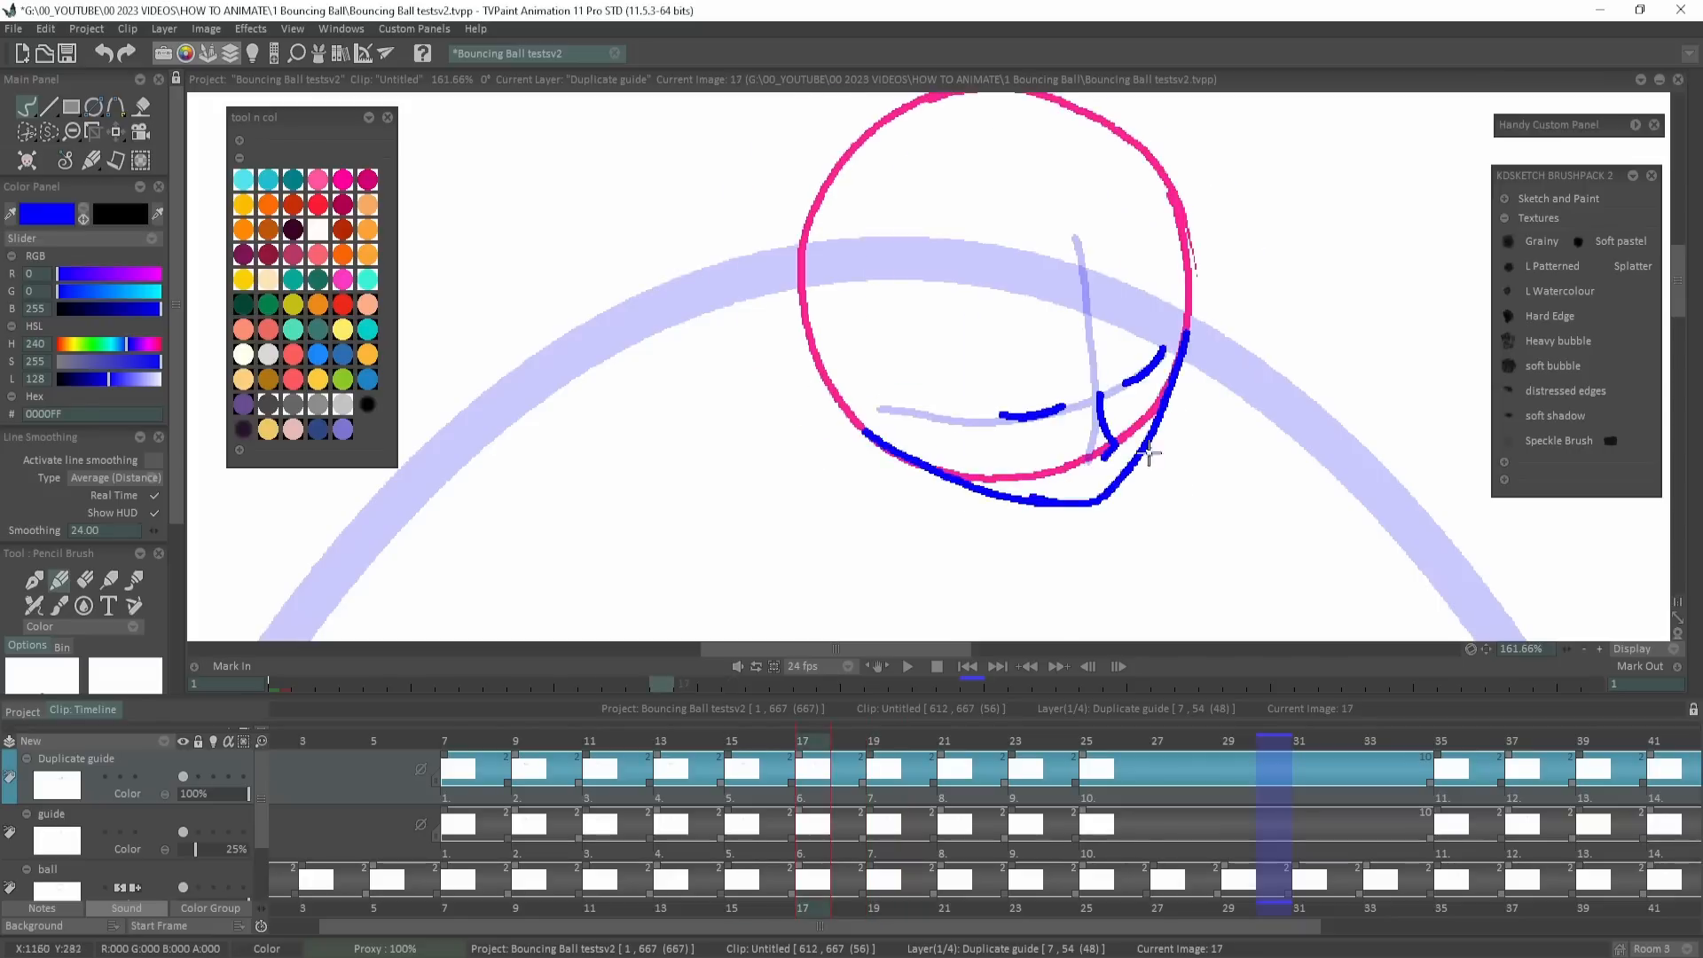
Draw the chin and jaw contour on frames 17 and 19, extending below the pink head circle.
mouse_move(1148, 456)
left_mouse_down()
mouse_move(1104, 497)
mouse_move(1189, 321)
mouse_move(1042, 516)
mouse_move(1086, 501)
mouse_move(1181, 347)
mouse_move(1068, 498)
left_mouse_up()
key("Right")
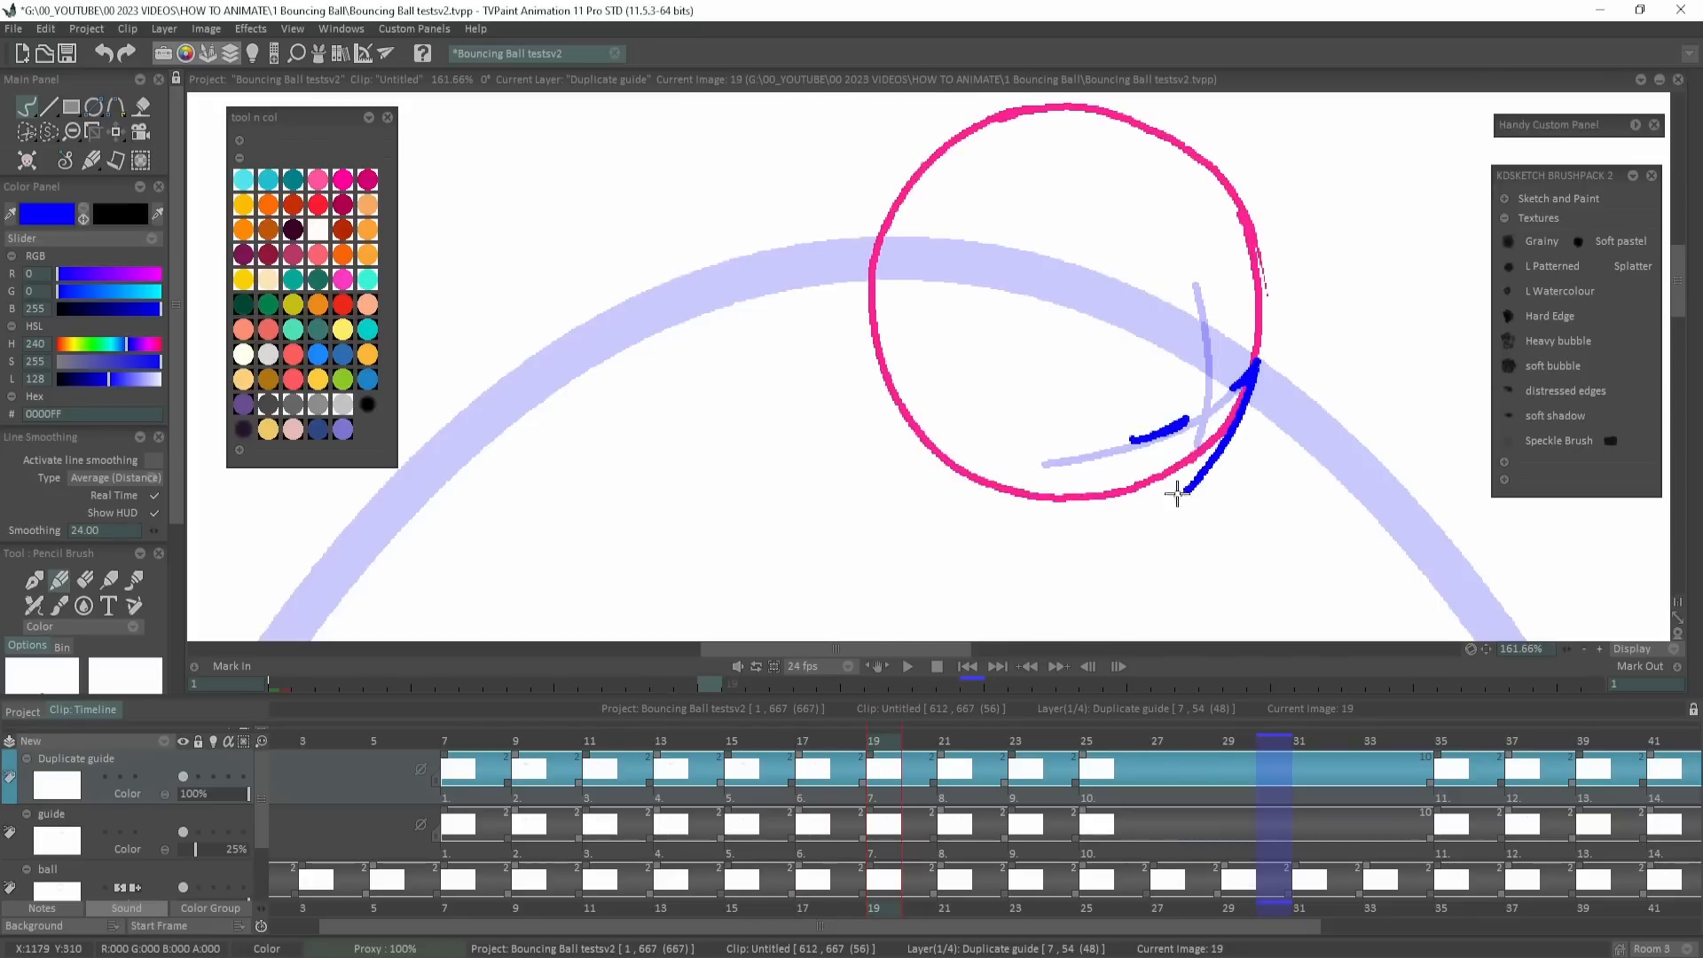
left_click_drag(1246, 446, 990, 483)
key("ctrl+z")
mouse_move(1213, 406)
left_mouse_down()
mouse_move(1222, 475)
mouse_move(980, 486)
left_mouse_up()
key("Left")
key("Right")
Draw the matching chin and jaw contour on the drawing that follows frame 19.
key("Right")
mouse_move(1343, 354)
left_mouse_down()
mouse_move(1326, 417)
mouse_move(1092, 514)
left_mouse_up()
key("Right")
key("Left")
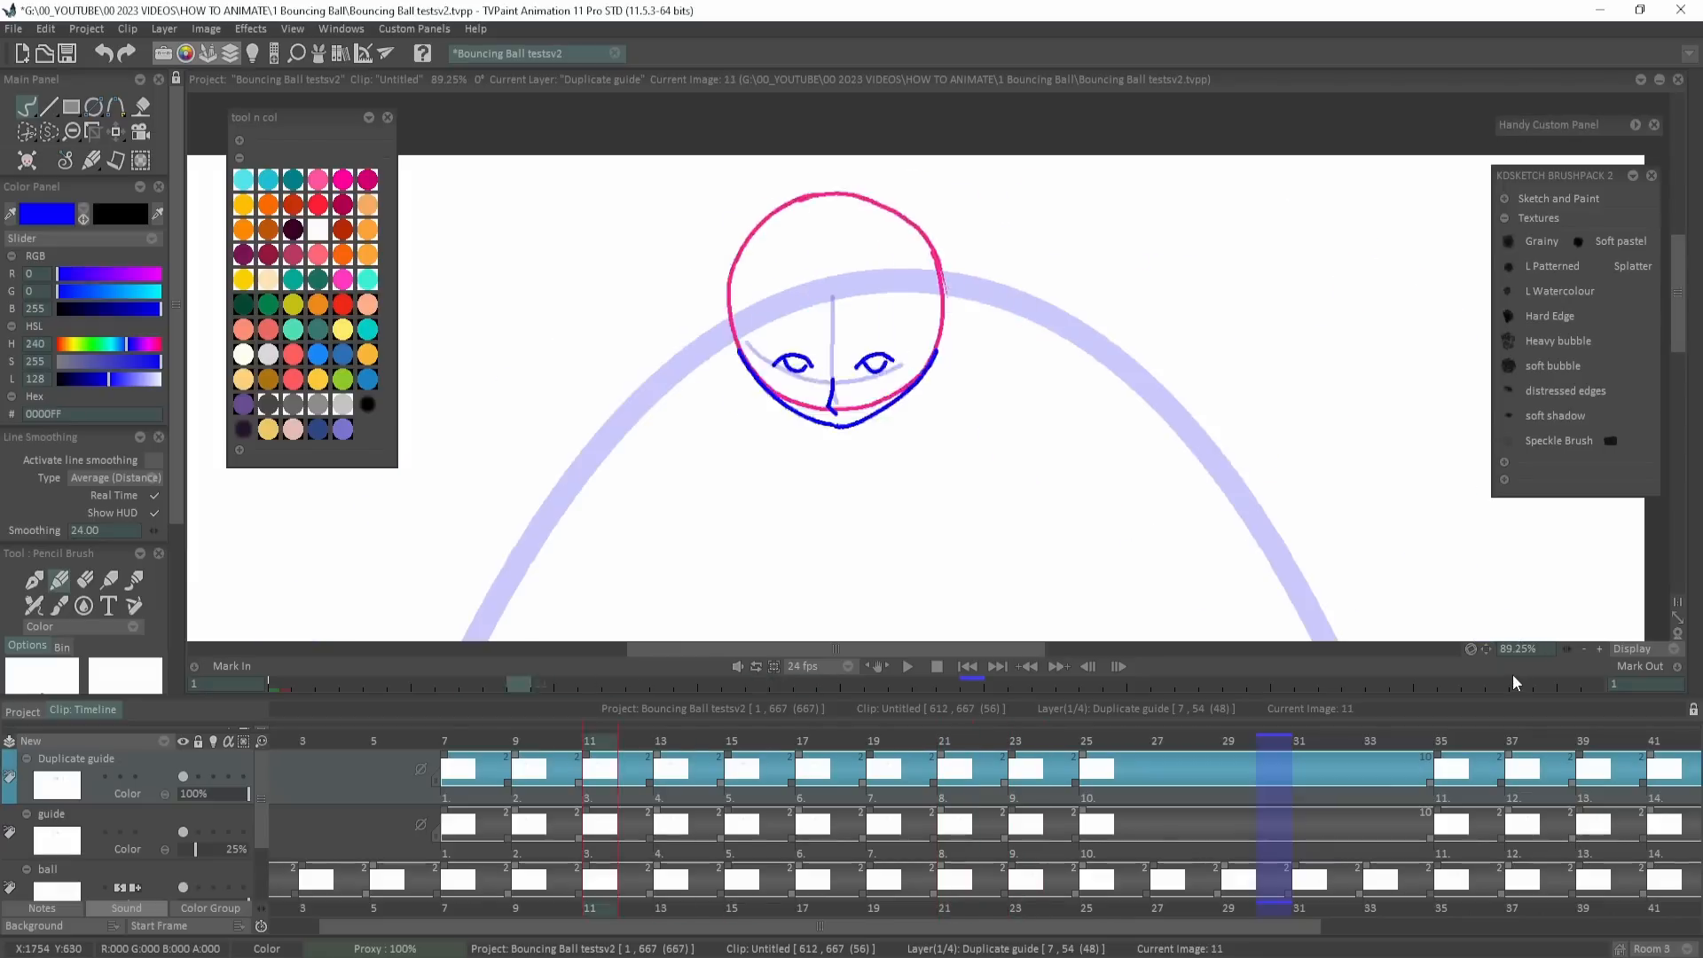
Flip back and forth through the face drawings from frame 7 to frame 35 to examine the head turn.
key("Left")
key("Left")
key("Right")
key("Right")
key("Right")
key("Right")
key("Right")
key("Right")
key("Right")
key("Right")
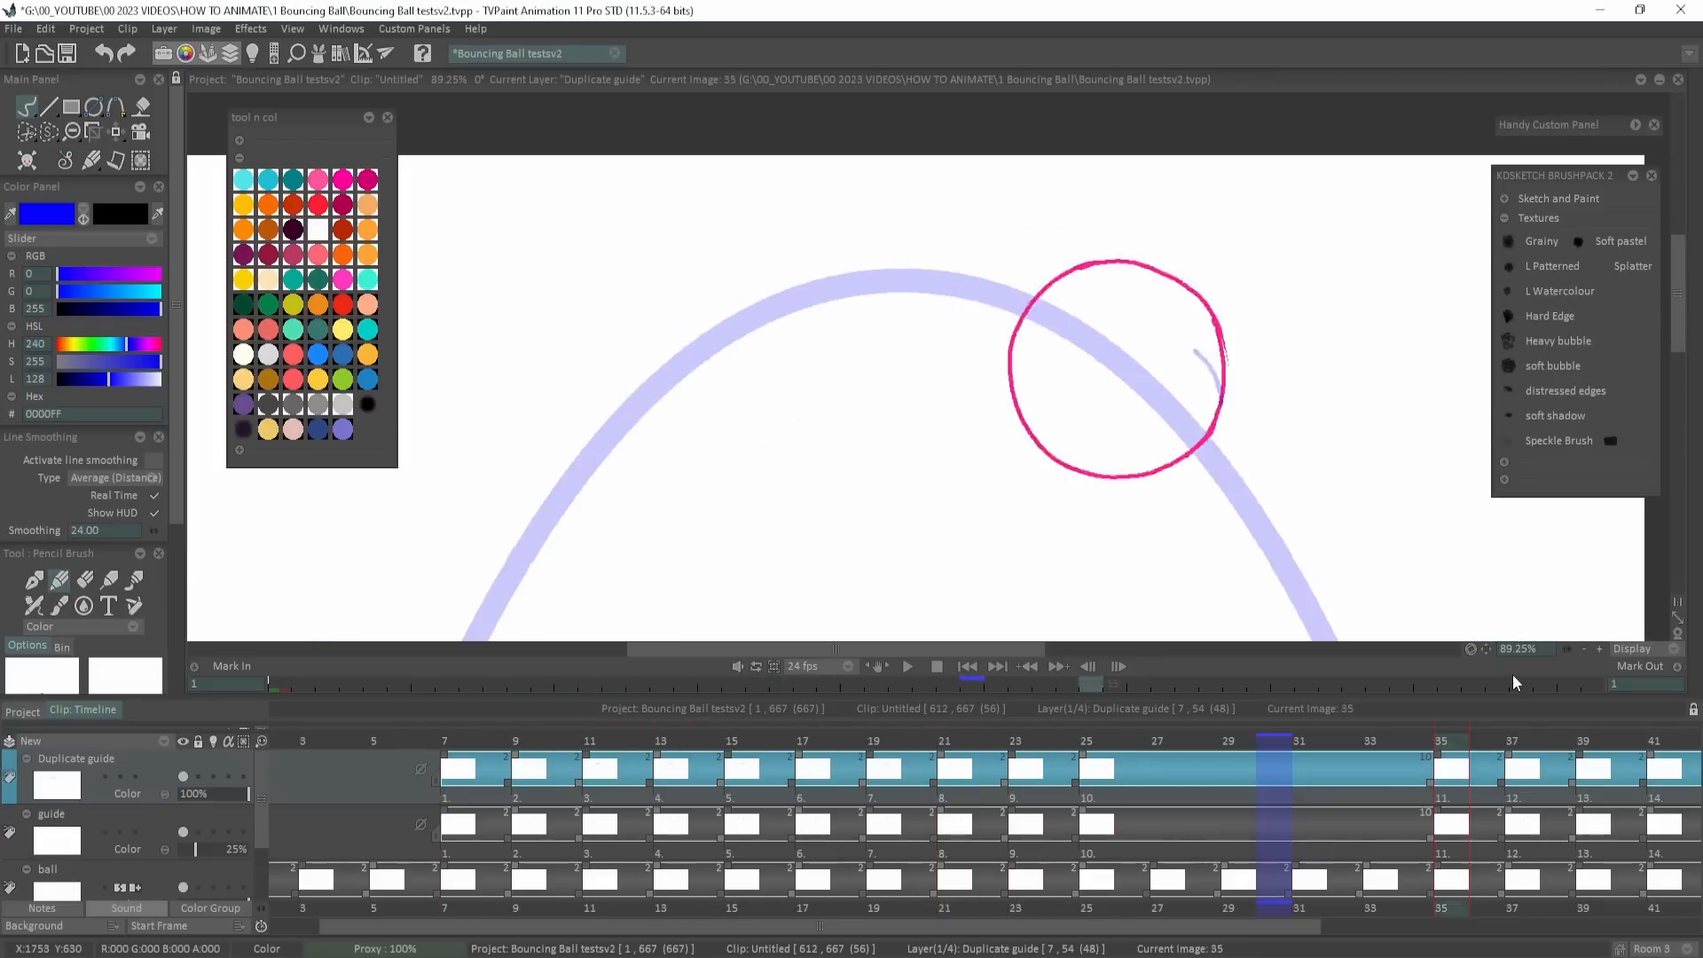
key("Left")
key("Left")
key("Left")
key("Left")
key("Left")
key("Left")
key("Left")
key("Left")
key("Left")
key("Right")
key("Right")
key("Right")
key("Right")
key("Right")
key("Right")
key("Right")
key("Right")
key("Right")
key("Left")
key("Left")
key("Left")
key("Left")
key("Left")
key("Left")
key("Left")
key("Left")
key("Left")
key("Left")
key("Right")
key("Right")
key("Right")
key("Right")
key("Right")
key("Left")
key("Left")
key("Left")
key("Left")
key("Left")
Draw the forehead line and a swept hair shape with a notched fringe on the side-facing head on frame 7.
mouse_move(1259, 487)
left_mouse_down()
mouse_move(1353, 487)
mouse_move(1526, 562)
left_mouse_up()
mouse_move(674, 479)
left_mouse_down()
mouse_move(709, 562)
mouse_move(763, 578)
left_mouse_up()
key("Right")
key("Left")
left_click_drag(670, 394, 672, 476)
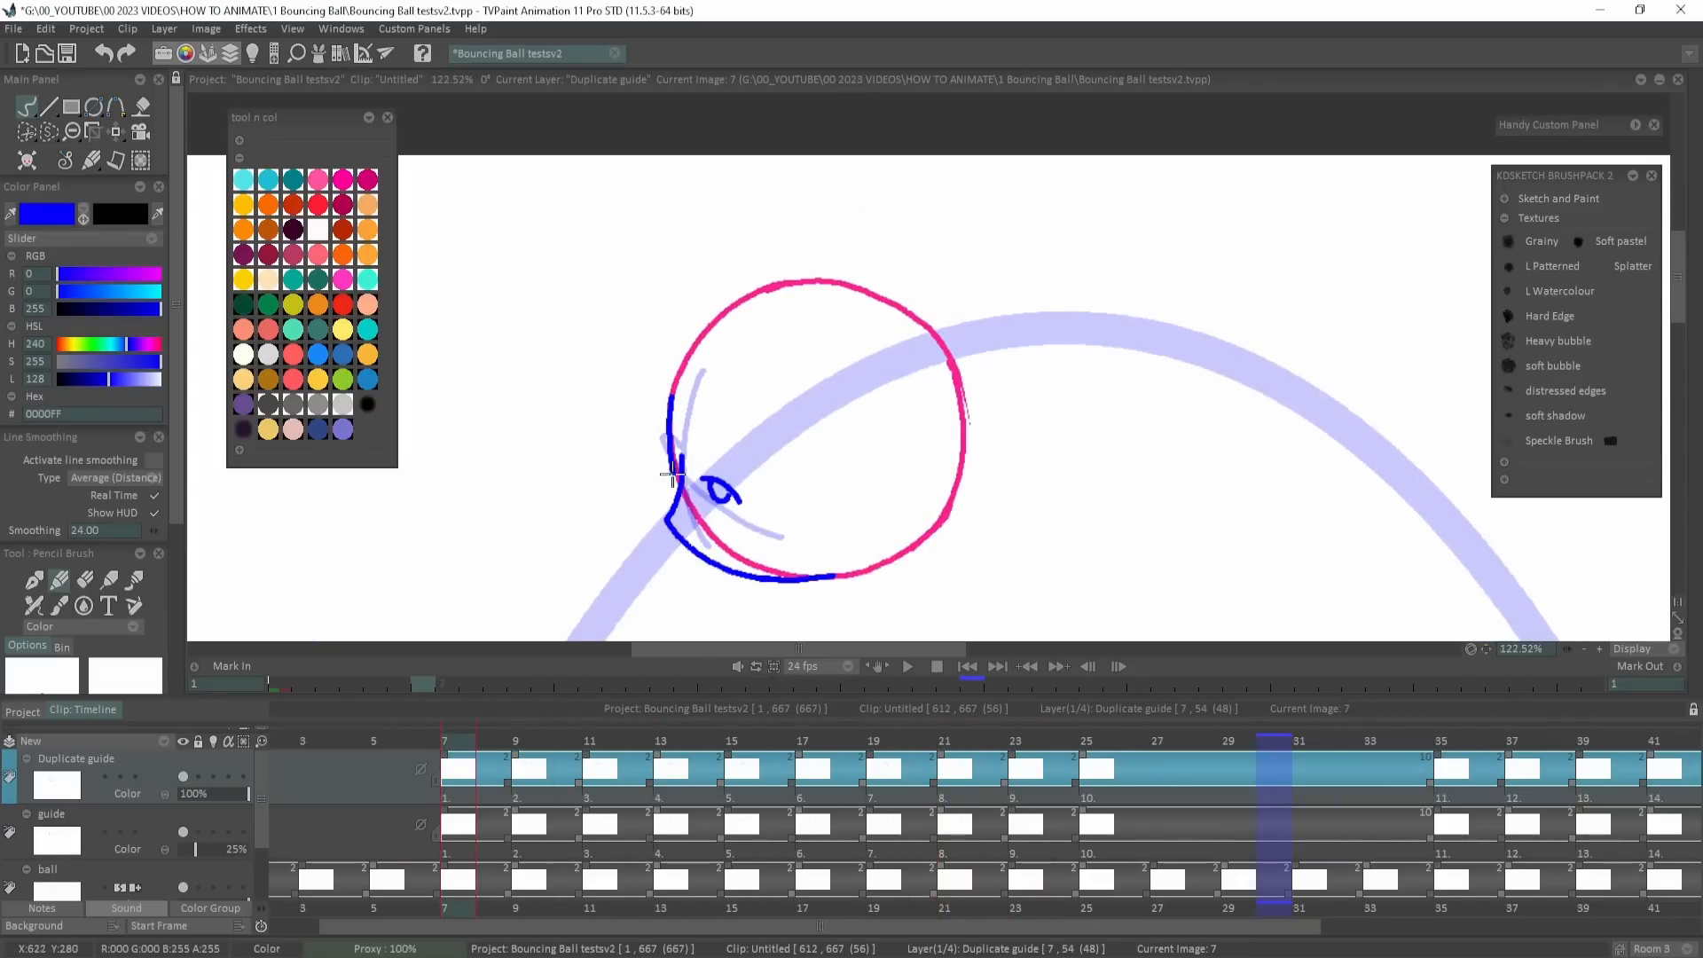
mouse_move(811, 280)
left_mouse_down()
mouse_move(721, 454)
mouse_move(818, 281)
left_mouse_up()
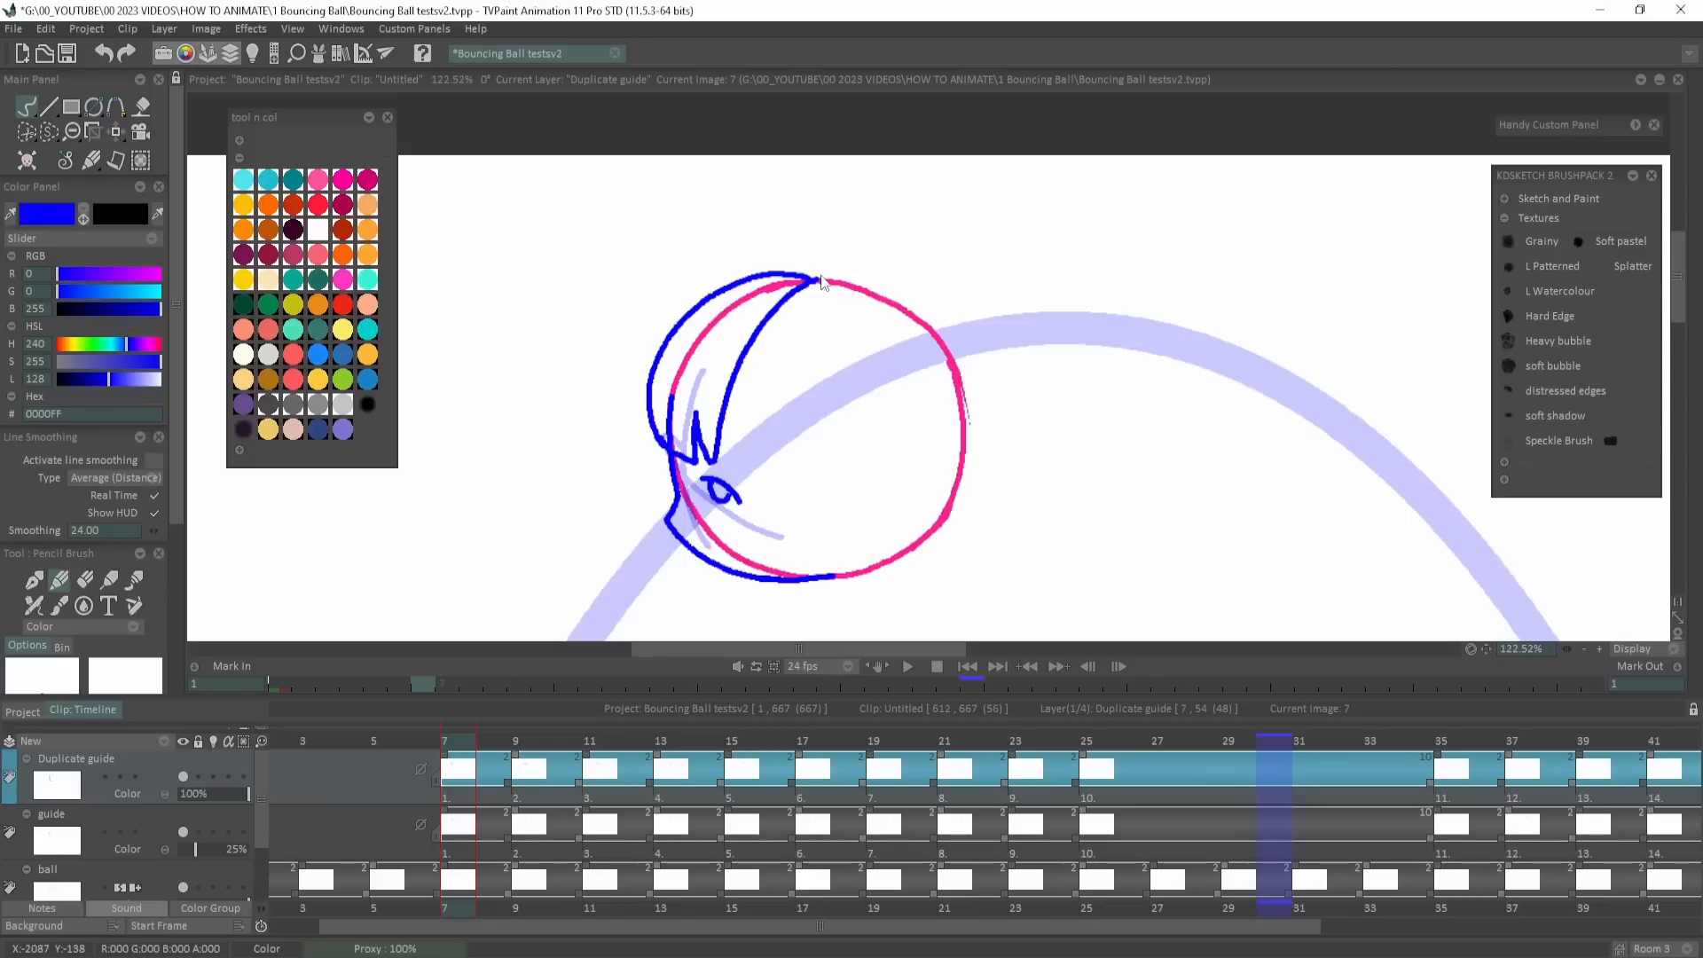
Sketch the hair outline with a notched fringe on frame 9, comparing it with the frame 7 drawing.
key("Right")
key("Right")
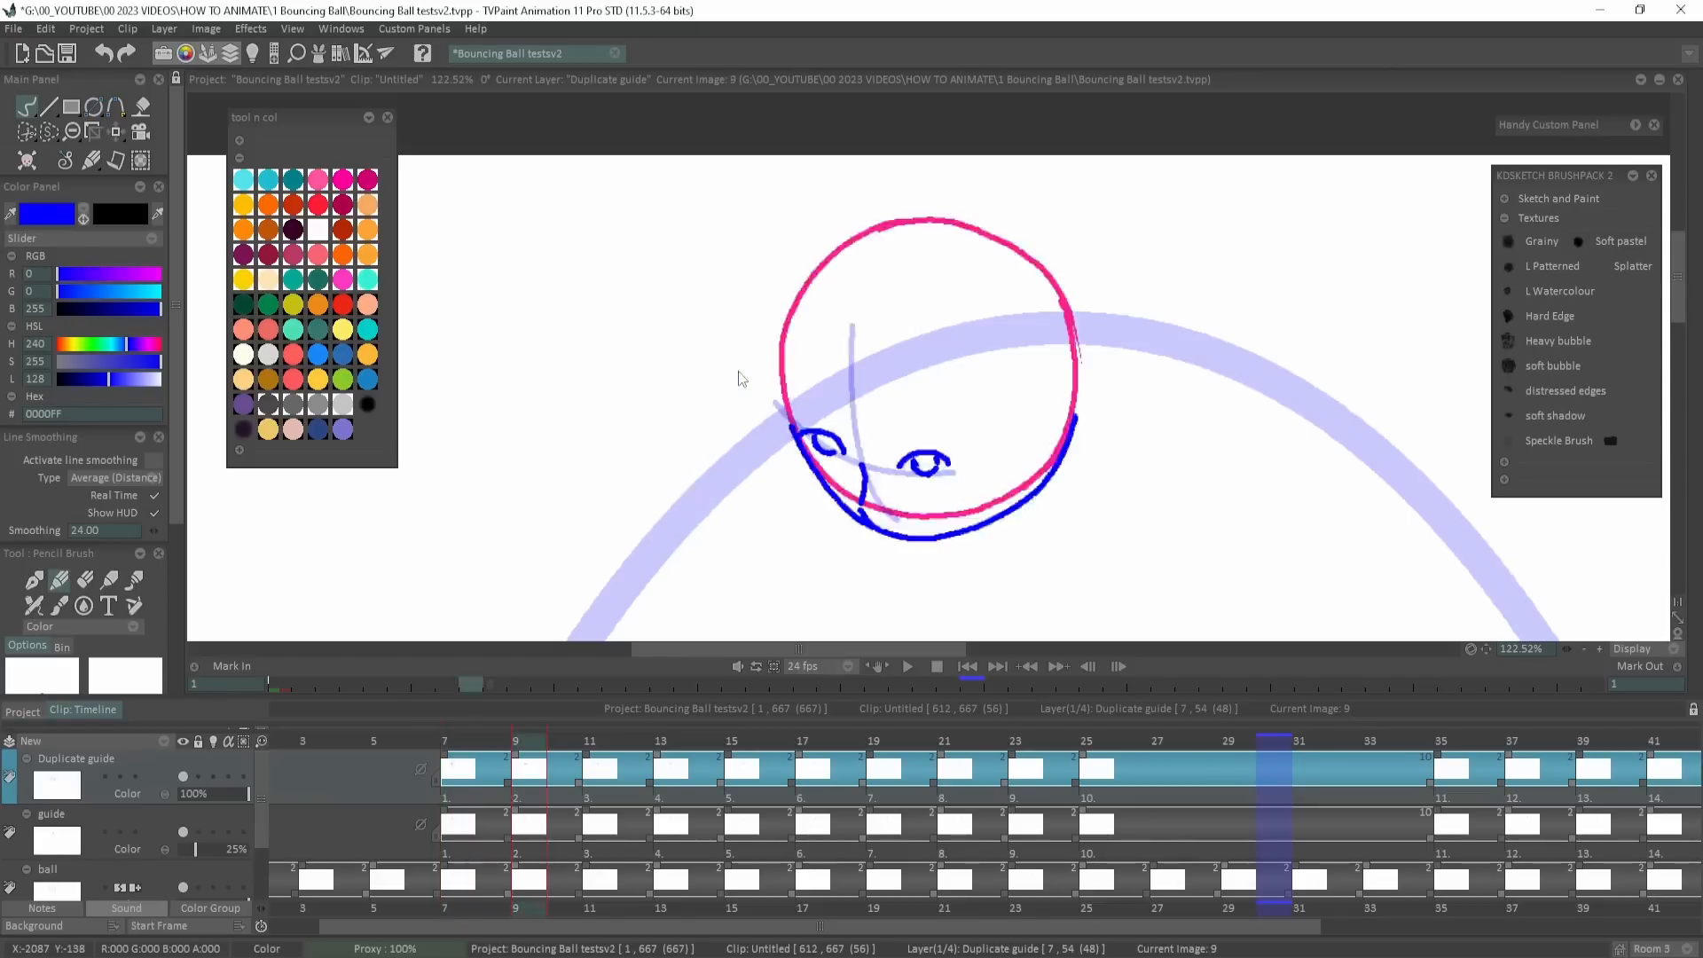
left_click_drag(923, 215, 776, 338)
mouse_move(916, 415)
left_mouse_down()
mouse_move(965, 230)
mouse_move(870, 205)
mouse_move(782, 373)
left_mouse_up()
key("Left")
key("Right")
key("ctrl+z")
Refine the outer edge of the hair on frame 9 with the eraser and fresh strokes.
key("e")
mouse_move(882, 219)
left_mouse_down()
mouse_move(943, 222)
mouse_move(852, 239)
mouse_move(788, 338)
mouse_move(787, 392)
mouse_move(953, 207)
mouse_move(803, 401)
left_mouse_up()
key("Left")
key("Right")
key("ctrl+z")
left_click_drag(939, 231, 803, 402)
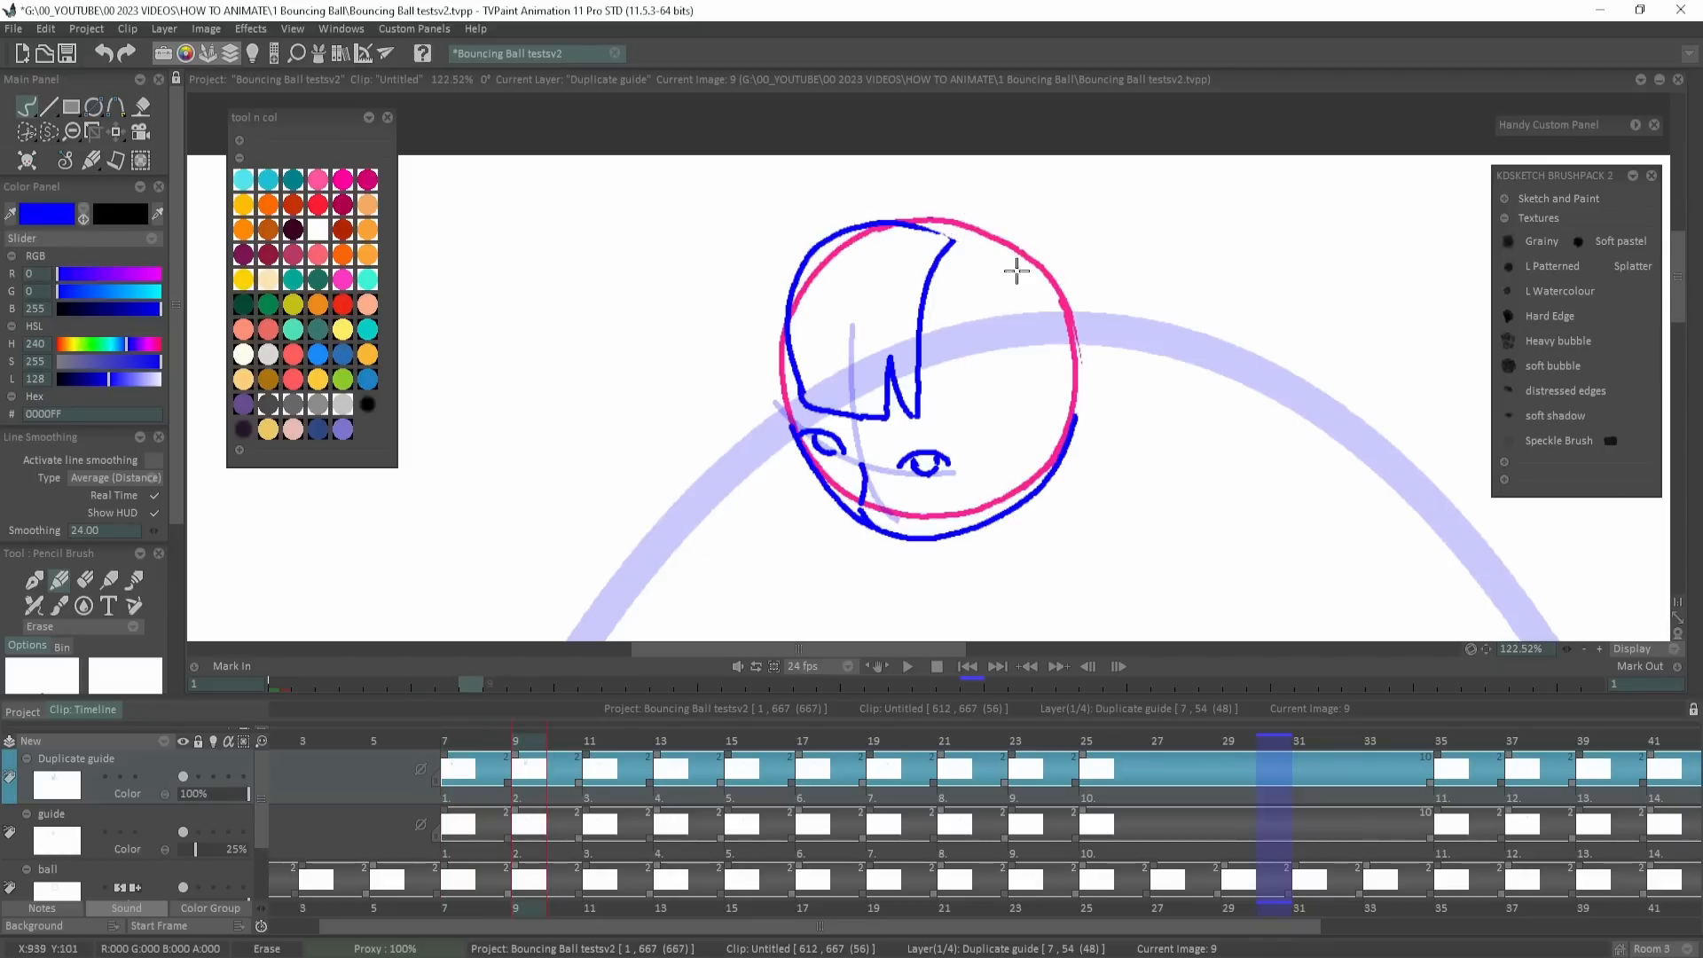
key("Left")
Draw a rounded hair outline with a notched fringe on the front-facing head on frame 11 and clean up its edge.
key("e")
key("Right")
key("Right")
key("Right")
mouse_move(965, 229)
left_mouse_down()
mouse_move(979, 408)
mouse_move(1000, 230)
mouse_move(893, 352)
left_mouse_up()
key("Left")
key("Right")
key("Left")
key("Right")
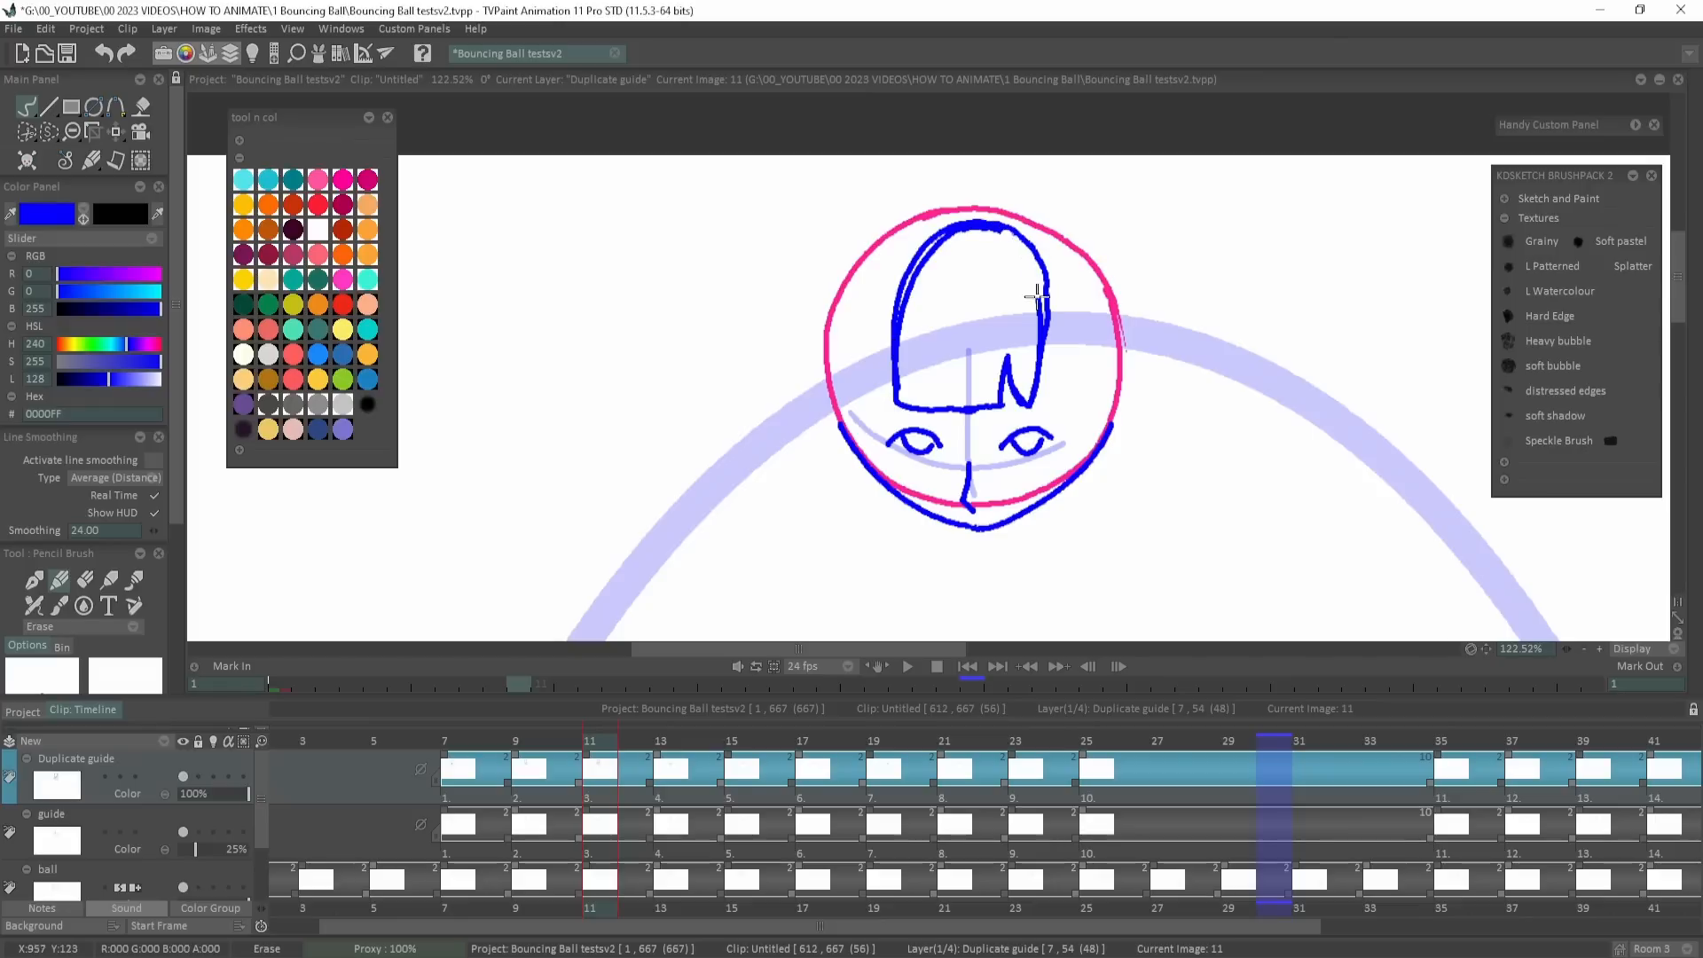
key("Left")
key("Right")
key("e")
Draw the hair outline and fringe above the eyes on frame 13.
key("Right")
key("Right")
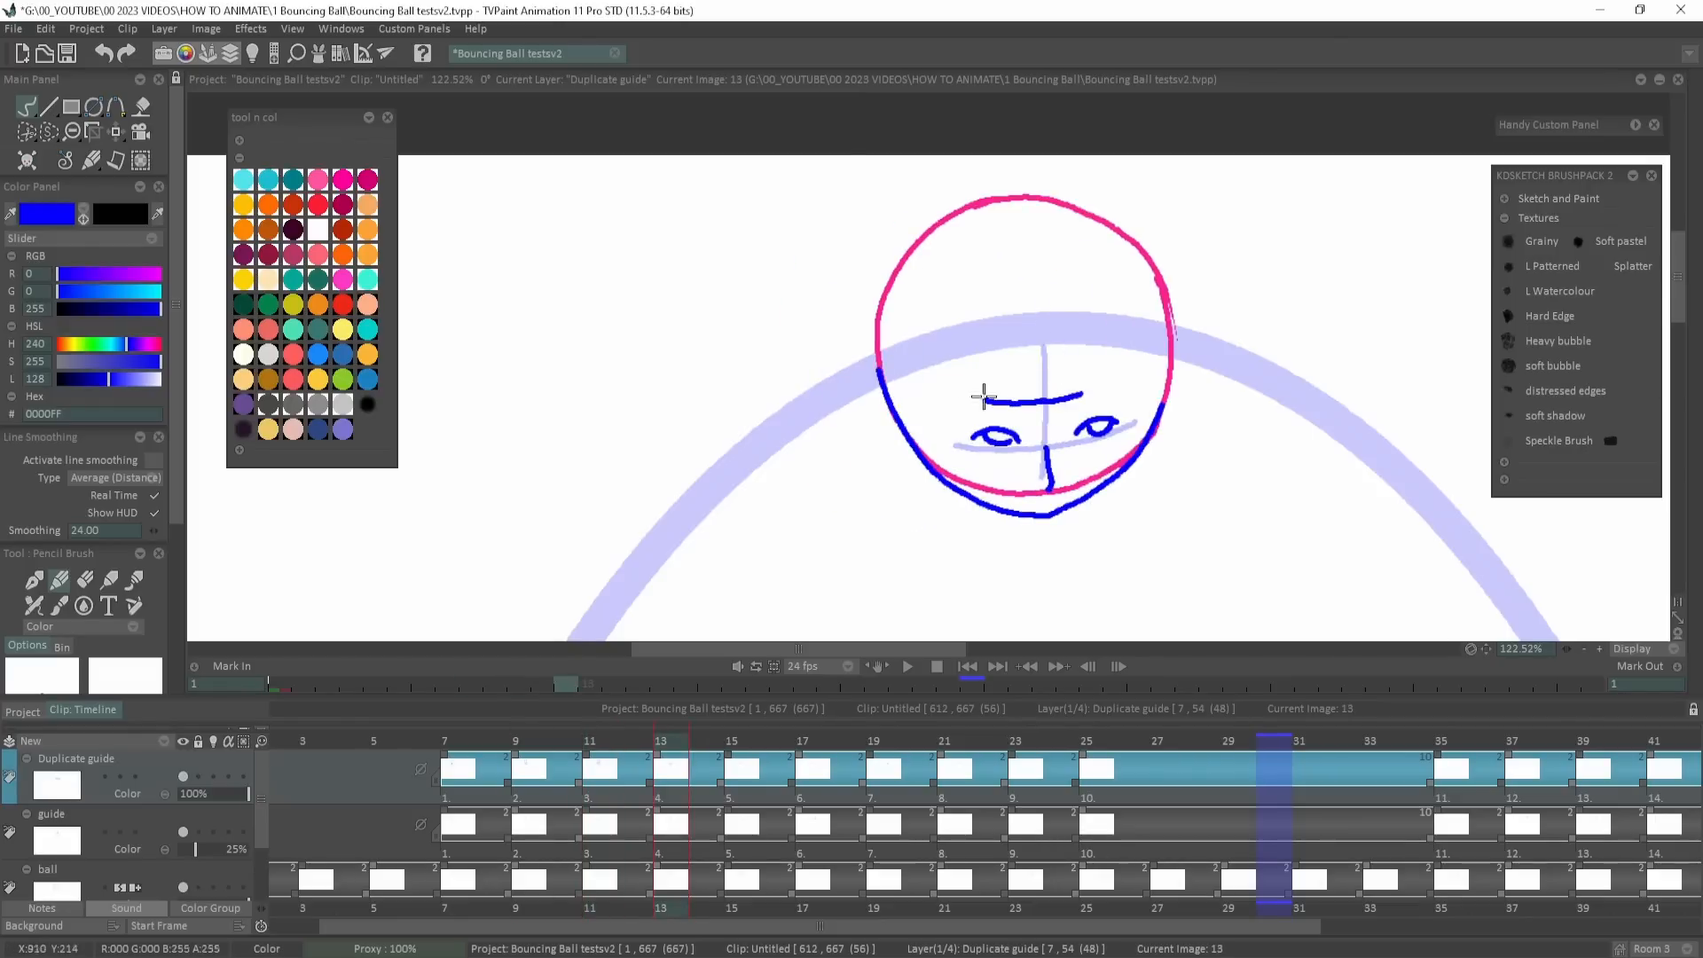
left_click_drag(1100, 390, 1001, 218)
Redraw the notch in the fringe on frame 11 to match the neighbouring drawings.
key("Left")
key("Left")
key("Right")
left_click_drag(1001, 347, 1024, 406)
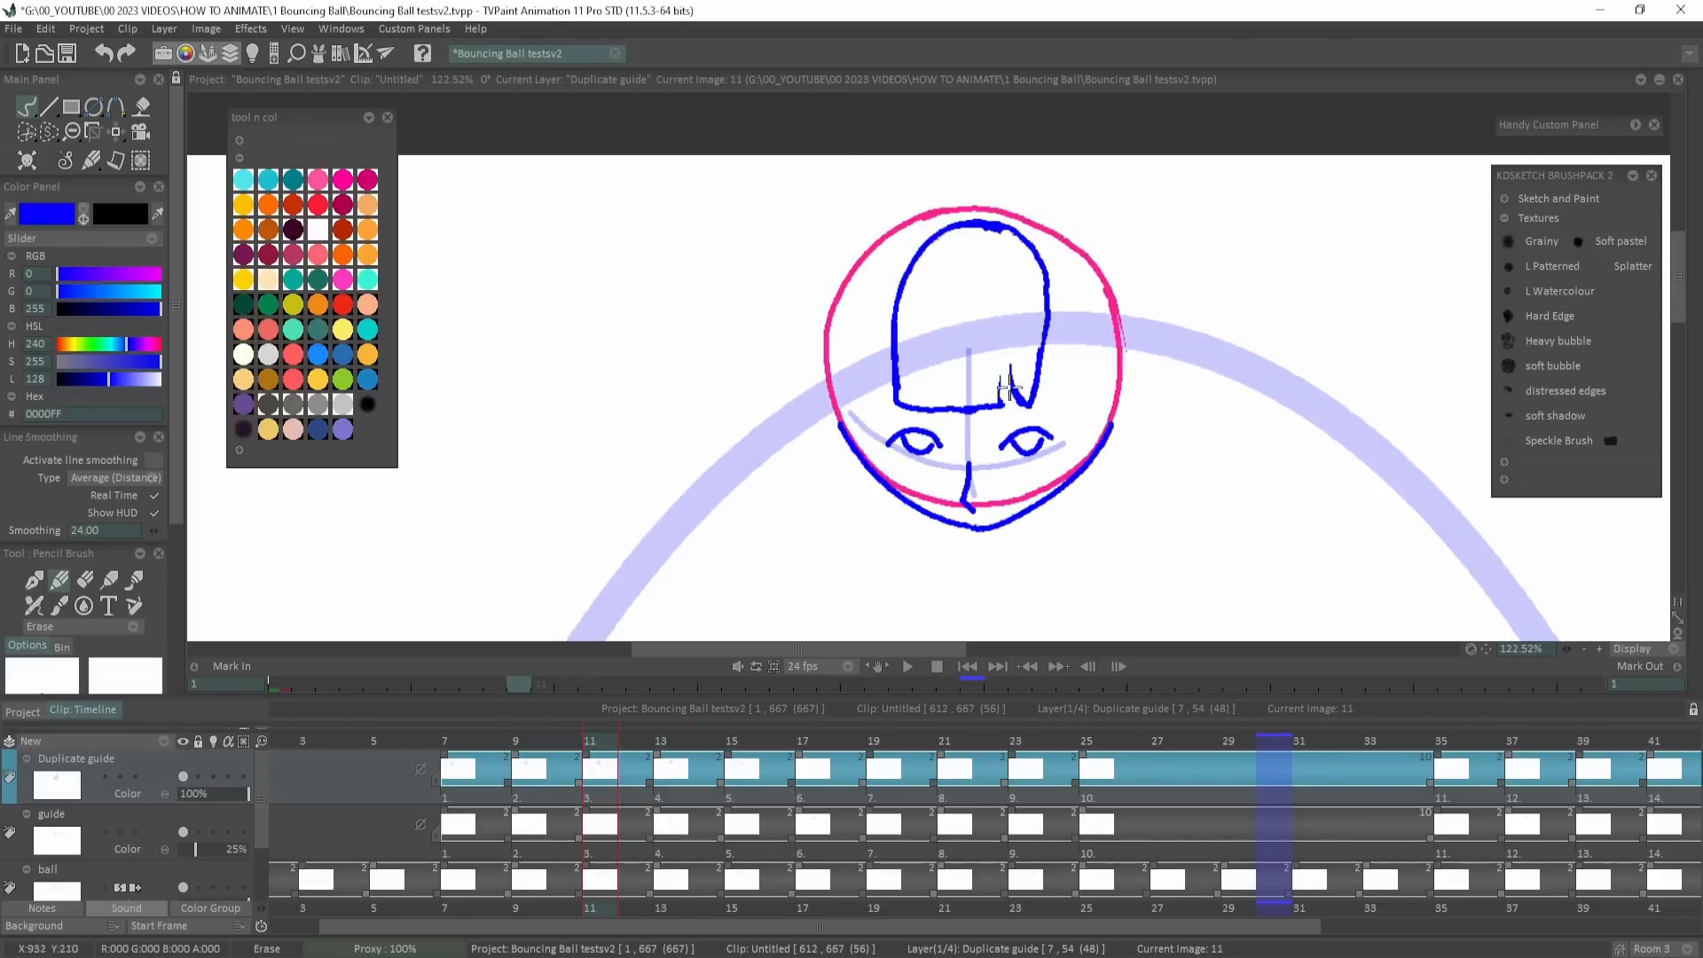
key("ctrl+z")
key("Left")
key("Right")
left_click_drag(1004, 336, 1025, 405)
Draw the rounded hair outline with a narrow fringe notch on frame 15.
key("Right")
key("Right")
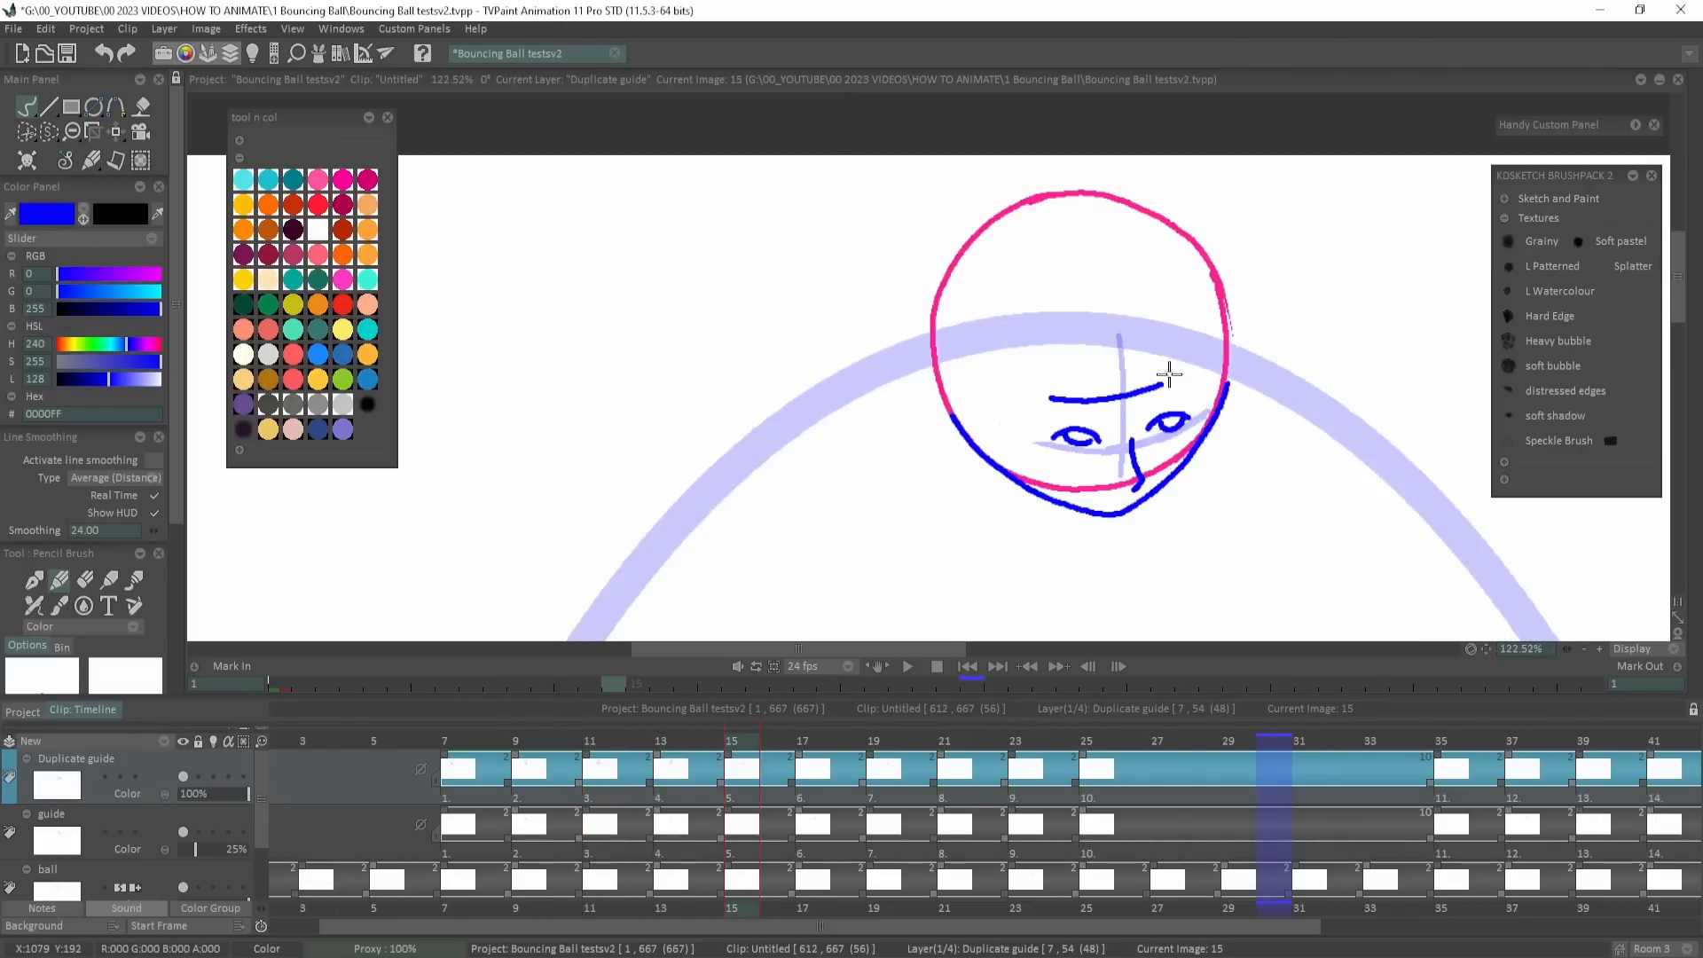
key("Left")
key("Right")
left_click_drag(1051, 395, 1076, 211)
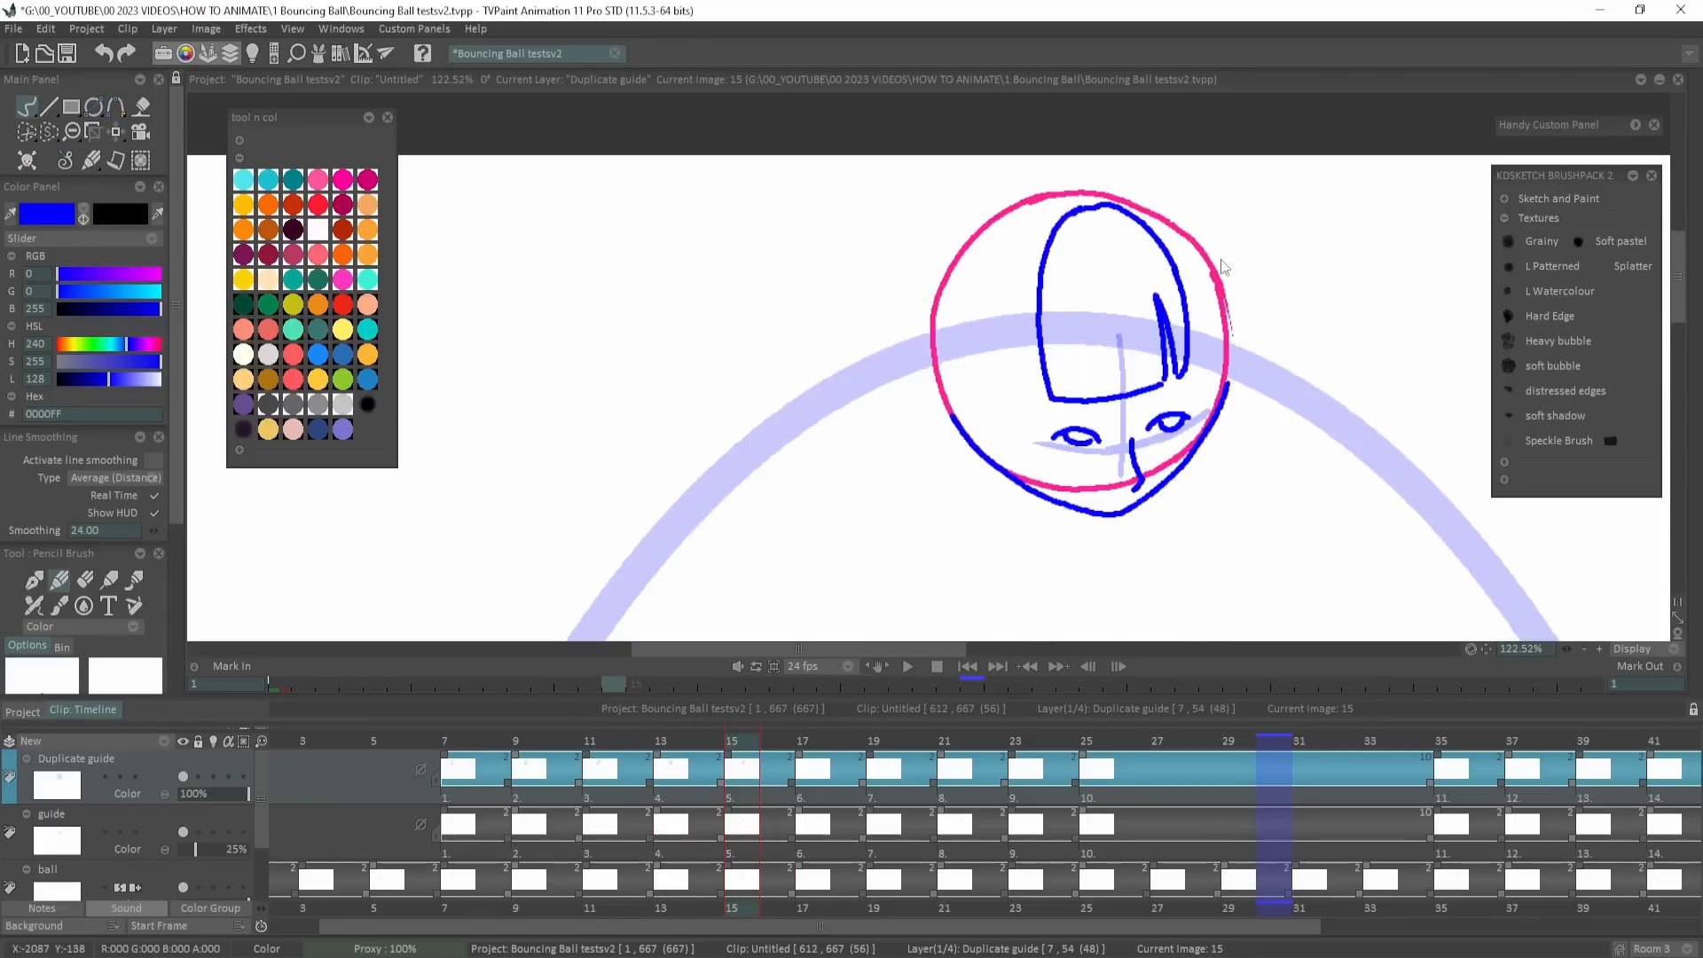
Draw the hair outline and fringe notch on frame 17, comparing it with frame 15.
key("Right")
mouse_move(1241, 381)
left_mouse_down()
mouse_move(1203, 225)
mouse_move(1119, 283)
left_mouse_up()
key("Left")
key("Right")
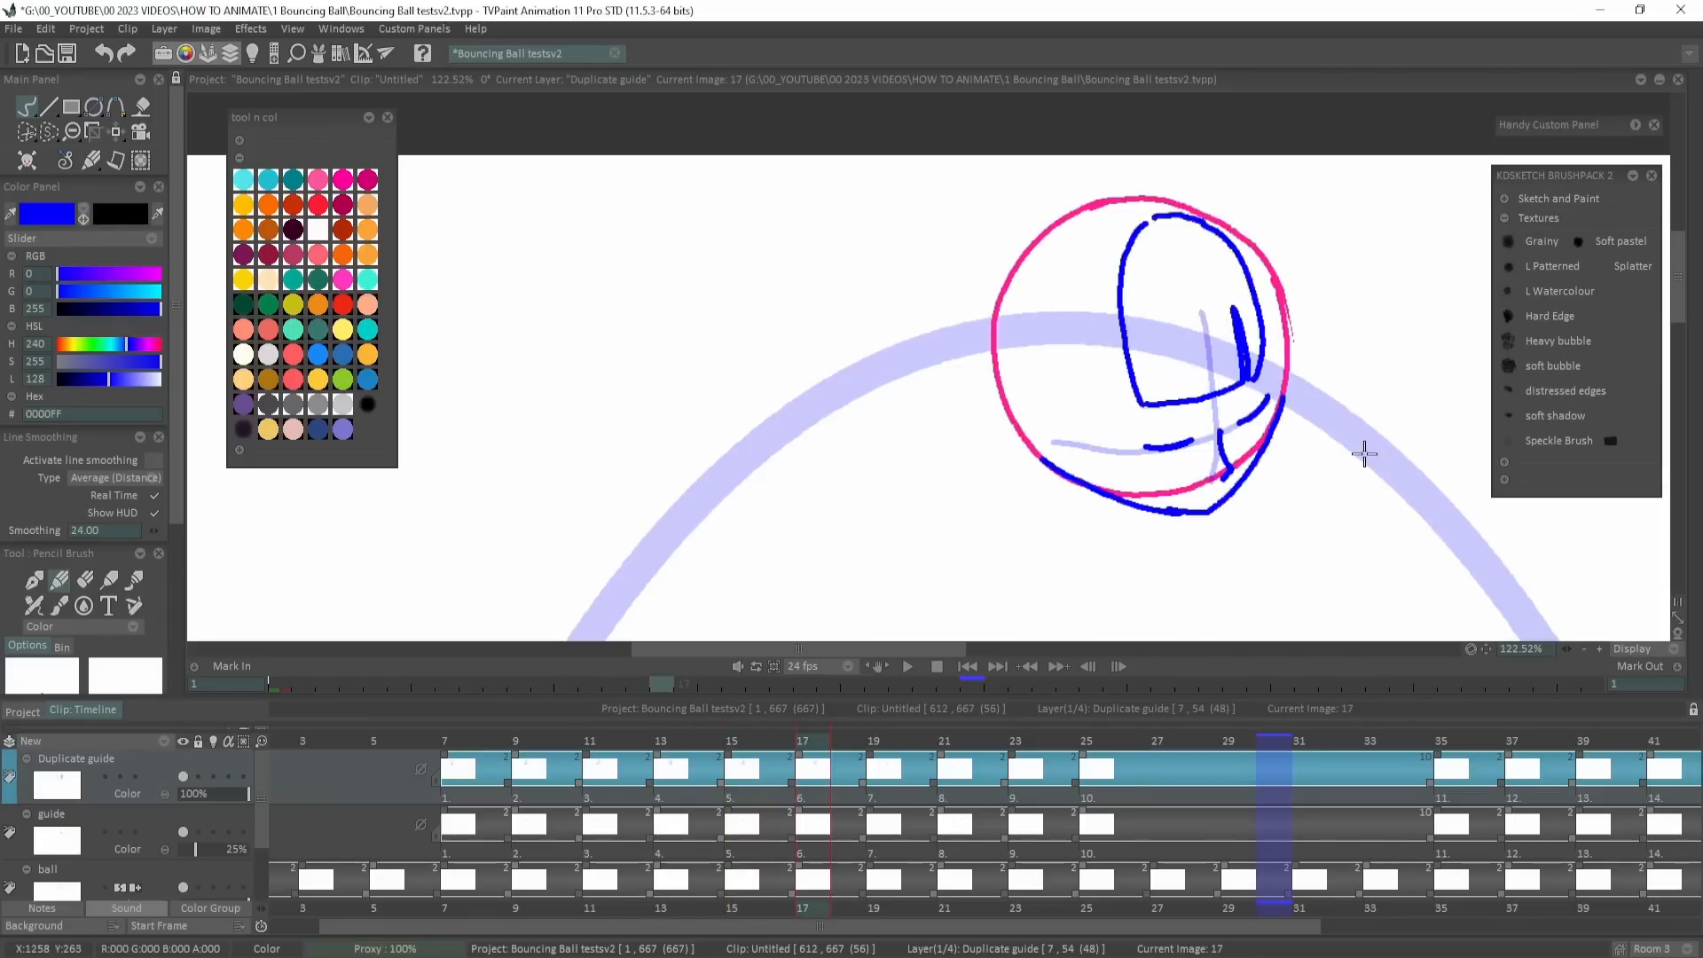
Draw the fringe and rounded hair outline on the turned head on frame 19.
key("Right")
mouse_move(1303, 417)
left_mouse_down()
mouse_move(1327, 389)
mouse_move(1322, 410)
left_mouse_up()
mouse_move(1188, 253)
left_mouse_down()
mouse_move(1233, 416)
mouse_move(1217, 396)
left_mouse_up()
key("ctrl+z")
left_click_drag(1200, 334, 1196, 252)
Reshape the rear top of the hair into a pointed corner on frames 15 and 17.
key("Left")
key("Left")
key("Left")
key("Left")
key("Left")
key("Left")
key("Right")
key("Right")
key("Right")
key("Right")
left_click_drag(1053, 231, 1042, 260)
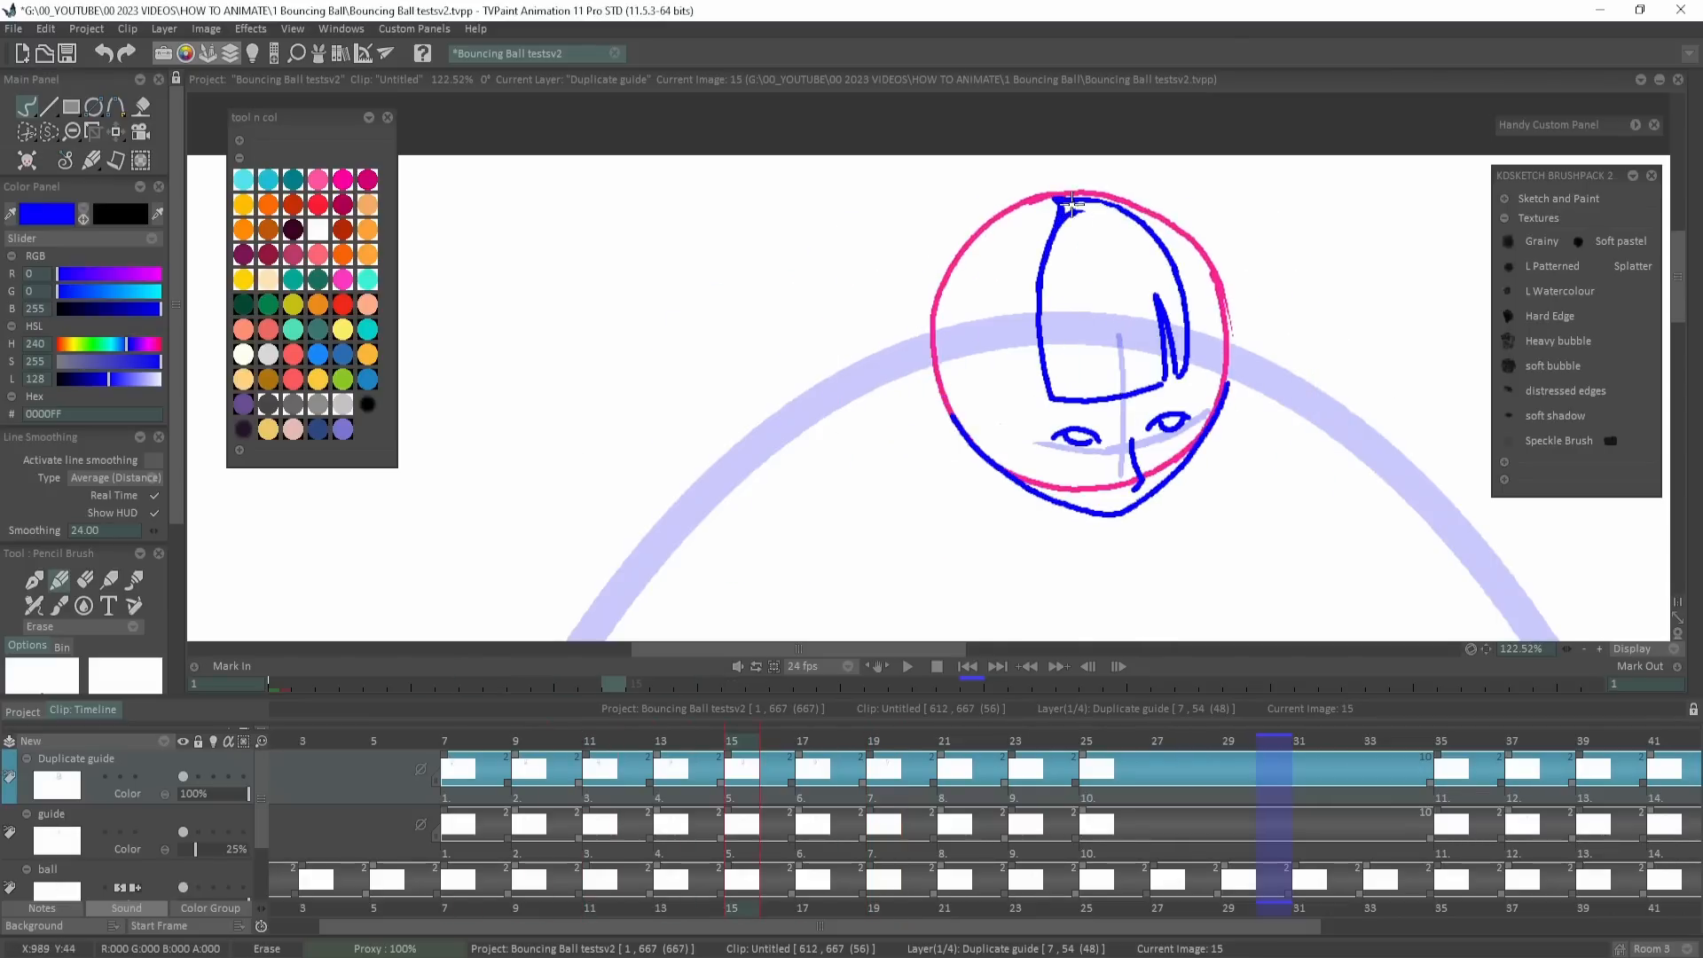
key("Right")
key("Right")
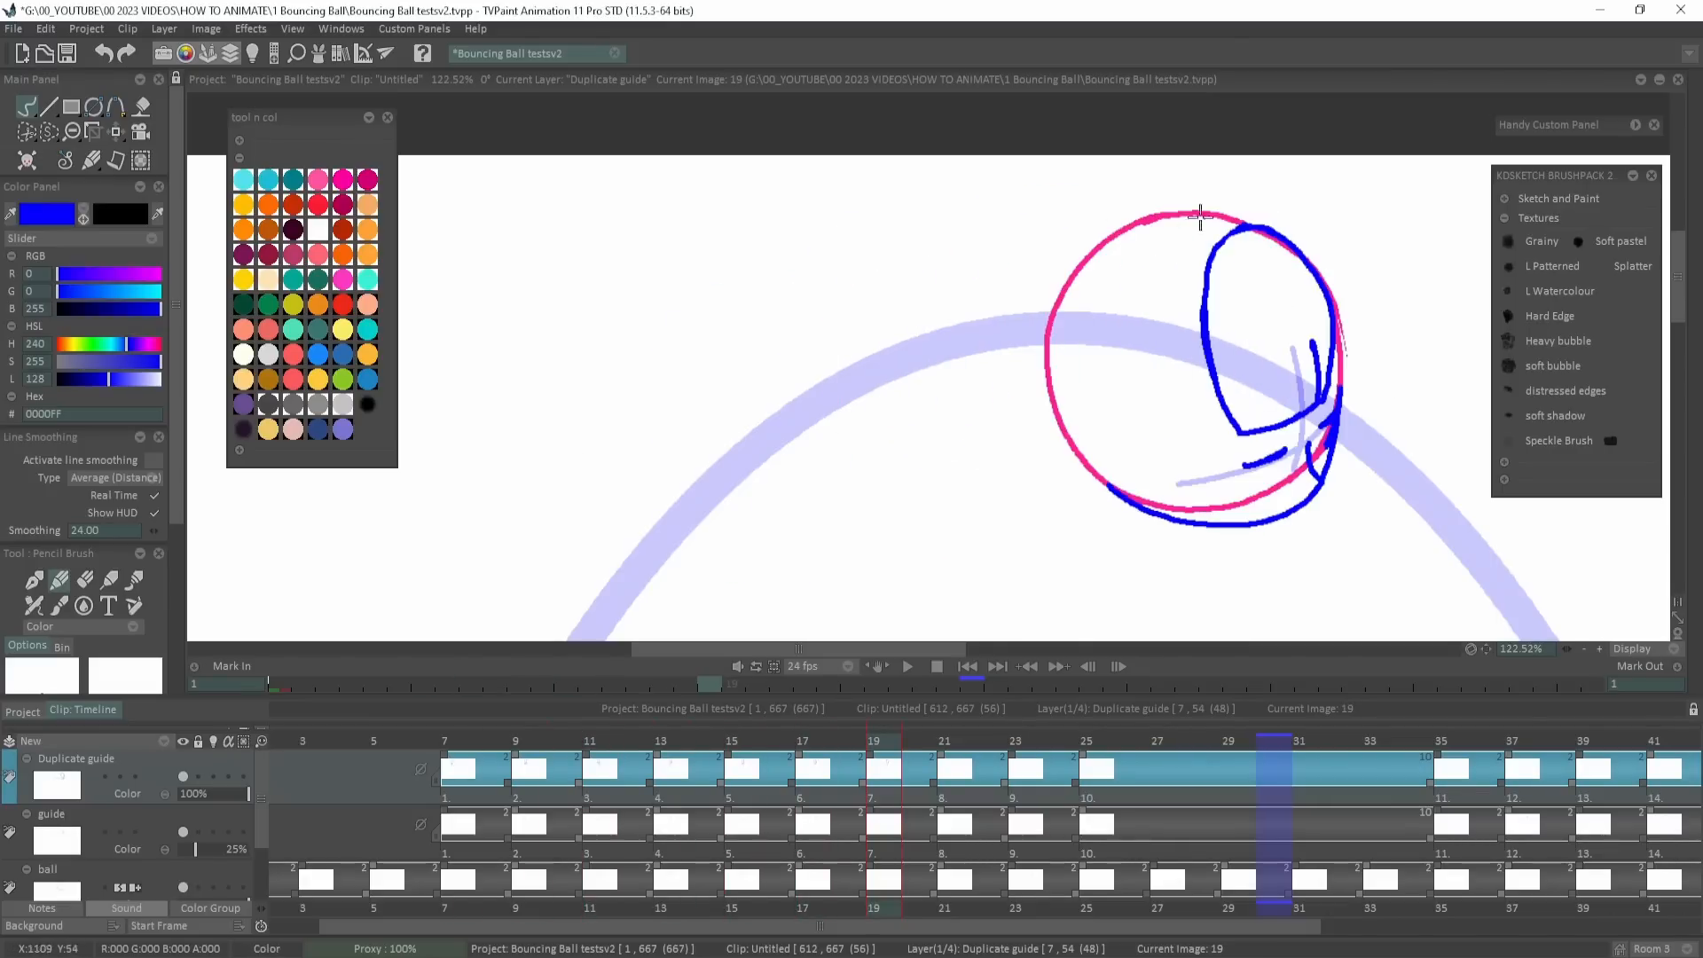
Reshape the hair on frame 19 with a straight rear edge, pointed top corner and fuller front curve, and save the project.
left_click_drag(1203, 271, 1241, 430)
left_click_drag(1199, 270, 1213, 385)
key("Left")
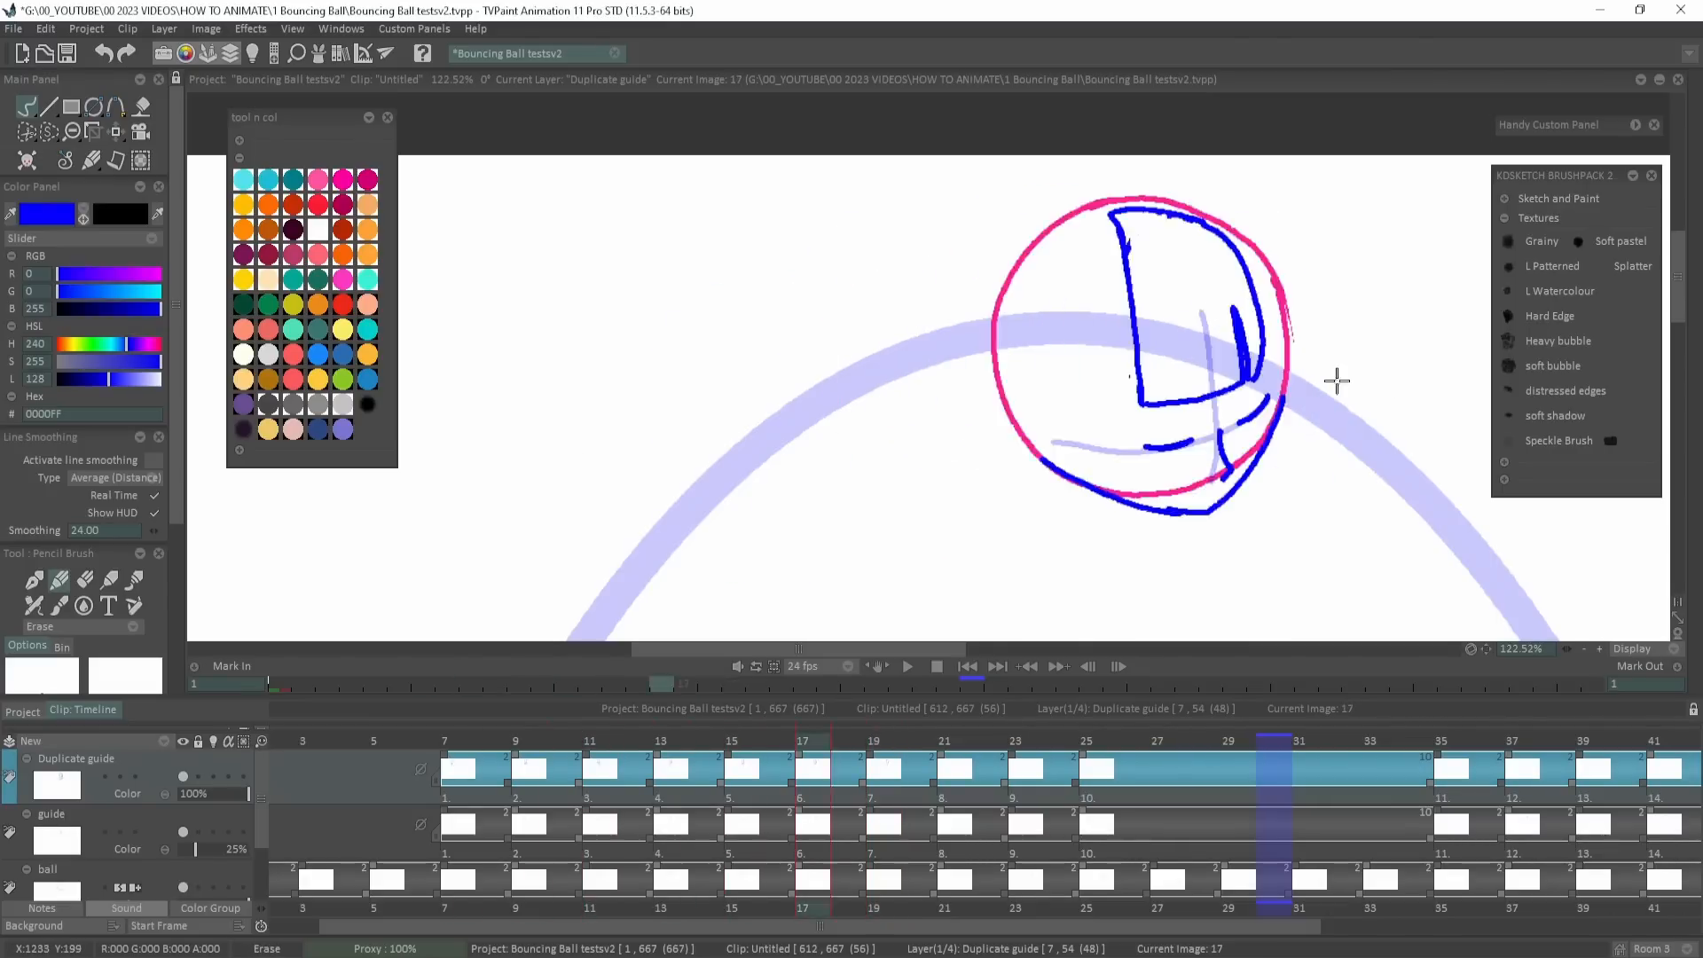
key("Right")
left_click_drag(1204, 235, 1216, 304)
mouse_move(1202, 234)
left_mouse_down()
mouse_move(1335, 377)
mouse_move(1323, 397)
left_mouse_up()
left_click_drag(1285, 241, 1334, 355)
key("ctrl+s")
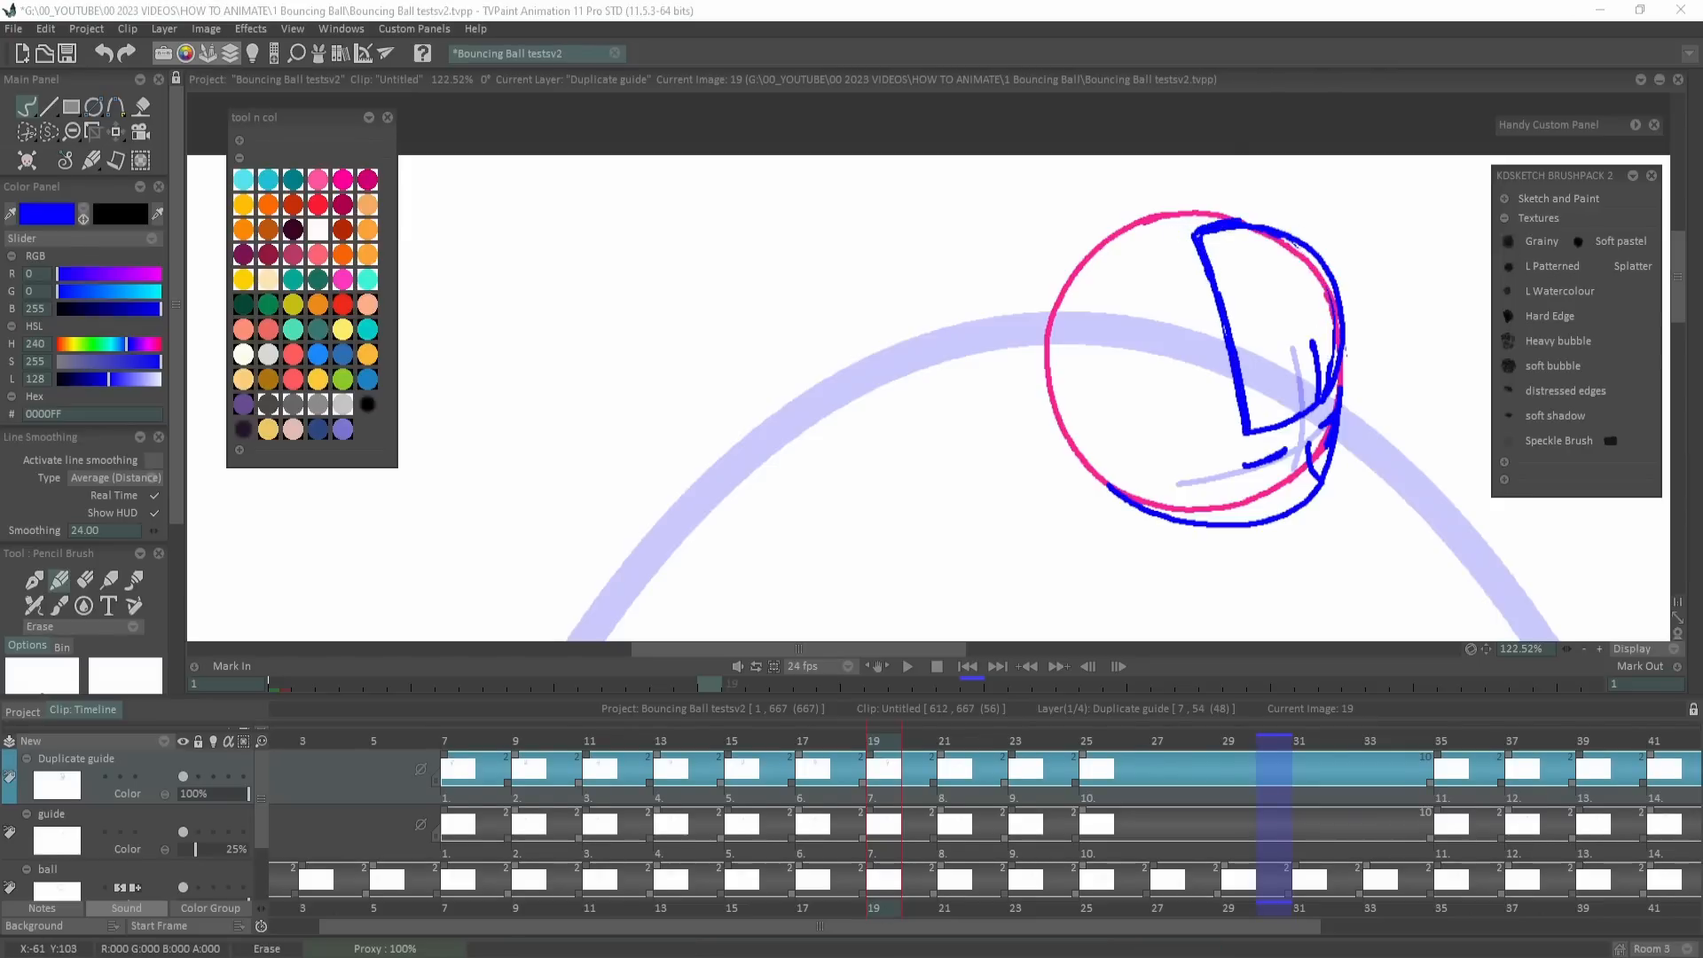
Erase the upper hair outlines on frames 11 and 13, keeping the fringe lines, and review the sequence.
mouse_move(674, 743)
left_mouse_down()
mouse_move(457, 743)
mouse_move(484, 743)
left_mouse_up()
mouse_move(897, 325)
left_mouse_down()
mouse_move(893, 266)
mouse_move(1044, 330)
left_mouse_up()
key("Left")
key("Right")
key("Right")
key("Right")
key("Right")
key("Right")
key("Left")
key("Left")
key("Left")
key("Left")
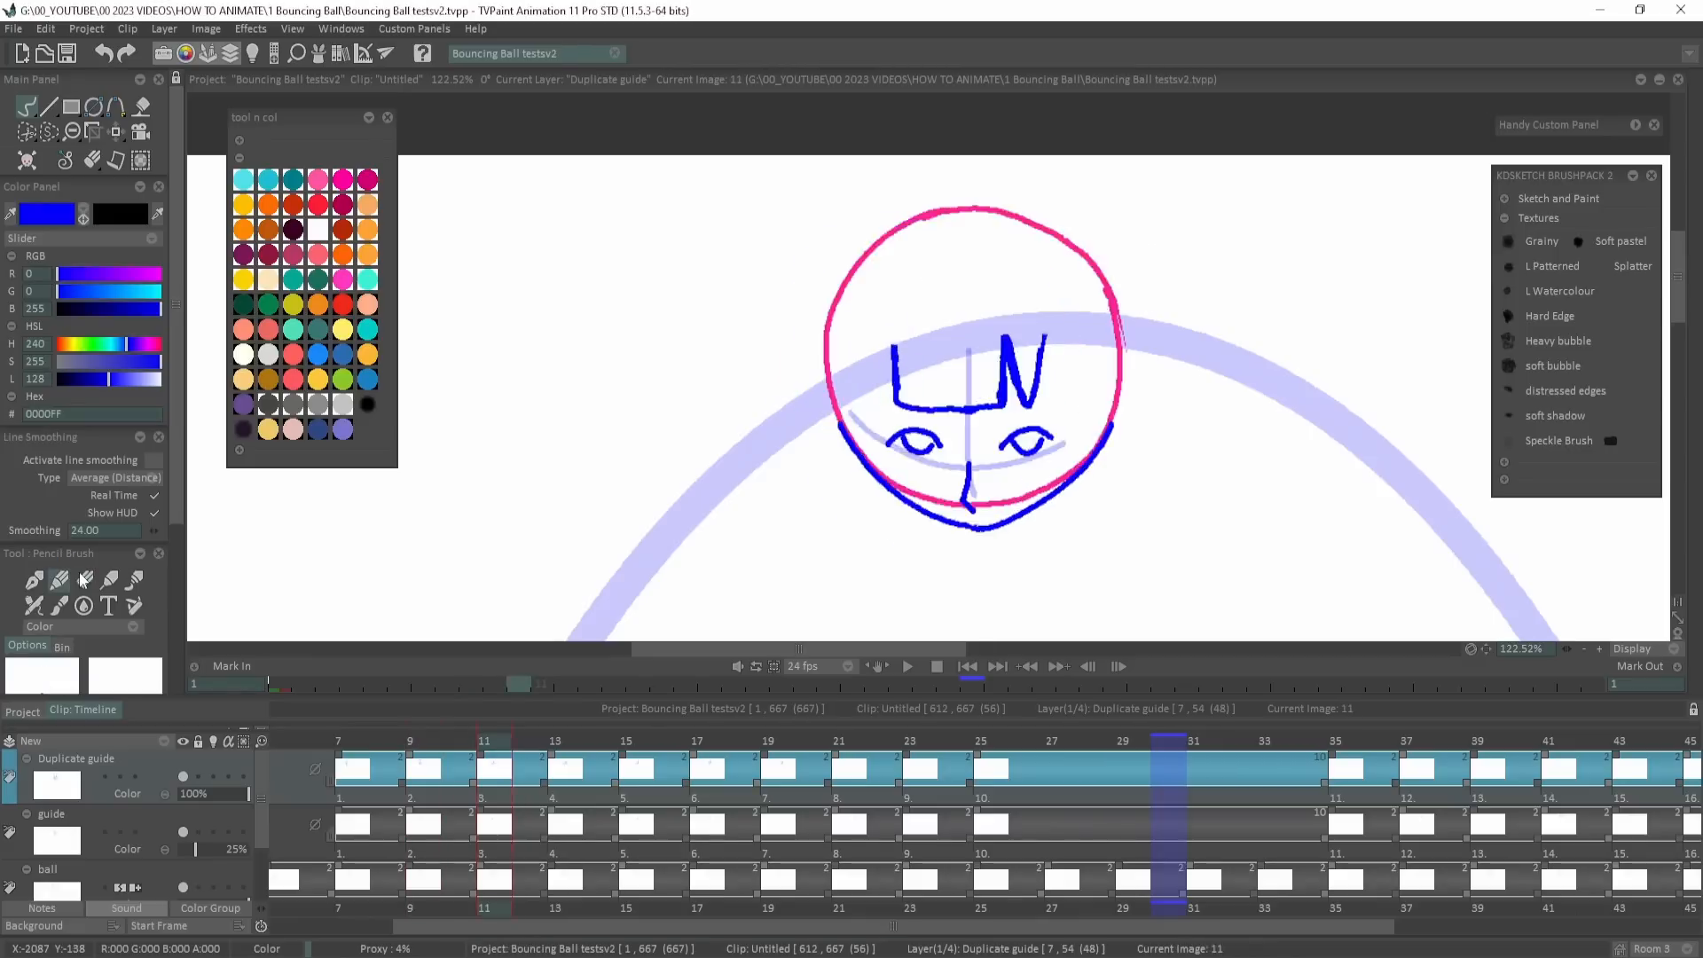
Redraw the hair outline above the fringe on frame 11 with the brush.
key("b")
mouse_move(927, 208)
left_mouse_down()
mouse_move(994, 202)
mouse_move(894, 355)
left_mouse_up()
mouse_move(894, 284)
left_mouse_down()
mouse_move(940, 202)
mouse_move(1033, 406)
left_mouse_up()
key("Right")
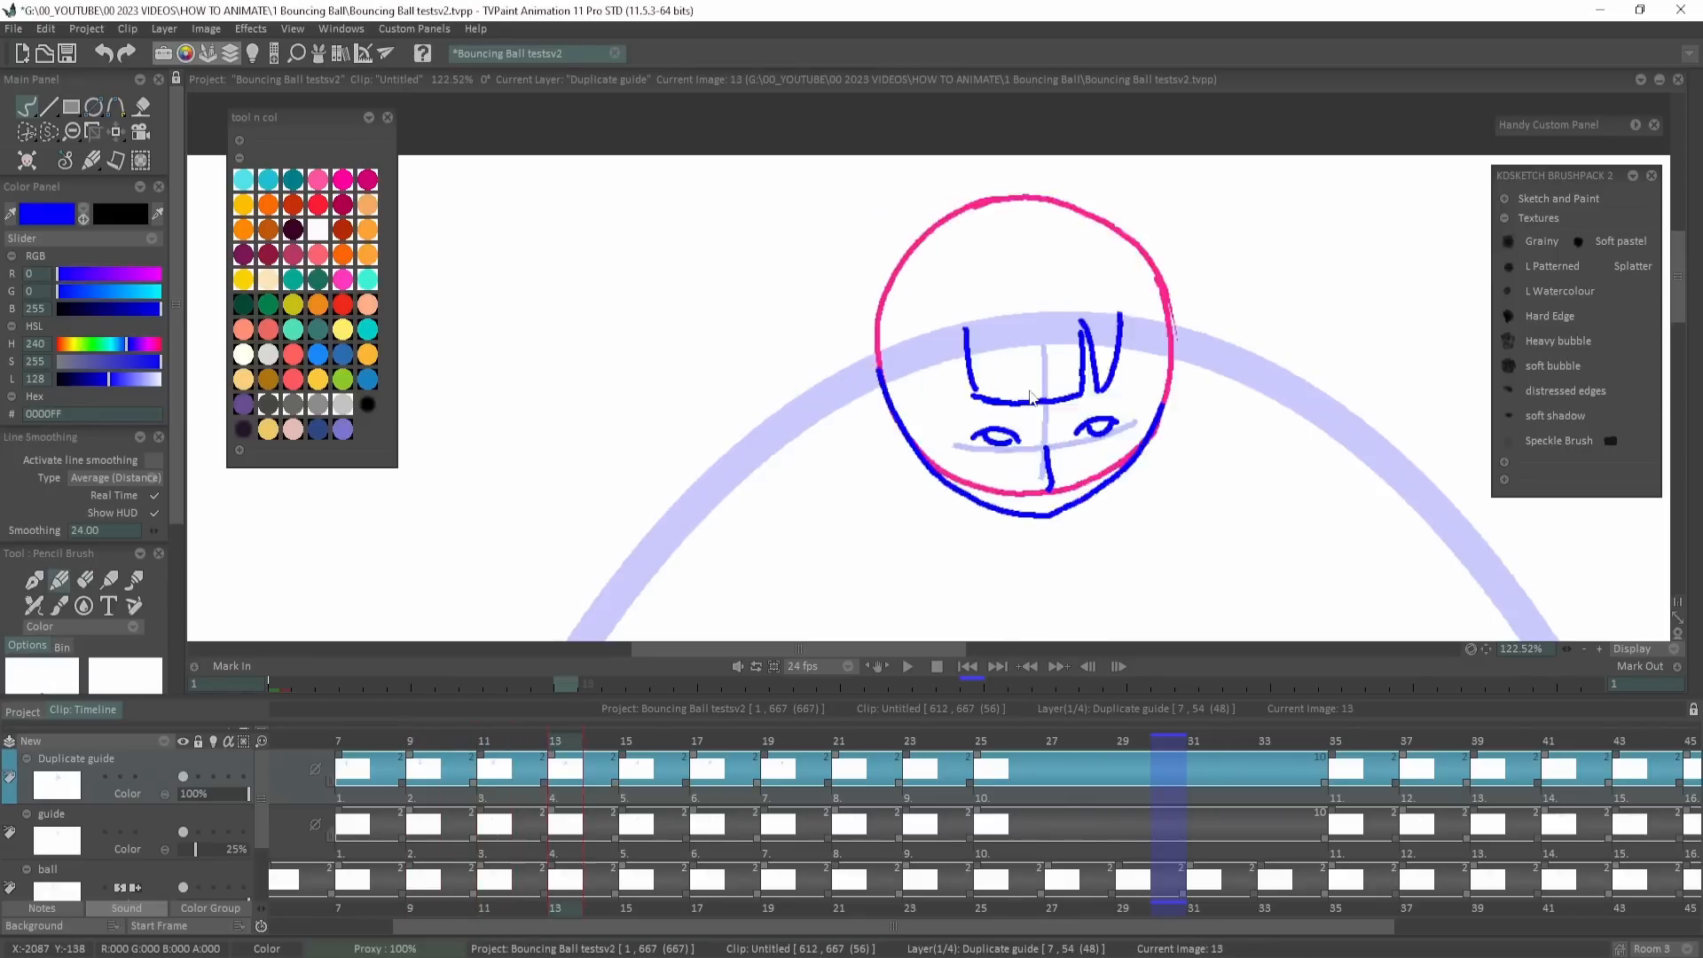
Redraw the hair's top and side outlines above the fringe on frame 13.
key("Left")
key("Right")
mouse_move(996, 197)
left_mouse_down()
mouse_move(1056, 191)
mouse_move(1121, 315)
left_mouse_up()
left_click_drag(987, 202, 968, 354)
Redraw the hair's top and front edge on frame 17 and erase the leftover line along the front.
key("Right")
key("Left")
key("Right")
key("Right")
mouse_move(1133, 303)
left_mouse_down()
mouse_move(1167, 198)
mouse_move(1248, 271)
left_mouse_up()
mouse_move(1101, 206)
left_mouse_down()
mouse_move(1201, 197)
mouse_move(1131, 313)
mouse_move(1064, 193)
left_mouse_up()
key("Left")
key("e")
key("Right")
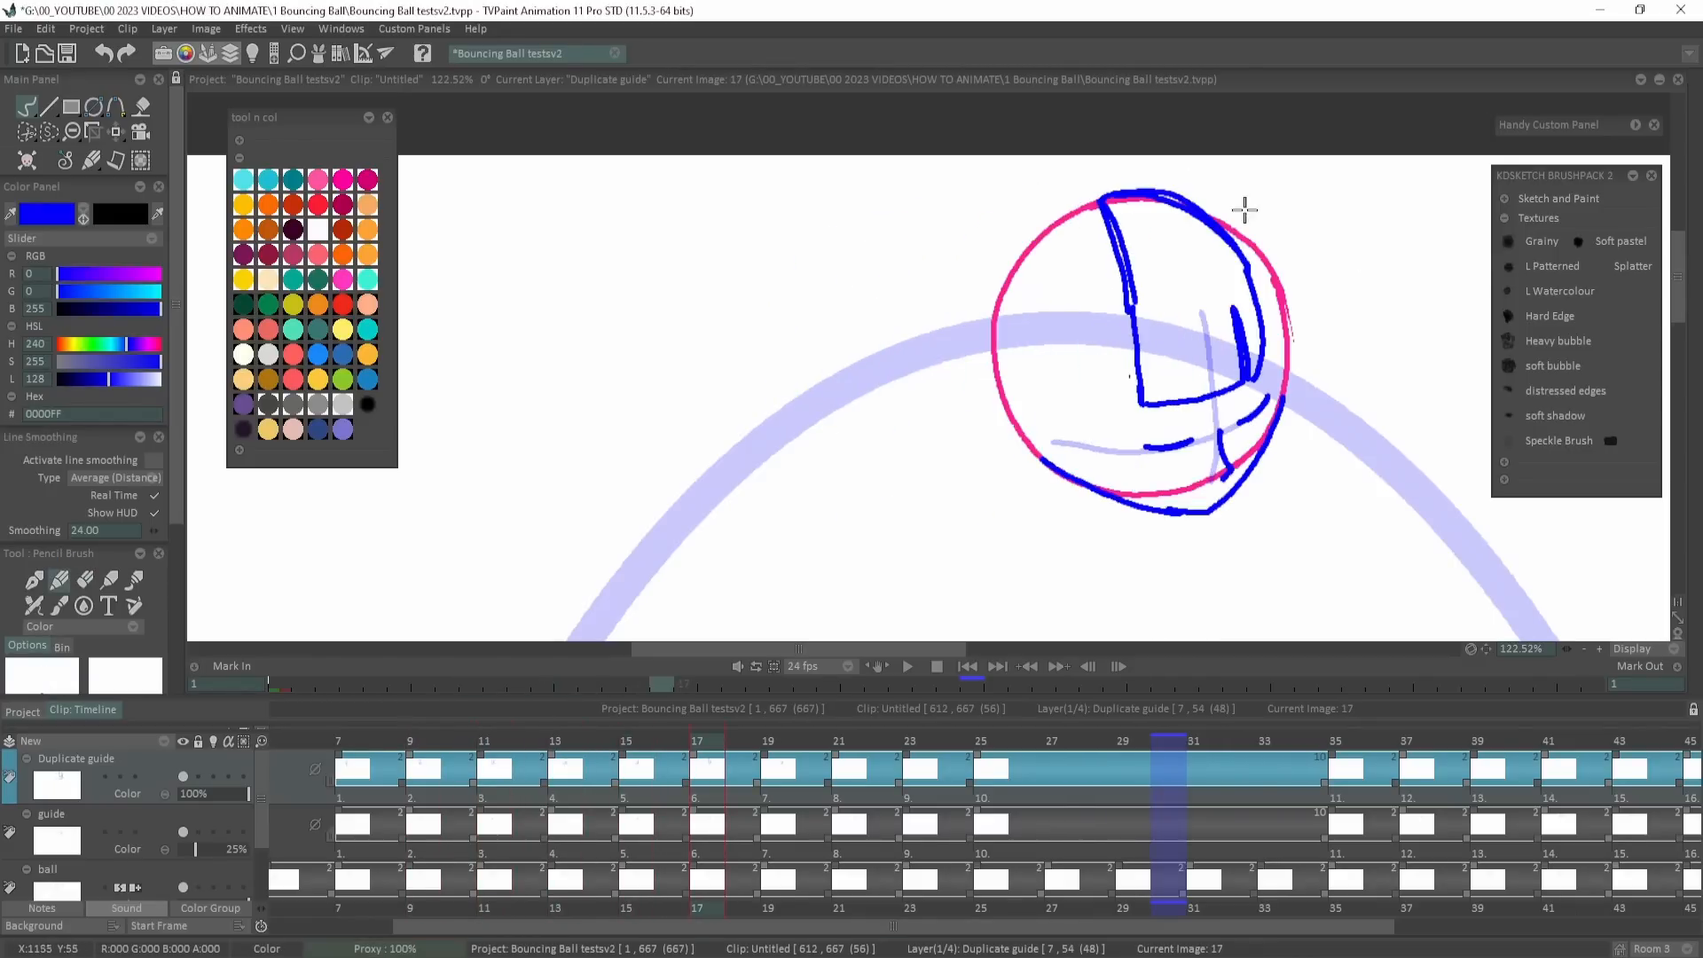
mouse_move(1243, 209)
left_mouse_down()
mouse_move(1138, 195)
mouse_move(1237, 255)
left_mouse_up()
key("e")
Try a new rear edge and top curve for the hair on frame 19 and compare it across frames 7 to 21.
key("Right")
mouse_move(1231, 330)
left_mouse_down()
mouse_move(1164, 214)
mouse_move(1181, 218)
left_mouse_up()
left_click_drag(1180, 213, 1329, 282)
key("Left")
key("Left")
key("Left")
key("Left")
key("Left")
key("Right")
key("Right")
key("Right")
key("Right")
key("Right")
key("Right")
key("Left")
key("Left")
key("Left")
key("Left")
key("Left")
key("Left")
key("Left")
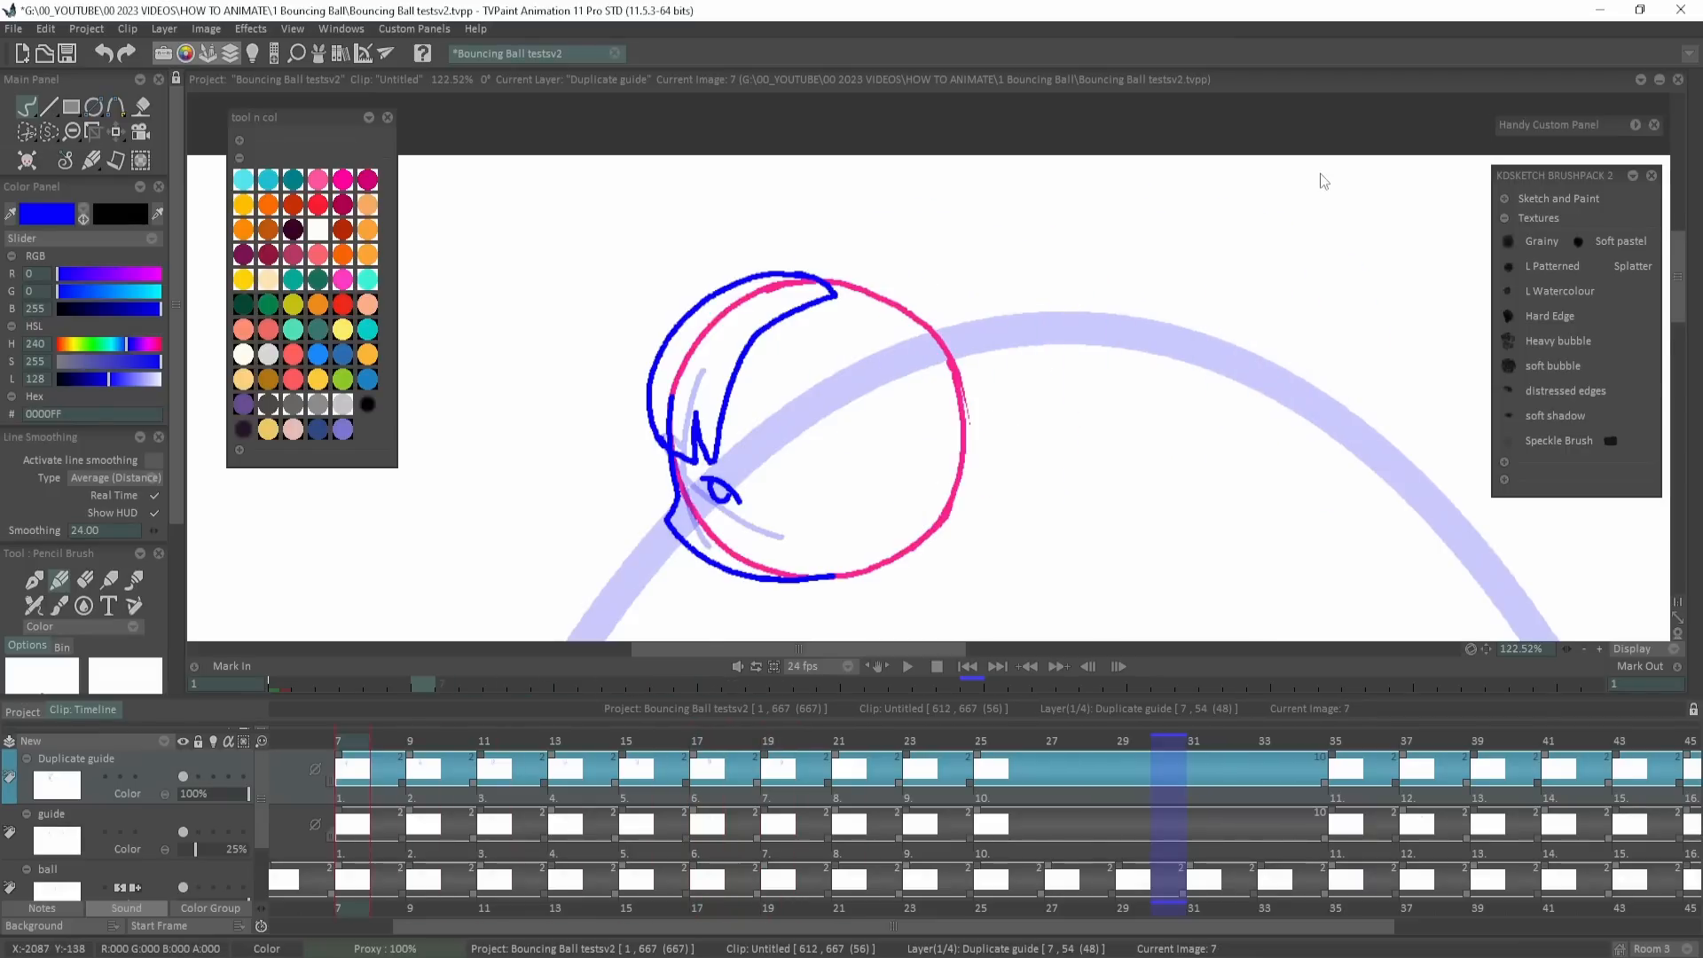
Undo the hair strokes on frame 19 and redraw the hair with a rounded front curve and slanted rear edge.
key("Right")
key("Right")
key("Right")
key("Right")
key("Right")
key("Right")
key("ctrl+z")
key("ctrl+z")
key("ctrl+z")
key("ctrl+z")
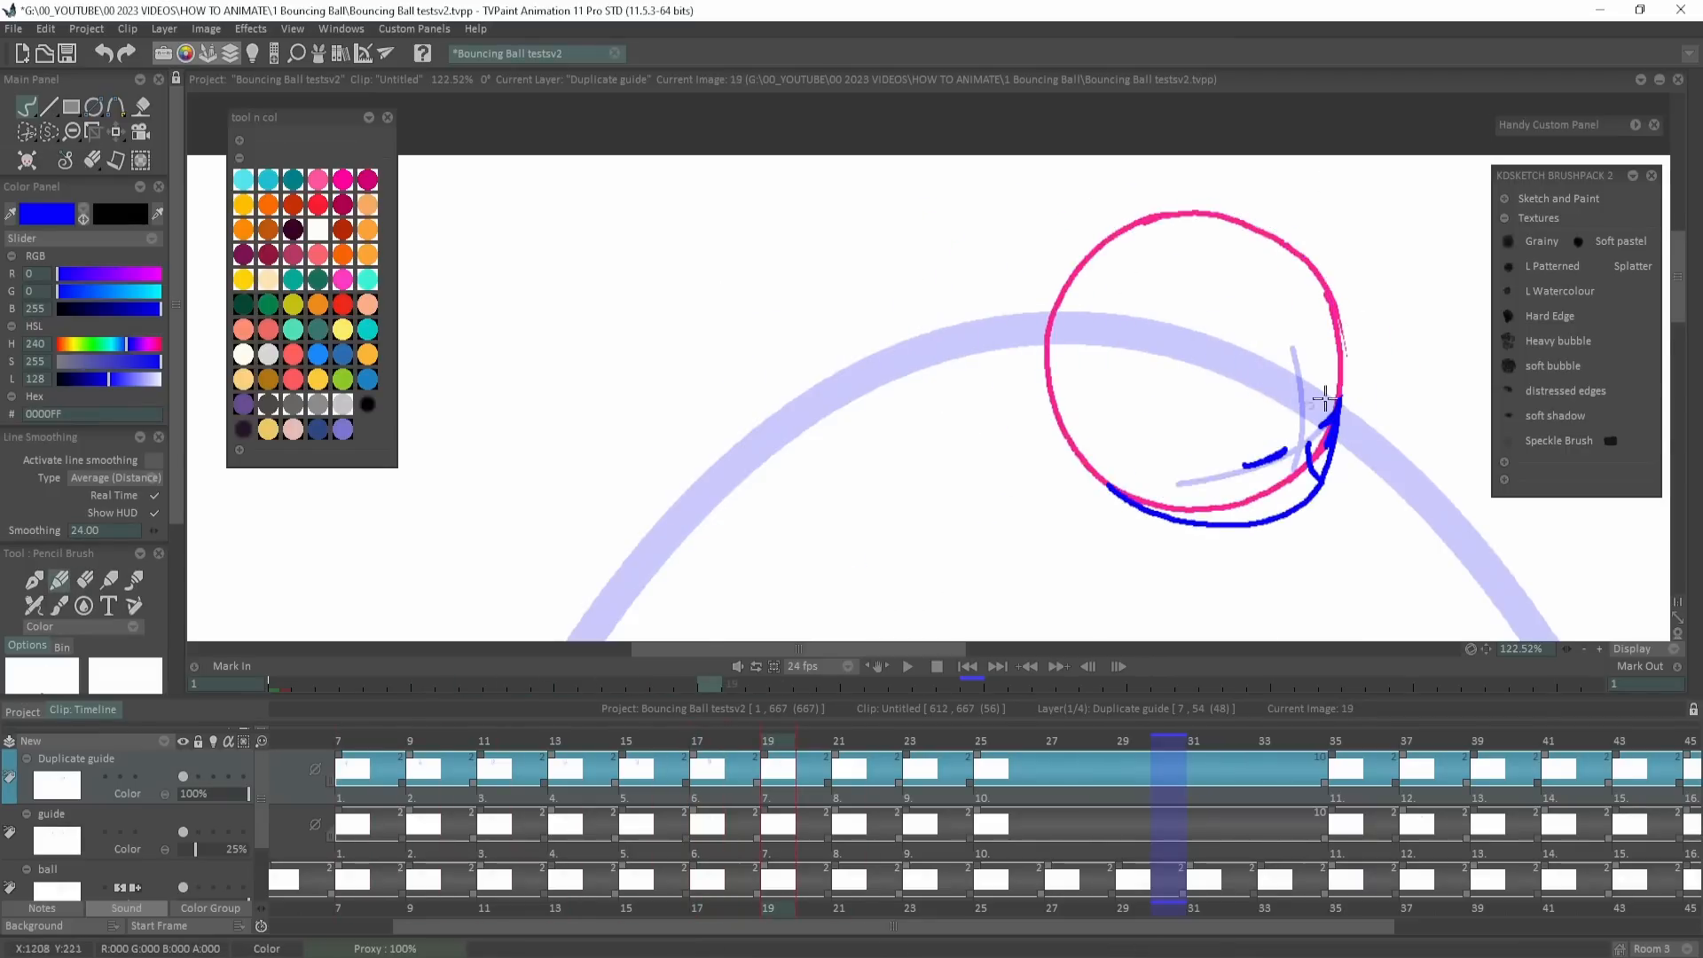
left_click_drag(1295, 227, 1350, 355)
left_click_drag(1336, 266, 1199, 202)
left_click_drag(1184, 220, 1237, 329)
Straighten the hair's rear edge on frame 17 and compare it with the neighbouring frames.
key("Left")
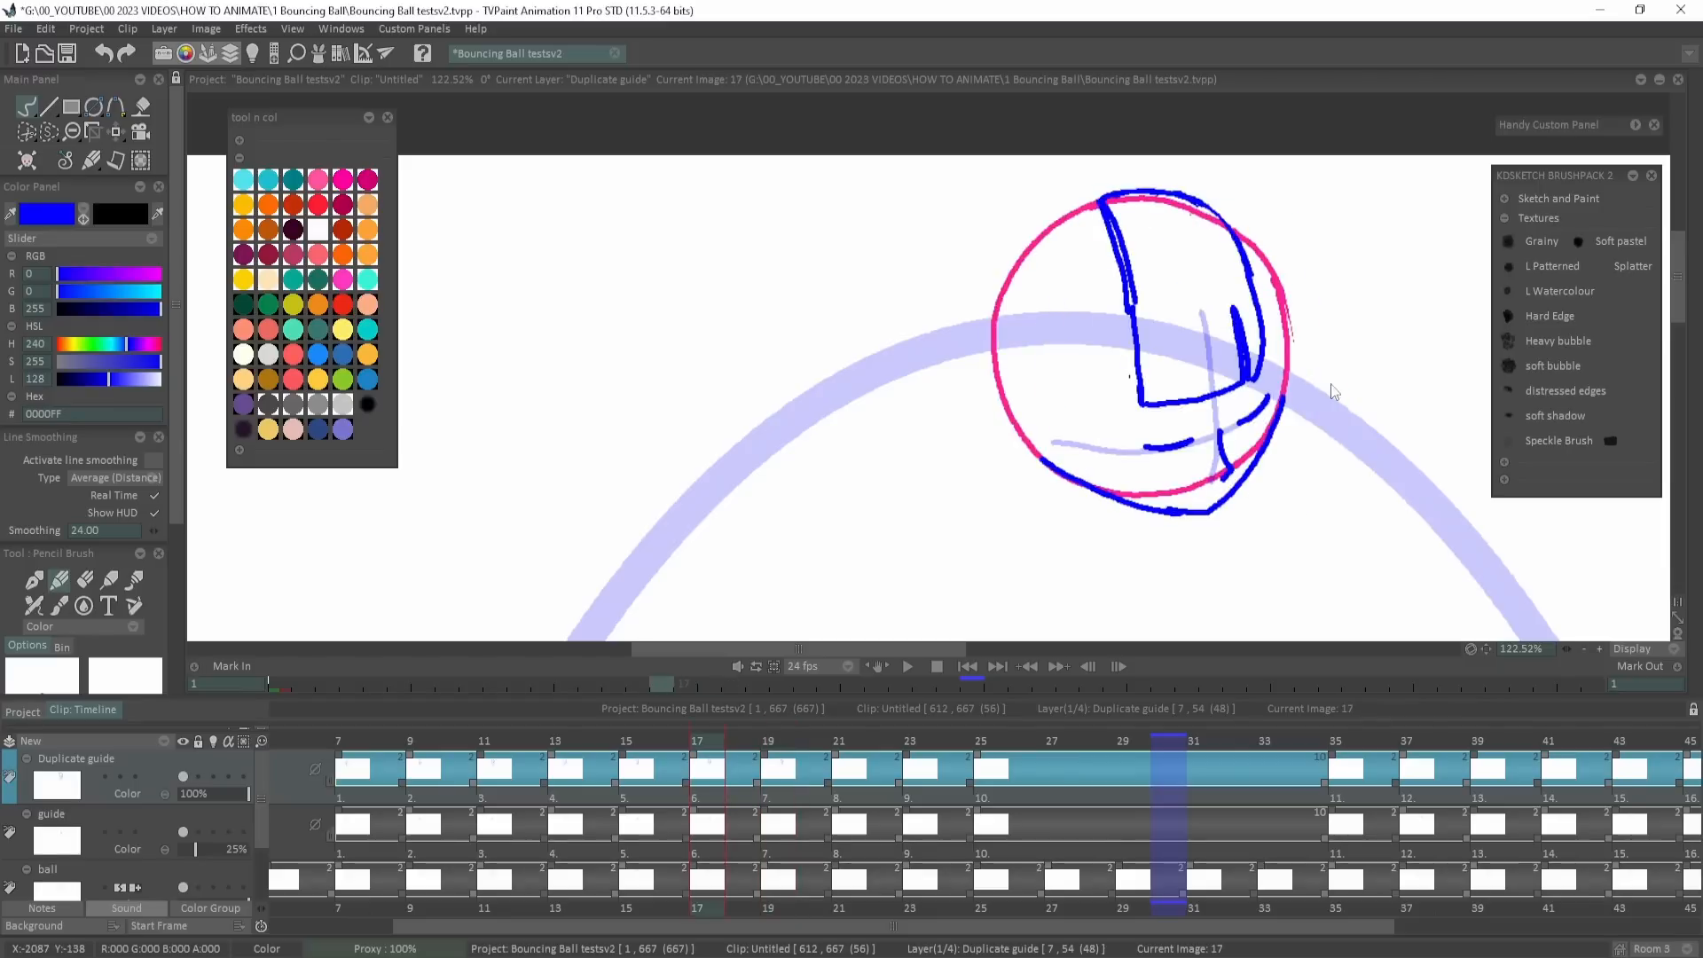
left_click_drag(1109, 211, 1141, 309)
key("Left")
key("Left")
key("Left")
key("Right")
key("Right")
key("Right")
key("Right")
key("Left")
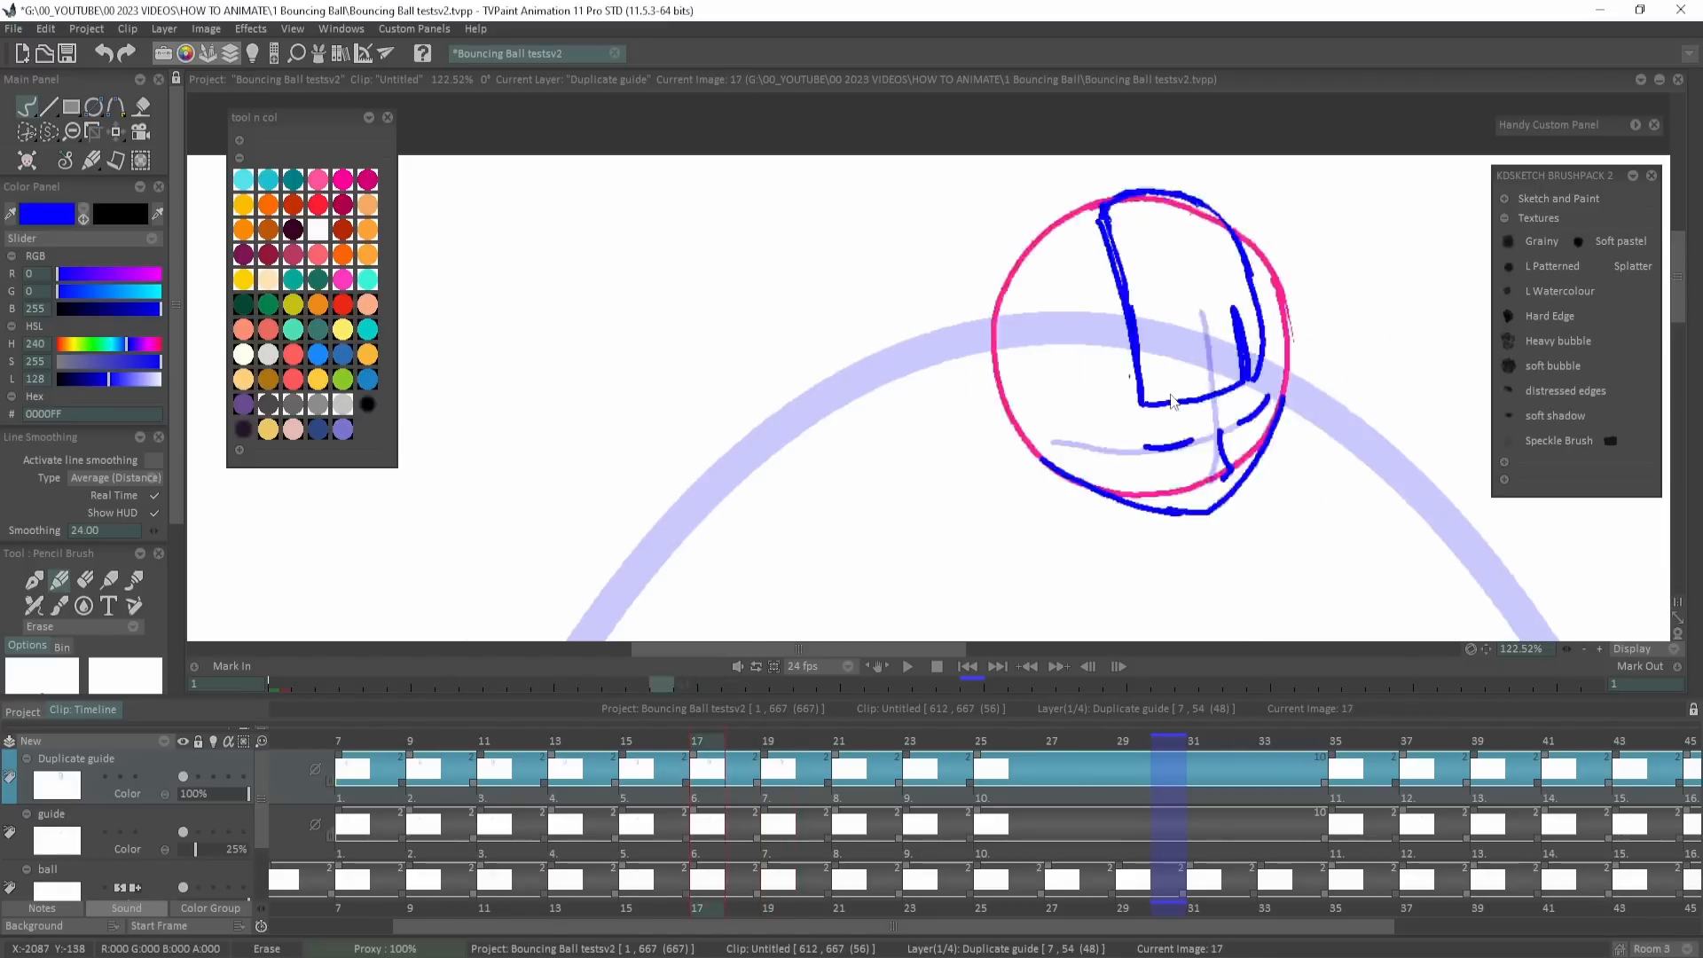
Clean up the hair's top edge on frame 19 and save the project.
key("Right")
left_click_drag(1209, 202, 1260, 209)
key("ctrl+z")
key("ctrl+s")
Draw the swept side lock beside the notched end of the fringe on frame 11, undoing the stray strand below it.
key("Left")
key("Left")
key("Left")
key("Left")
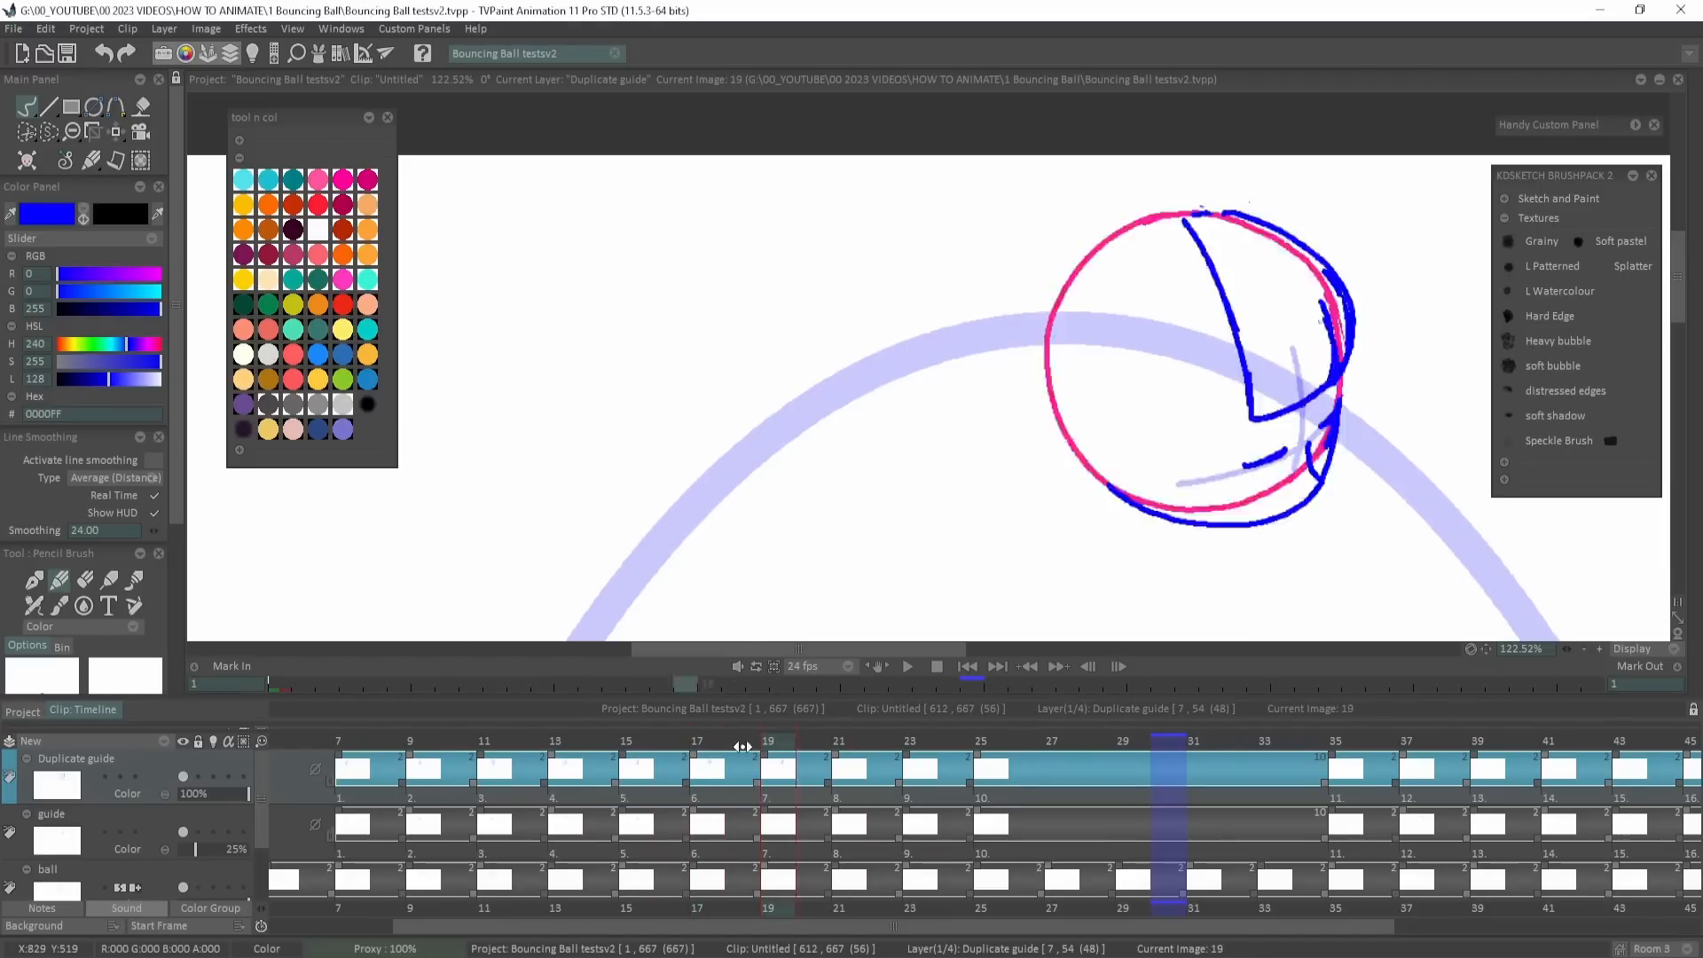
left_click_drag(1046, 301, 1108, 415)
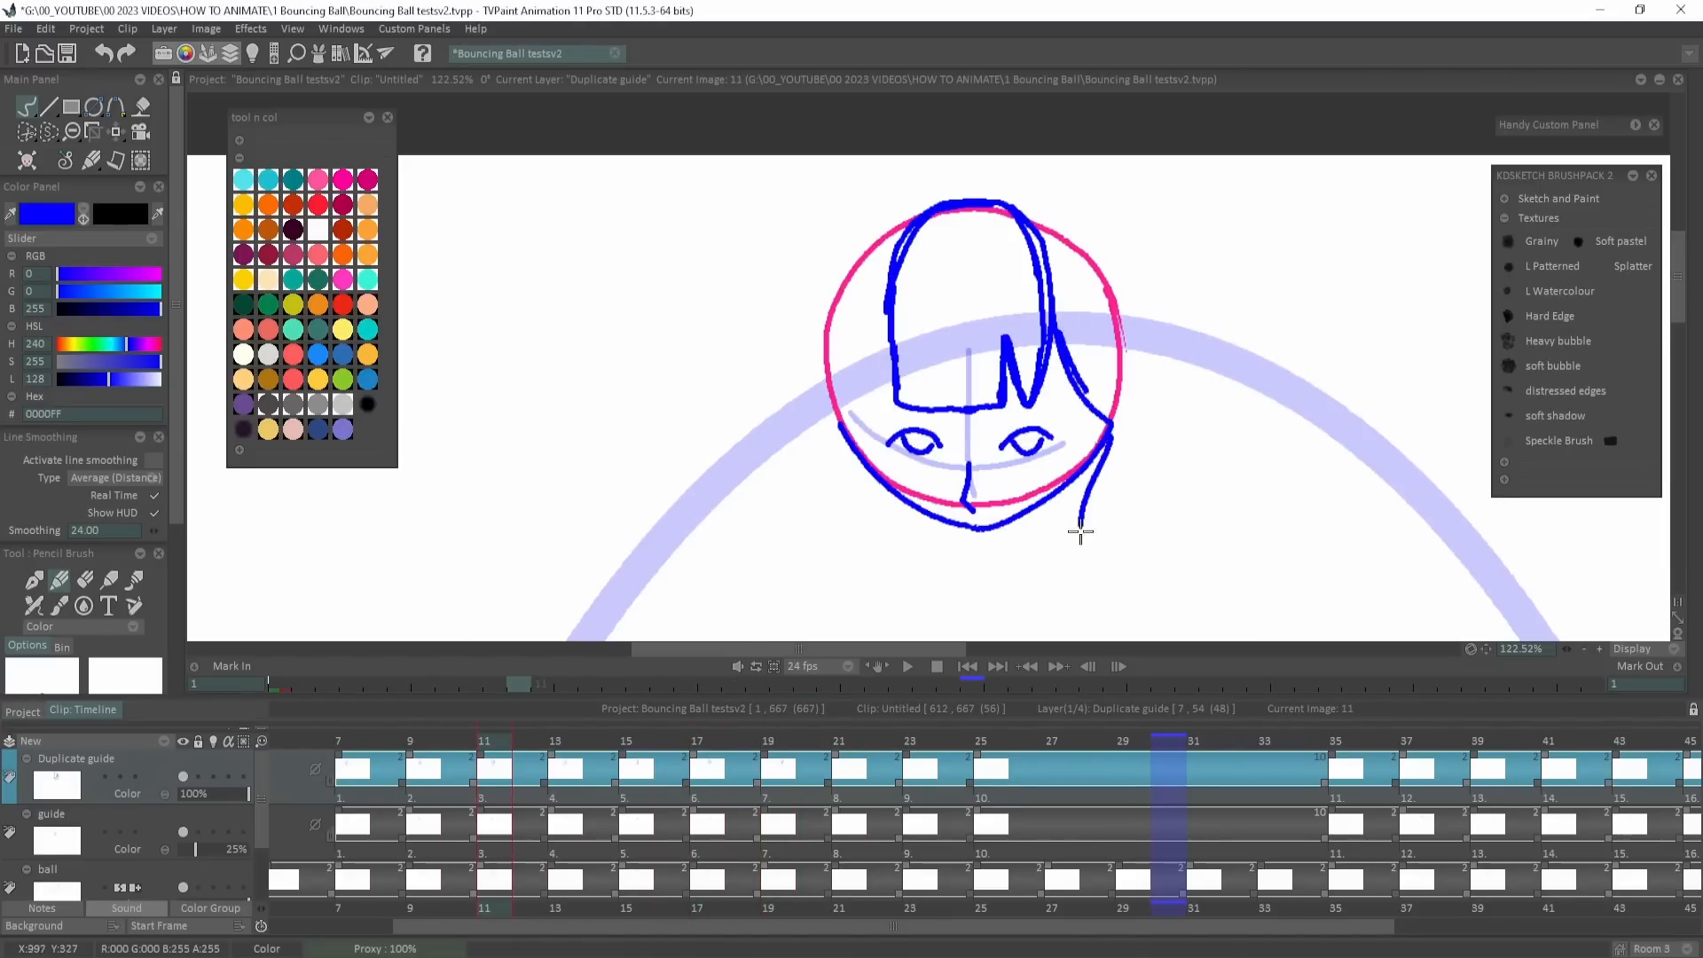
mouse_move(1080, 533)
left_mouse_down()
mouse_move(1112, 412)
mouse_move(1148, 410)
mouse_move(1111, 409)
mouse_move(1073, 224)
mouse_move(1111, 421)
left_mouse_up()
key("ctrl+z")
key("ctrl+z")
Add a small bun on top of the head on frame 11, plus the opposite side lock and outer hair contour.
left_click_drag(956, 200, 1006, 197)
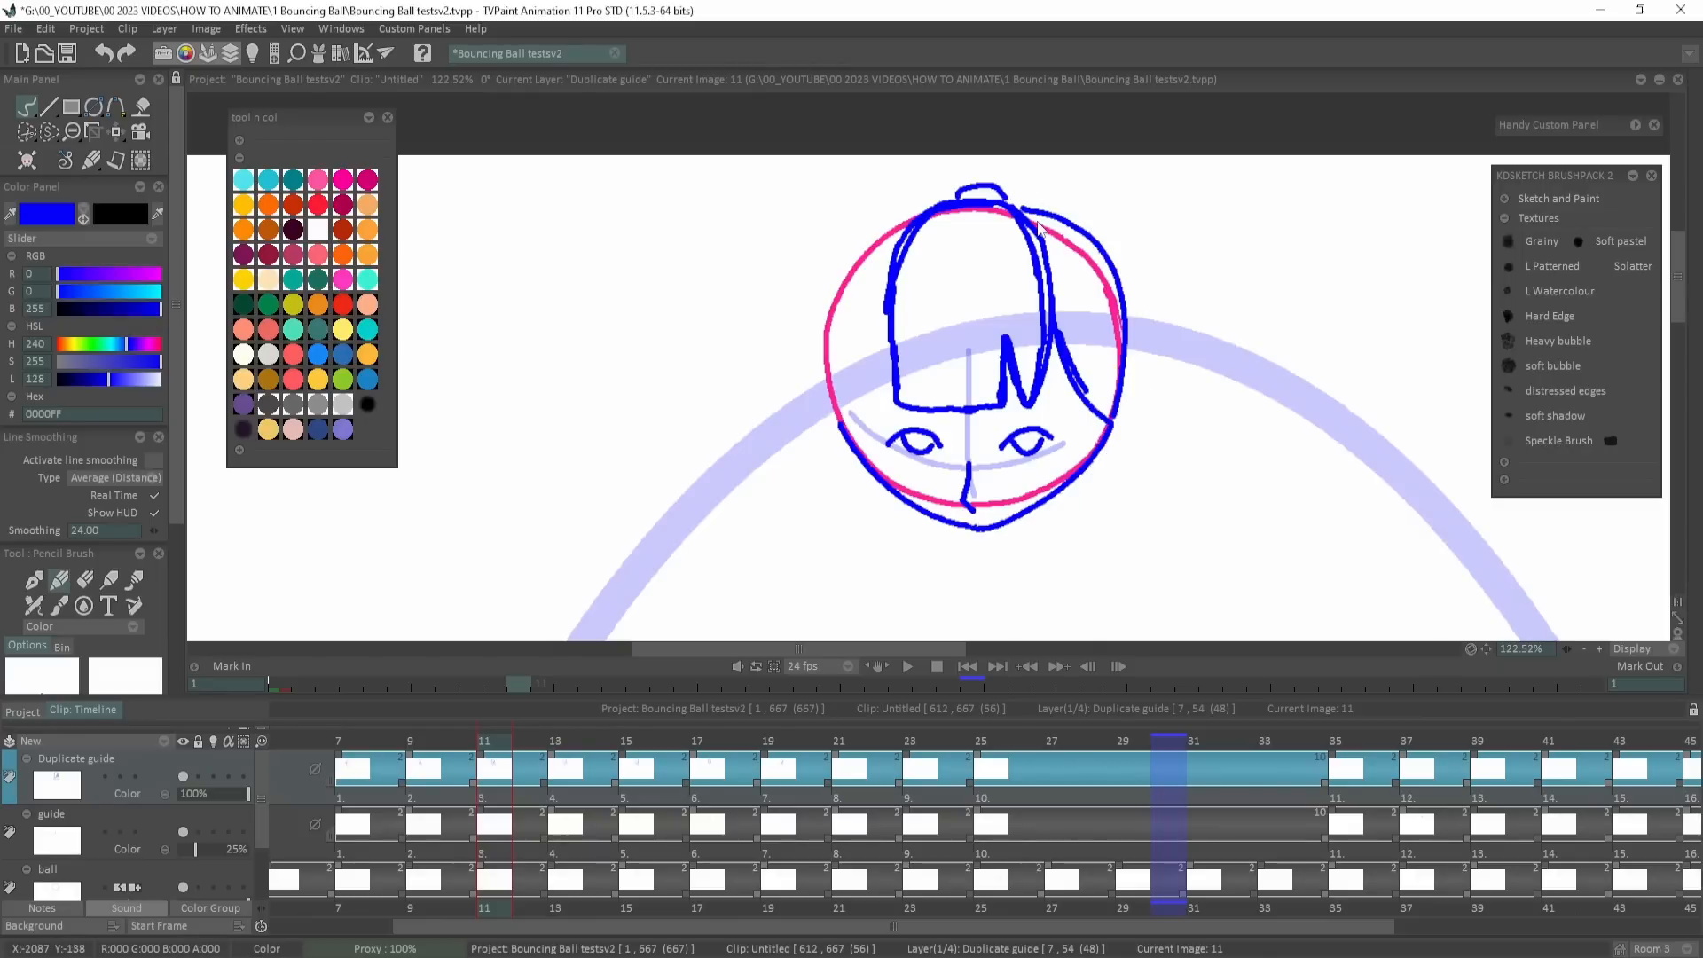
left_click_drag(891, 339, 845, 421)
left_click_drag(924, 209, 841, 424)
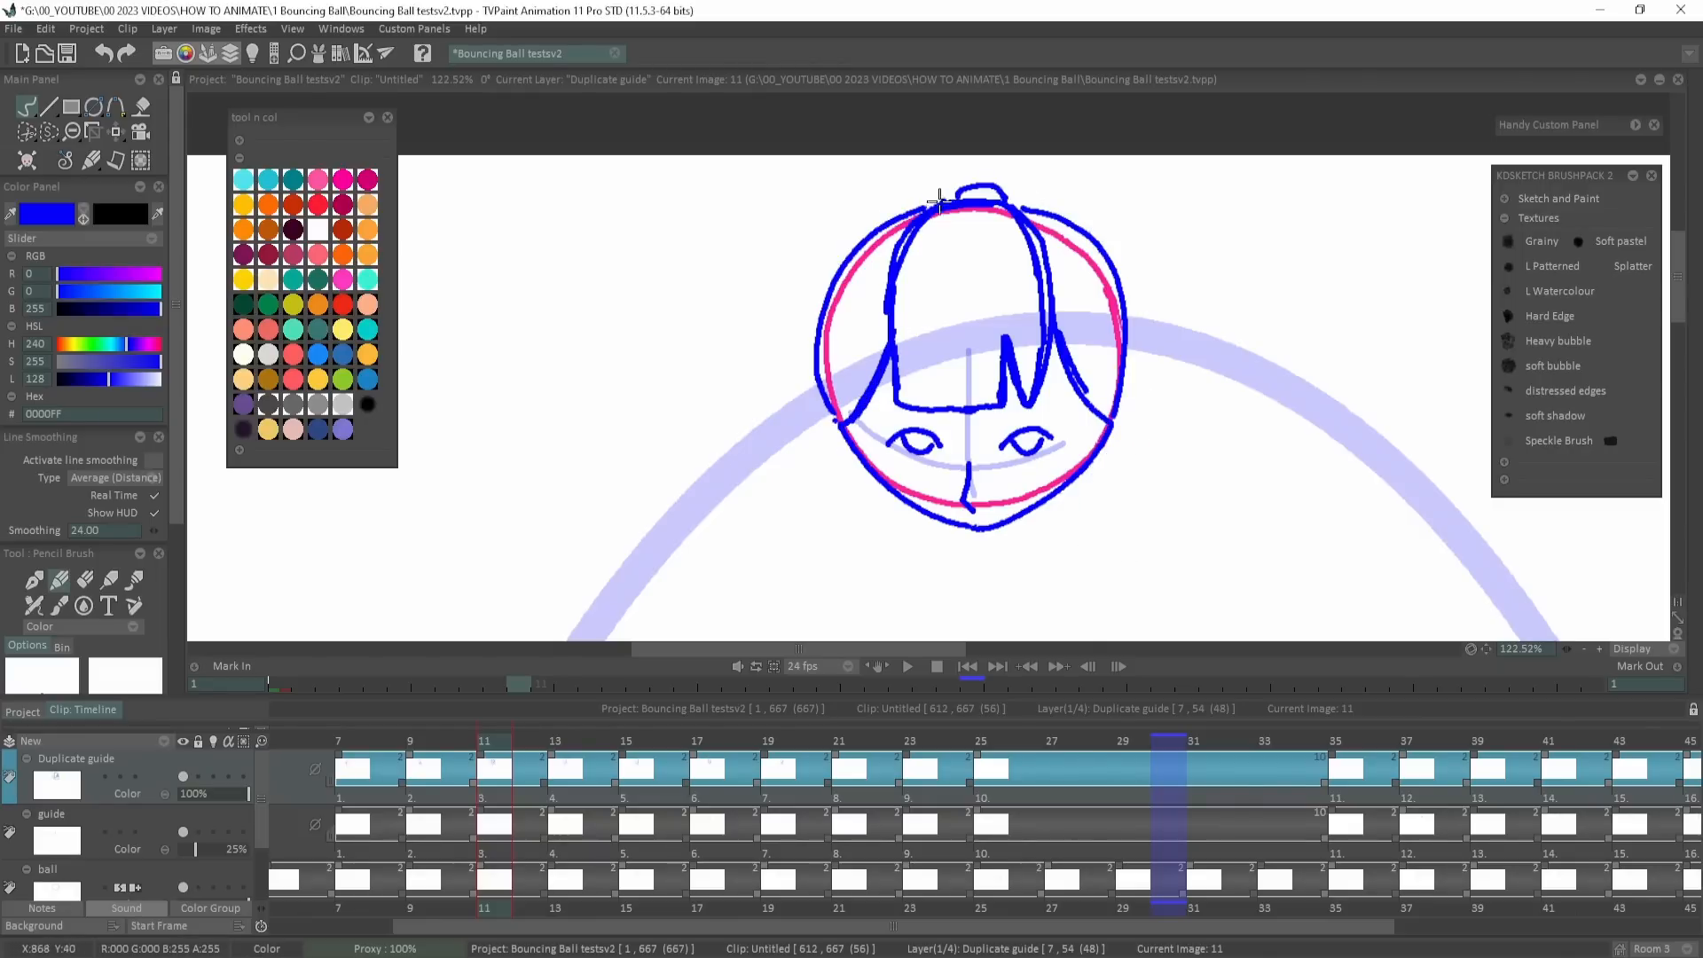
Draw the side lock on frame 9 and straighten the fringe's rear edge, checking against the adjacent frames.
key("Left")
key("Left")
key("Left")
key("Left")
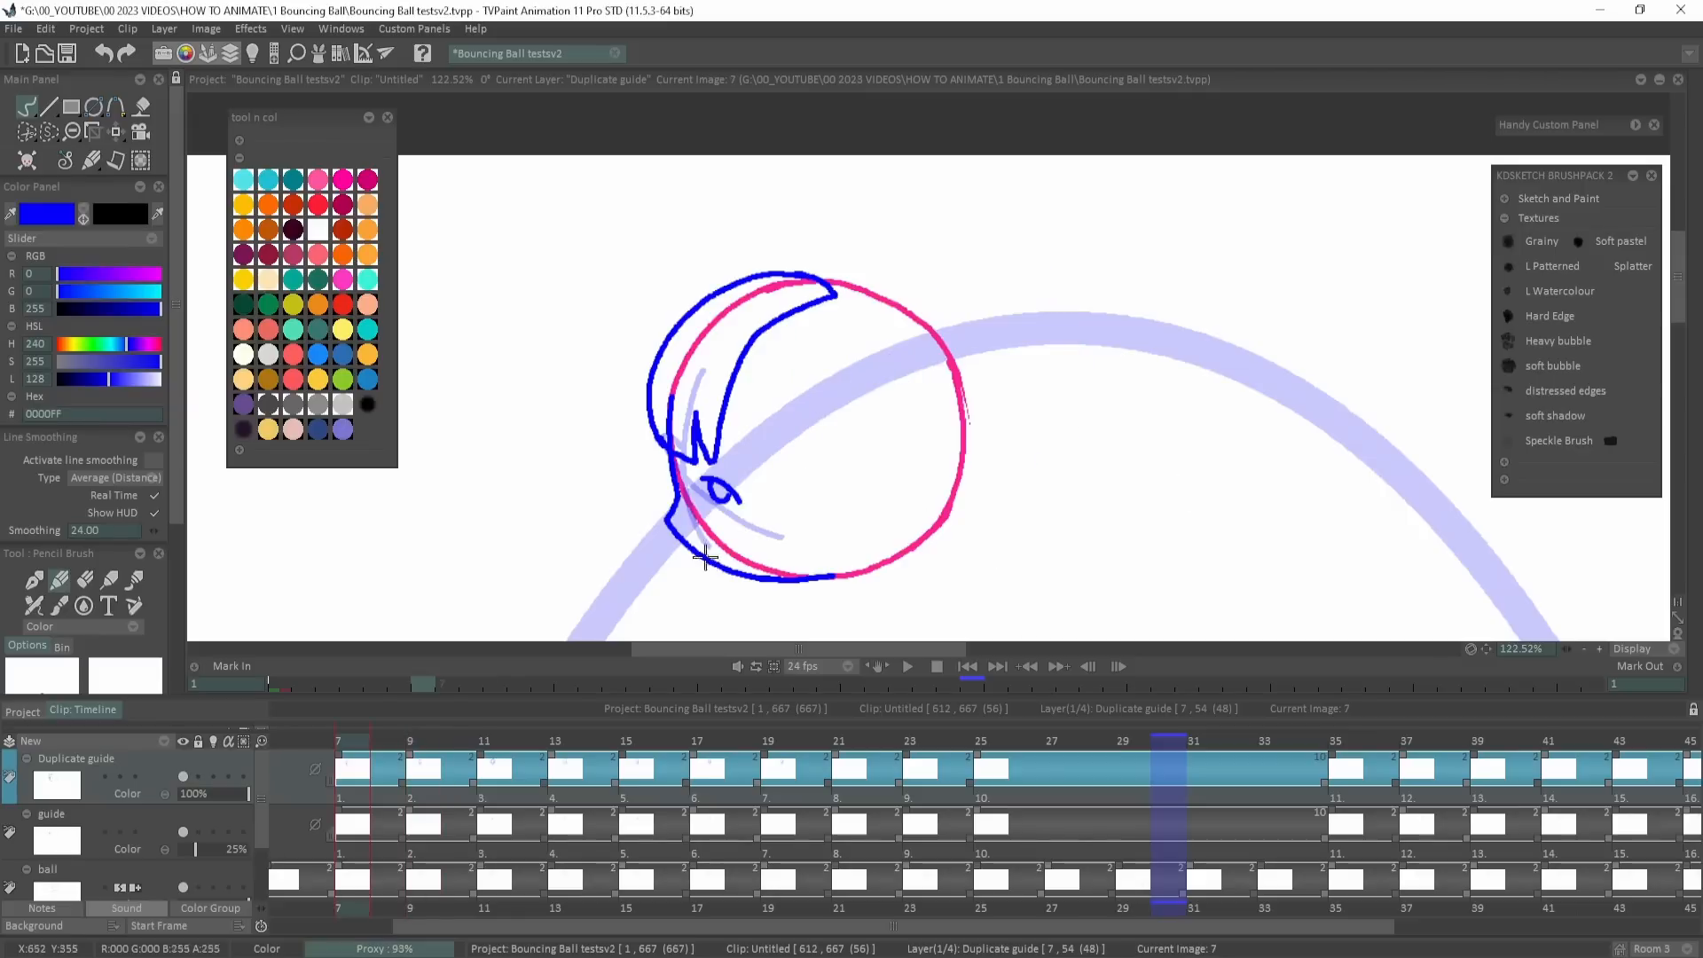
key("Right")
key("Left")
key("Right")
key("Left")
key("Right")
key("Right")
key("Left")
key("Right")
key("Right")
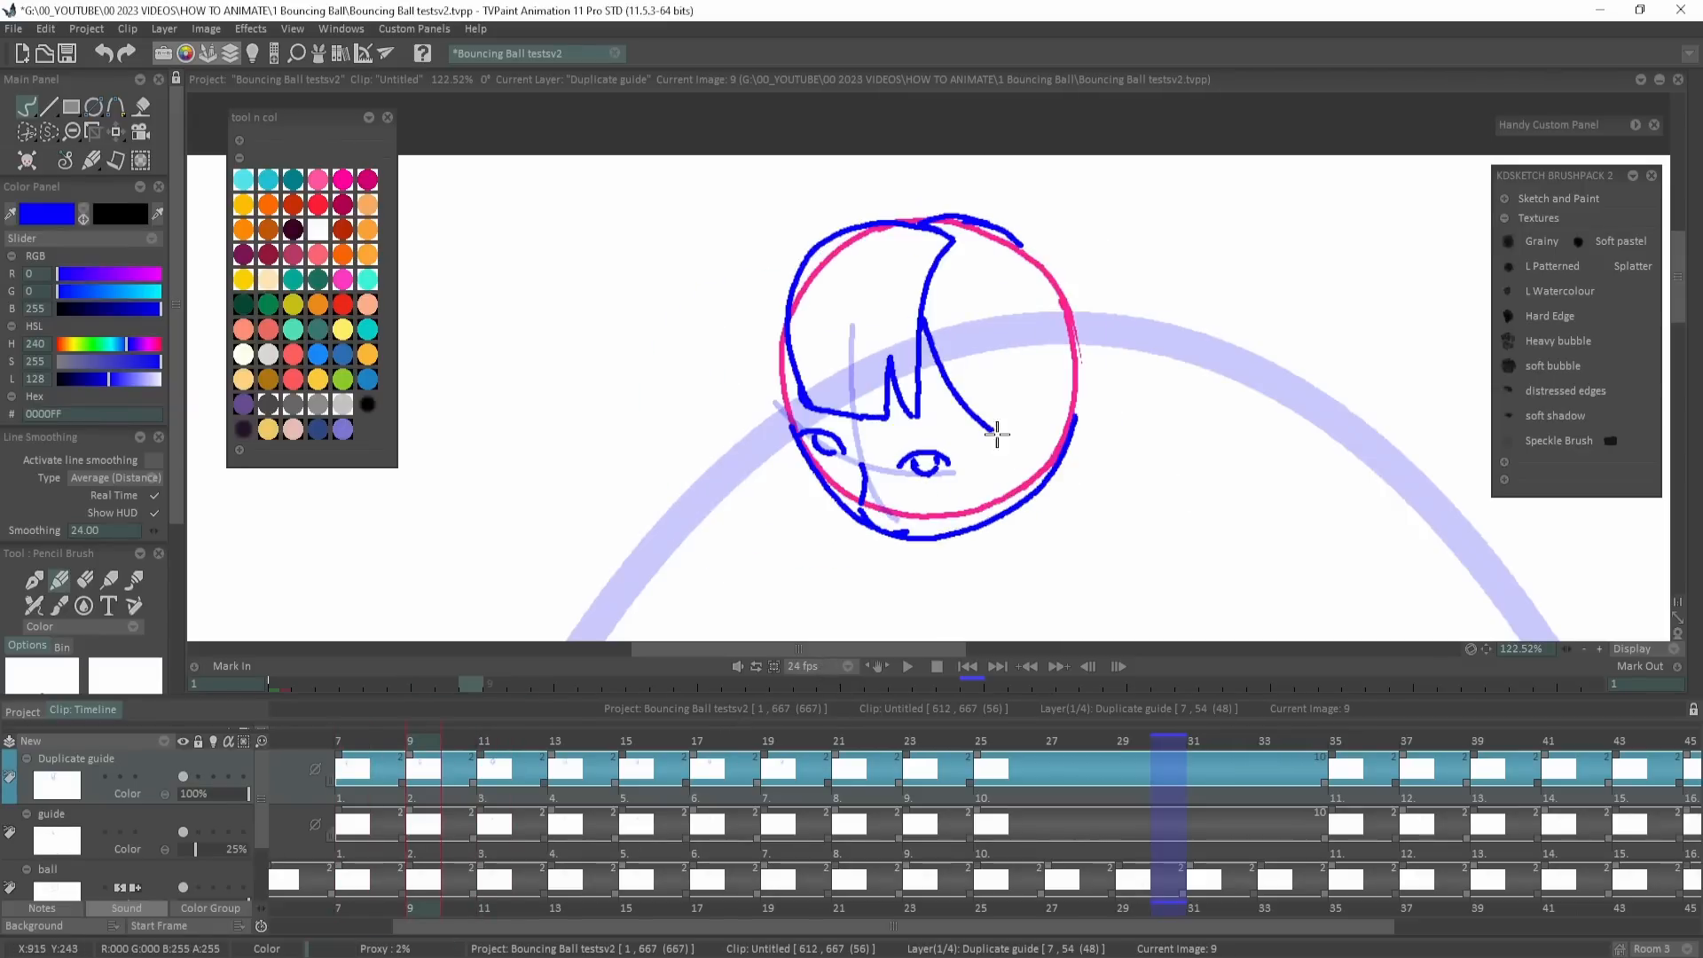
key("Right")
key("Left")
key("Right")
key("Left")
key("Left")
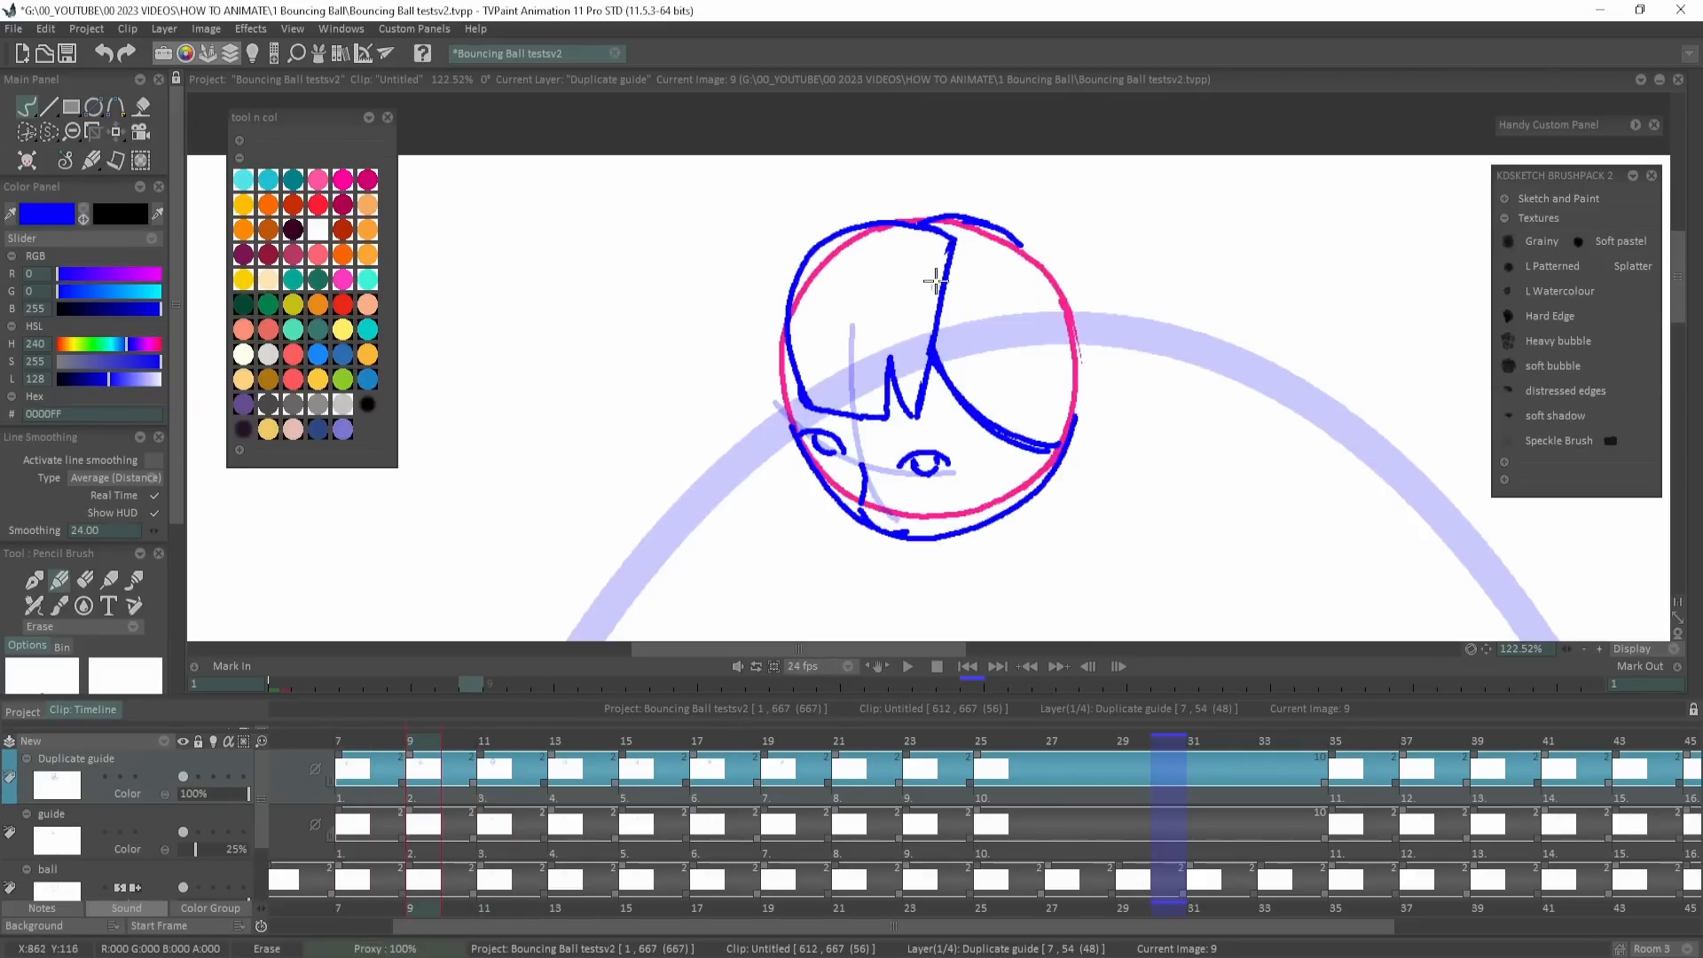
Redraw the fringe's rear edge as a straighter line on frame 7 and reinforce the notch in the fringe.
key("Left")
key("Left")
left_click_drag(808, 342, 720, 462)
left_click_drag(735, 376, 819, 307)
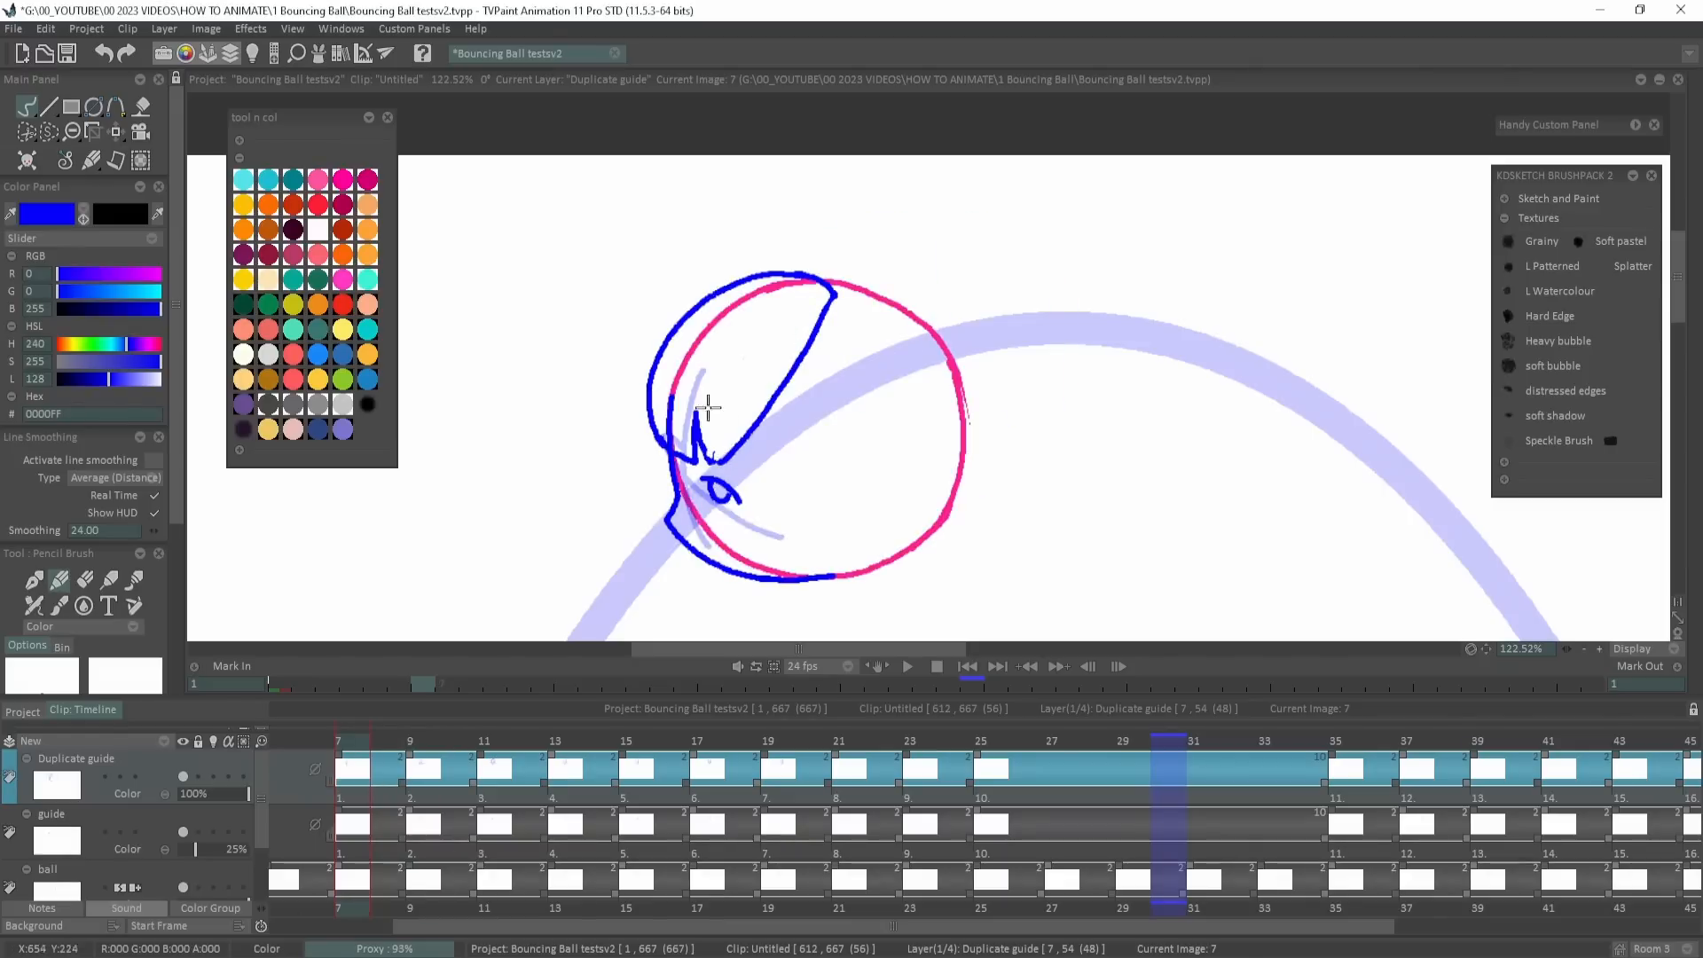
left_click_drag(717, 382, 700, 444)
Draw the side lock, the rounded back contour of the hair and the start of the bun on frame 7.
key("Left")
key("Right")
left_click_drag(905, 551, 829, 274)
left_click_drag(897, 286, 923, 282)
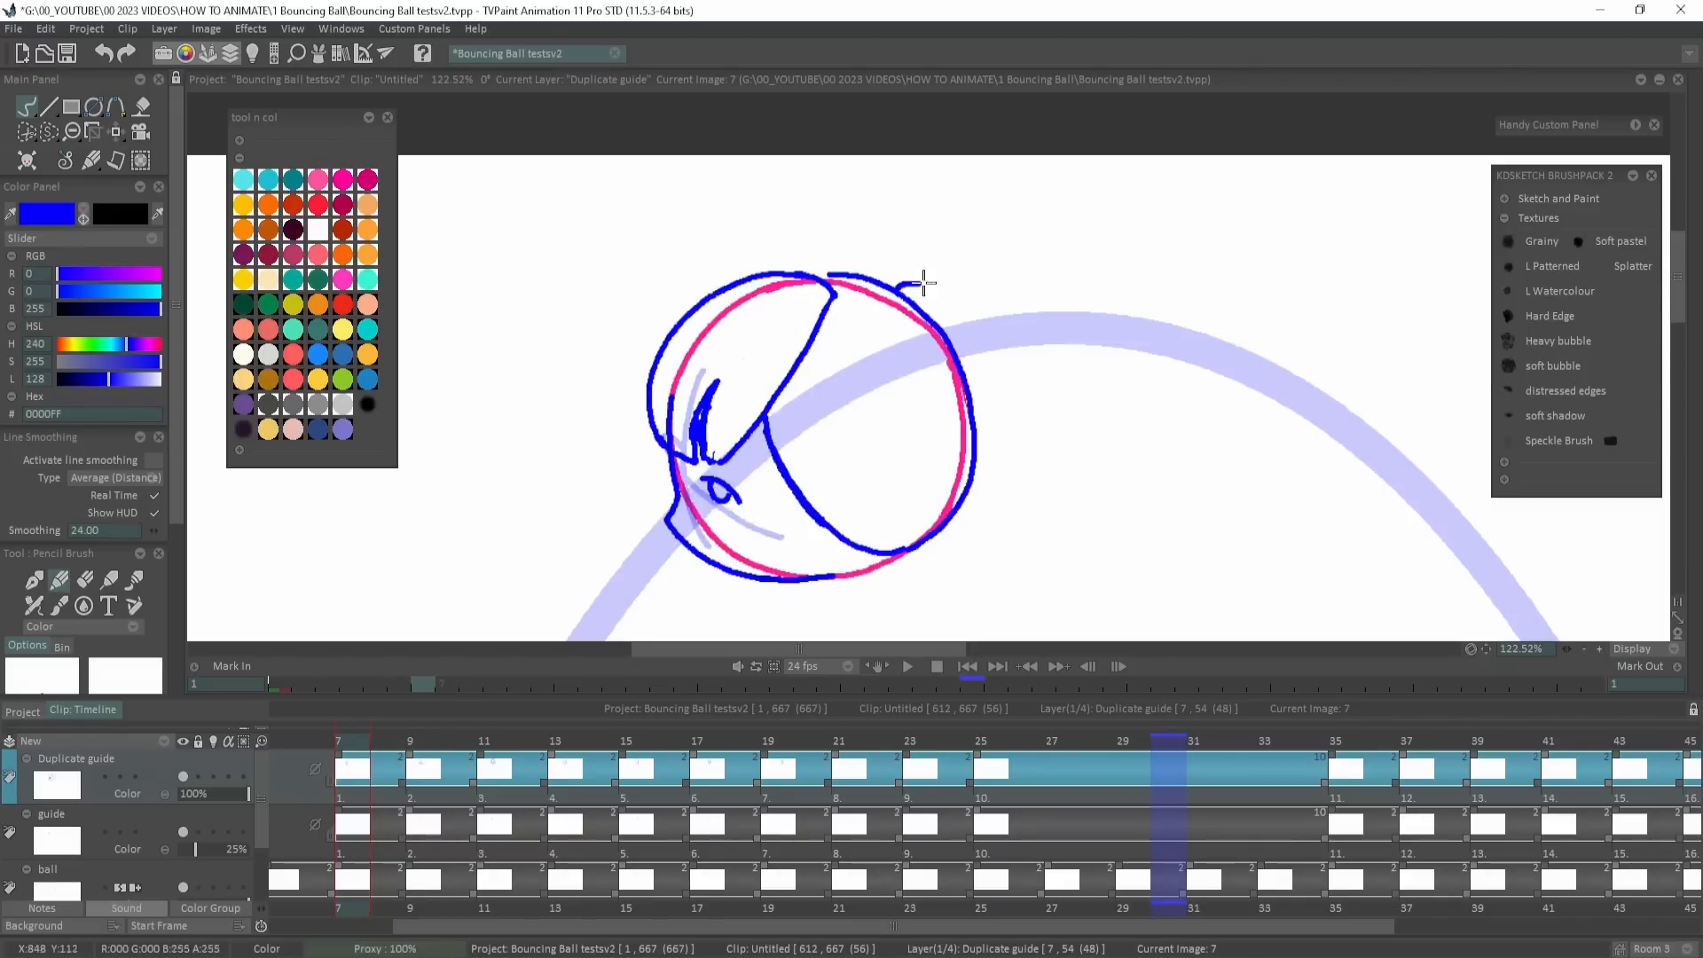
Draw the side locks framing the face on frames 13 and 15.
key("Right")
key("Right")
key("Right")
key("Right")
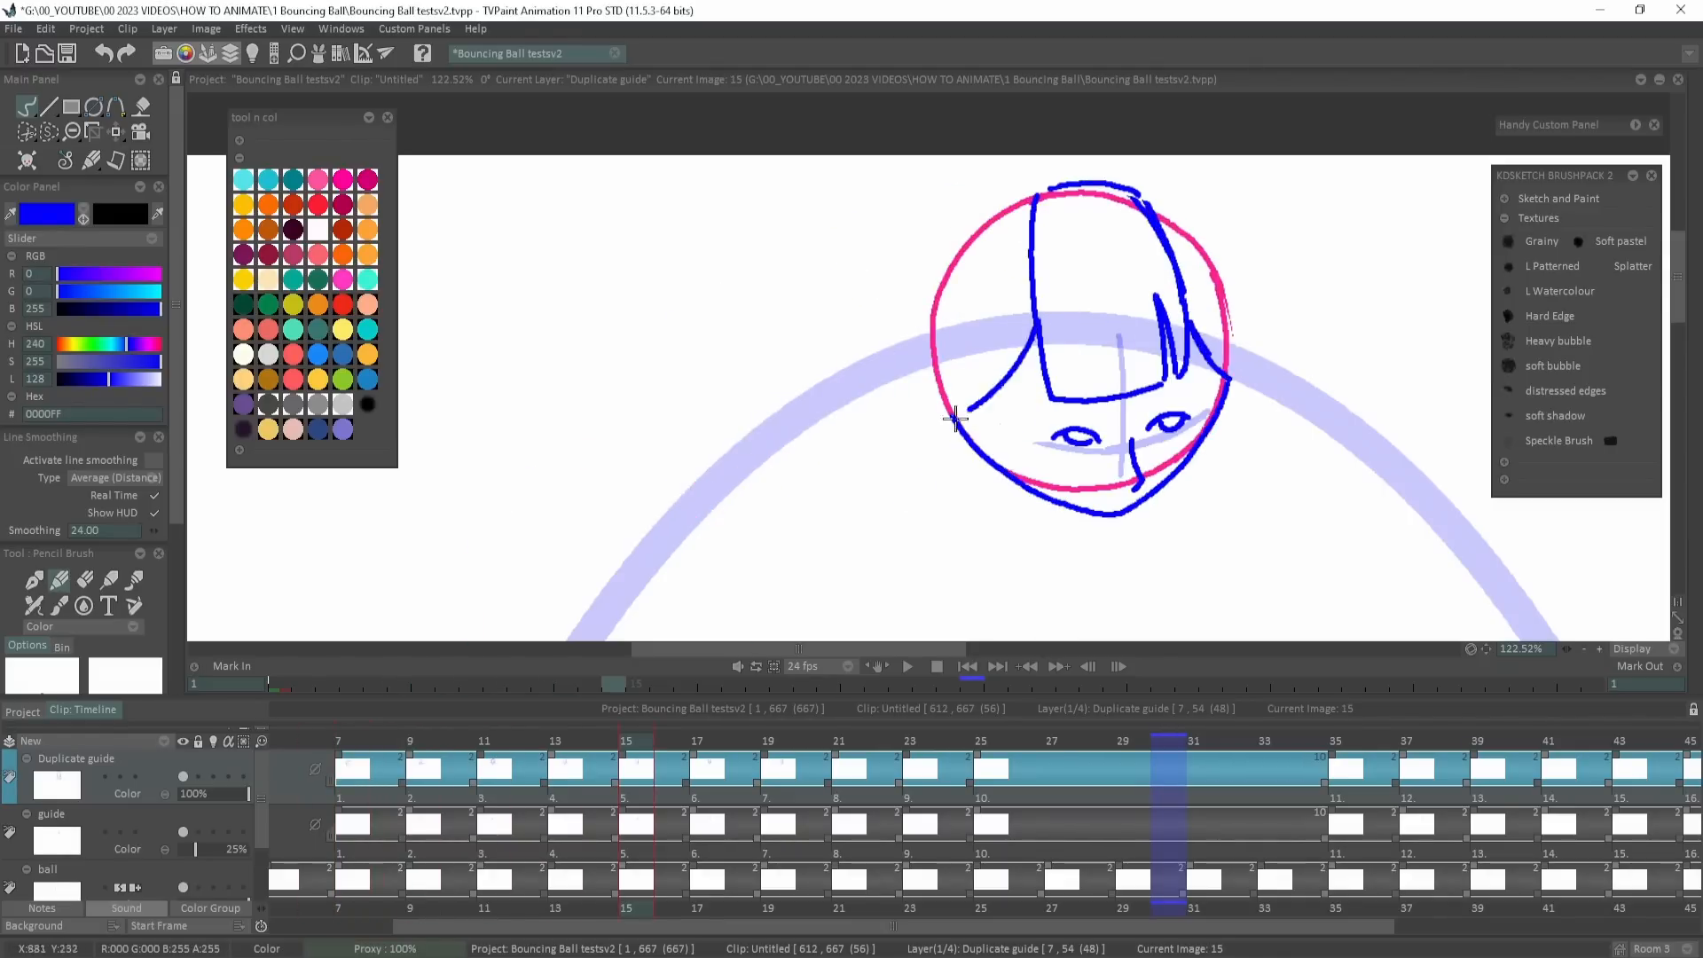
Draw the front and rear outer hair contours and a small bun at the upper back on frame 9.
key("Left")
key("Left")
key("Left")
key("Left")
key("Left")
key("Left")
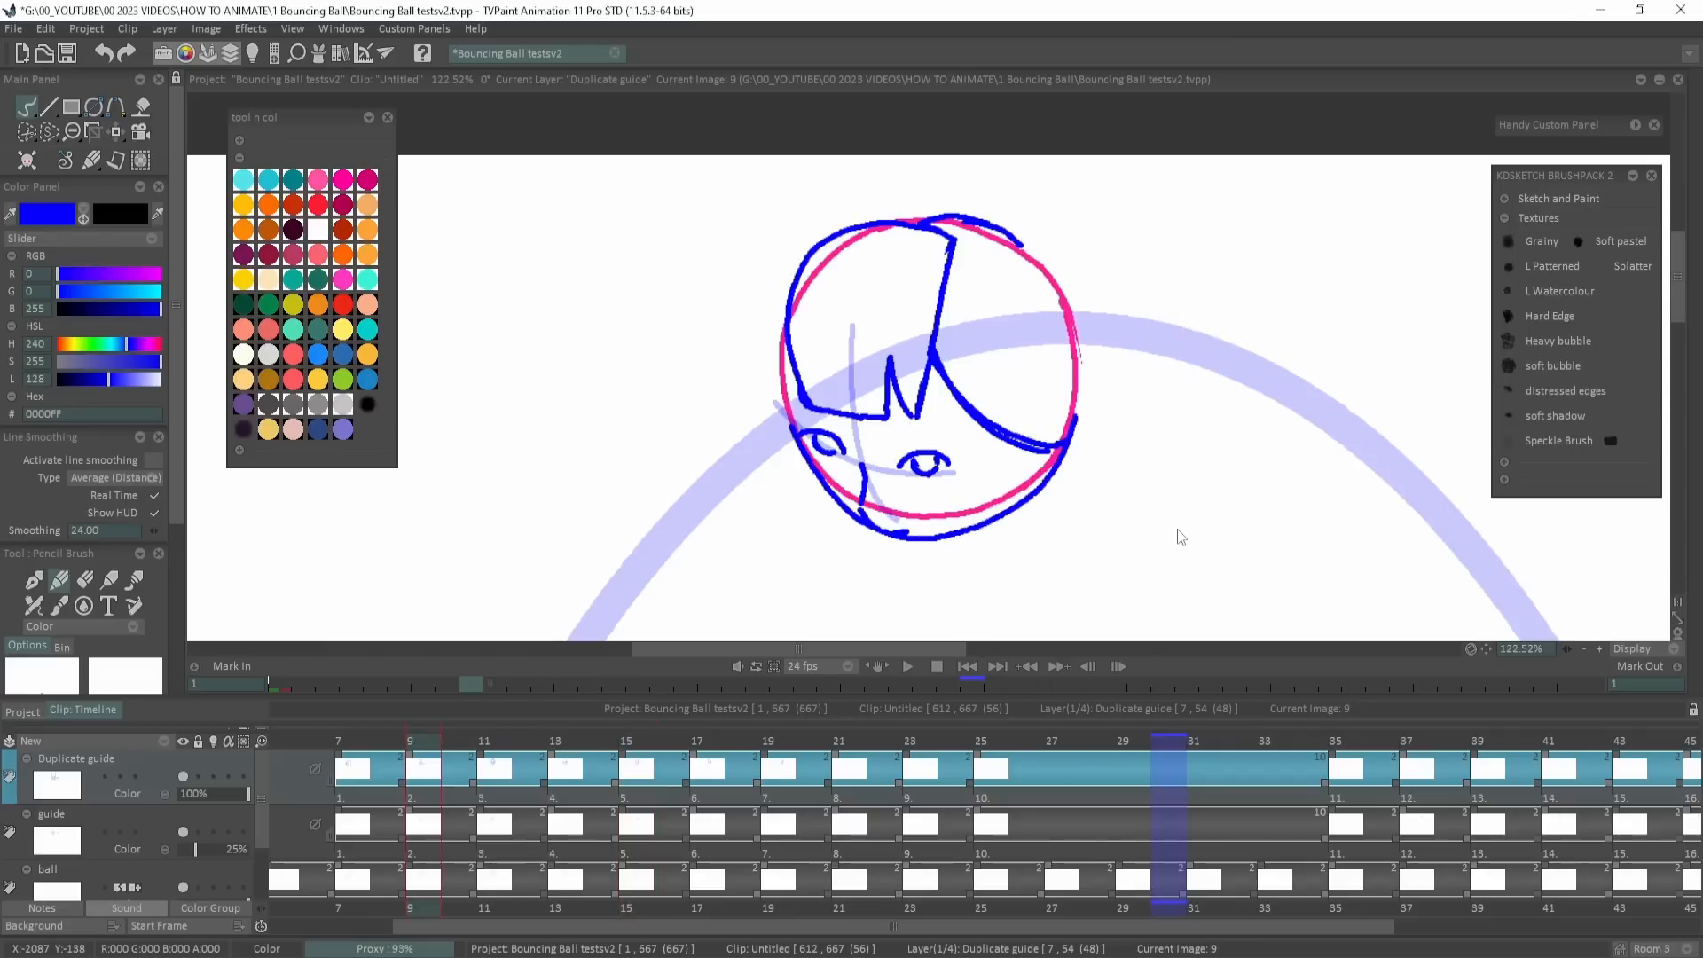
left_click_drag(787, 296, 781, 405)
key("Left")
key("Right")
left_click_drag(942, 217, 1073, 417)
left_click_drag(1002, 218, 1064, 293)
key("Left")
key("Left")
key("Right")
key("Right")
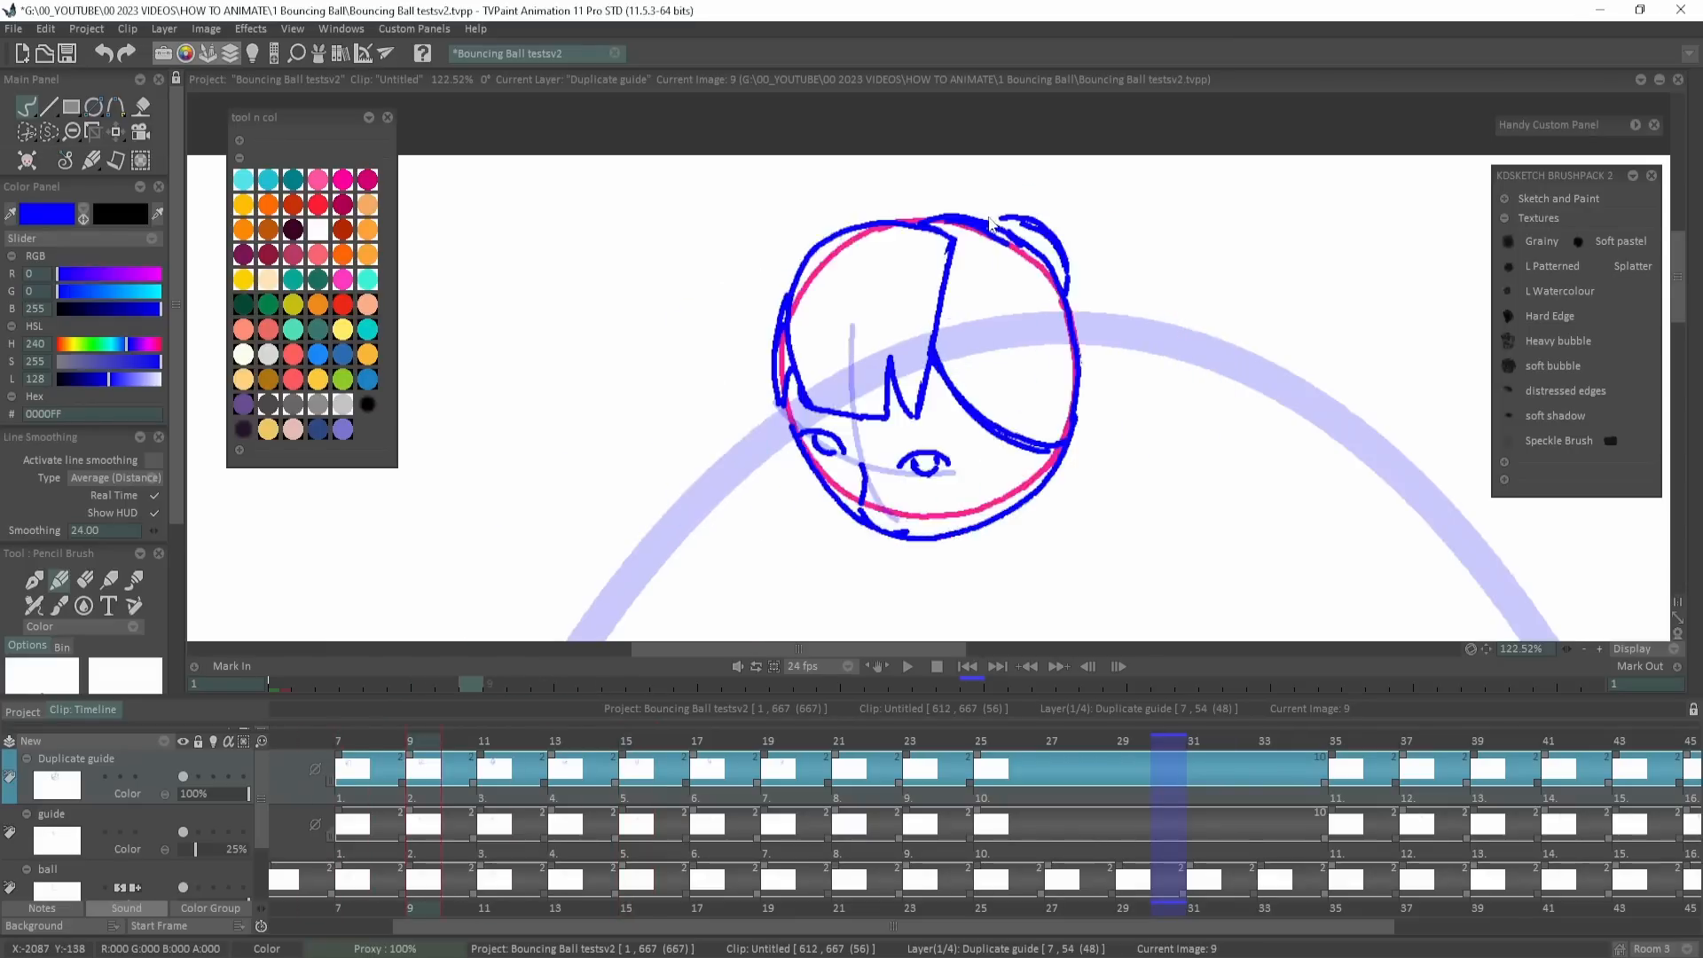
Draw the full bun at the upper back of the head on frame 7.
key("Left")
key("Left")
left_click_drag(887, 278, 962, 364)
left_click_drag(925, 303, 962, 363)
key("Left")
Draw the bun and the outer hair contours on both sides of the head on frame 13.
key("Right")
key("Right")
key("Right")
key("Right")
key("Right")
key("Right")
key("Right")
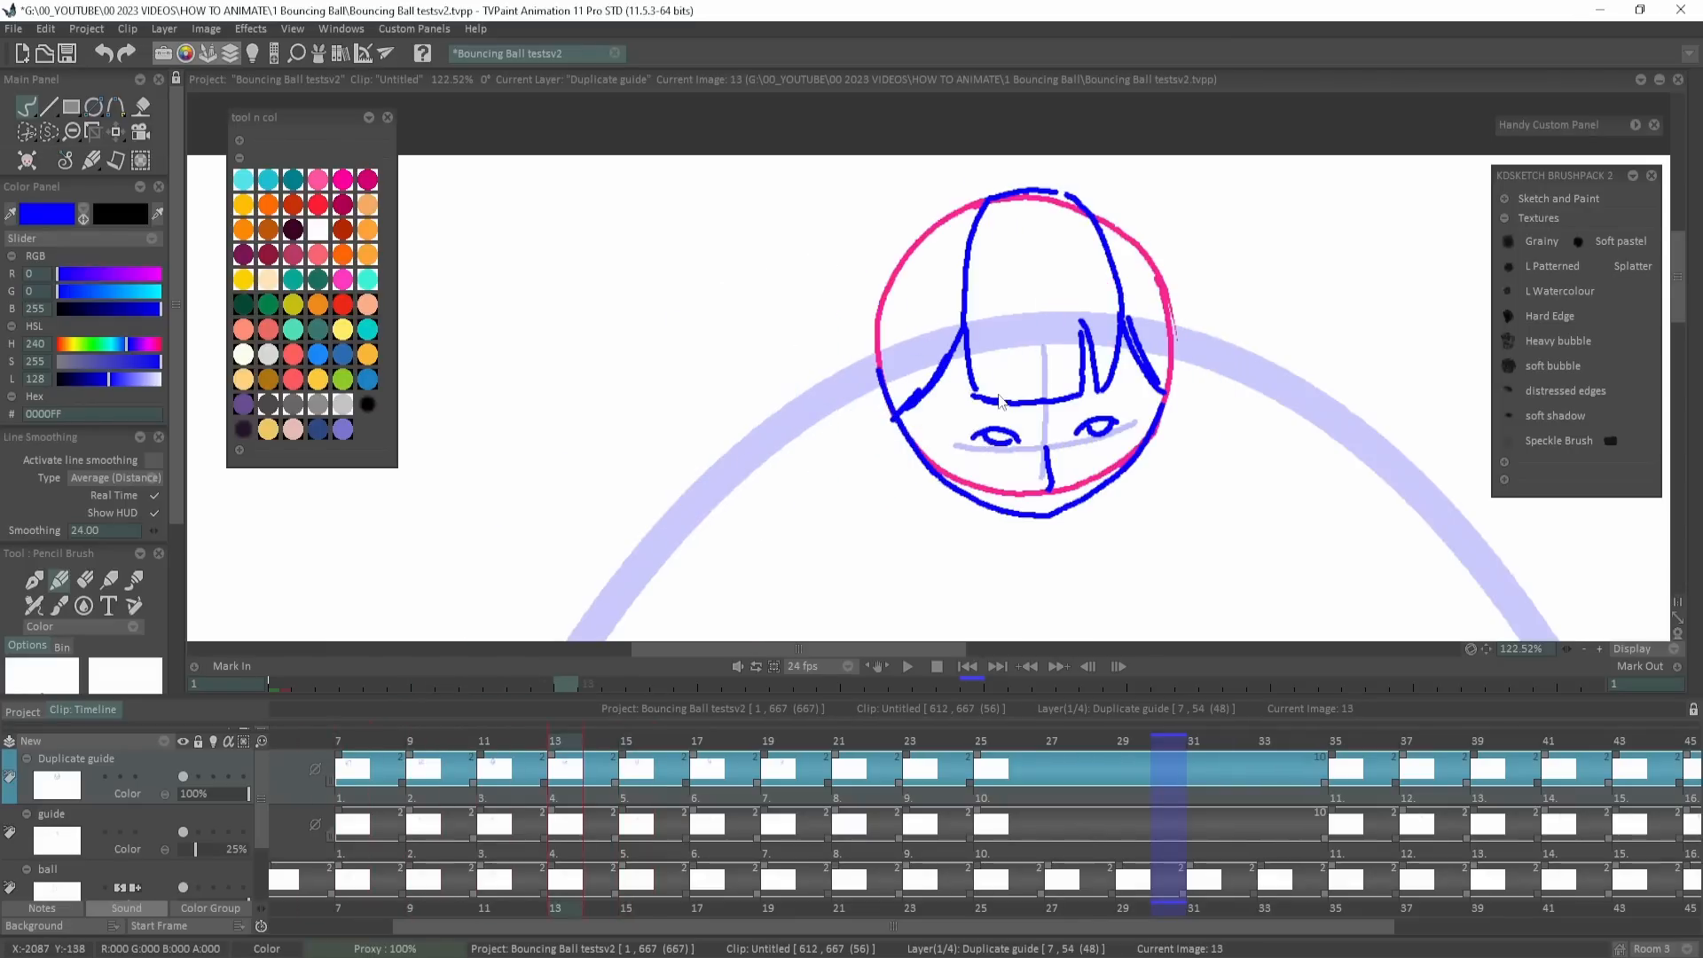
left_click_drag(960, 203, 1064, 190)
key("Left")
key("Left")
key("Right")
key("Right")
left_click_drag(1096, 210, 1168, 370)
key("Left")
key("Right")
mouse_move(962, 202)
left_mouse_down()
mouse_move(883, 274)
mouse_move(878, 396)
left_mouse_up()
Draw both outer hair contours and a small bun on top of the head on frame 15.
key("Left")
key("Right")
key("Right")
left_click_drag(1034, 197, 954, 413)
left_click_drag(1150, 199, 1227, 378)
left_click_drag(1018, 190, 1098, 174)
Draw the front and back outer hair contours on frame 17 and join the back one to the jawline.
key("Right")
key("Left")
key("Right")
left_click_drag(1277, 394, 1226, 211)
left_click_drag(1100, 201, 1006, 412)
left_click_drag(1018, 428, 1034, 459)
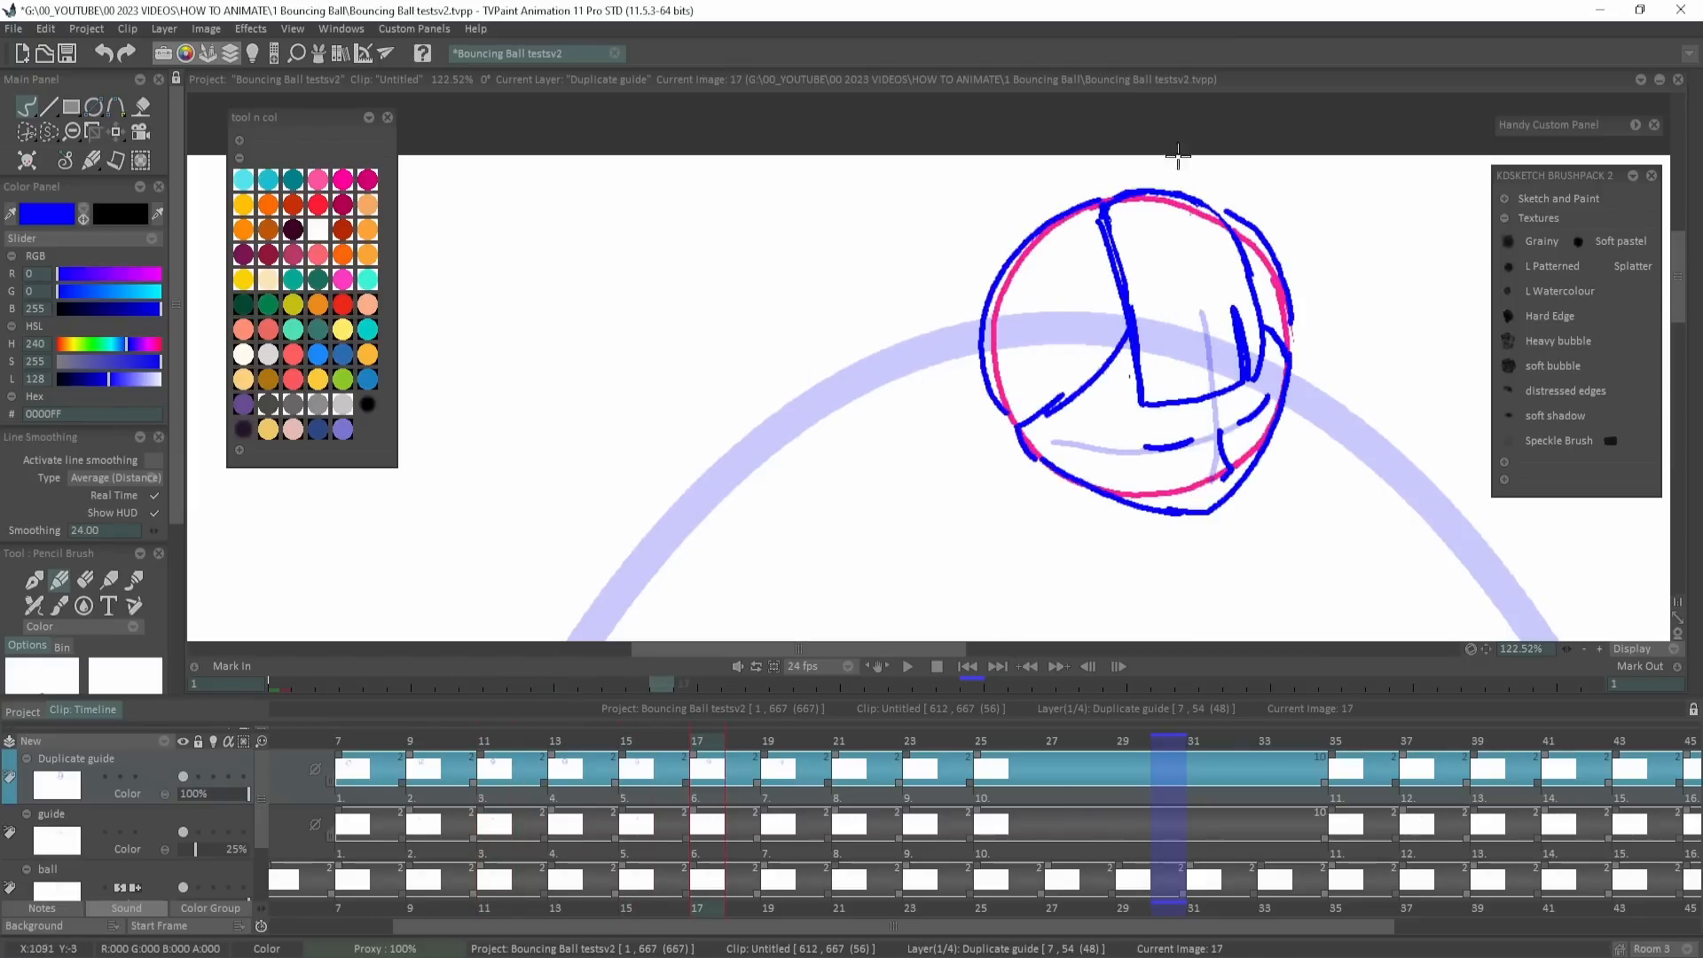
Draw the bun's arc at the upper back of the head on frame 19 and compare it with frame 17.
key("Left")
mouse_move(1173, 187)
left_mouse_down()
mouse_move(1053, 217)
mouse_move(1080, 259)
left_mouse_up()
key("Right")
key("Right")
key("Left")
key("Right")
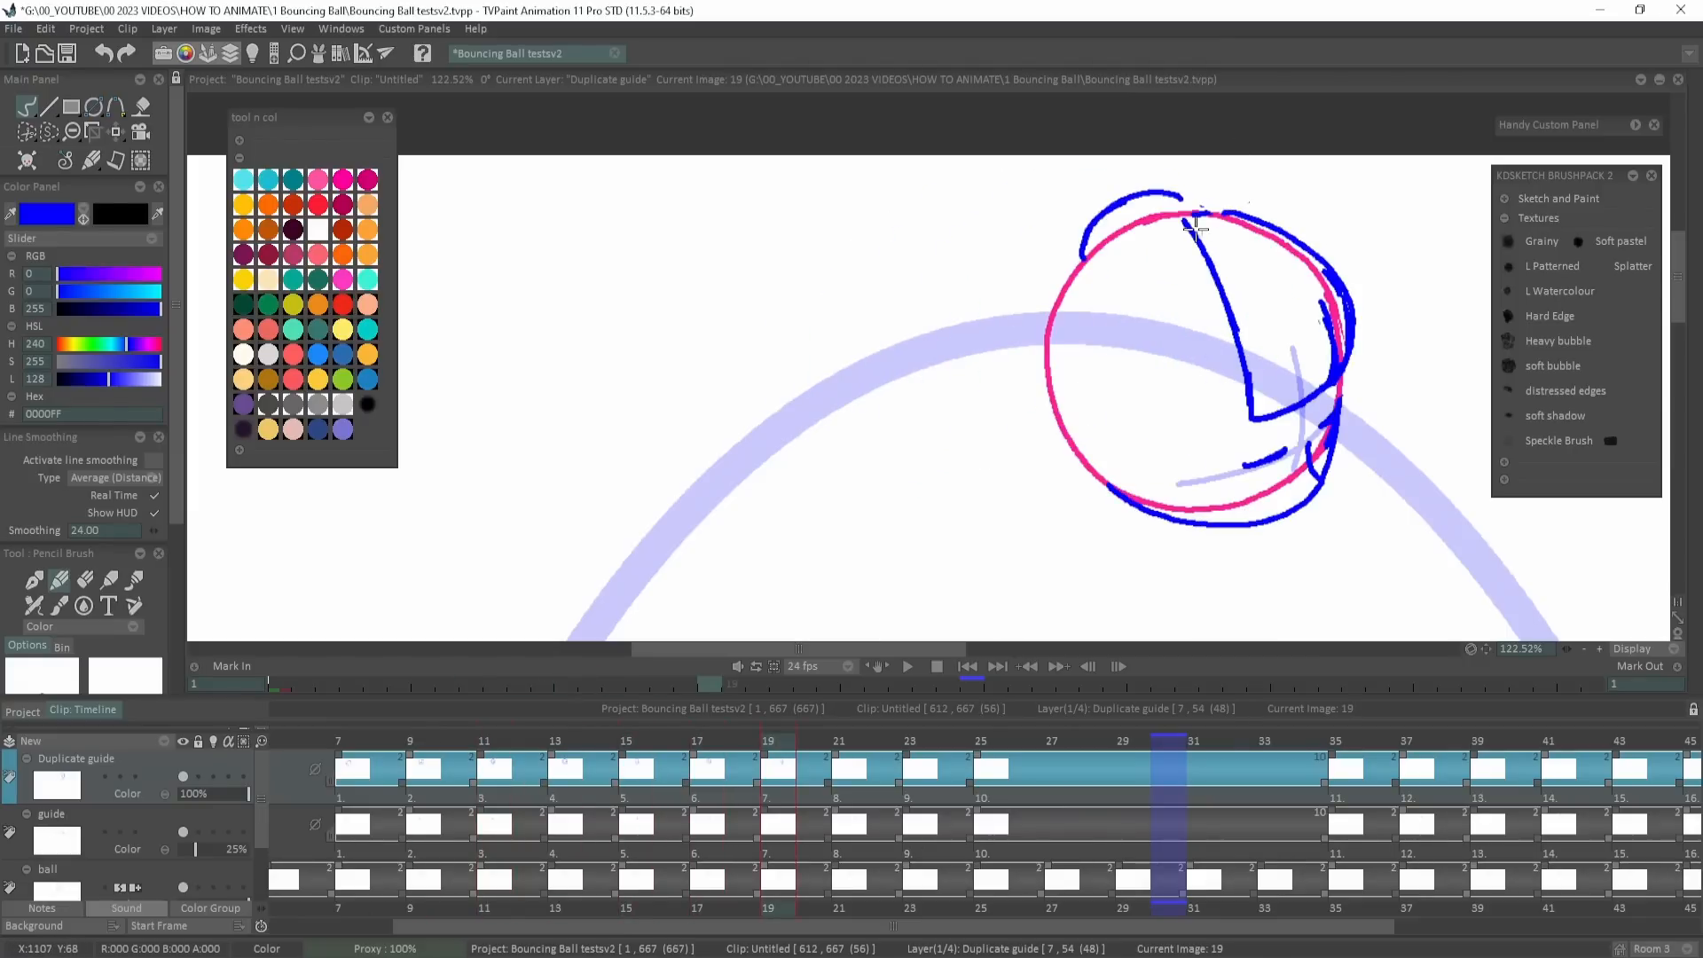
Draw the back hairline from the fringe to the jaw and the outer contour around the back of the head on frame 19.
left_click_drag(1243, 355, 1108, 475)
left_click_drag(1067, 273, 1106, 486)
Draw the front and back outer hair contours and the bun's base on frame 21, comparing the drawing with frame 19.
key("Right")
left_click_drag(1357, 435, 1422, 409)
left_click_drag(1298, 233, 1420, 403)
mouse_move(1256, 235)
left_mouse_down()
mouse_move(1354, 425)
mouse_move(1172, 498)
mouse_move(1144, 282)
mouse_move(1183, 286)
left_mouse_up()
key("Left")
key("Right")
mouse_move(1142, 291)
left_mouse_down()
mouse_move(1114, 441)
mouse_move(1167, 500)
left_mouse_up()
key("Left")
key("Right")
left_click_drag(1162, 488, 1216, 524)
key("Left")
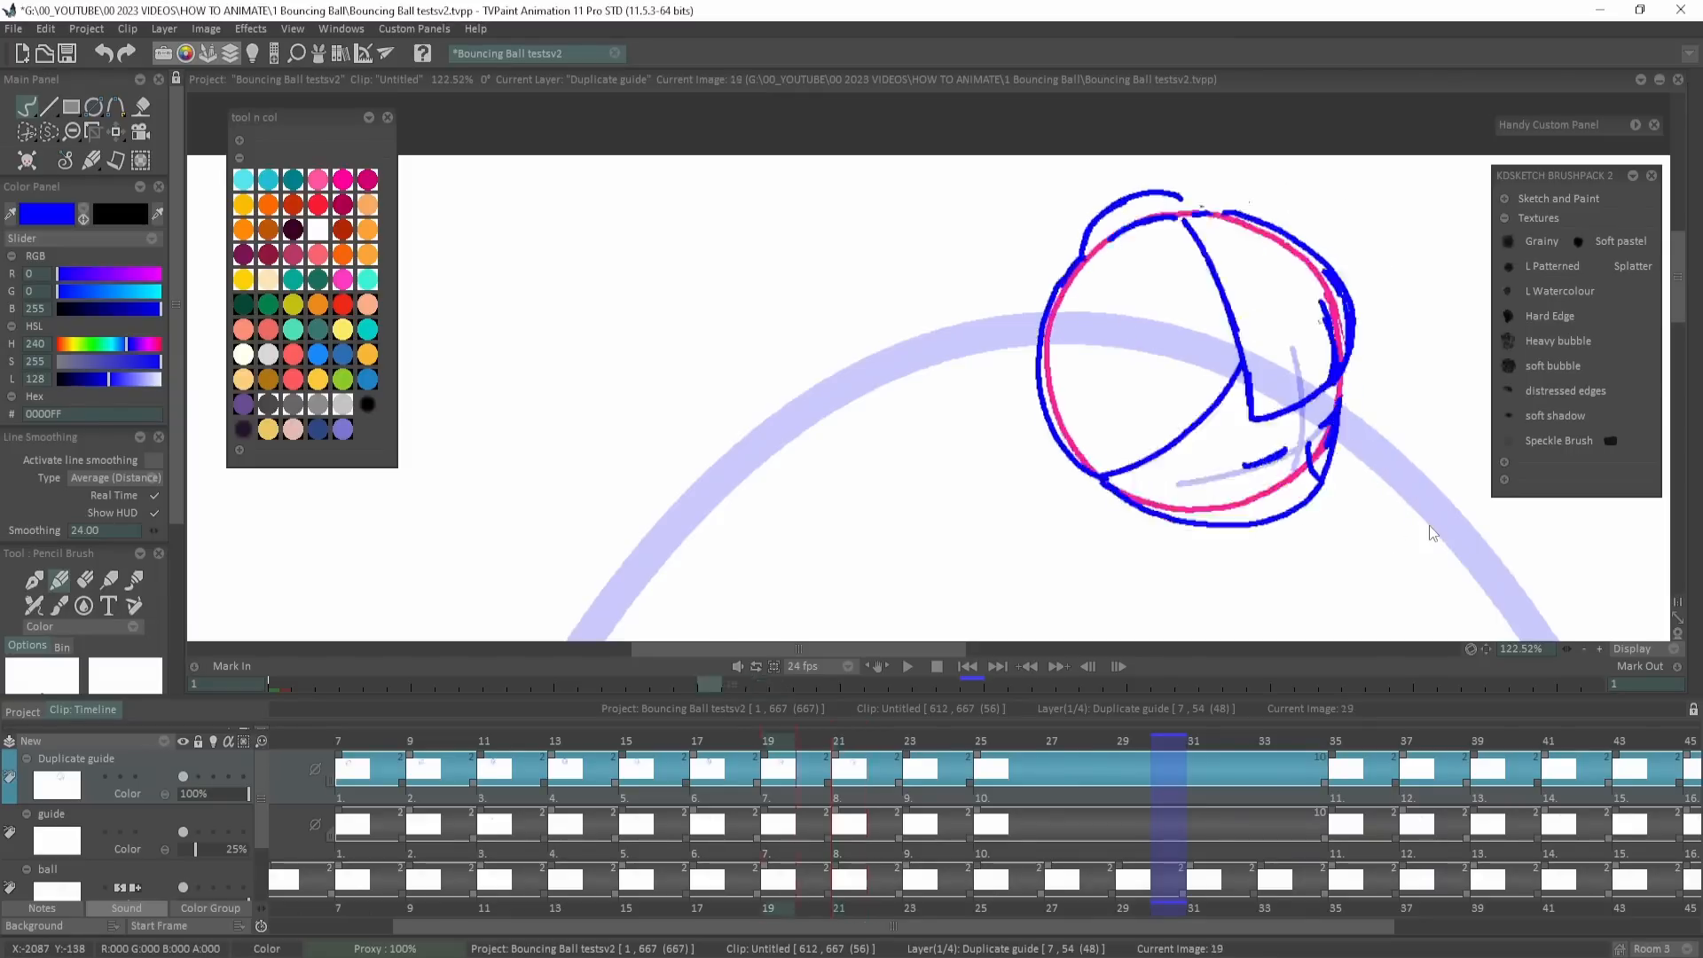
Draw the hairline and outer hair contour from the bun to the front of the head, plus the back contour, on frame 23.
key("Right")
key("Right")
left_click_drag(1365, 501, 894, 469)
key("Left")
key("Right")
key("Left")
key("Right")
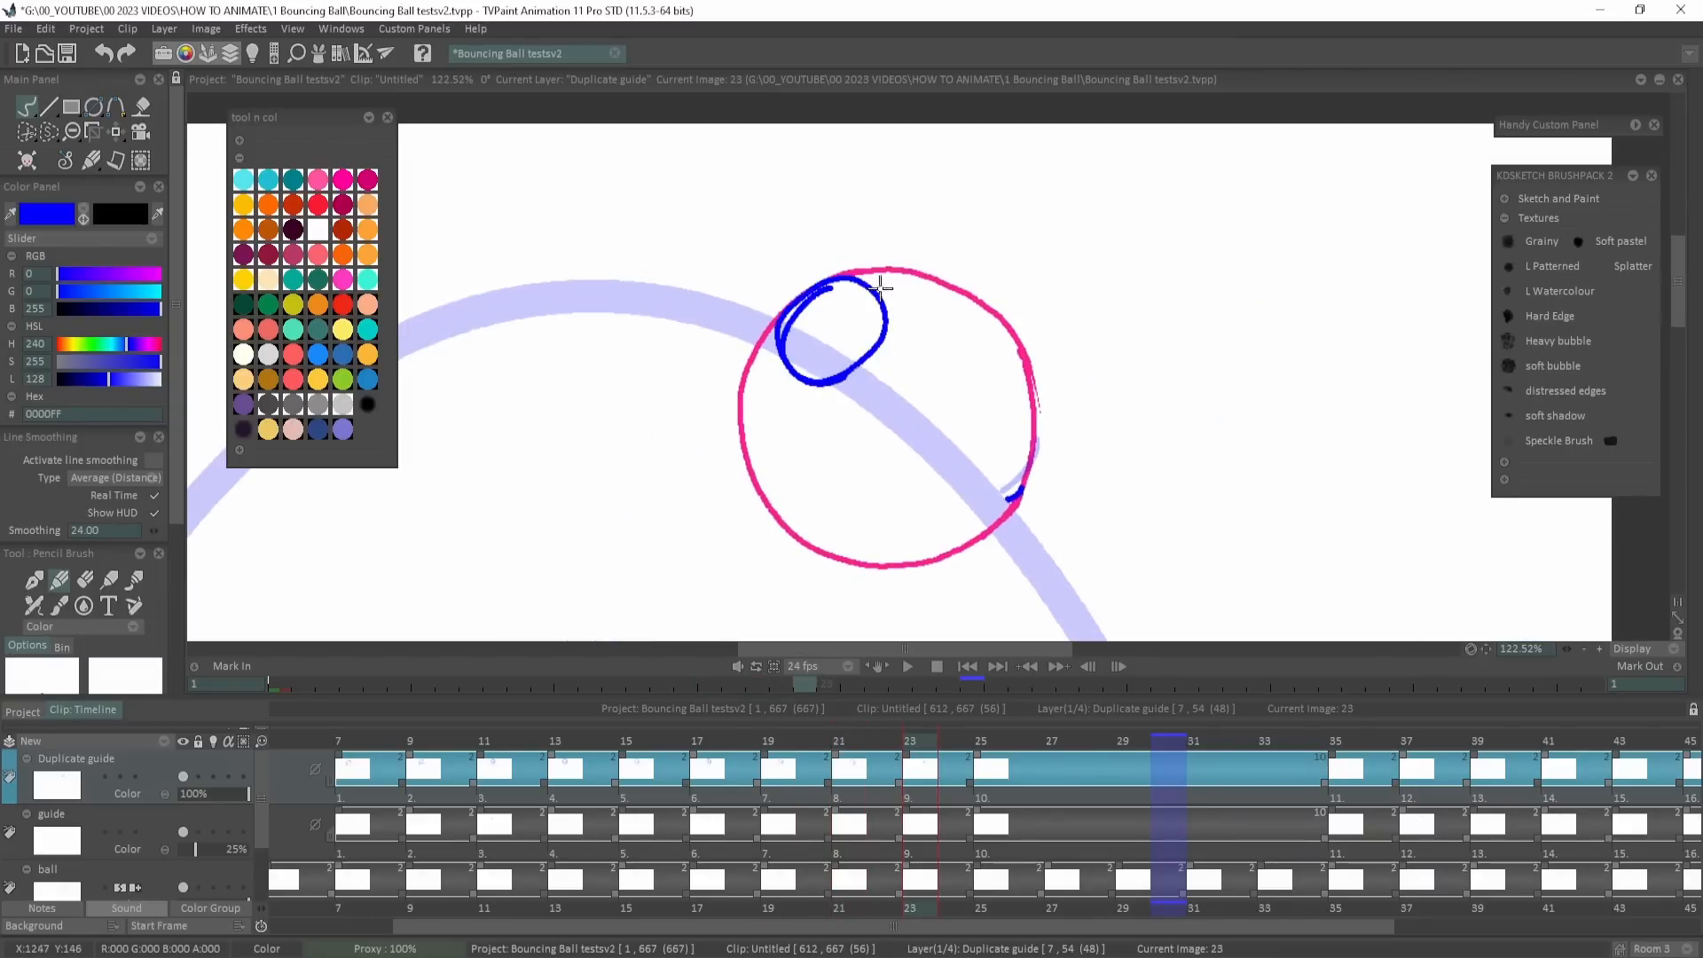
left_click_drag(883, 288, 1000, 464)
mouse_move(1003, 473)
left_mouse_down()
mouse_move(864, 278)
mouse_move(1029, 431)
left_mouse_up()
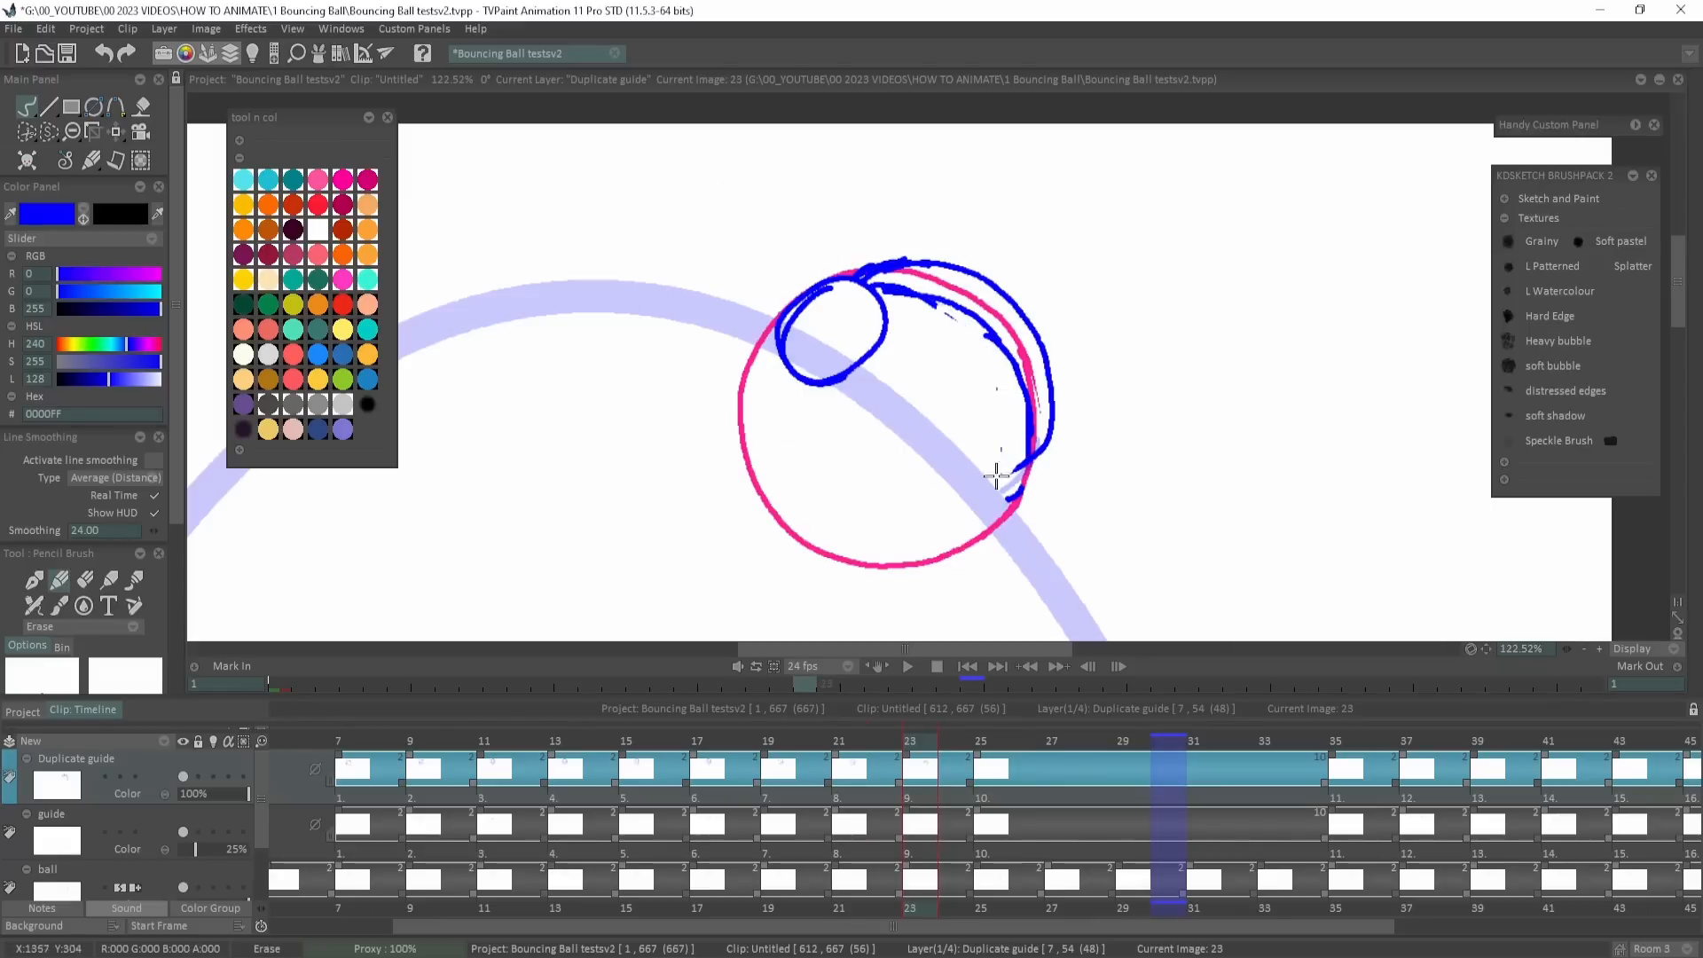
left_click_drag(860, 270, 798, 541)
Draw the bun as a slanted oval inside the ball on frame 25 and compare it with the next ball position.
key("Right")
left_click_drag(1056, 490, 821, 285)
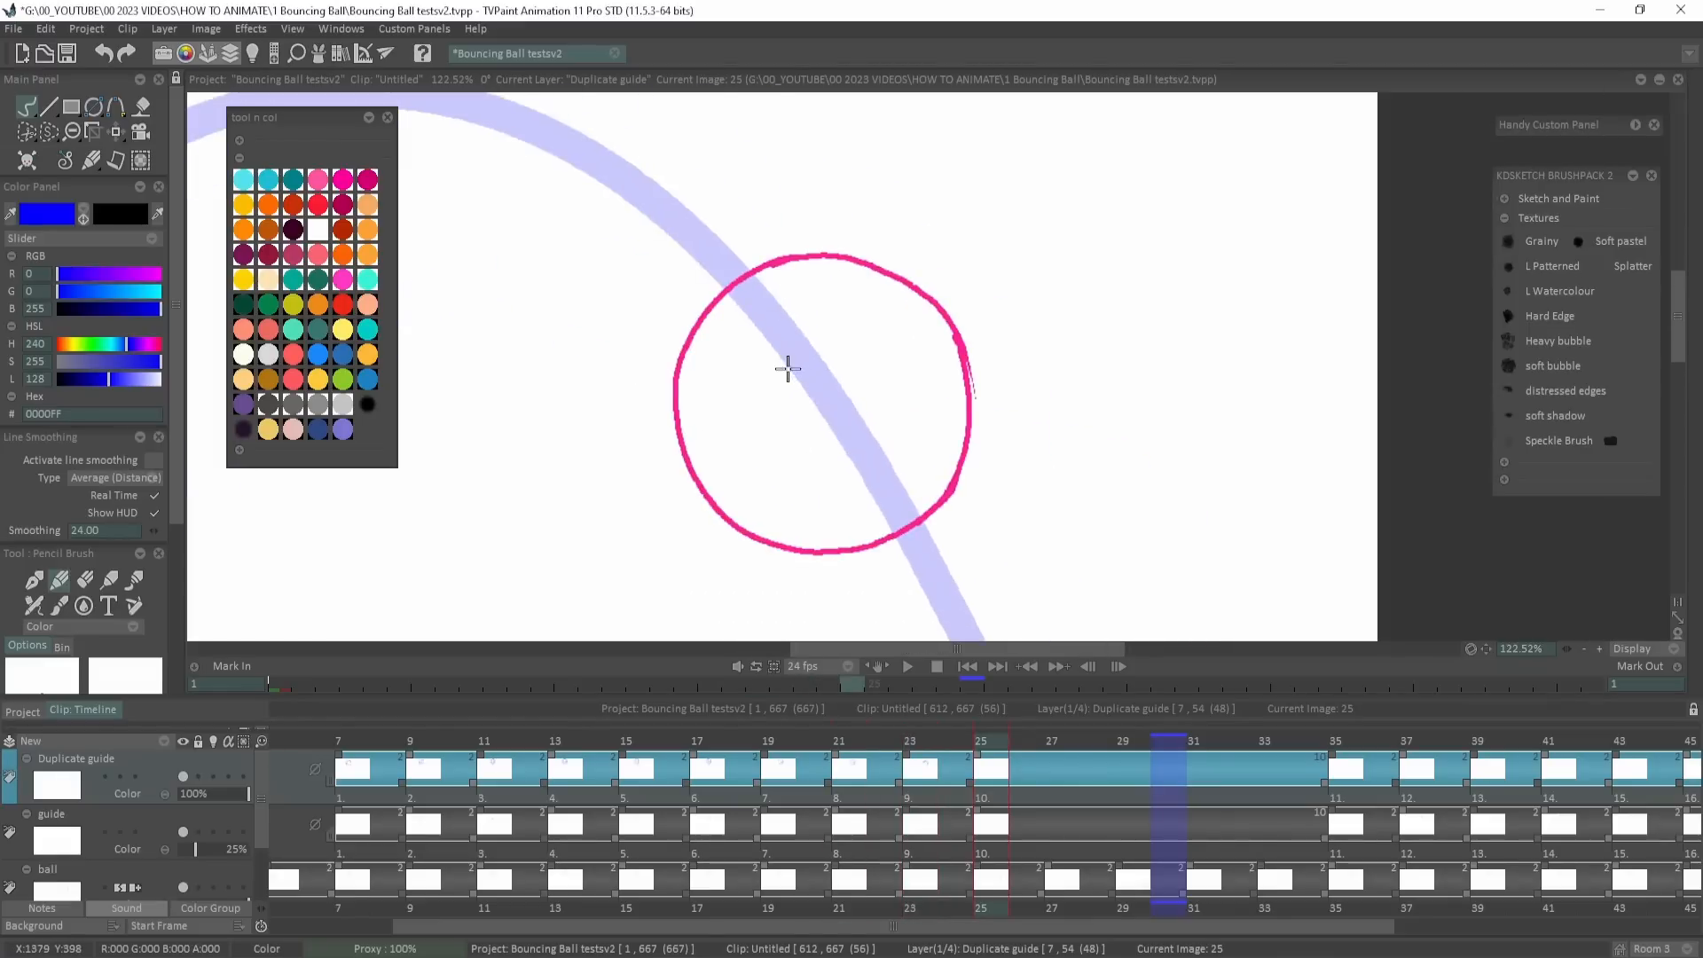
left_click_drag(790, 369, 798, 362)
key("Right")
mouse_move(1075, 539)
left_mouse_down()
mouse_move(1032, 414)
mouse_move(1146, 506)
left_mouse_up()
key("Left")
Add drawings at frames 27 and 29 on the Duplicate guide layer, sketch the bun for the fall, and scrub through the frames.
left_click_drag(1566, 649, 1512, 649)
left_click(1060, 777)
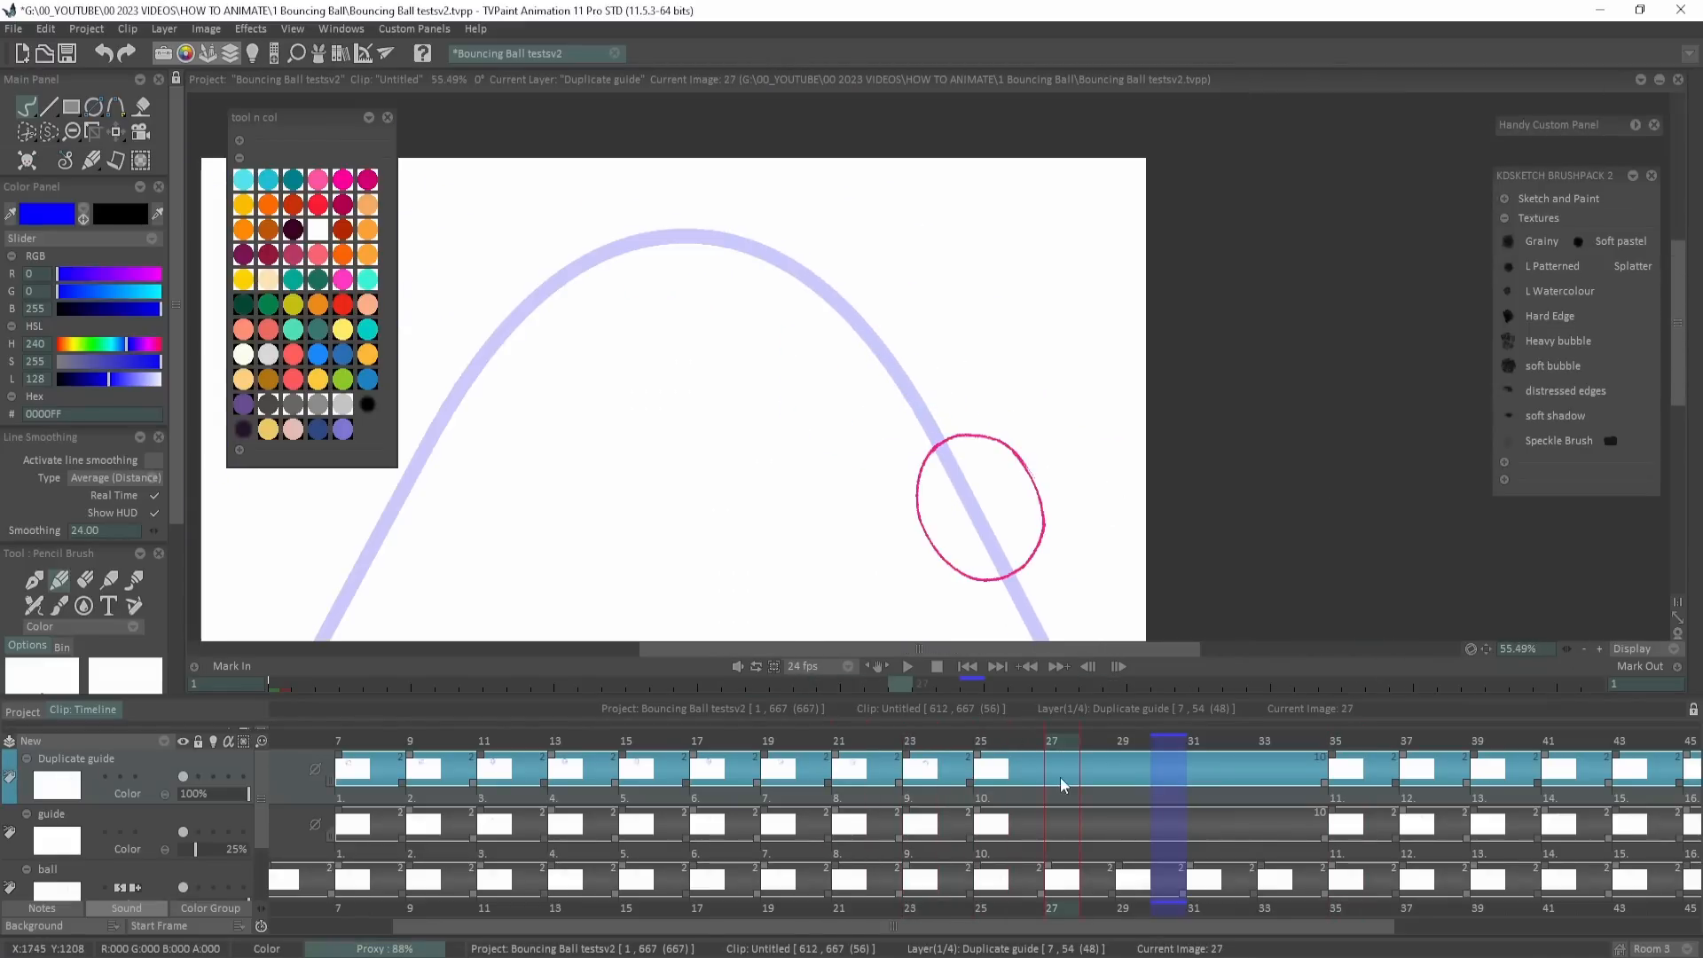
left_click(120, 776)
left_click(135, 776)
left_click_drag(1027, 560, 1012, 580)
mouse_move(1006, 775)
left_mouse_down()
mouse_move(1133, 775)
mouse_move(980, 779)
left_mouse_up()
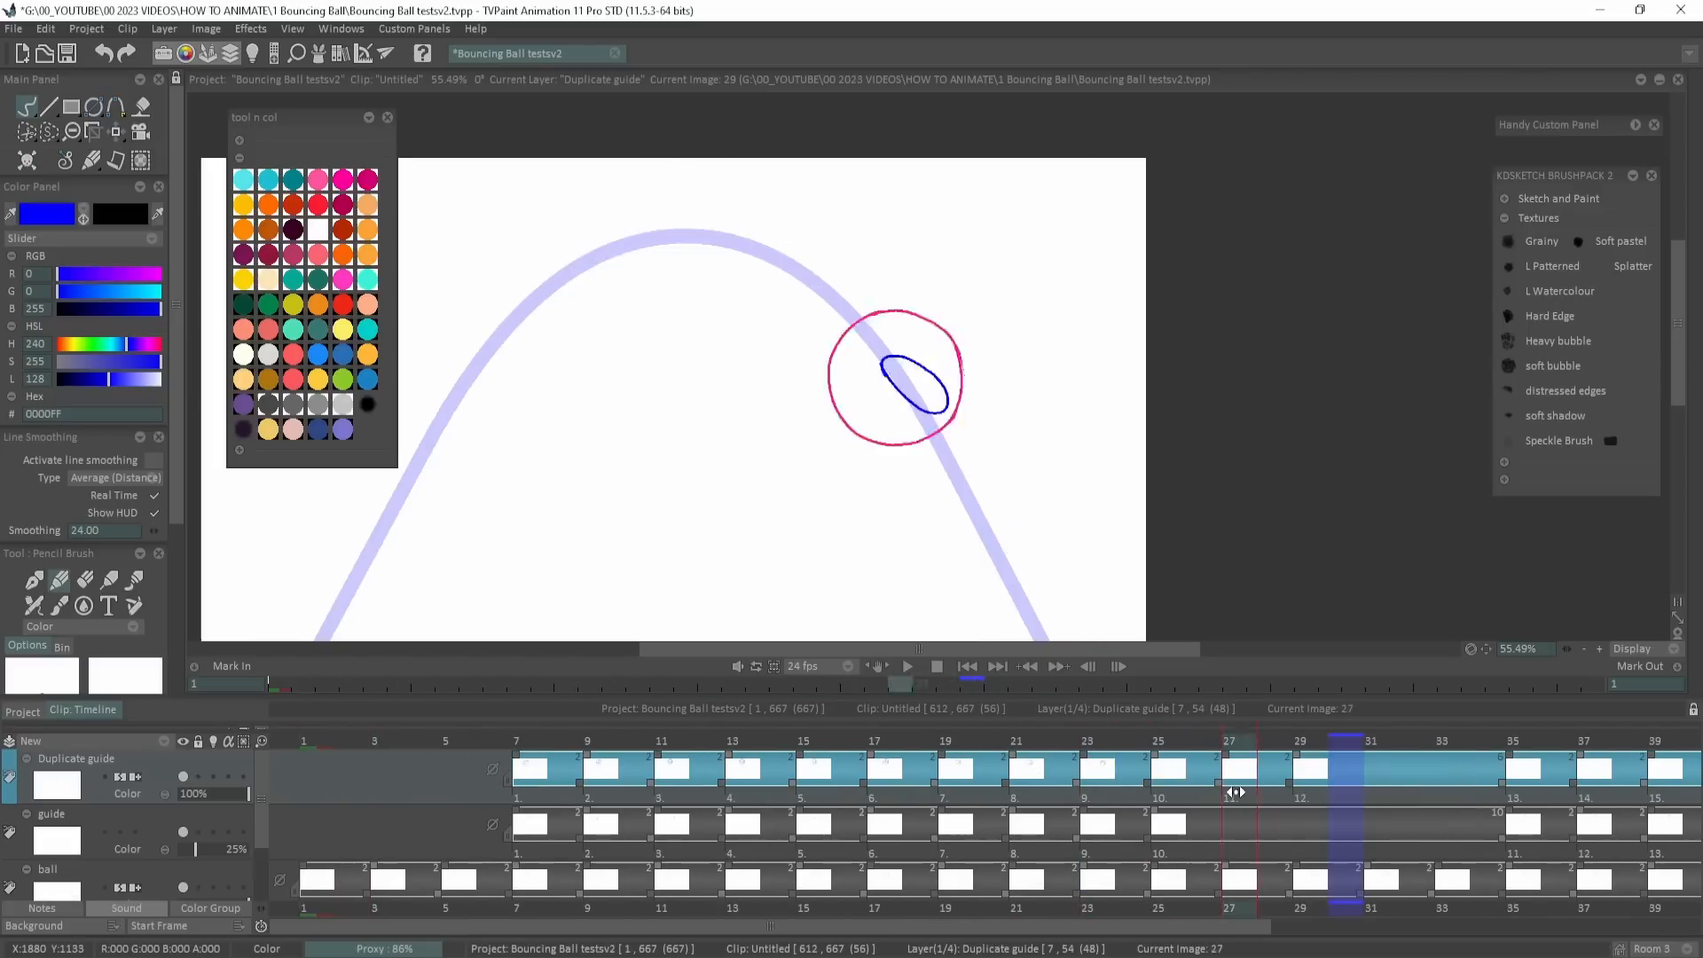
left_click_drag(1236, 787, 966, 840)
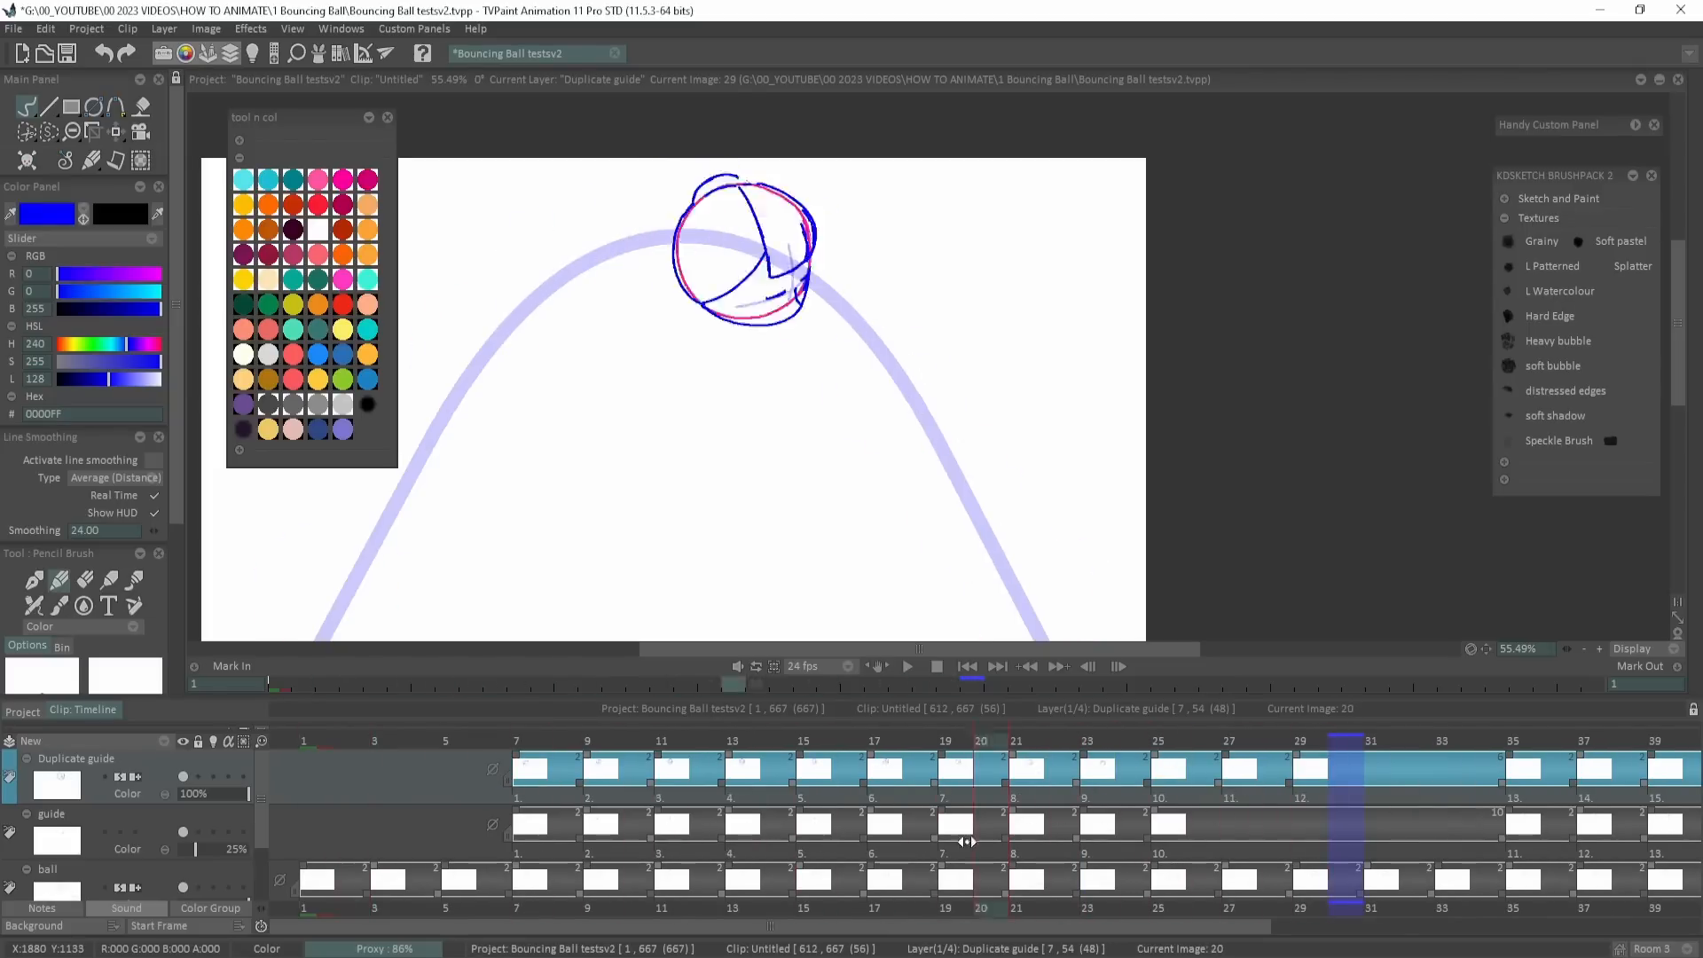
Extend the Duplicate guide layer back to frame 5 and try a slanted oval bun on the ball there.
left_click_drag(709, 399, 897, 339)
left_click_drag(707, 763, 461, 768)
left_click_drag(616, 346, 665, 288)
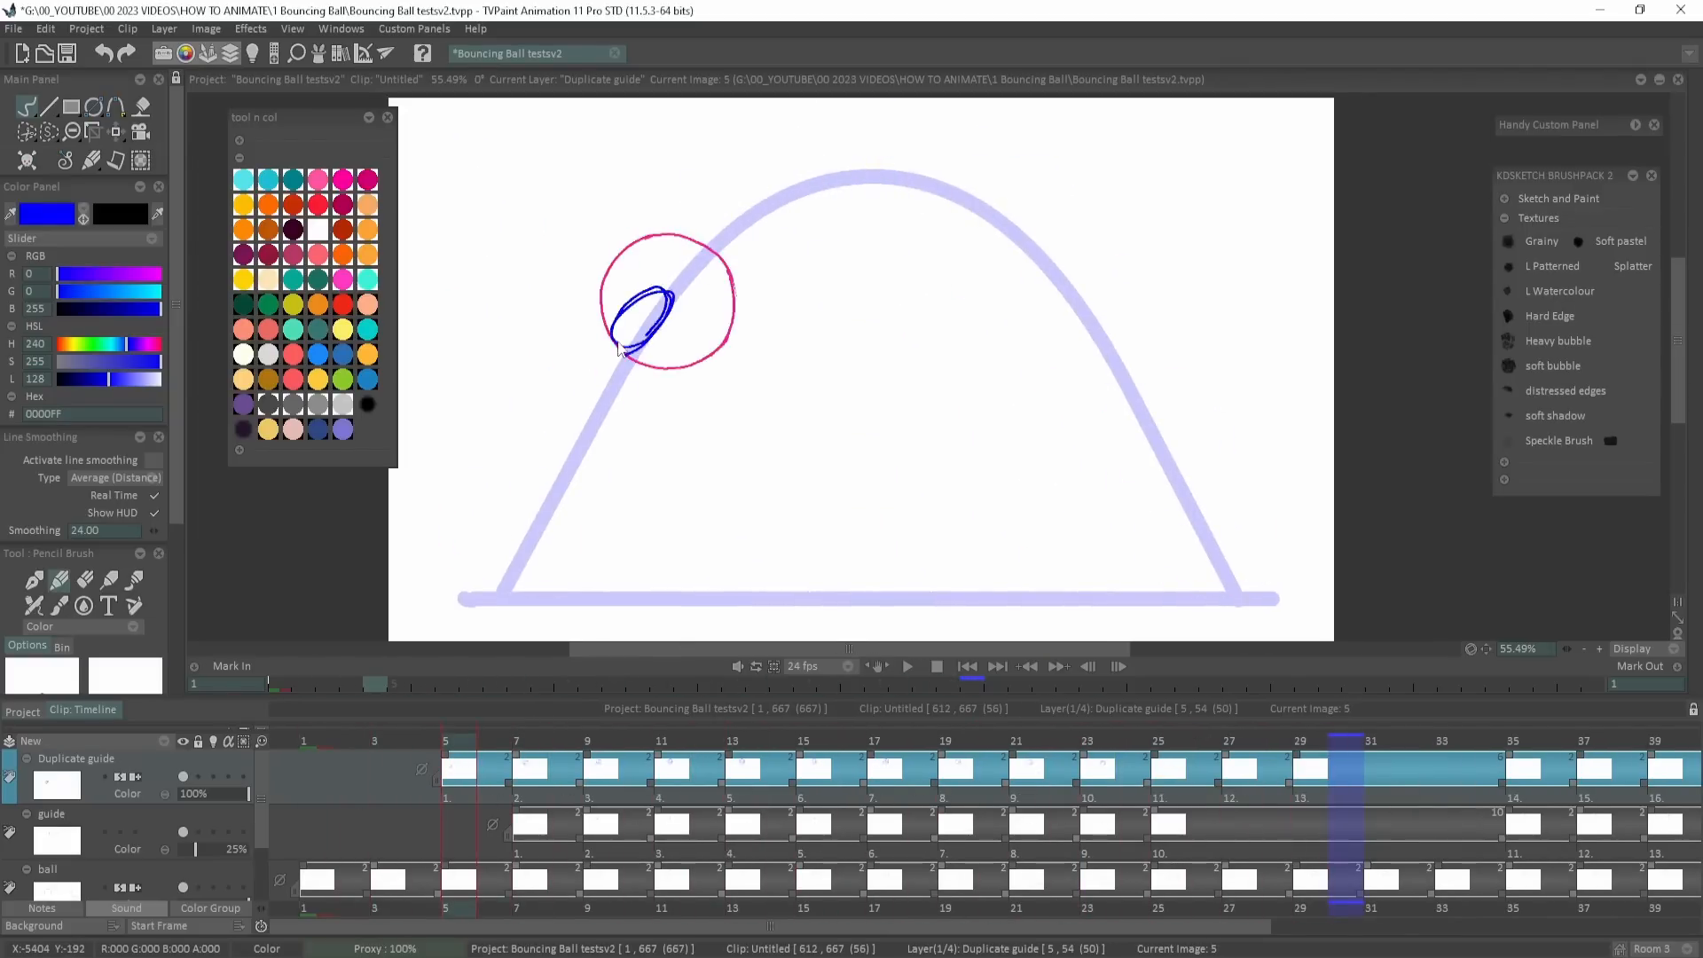
key("ctrl+z")
Add a drawing at frame 3 and sketch a small oval bun at the lower edge of the ball, comparing it with frame 5.
key("Right")
key("Left")
key("Left")
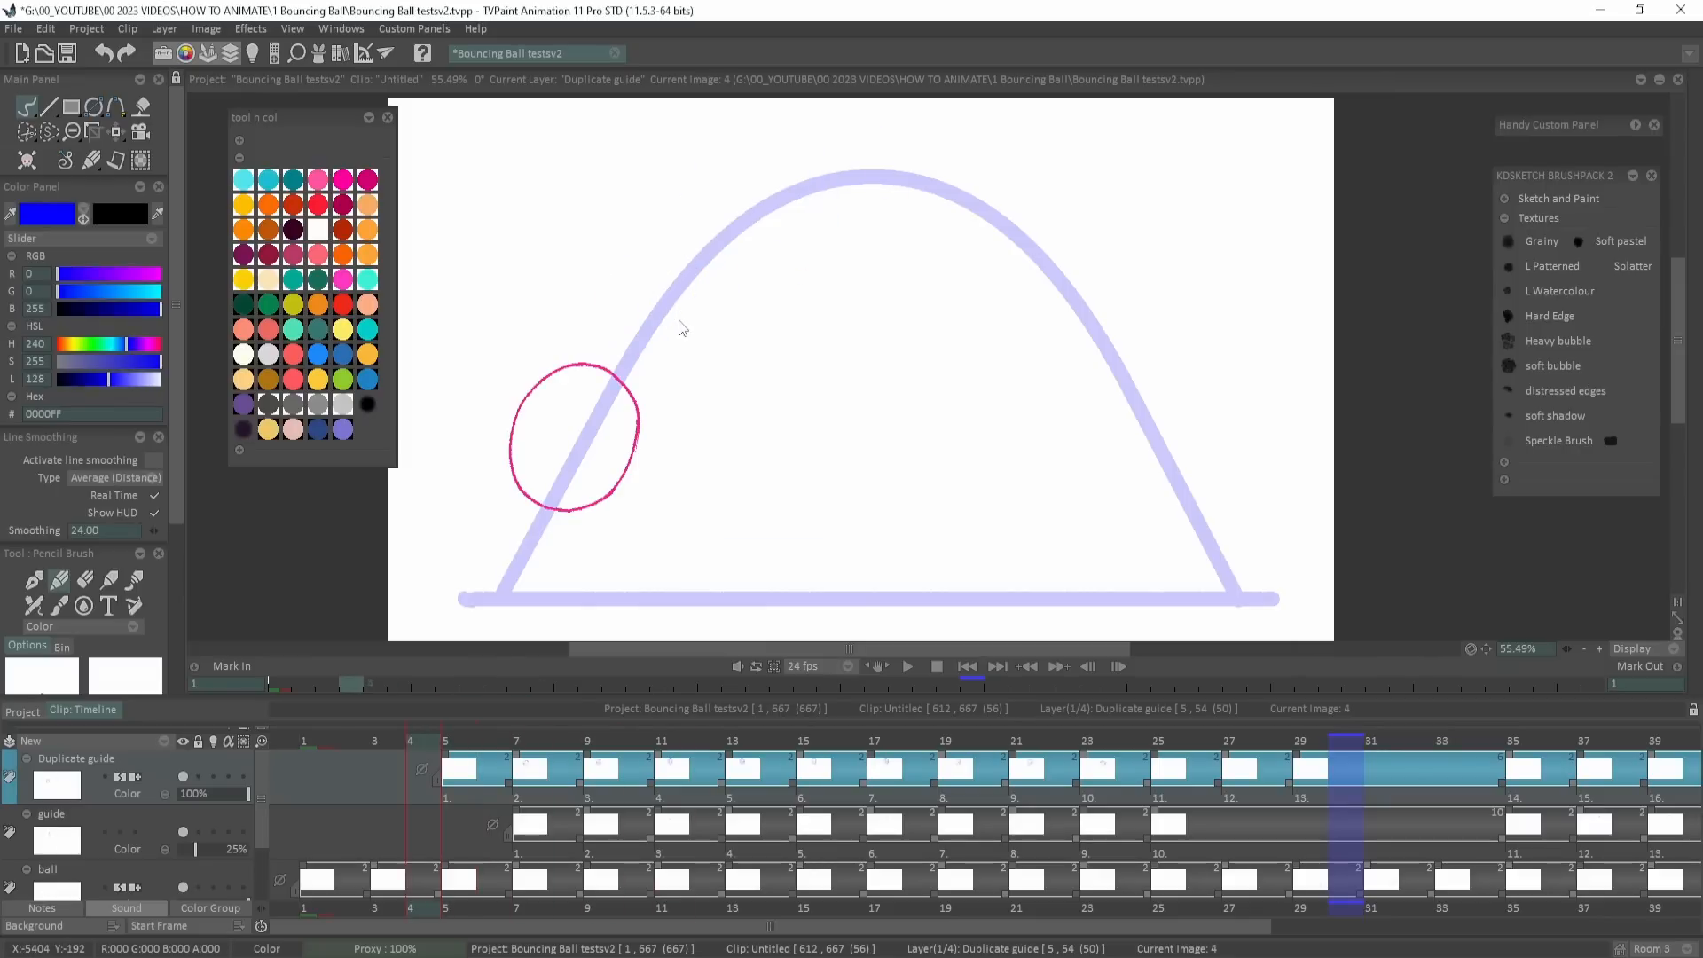
mouse_move(532, 479)
left_mouse_down()
mouse_move(567, 492)
mouse_move(559, 460)
left_mouse_up()
key("Right")
key("Right")
key("Left")
Draw the front hair contour bulging beyond the ball on frame 5 and compare it with the neighbouring frames.
left_click_drag(620, 243, 597, 333)
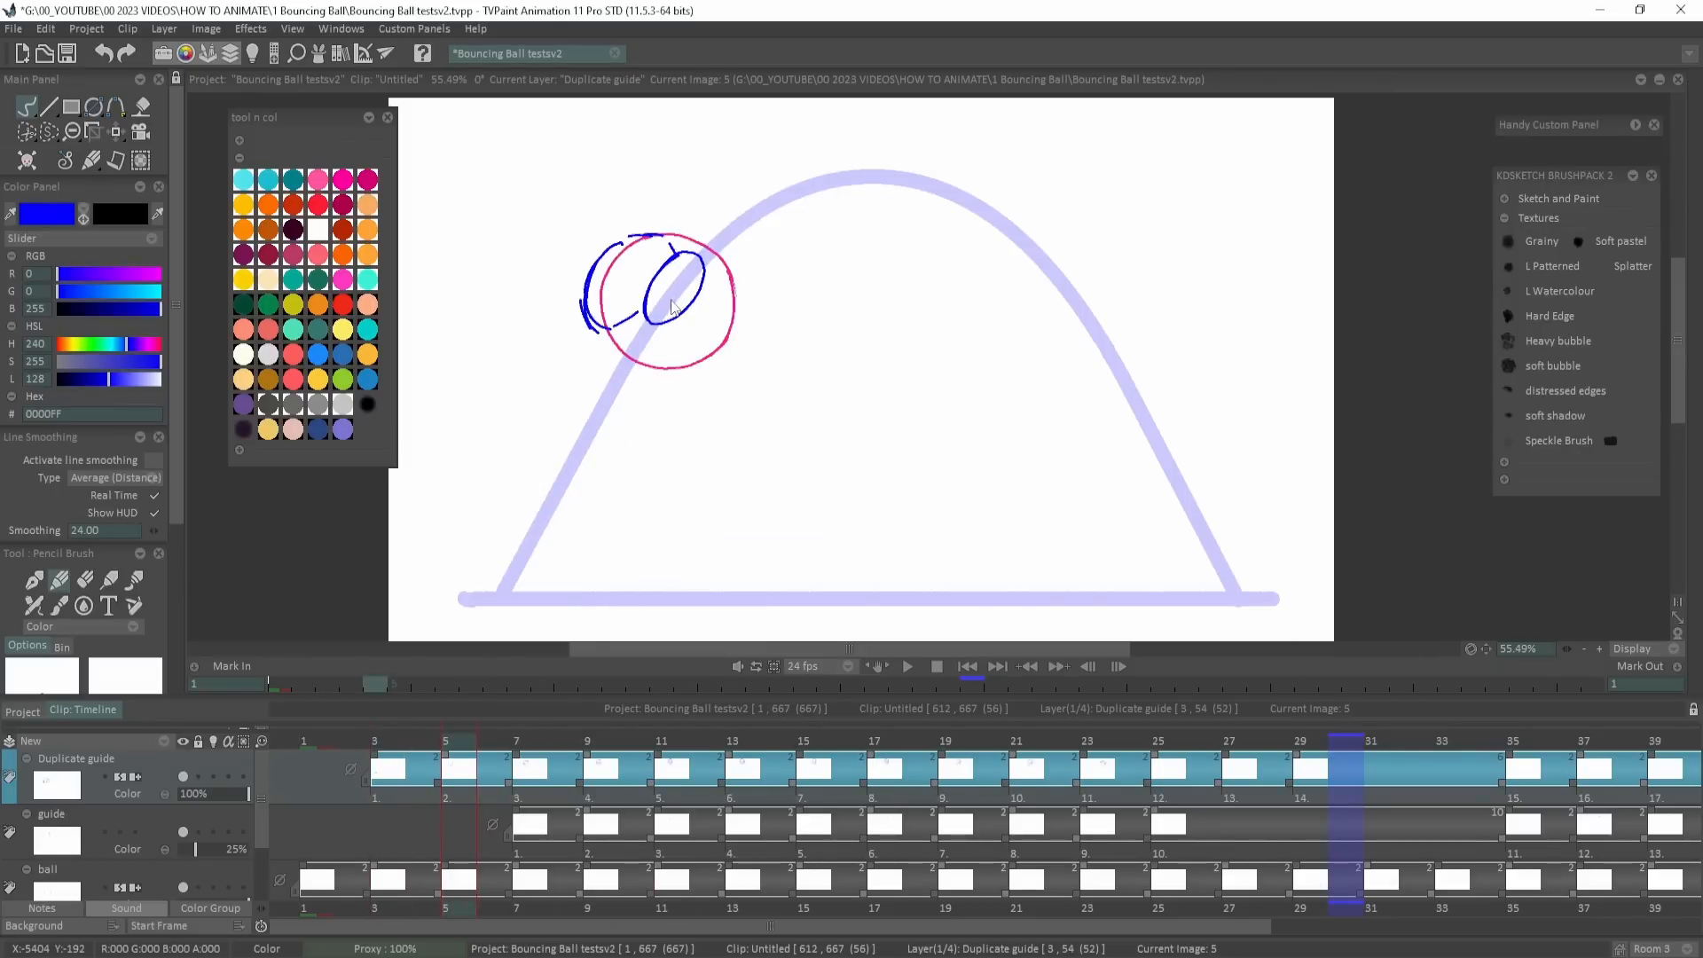
key("Left")
key("Right")
key("Right")
key("Left")
key("Left")
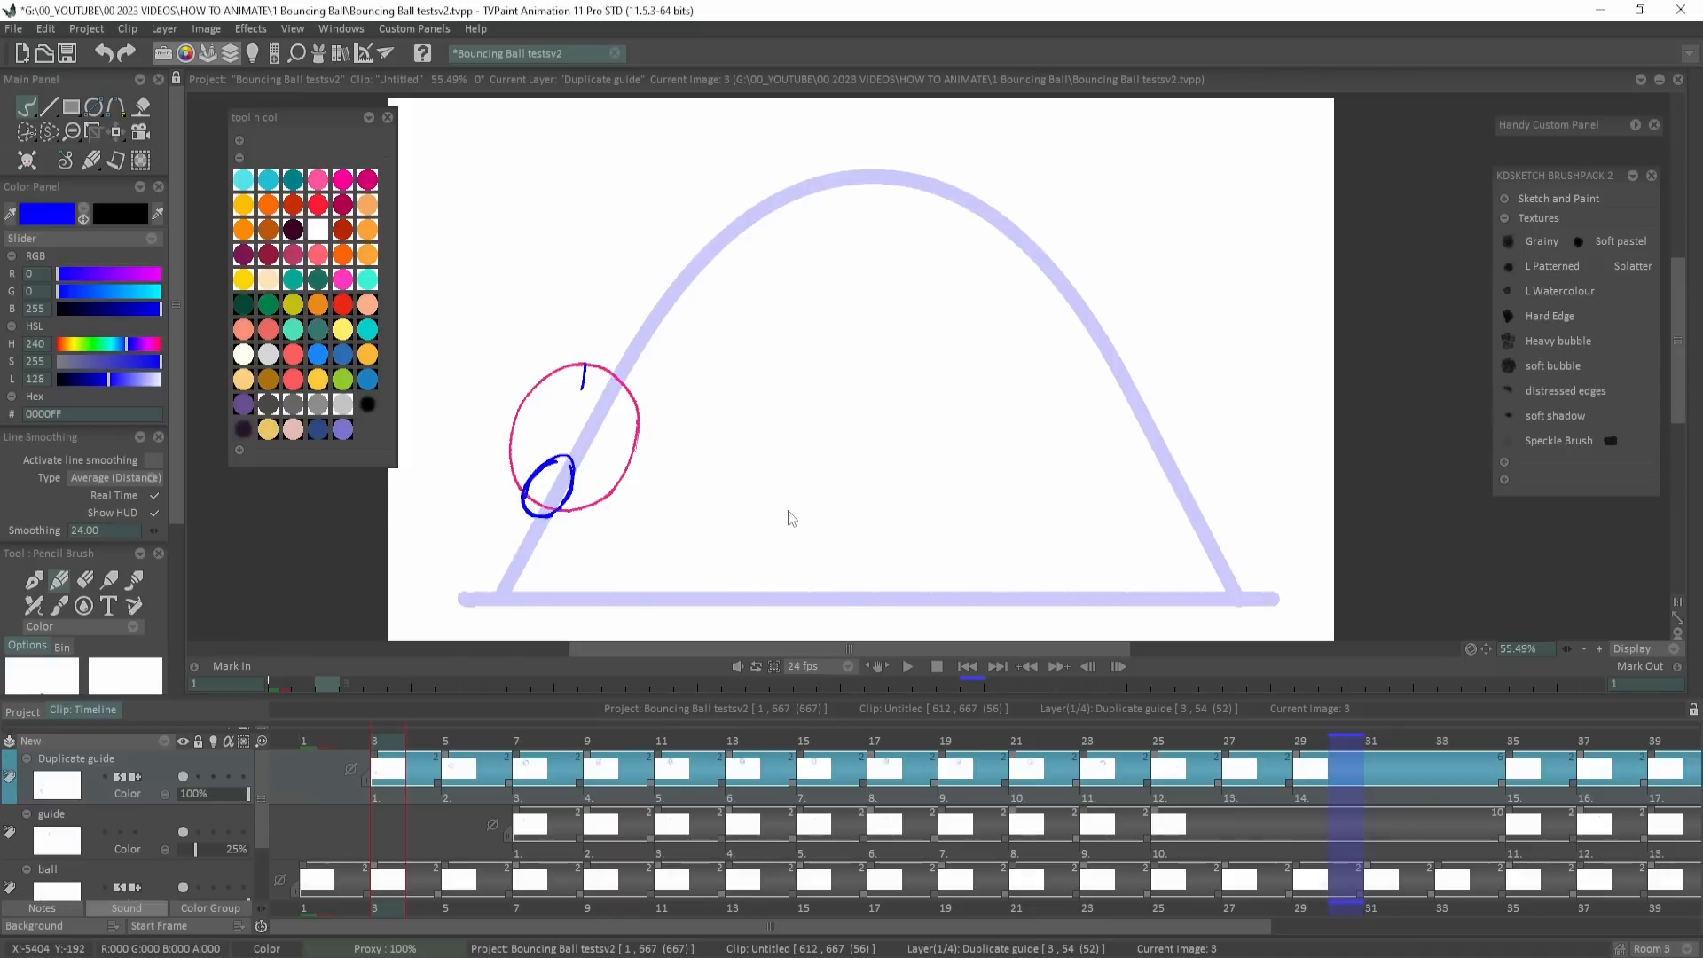
Play back the head animation to check the motion.
key("Right")
key("Right")
left_click(906, 667)
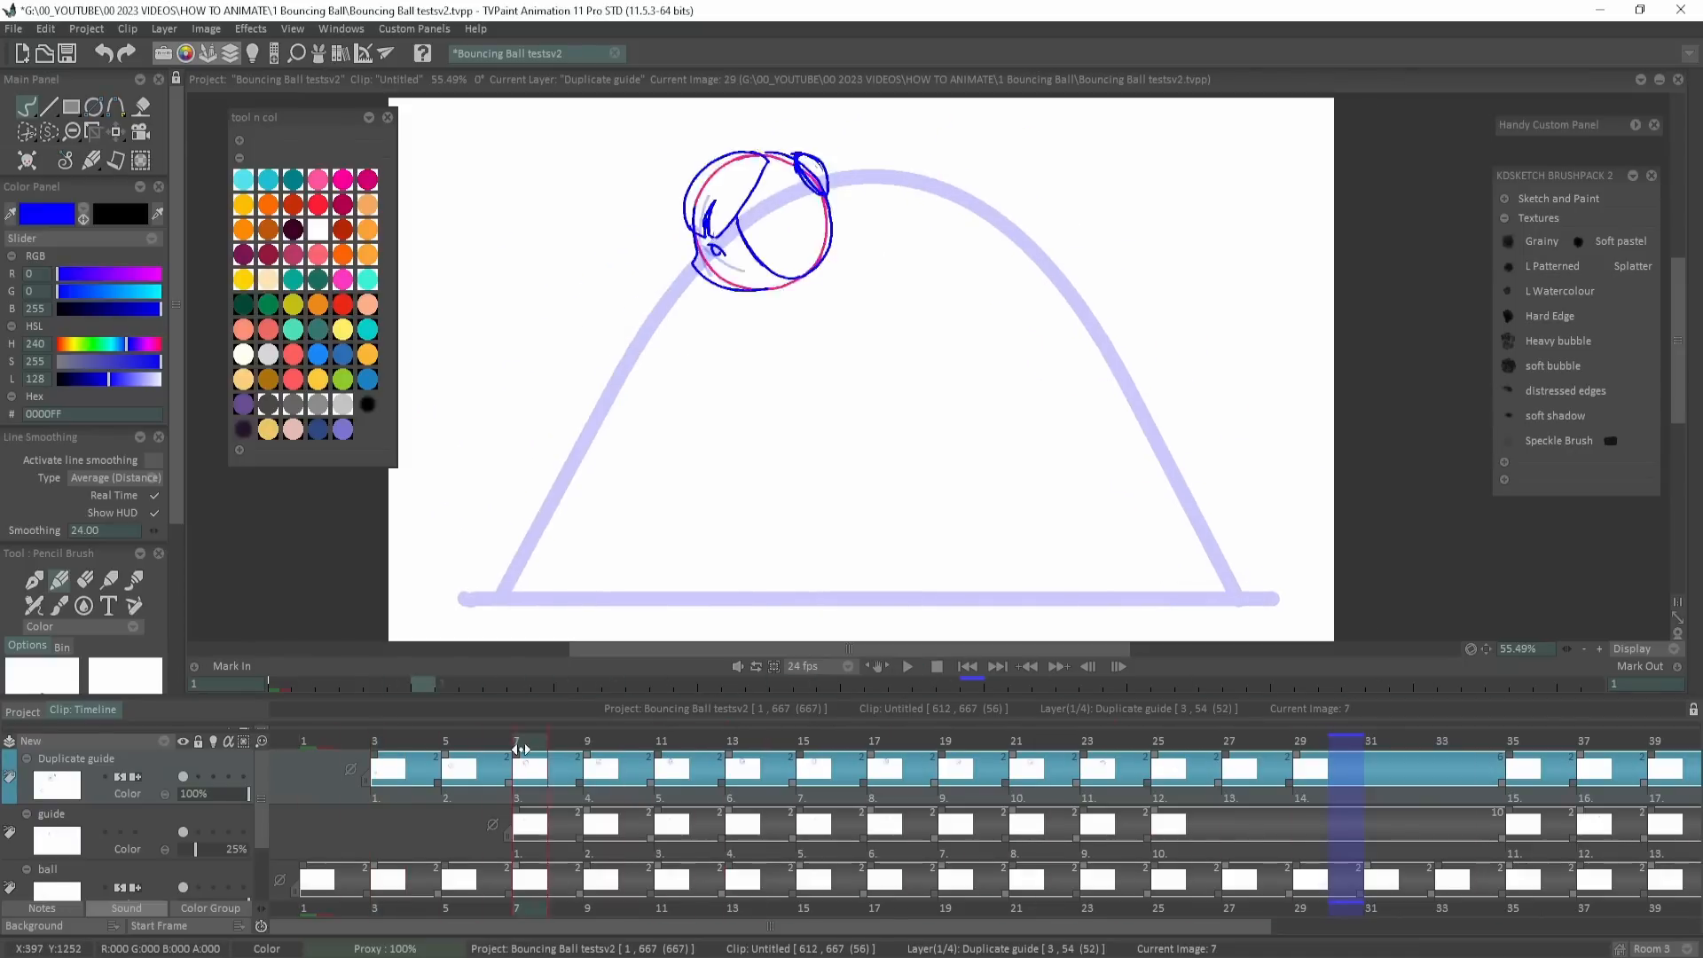
Draw a long looped side lock trailing above the ball on frame 3 and compare it with the following frames.
left_click_drag(521, 745, 393, 787)
left_click(393, 761, "shift")
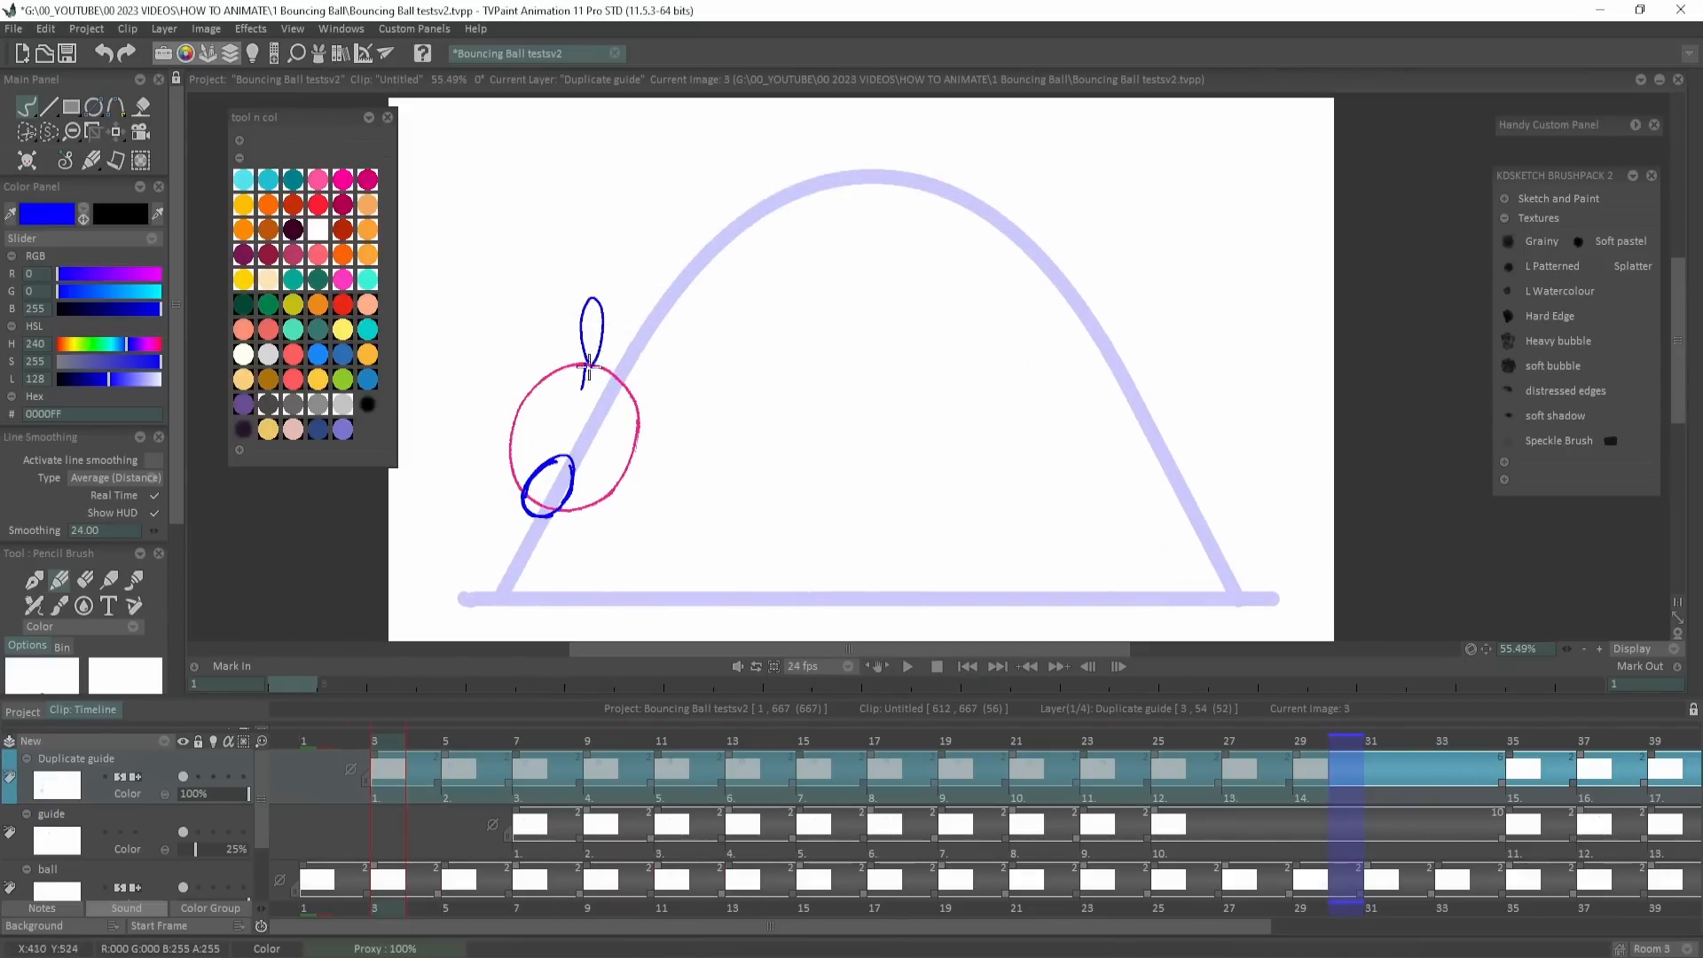
key("Right")
key("Right")
key("Left")
key("Left")
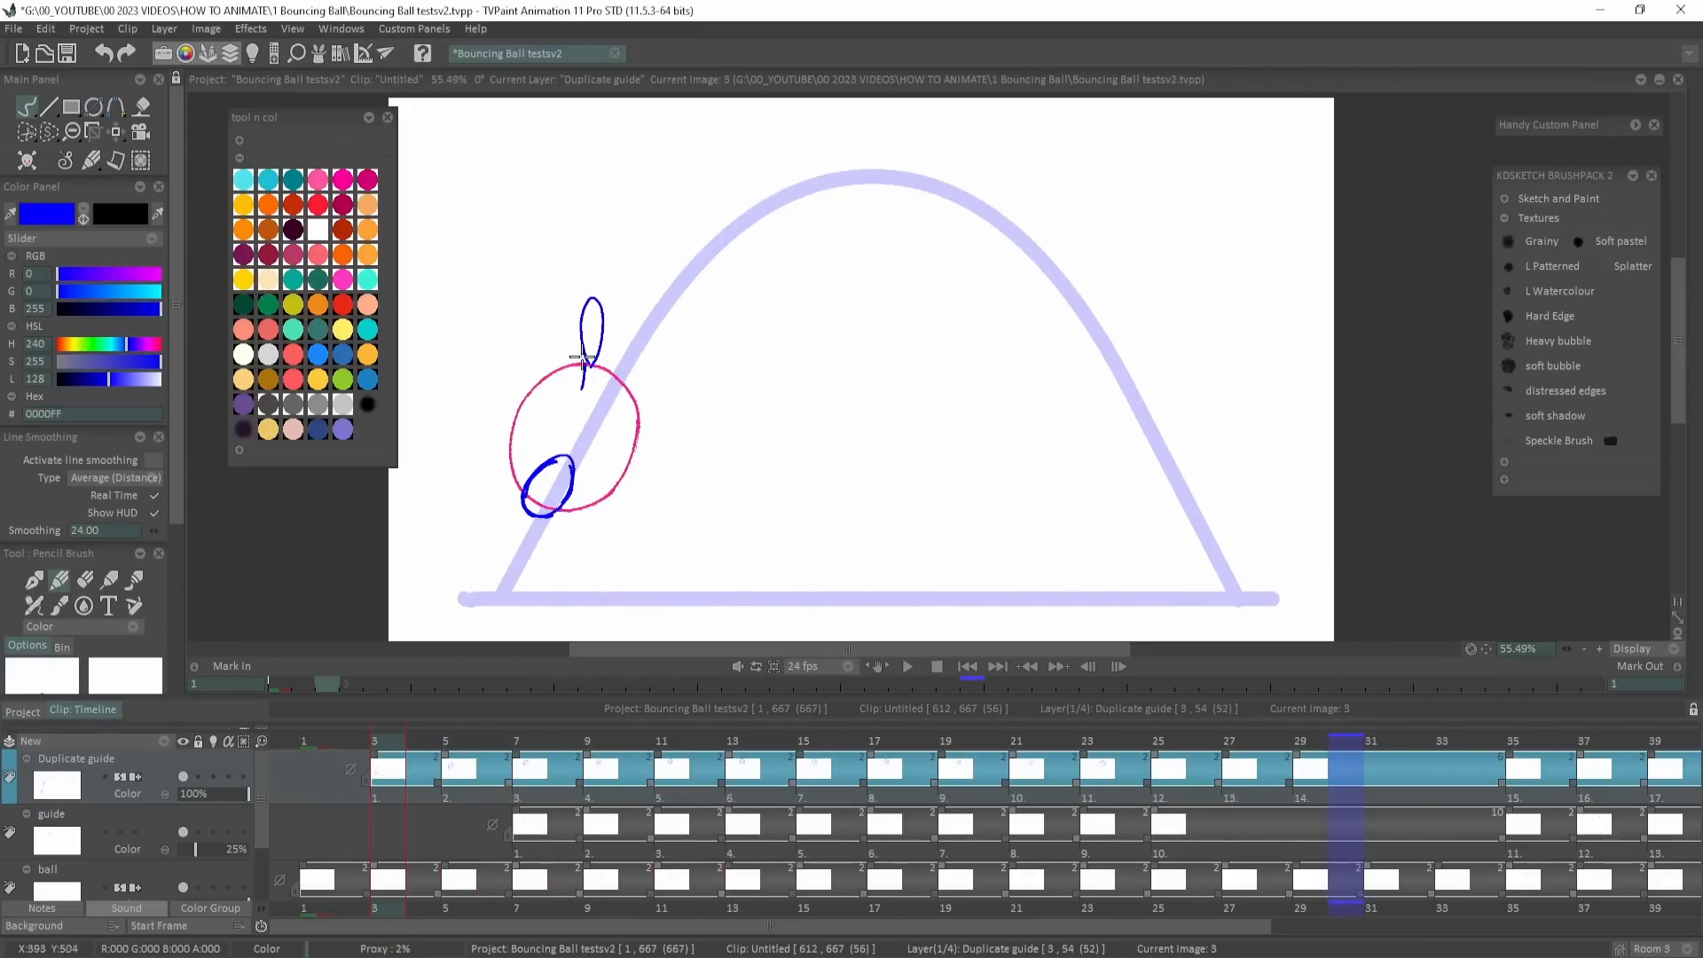
Draw the hanging side locks beside the face on frames 7 and 9.
key("Right")
key("Right")
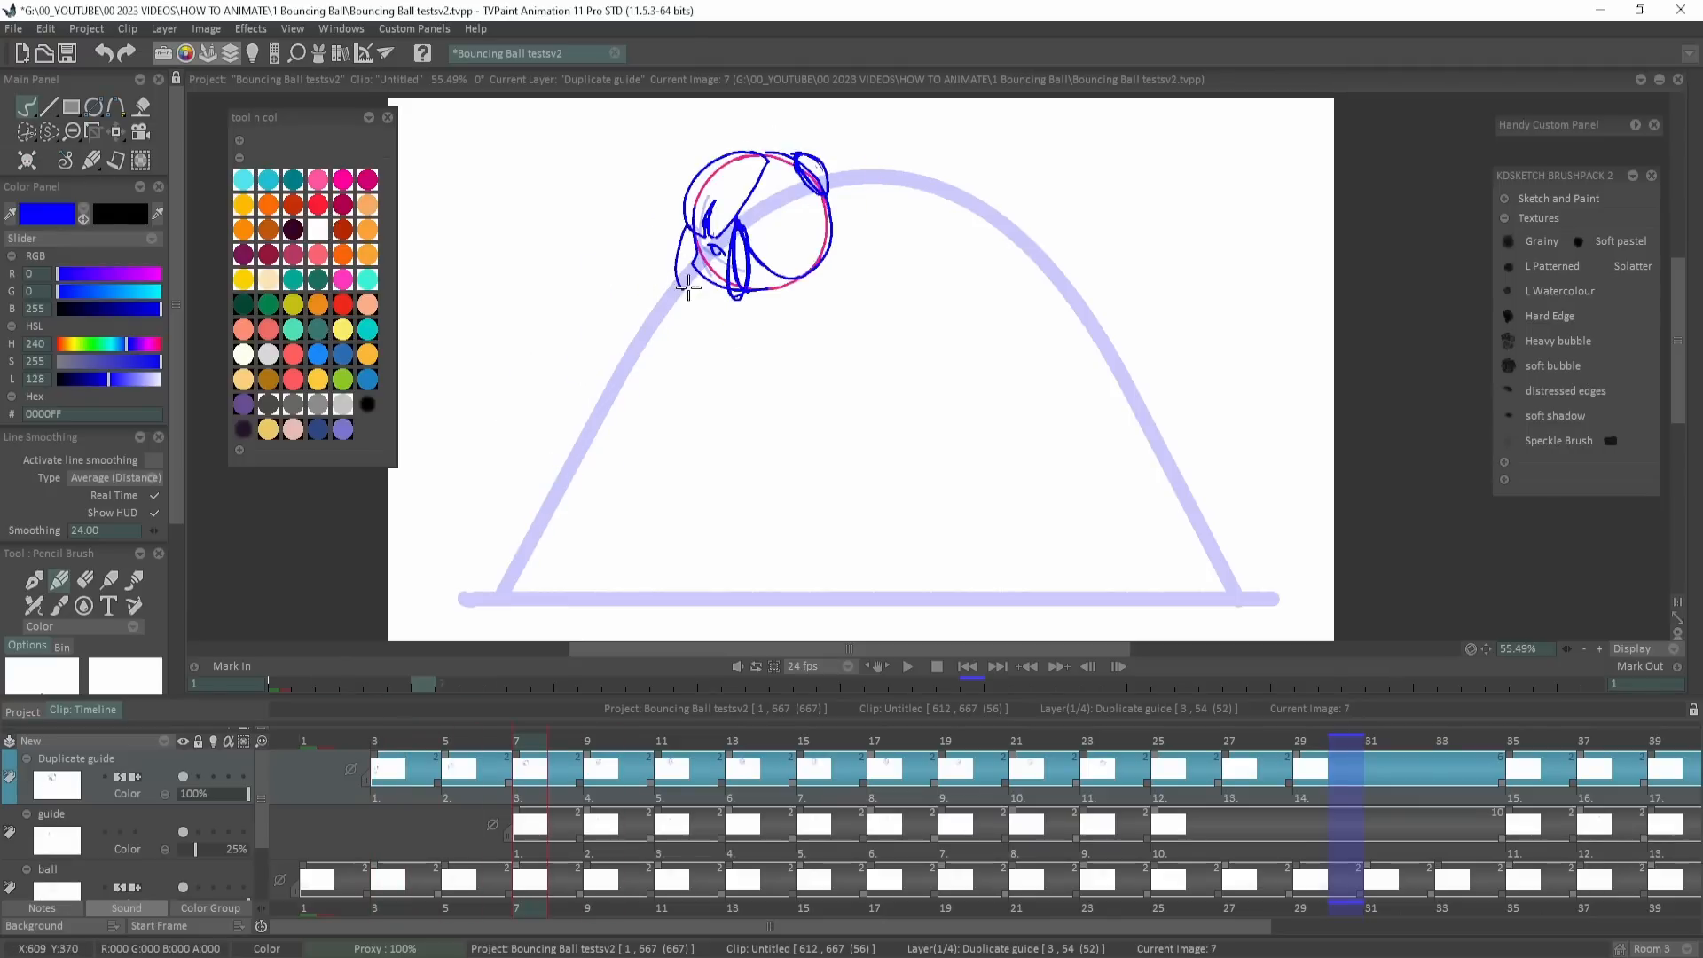
key("Right")
key("Right")
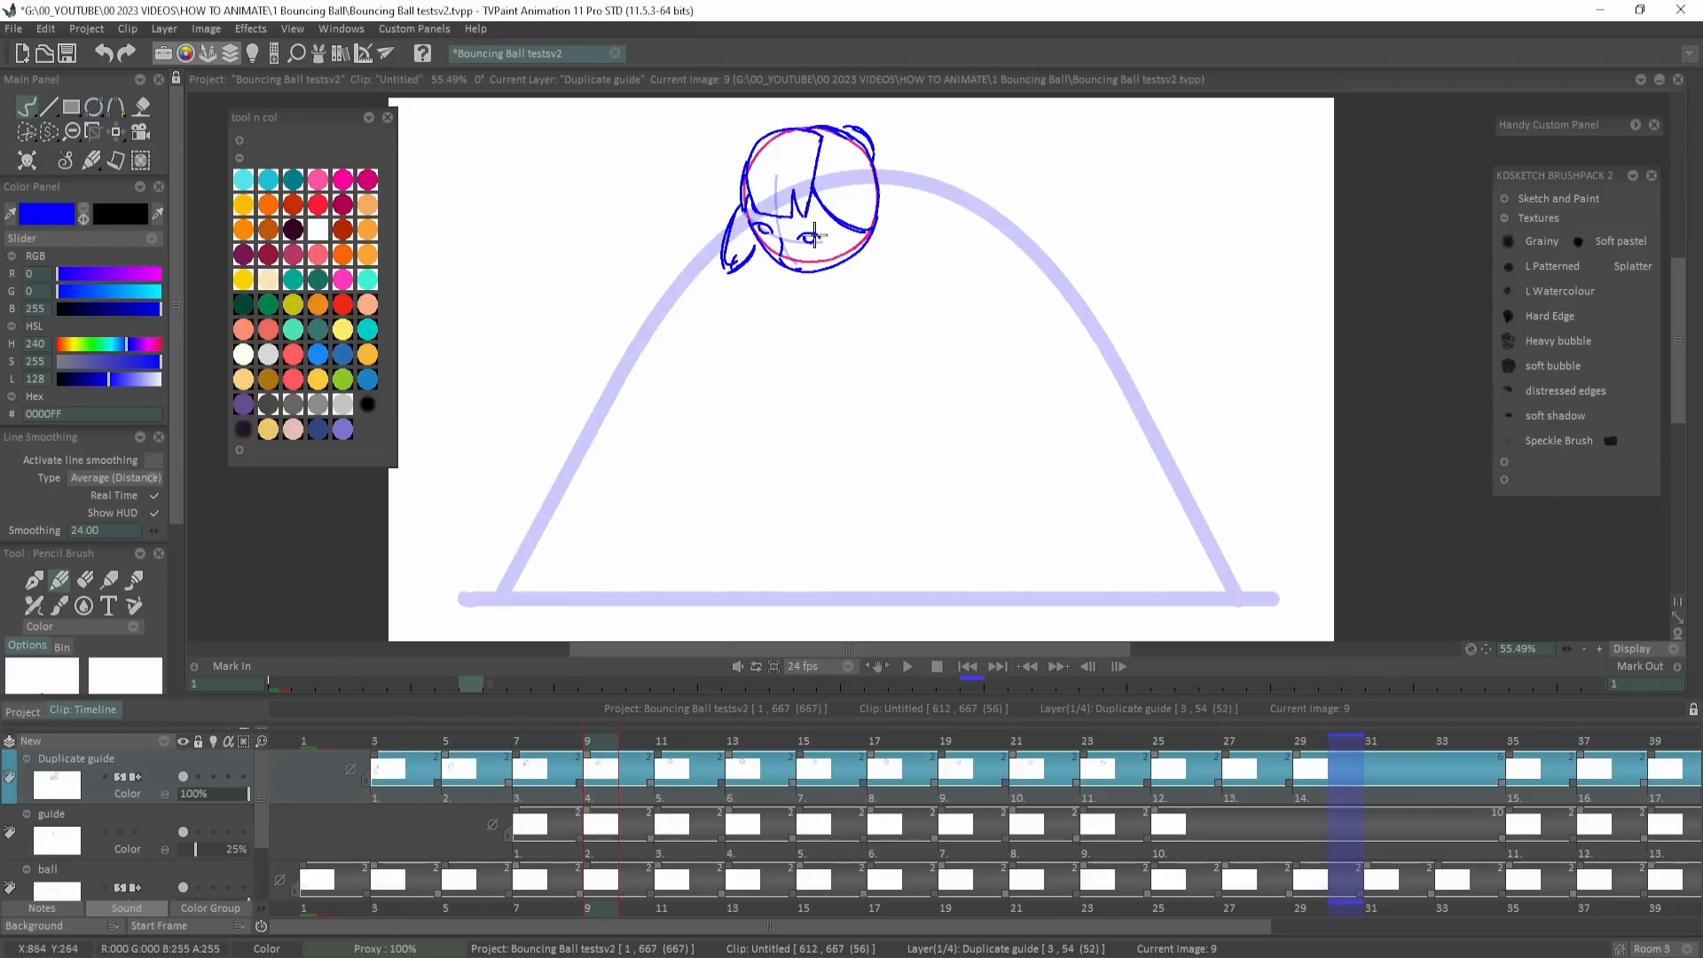
Draw the pointed side locks hanging beside the face on frames 11 and 13.
key("Right")
key("Right")
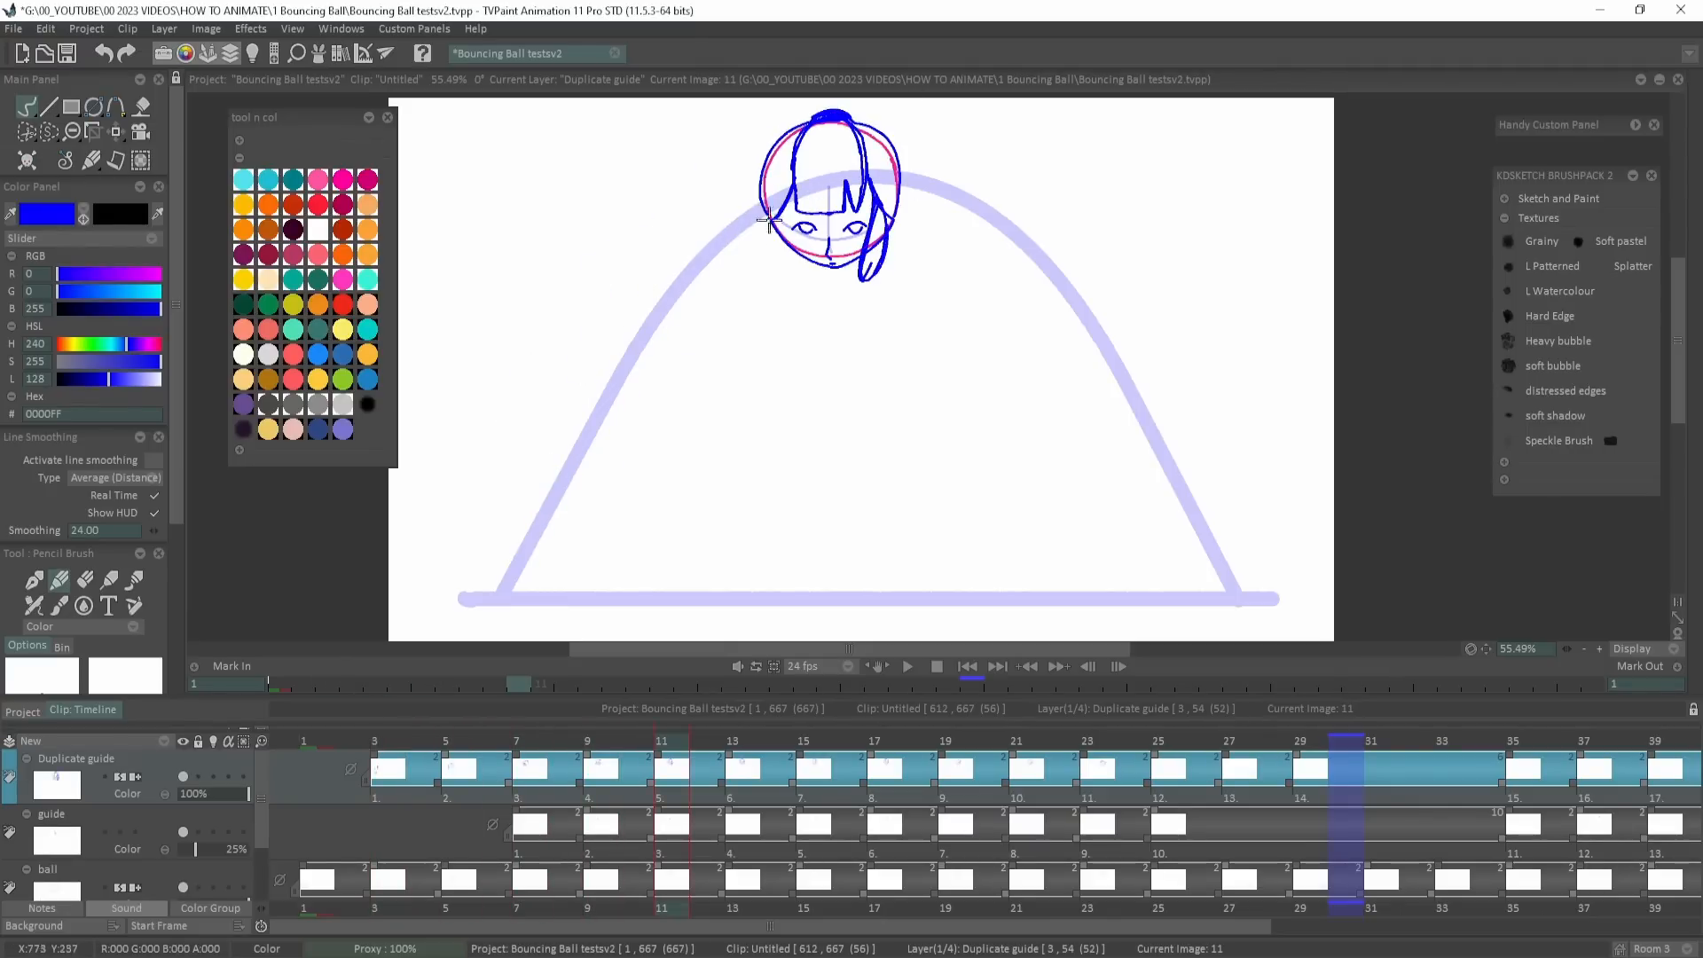
key("Right")
key("Right")
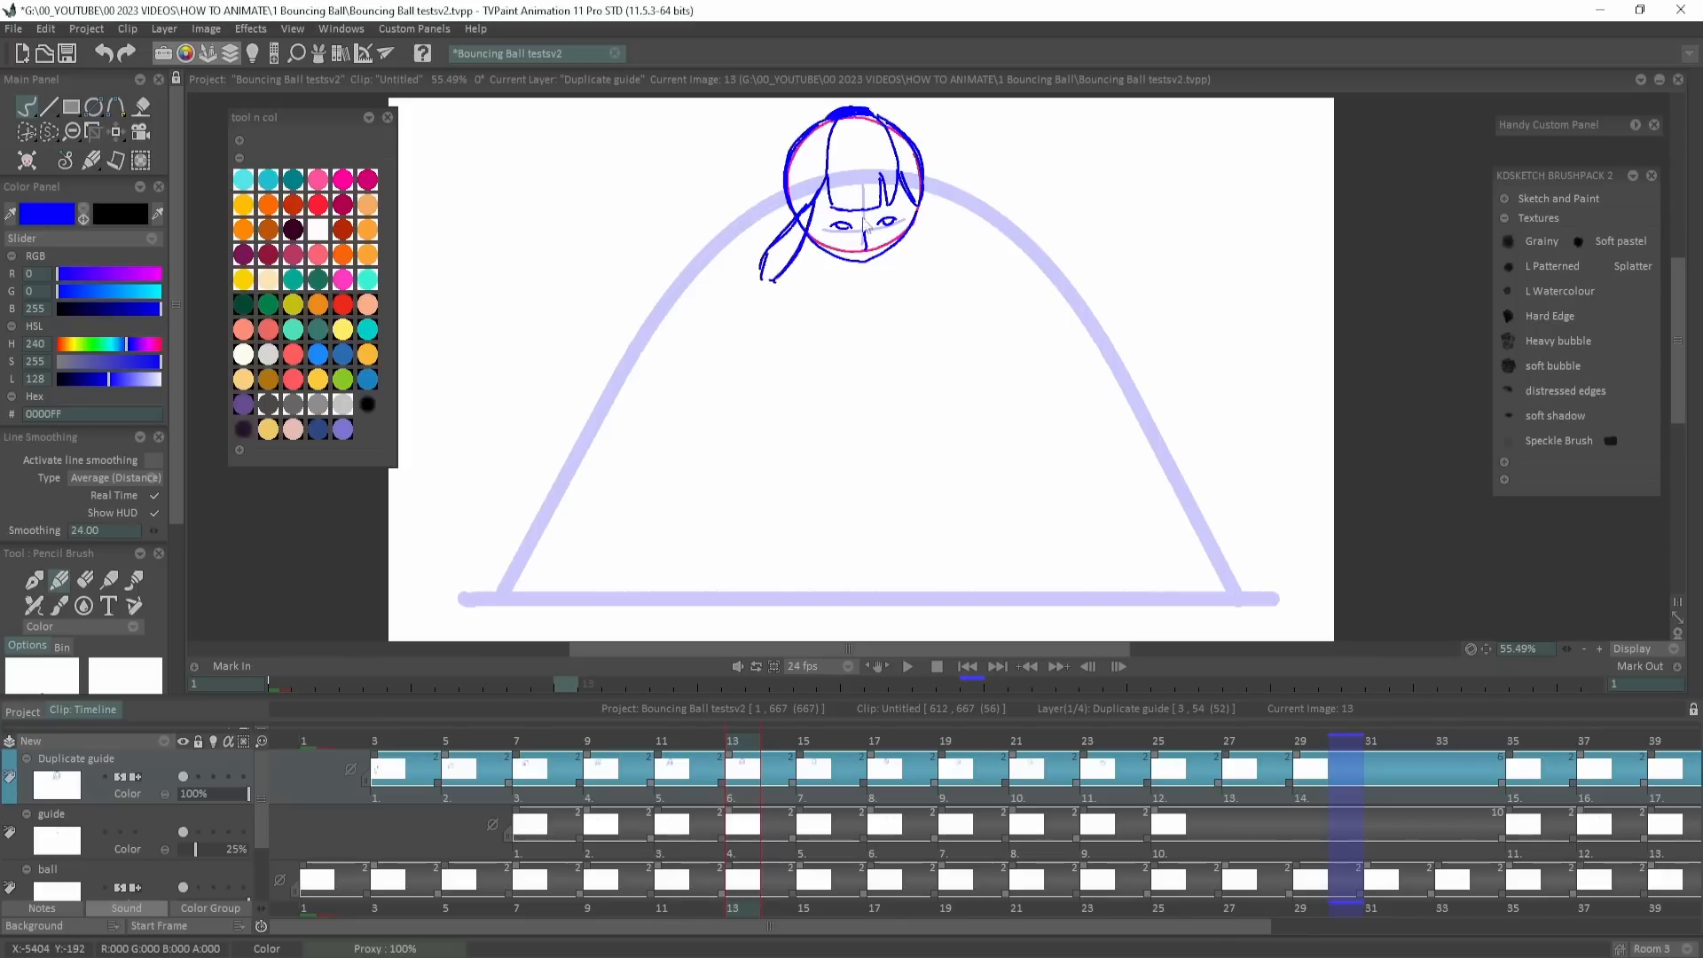
mouse_move(900, 192)
left_mouse_down()
mouse_move(897, 275)
mouse_move(913, 246)
left_mouse_up()
Draw the side locks on both sides of the face on frames 15 and 17, undoing the last stroke on frame 17.
key("Right")
key("Right")
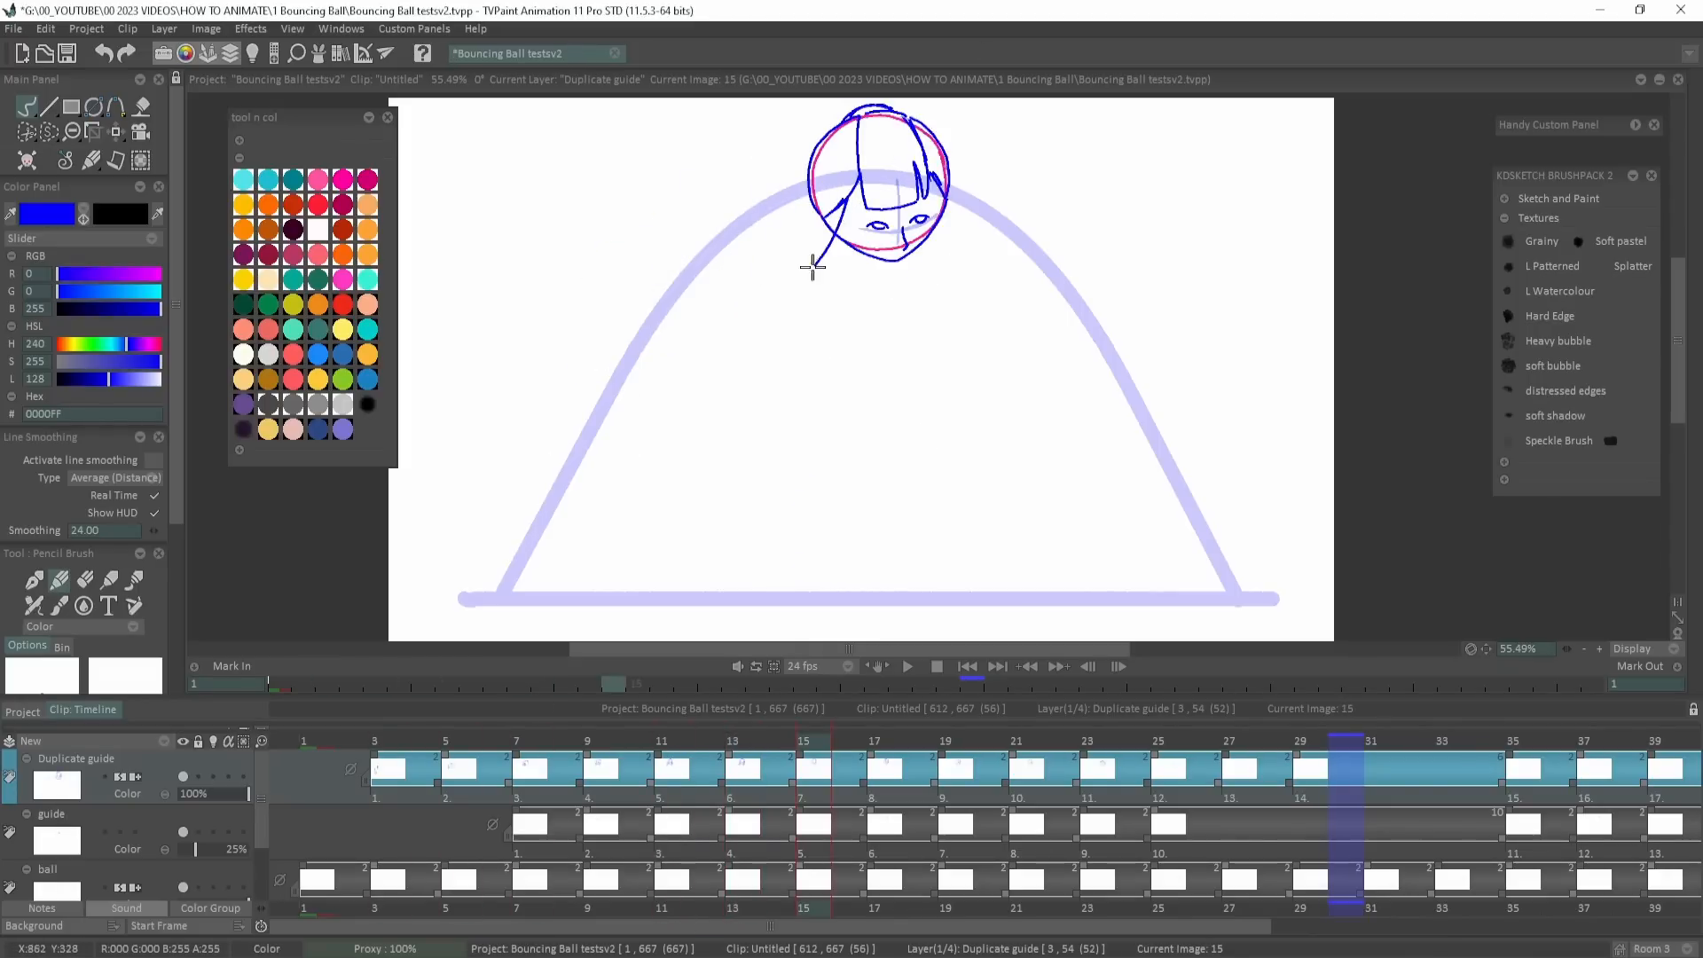
key("Right")
left_click_drag(892, 202, 836, 295)
key("Left")
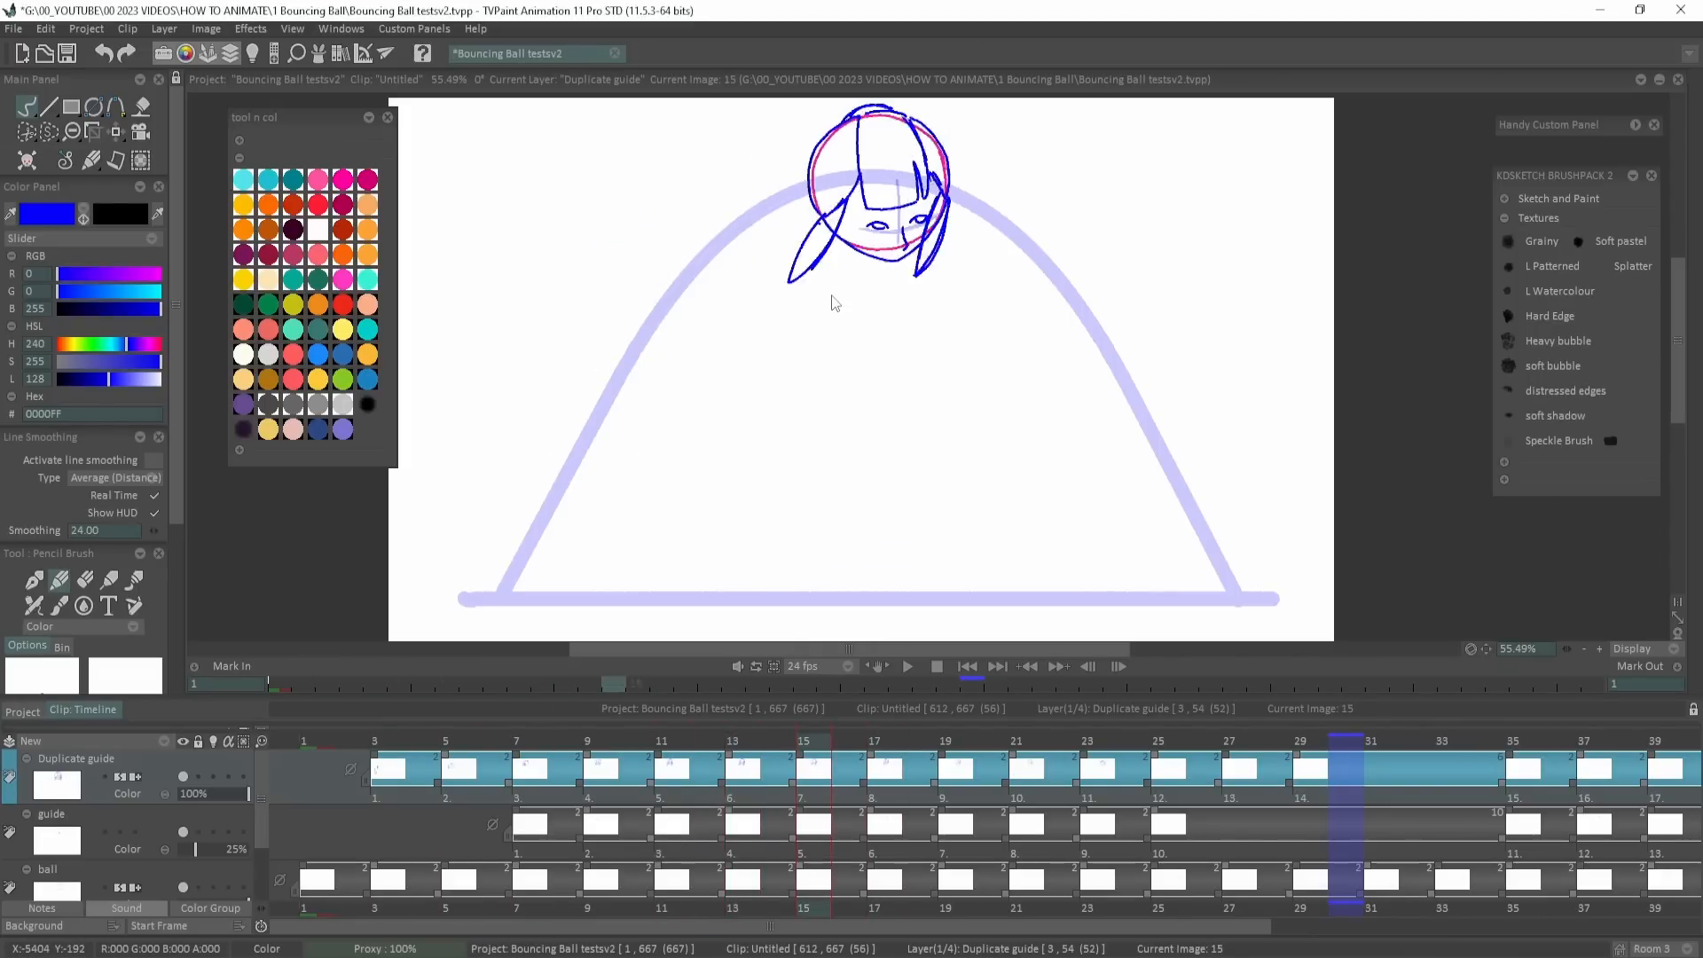
key("Right")
key("ctrl+z")
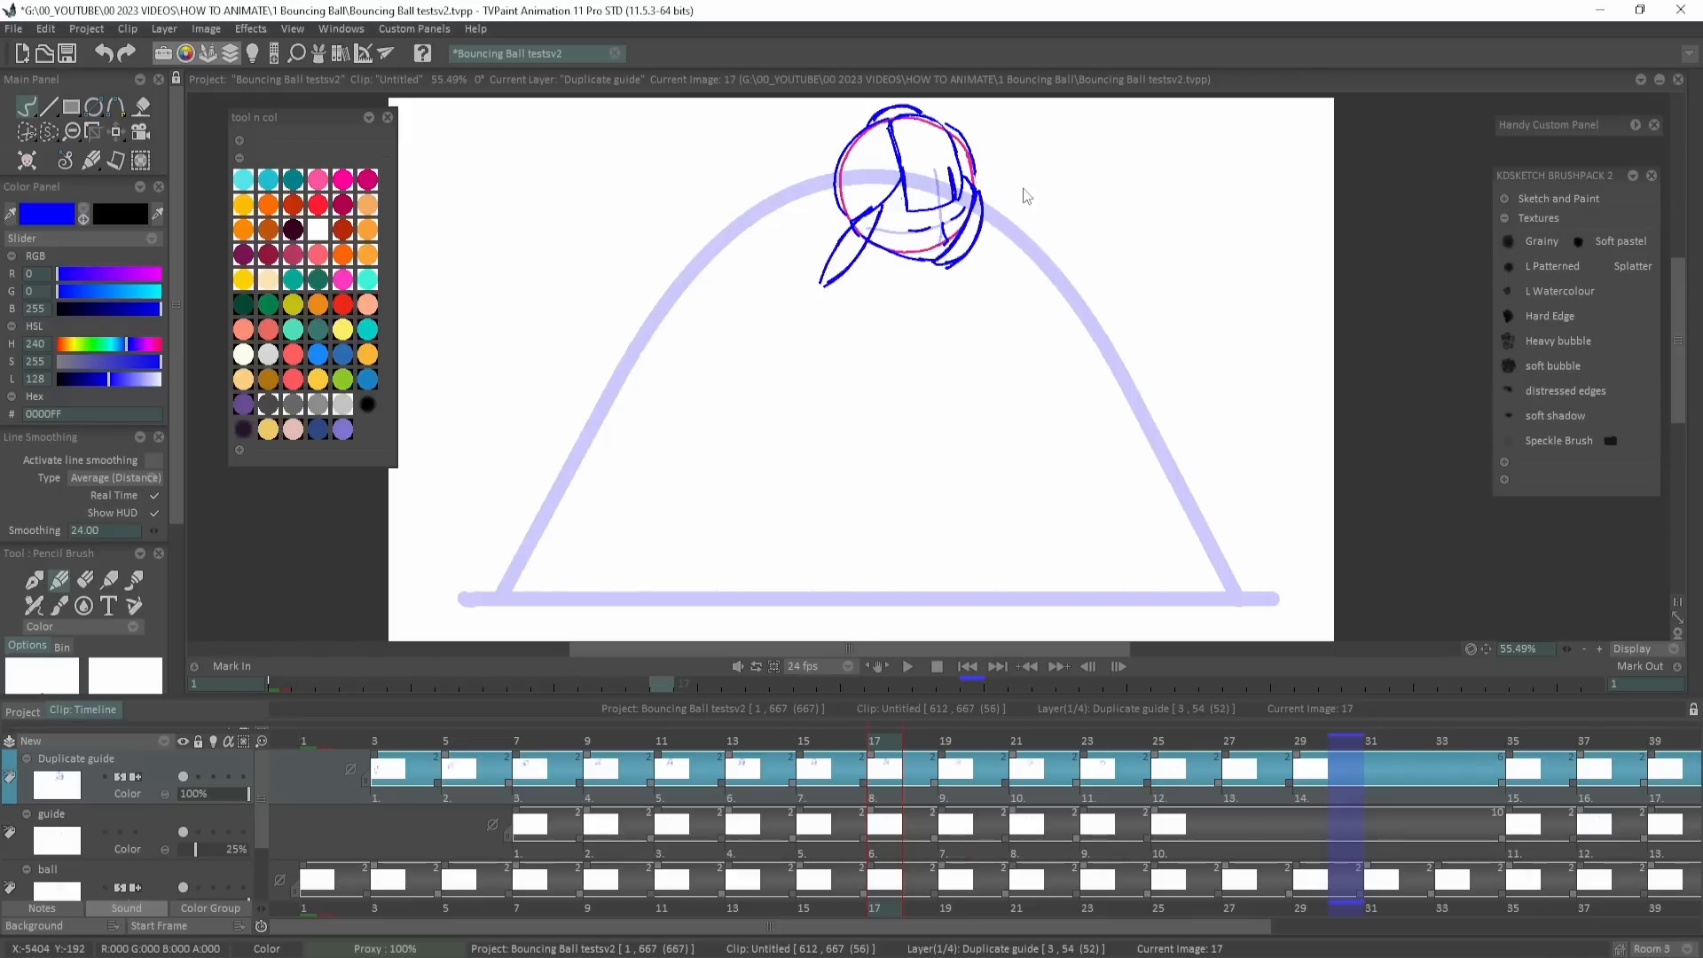
Draw the pointed back side lock trailing below the jaw on frame 21 and compare it with the previous frame.
key("Right")
key("Right")
key("Right")
left_click_drag(946, 254, 888, 295)
left_click_drag(898, 296, 974, 240)
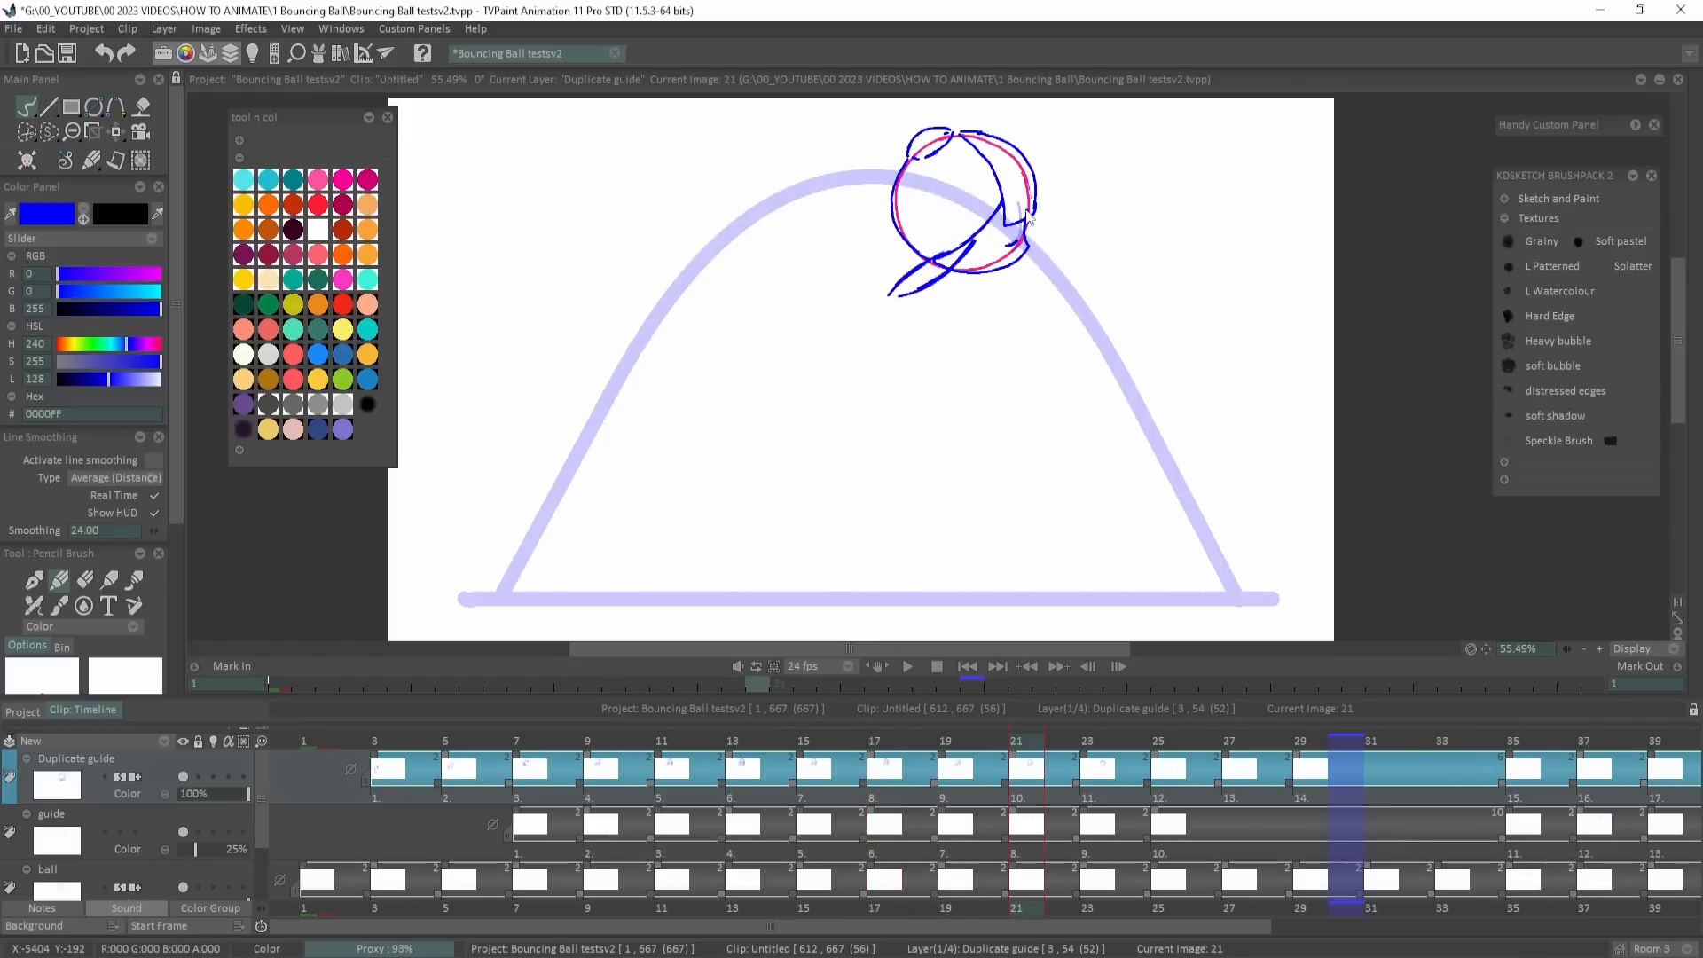
key("Left")
Draw a pointed side lock hanging below the head on frame 23 and erase part of the lower back contour.
key("Right")
key("Right")
key("Right")
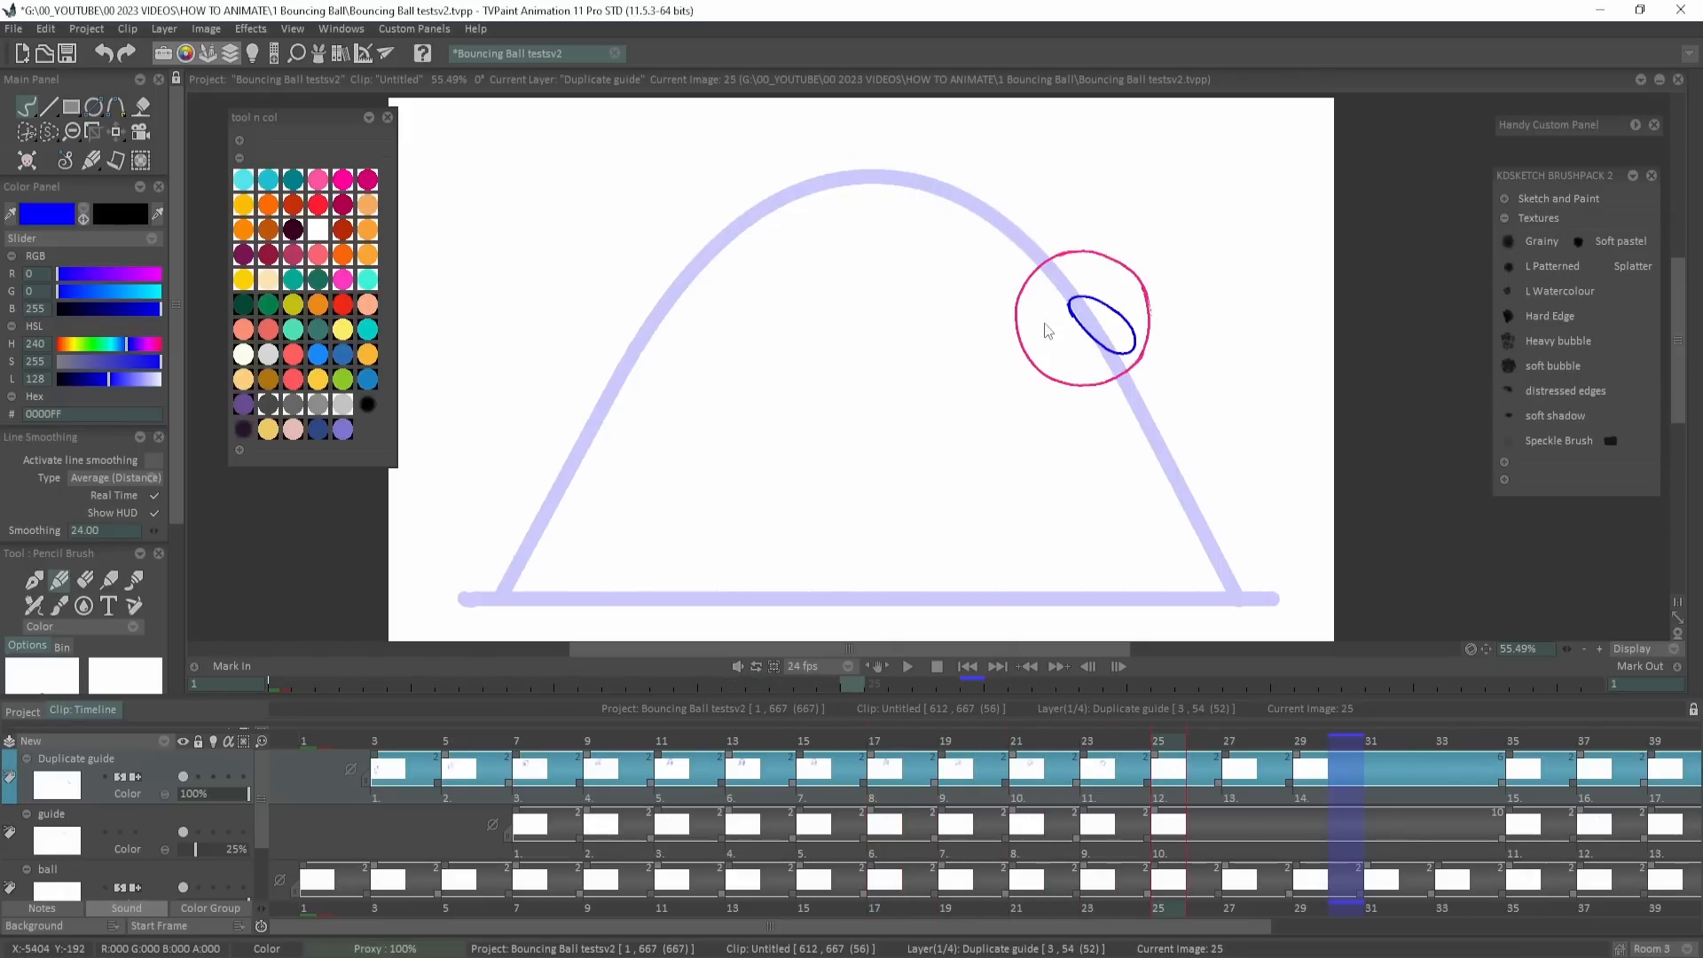
key("Right")
key("Left")
key("Left")
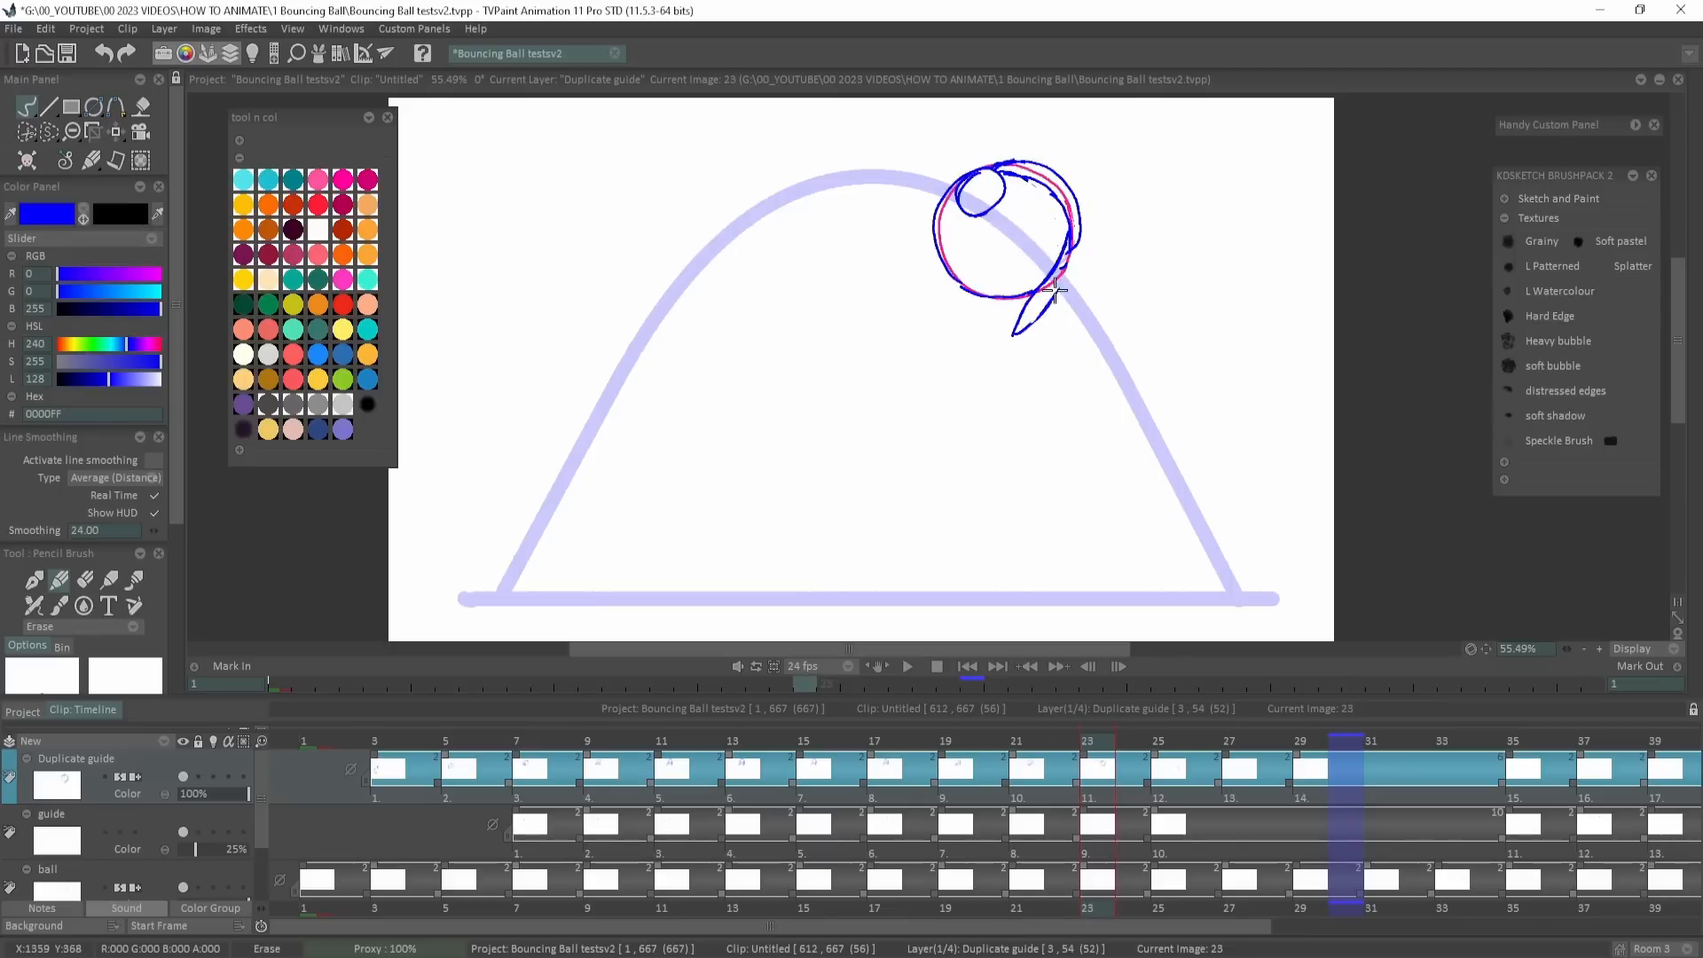
left_click_drag(967, 282, 963, 286)
key("Right")
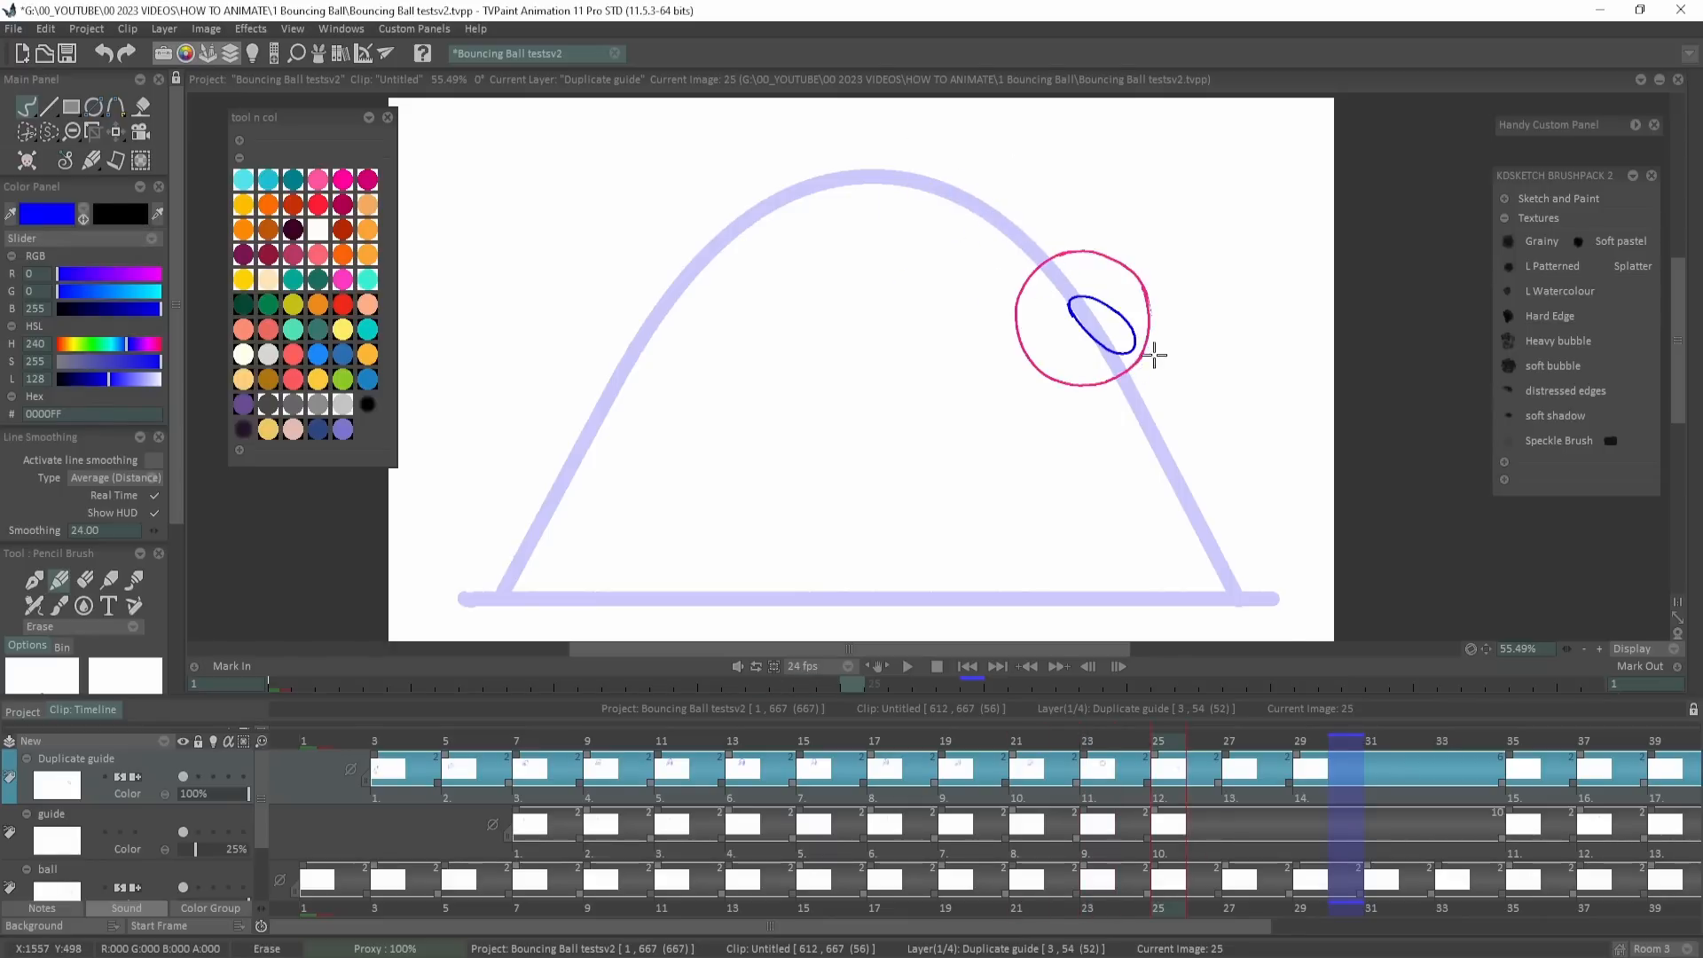
Return to frame 13 and erase the long end of the side lock on the back side of the face.
key("Right")
key("Right")
key("Left")
key("Left")
key("Left")
key("Left")
key("Left")
key("Left")
key("Left")
key("Left")
key("e")
left_click_drag(794, 226, 771, 280)
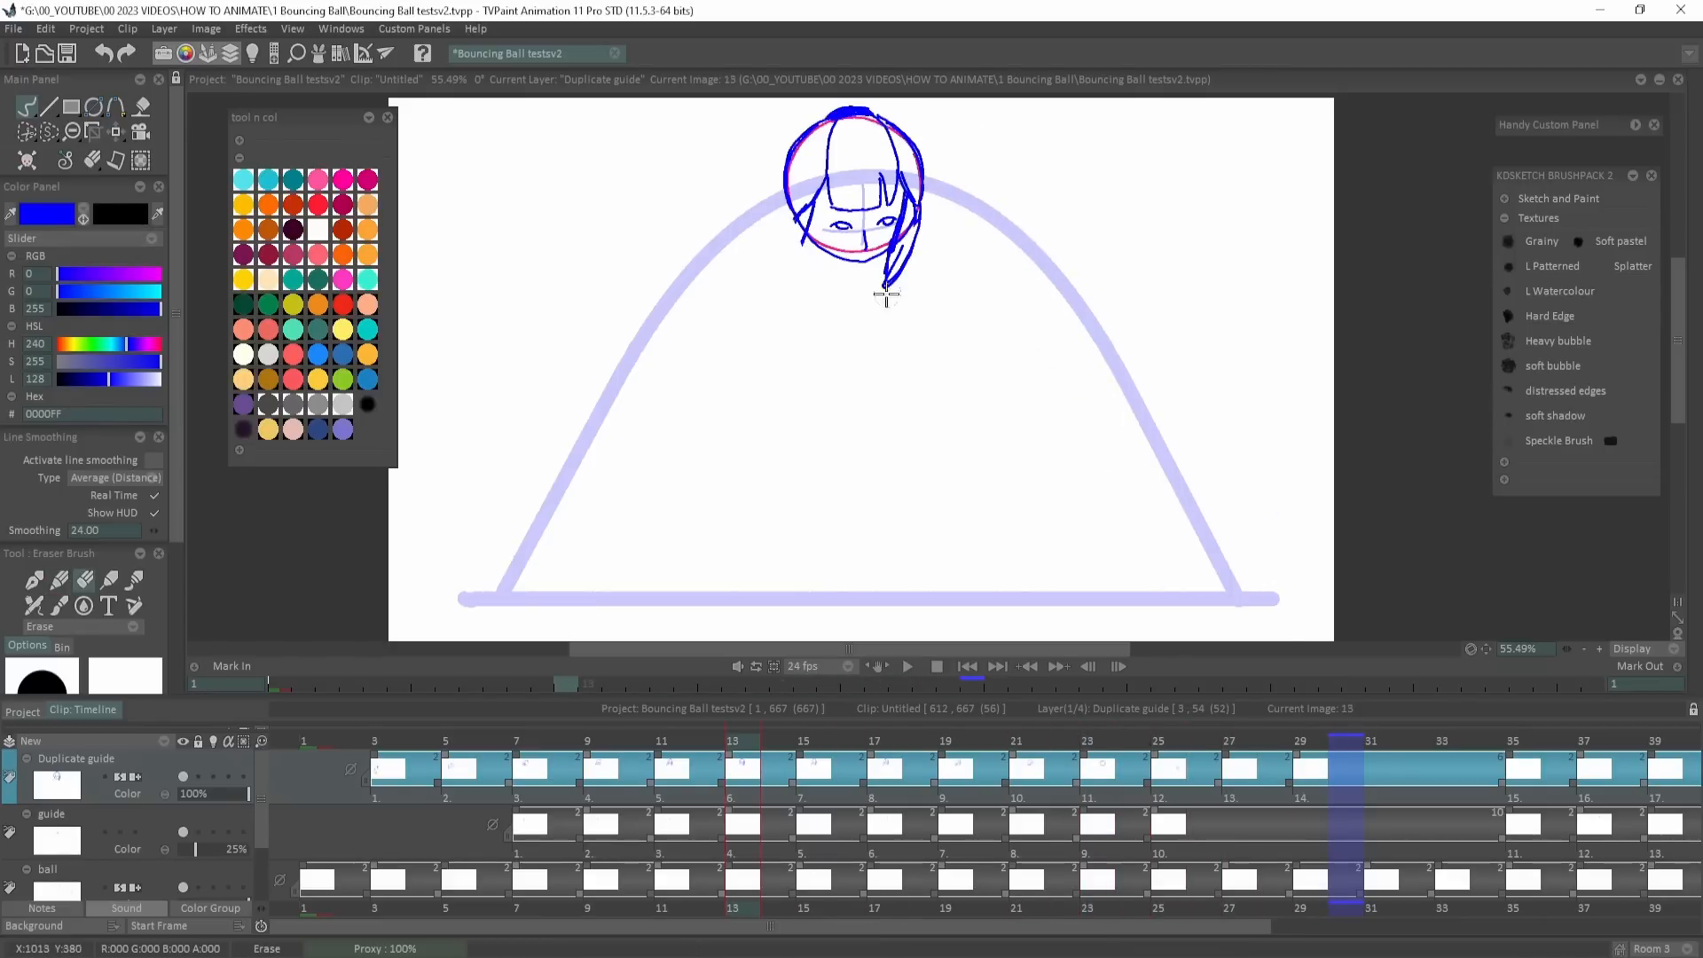
Erase the ends of both side locks on frame 11.
key("Left")
left_click_drag(877, 244, 867, 302)
left_click_drag(770, 244, 767, 271)
Erase along the long raised side lock and the shorter front lock on frame 3.
key("Left")
key("Left")
key("Left")
key("Left")
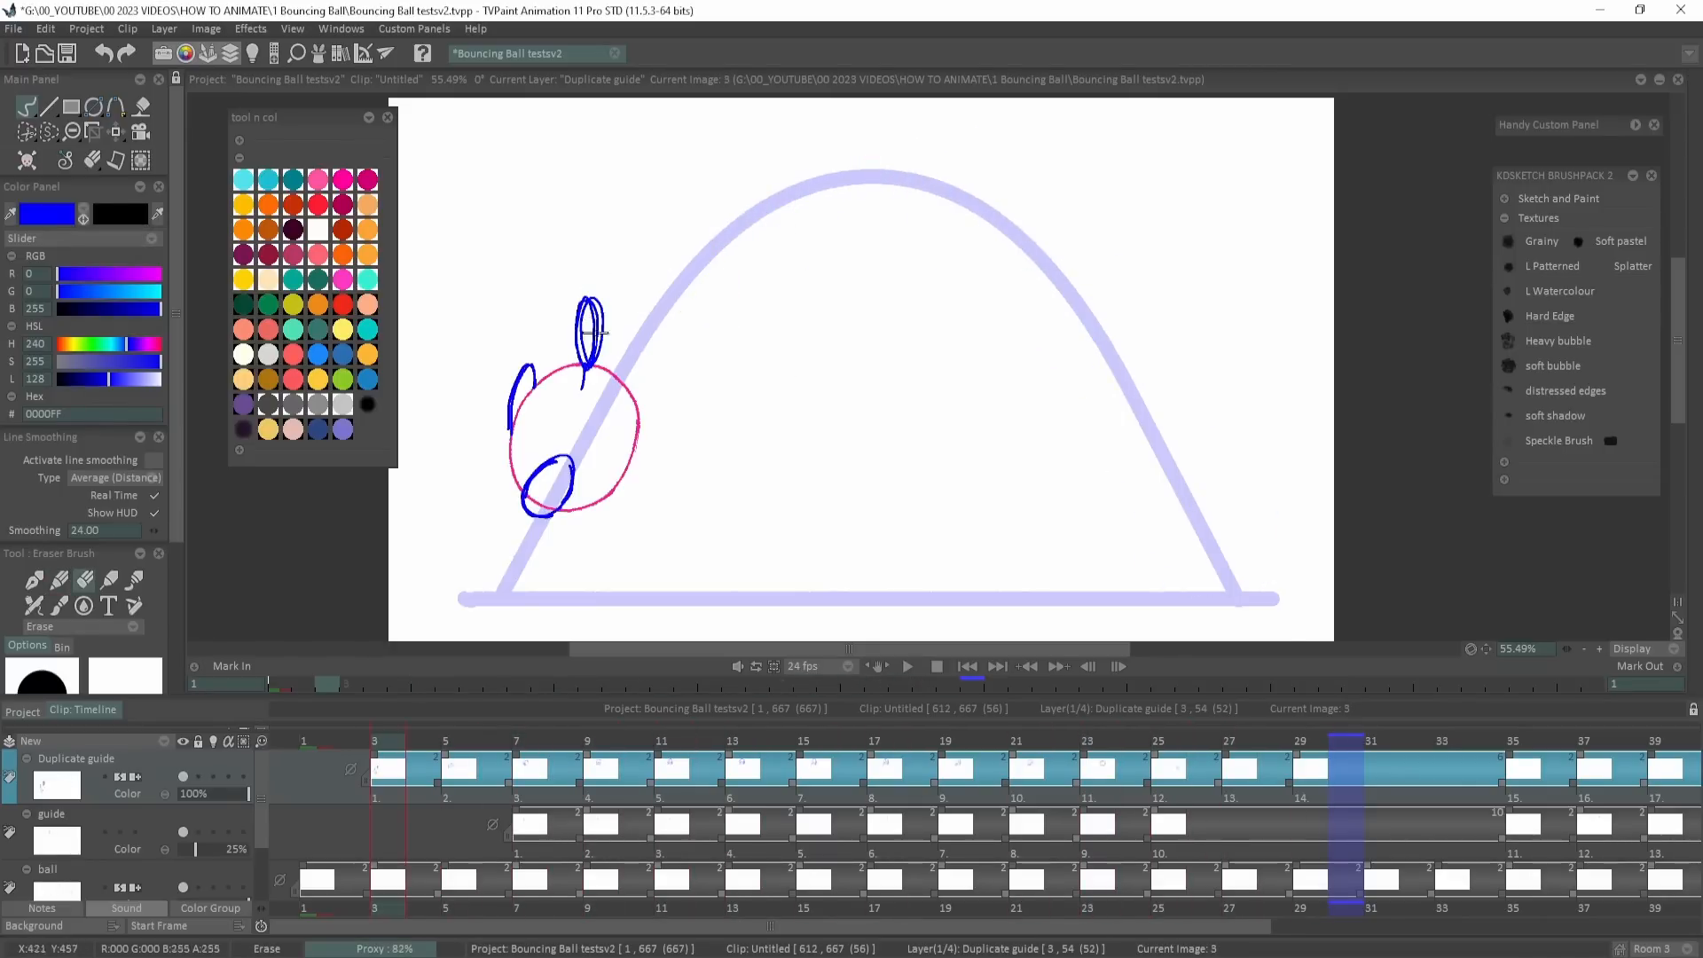
left_click_drag(590, 306, 587, 360)
left_click_drag(524, 363, 519, 426)
Redraw the back side lock with the pencil brush on frame 13 so it swings outward from the face.
left_click(59, 580)
key("Right")
key("Right")
key("Right")
key("Right")
key("Right")
key("Right")
key("Left")
mouse_move(800, 230)
left_mouse_down()
mouse_move(765, 276)
mouse_move(729, 262)
mouse_move(736, 314)
mouse_move(768, 219)
left_mouse_up()
Flip back and forth between frames 7 and 15 to check the movement of the side locks.
key("Left")
key("Left")
key("Left")
key("e")
key("e")
key("Right")
key("Left")
key("Left")
key("Right")
key("Right")
key("Right")
key("Right")
key("Left")
key("Right")
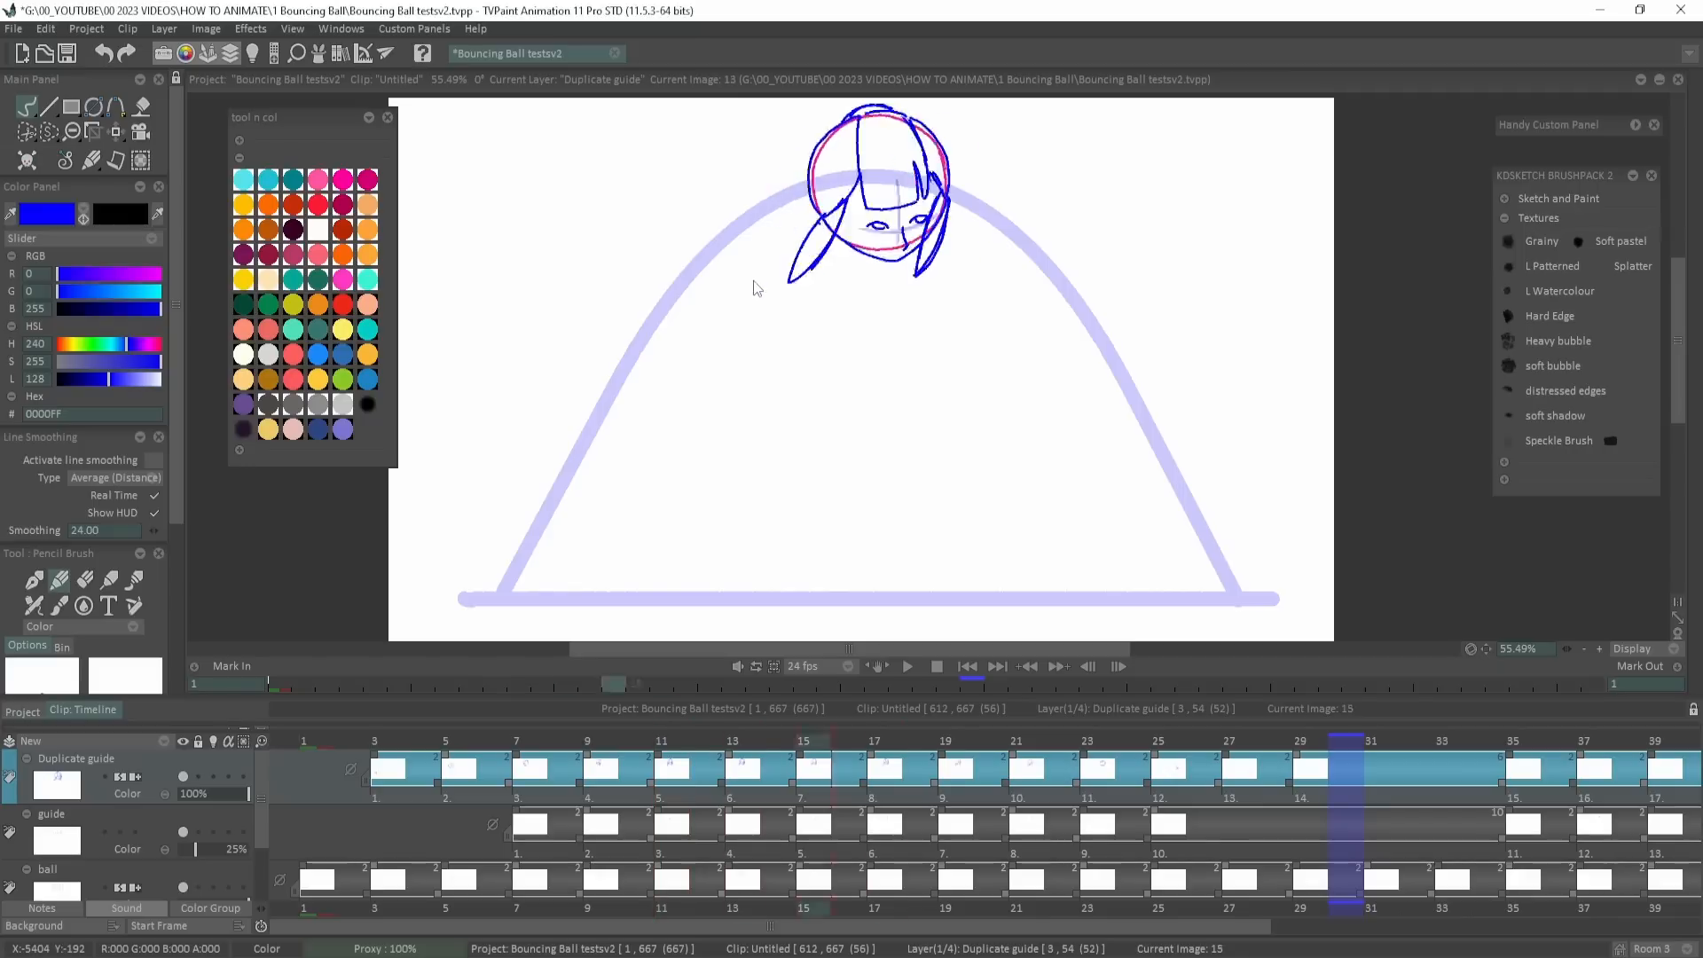
key("Left")
key("Left")
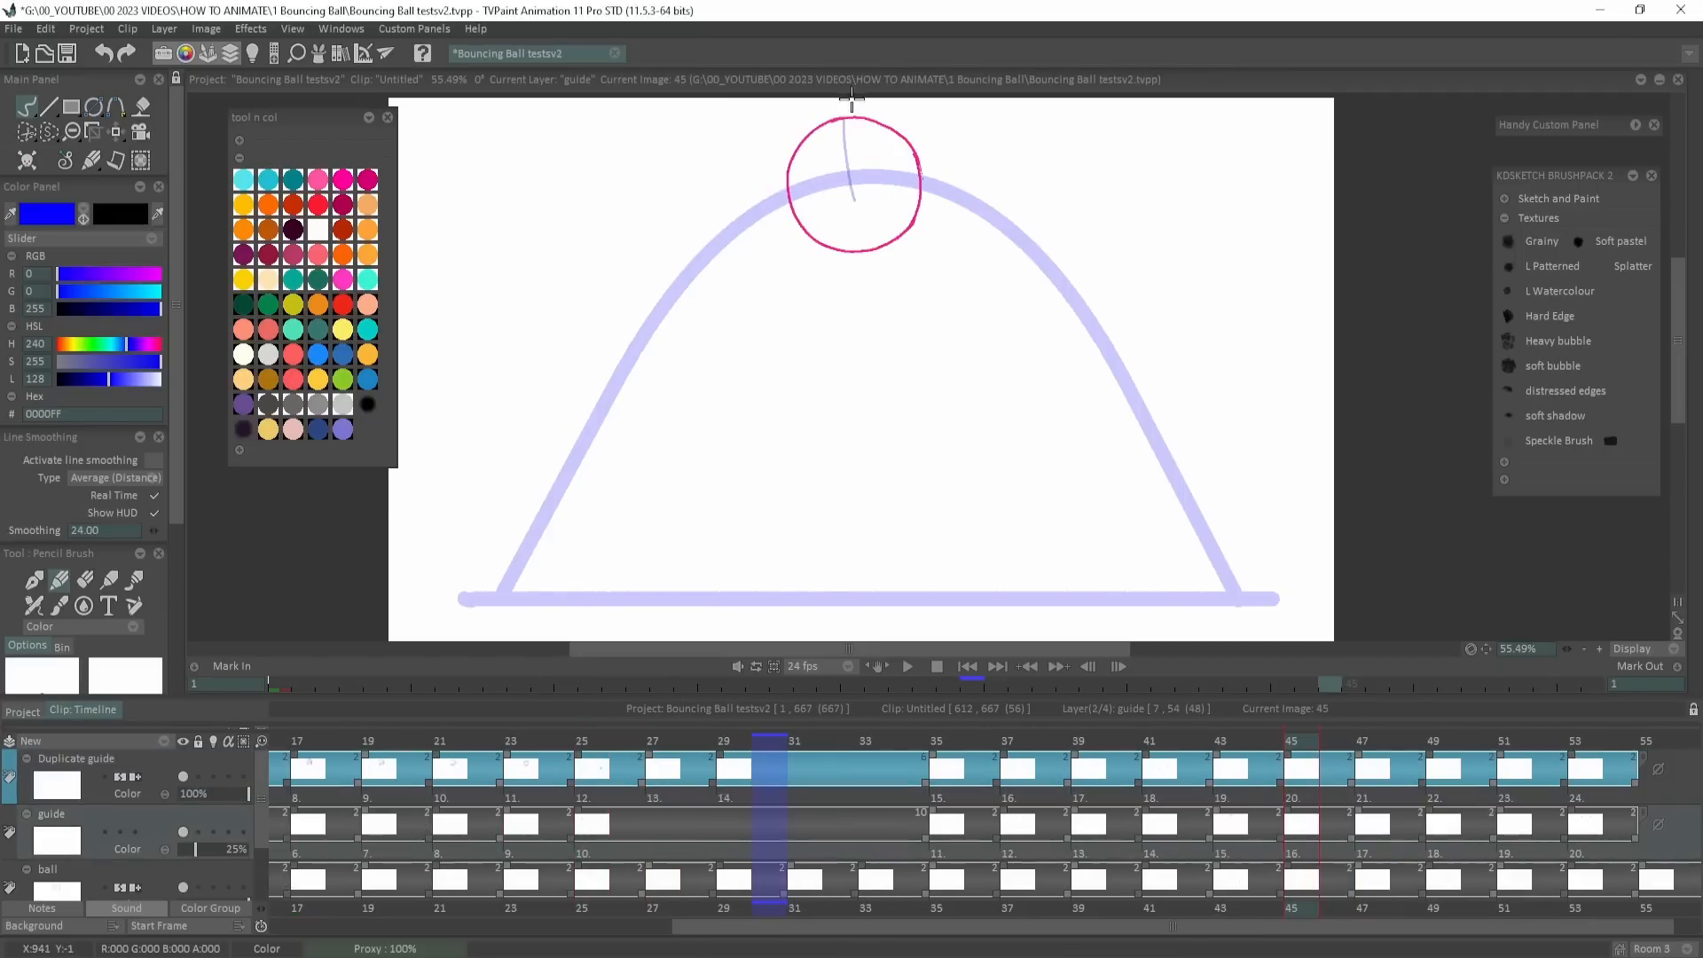
Step through the return bounce on the guide layer up to frame 53 and back to frame 37 to examine the ball positions.
key("Left")
key("Right")
key("Right")
key("Right")
key("Right")
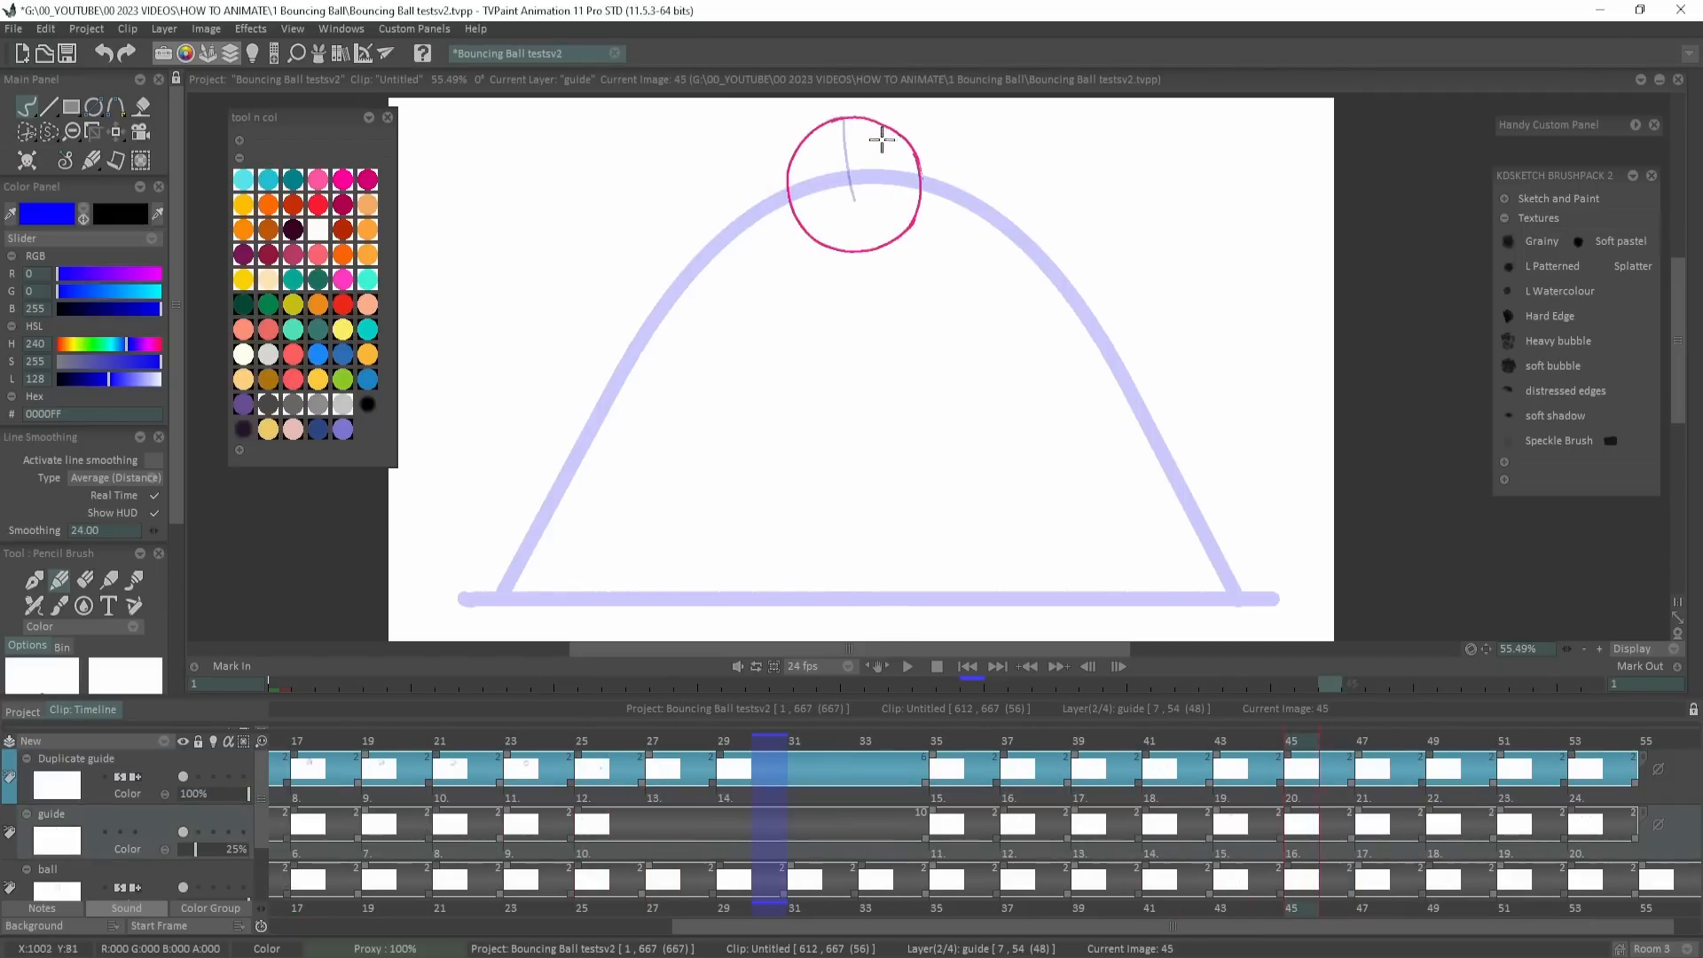
key("Right")
key("Right")
key("Right")
key("Right")
key("Right")
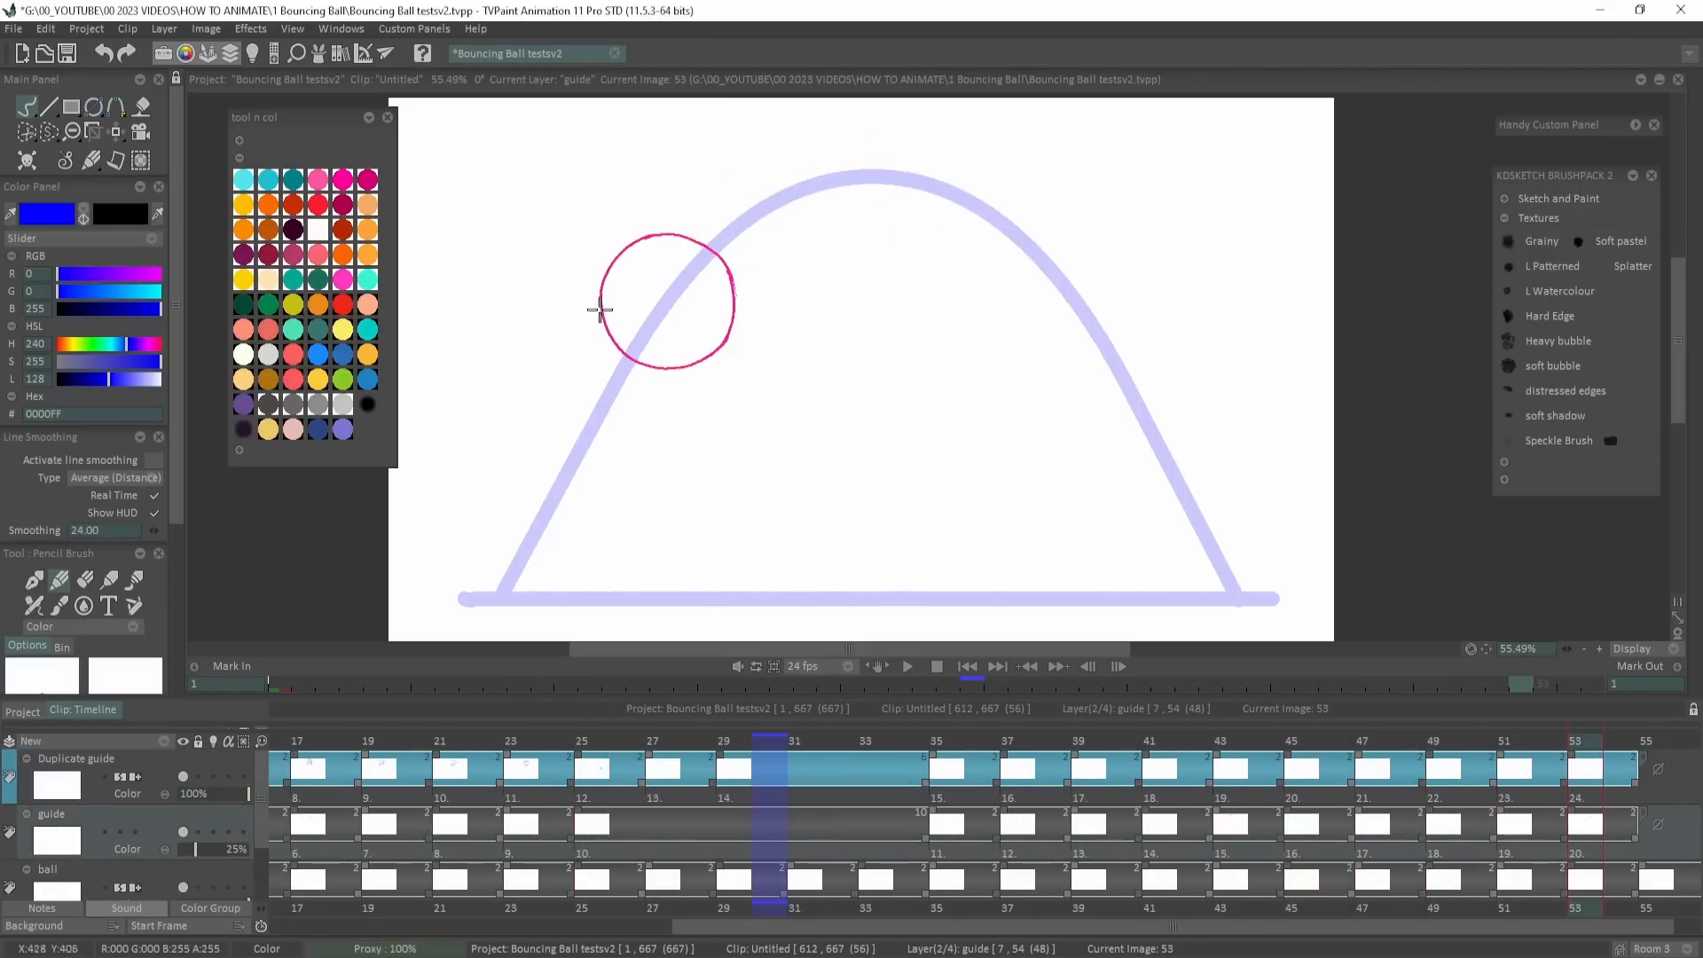
key("Left")
key("Left")
key("Left")
key("Left")
key("Left")
key("Left")
key("Left")
key("Left")
key("Left")
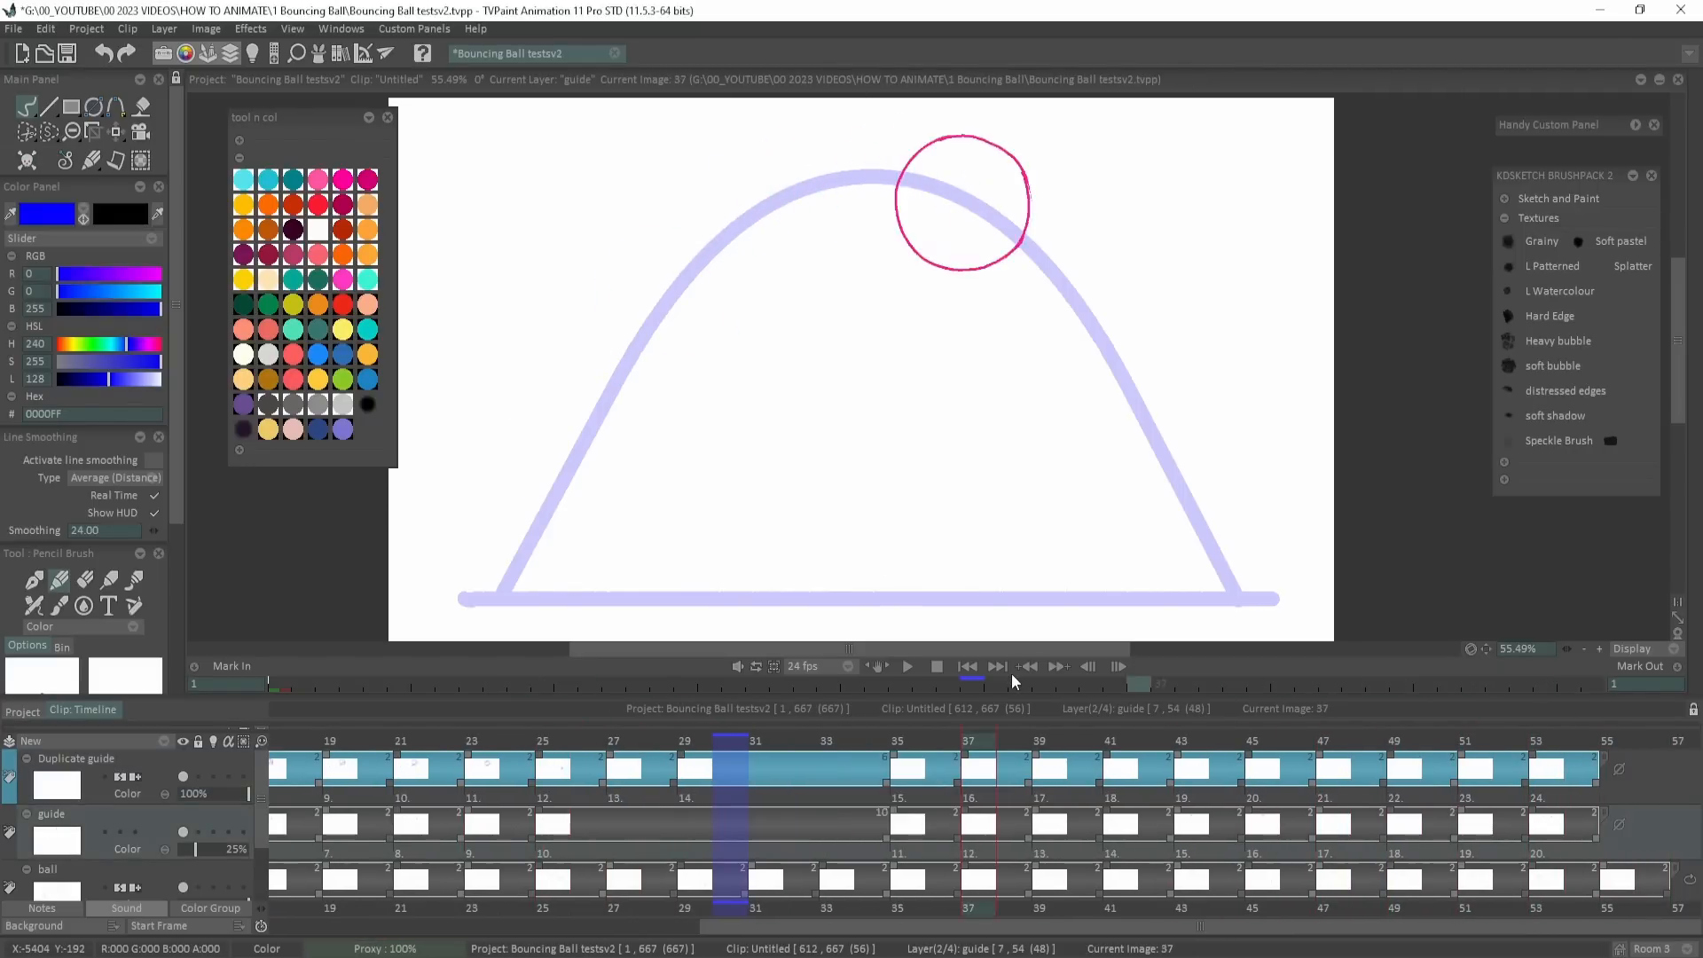
Flip through the guide layer between frames 37 and 25 to compare the ball positions with the earlier head drawing.
key("Right")
key("Left")
key("Right")
key("Right")
key("Left")
key("Left")
key("Left")
key("Left")
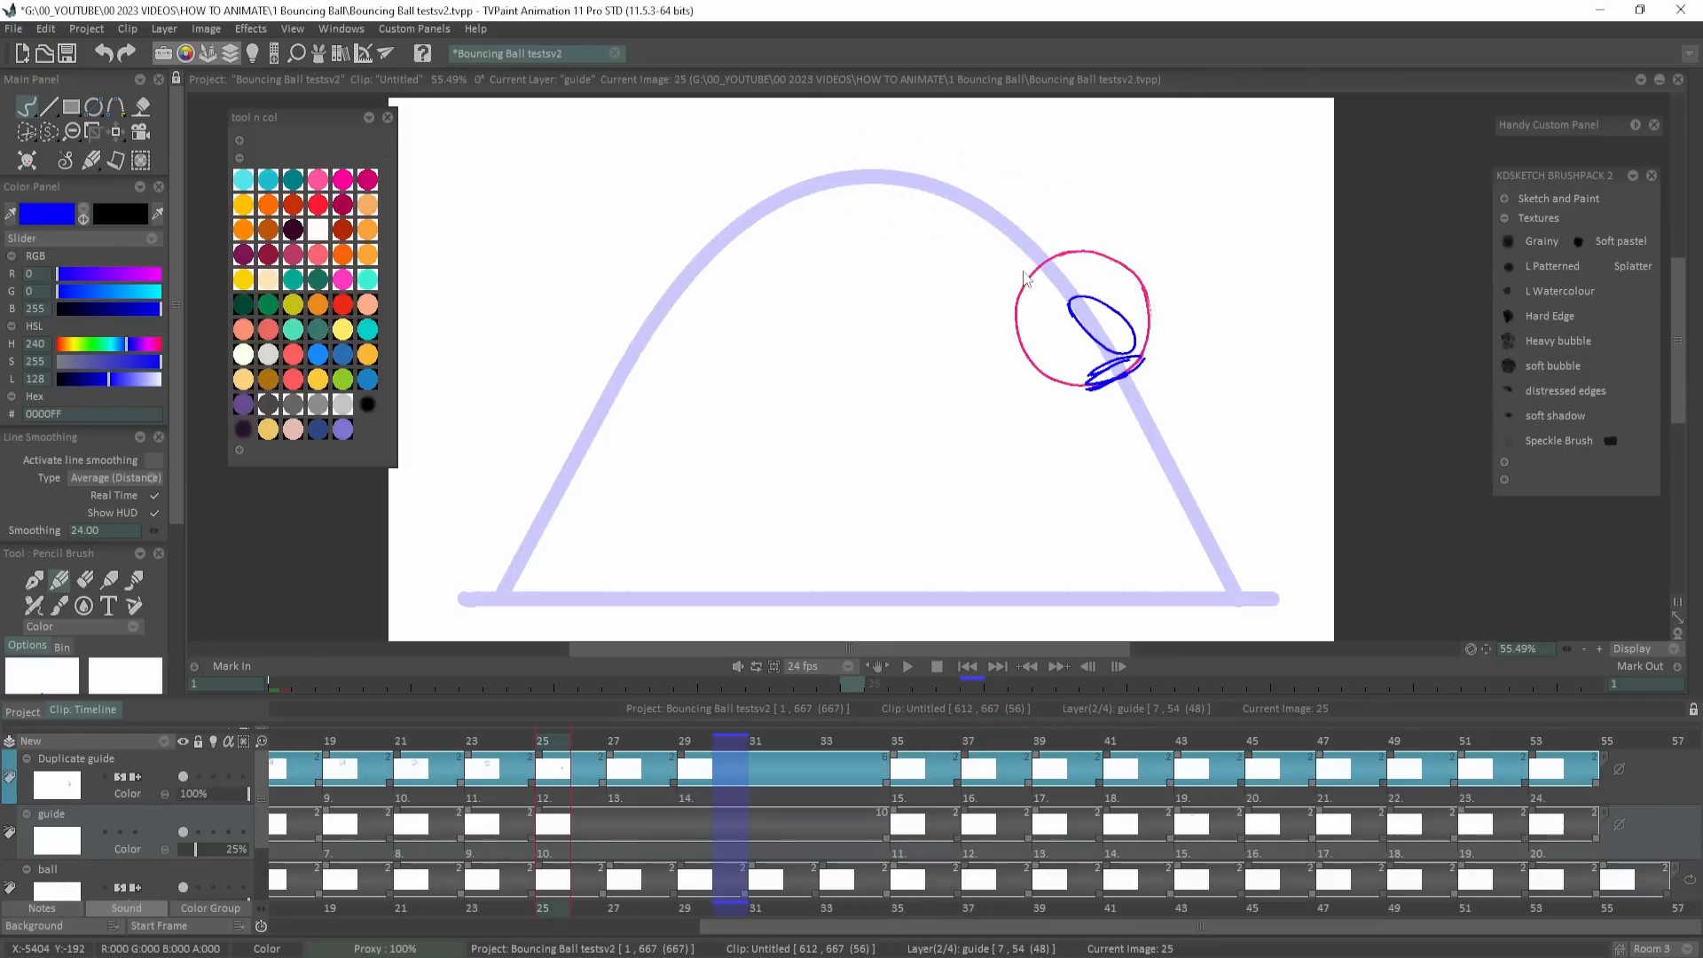
Add a new guide layer drawing at frame 33, where the ball starts its return over the arc.
key("Right")
key("Right")
key("Right")
key("Right")
left_click_drag(980, 733, 843, 730)
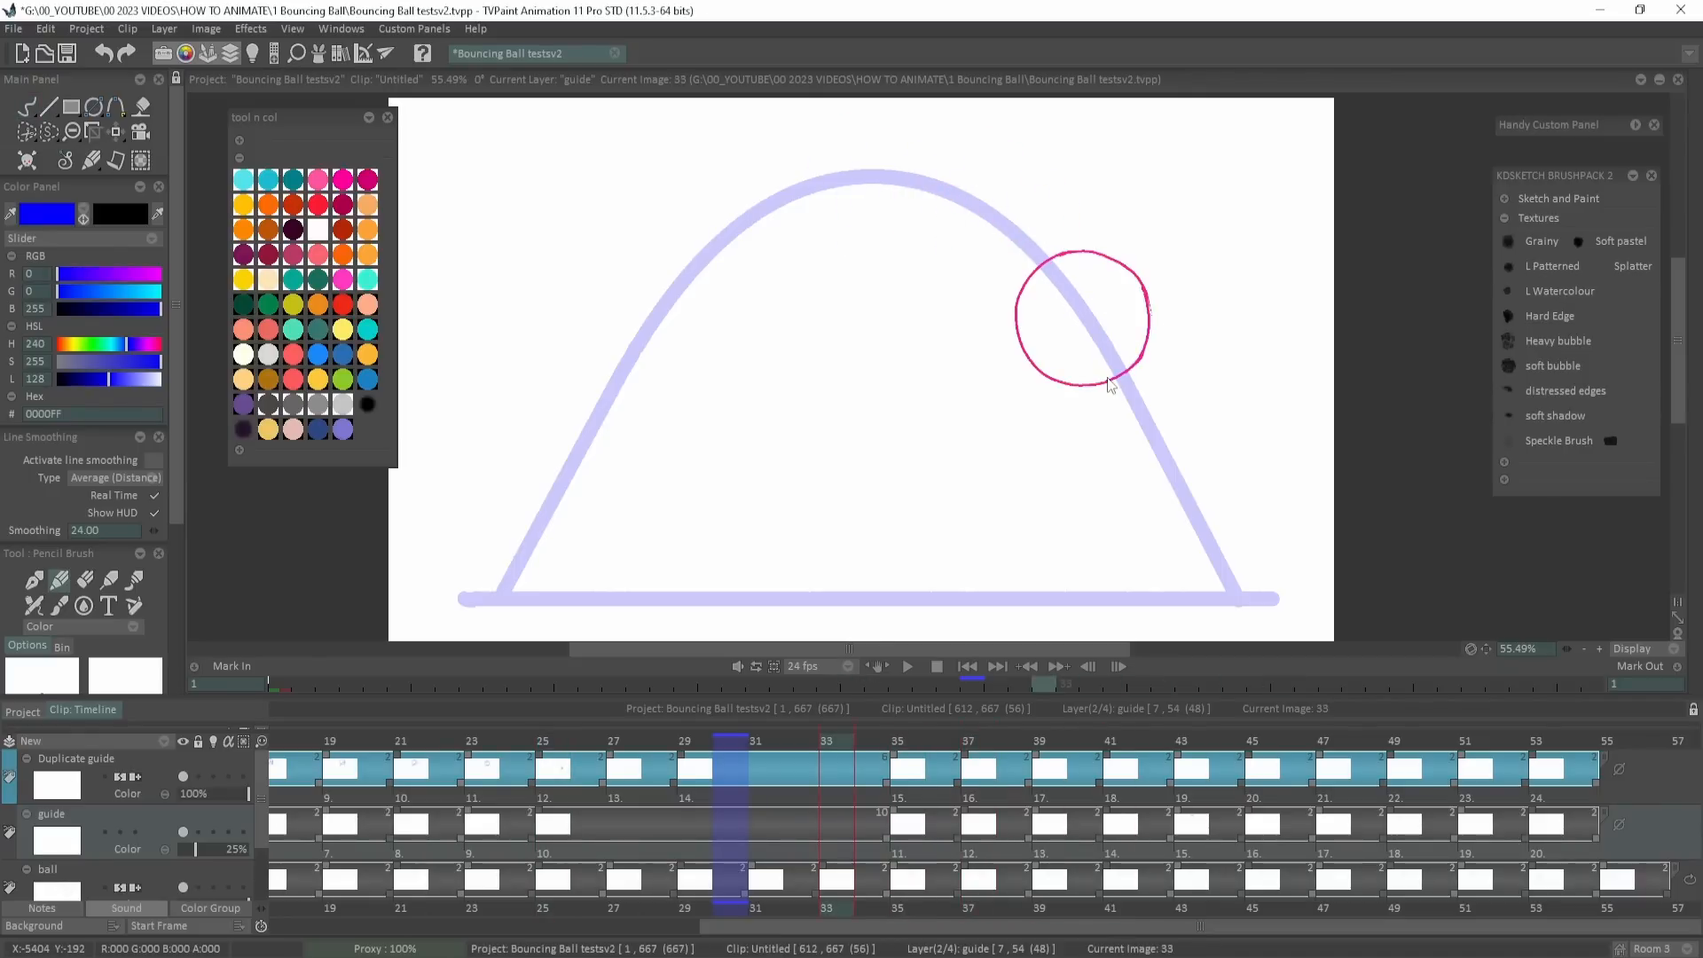
key("Return")
left_click(27, 107)
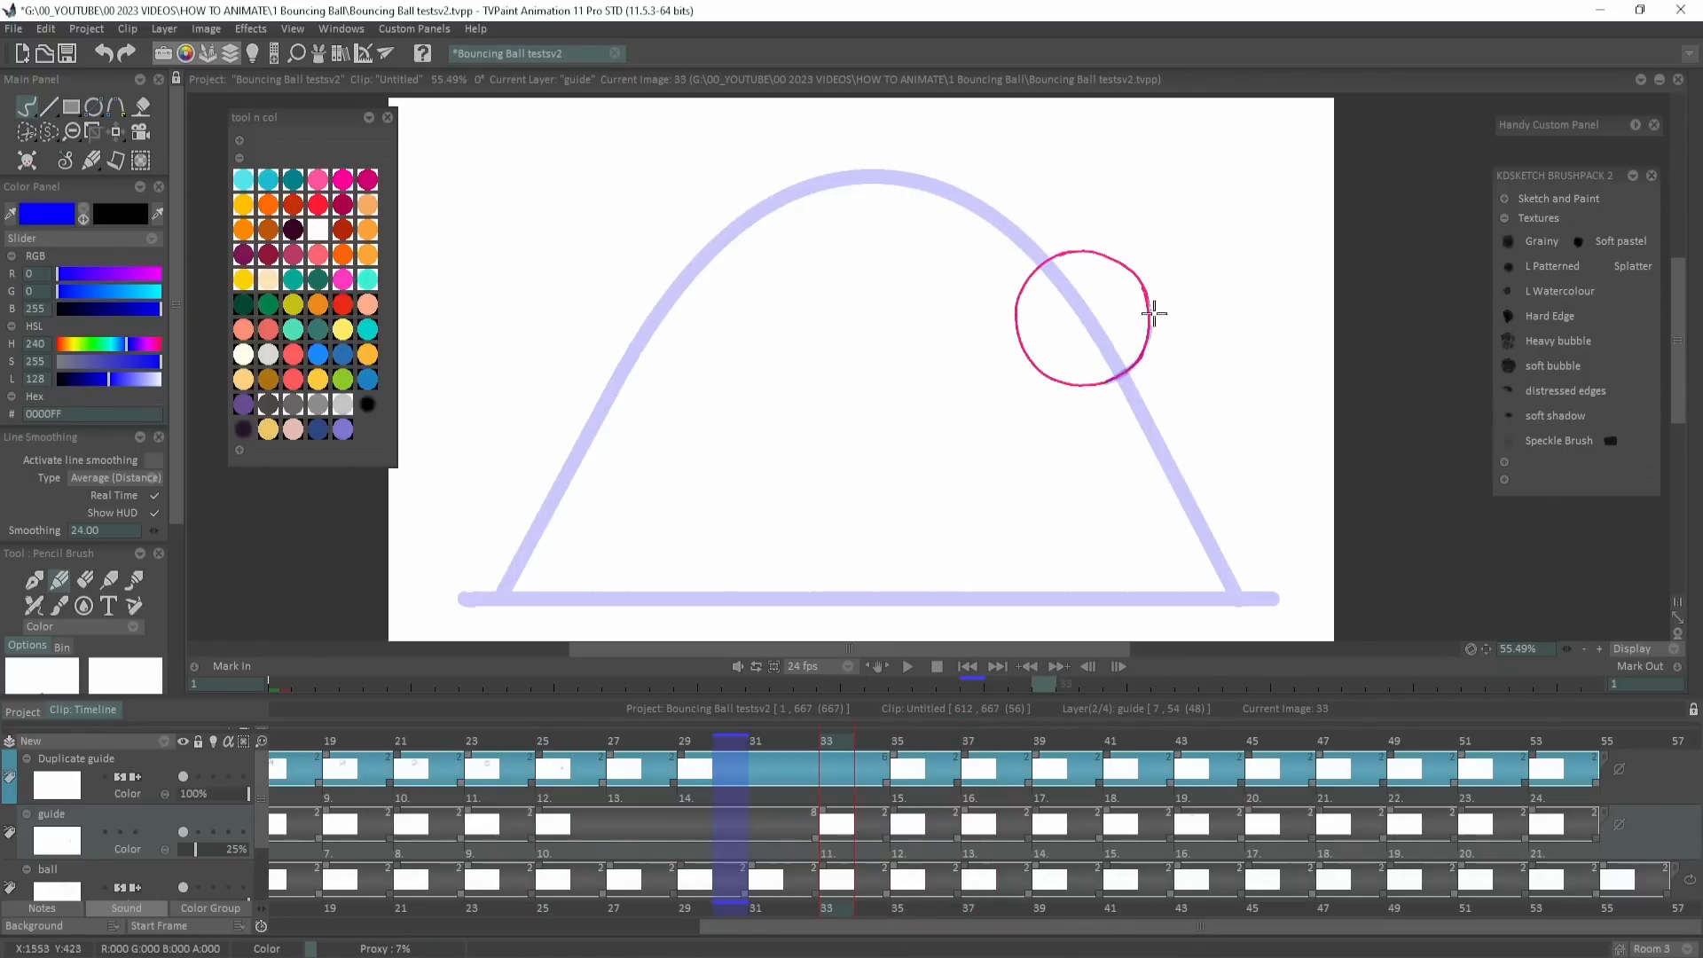
Draw the vertical centre line and curved cross line inside the ball on frames 41 and 43 of the guide layer.
key("Right")
key("Right")
key("Right")
key("Right")
key("Right")
key("Left")
key("Left")
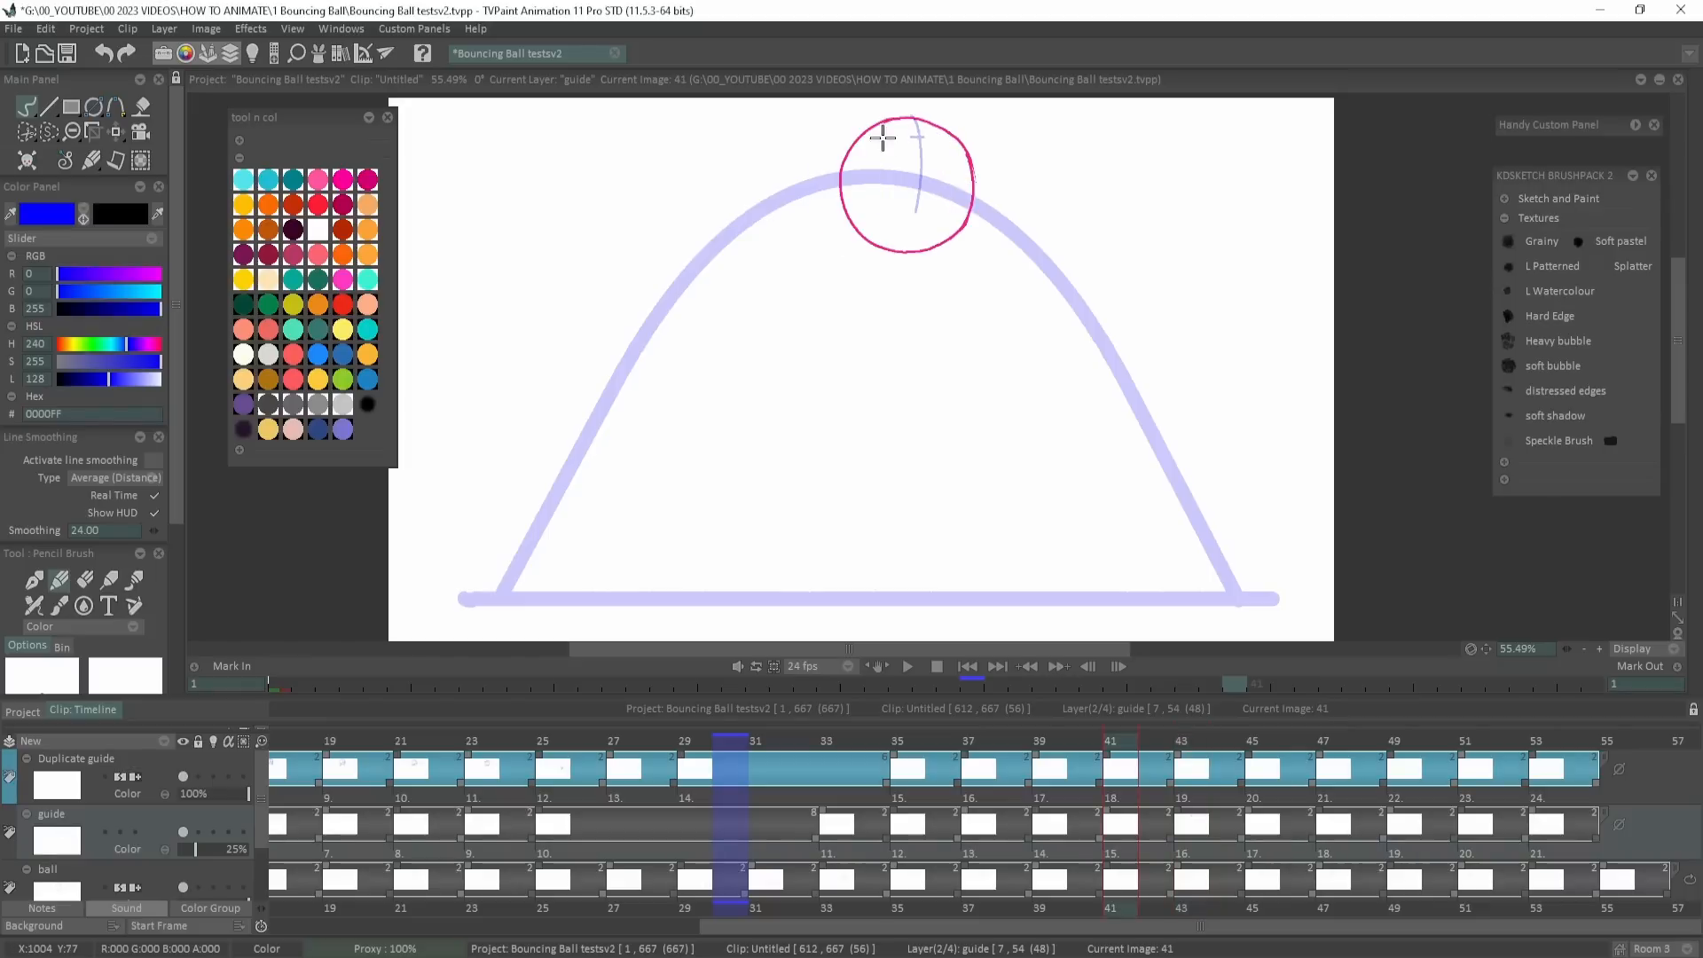
key("Left")
key("Left")
key("Right")
key("Right")
key("Right")
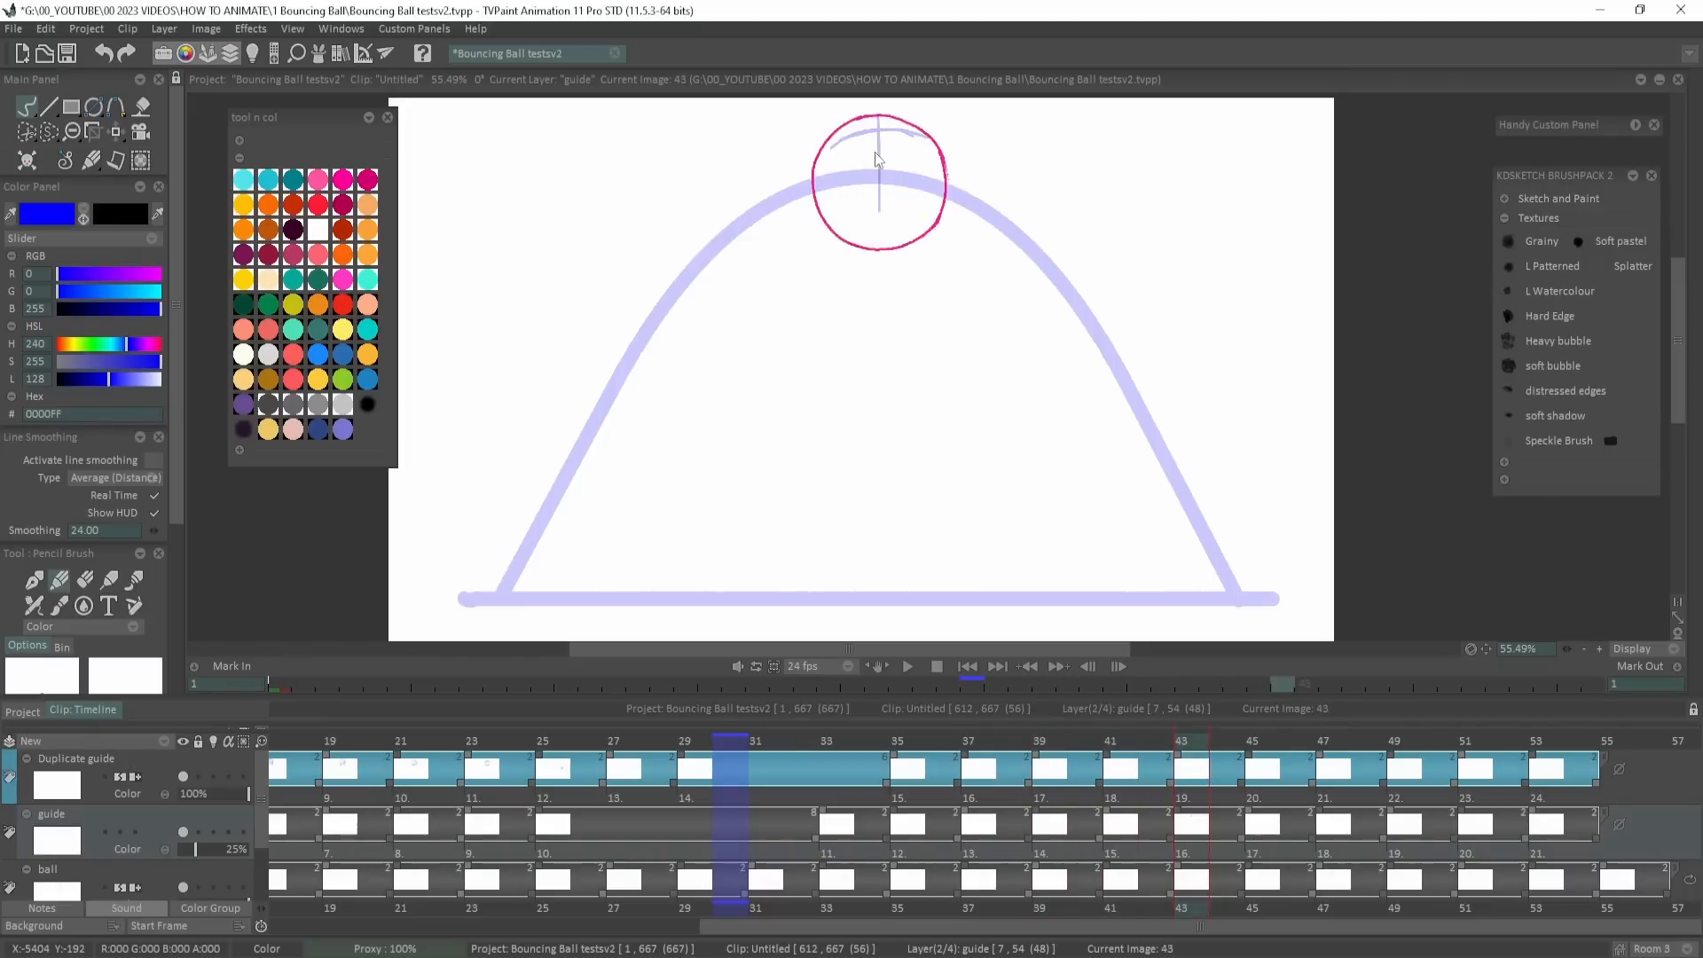
Draw the crossed face construction lines near the ball's lower right edge on frame 35.
key("Left")
key("Left")
key("Left")
key("Left")
key("Left")
key("Left")
key("Left")
key("Left")
key("Left")
key("Left")
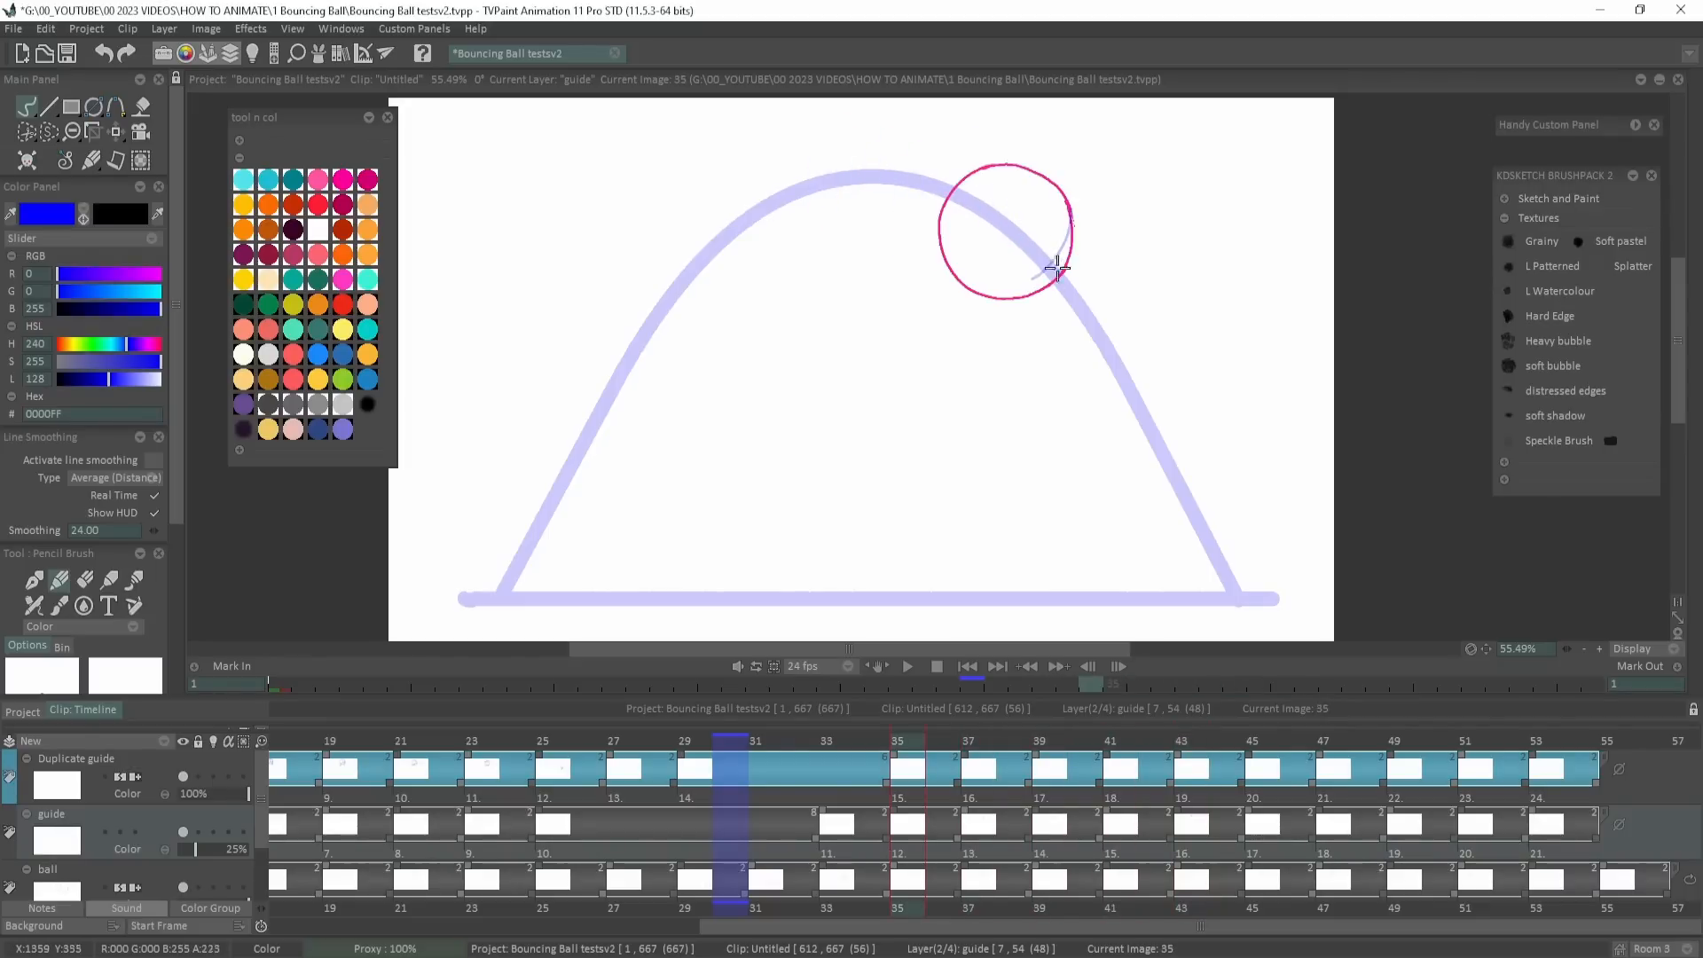
Flip through frames 35 to 43 to check how the face construction lines turn with the ball.
key("Right")
key("Right")
key("Right")
key("Right")
key("Right")
key("Right")
key("Right")
key("Right")
key("Right")
key("Right")
key("Right")
key("Right")
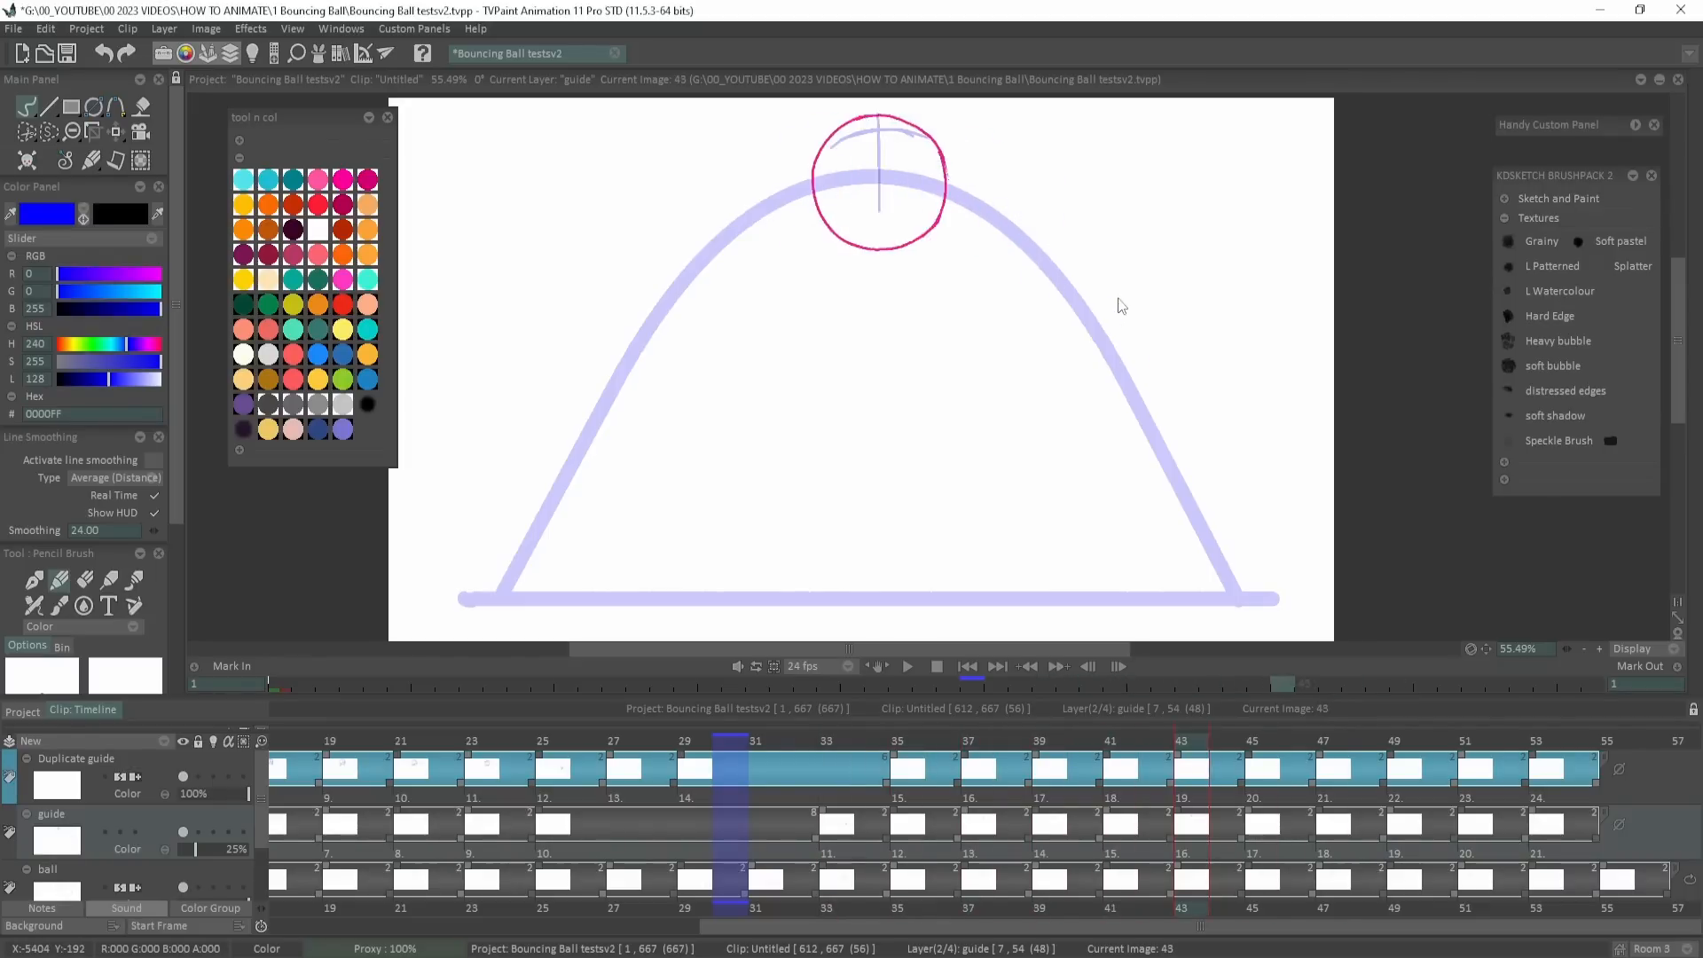
Continue the curved face construction lines on the balls descending the arc from frame 45 to 51, tilting them toward the left.
key("Right")
key("Left")
key("Right")
key("Right")
key("Right")
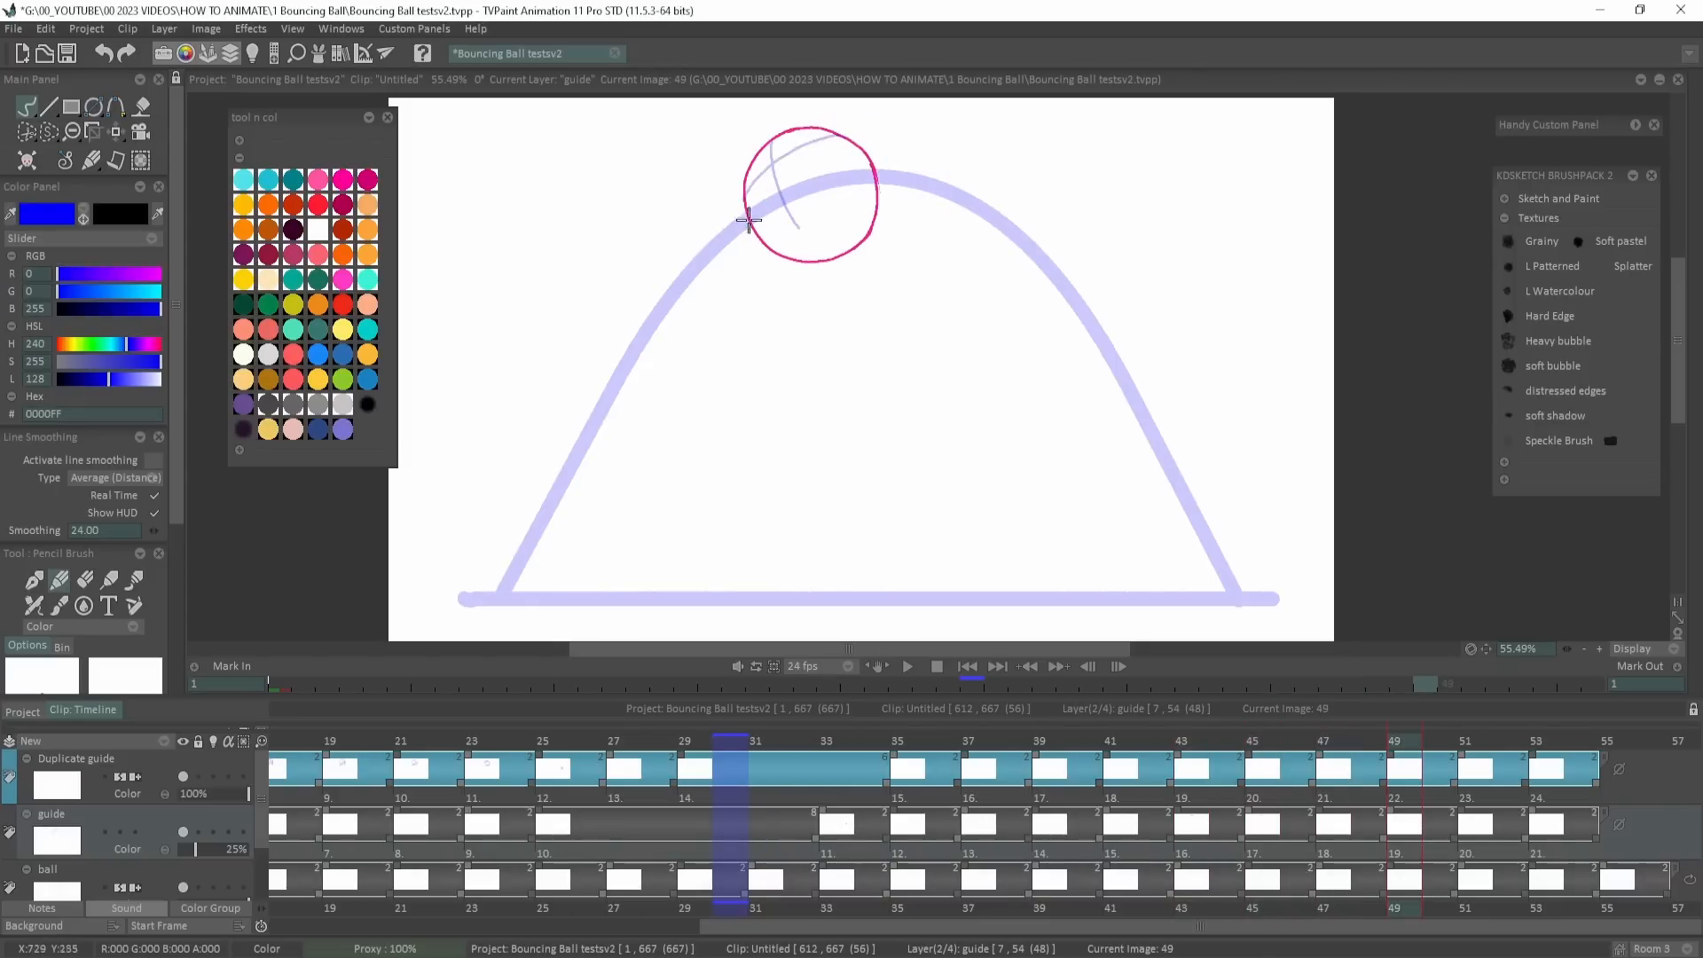
key("Right")
key("Right")
Flip through and play back the return bounce to review the turning of the construction lines up to frame 55.
key("Left")
key("Left")
key("Left")
key("Left")
key("Left")
key("Left")
key("Left")
key("Left")
key("Left")
key("Right")
key("Right")
key("Right")
key("Right")
key("Right")
key("Right")
key("Right")
key("Right")
key("Right")
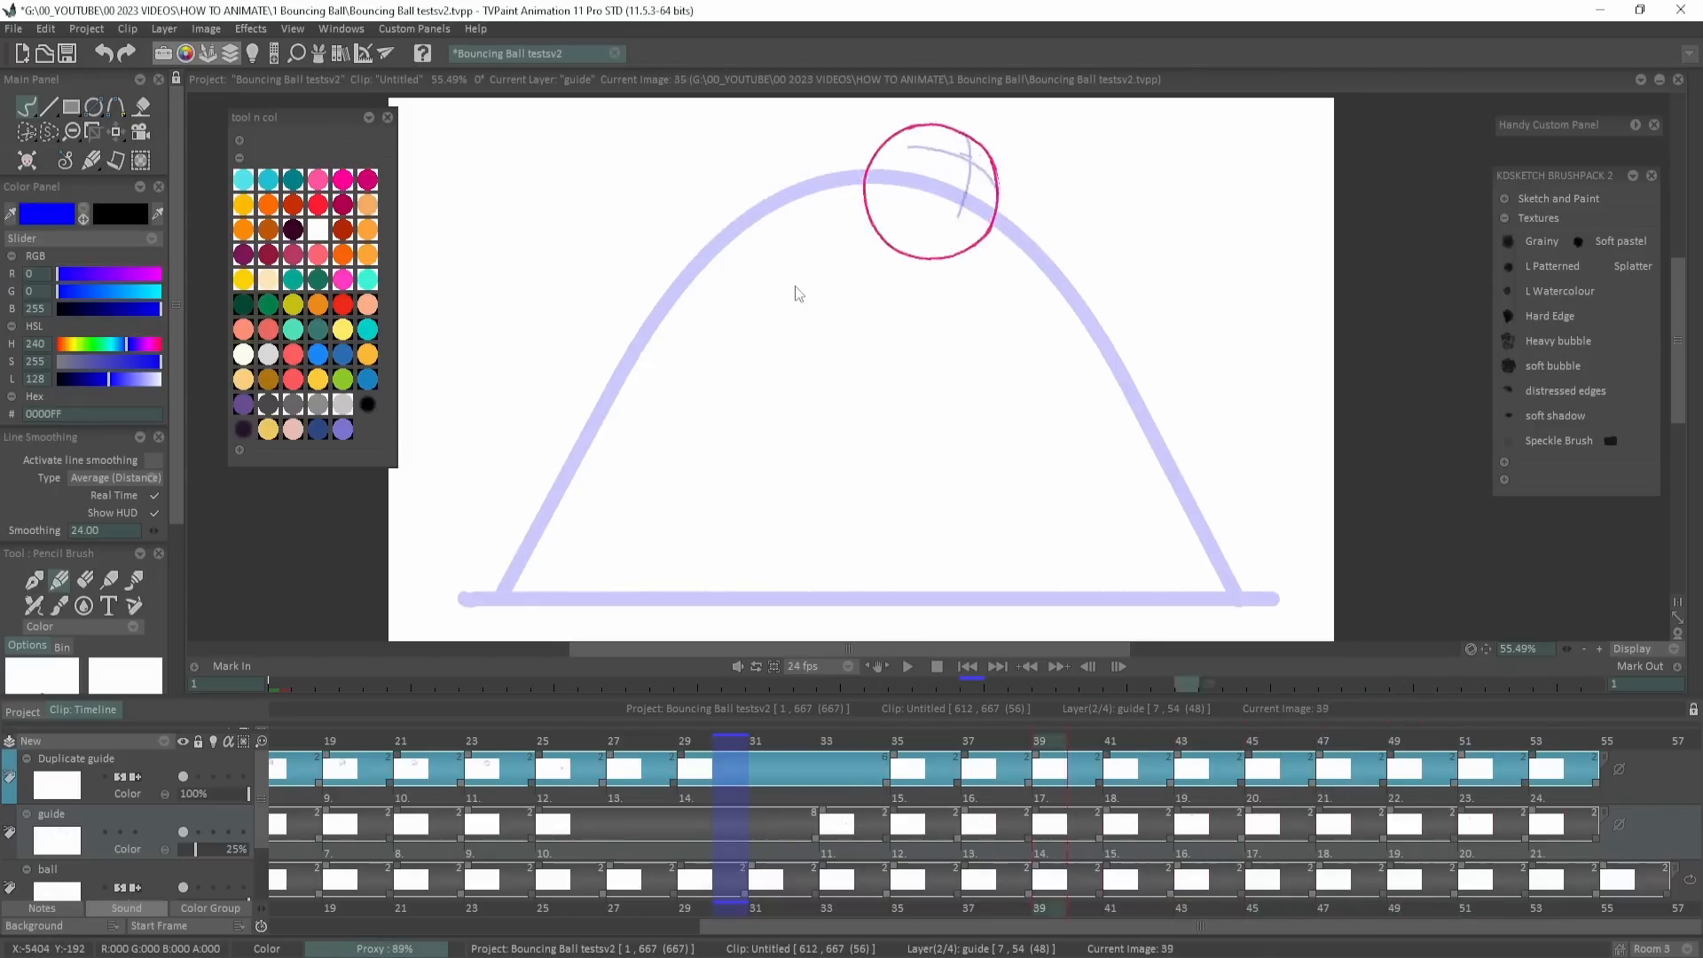
key("Right")
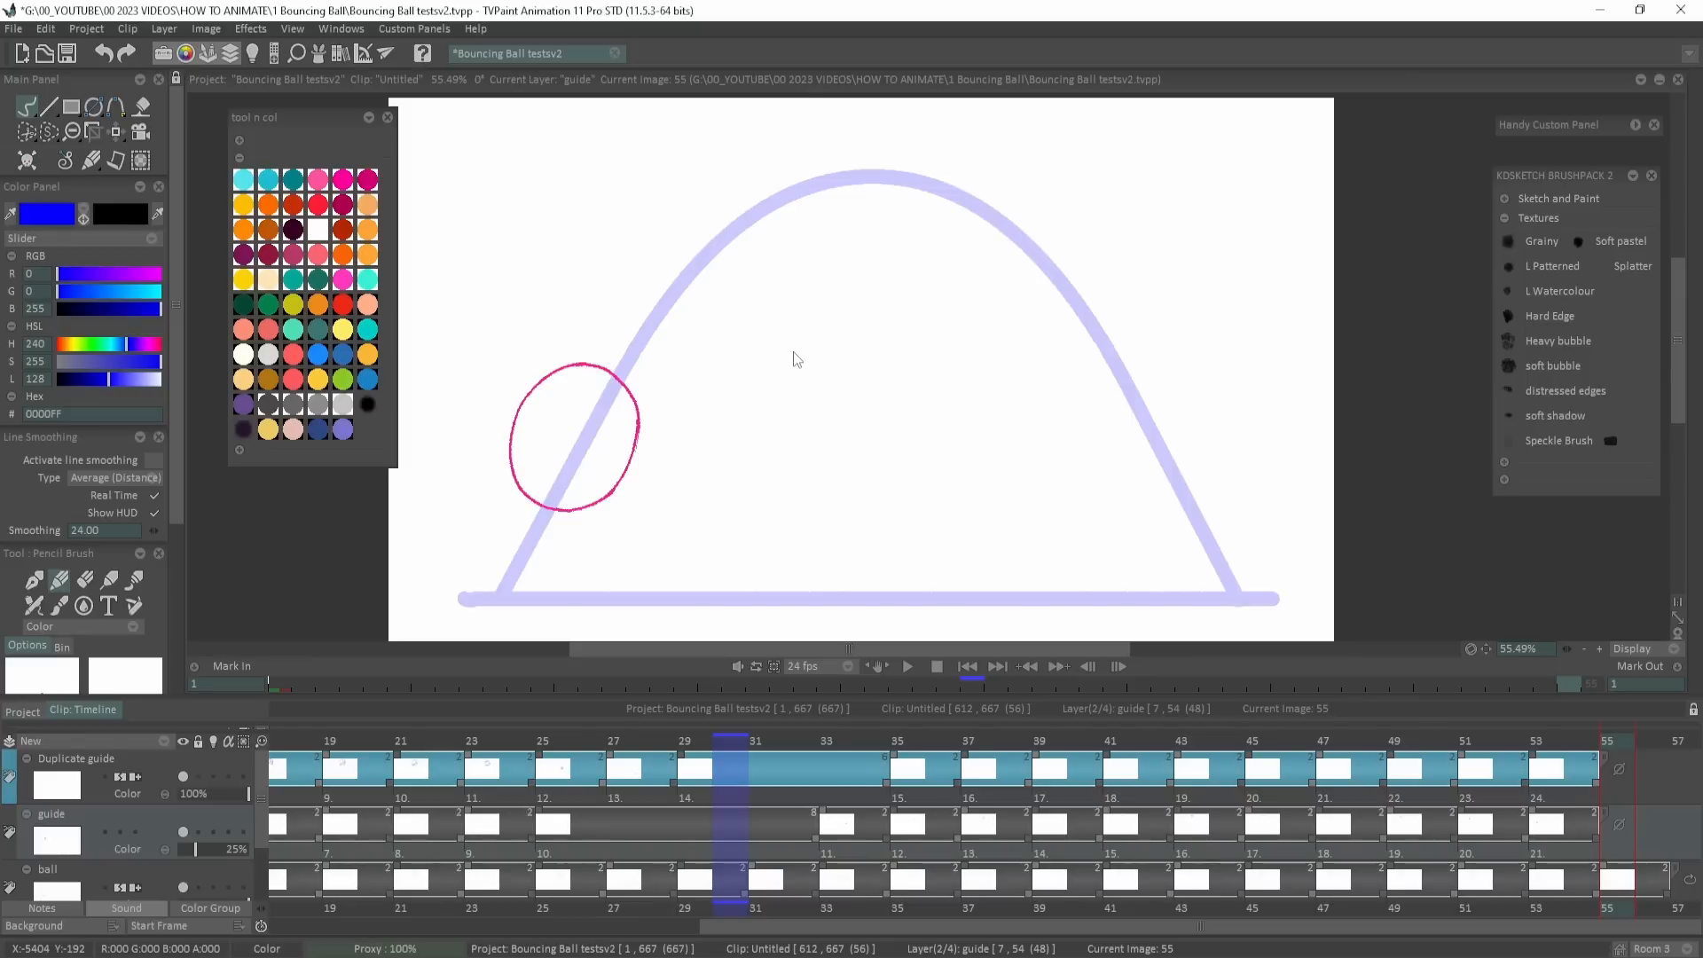
left_click(907, 666)
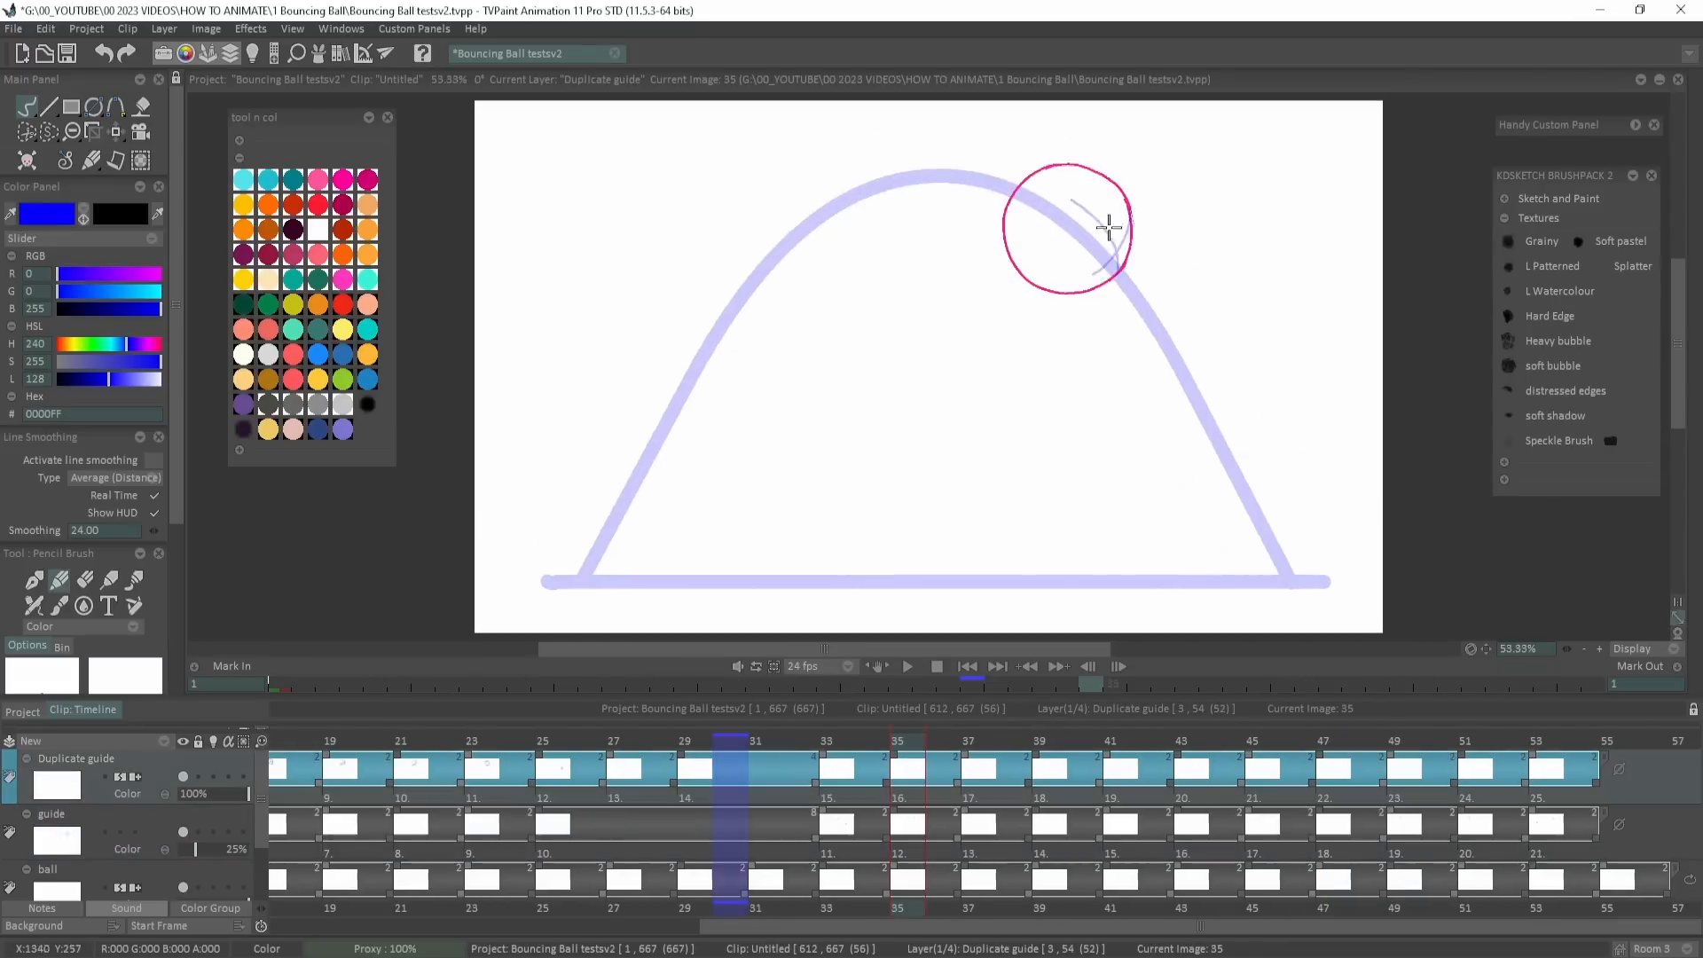
Draw the face outline in blue over the construction lines on frames 33, 35 and 37 of the Duplicate guide layer.
key("Left")
left_click_drag(1190, 349, 1166, 369)
key("Right")
left_click_drag(1105, 213, 1091, 282)
key("Right")
left_click_drag(1018, 163, 1053, 238)
Draw a tilted face oval around the construction lines in the ball's upper right on frame 39.
key("Right")
left_click_drag(1017, 133, 1005, 206)
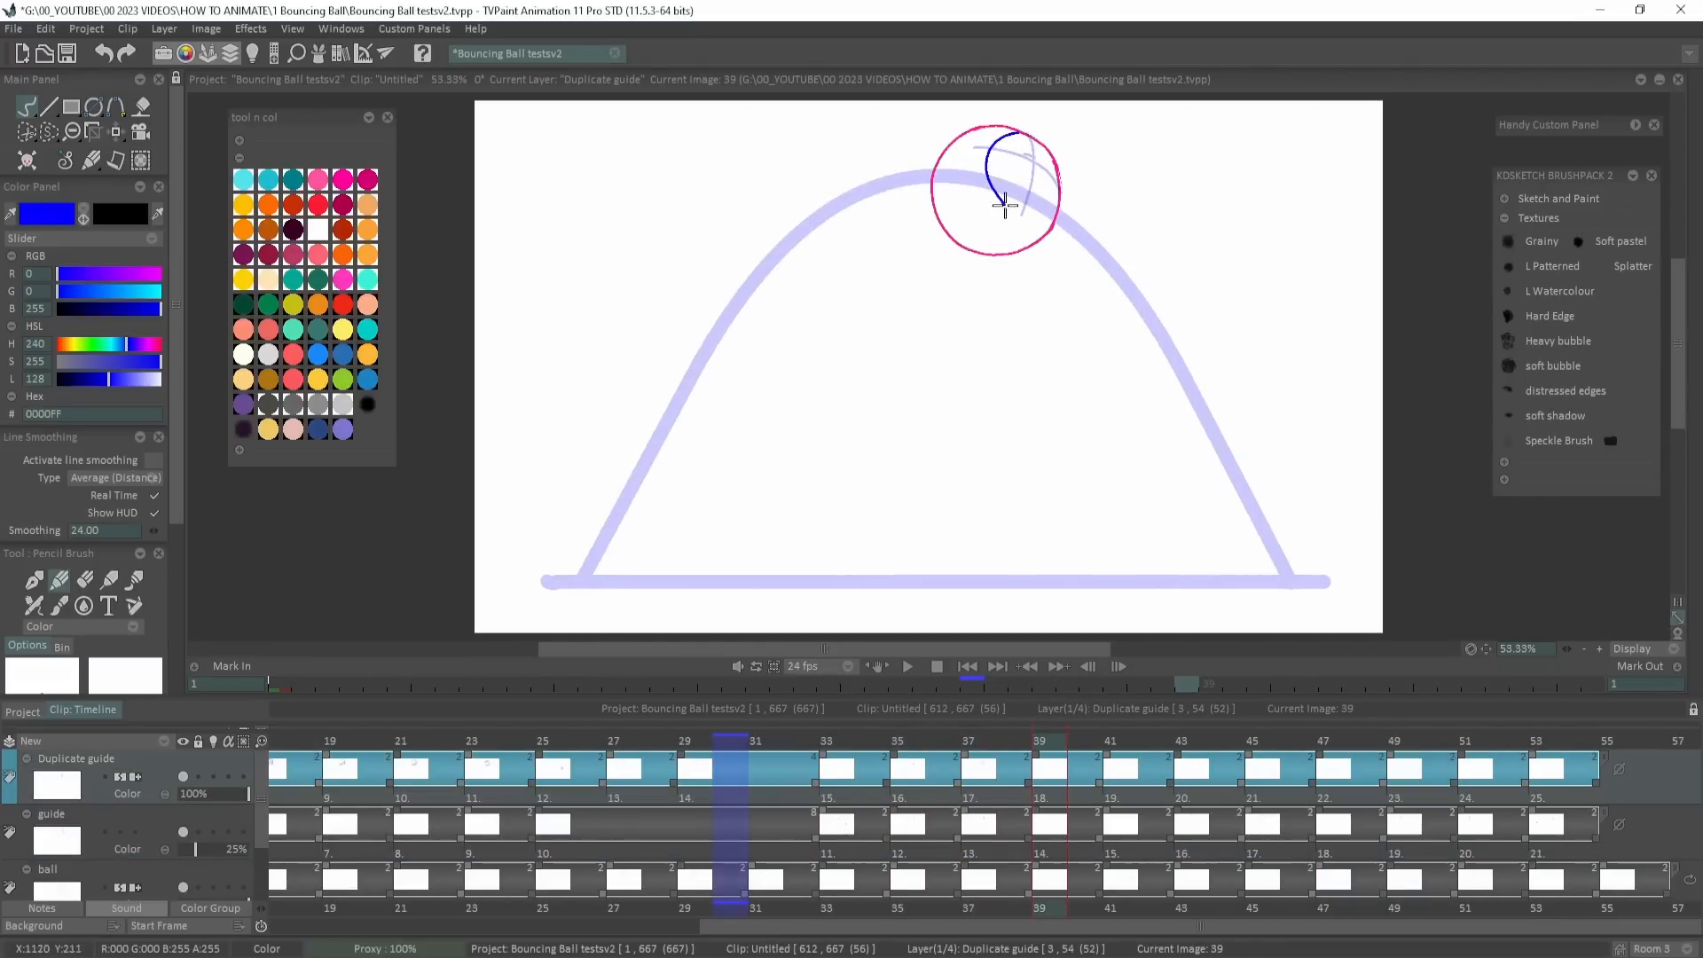
key("ctrl+z")
left_click_drag(981, 147, 980, 168)
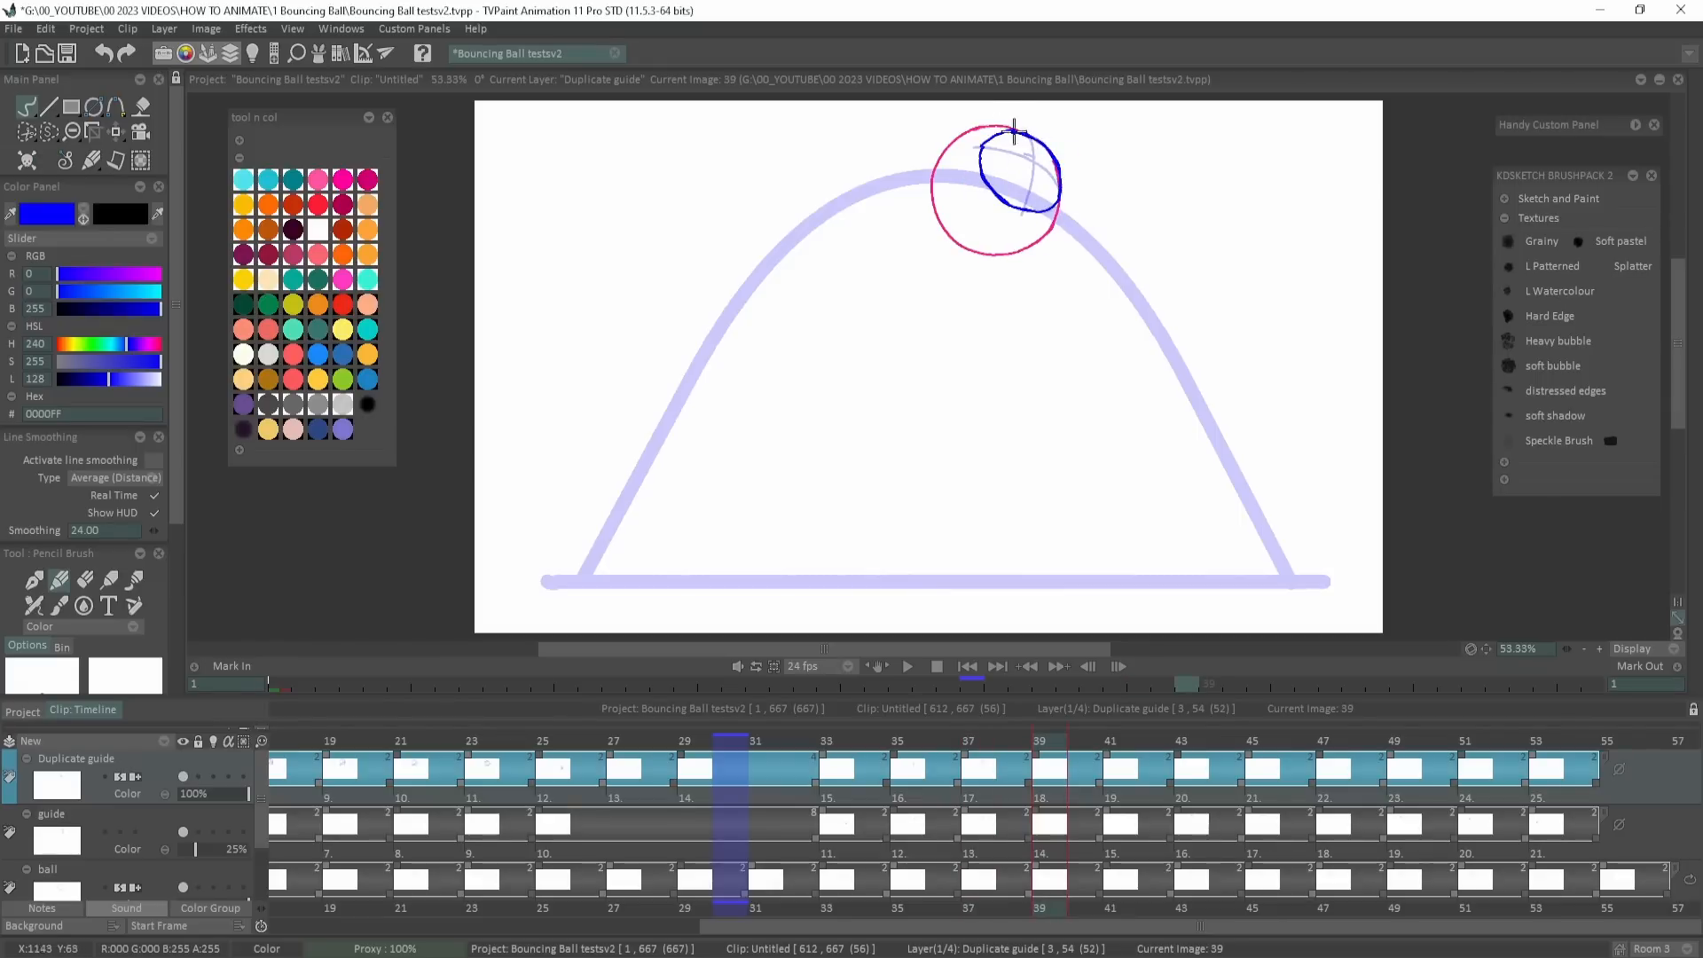
Draw the face oval across the upper part of the ball on frame 41, checking it against frame 39.
key("Right")
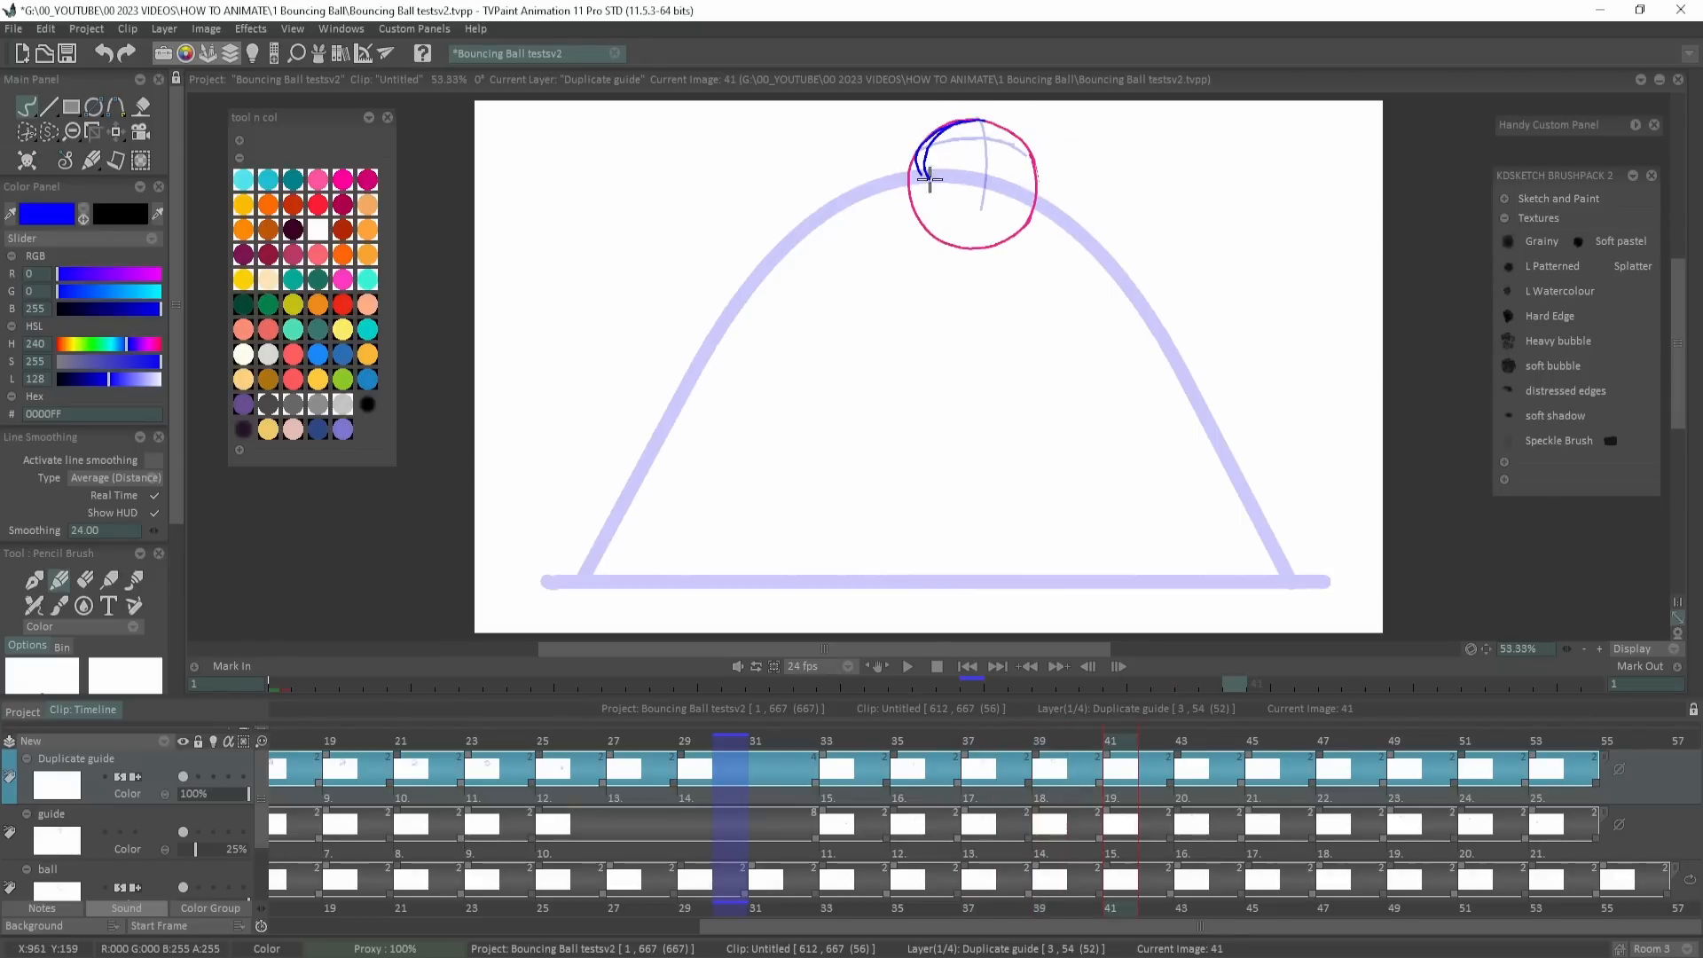
mouse_move(929, 180)
left_mouse_down()
mouse_move(1024, 159)
mouse_move(1011, 134)
mouse_move(1006, 192)
left_mouse_up()
key("Left")
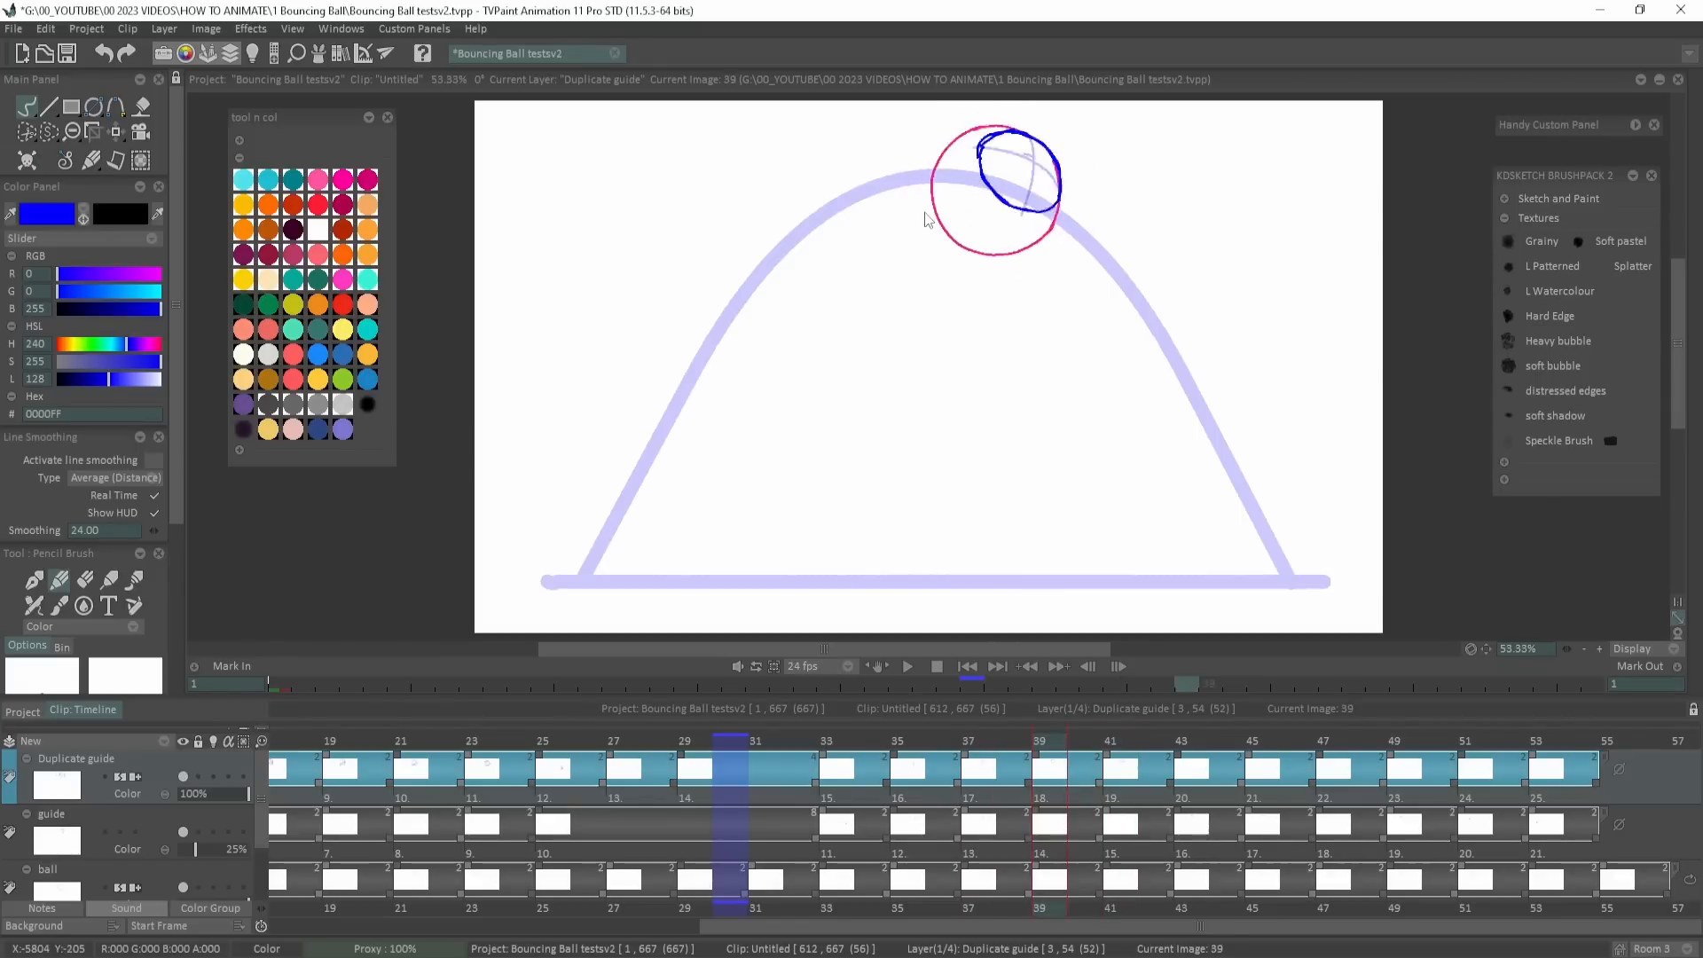
key("Right")
key("Right")
left_click_drag(927, 121, 888, 165)
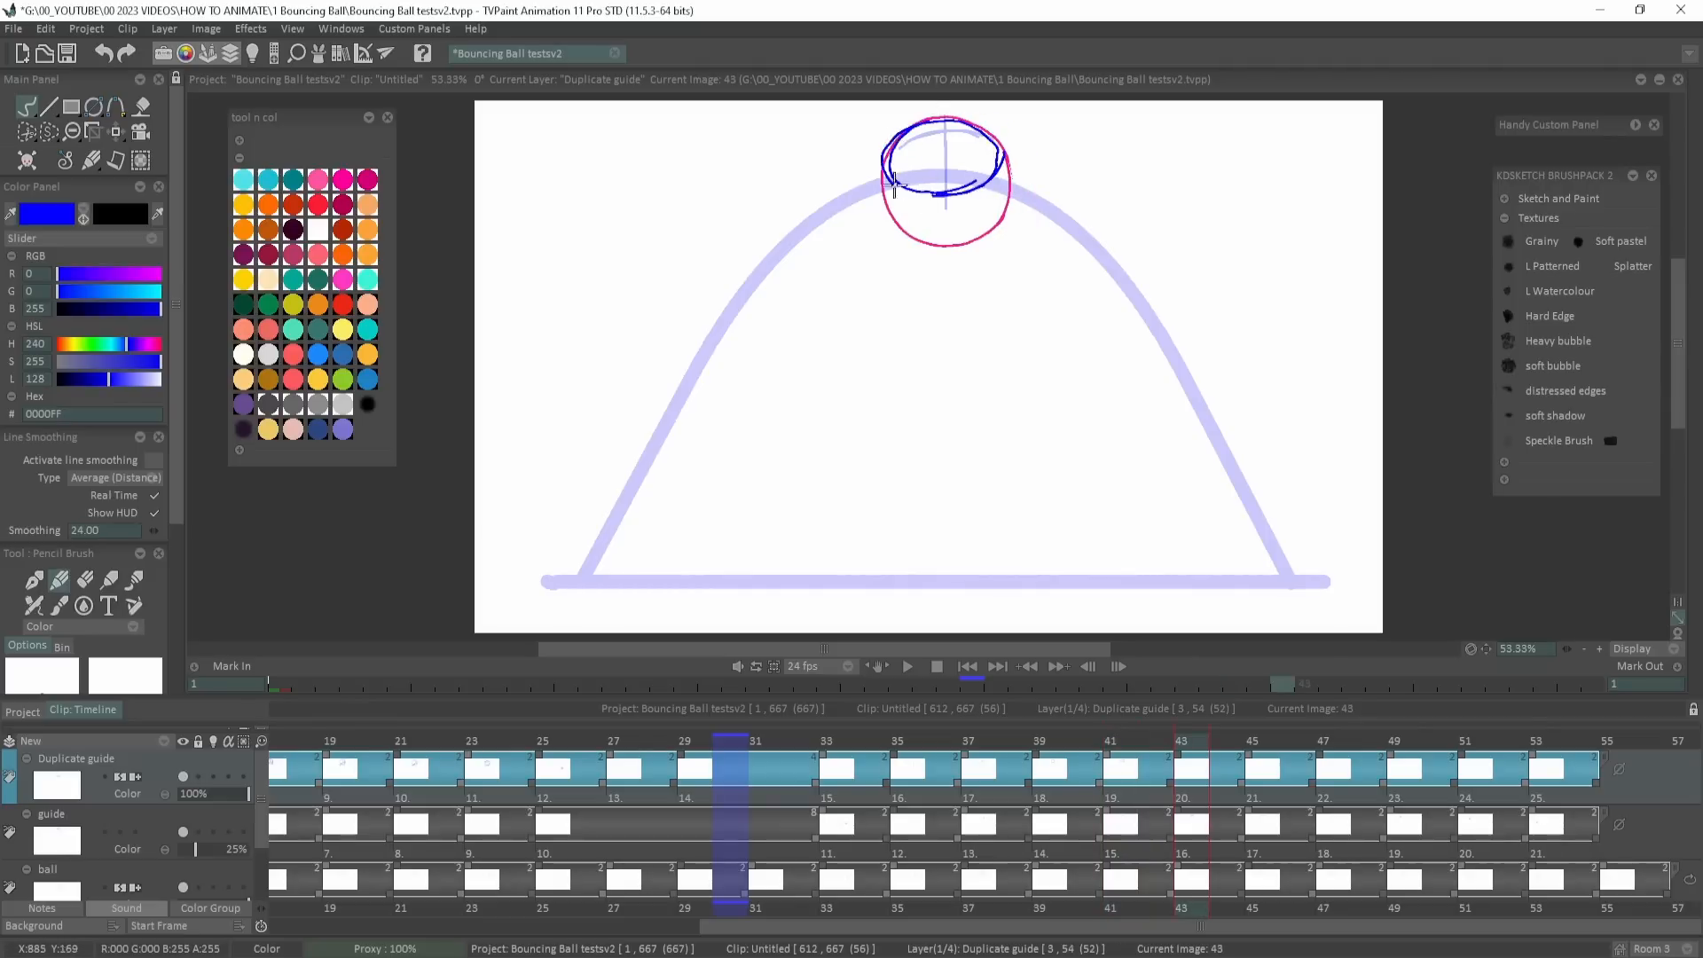
key("Right")
key("Left")
key("BackSpace")
Draw a clean face oval centred in the upper part of the ball on frame 43.
key("Left")
key("Right")
left_click_drag(931, 121, 955, 187)
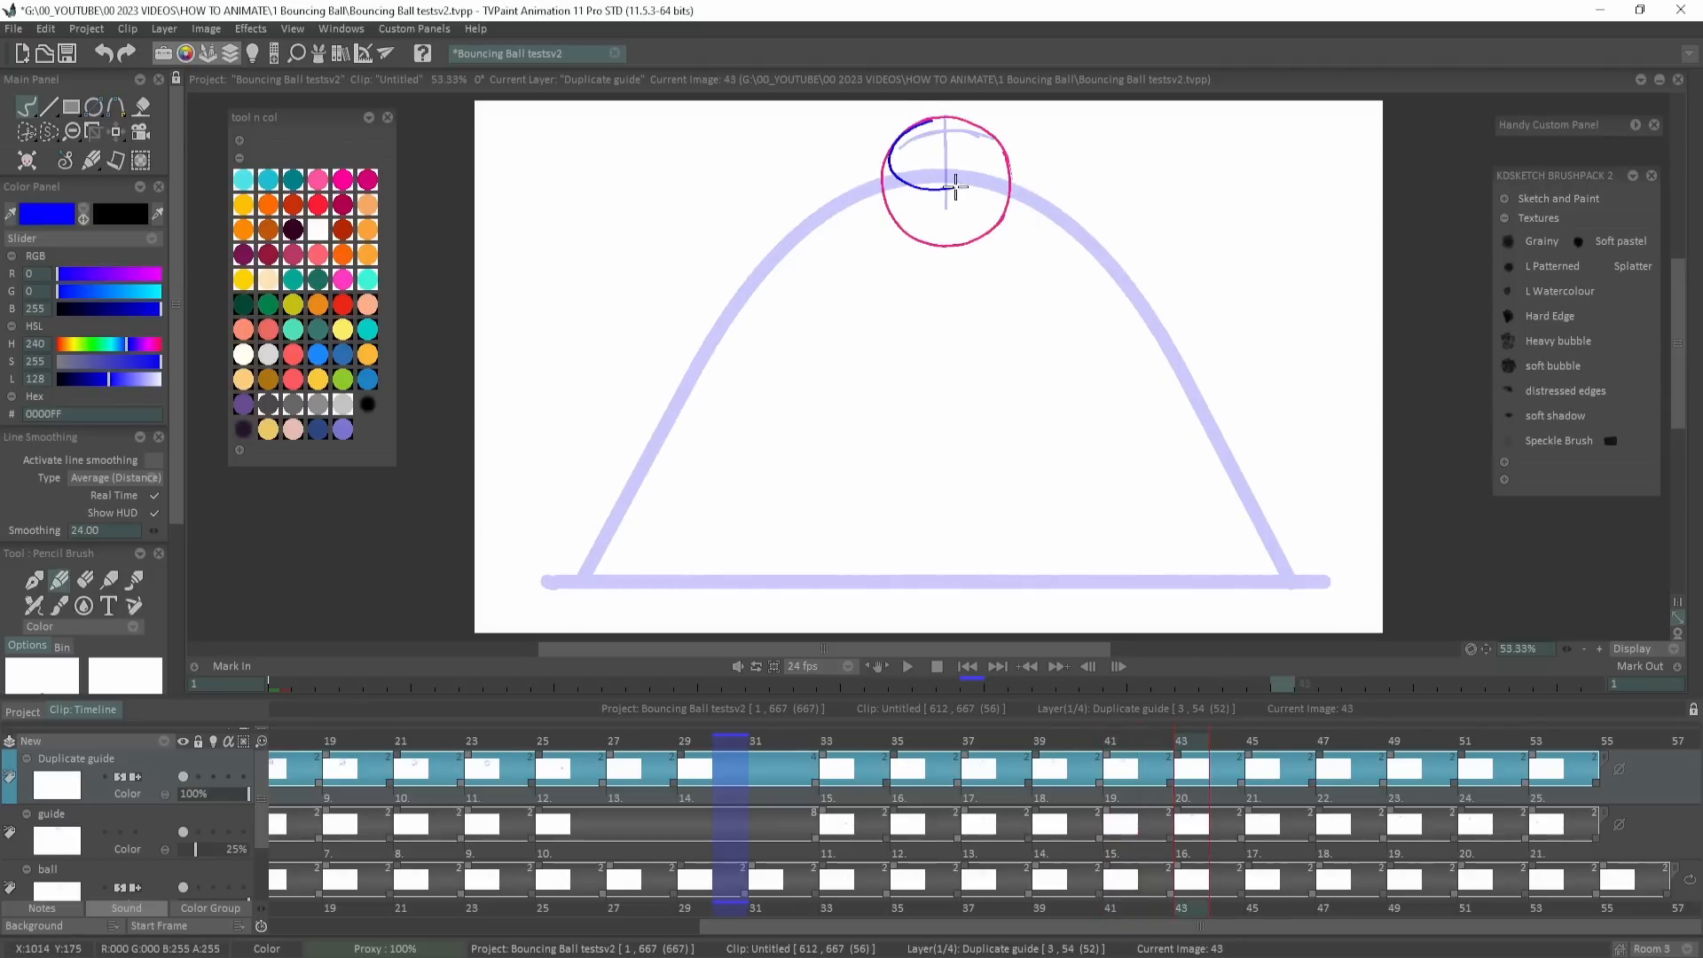
key("Left")
key("Right")
Draw face ovals leaning toward the left in the upper part of the balls on frames 45 and 47.
key("Right")
left_click_drag(889, 132, 903, 192)
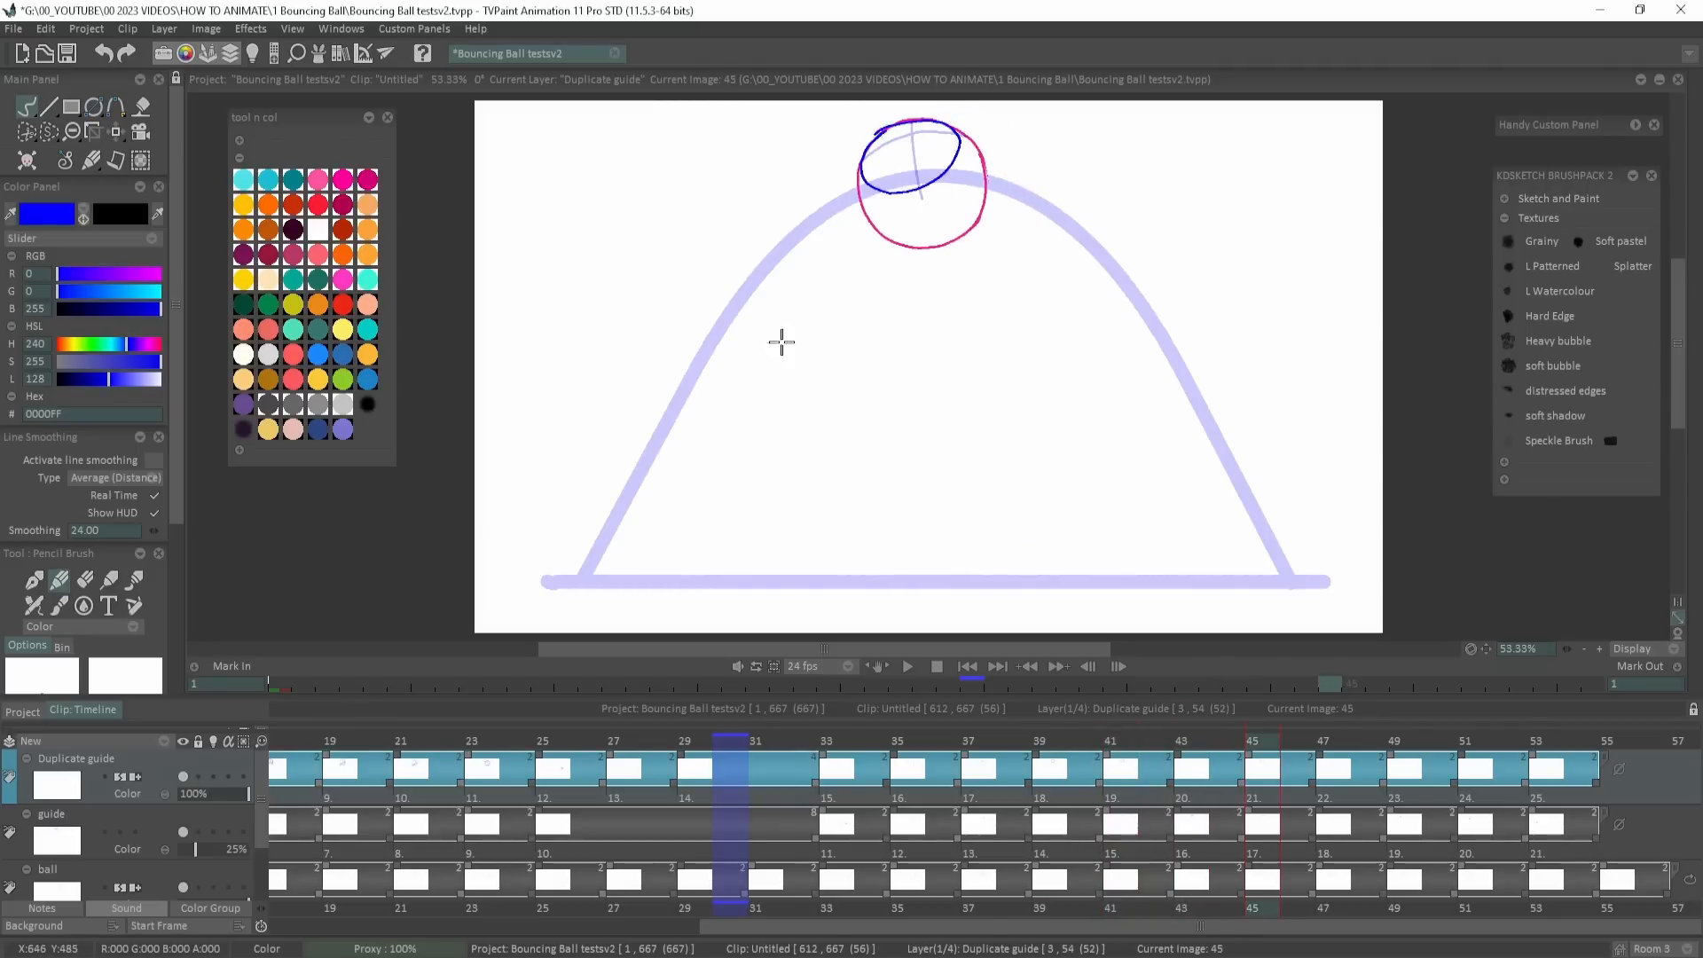
key("Right")
left_click_drag(871, 129, 839, 166)
key("Left")
key("Right")
Draw the narrowing face ovals along the left side of the balls on frames 49 to 53.
key("Right")
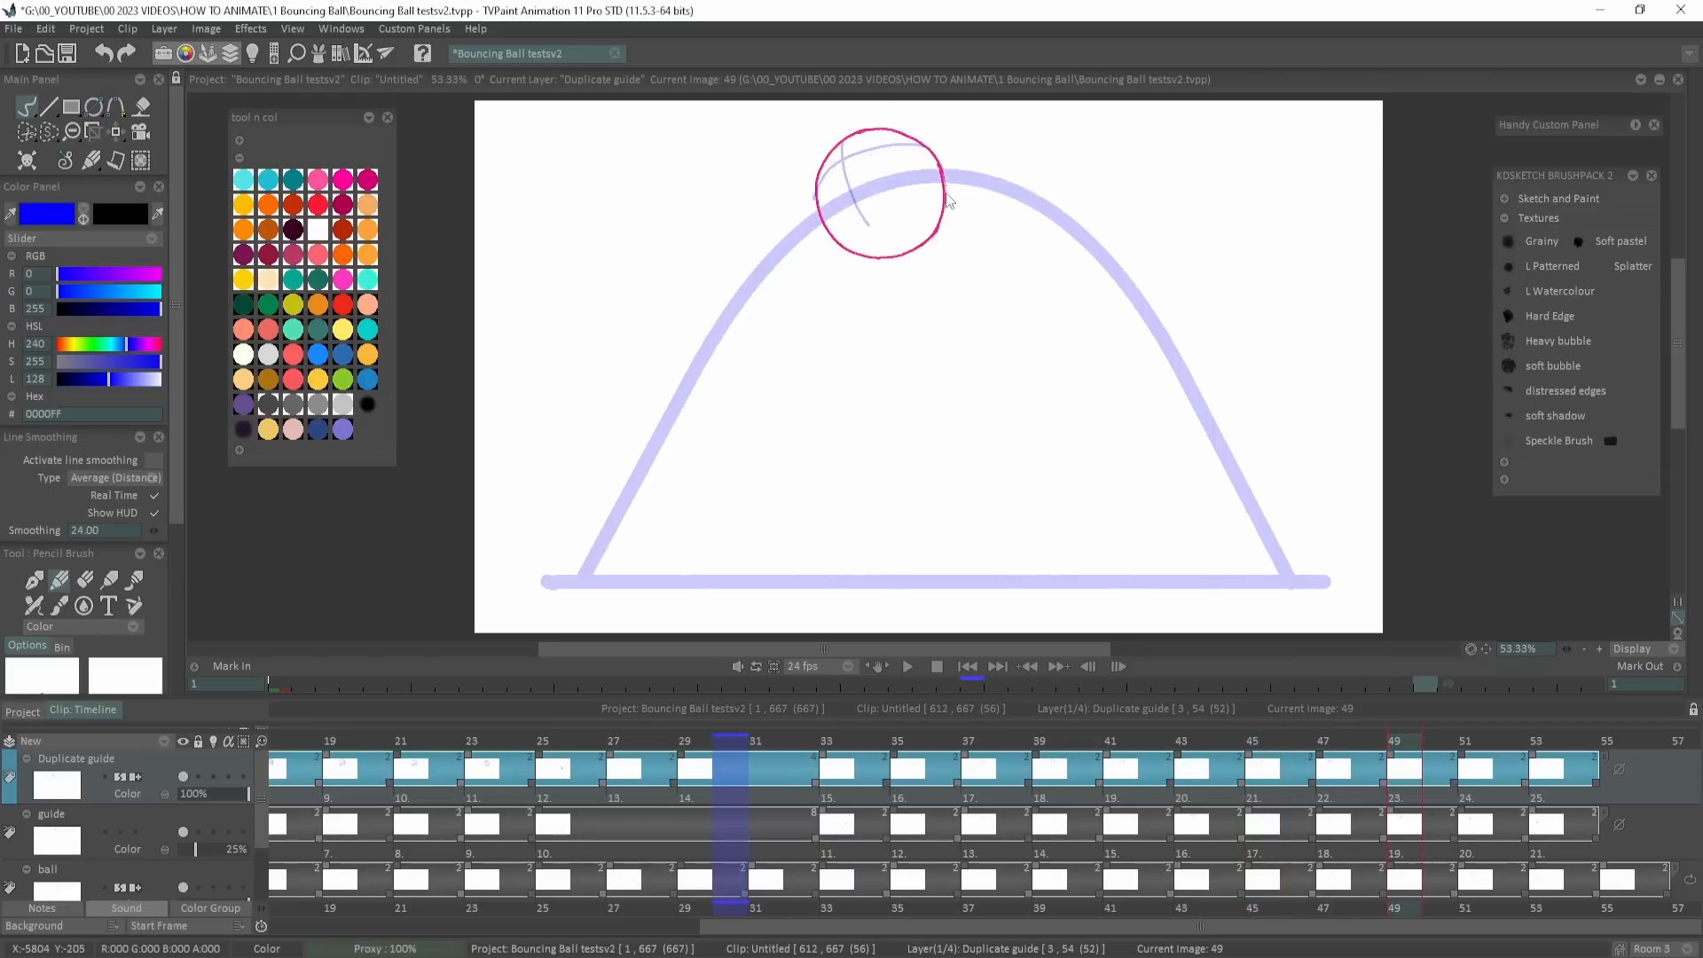
key("Left")
key("Right")
key("Right")
left_click_drag(768, 209, 781, 254)
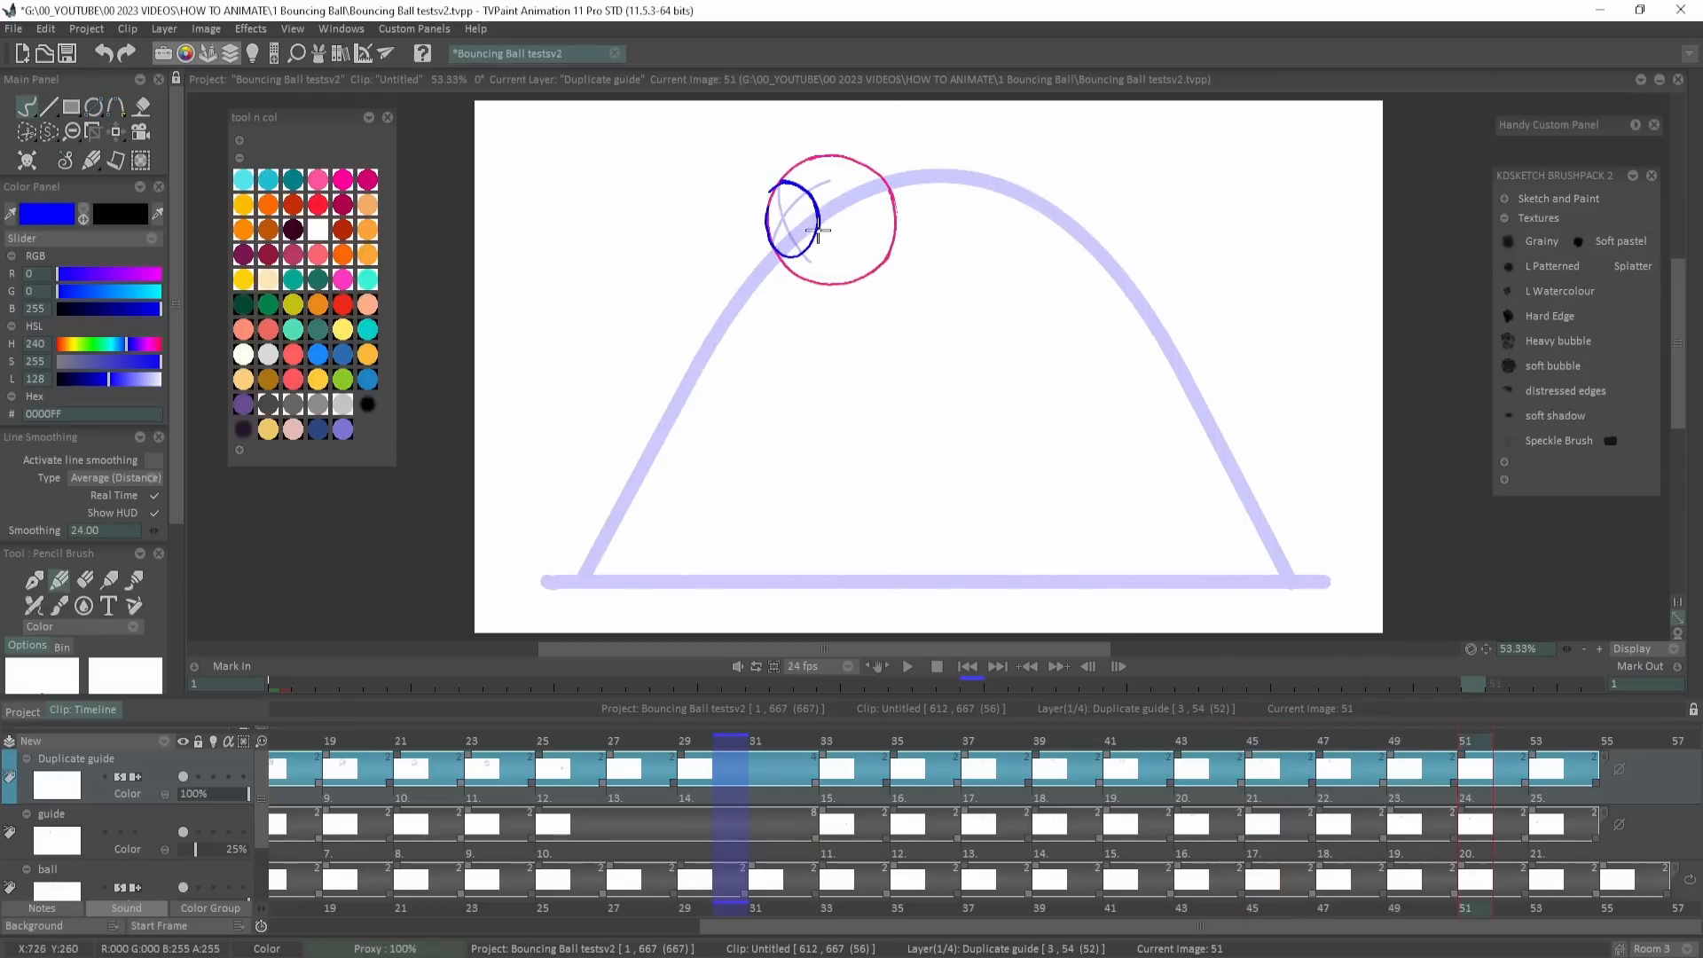
key("Right")
key("Right")
left_click_drag(679, 301, 716, 360)
key("Return")
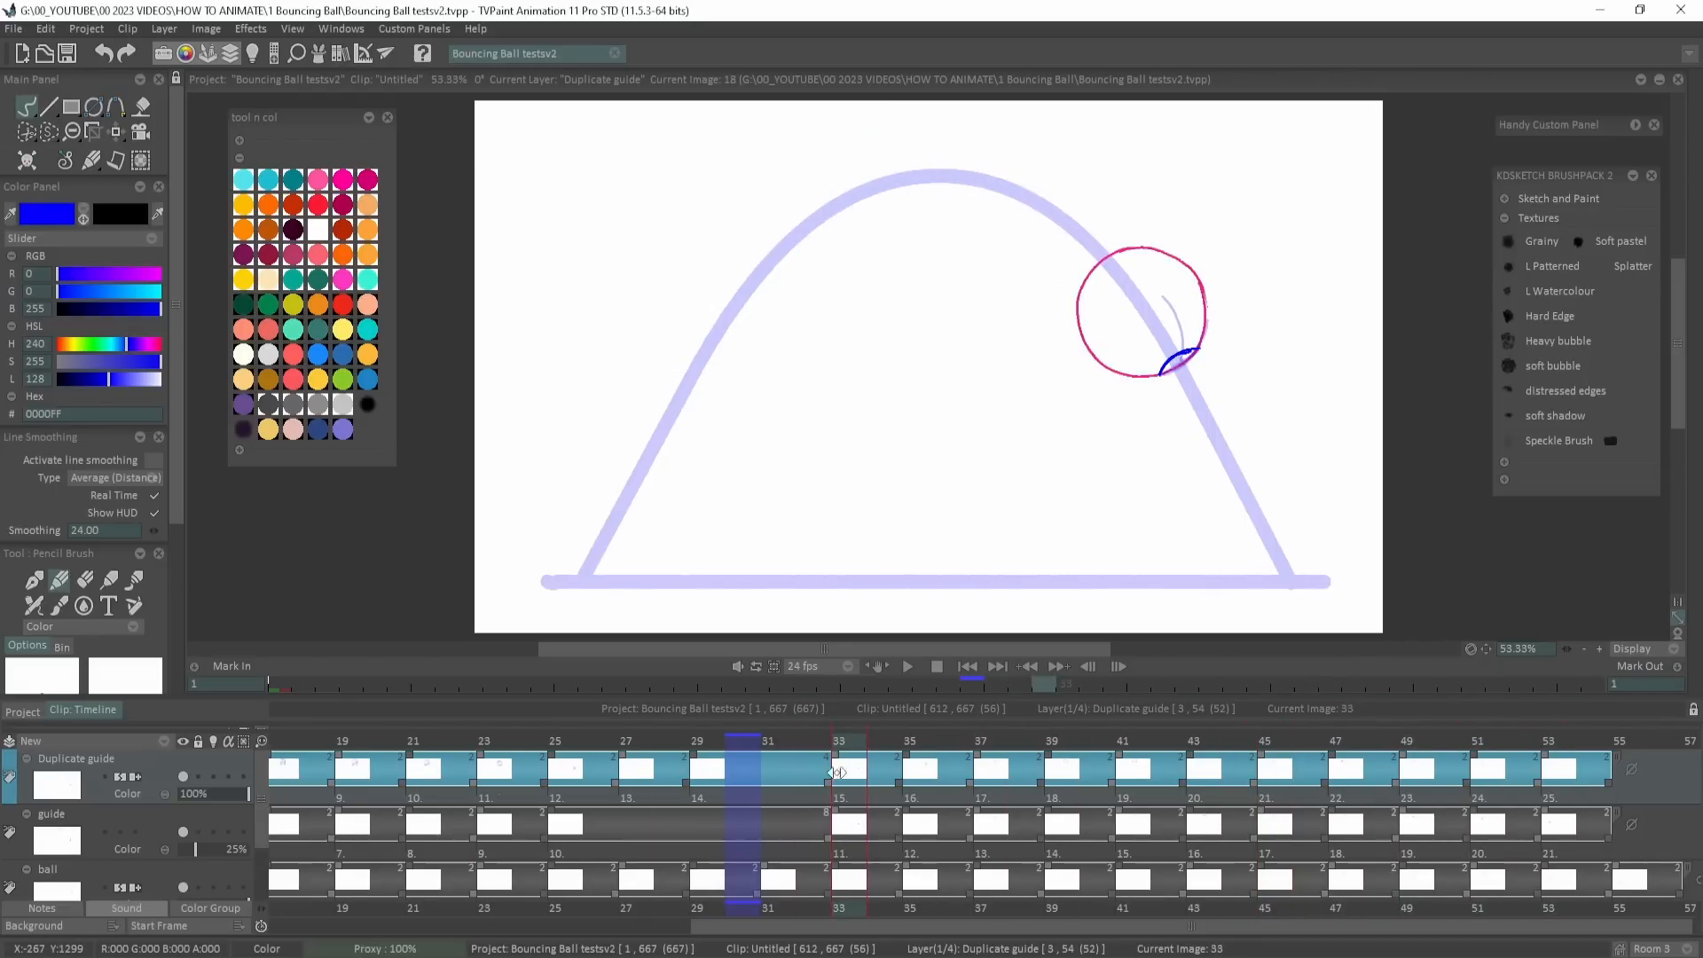
Draw two small pointed shapes on the lower left and lower right edge of the ball on frame 41.
left_click(1082, 752)
key("Right")
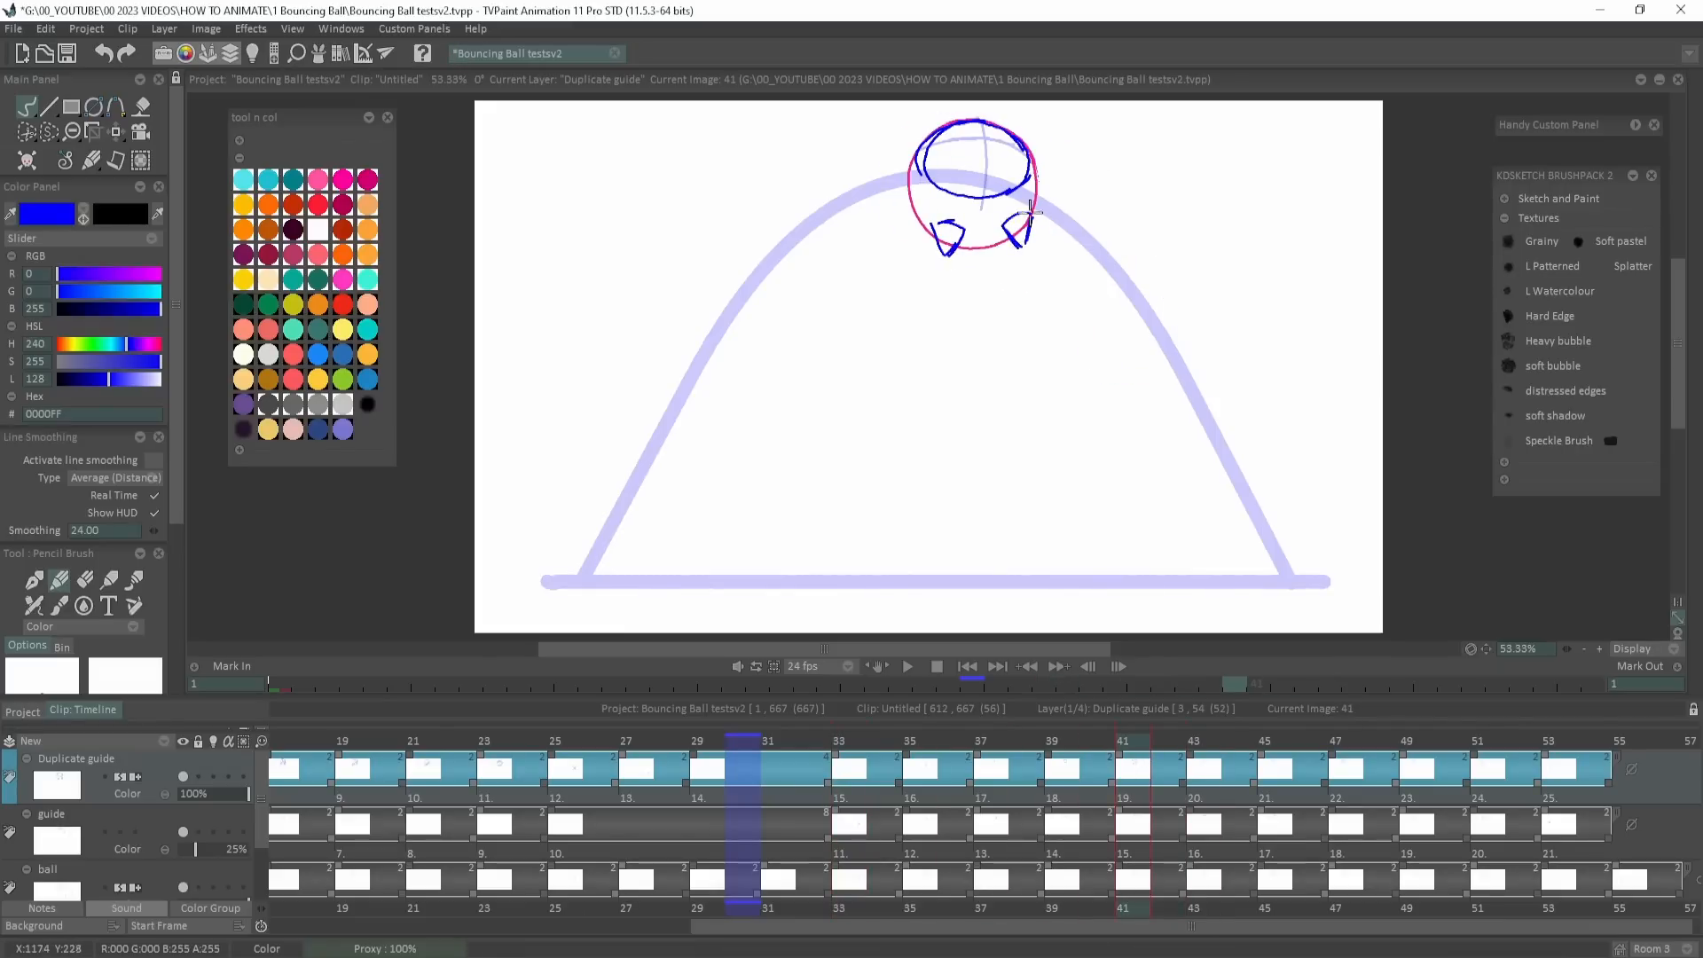
key("Left")
key("Left")
key("Right")
key("Right")
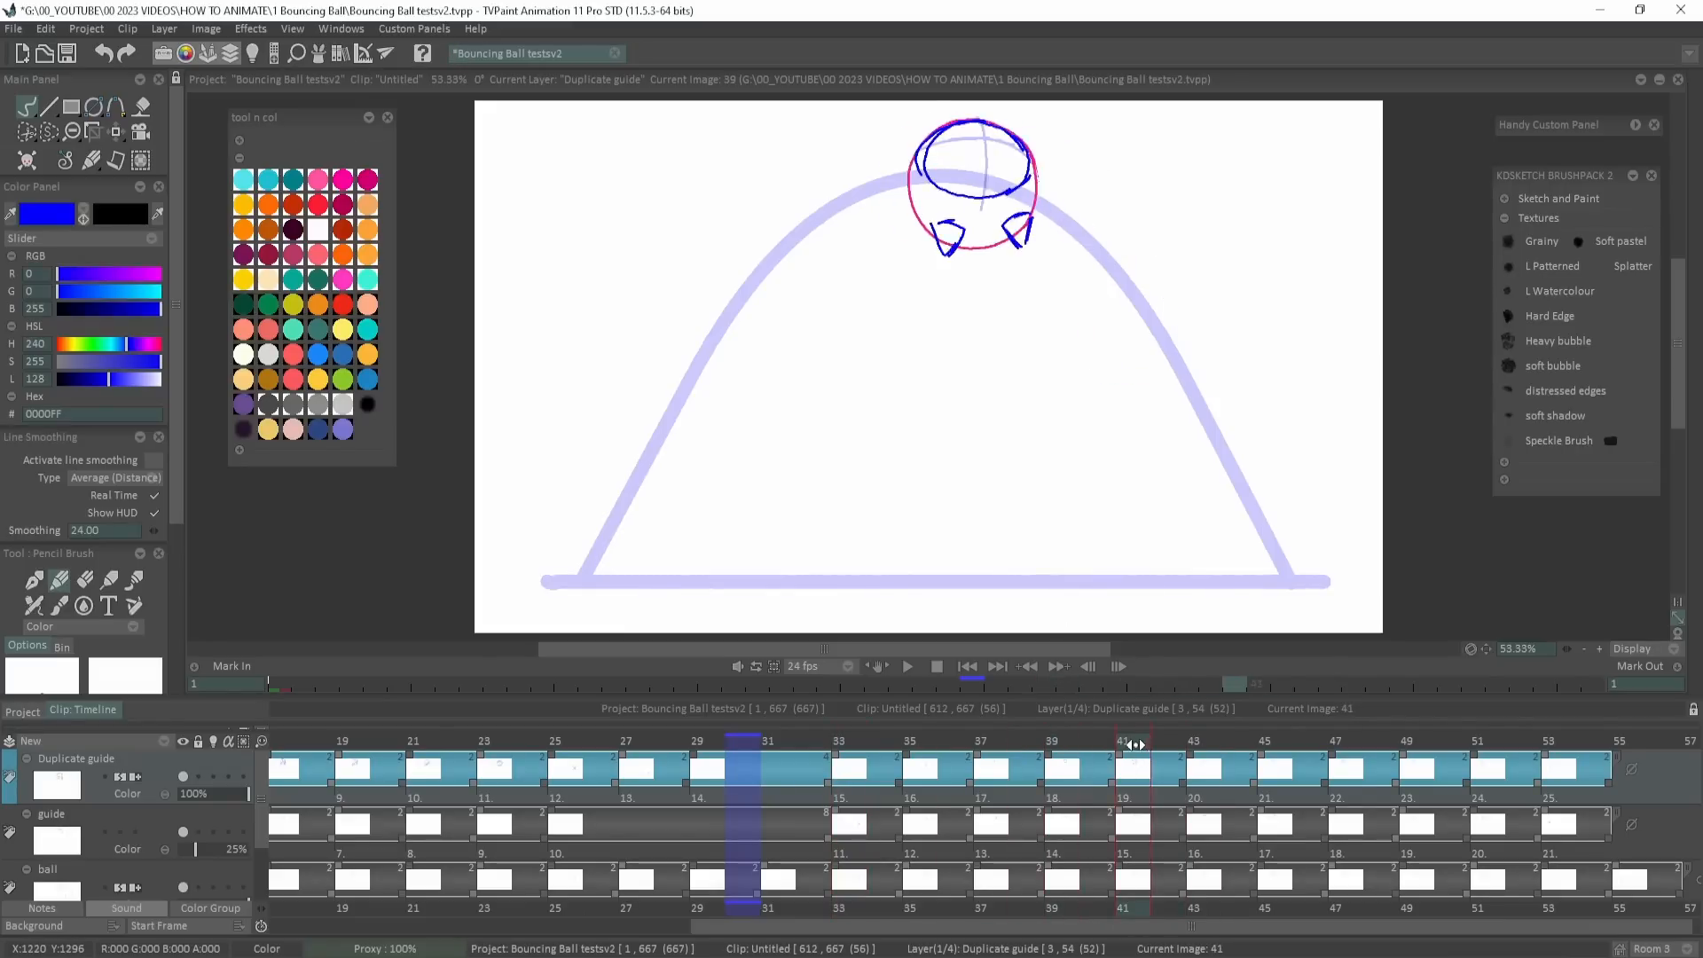
Draw two small circles below the face oval on the lower part of the ball on frame 39.
key("Left")
key("Left")
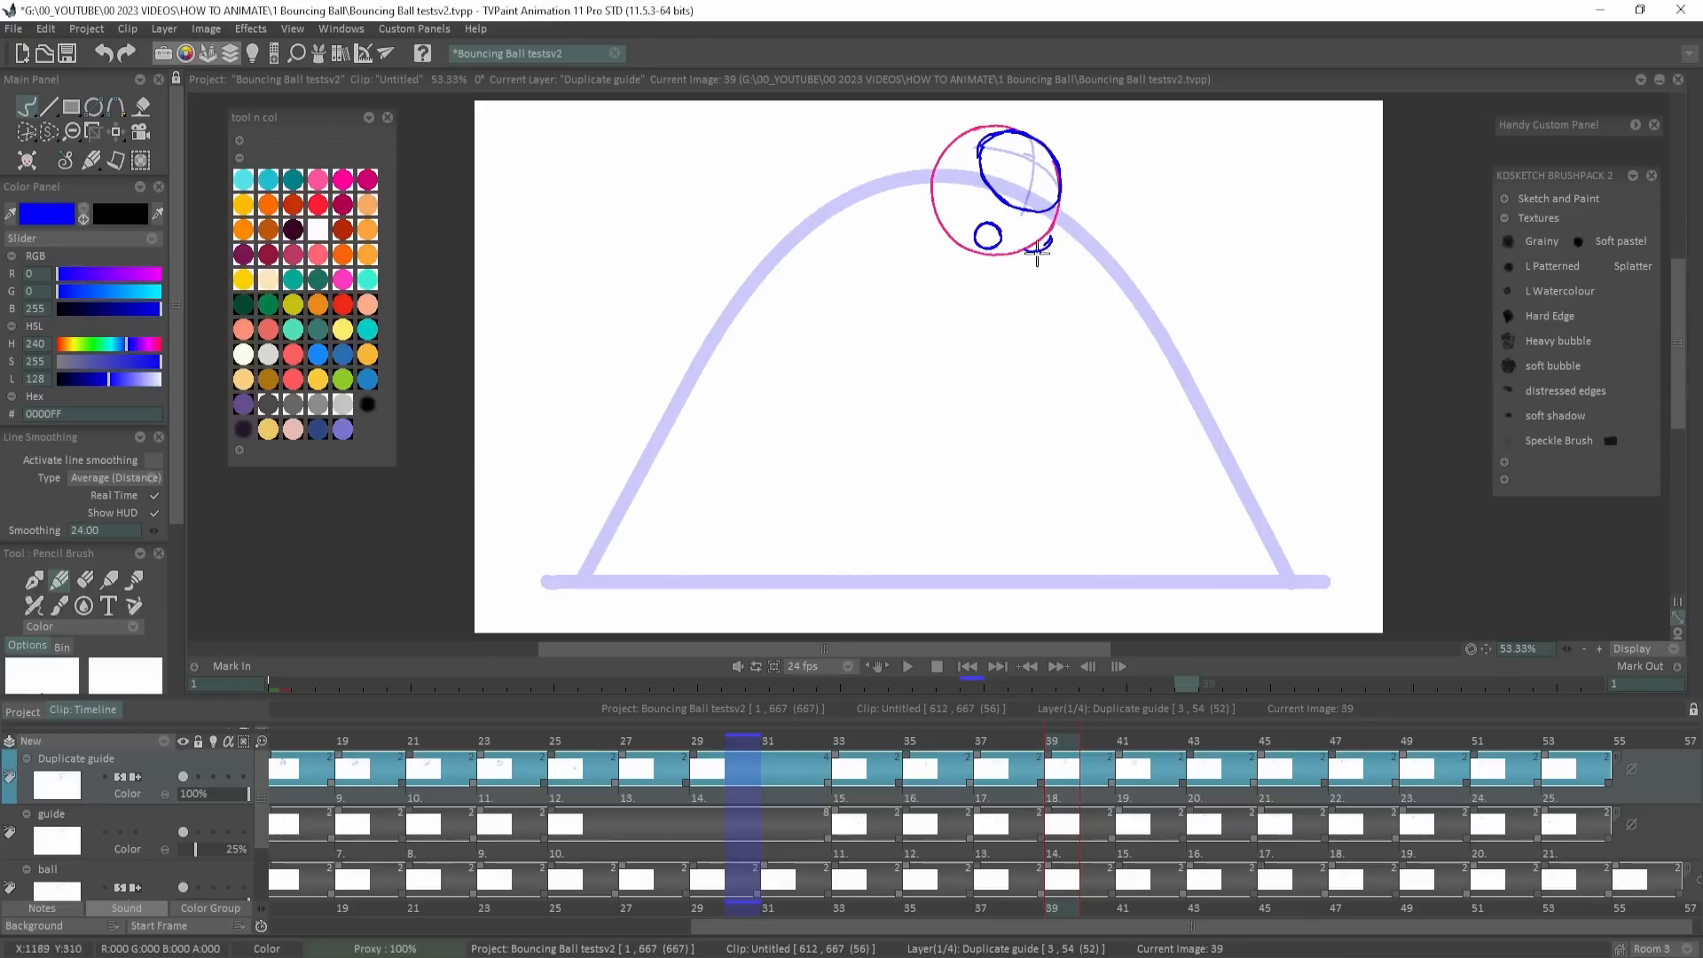
left_click_drag(1037, 253, 1052, 234)
Compare frames 39 and 41 and rework the two circles on frame 39, raising the left one and adding pointed ends.
key("Right")
key("Right")
key("Left")
key("Left")
key("Right")
key("Right")
key("Left")
key("Left")
key("Right")
key("Right")
key("Left")
key("Left")
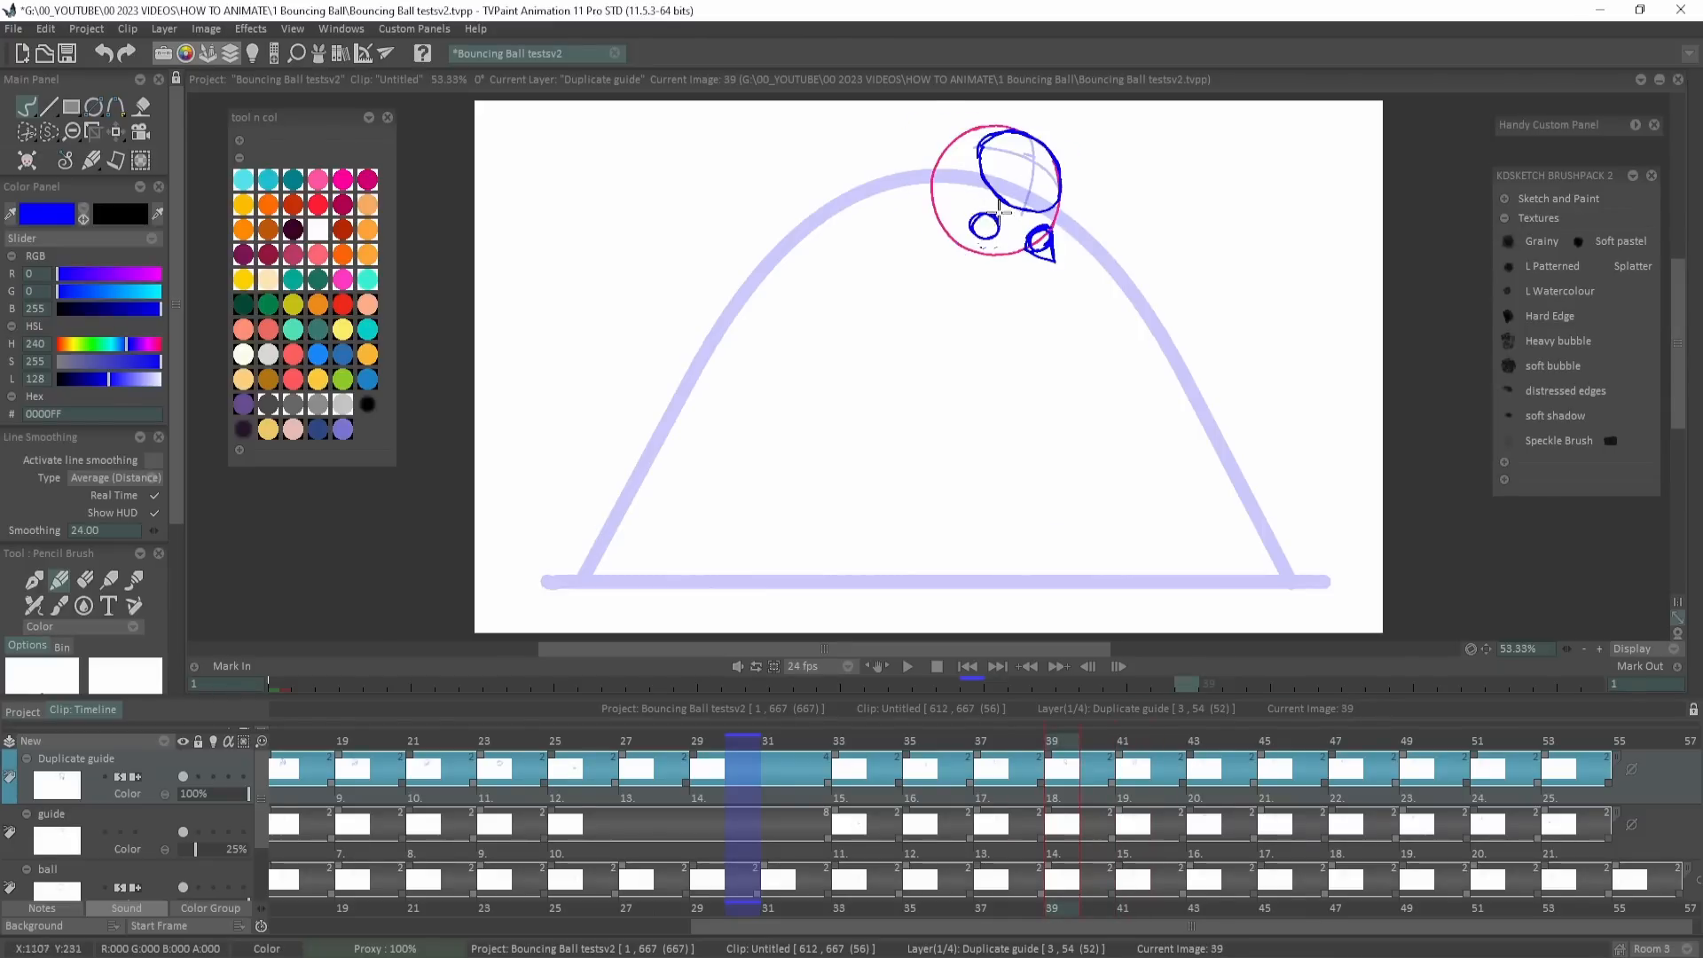
left_click_drag(1054, 259, 975, 258)
Draw a small circle below the face oval near the ball's lower edge on frame 37.
key("Left")
key("Left")
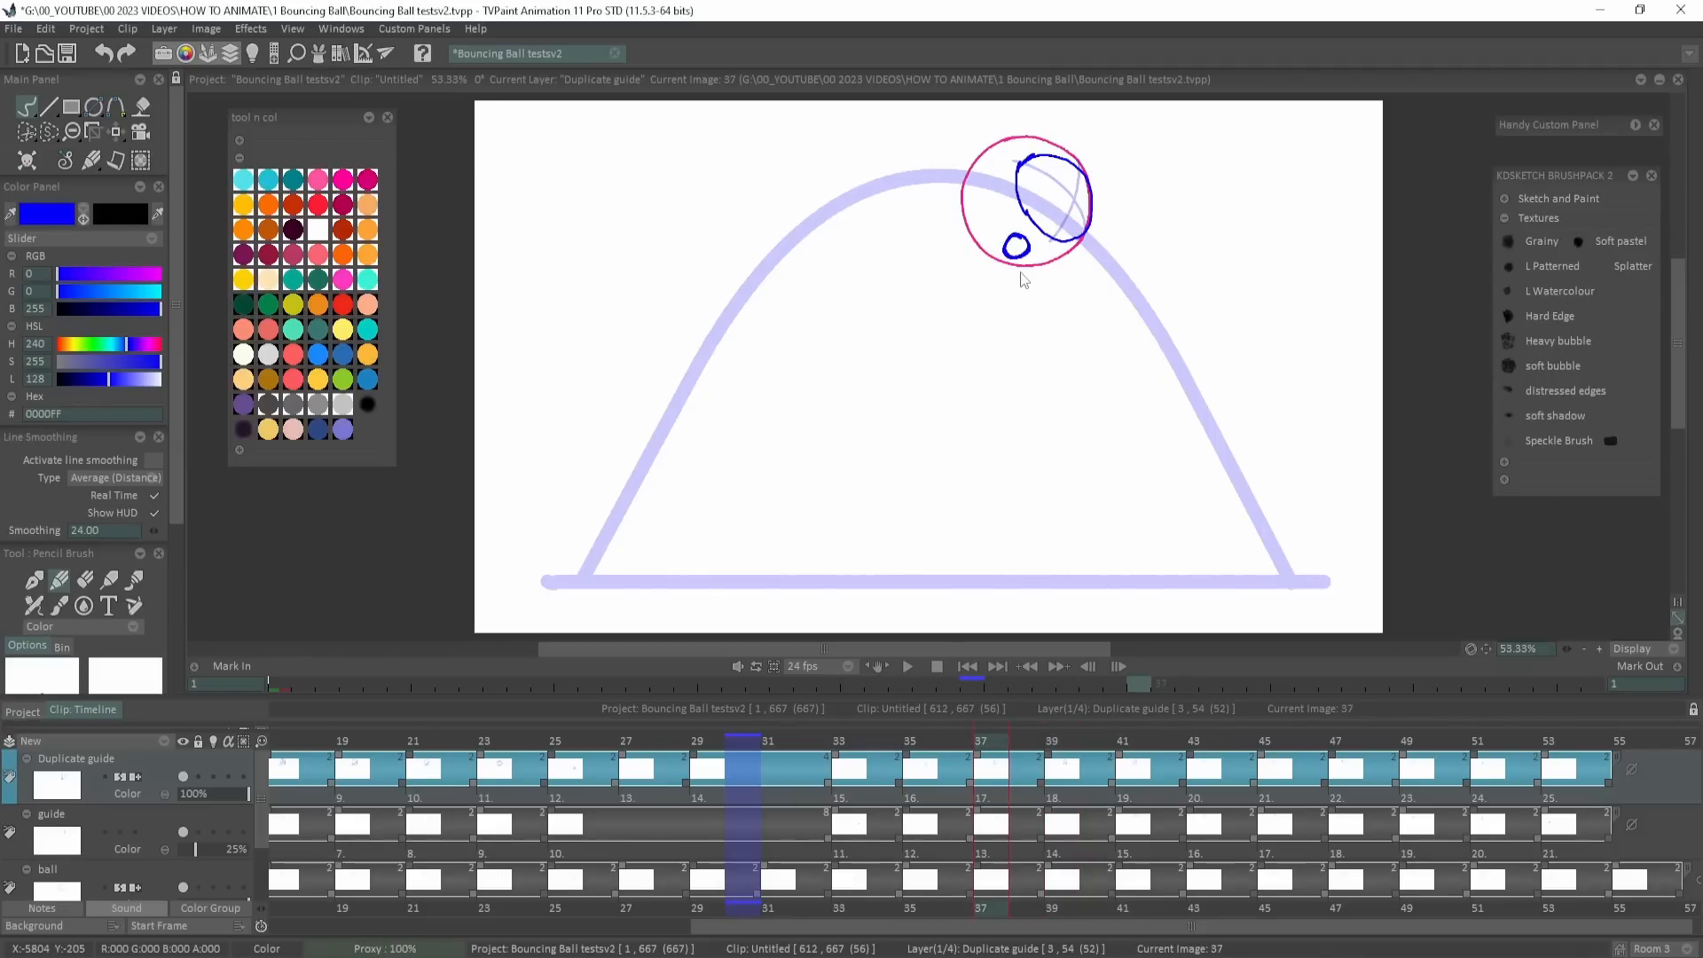
key("Left")
key("Left")
key("Right")
key("Right")
Flip from frame 33 to 43 to check the movement of the face oval and the small lower shapes.
key("Left")
key("Left")
key("Left")
key("Left")
key("Right")
key("Right")
key("Right")
key("Right")
key("Right")
key("Right")
key("Right")
key("Right")
key("Right")
key("Right")
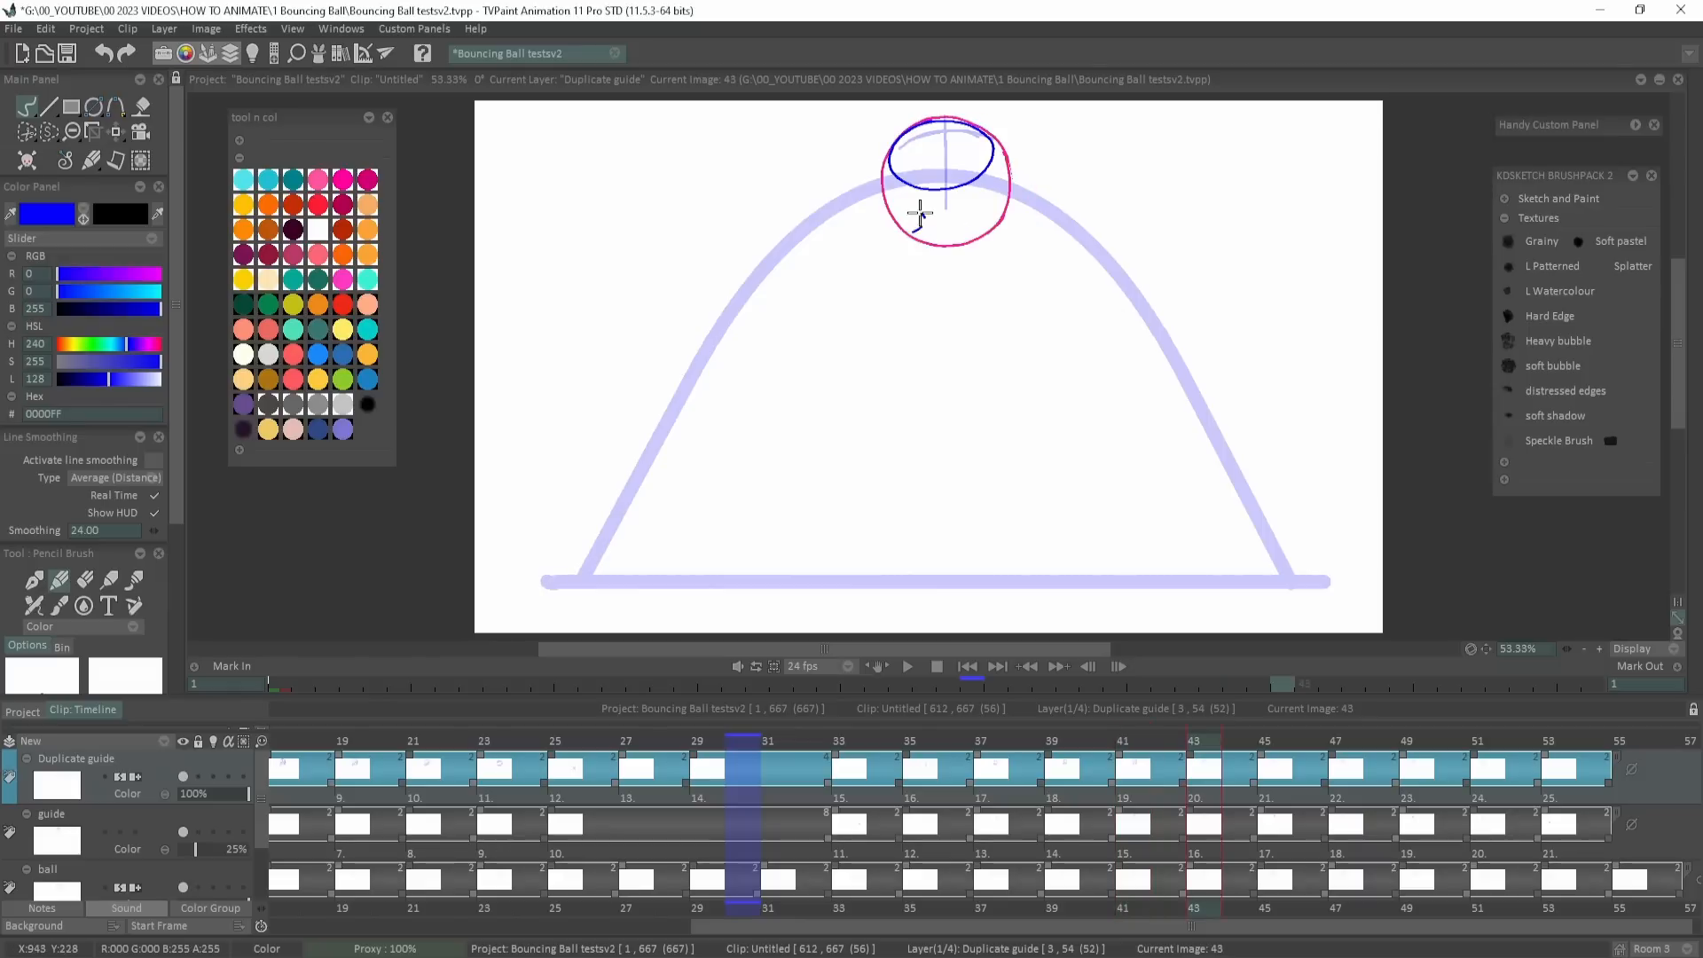
Draw the small lower shape below the face oval on frame 43 and move on to frame 45.
mouse_move(919, 213)
left_mouse_down()
mouse_move(985, 228)
mouse_move(895, 215)
left_mouse_up()
key("Right")
key("Right")
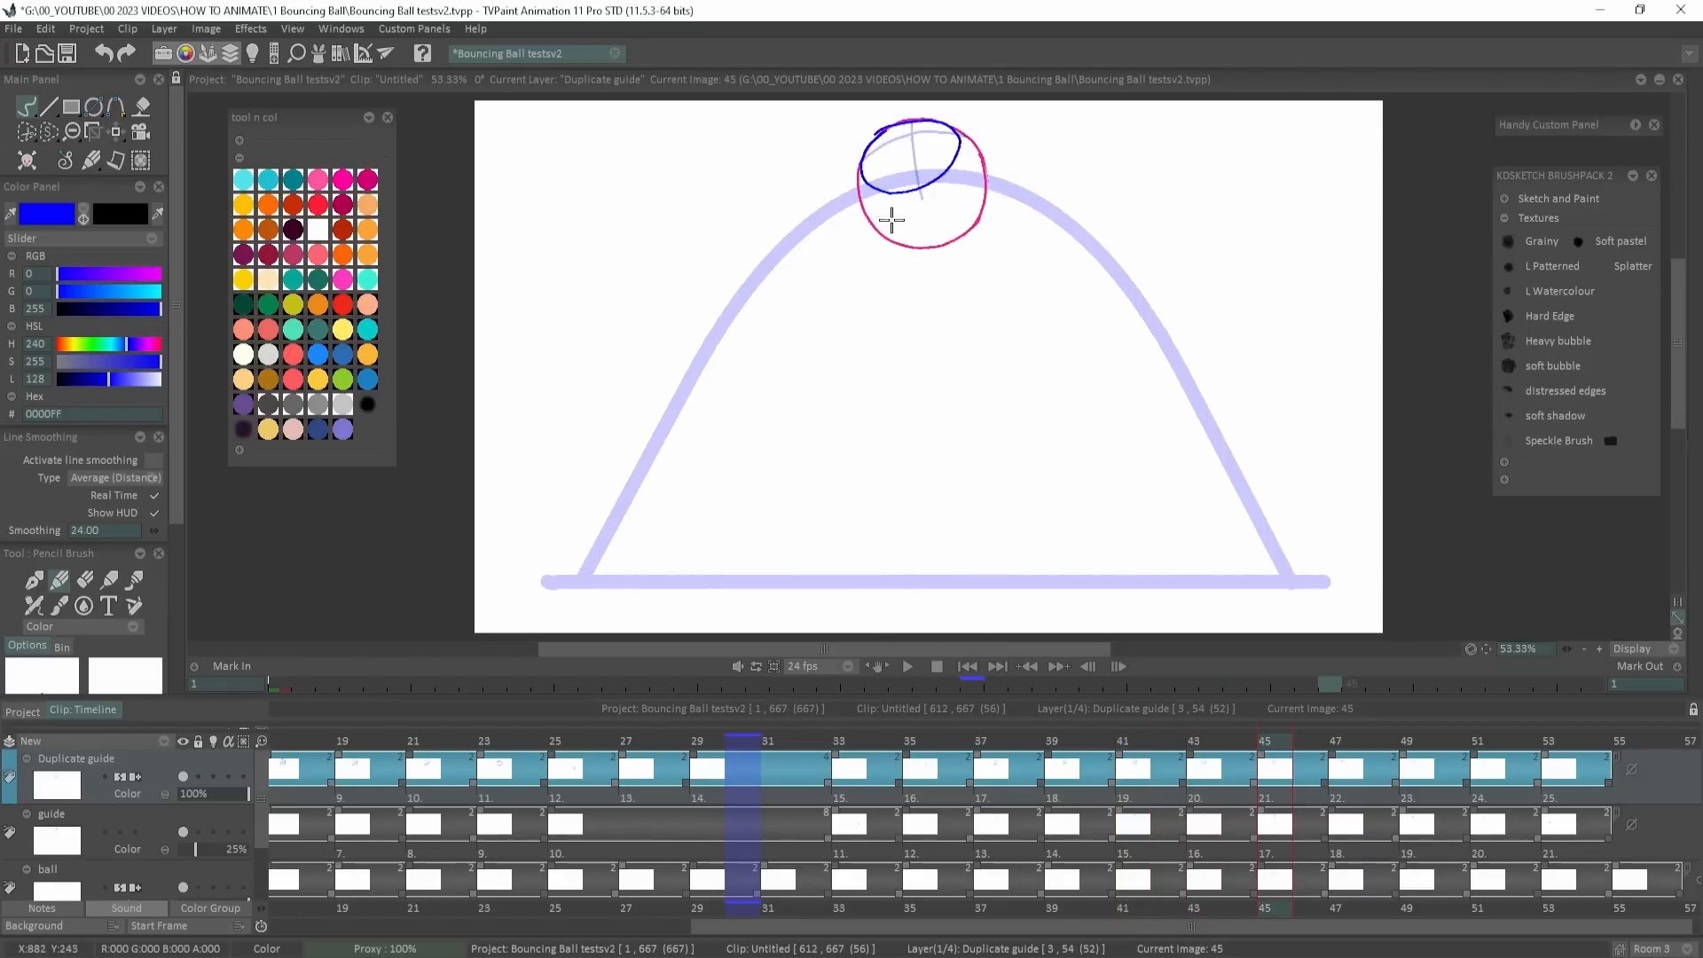
Draw the left small circle below the face oval on frames 45 through 51.
key("Left")
key("Left")
key("Right")
key("Right")
key("Right")
mouse_move(860, 232)
left_mouse_down()
mouse_move(871, 222)
mouse_move(851, 257)
left_mouse_up()
key("Left")
key("Right")
key("Right")
key("Right")
key("Right")
key("Right")
key("Right")
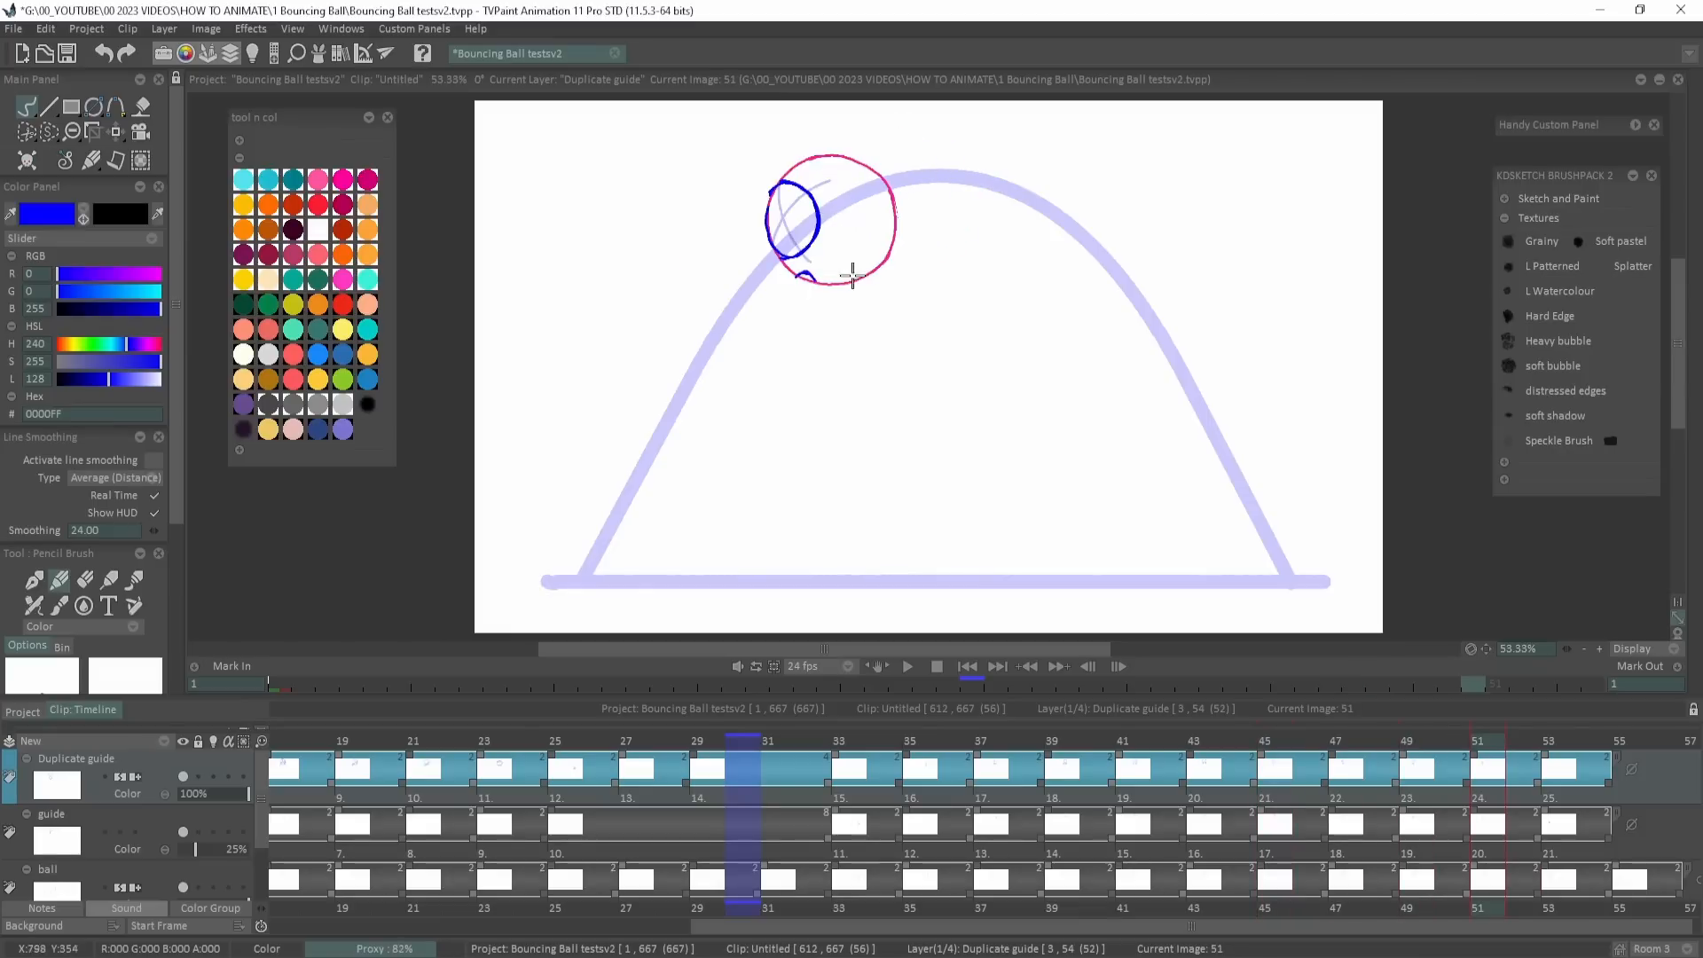
Draw a small circle near the ball's lower edge on frame 53 and the second small circle on frame 51.
key("Right")
key("Right")
left_click_drag(747, 354, 731, 359)
key("Left")
key("Left")
key("Right")
key("Right")
mouse_move(835, 252)
left_mouse_down()
mouse_move(899, 216)
mouse_move(853, 251)
left_mouse_up()
Flip back through the frames to compare the small circles and draw the second one on frame 45.
key("Left")
key("Left")
key("Left")
key("Left")
key("Right")
key("Right")
key("Right")
key("Left")
key("Left")
key("Left")
key("Right")
key("Left")
key("Left")
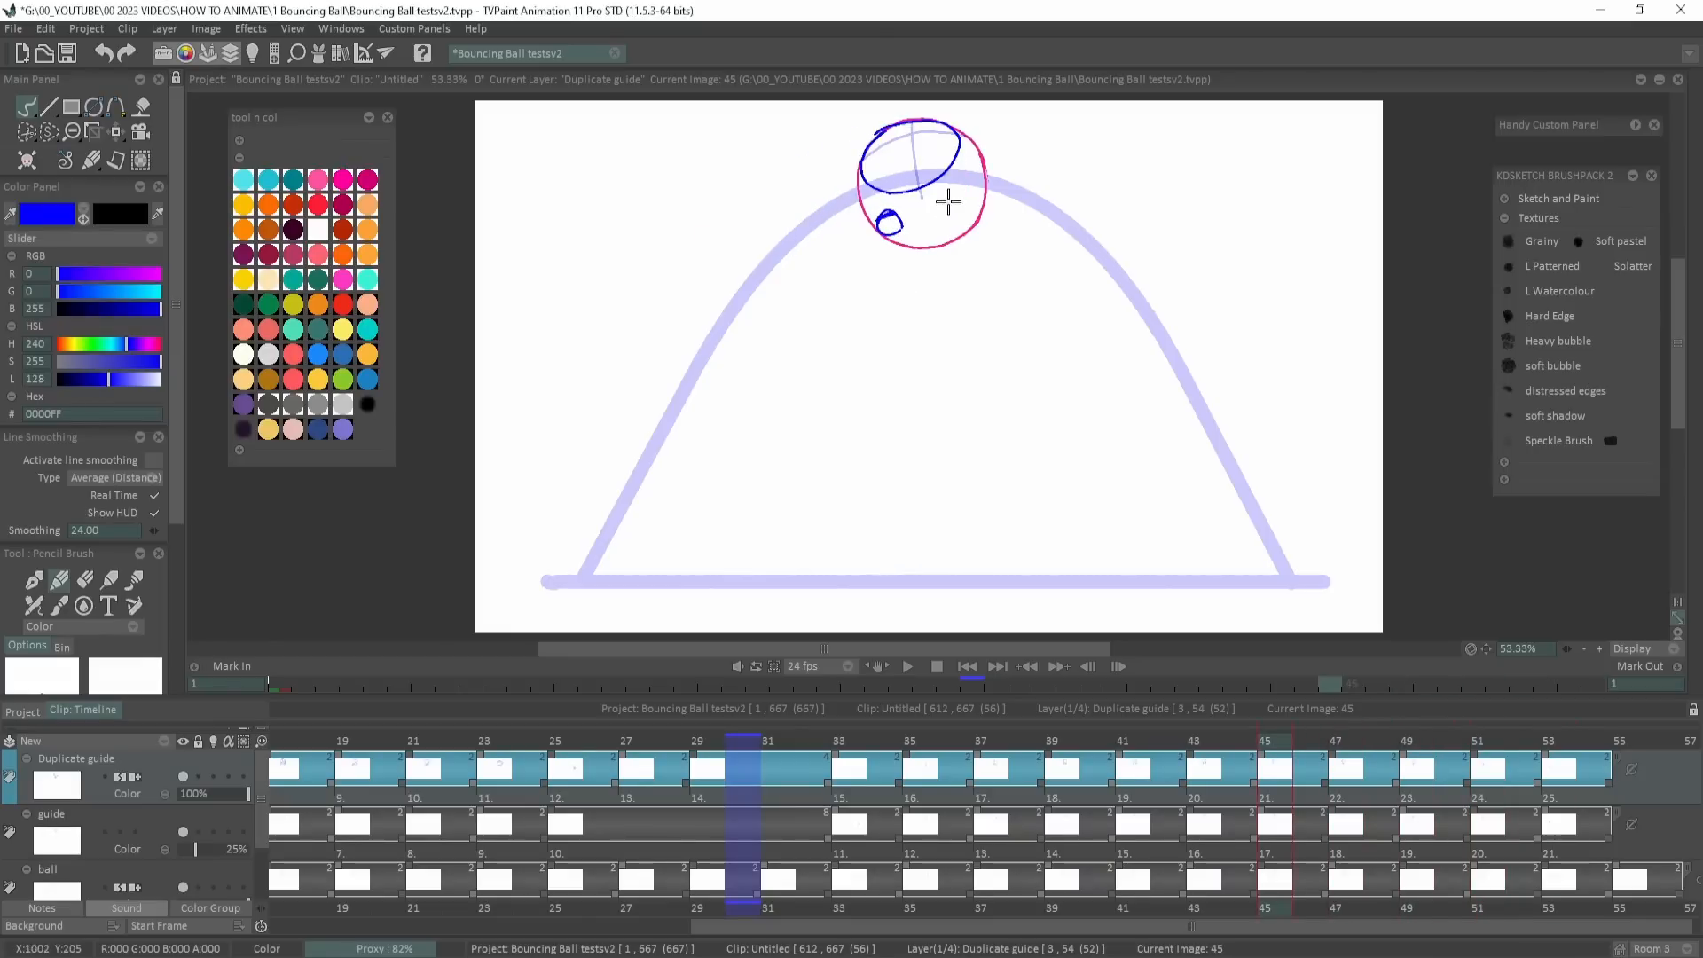
left_click_drag(948, 202, 953, 204)
Draw a clean small circle in the empty area below the ball on frame 43 and capture it as a custom brush.
key("Right")
key("Left")
key("Left")
key("Left")
key("Left")
key("Right")
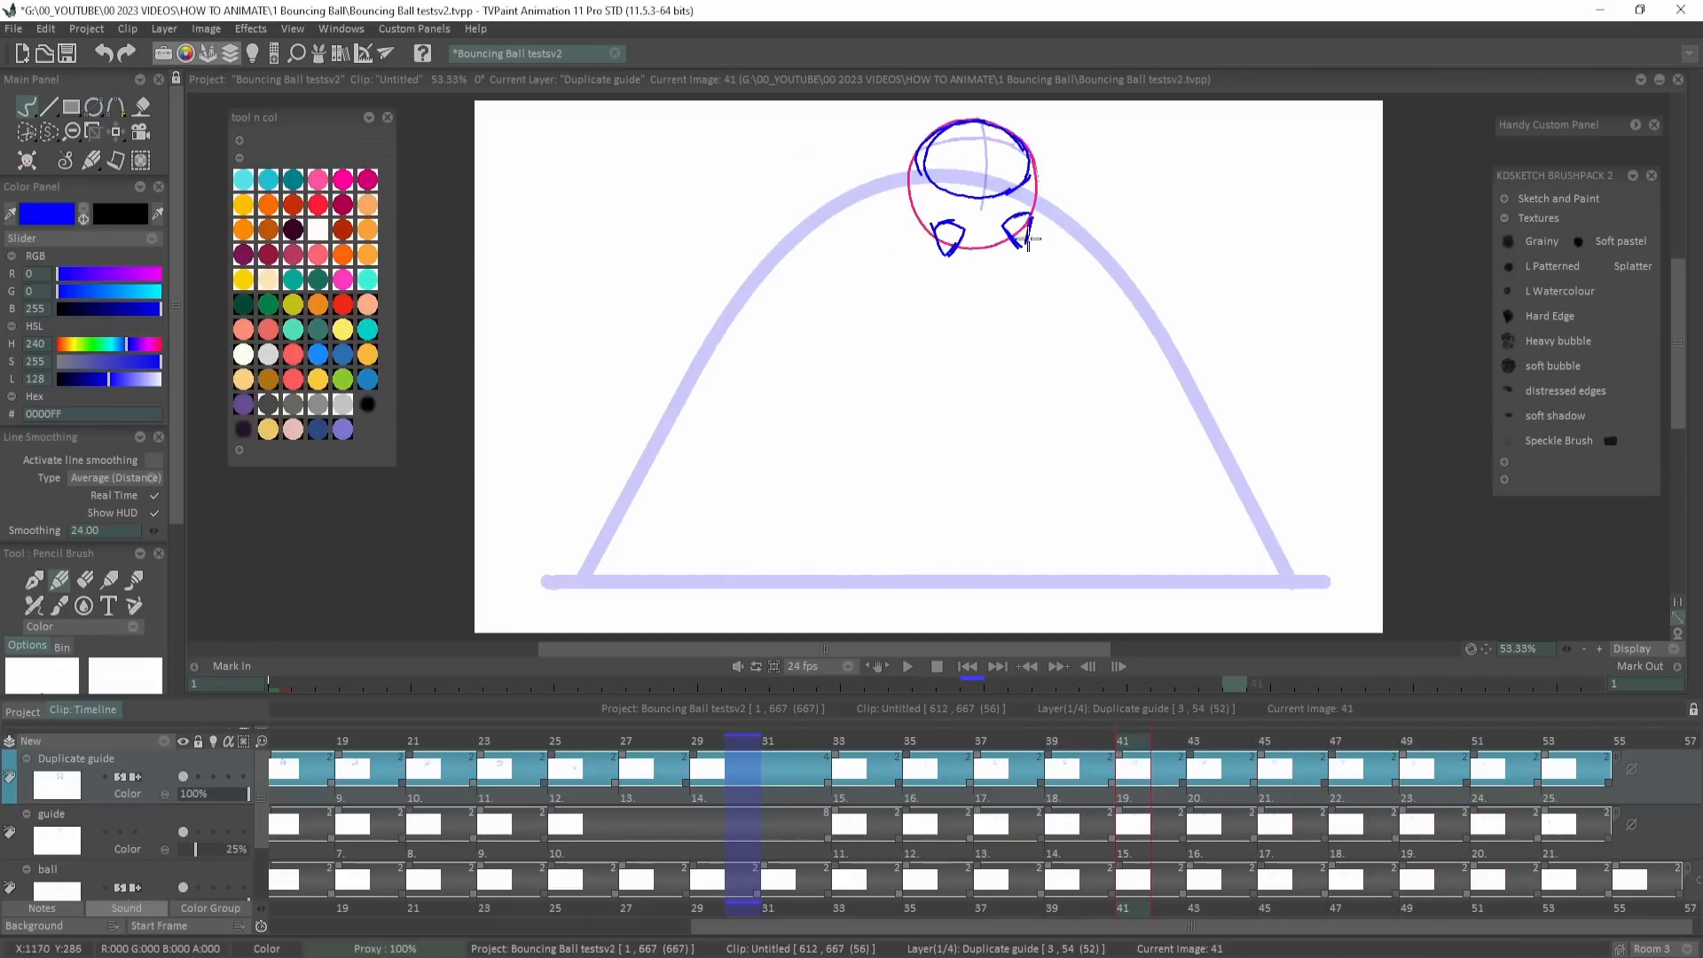
key("Right")
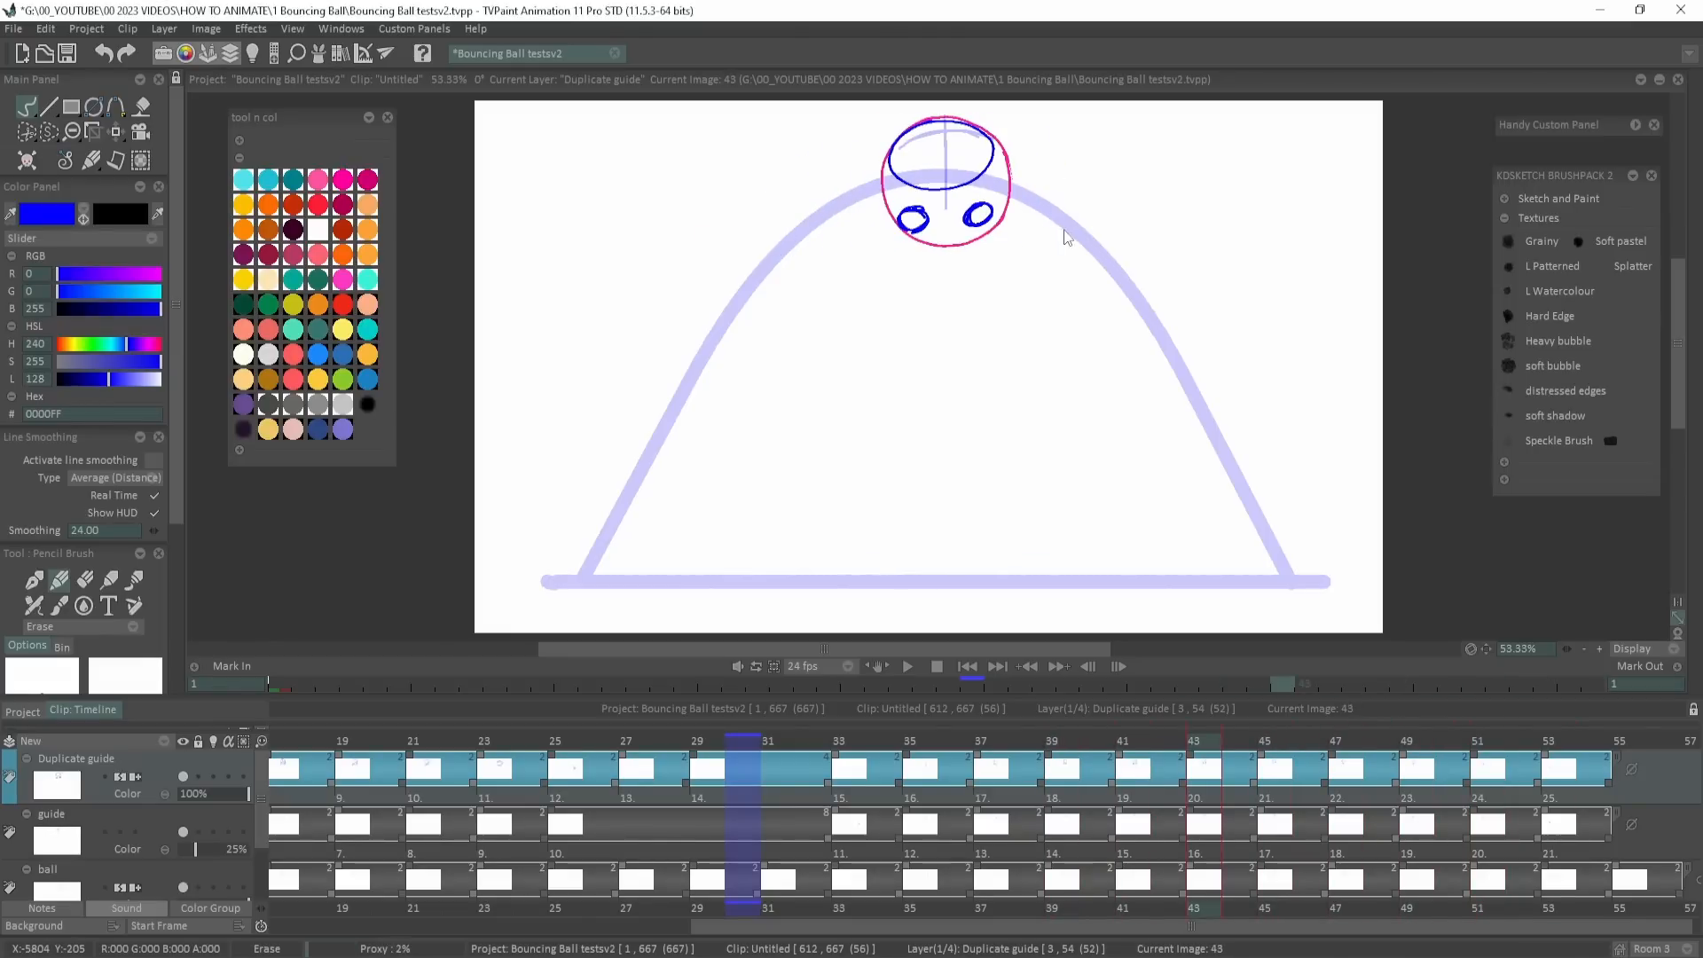
key("e")
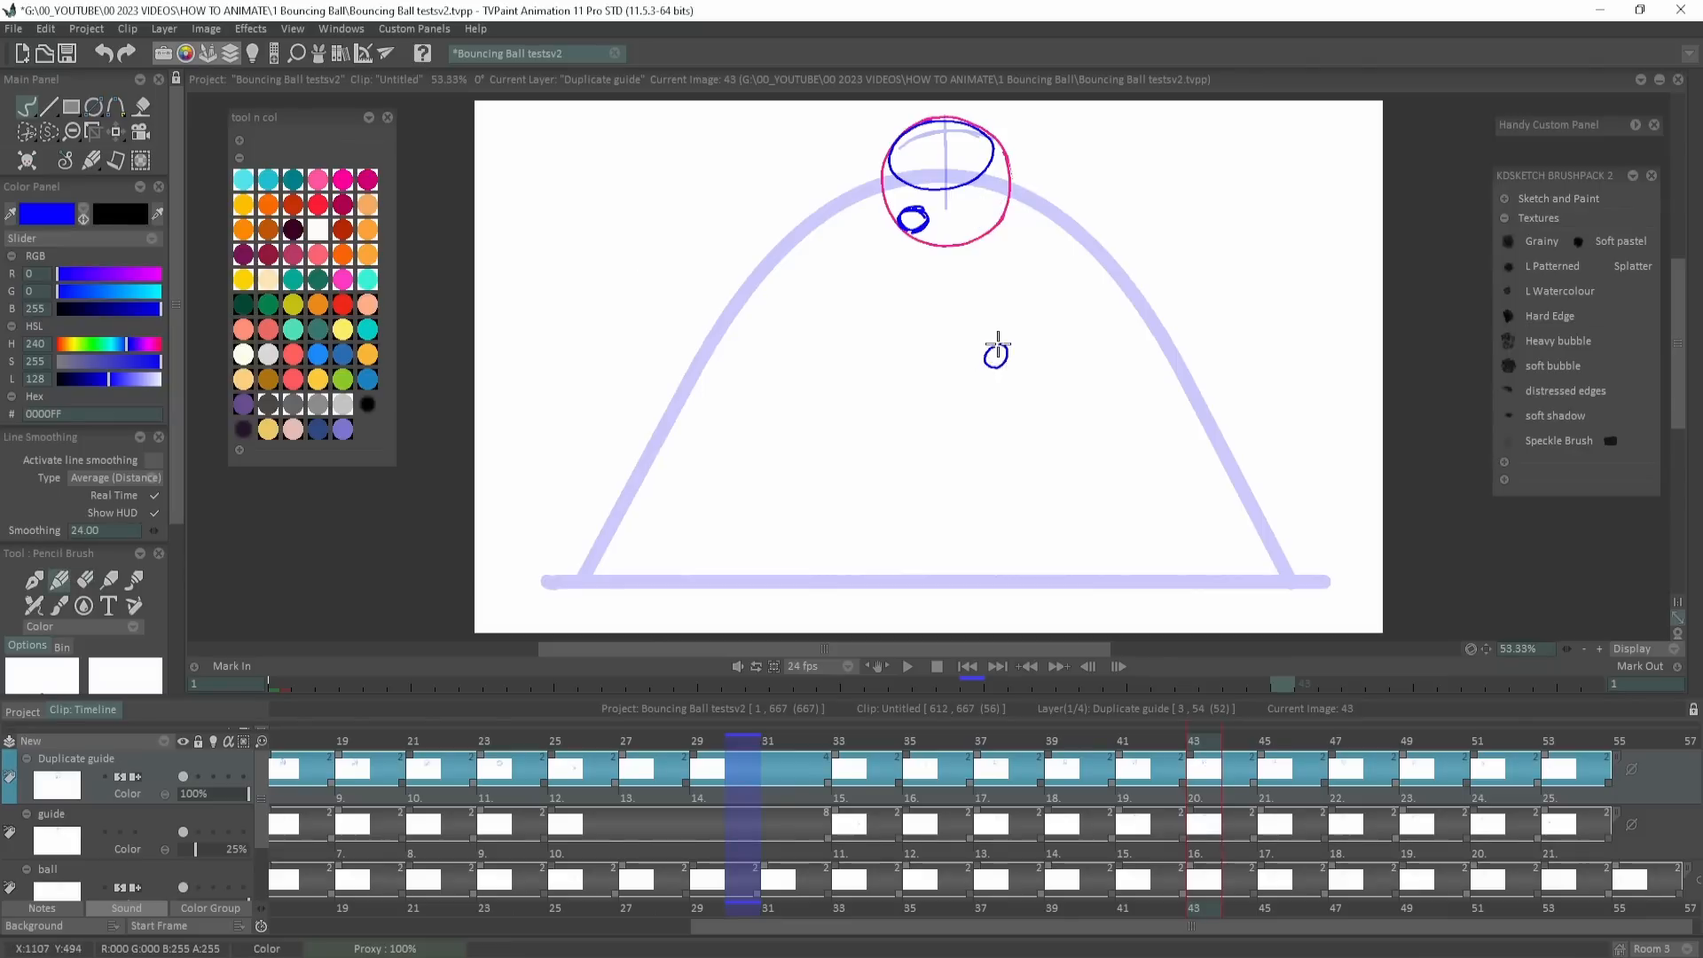
left_click_drag(996, 349, 1002, 351)
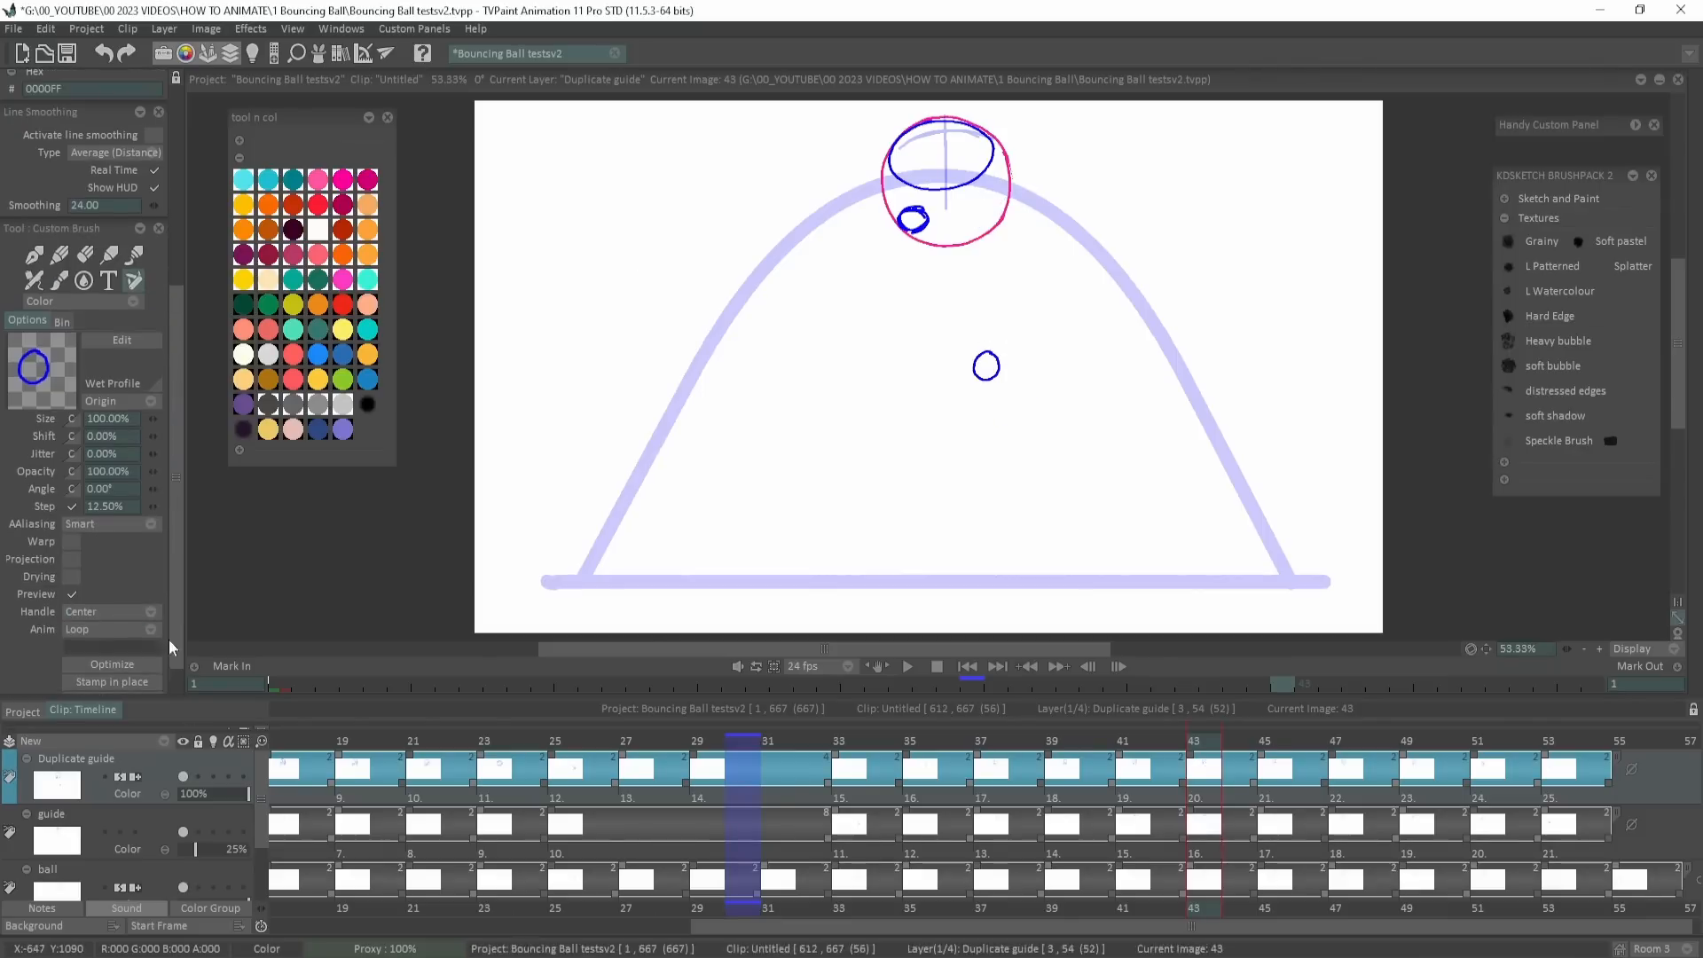
Erase the hand-drawn small lower circles and the spare sample circle across the return bounce, working back to frame 33.
left_click(85, 581)
left_click(85, 581)
key("Right")
key("Right")
key("Right")
key("Right")
key("Right")
key("Left")
mouse_move(833, 253)
left_mouse_down()
mouse_move(895, 219)
mouse_move(1071, 266)
left_mouse_up()
key("Left")
key("Left")
key("Left")
key("Left")
key("Left")
key("Left")
key("Left")
key("Left")
key("Left")
left_click_drag(1121, 366, 1105, 381)
Switch back to the custom circle brush and flip through the cleared frames from 35 onward, returning to frame 41.
left_click(59, 581)
left_click(85, 606)
key("Right")
key("Right")
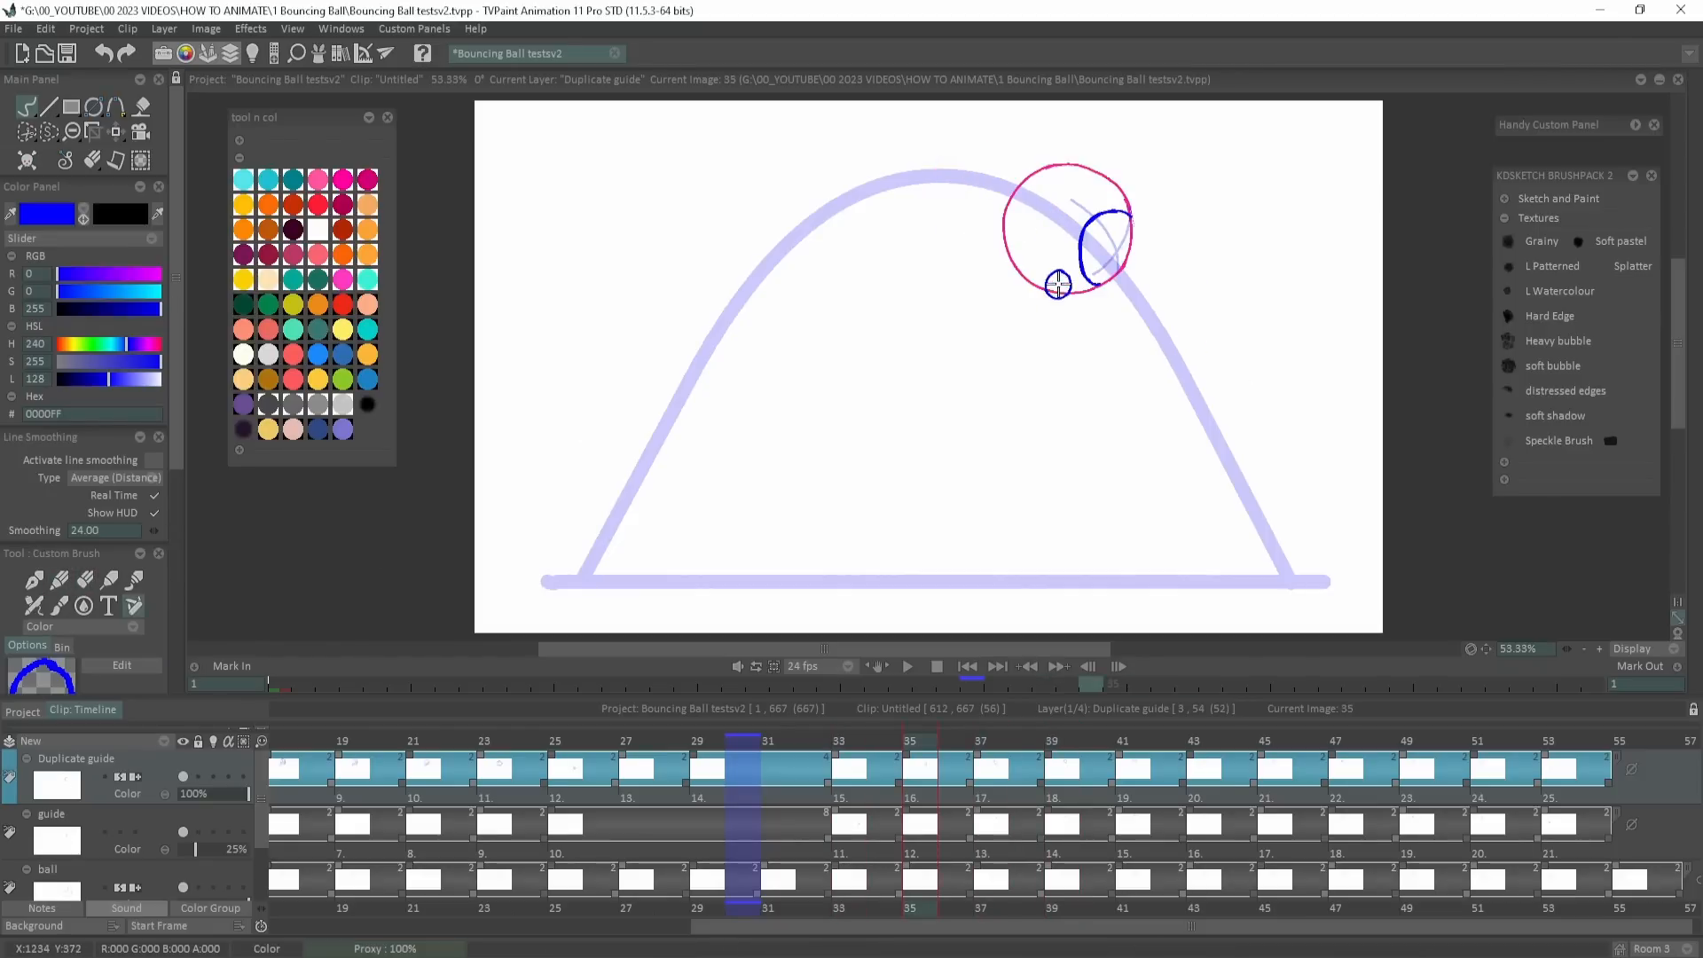
key("Right")
key("Right")
key("Right")
key("Right")
key("Right")
key("Right")
key("Right")
key("Right")
key("Right")
key("Left")
key("Left")
key("Left")
key("Left")
key("Left")
key("Left")
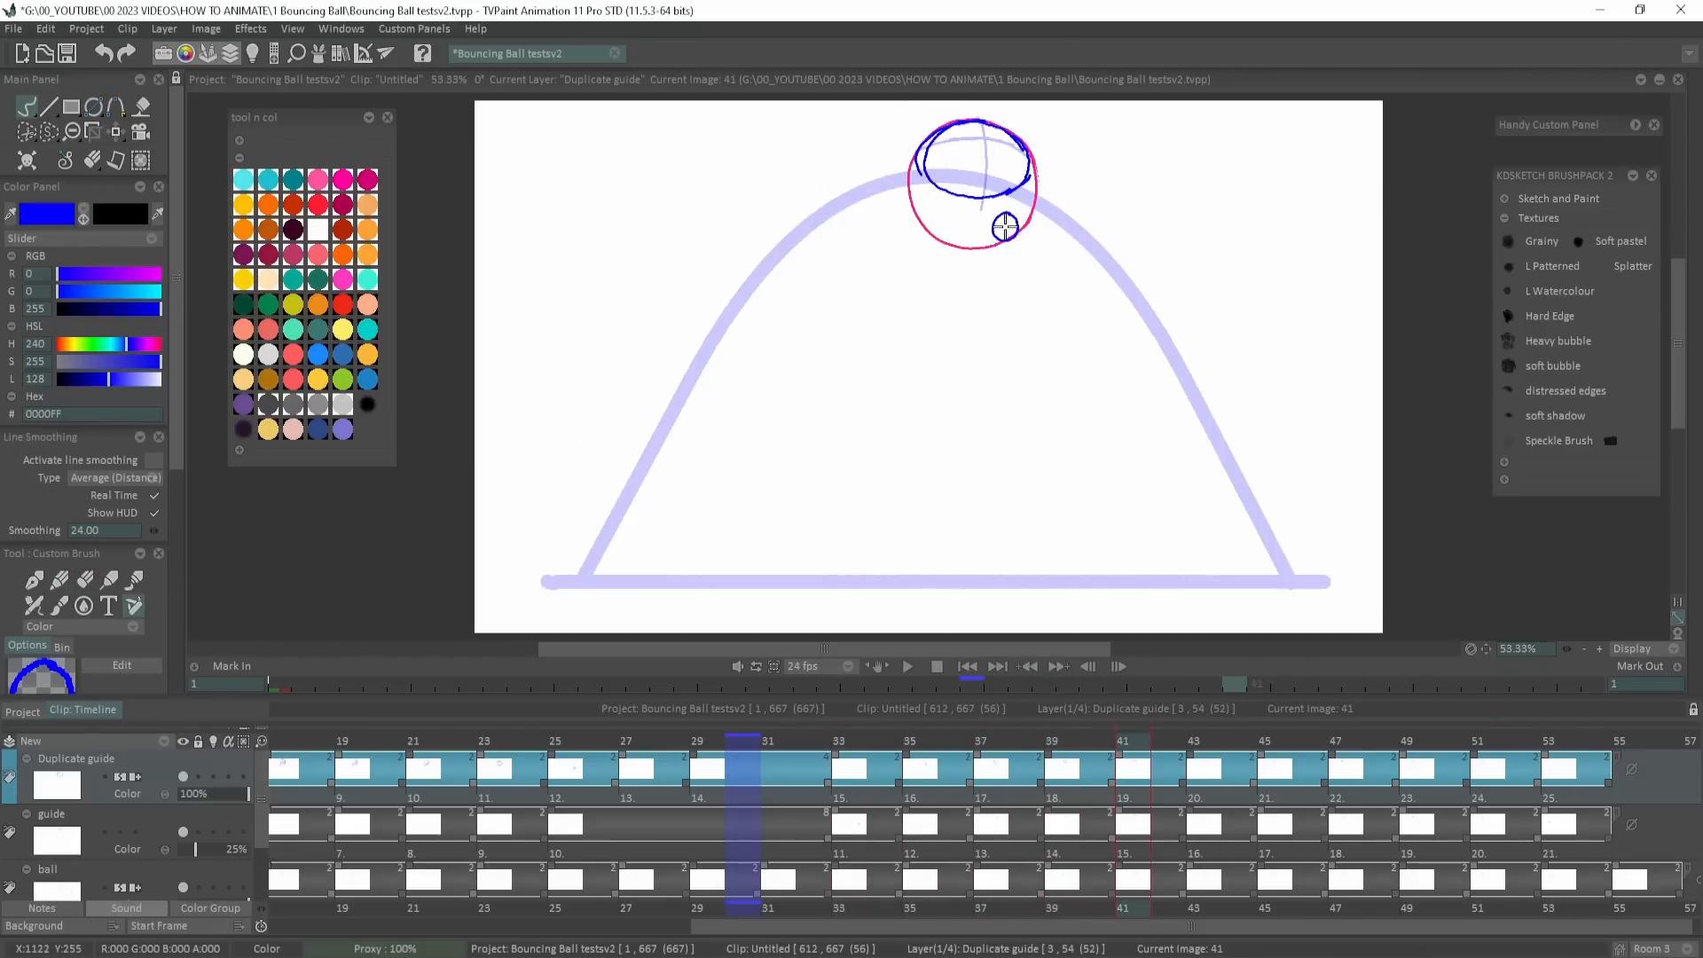
Stamp two small circles side by side below the face oval on frame 43.
key("Right")
left_click(976, 223)
left_click(916, 224)
key("Left")
key("Right")
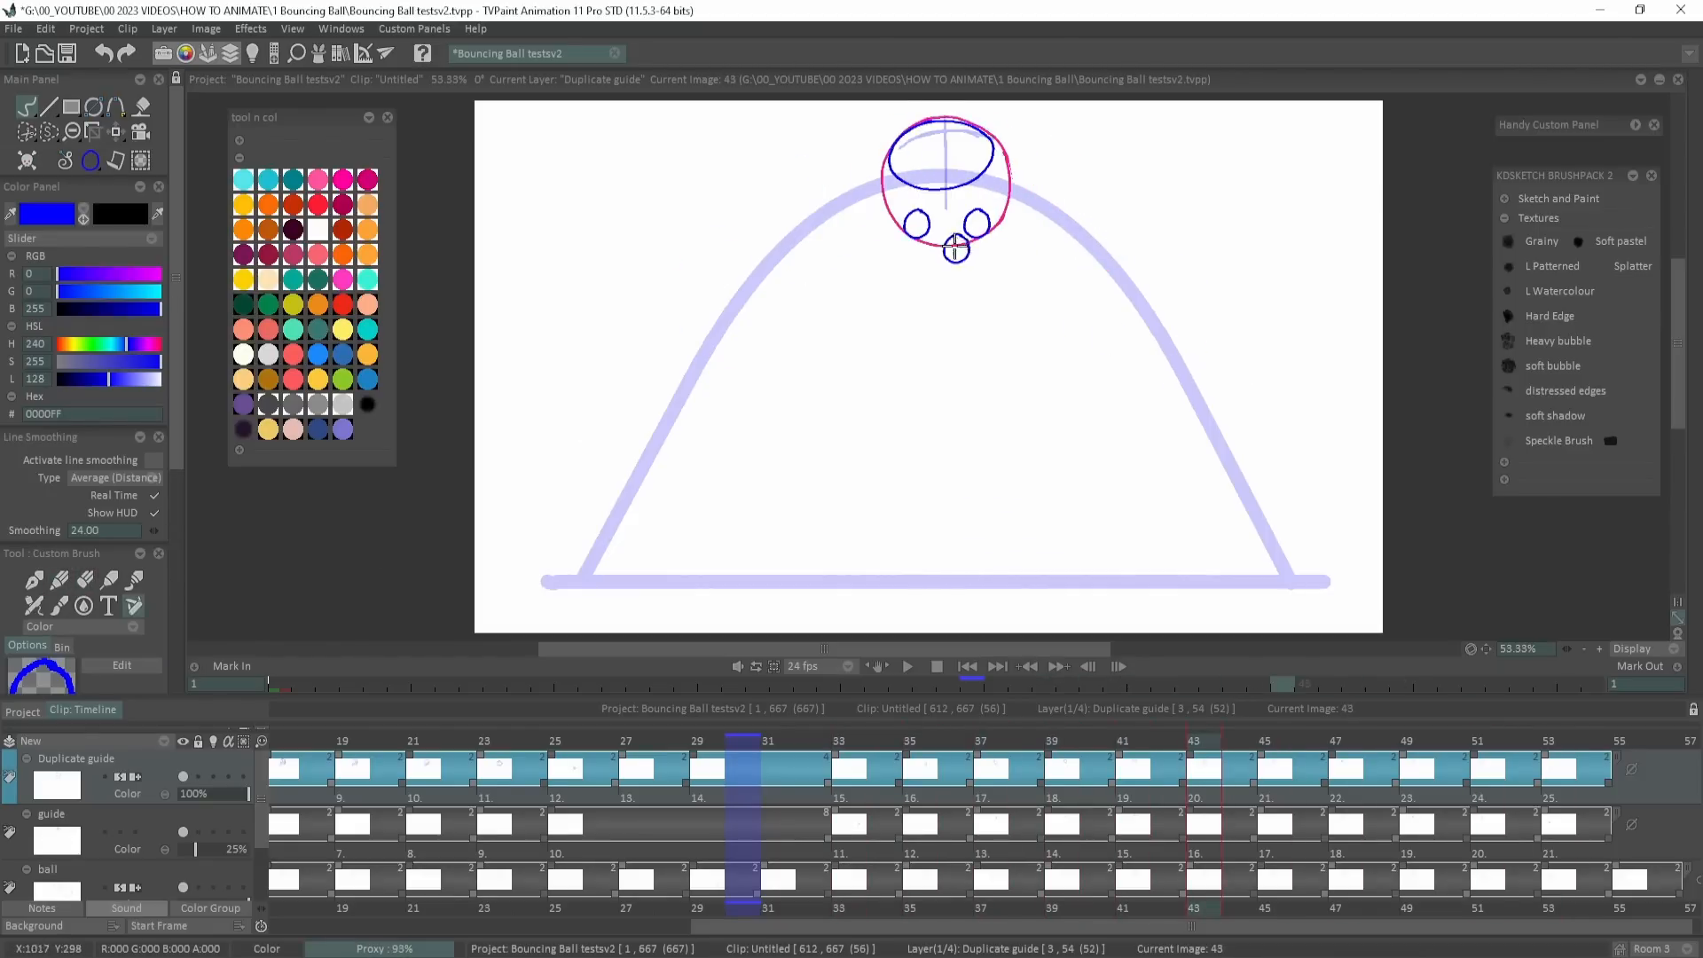
Stamp a pair of small circles near the ball's lower edge on frames 45, 47, 49 and 51.
key("Right")
left_click(883, 227)
key("Right")
key("Right")
left_click(921, 213)
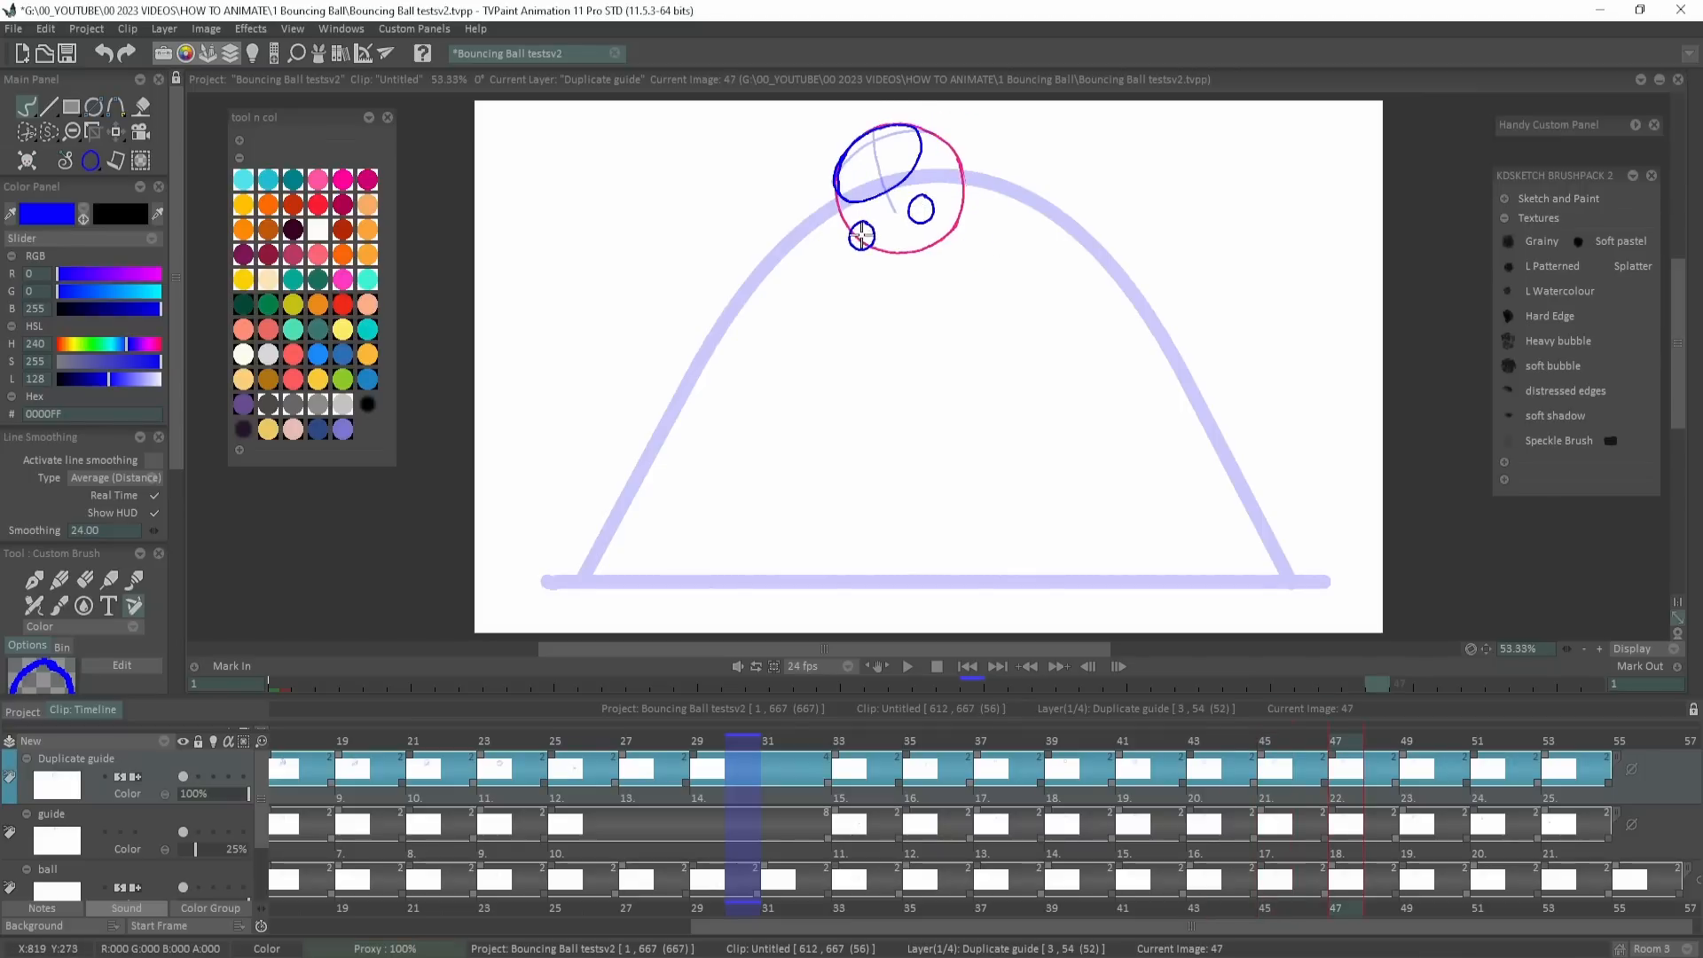
left_click(861, 235)
key("Right")
key("Right")
left_click(893, 212)
left_click(841, 244)
key("Right")
key("Right")
Draw two small slanted ovals in frame 43's empty area, capture them as a custom brush and stamp them inside the face oval.
left_click_drag(903, 385, 889, 387)
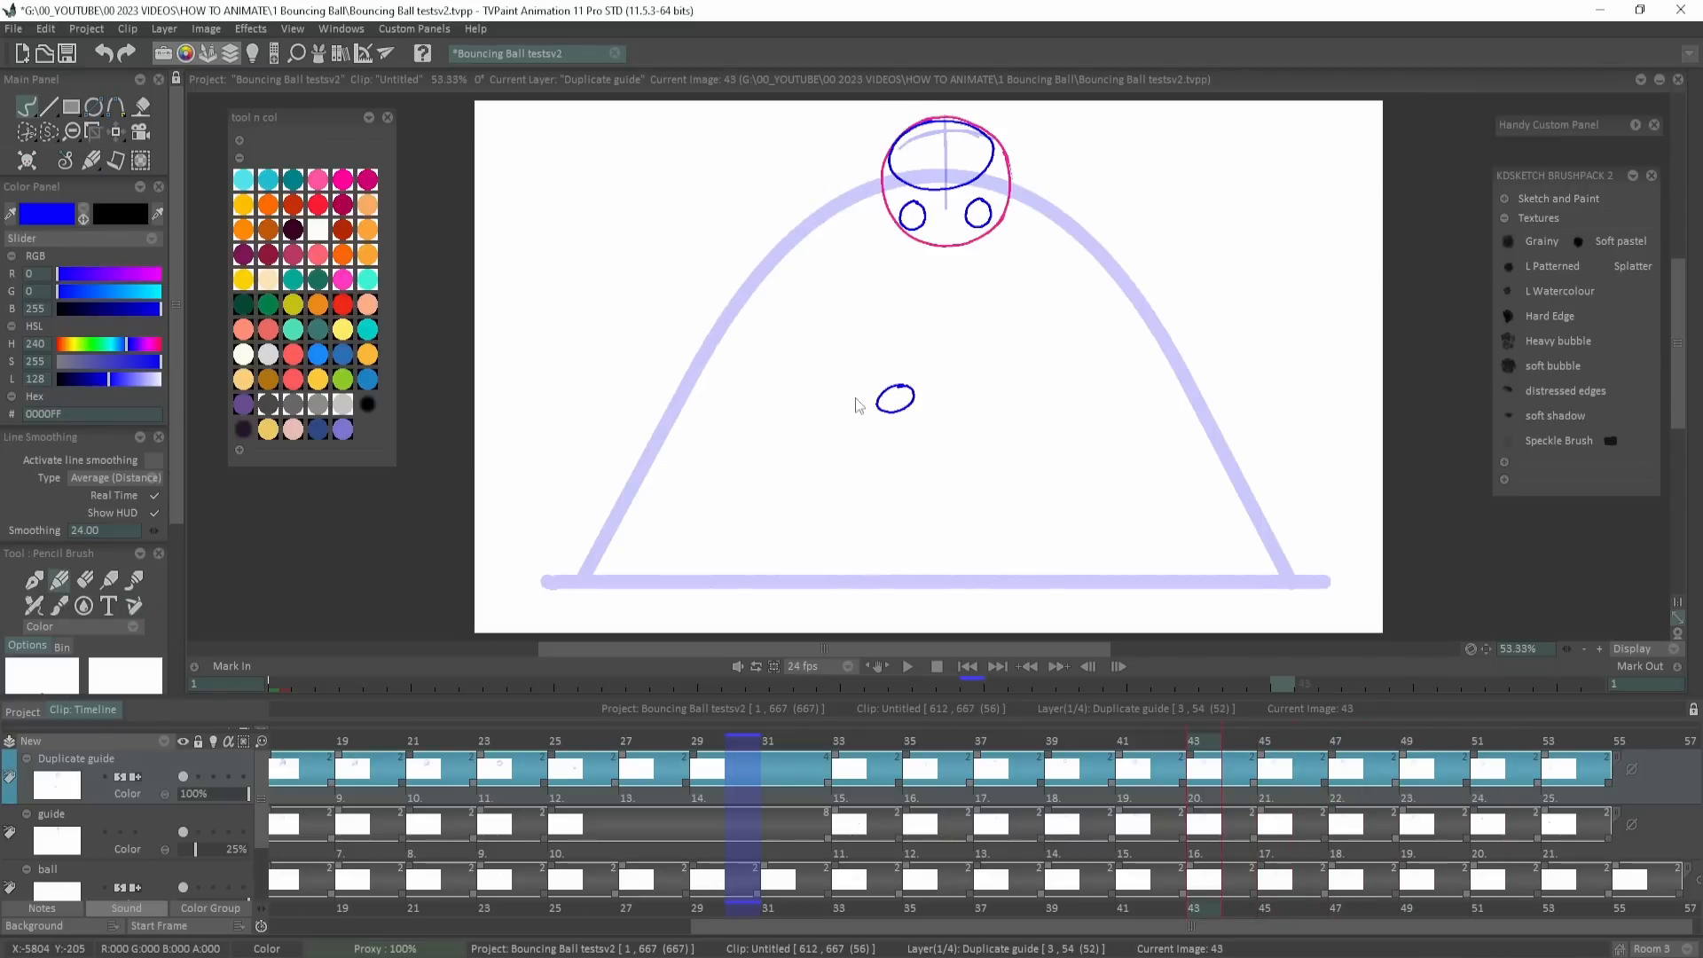
key("ctrl+z")
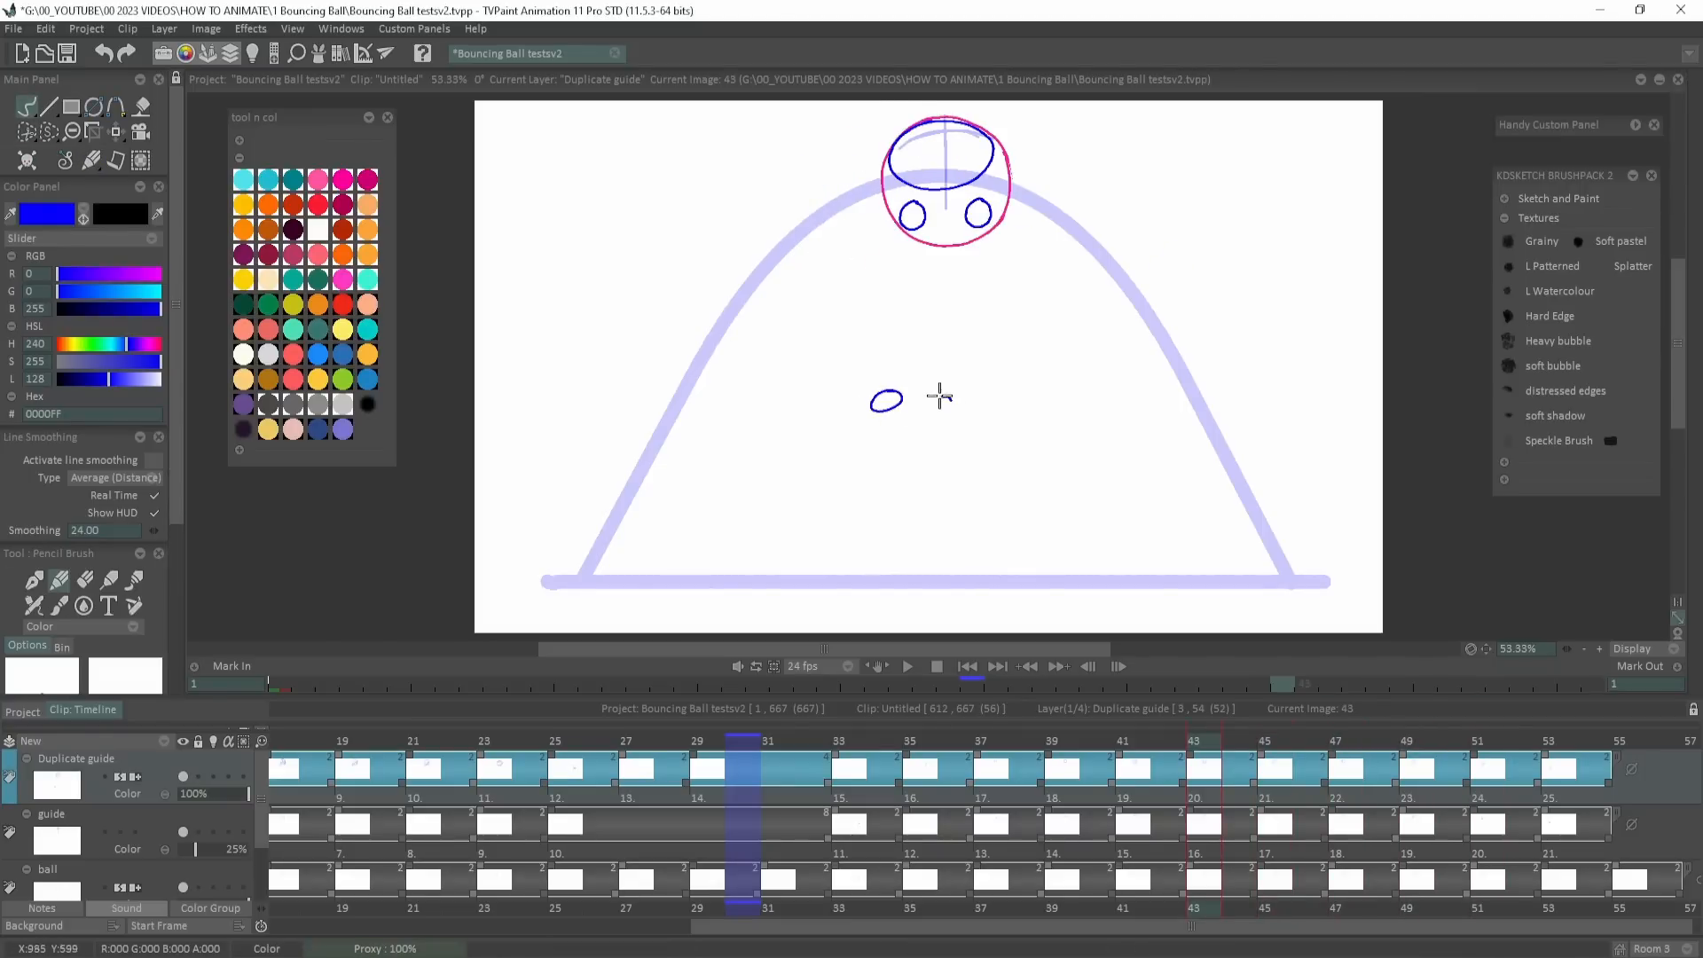
key("b")
left_click_drag(833, 362, 995, 448)
left_click(942, 147)
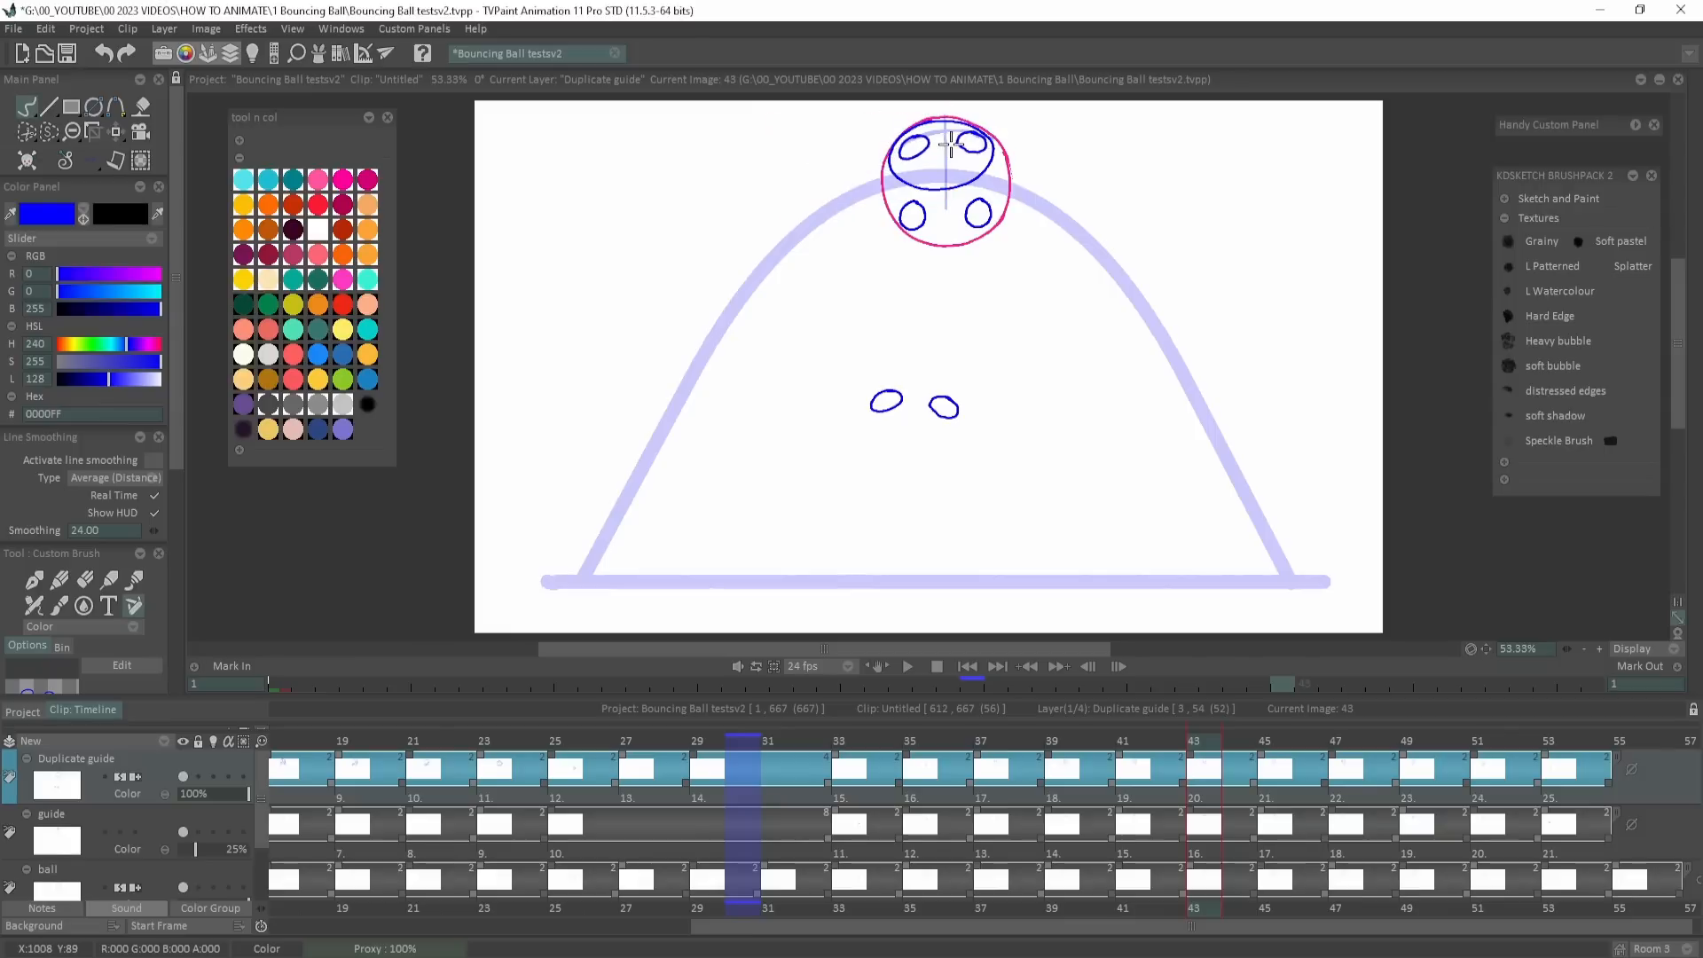
Stamp the oval pair inside the face oval on frames 41 and 39, matching its tilt.
key("Left")
key("Left")
left_click(982, 155)
key("Right")
key("Right")
key("Left")
key("Left")
key("Left")
key("Left")
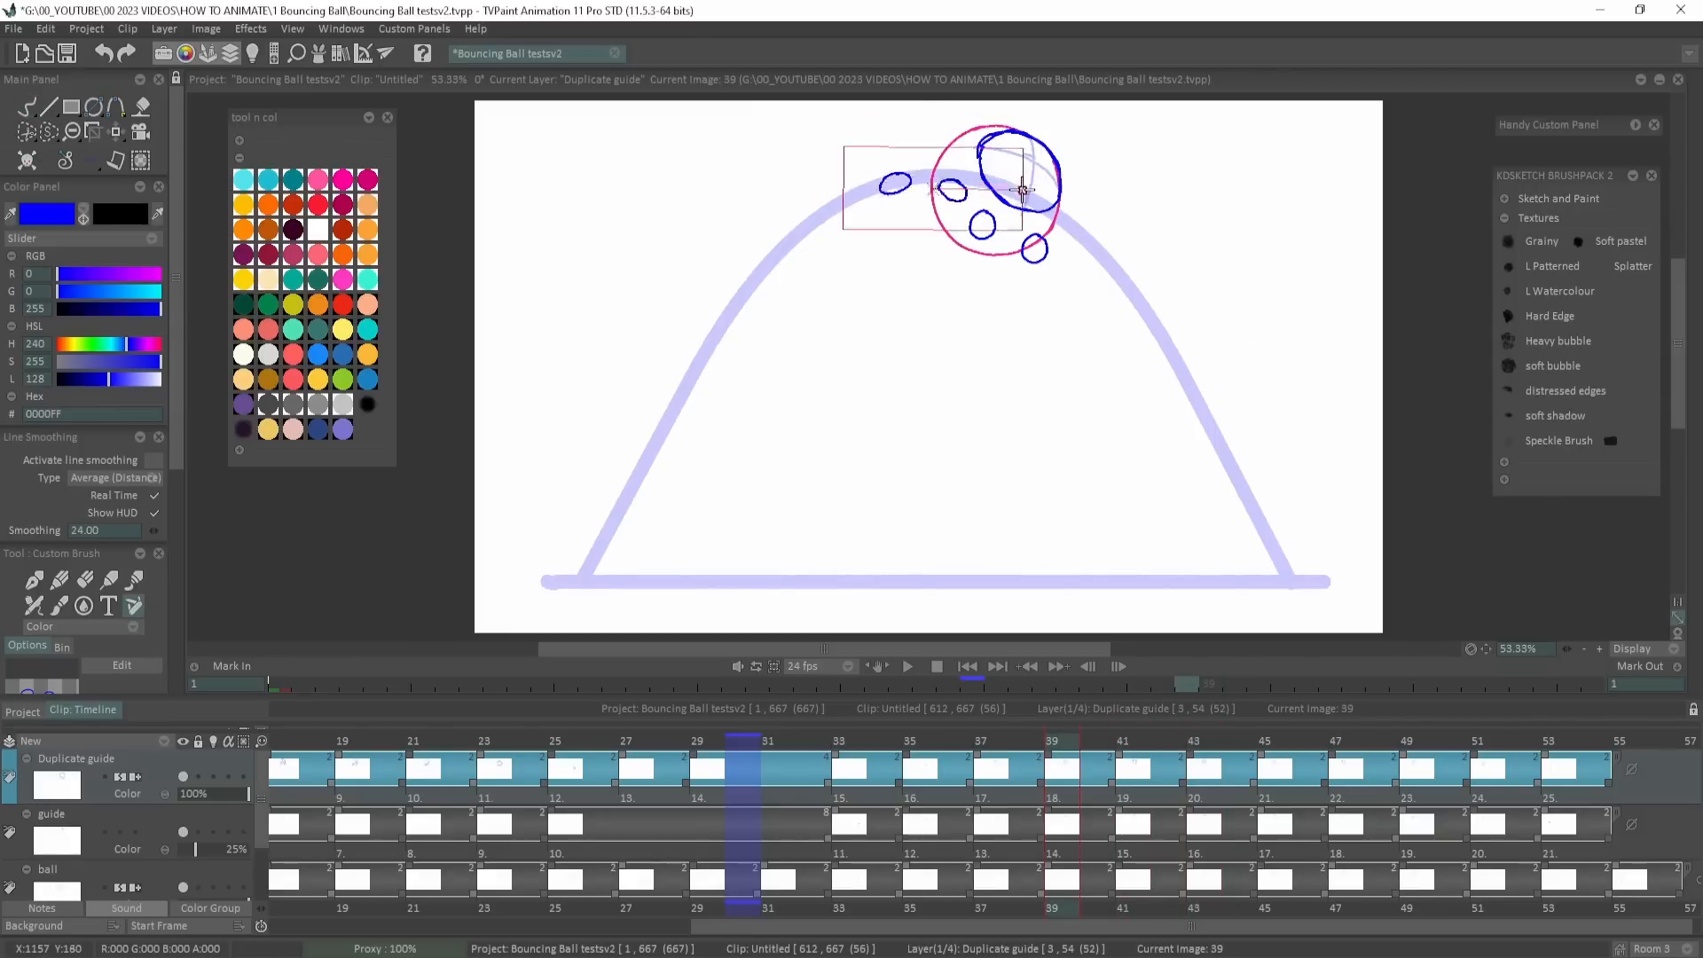
left_click(1031, 176)
Stamp the rotated oval pair inside the face oval on frame 37 and go back to frame 33.
key("Left")
key("Left")
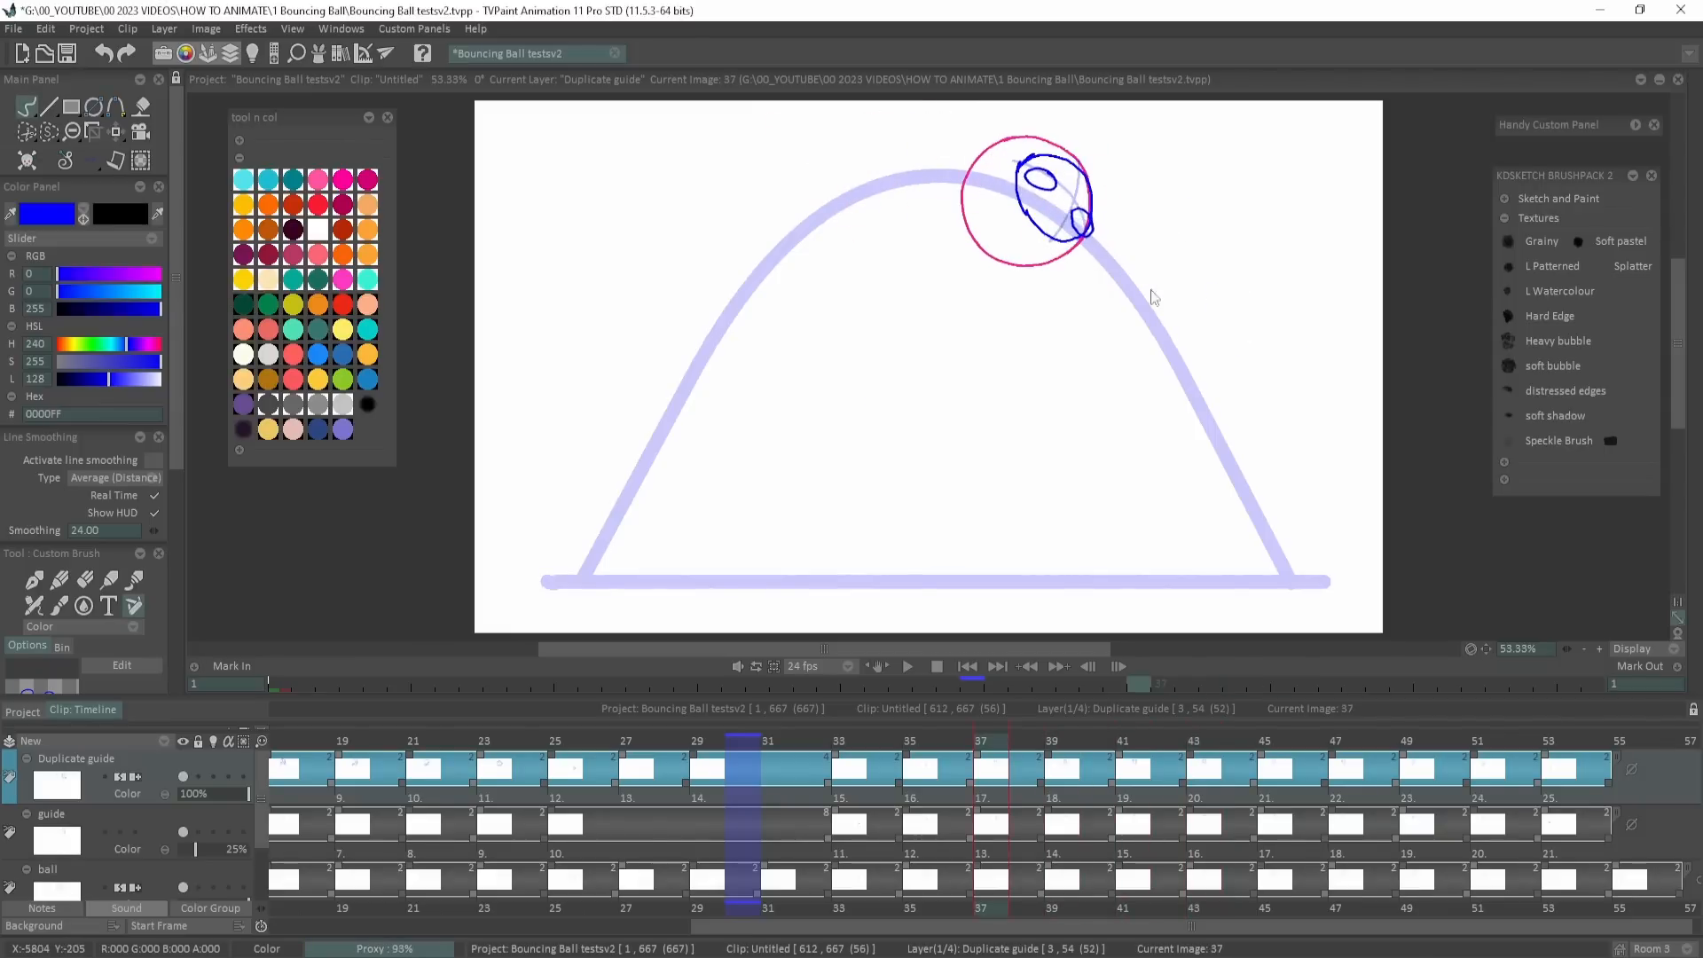
key("Left")
key("Left")
key("Left")
key("Left")
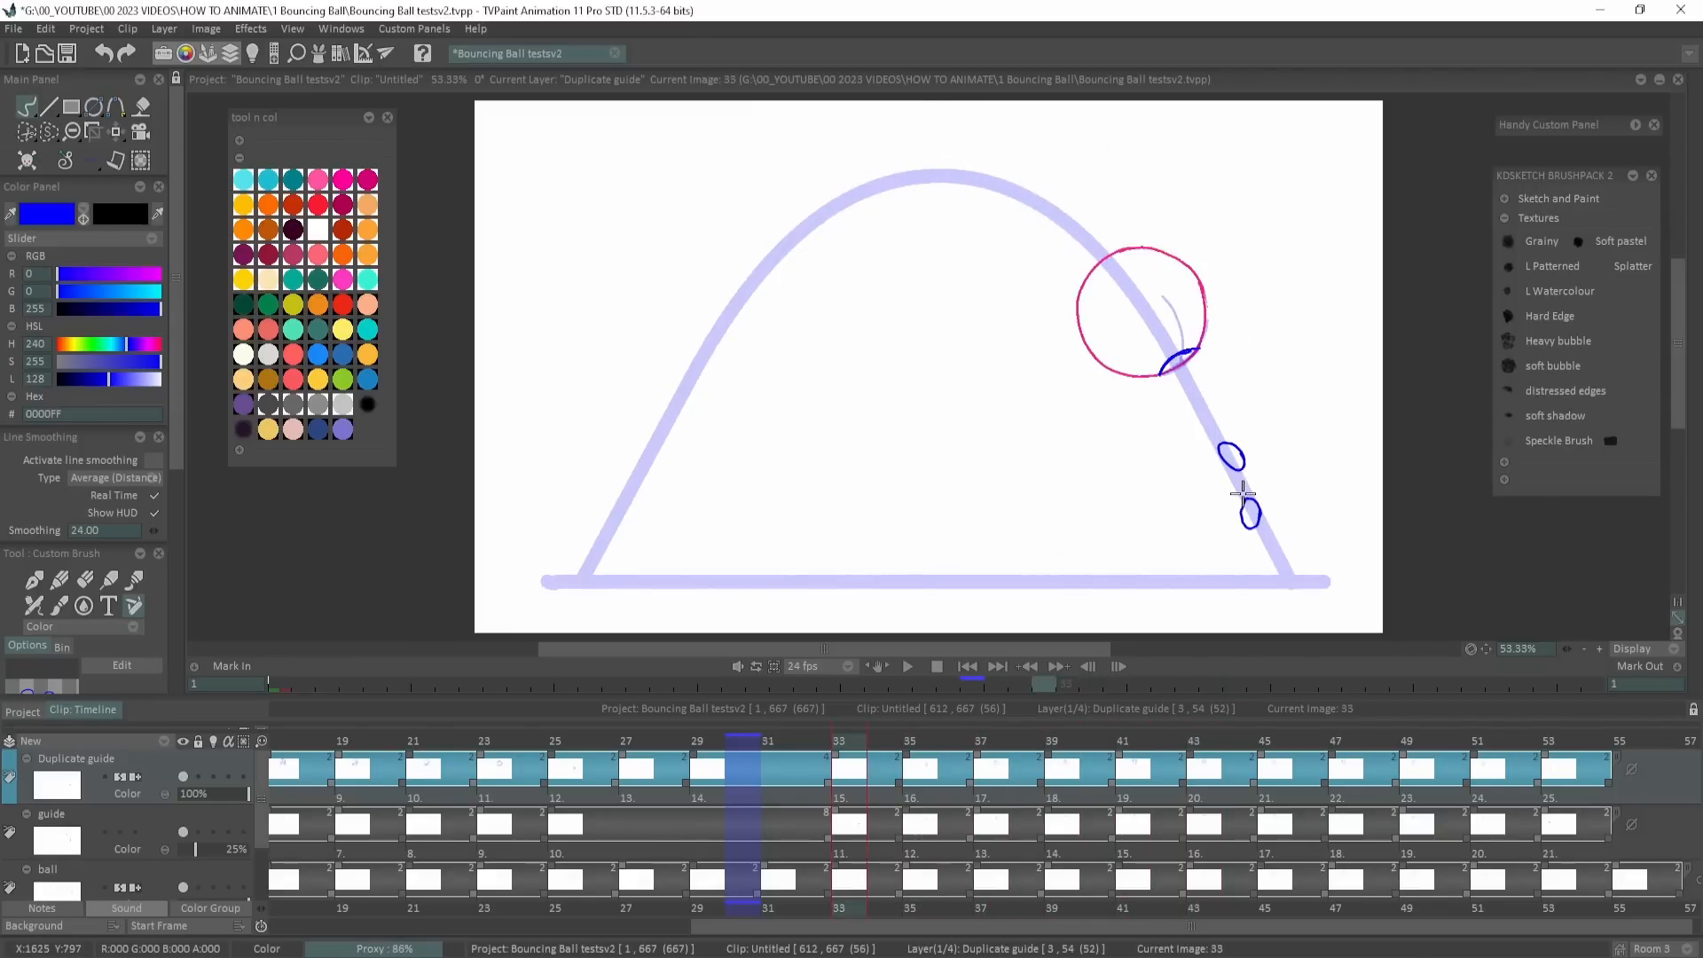
Rotate the oval pair to the opposite tilt, stamp it inside the face oval on frame 45 and compare with frame 43.
key("Right")
key("Right")
key("Right")
key("Right")
key("Right")
key("Right")
key("Right")
key("Right")
key("Right")
key("Right")
key("Right")
key("Right")
left_click_drag(949, 233, 1041, 205)
left_click(915, 144)
key("Left")
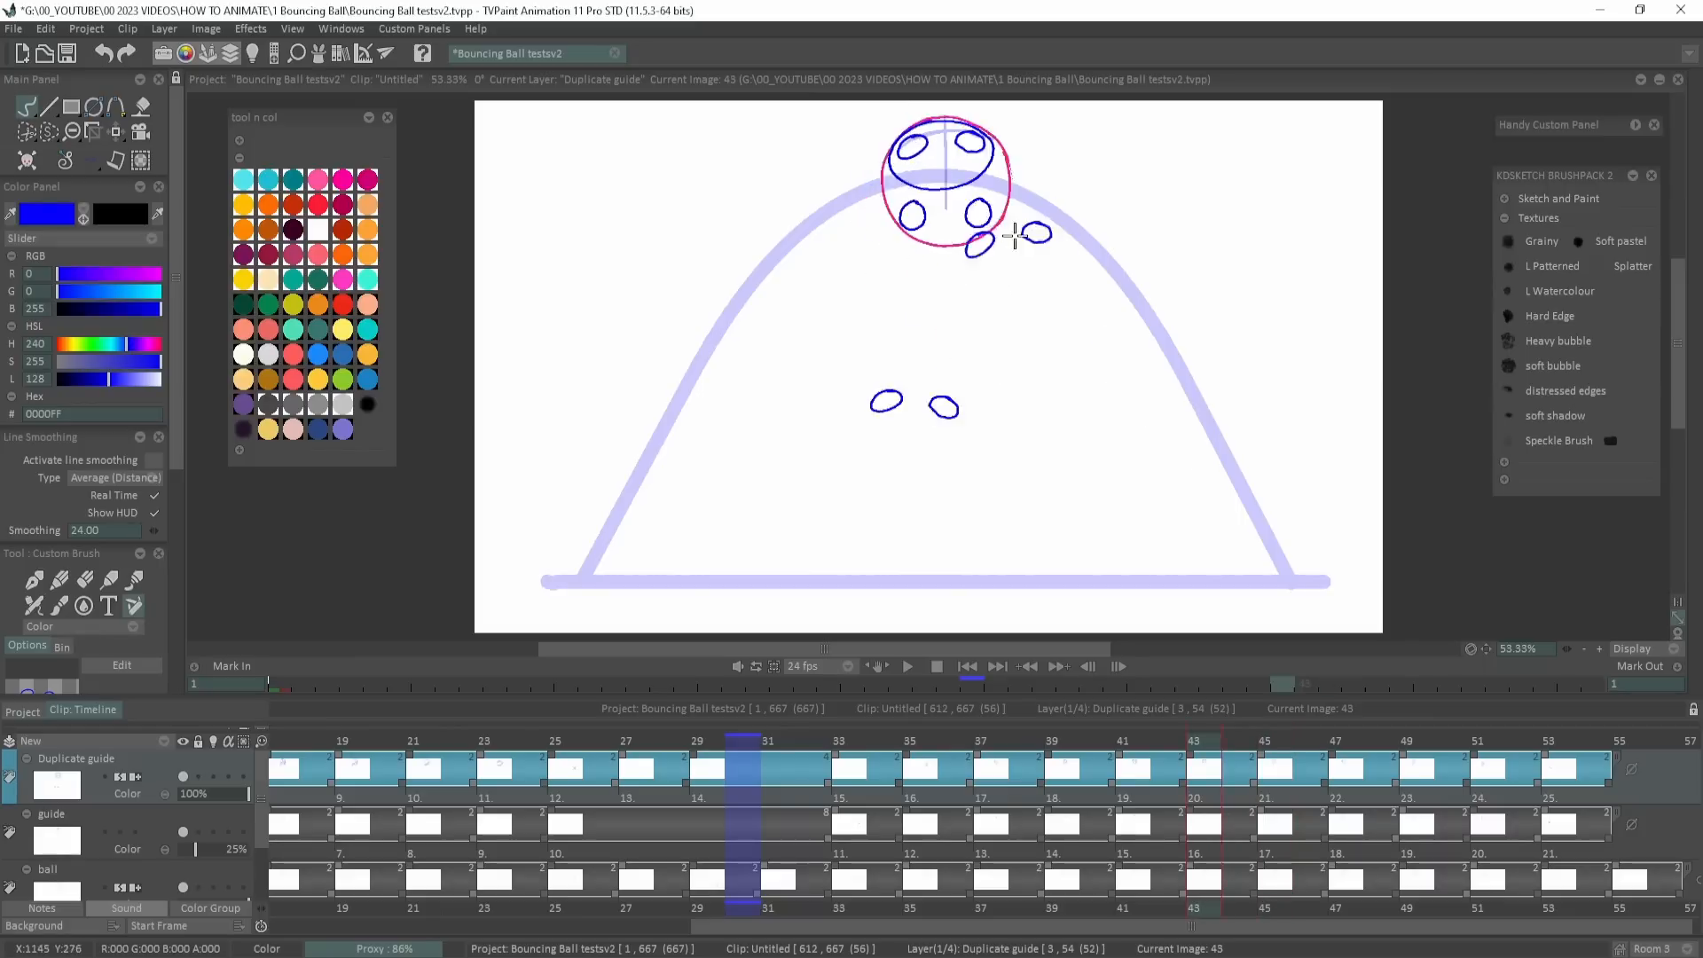
Adjust the rotation of the oval pair and stamp it inside the face oval on frame 47.
key("Right")
key("Right")
left_click_drag(803, 190, 893, 125)
left_click(890, 152, "alt")
left_click(918, 164, "alt")
left_click_drag(838, 190, 914, 148)
left_click(876, 152)
Rotate the oval pair further and stamp it on the face ovals of frames 49 and 51.
key("Right")
left_click_drag(804, 198, 878, 153)
left_click(859, 162)
key("Right")
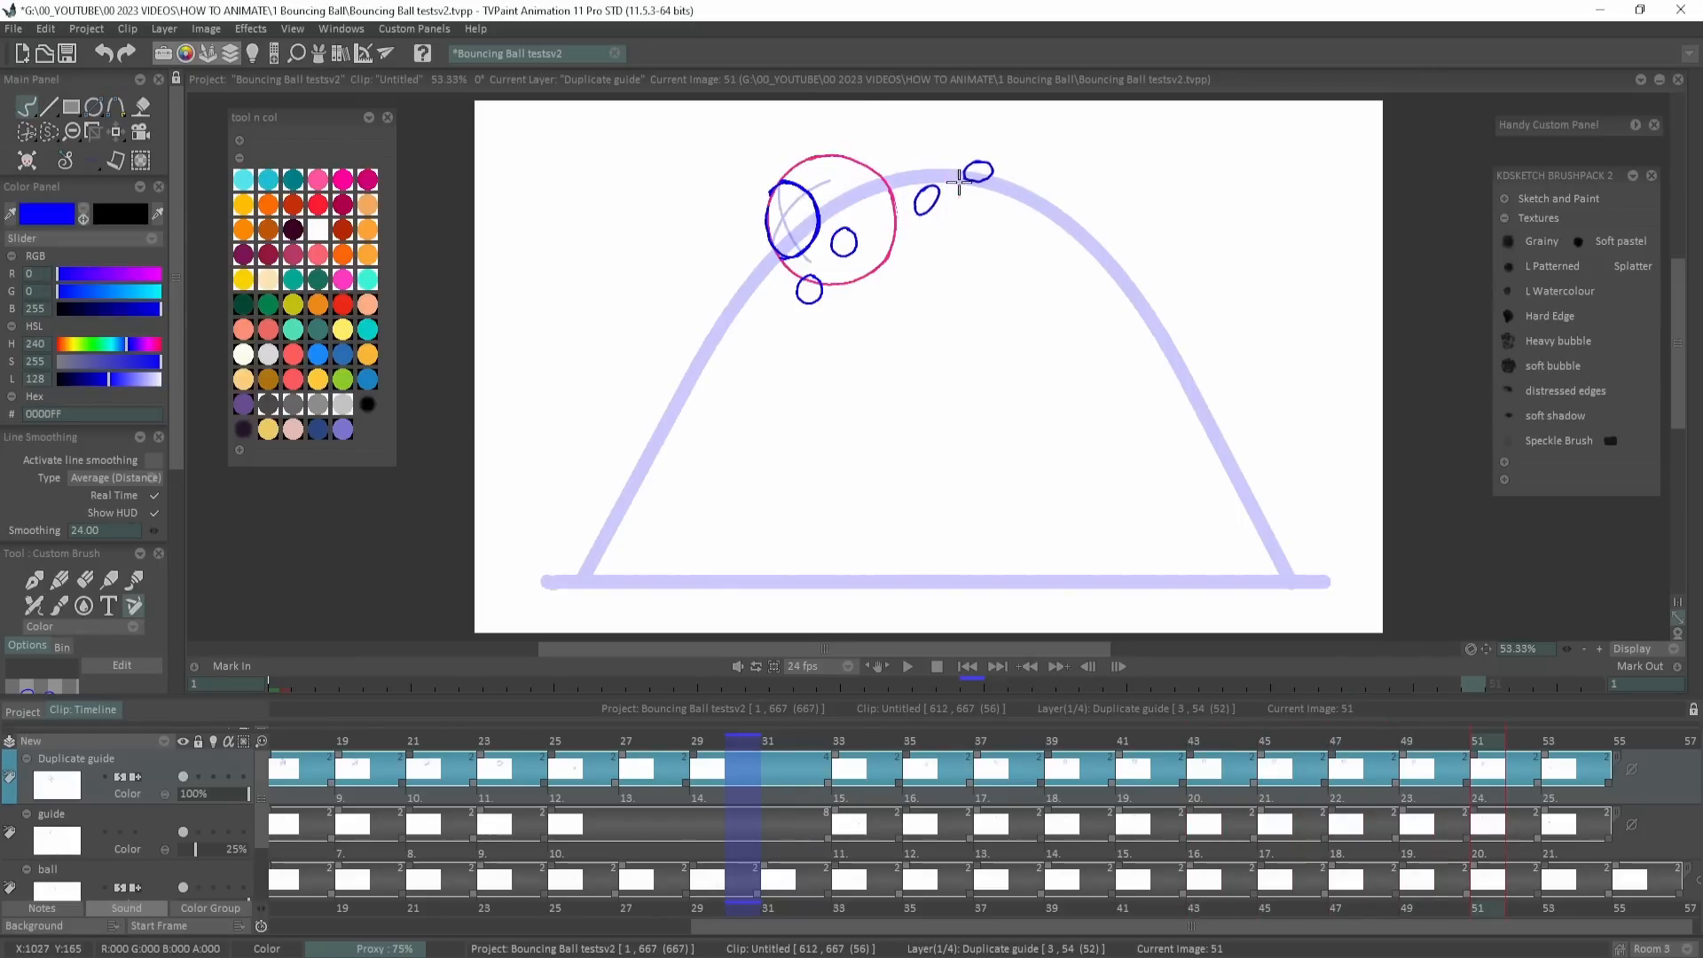
left_click_drag(736, 276, 784, 224)
left_click(783, 224)
Stamp the steeply rotated oval pair on frame 53, undo it and stamp it again slightly lower over the face shape.
key("Right")
left_click_drag(632, 417, 688, 345)
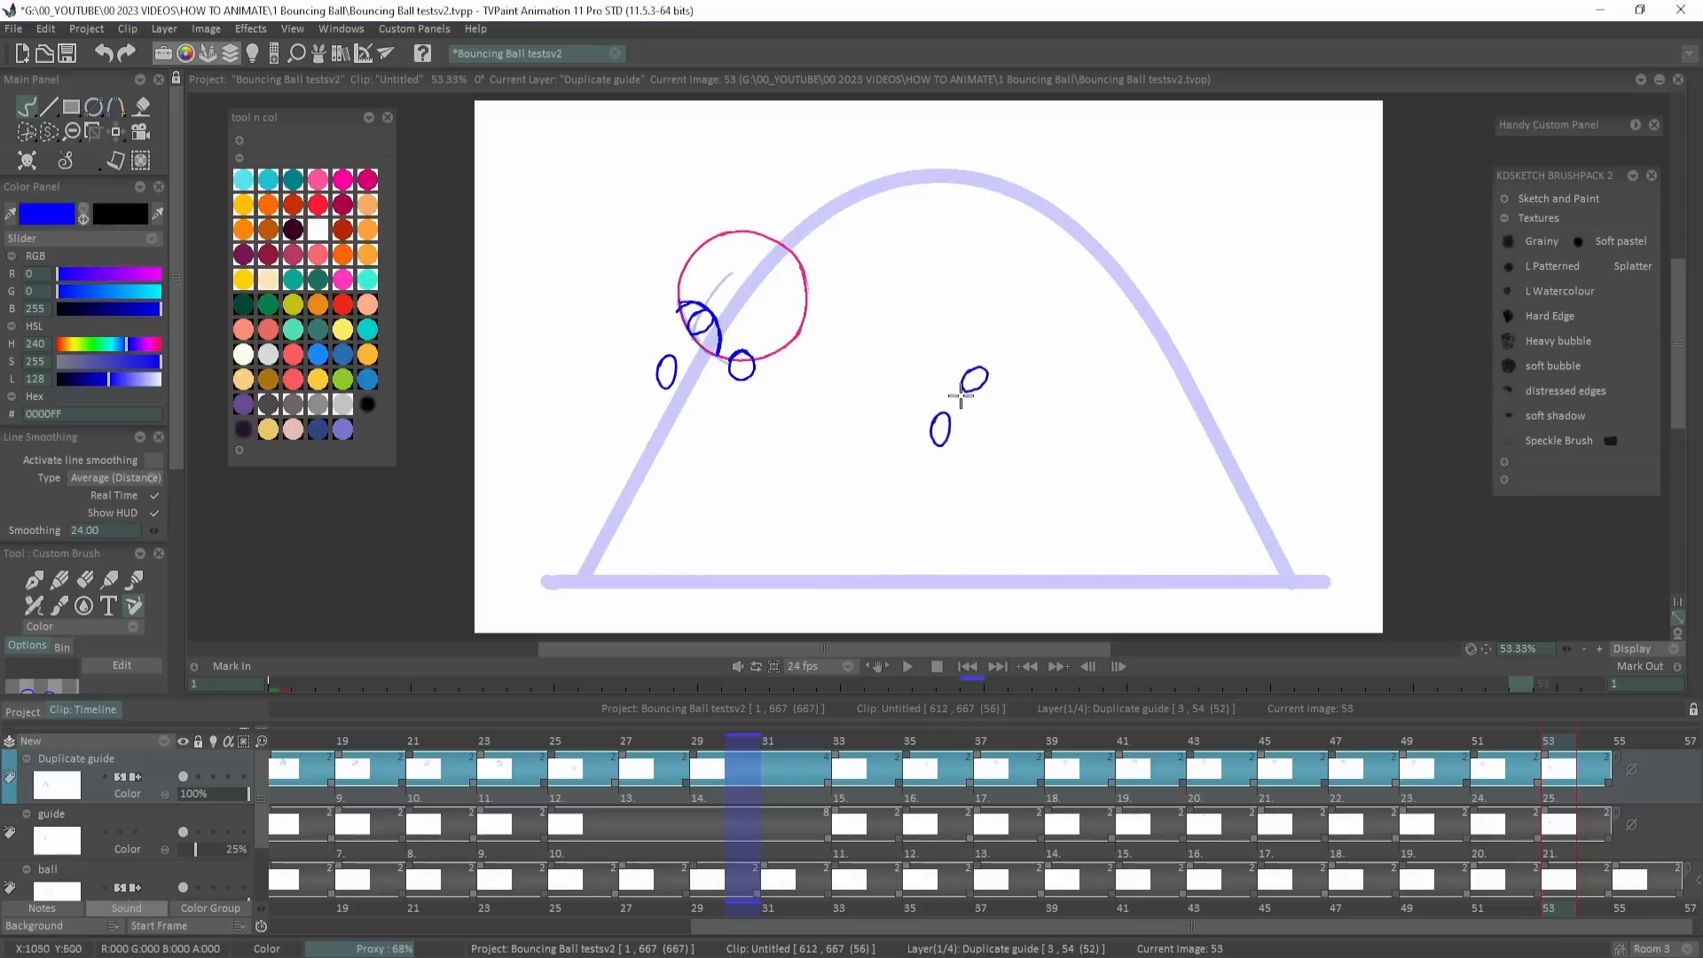
key("ctrl+z")
mouse_move(665, 473)
left_mouse_down()
mouse_move(715, 391)
mouse_move(697, 350)
left_mouse_up()
left_click(692, 353)
Erase the stray eye ovals that fall outside the face shape on frames 53 and 51.
key("Right")
key("Left")
left_click(86, 580)
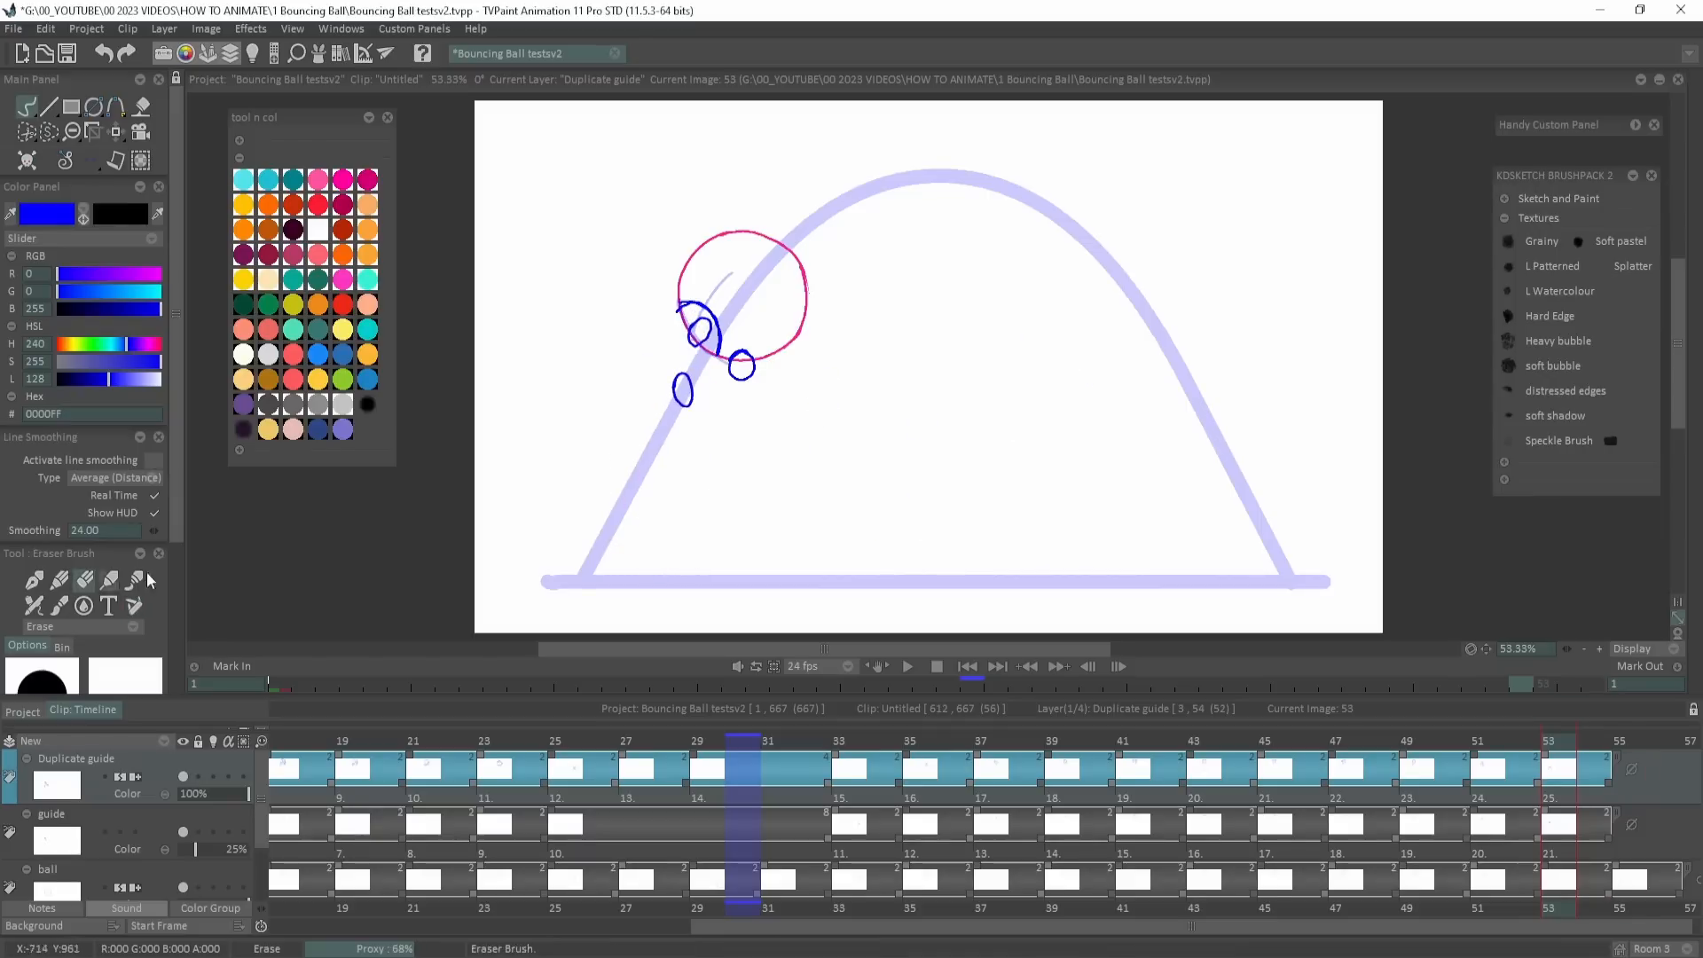
key("Right")
key("Left")
key("Left")
left_click_drag(759, 221, 745, 264)
key("Right")
Flip back through the return bounce from frame 51 to frame 35 to check the eye and bun placement.
key("Left")
key("Left")
key("Left")
key("Left")
key("Left")
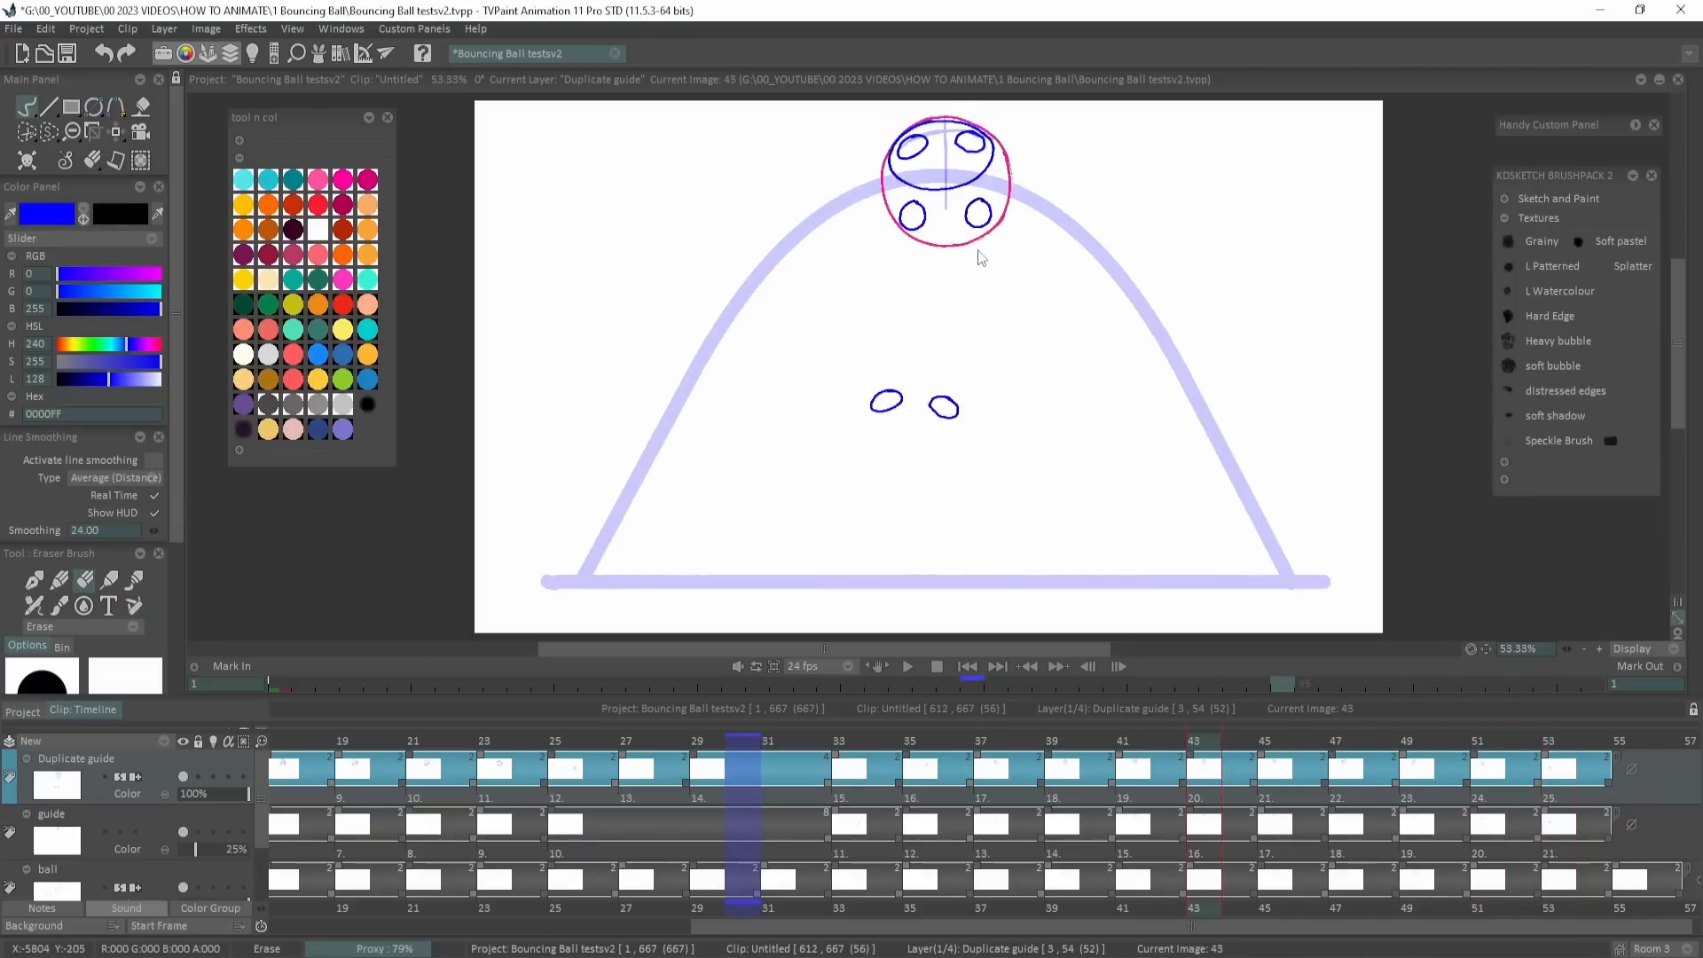
key("Left")
key("Left")
key("Left")
key("Left")
key("Left")
key("Right")
key("Right")
key("Right")
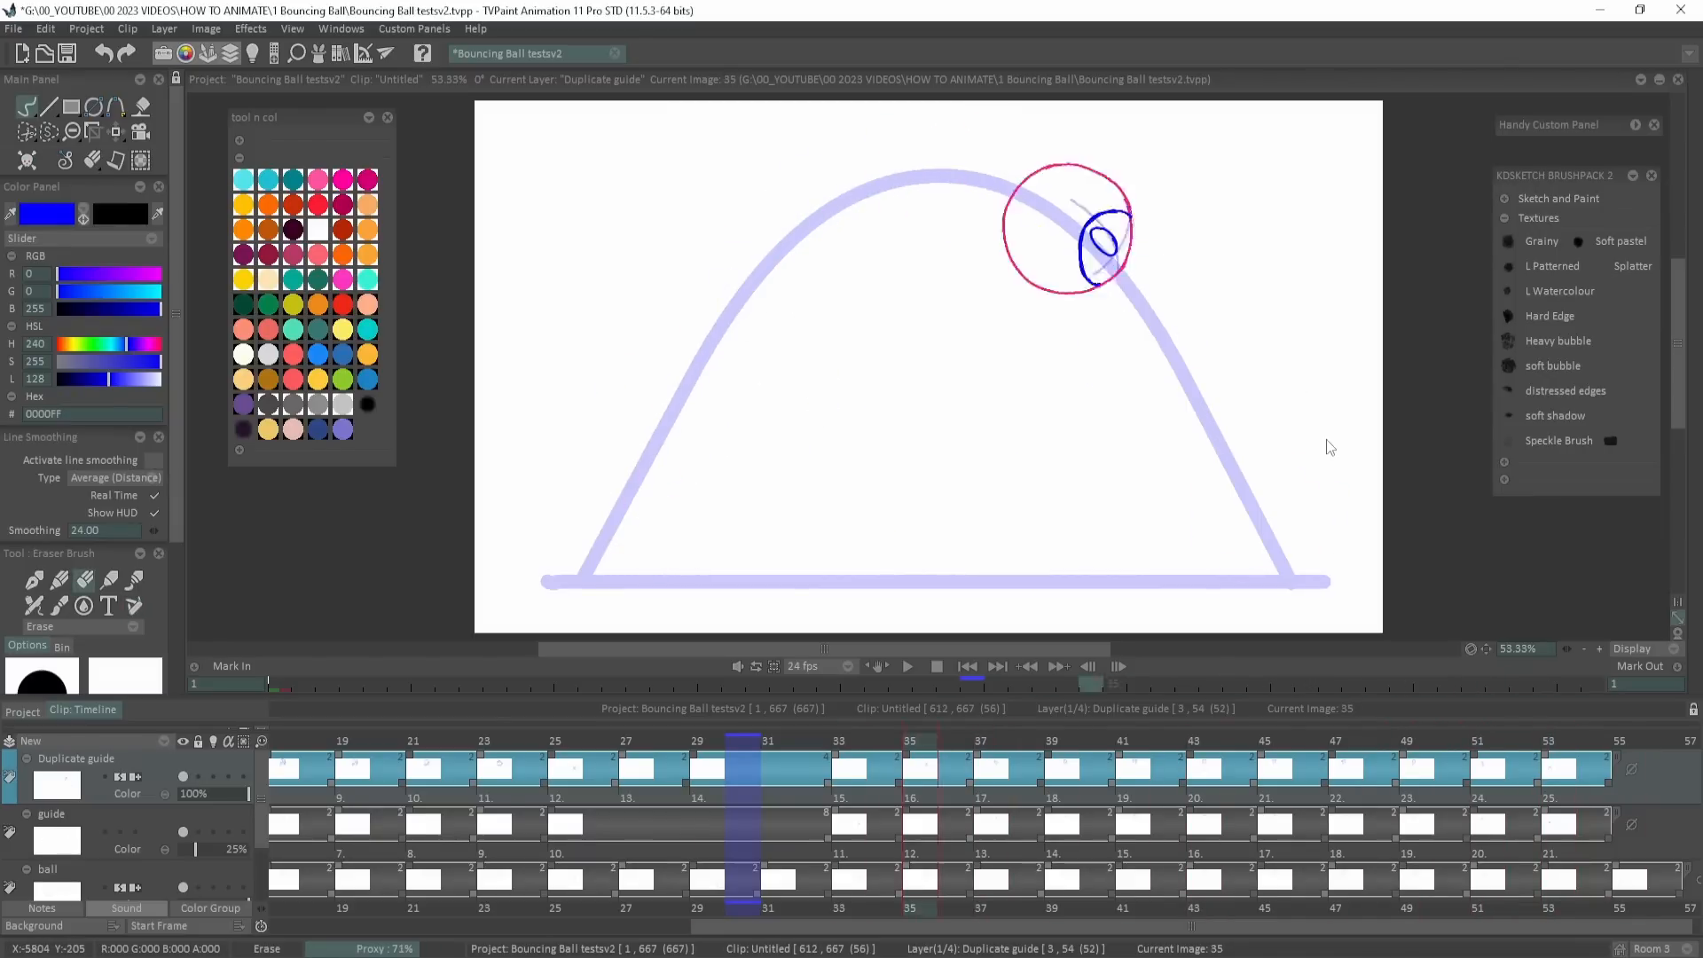
Capture one of the bun circles below the face on frame 39 as a custom brush and optimize it.
left_click(29, 135)
left_click_drag(1070, 282, 1009, 223)
scroll(148, 628, "down", 4)
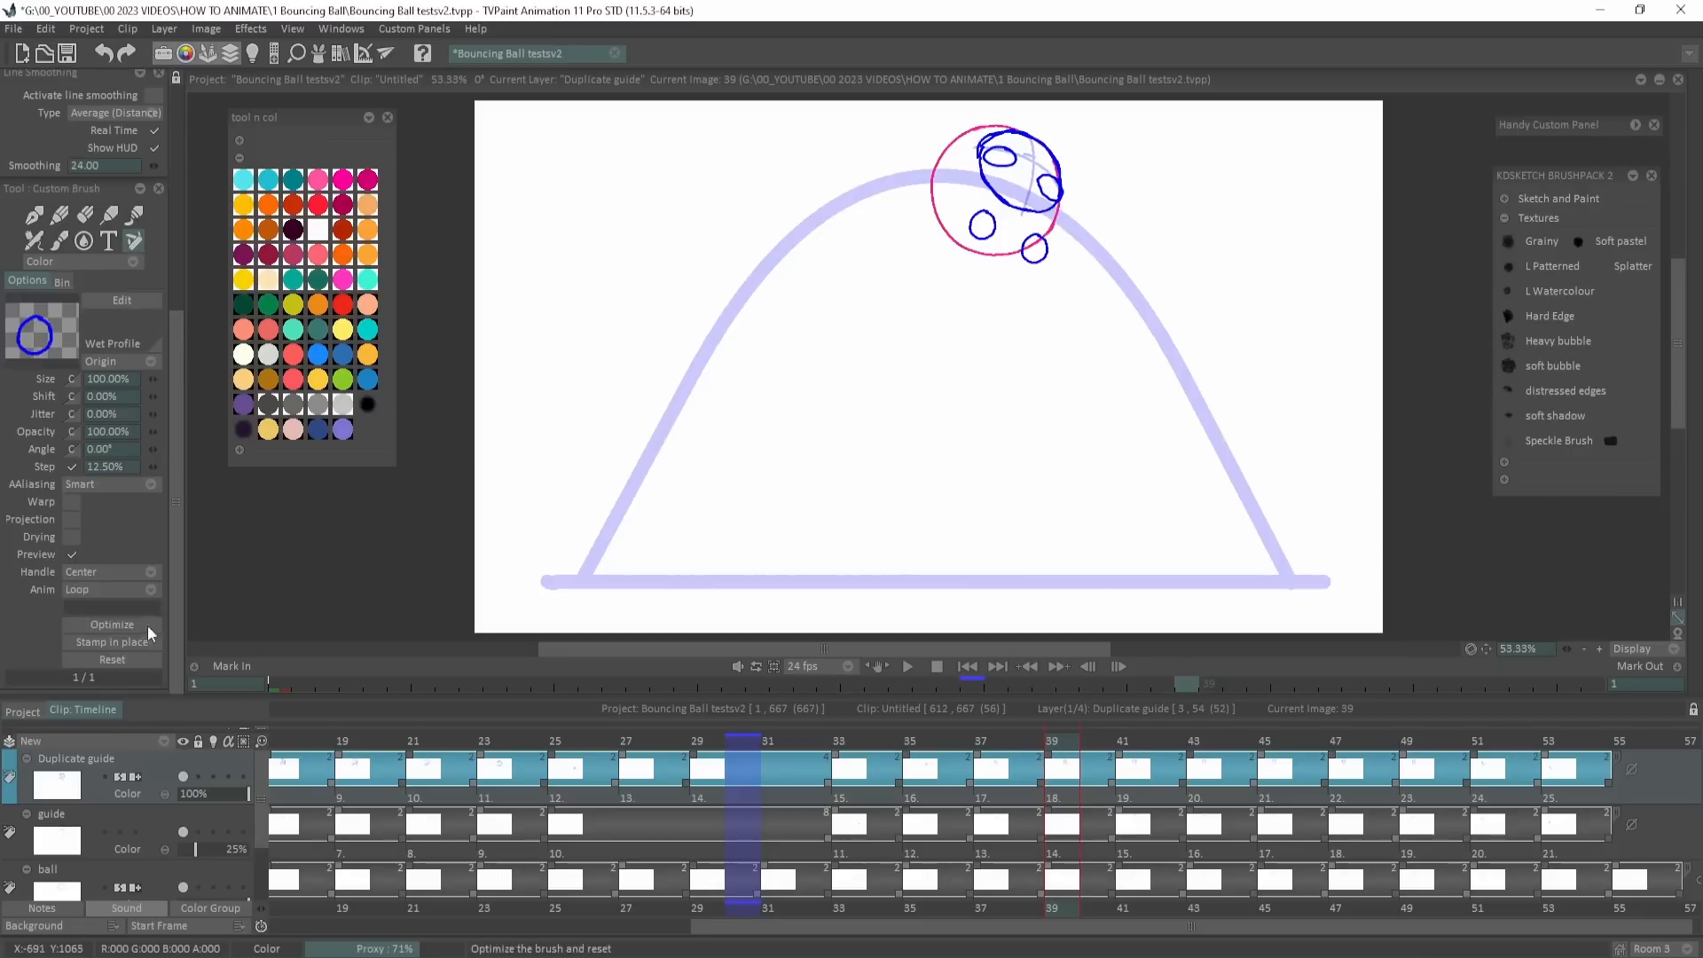
left_click(146, 627)
Compare the neighbouring frames and stamp the bun circle at the lower edge of the ball on frame 37.
key("Right")
key("Left")
key("Left")
key("Right")
key("Left")
key("Left")
key("Right")
left_click(1052, 277)
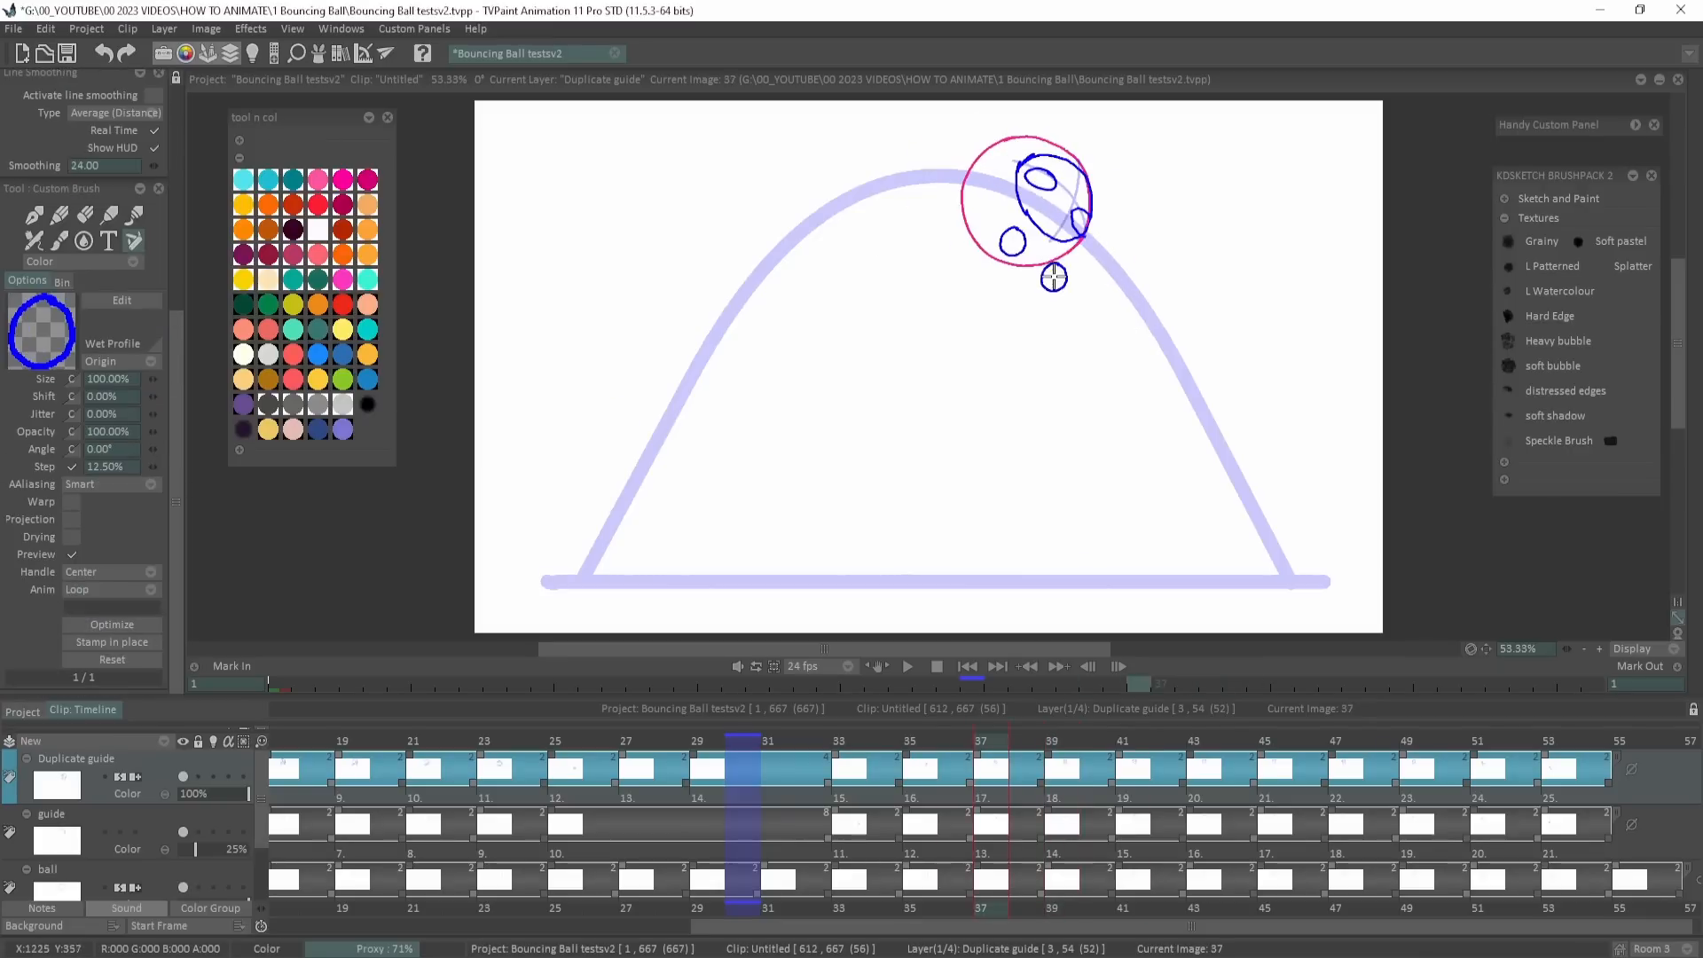
Check the bun spacing against the neighbouring frames and pencil a pointed bun at the ball's lower edge on frame 35.
key("Right")
key("Left")
key("Right")
key("Left")
key("Left")
key("Left")
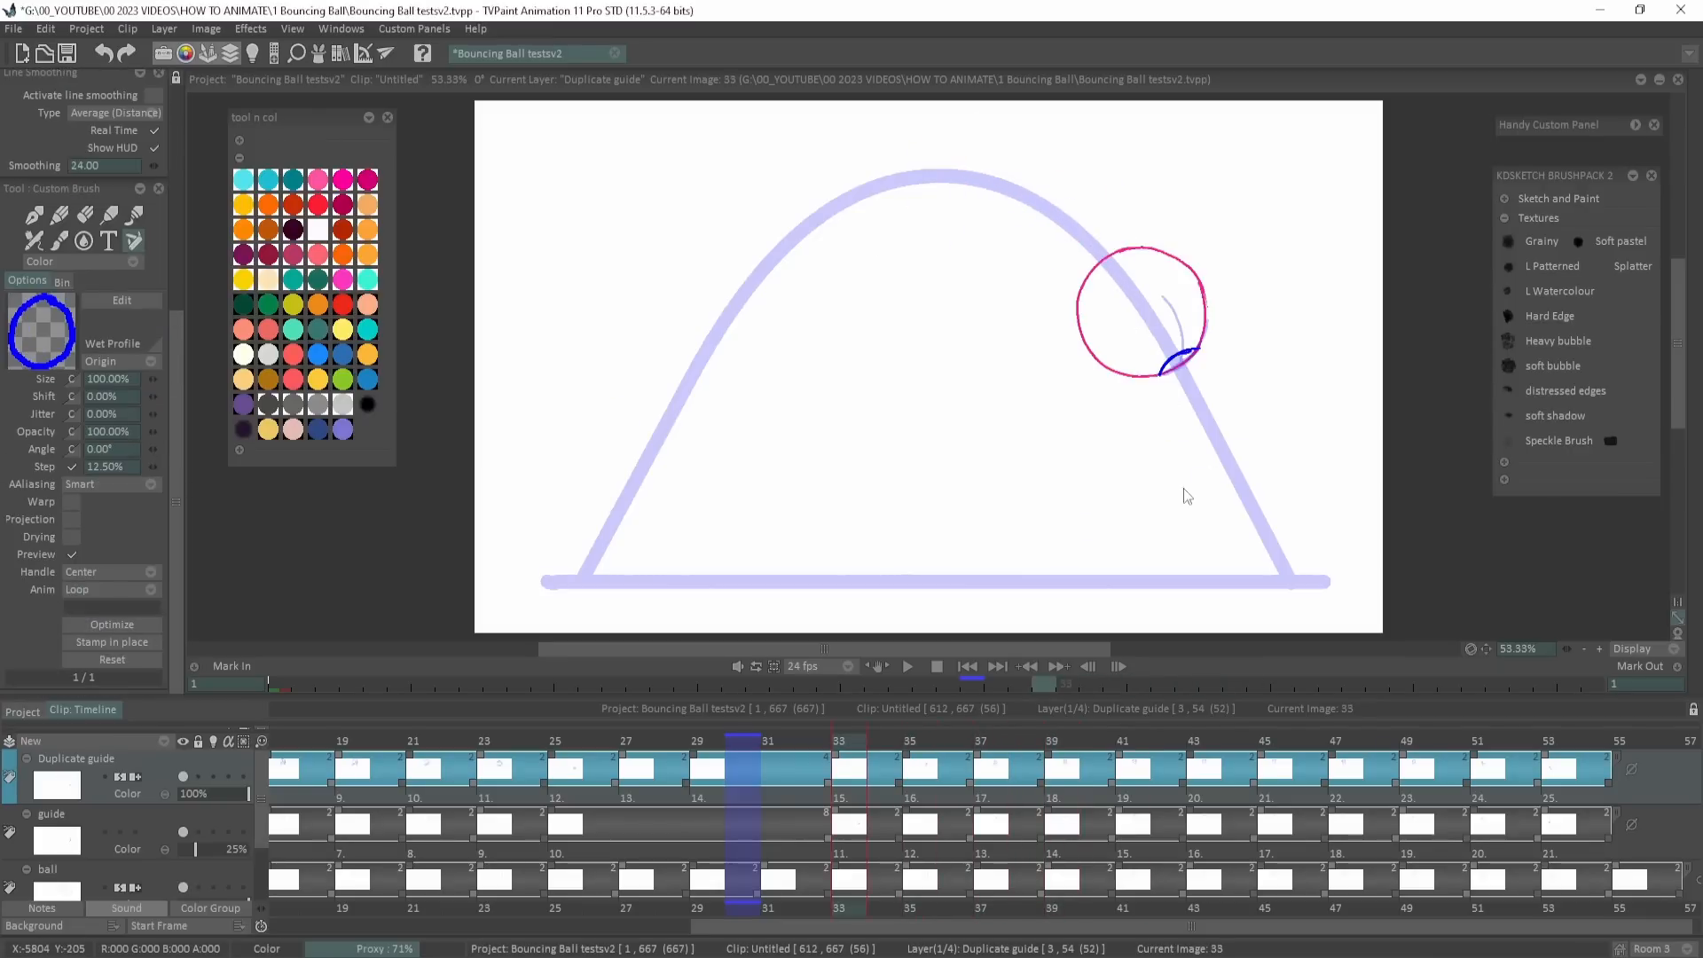
key("p")
key("Right")
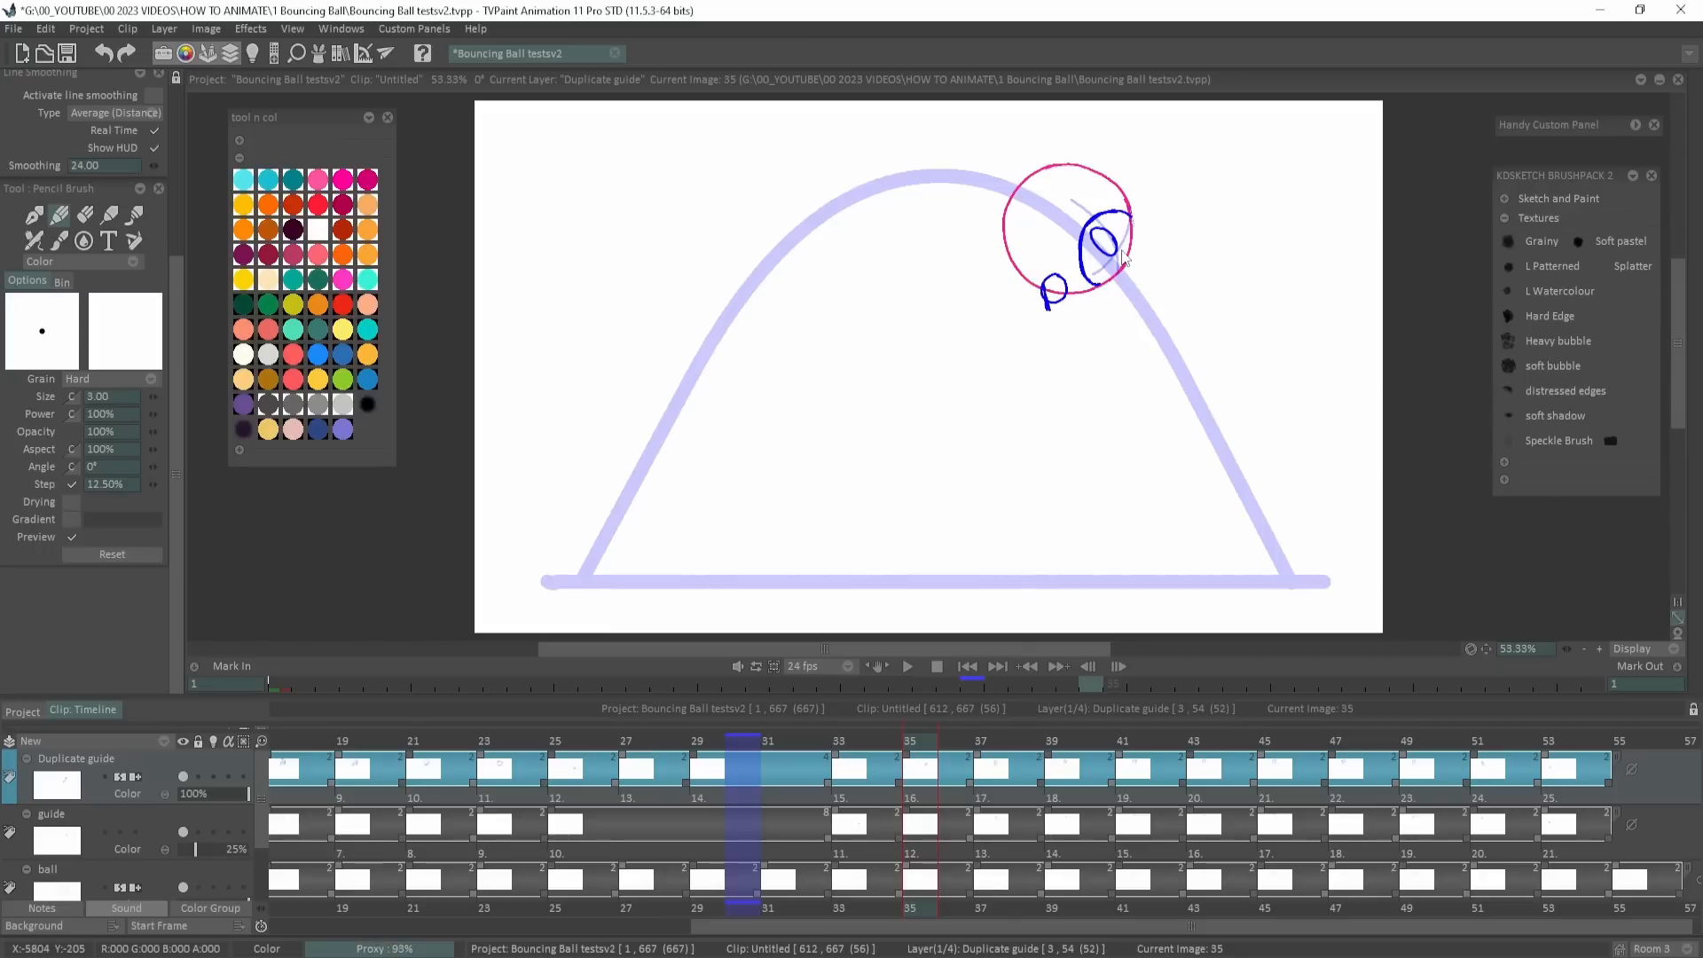
Pencil a small pointed bun tip just below the ball on frame 33.
key("Left")
key("Left")
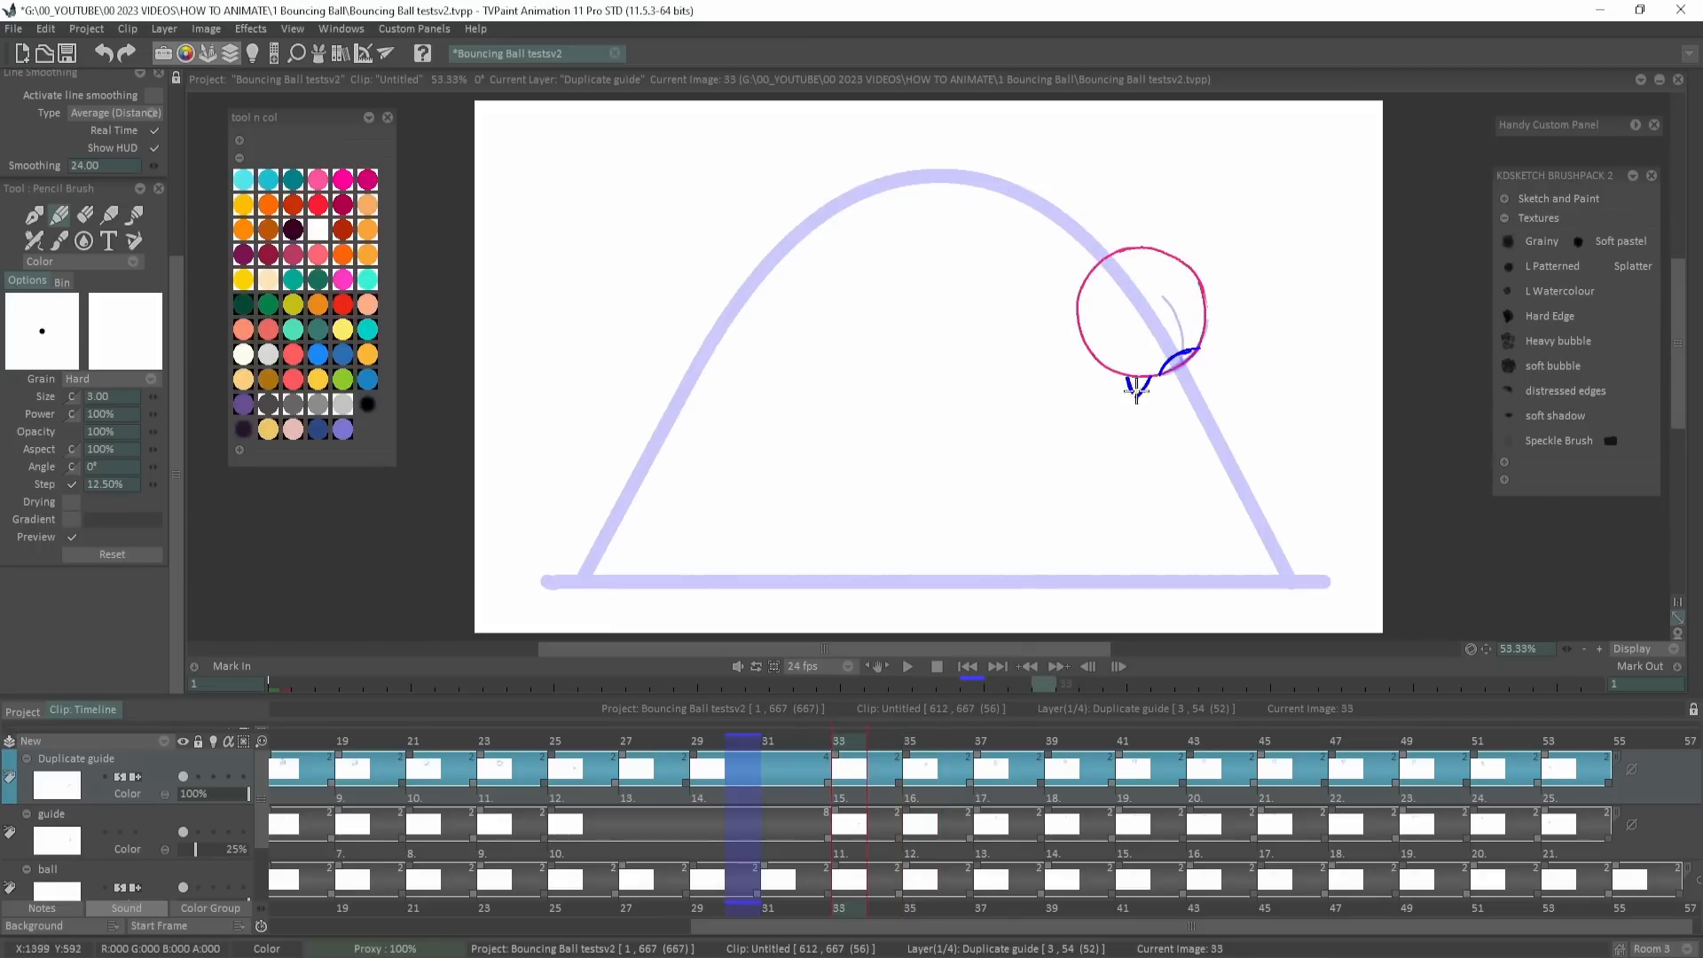
left_click_drag(1127, 396, 1150, 378)
key("Left")
Turn the canvas nearly upside down and pencil pointed tips on both bun circles of frame 37.
key("Right")
key("Right")
key("Right")
mouse_move(1009, 241)
left_mouse_down()
mouse_move(992, 258)
mouse_move(1015, 250)
left_mouse_up()
mouse_move(1471, 648)
left_mouse_down()
mouse_move(1344, 681)
mouse_move(532, 274)
left_mouse_up()
left_click_drag(1566, 648, 1640, 640)
left_click_drag(776, 579, 826, 420)
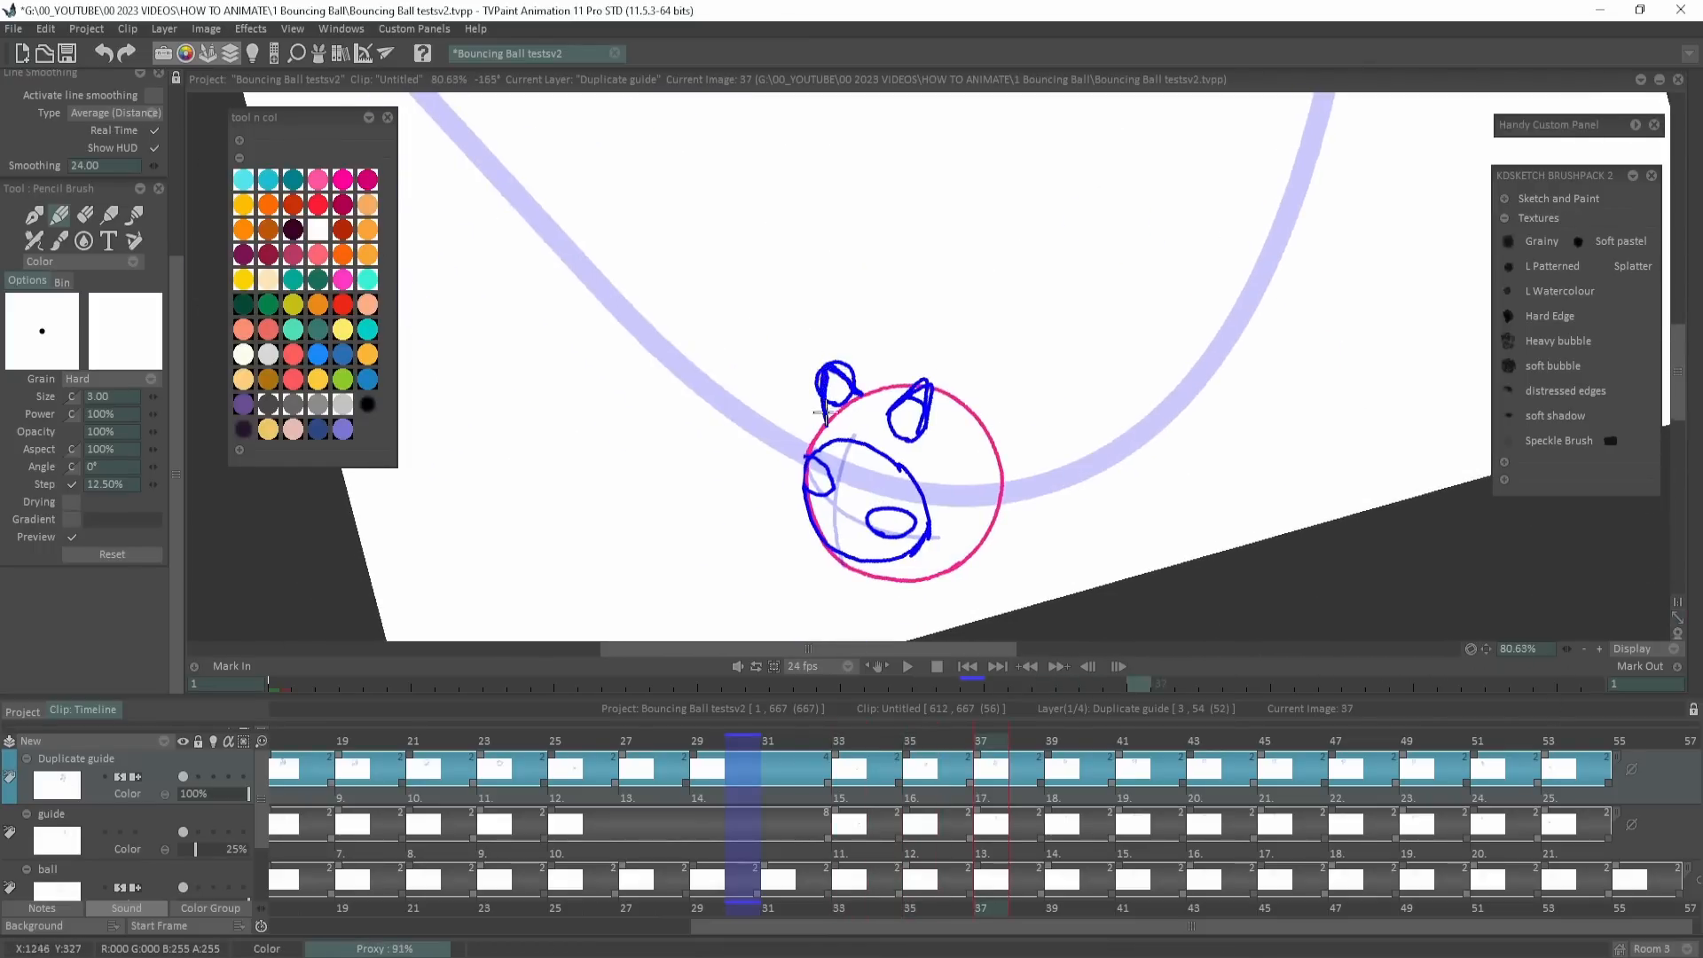
Erase the overlong tip strokes from the bun inside the ball on frame 37 and redraw the tip shorter.
key("Right")
key("Left")
key("e")
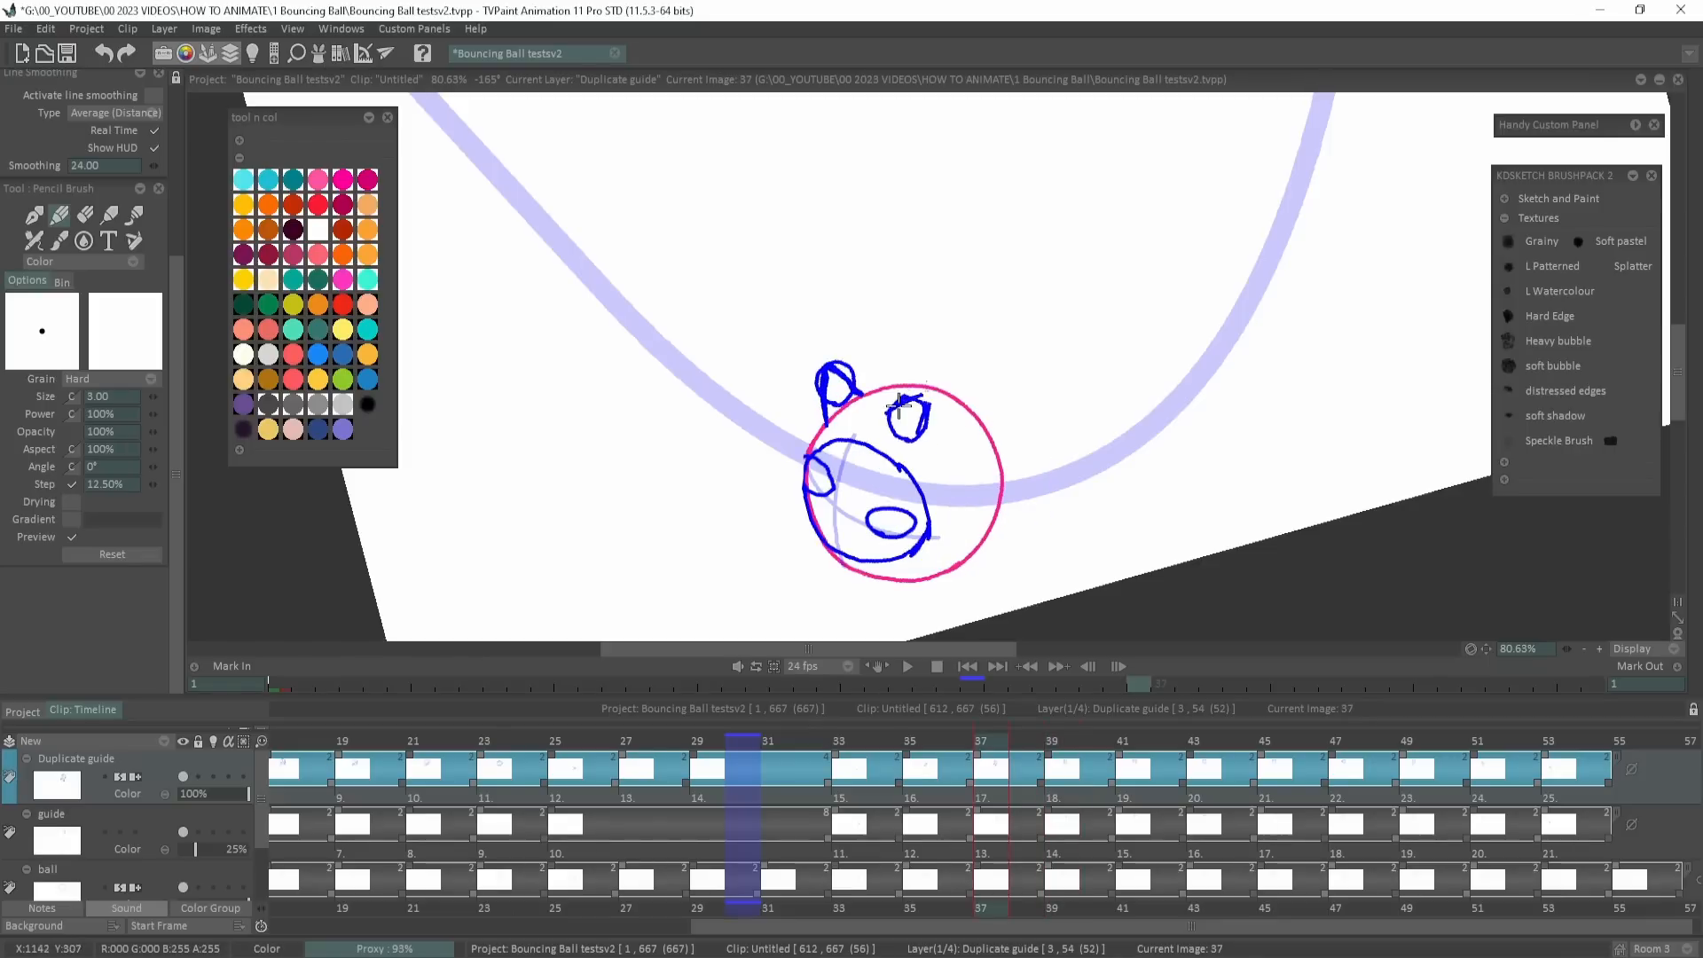
key("Left")
key("Right")
Pencil short pointed tips on the bun circles of frames 39, 41, 43 and 45.
key("Right")
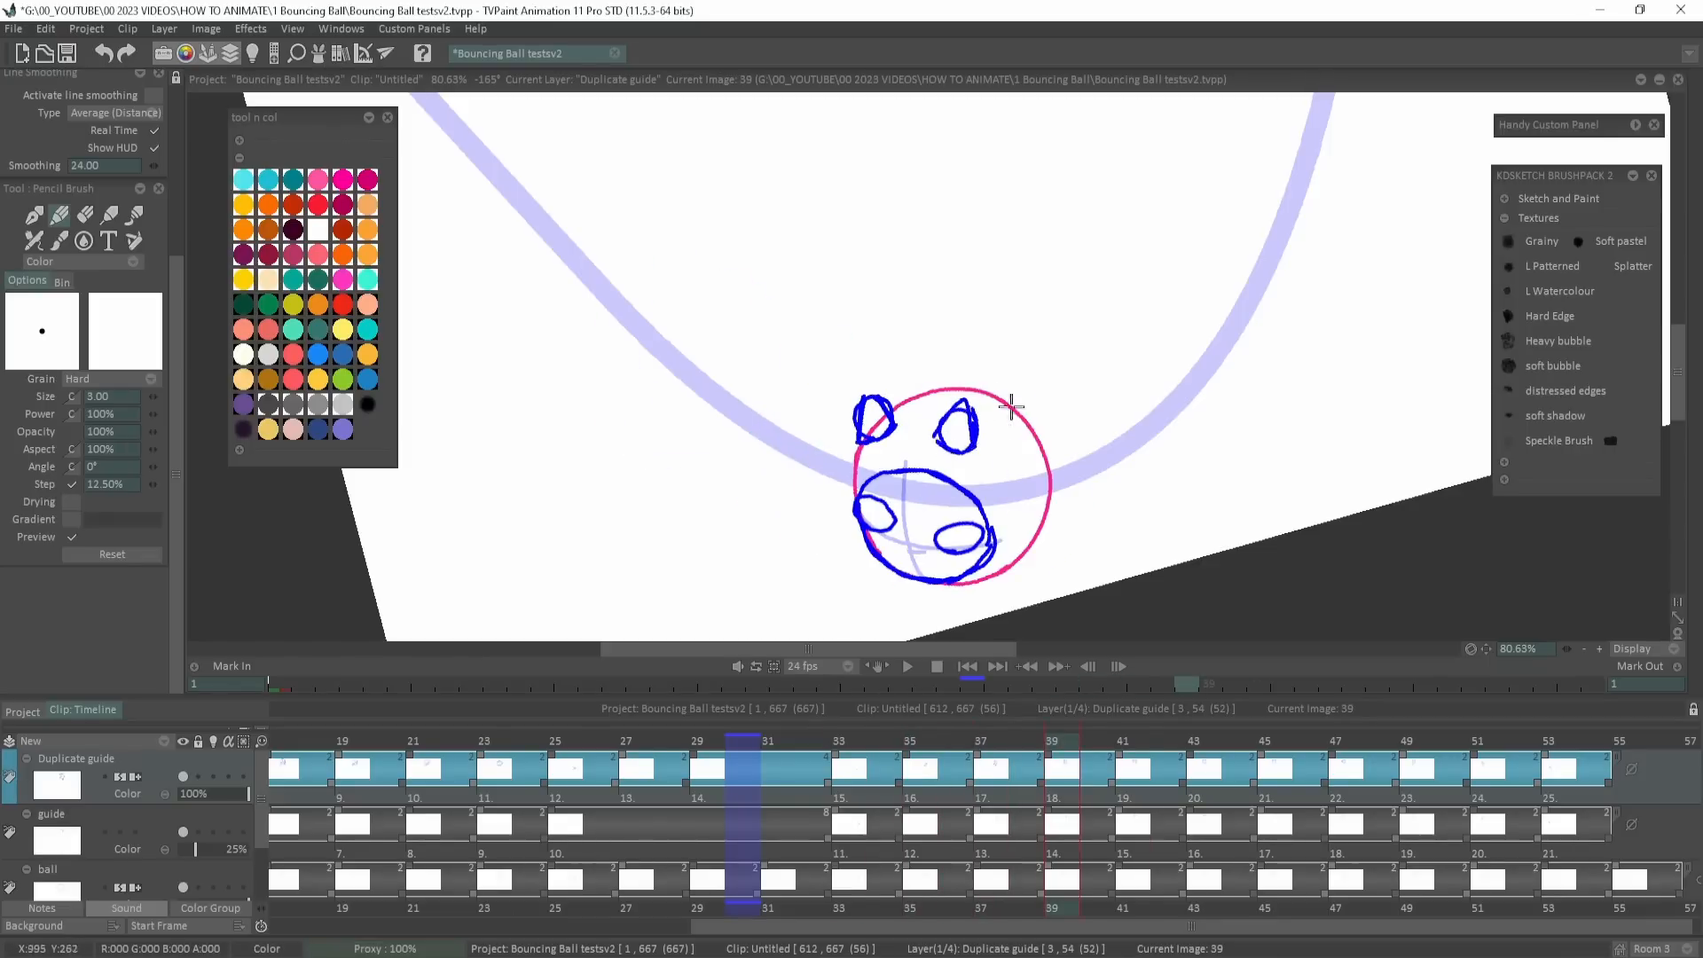
key("Right")
key("Right")
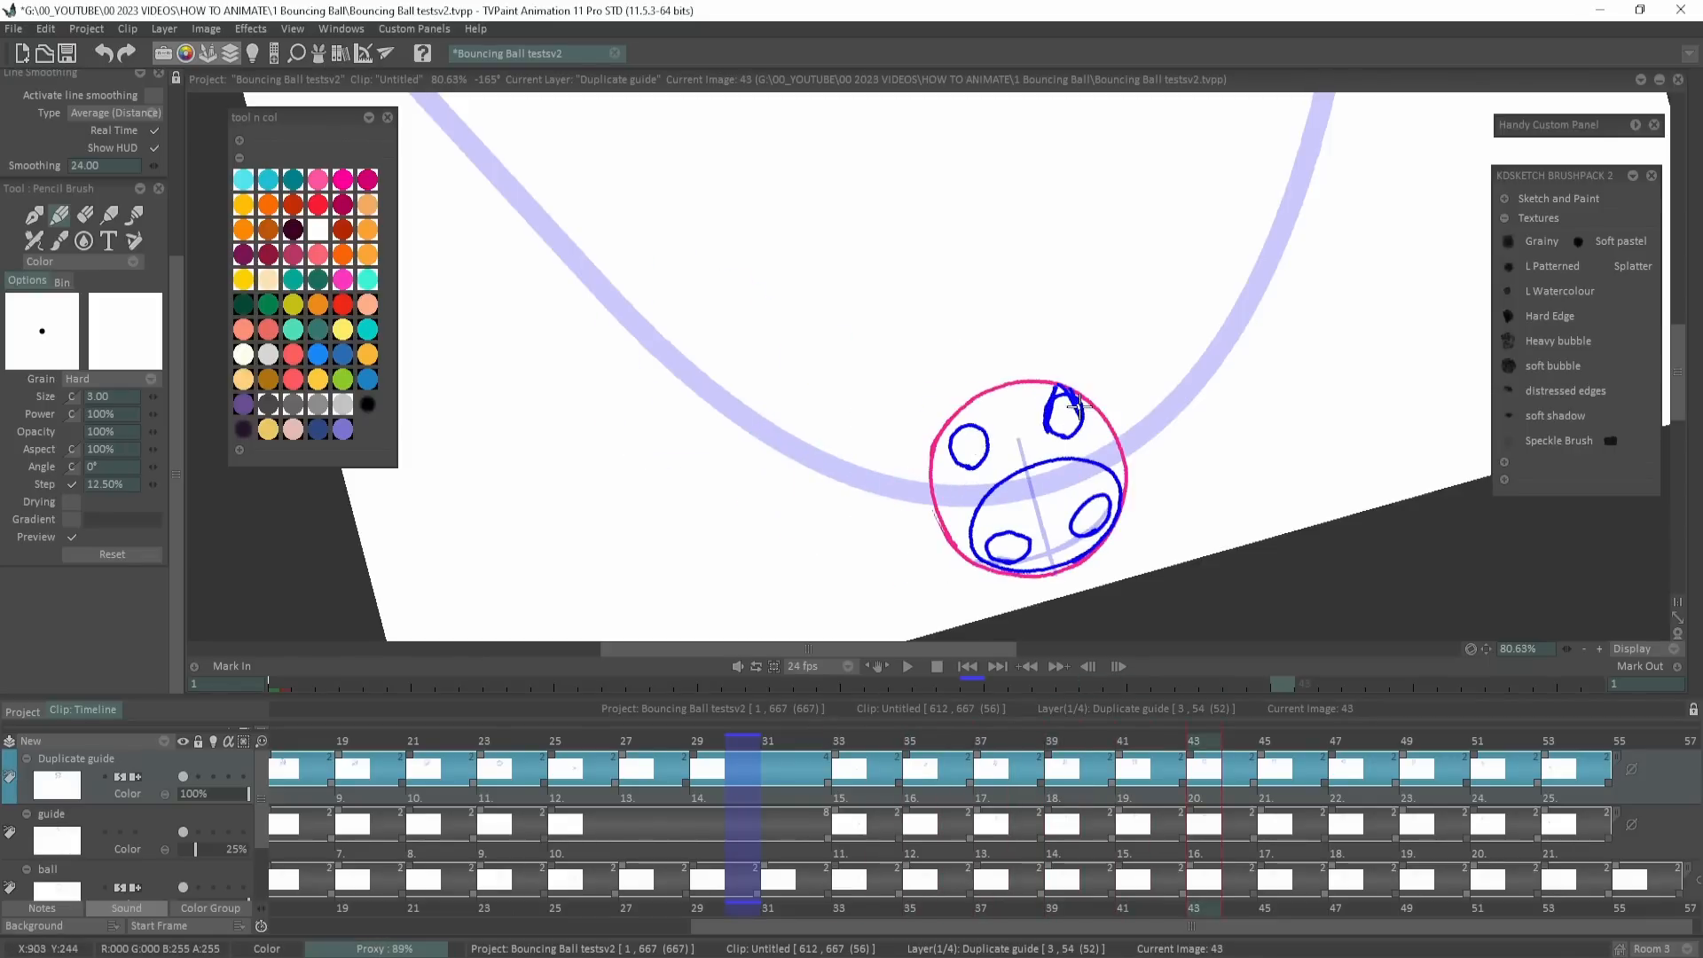
key("Right")
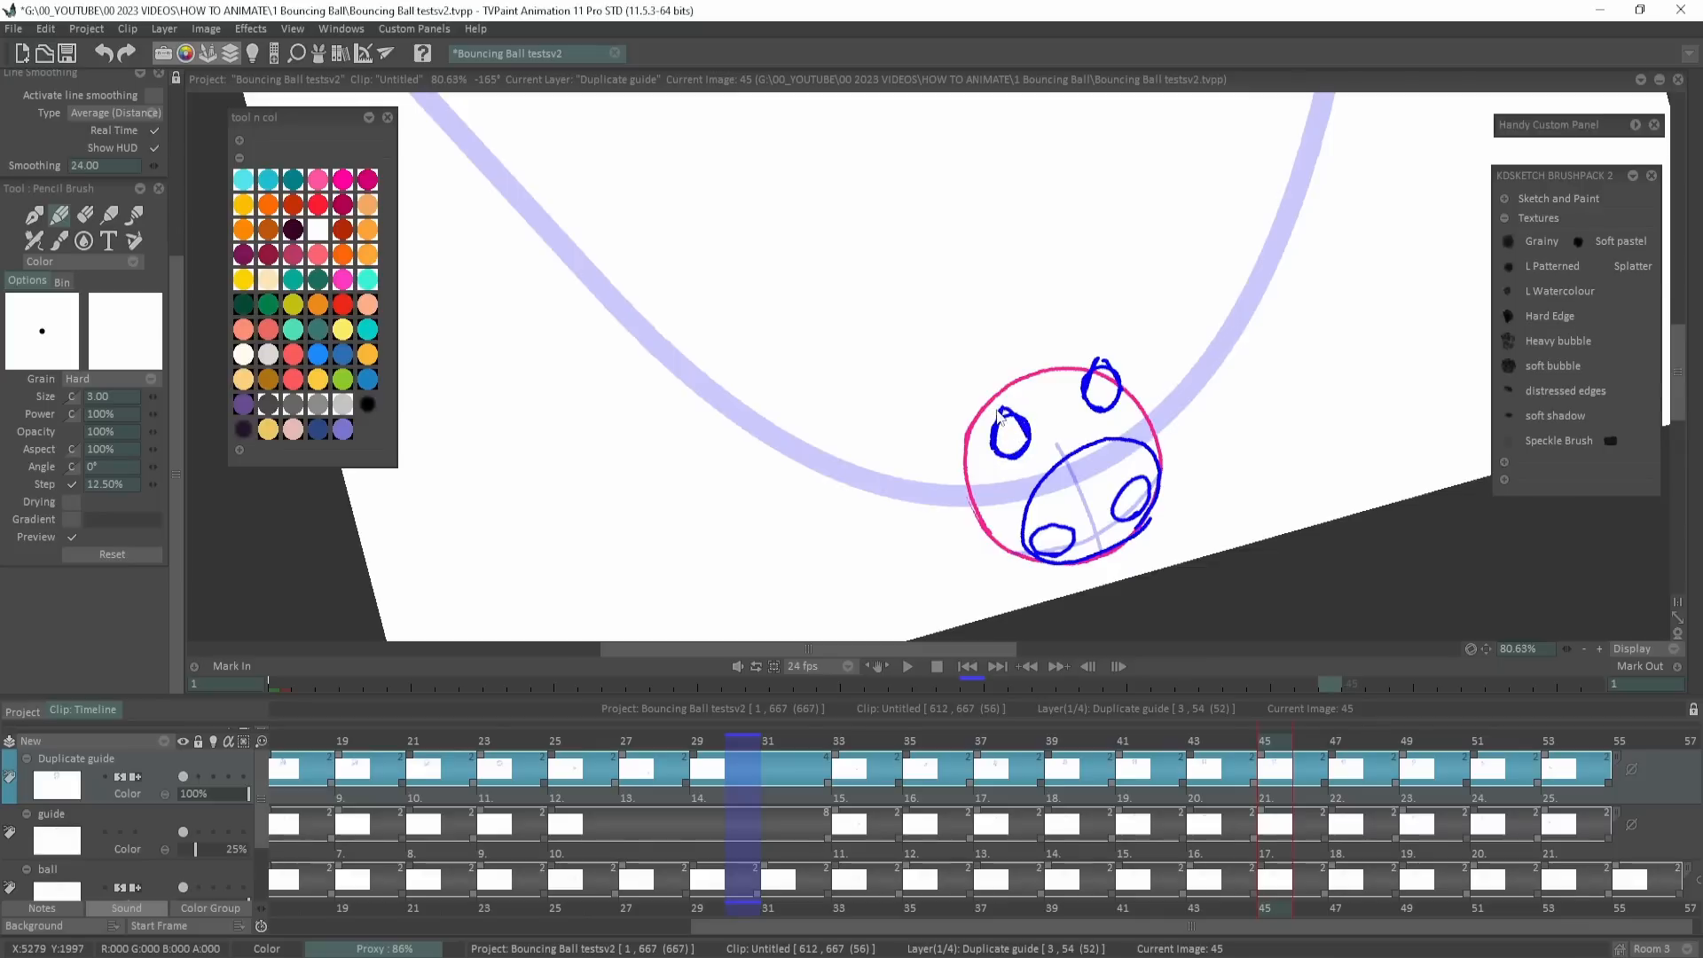
Pencil the pointed tips on the bun circles of frames 47, 49, 51 and 53.
key("Right")
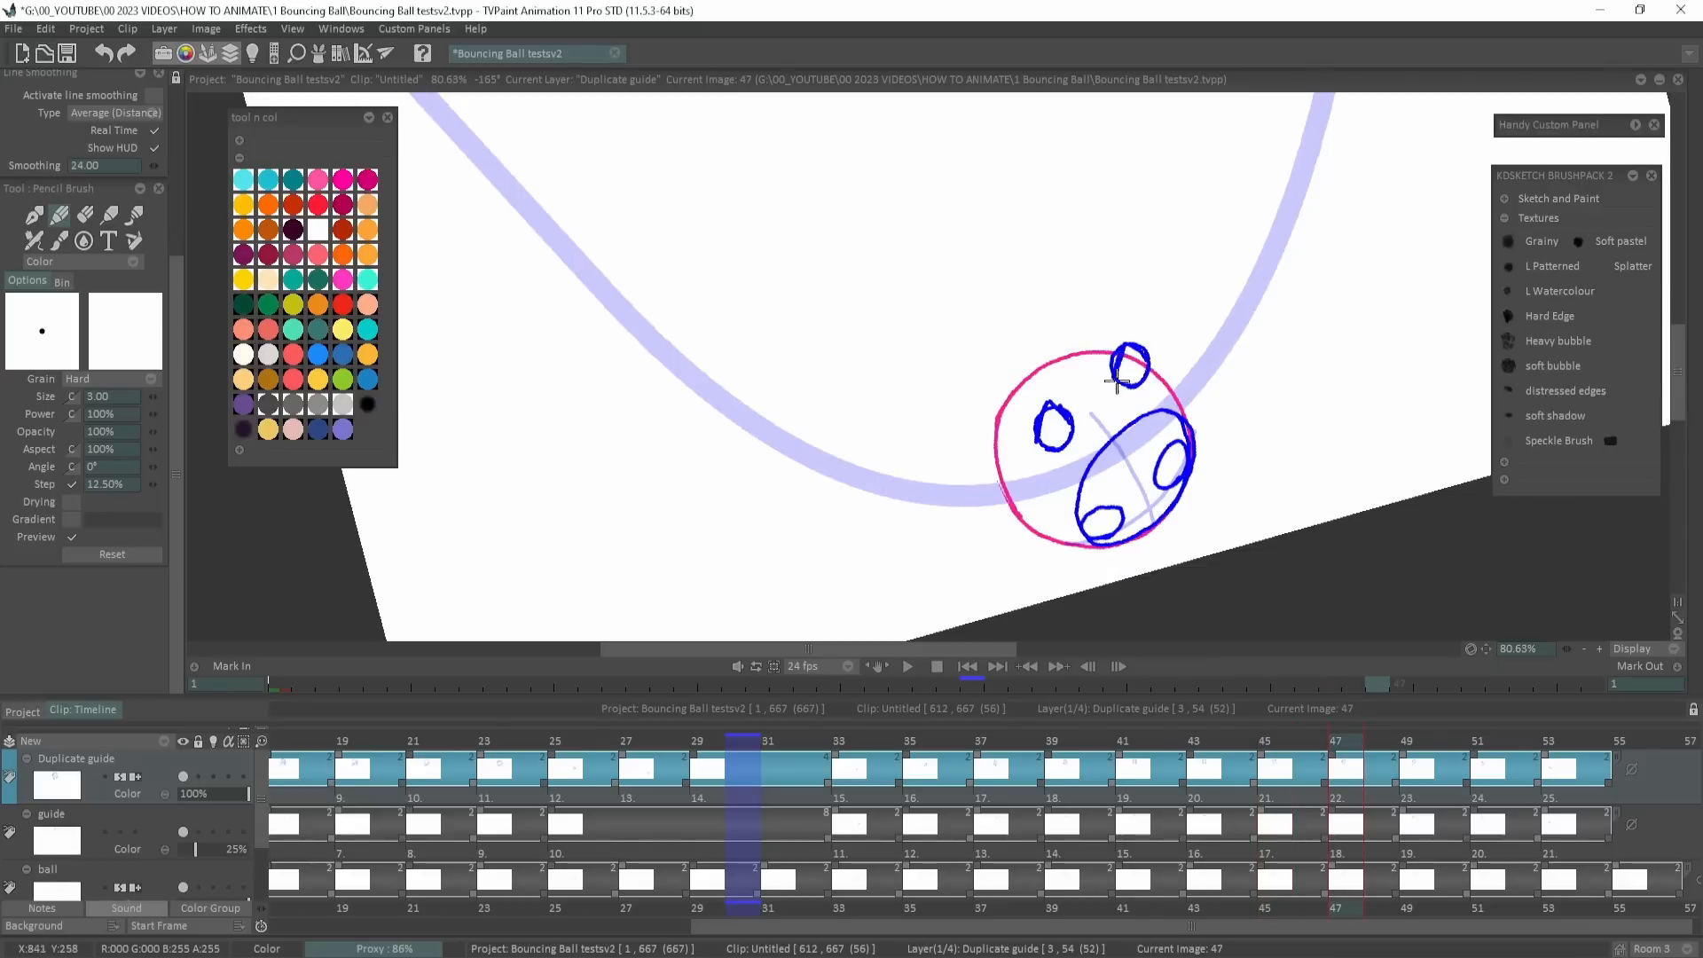
key("Right")
key("Right")
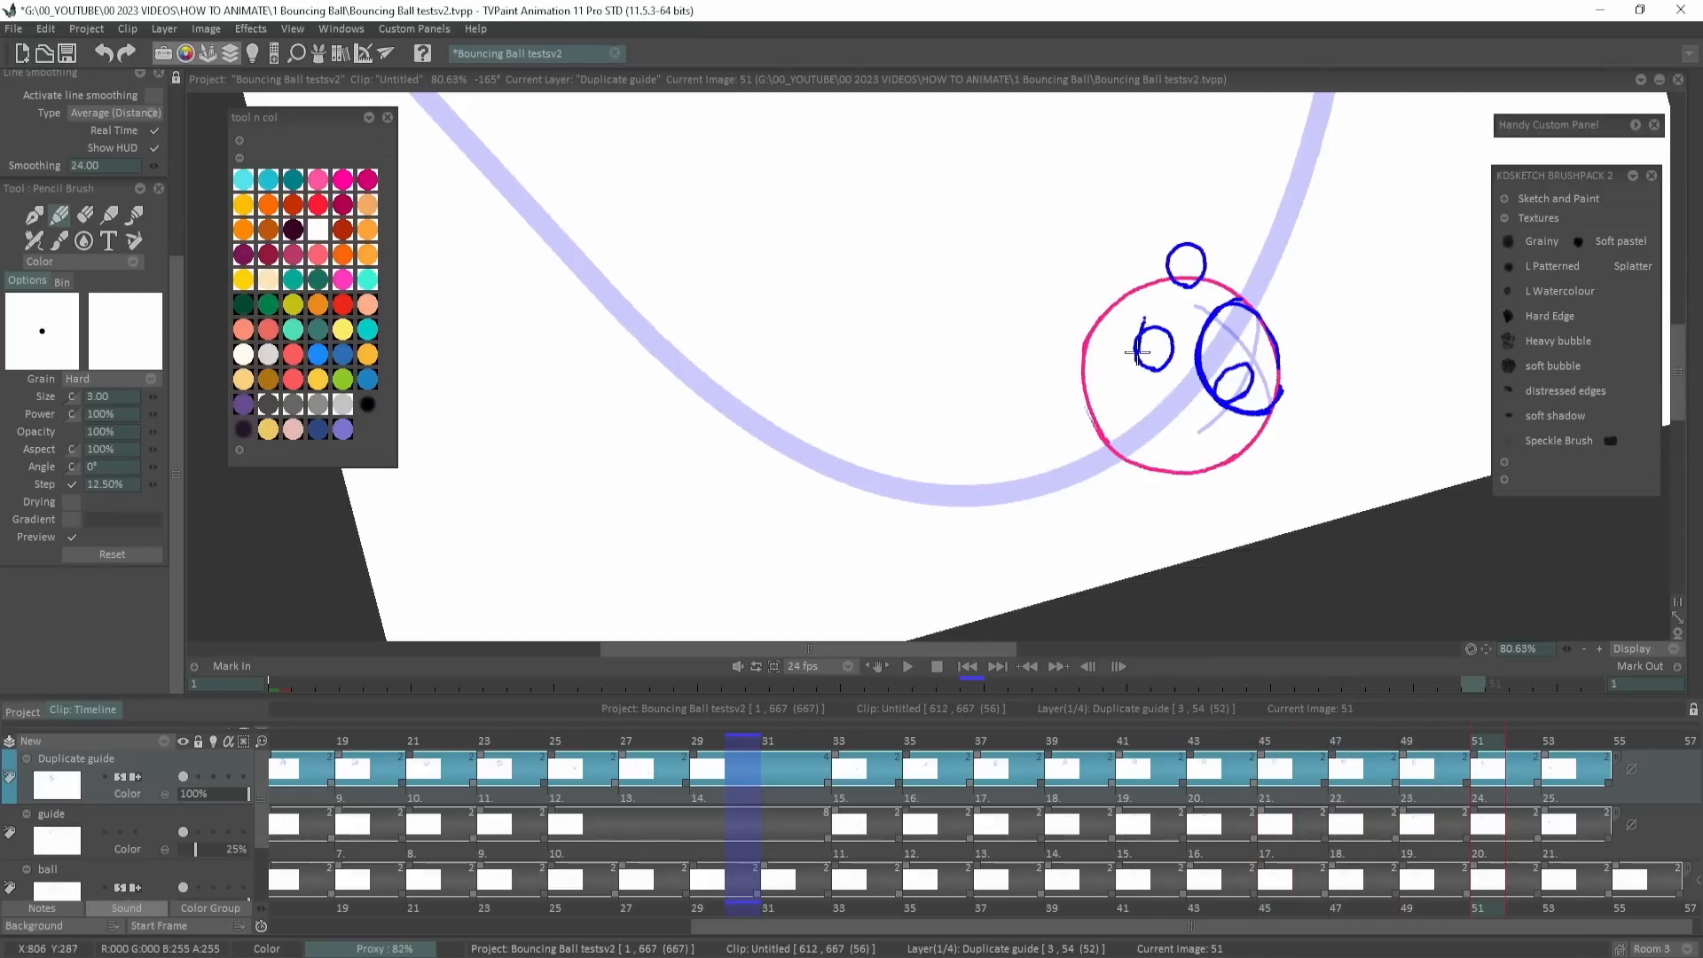
key("Right")
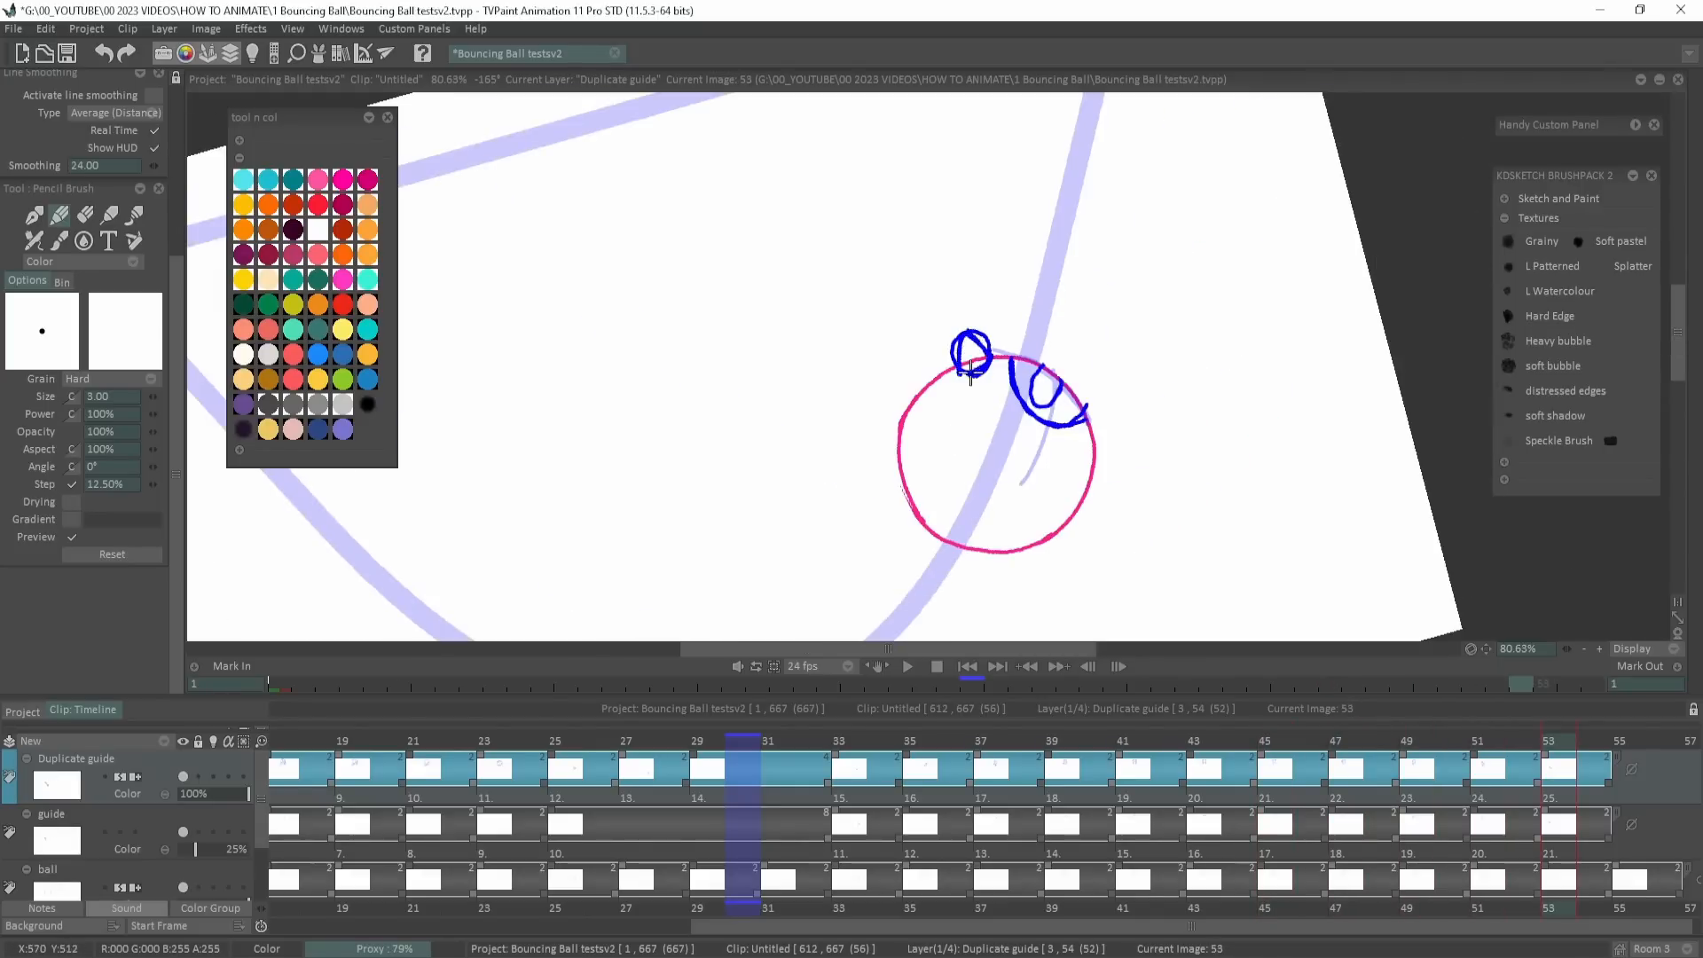
Play back the animation and draw pupil lines in the eye ovals of frames 35 and 37.
left_click(907, 666)
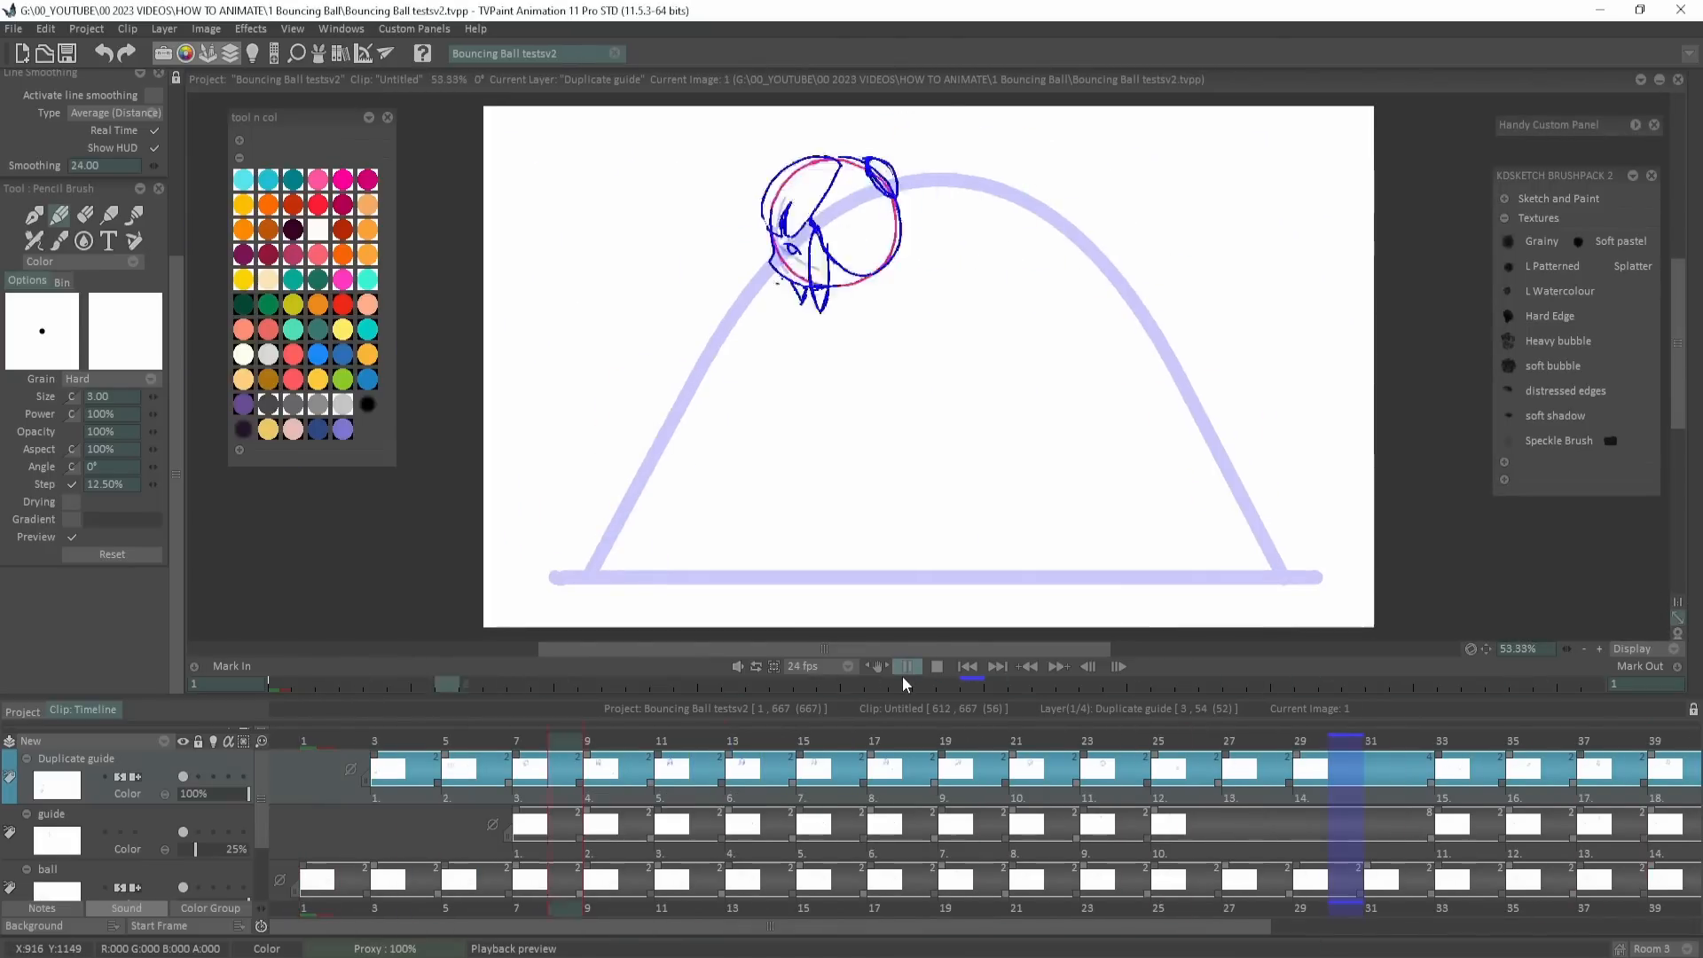
left_click(1176, 735)
key("Right")
key("Left")
left_click_drag(1095, 243, 1112, 239)
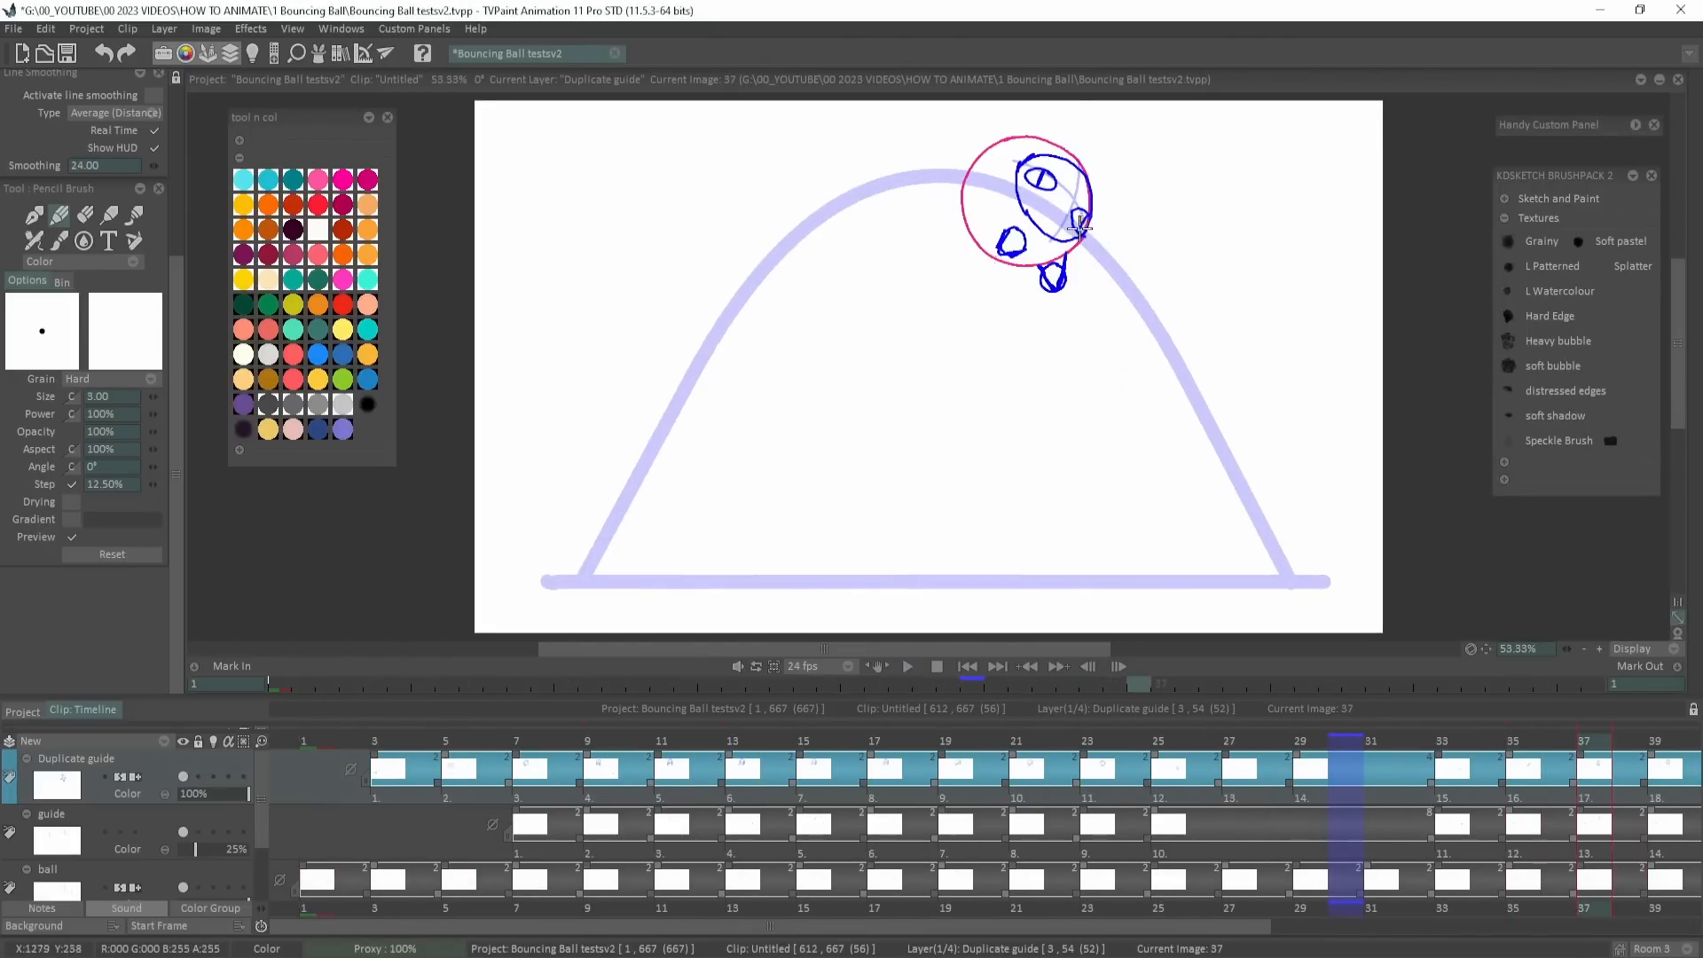
Draw a pupil line inside each eye oval on frames 39 through 45.
key("Right")
key("Right")
key("Right")
key("Right")
key("Right")
key("Right")
key("Right")
key("Right")
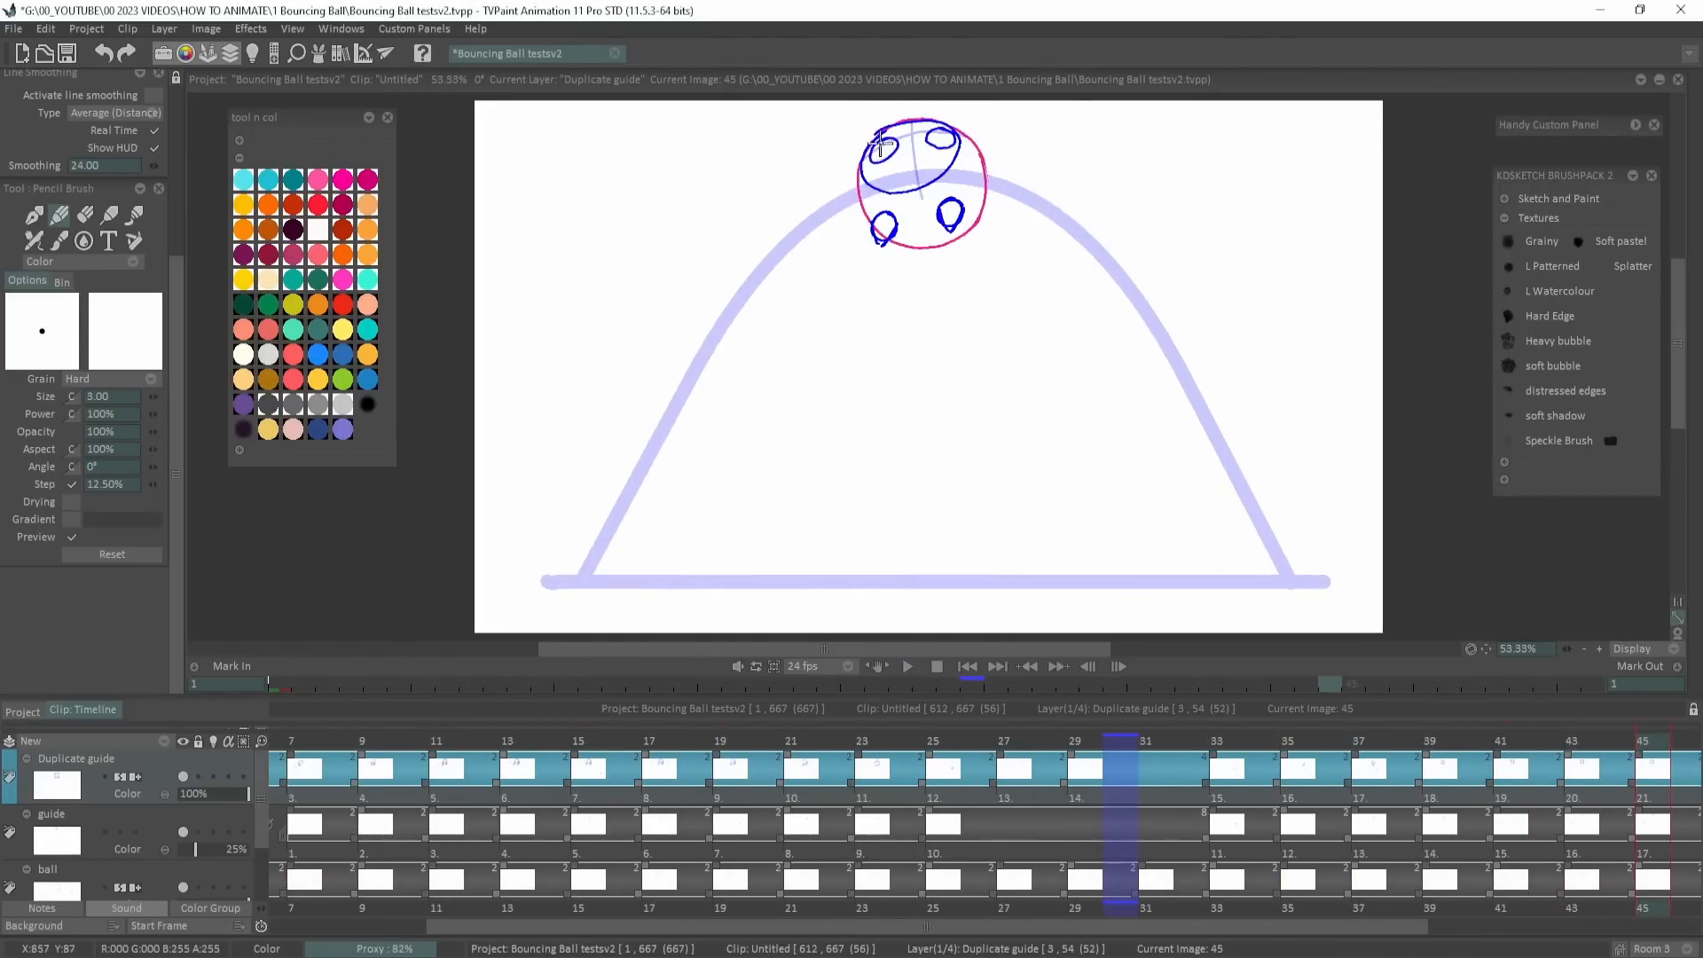
Continue the pupil lines inside the eye ovals on frames 47 through 53.
key("Right")
key("Right")
key("Right")
key("Right")
key("Right")
key("Right")
key("Right")
key("Right")
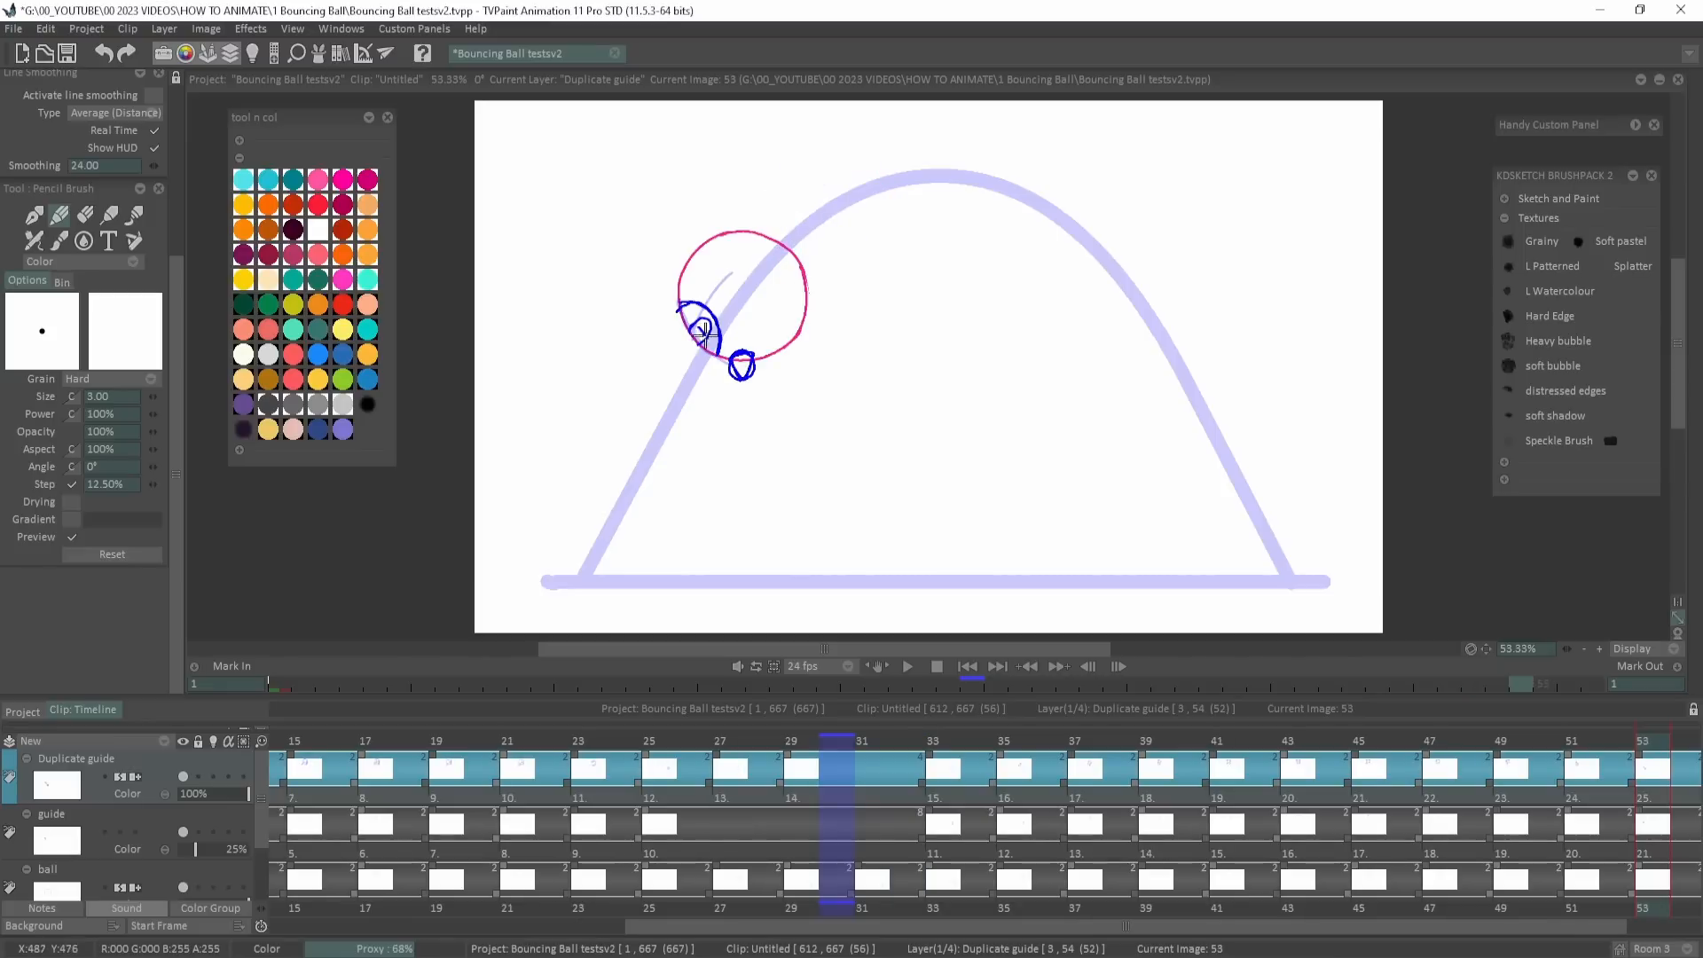
Flip through the return bounce from frame 53 back to frame 33 to check how the pupils and buns move.
key("Right")
key("Left")
key("Left")
key("Left")
key("Left")
key("Left")
key("Left")
key("Left")
key("Left")
key("Left")
key("Left")
key("Left")
key("Right")
key("Right")
key("Left")
key("Left")
key("Left")
key("Right")
Draw an antenna line with a small end circle outward from the ball on frame 33 and capture it as a custom brush.
left_click_drag(1091, 354, 1062, 384)
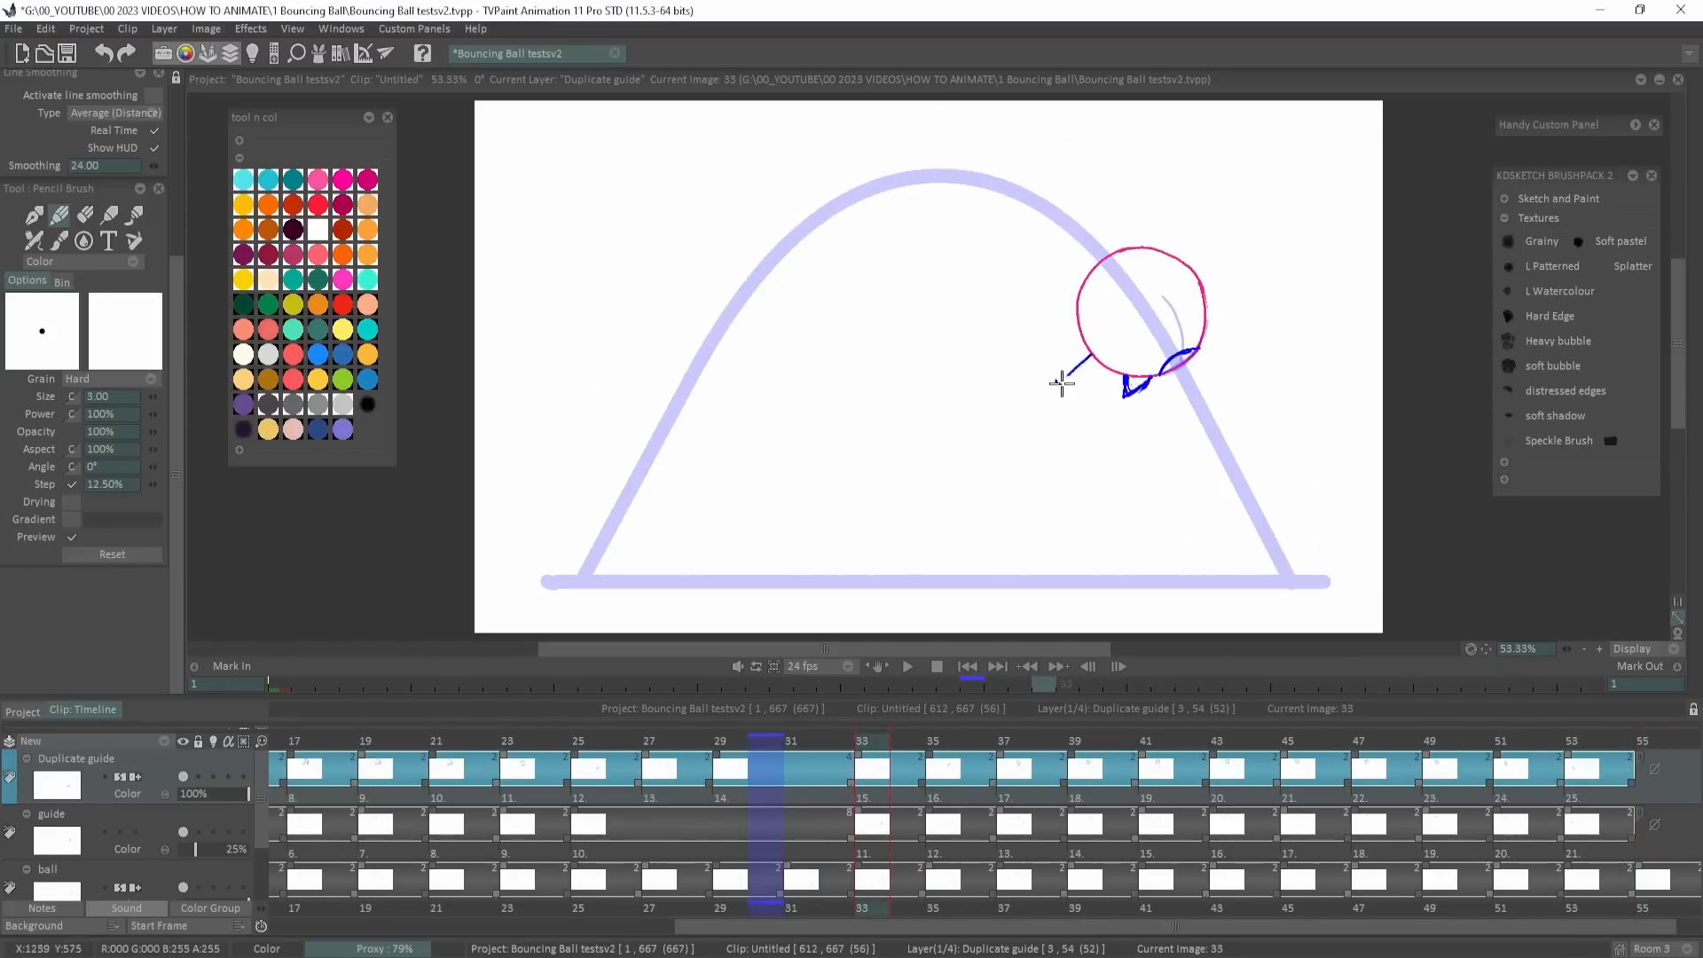
left_click_drag(175, 475, 176, 277)
left_click(26, 131)
left_click(88, 133)
left_click_drag(1041, 328, 1109, 404)
Stamp the antenna brush at the lower edge of the ball on frames 35 and 39.
key("Right")
key("Right")
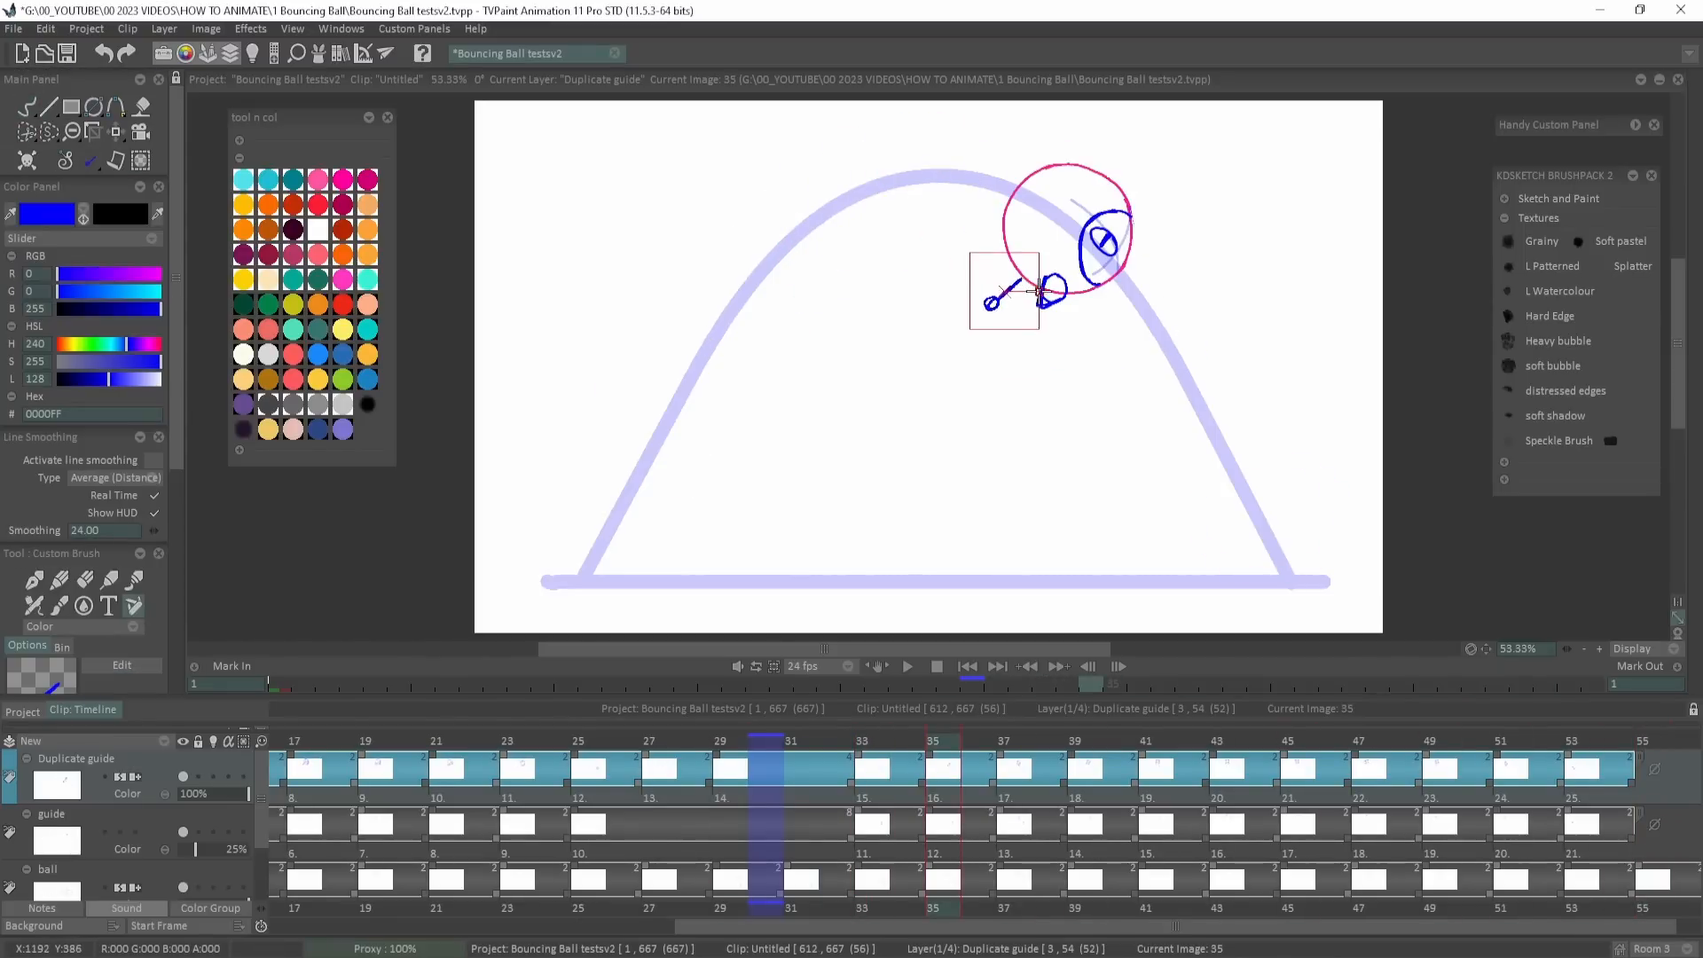
key("Right")
key("Right")
key("Right")
key("Right")
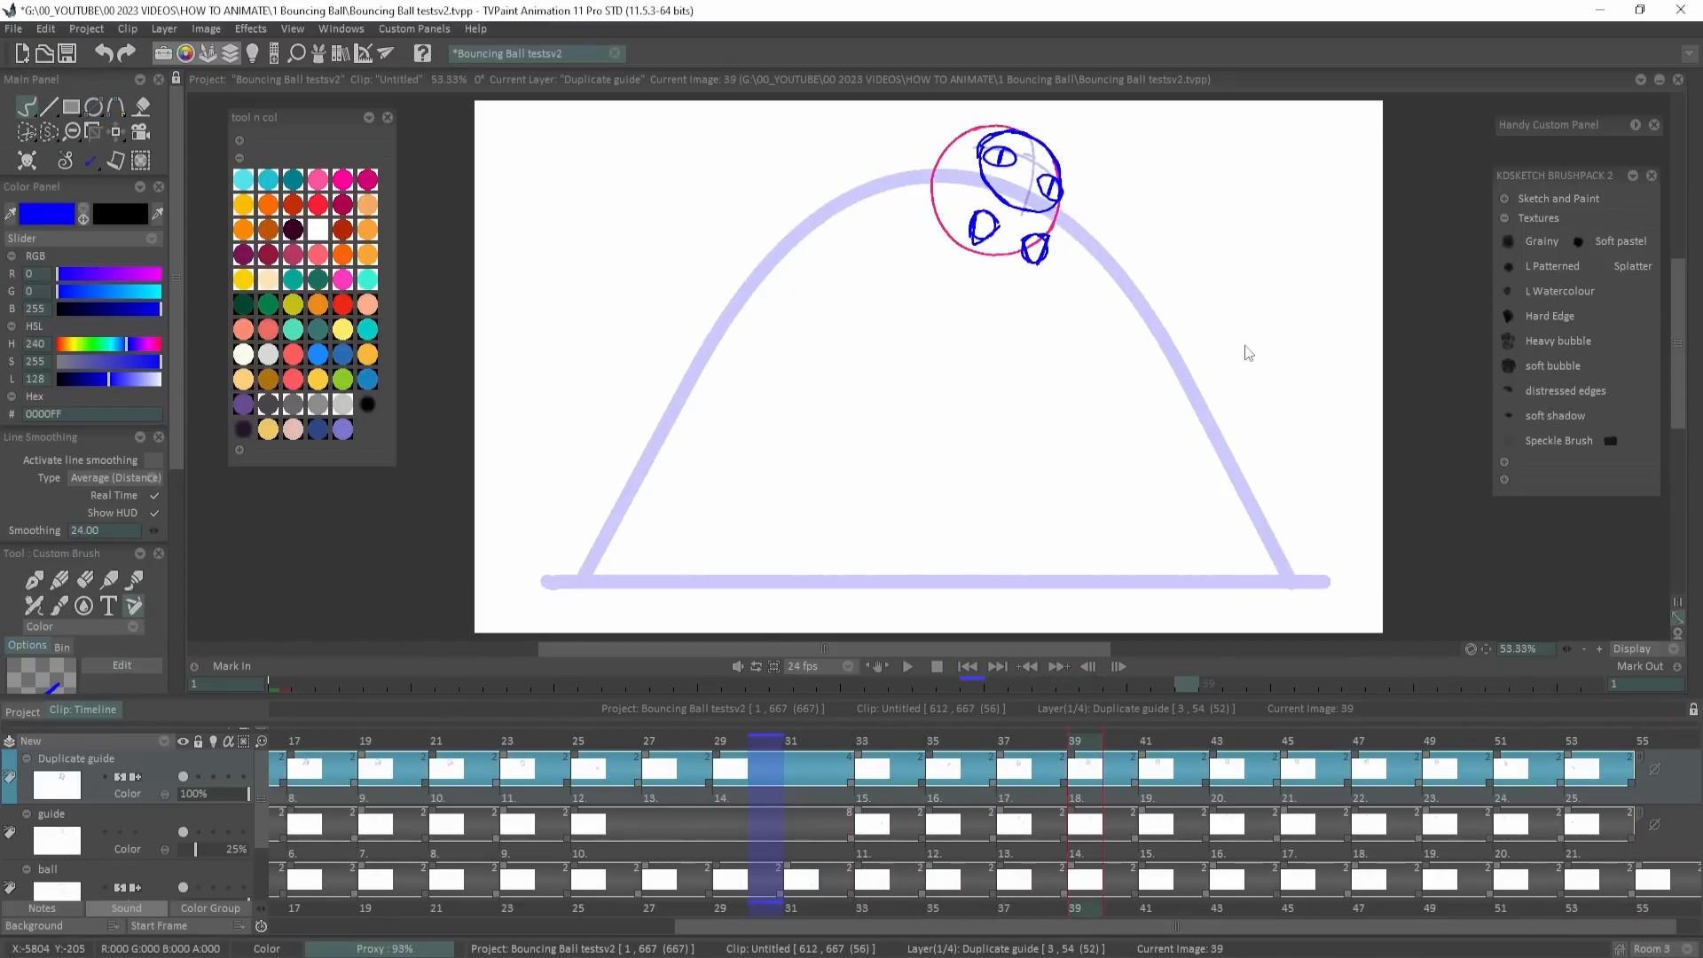
left_click(979, 274)
Compare the surrounding frames, rotate the antenna brush towards vertical and stamp it below the ball on frame 41.
key("Right")
key("Right")
key("Left")
key("Left")
key("Left")
key("Left")
mouse_move(958, 302)
left_mouse_down()
mouse_move(985, 271)
mouse_move(942, 274)
mouse_move(943, 240)
left_mouse_up()
key("Right")
key("Right")
key("Left")
key("Left")
left_click(968, 273)
Stamp the vertical antenna centred below the ball on frame 43 and compare it with the following frames.
key("Right")
key("Right")
key("Right")
key("Right")
key("Right")
key("Right")
left_click(946, 267)
key("Right")
key("Right")
Flip back and forth through the antenna frames to check the swing of the antenna.
key("Left")
key("Left")
key("Left")
key("Left")
key("Left")
key("Left")
key("Right")
key("Right")
key("Right")
key("Right")
key("Right")
key("Right")
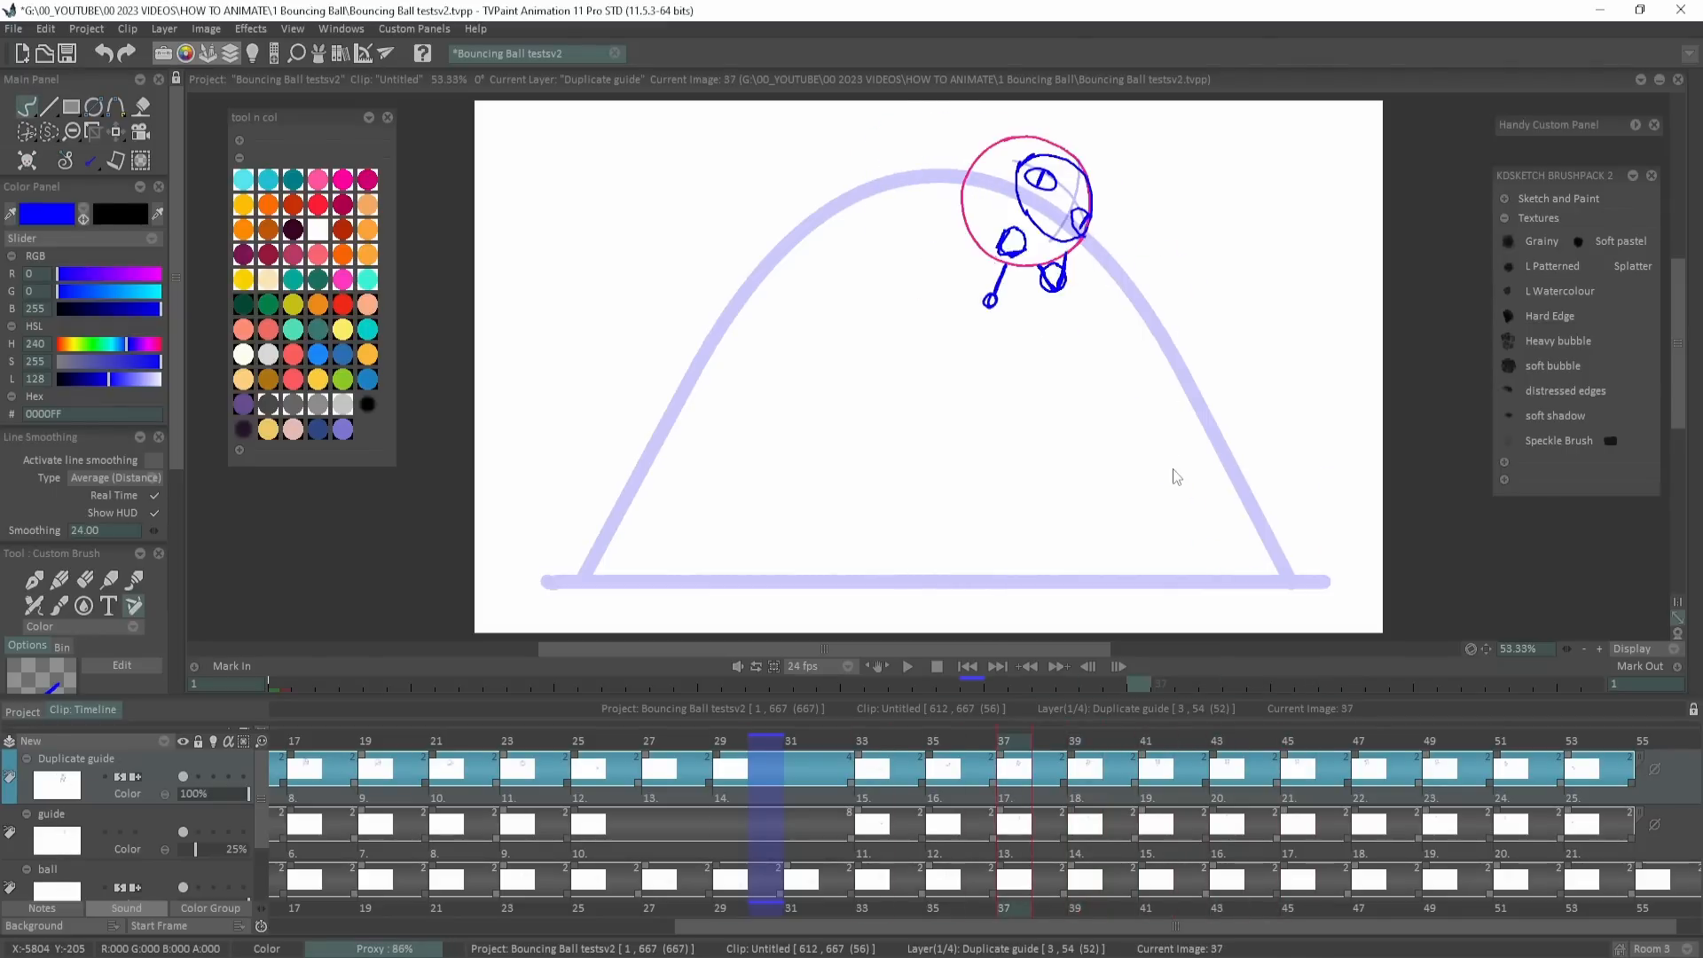
Stamp the antenna tilted the opposite way at the lower edge of the ball on frame 47.
key("Right")
key("Right")
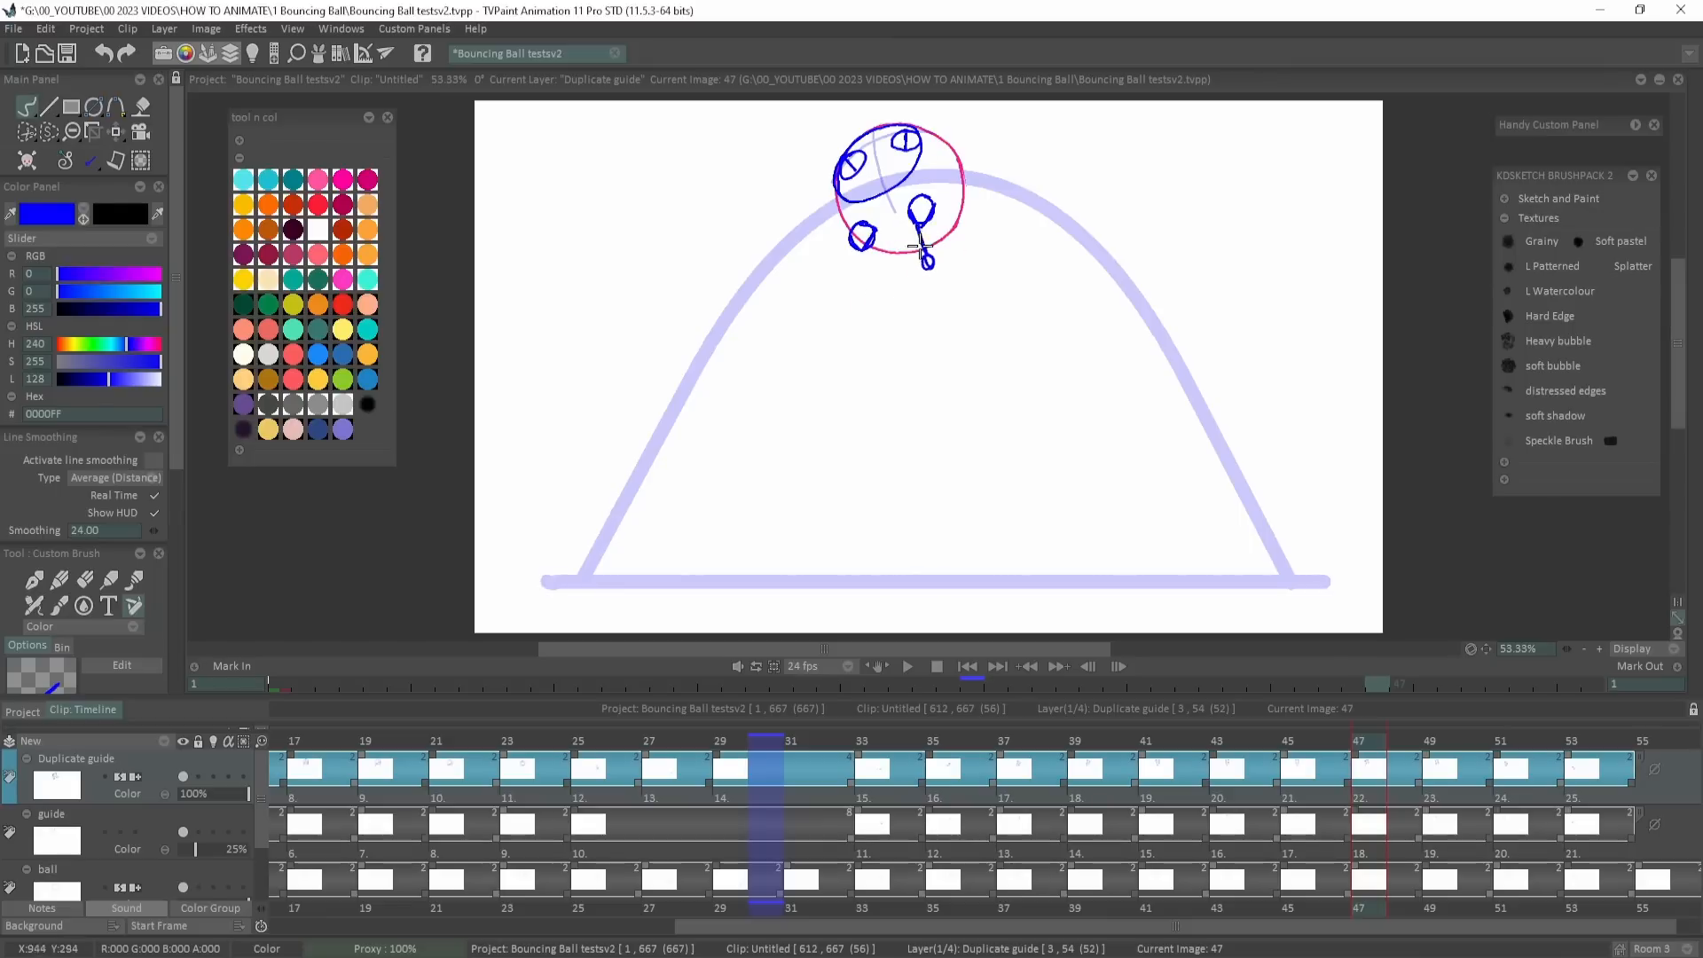
key("Right")
key("Right")
Draw the small filled marks below the eyes on frames 41, 43 and onwards to frame 49.
key("Right")
key("Right")
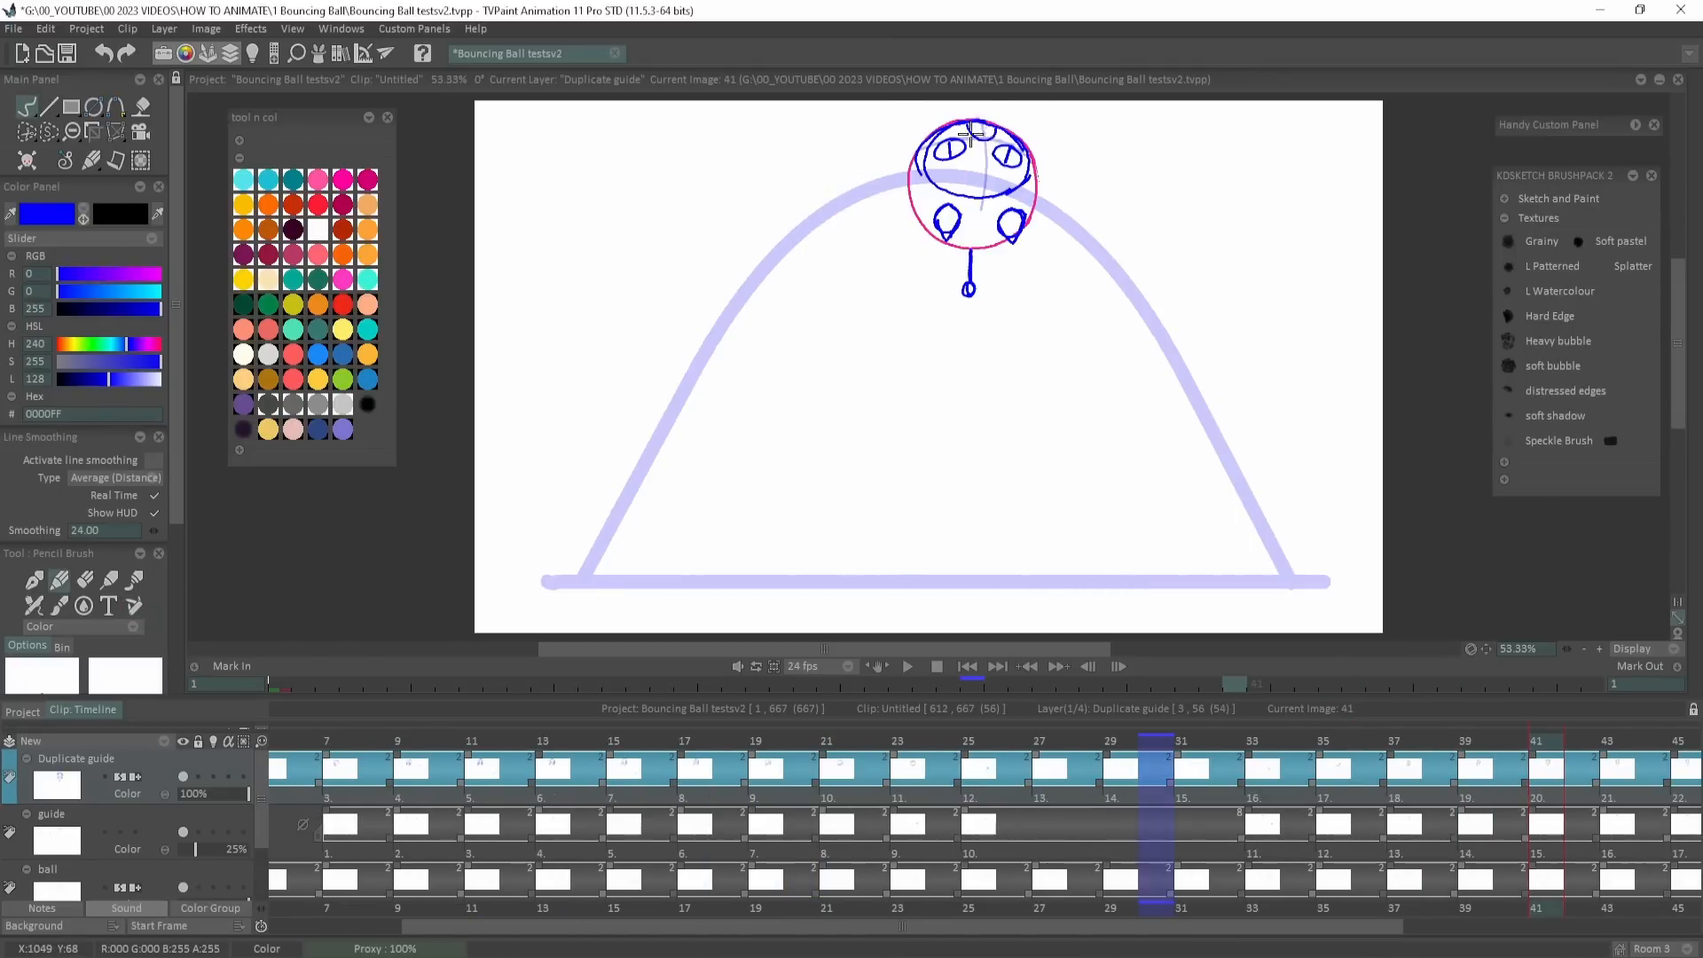
key("Right")
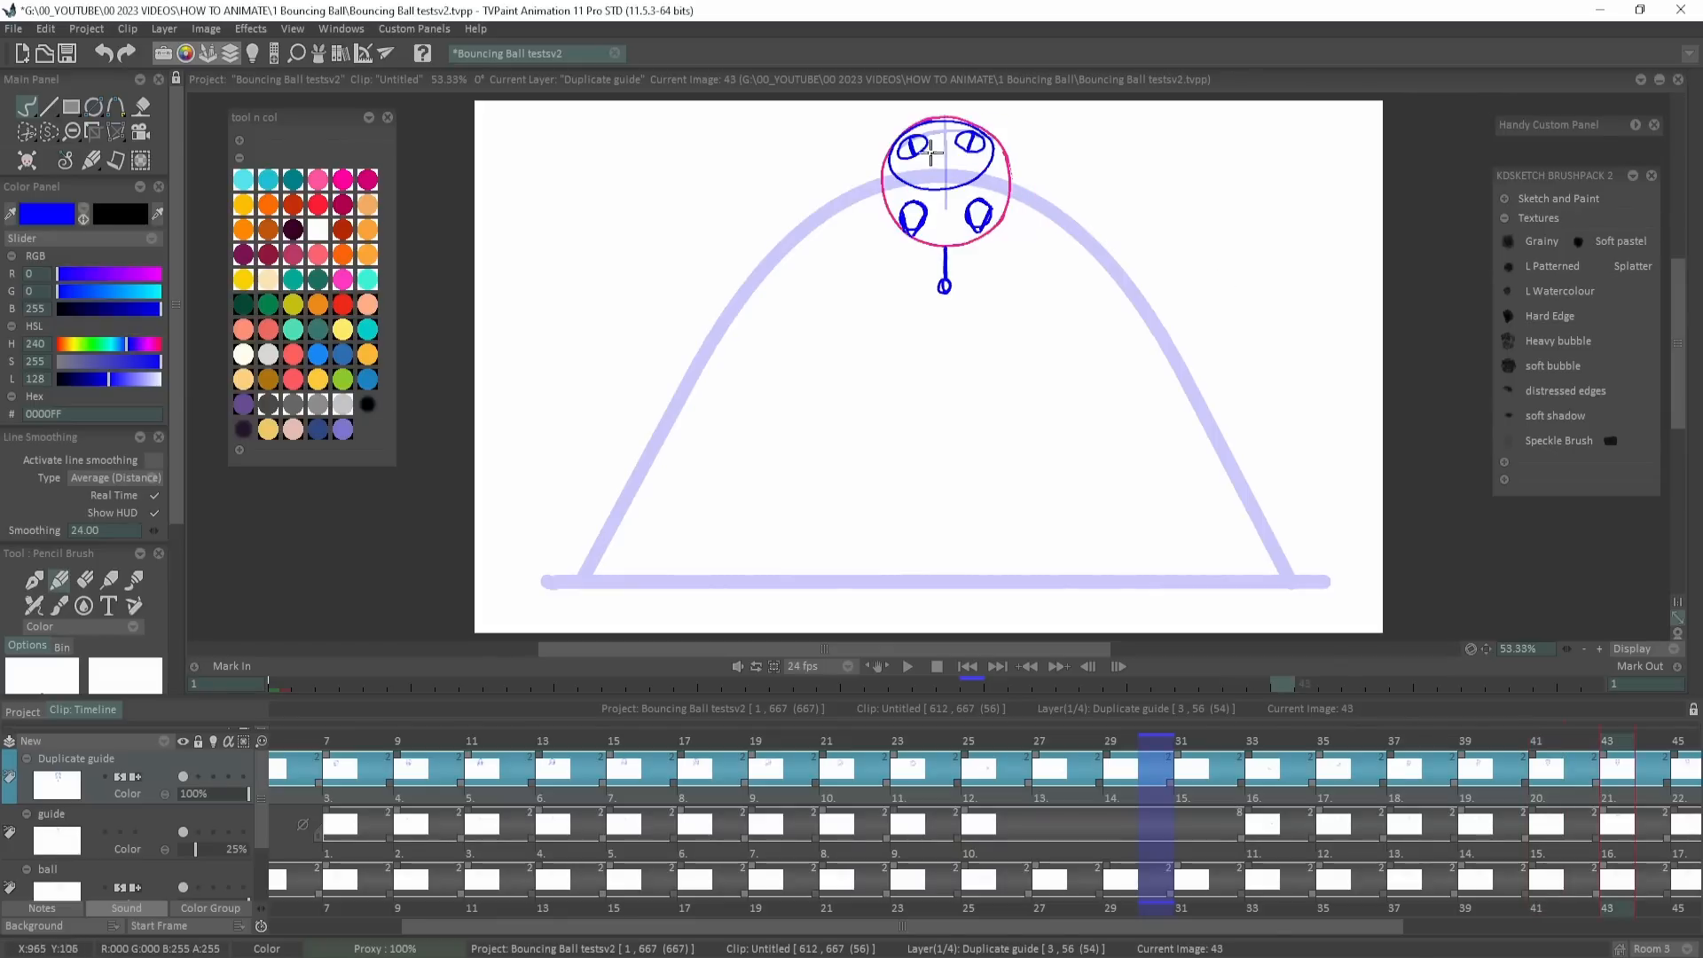
scroll(976, 160, "up", 2)
key("Left")
key("Left")
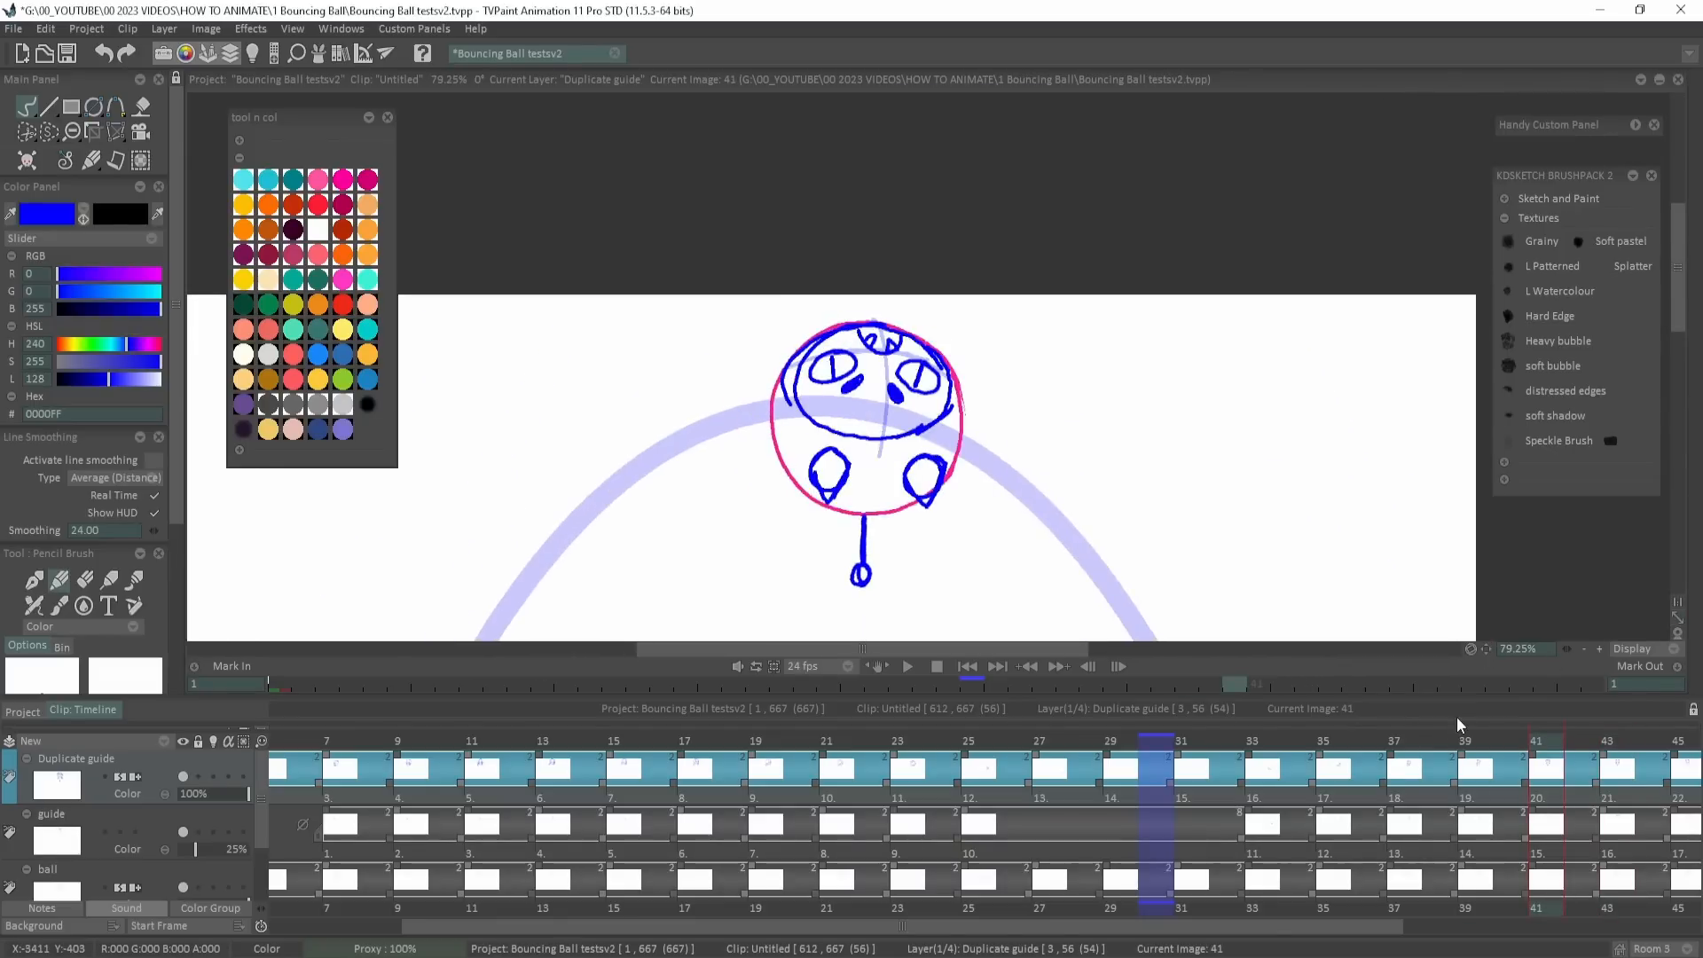
key("Right")
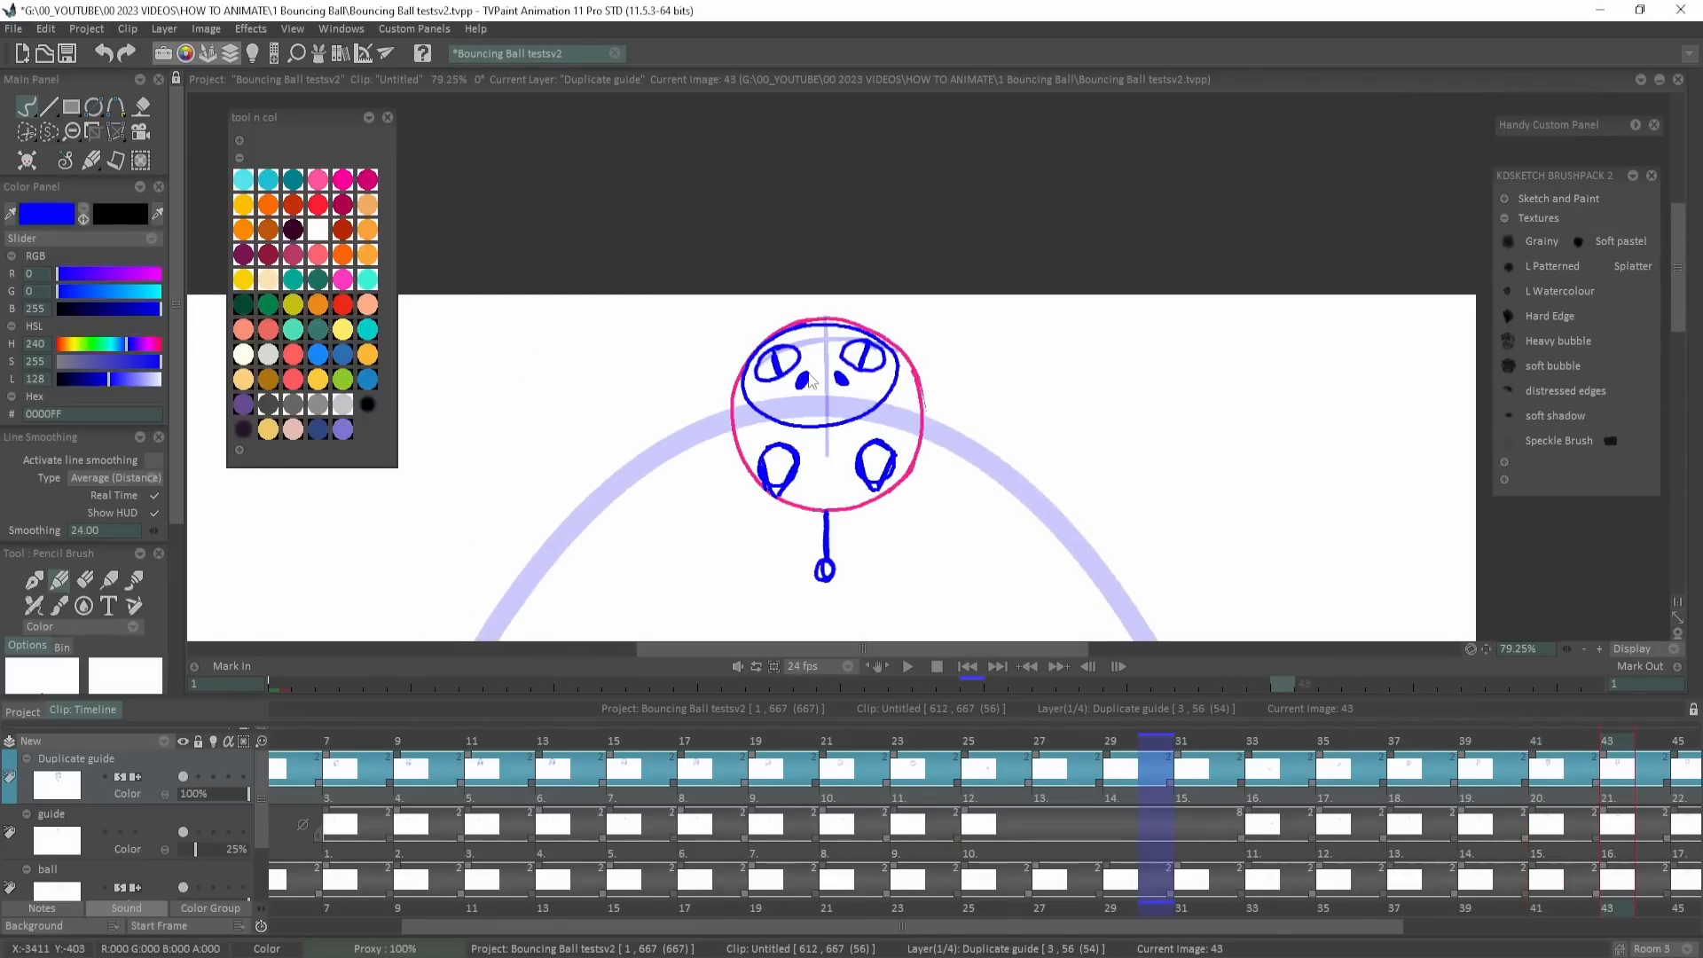
key("Right")
key("Right")
key("Right")
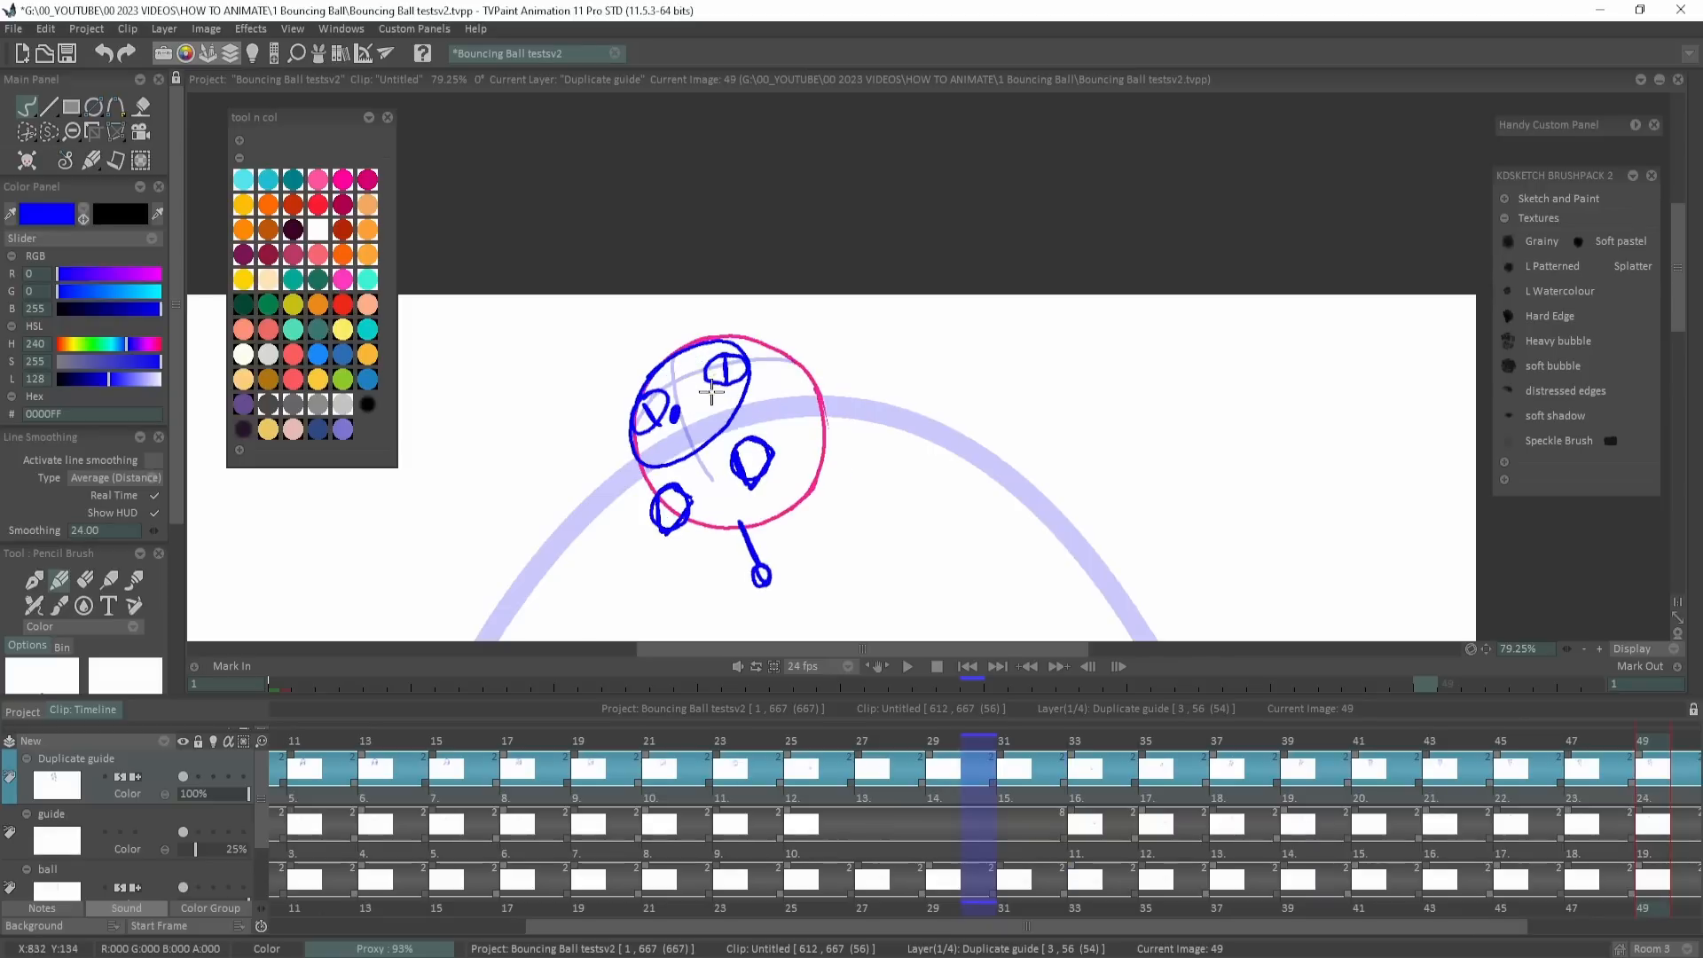
Flip back from frame 49 to frame 35 to check the marks below the eyes.
key("Left")
key("Left")
key("Left")
key("Left")
key("Left")
key("Left")
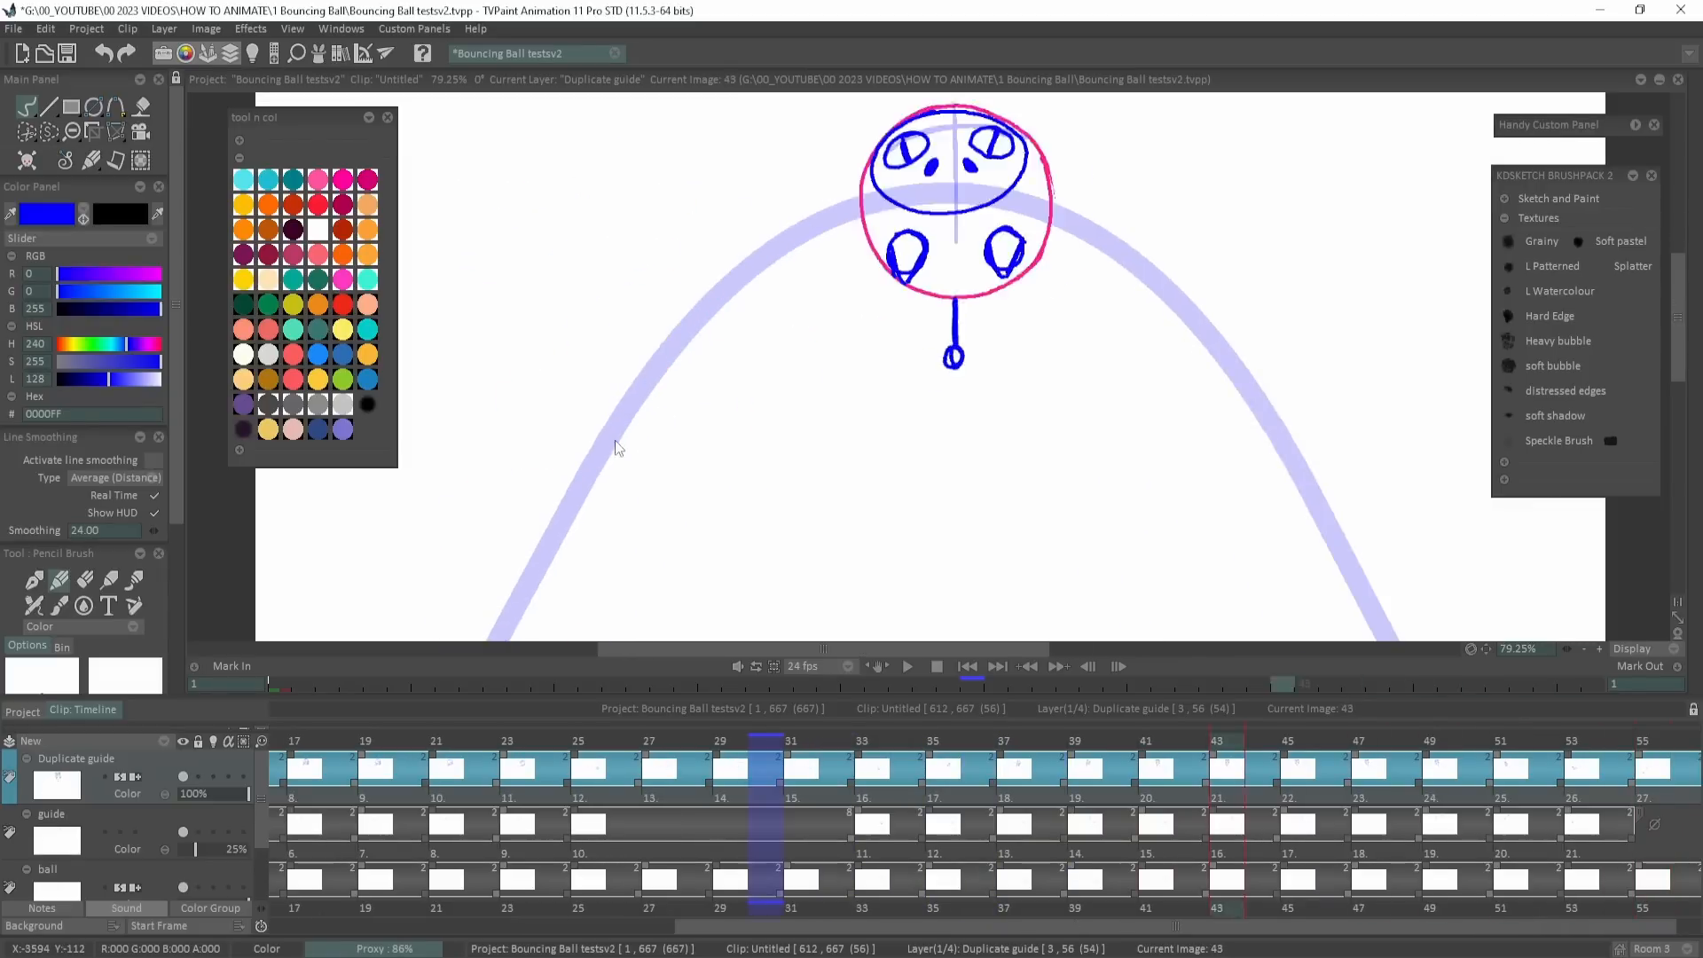
key("Left")
key("Left")
key("Left")
key("Left")
key("Left")
key("Left")
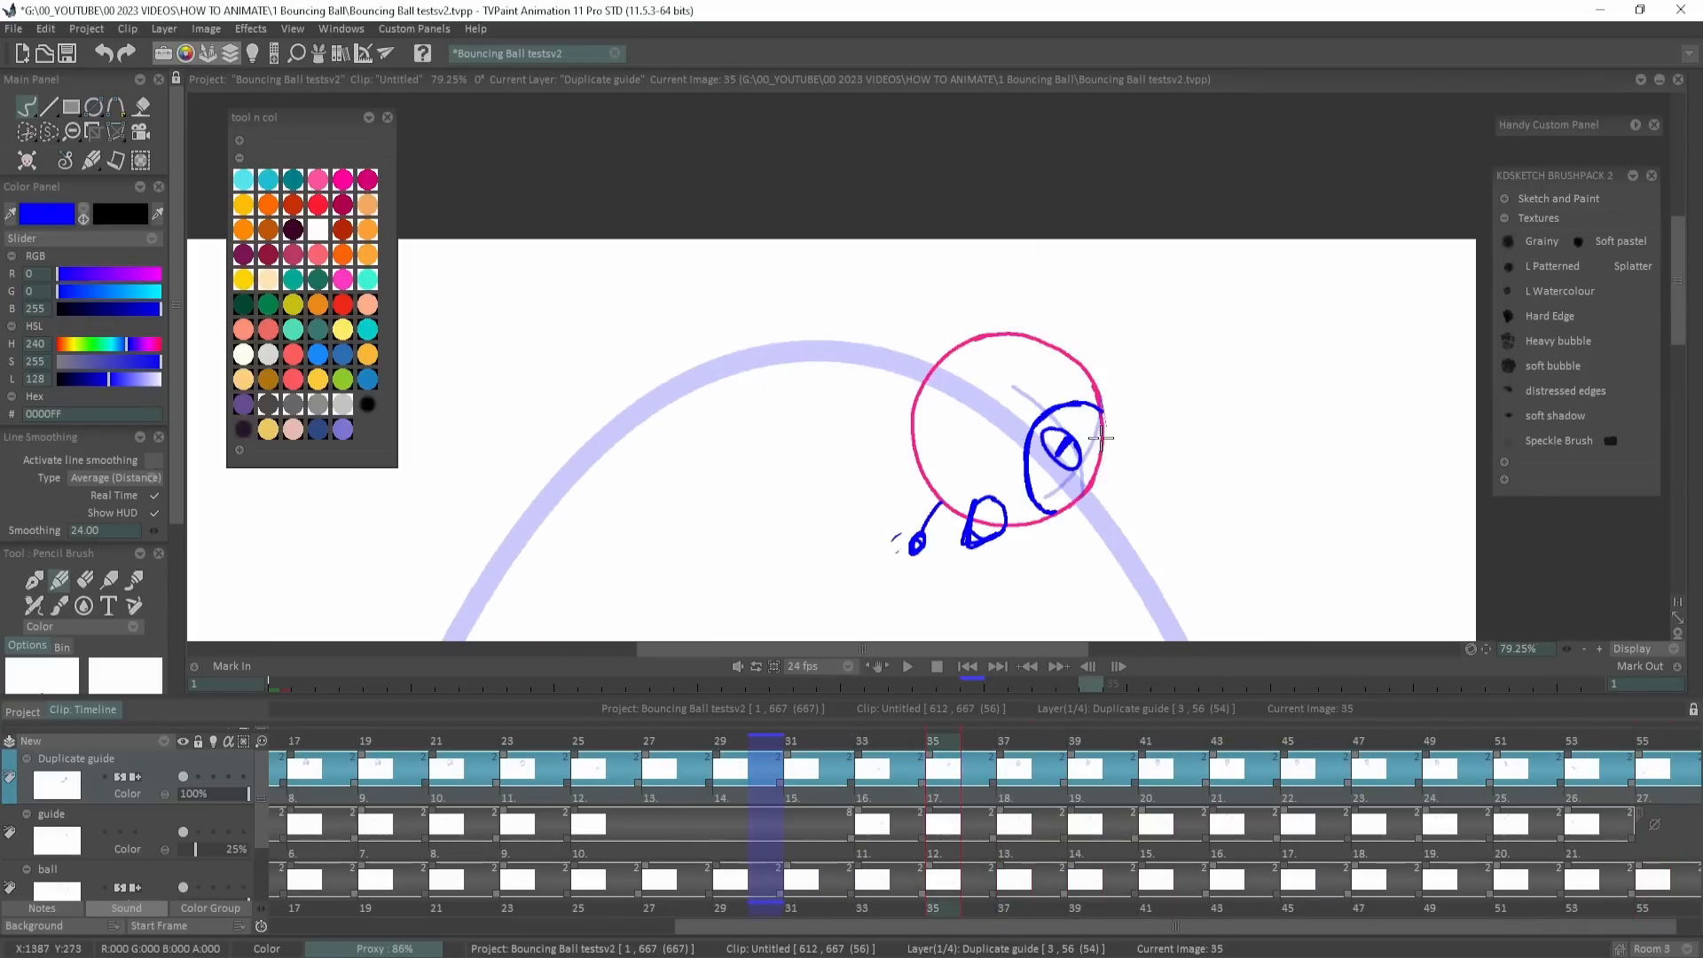
Draw the rounded forehead tuft at the upper edge of the face on the frames from 35 to 49.
key("Right")
key("Right")
key("Right")
key("Right")
key("Right")
key("Right")
key("Right")
key("Right")
key("Right")
key("Right")
key("Right")
key("Right")
key("Right")
key("Right")
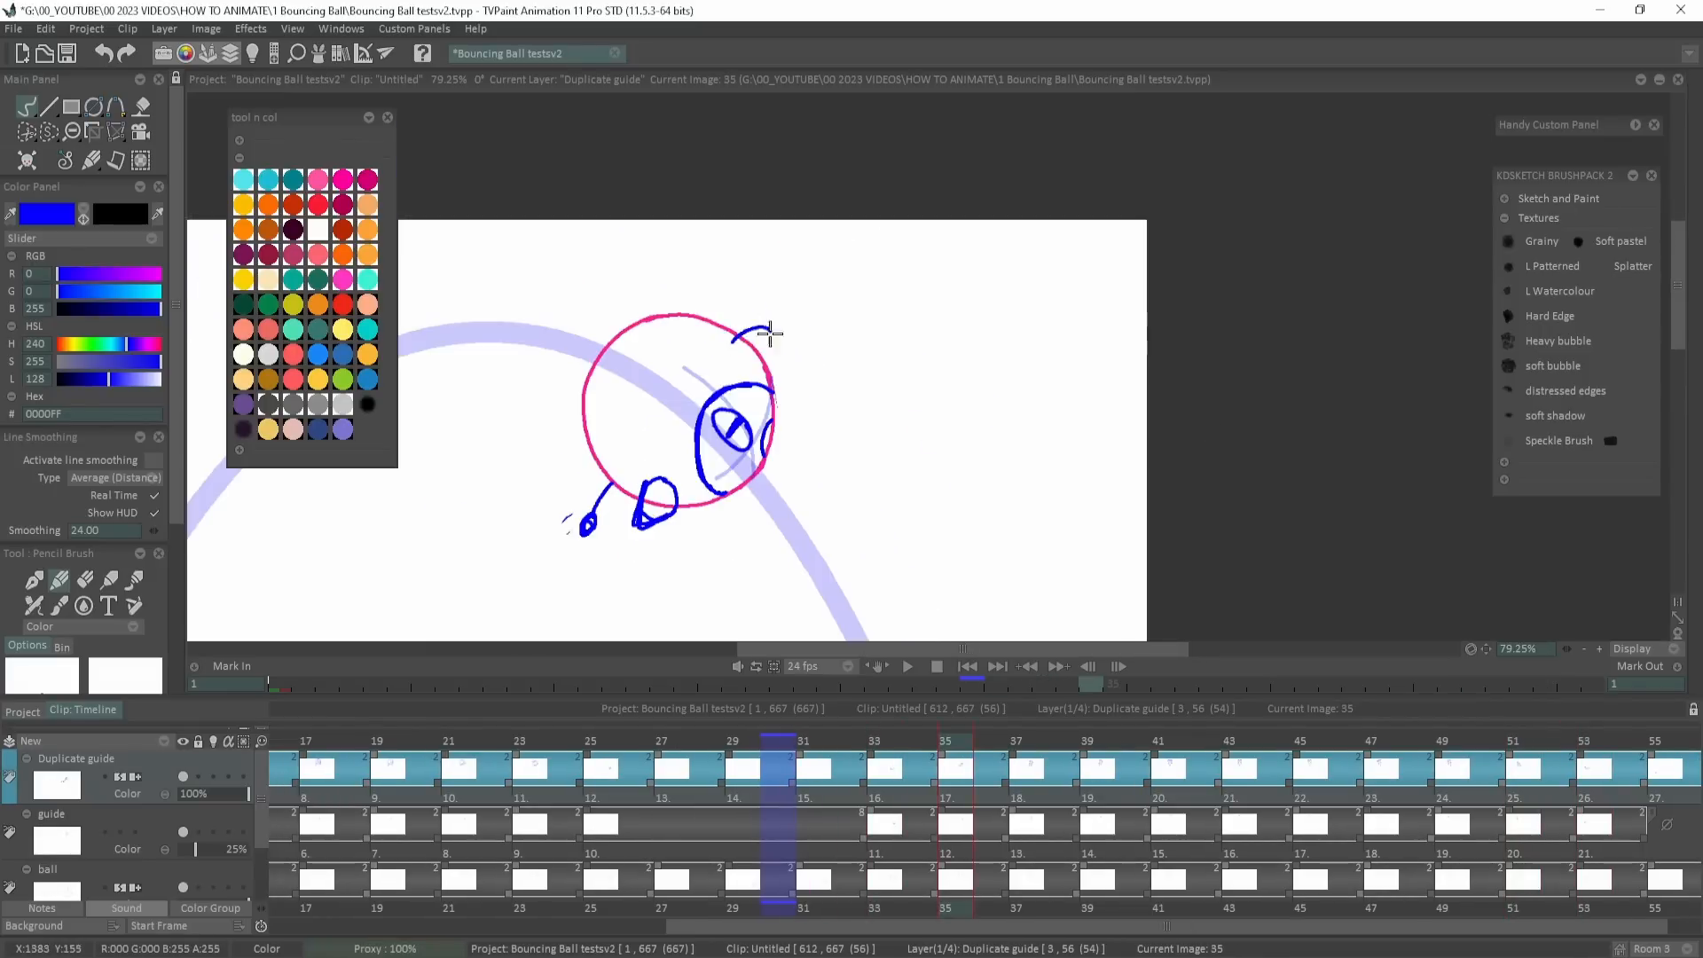
Draw ears on the ball's upper edge on frames 35 and 37, and erase the surplus ear shape on frame 35.
left_click_drag(773, 368, 796, 365)
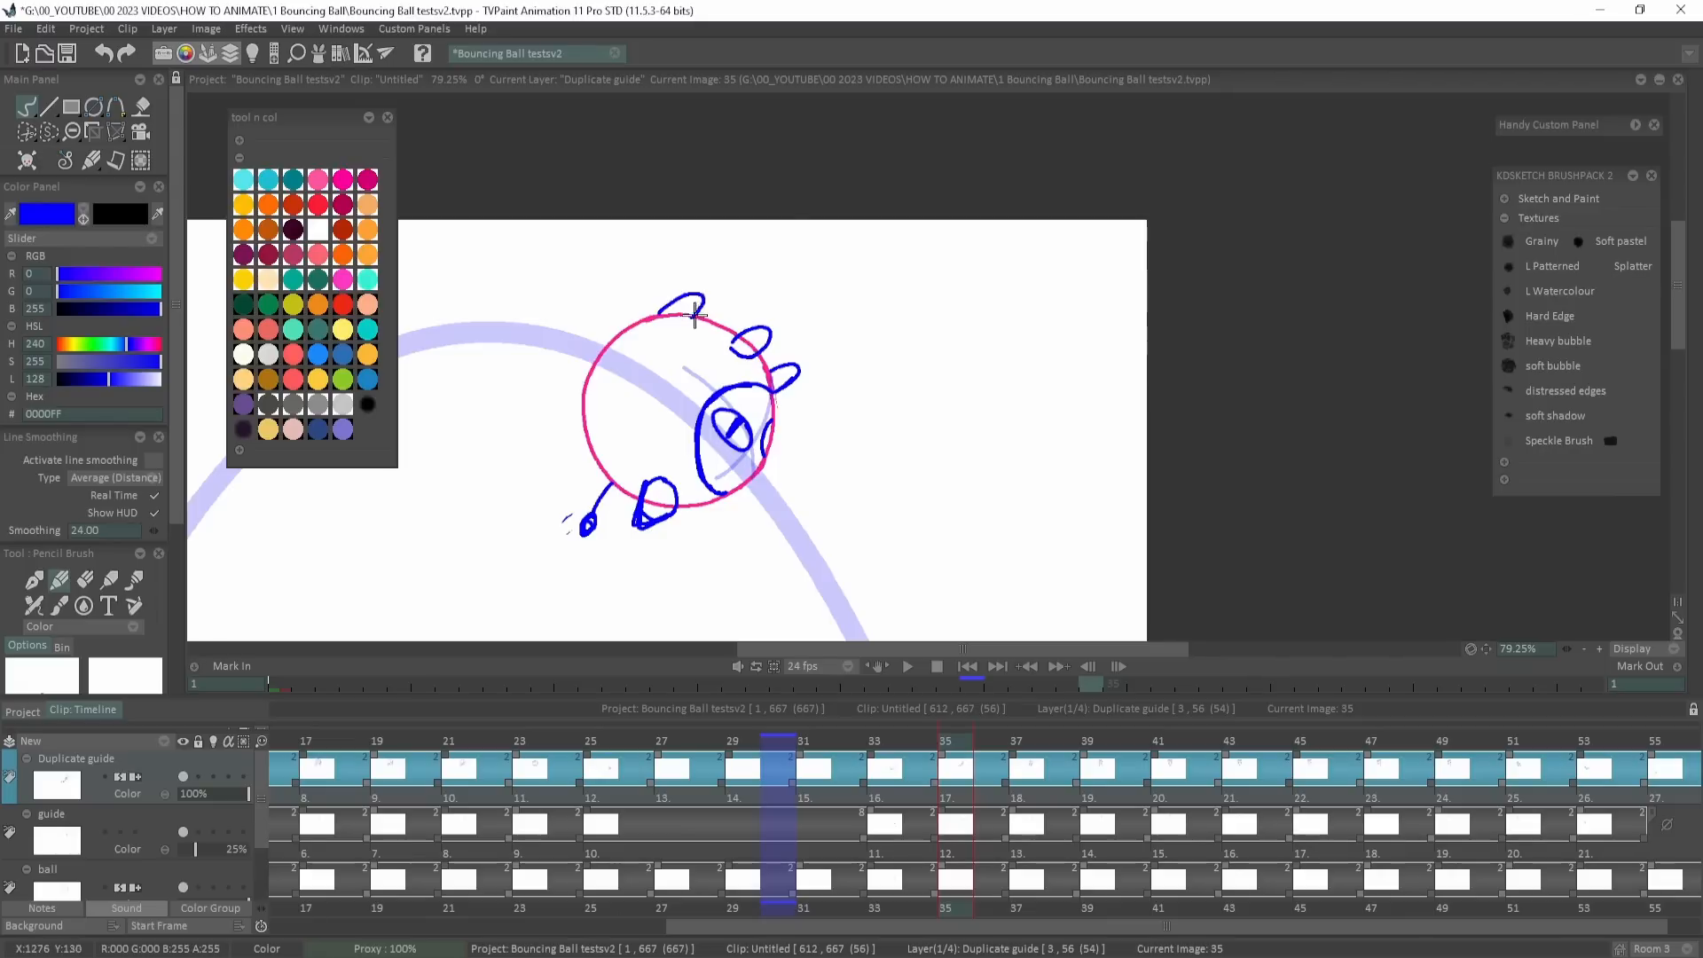
mouse_move(701, 297)
left_mouse_down()
mouse_move(673, 323)
mouse_move(730, 321)
left_mouse_up()
key("Right")
left_click_drag(624, 277, 663, 261)
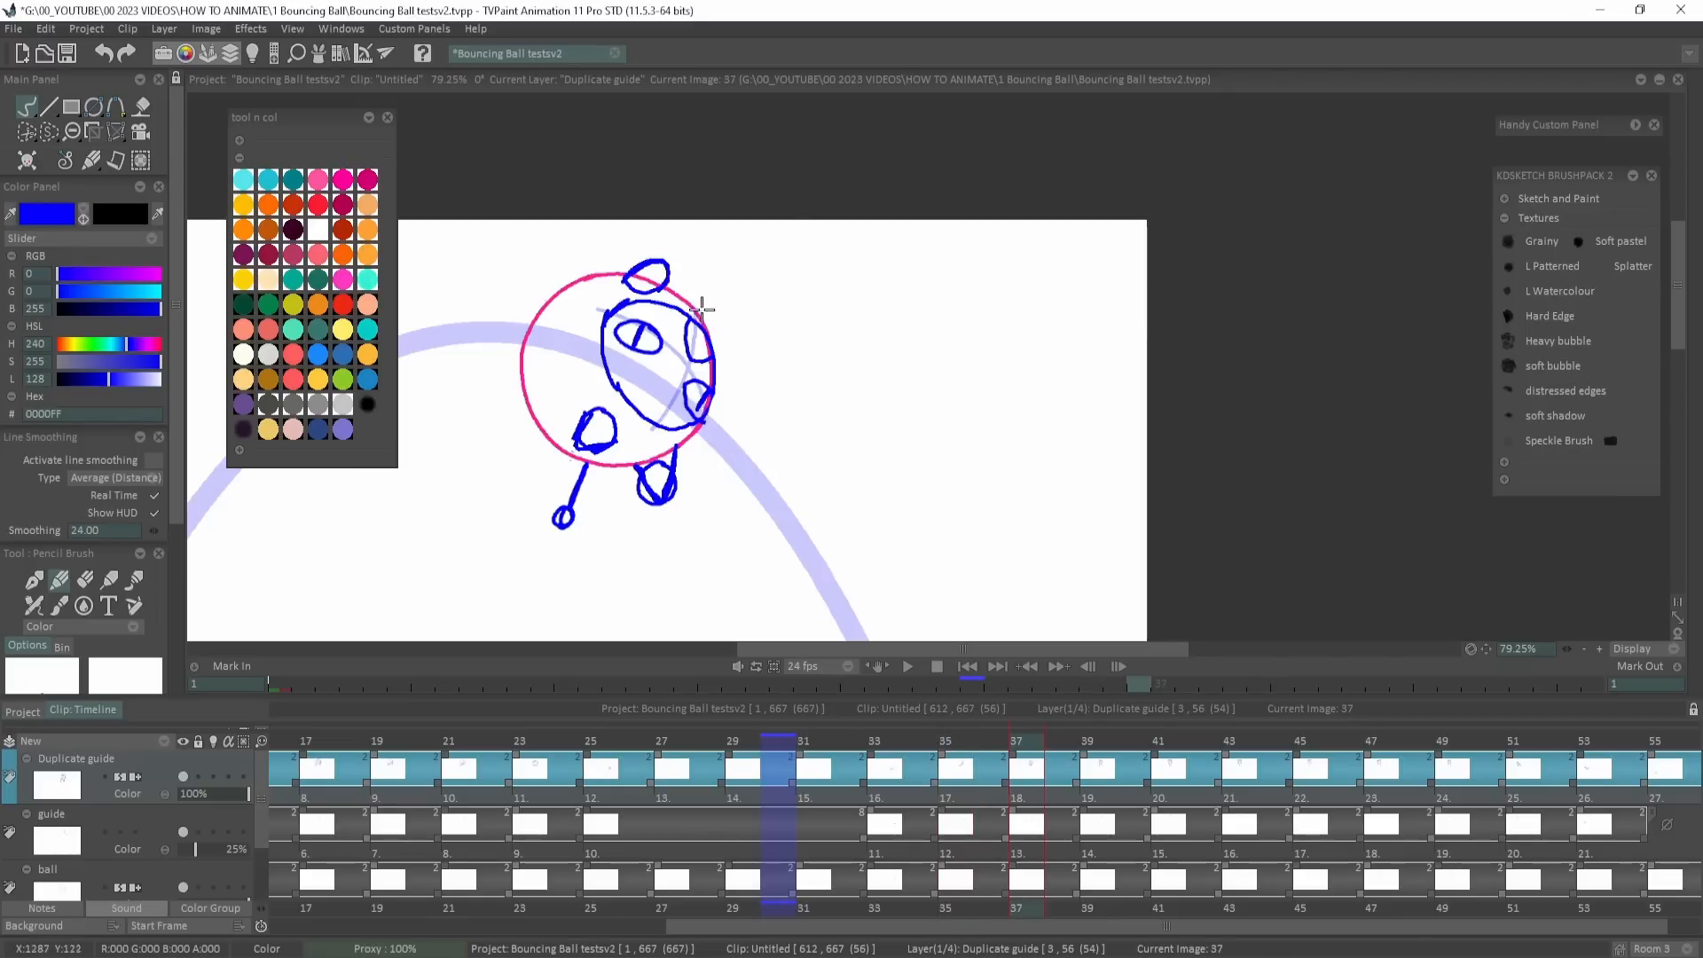
key("Left")
key("e")
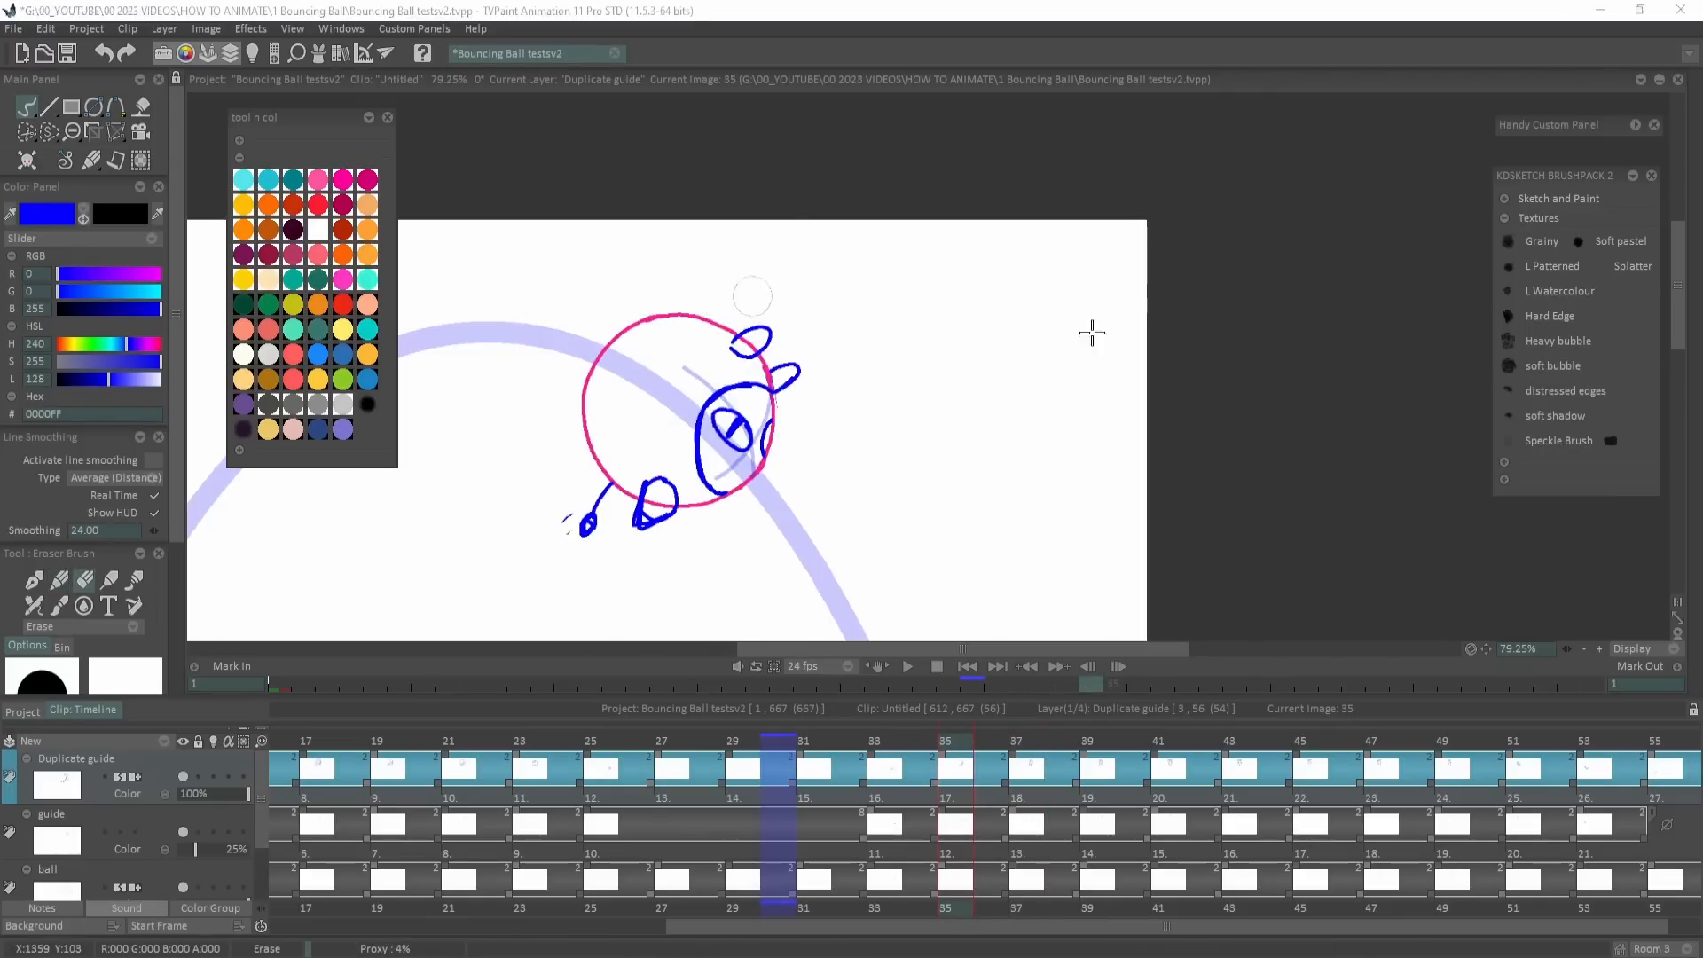
Add the second ear on frame 37 and draw an ear on the ball's upper edge on frame 39.
key("Left")
key("Right")
key("Right")
key("b")
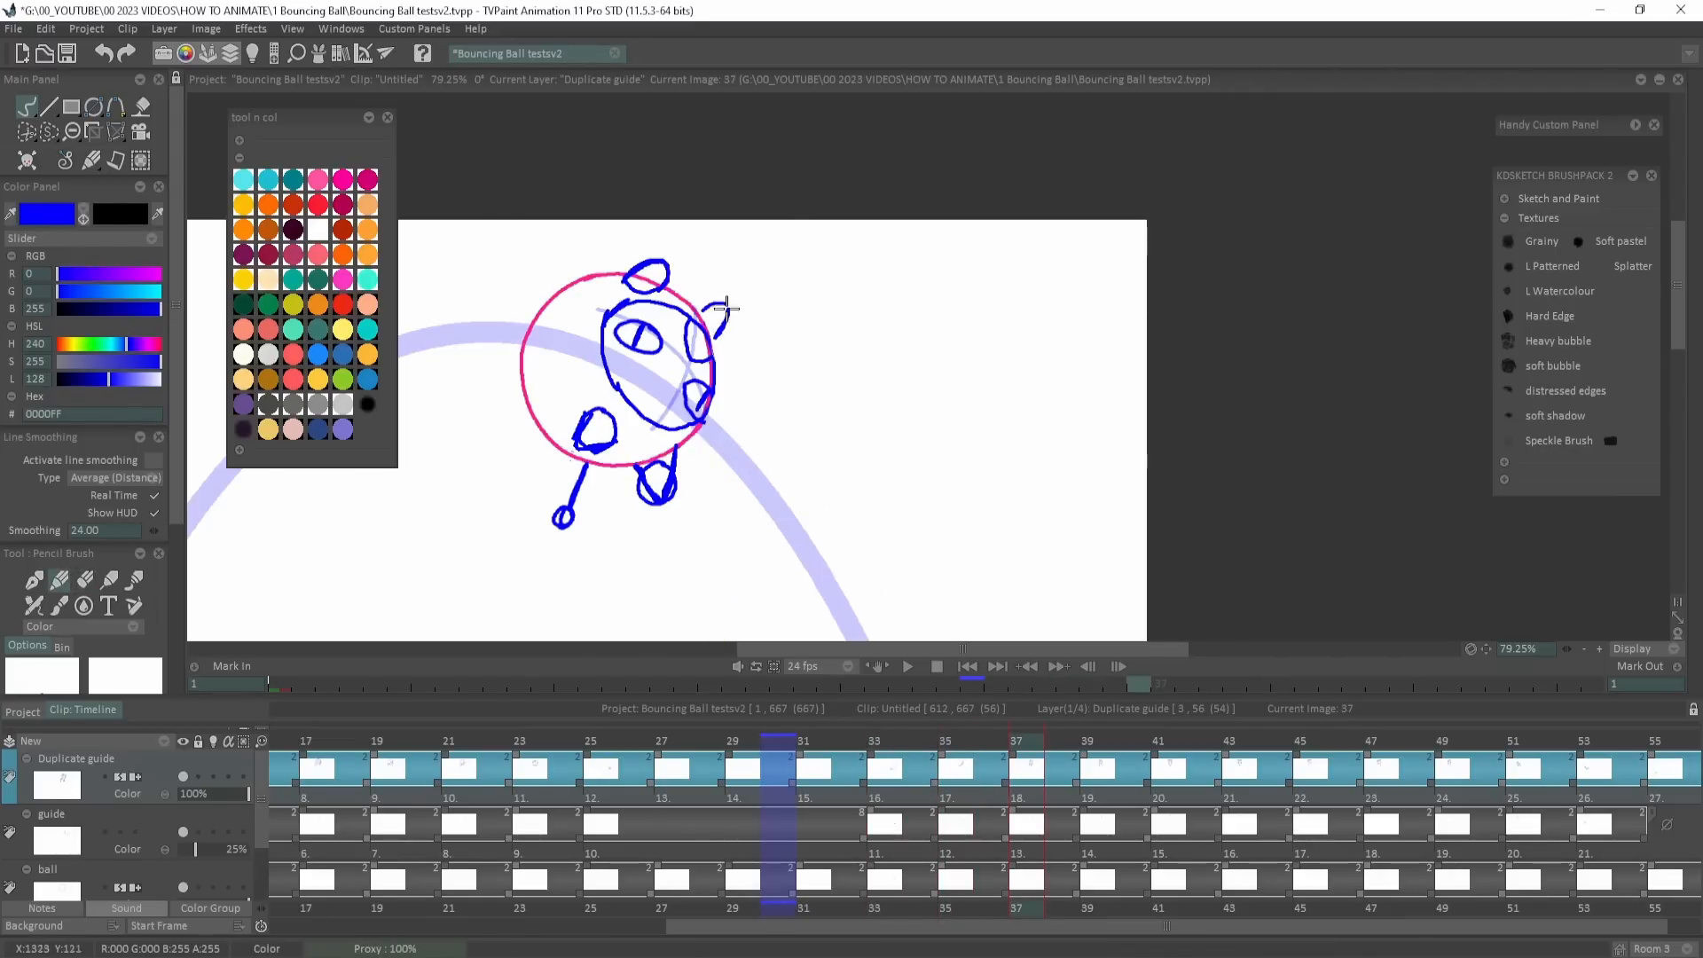
key("Right")
left_click_drag(574, 233, 583, 257)
left_click_drag(650, 301, 820, 389)
Draw the ears on frame 41 and redraw the upper ear on frame 39 closer to the forehead.
key("Right")
left_click_drag(674, 373, 707, 360)
key("Left")
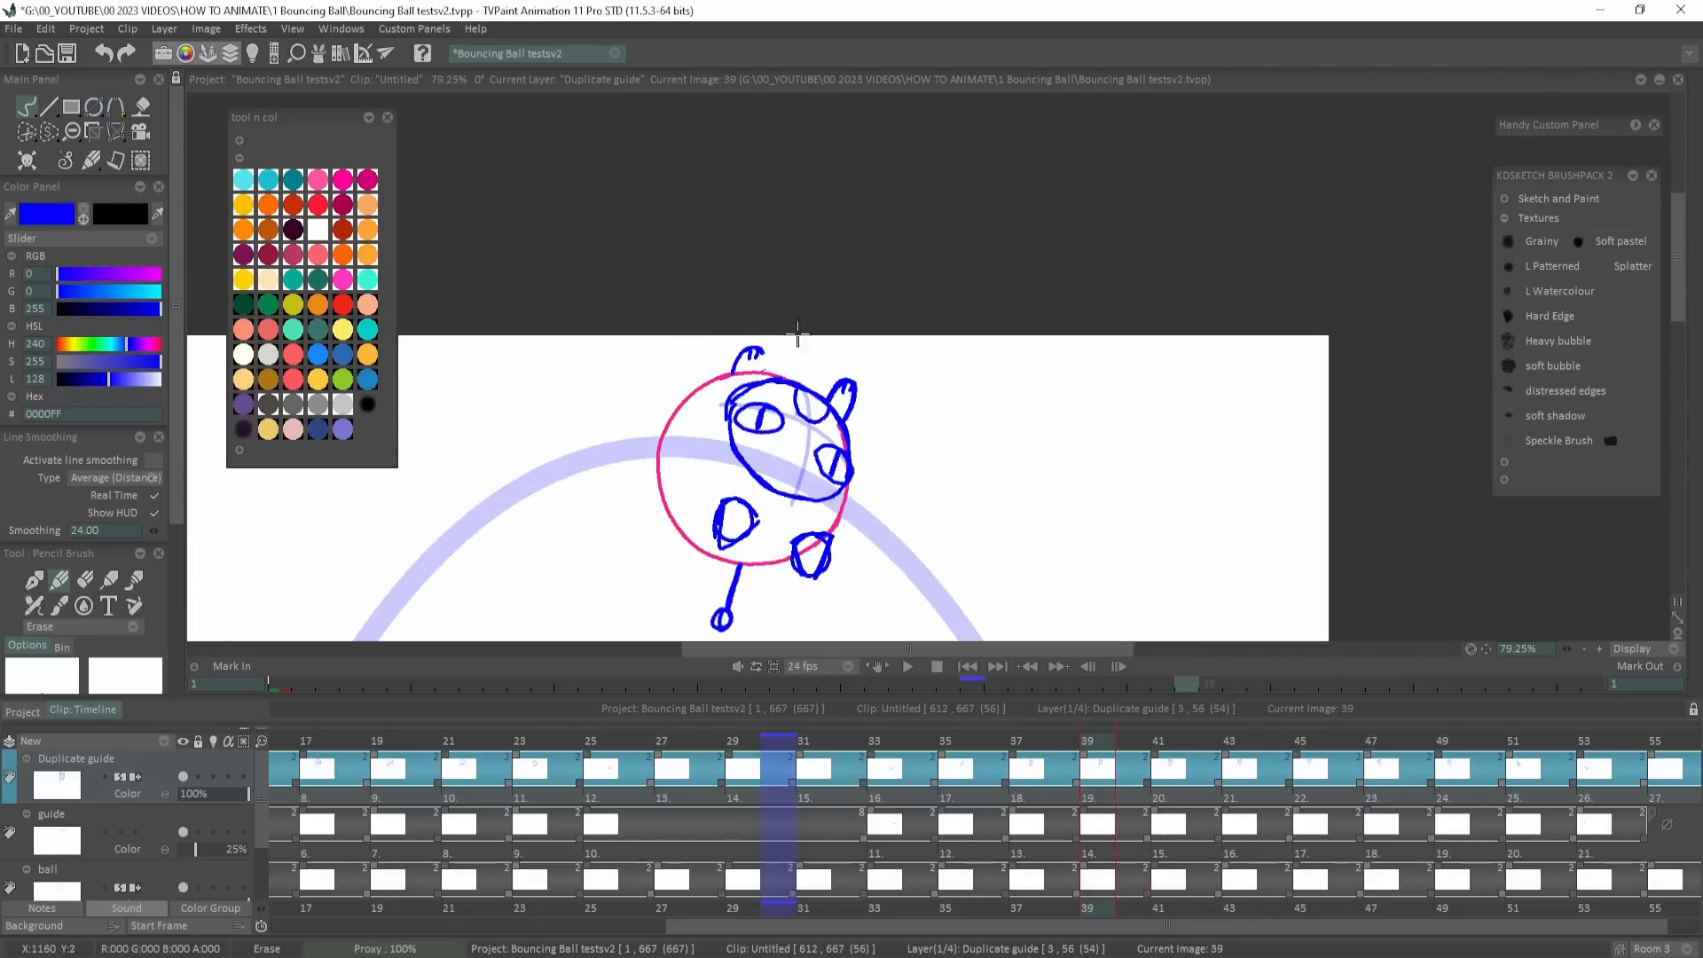
key("Right")
key("Left")
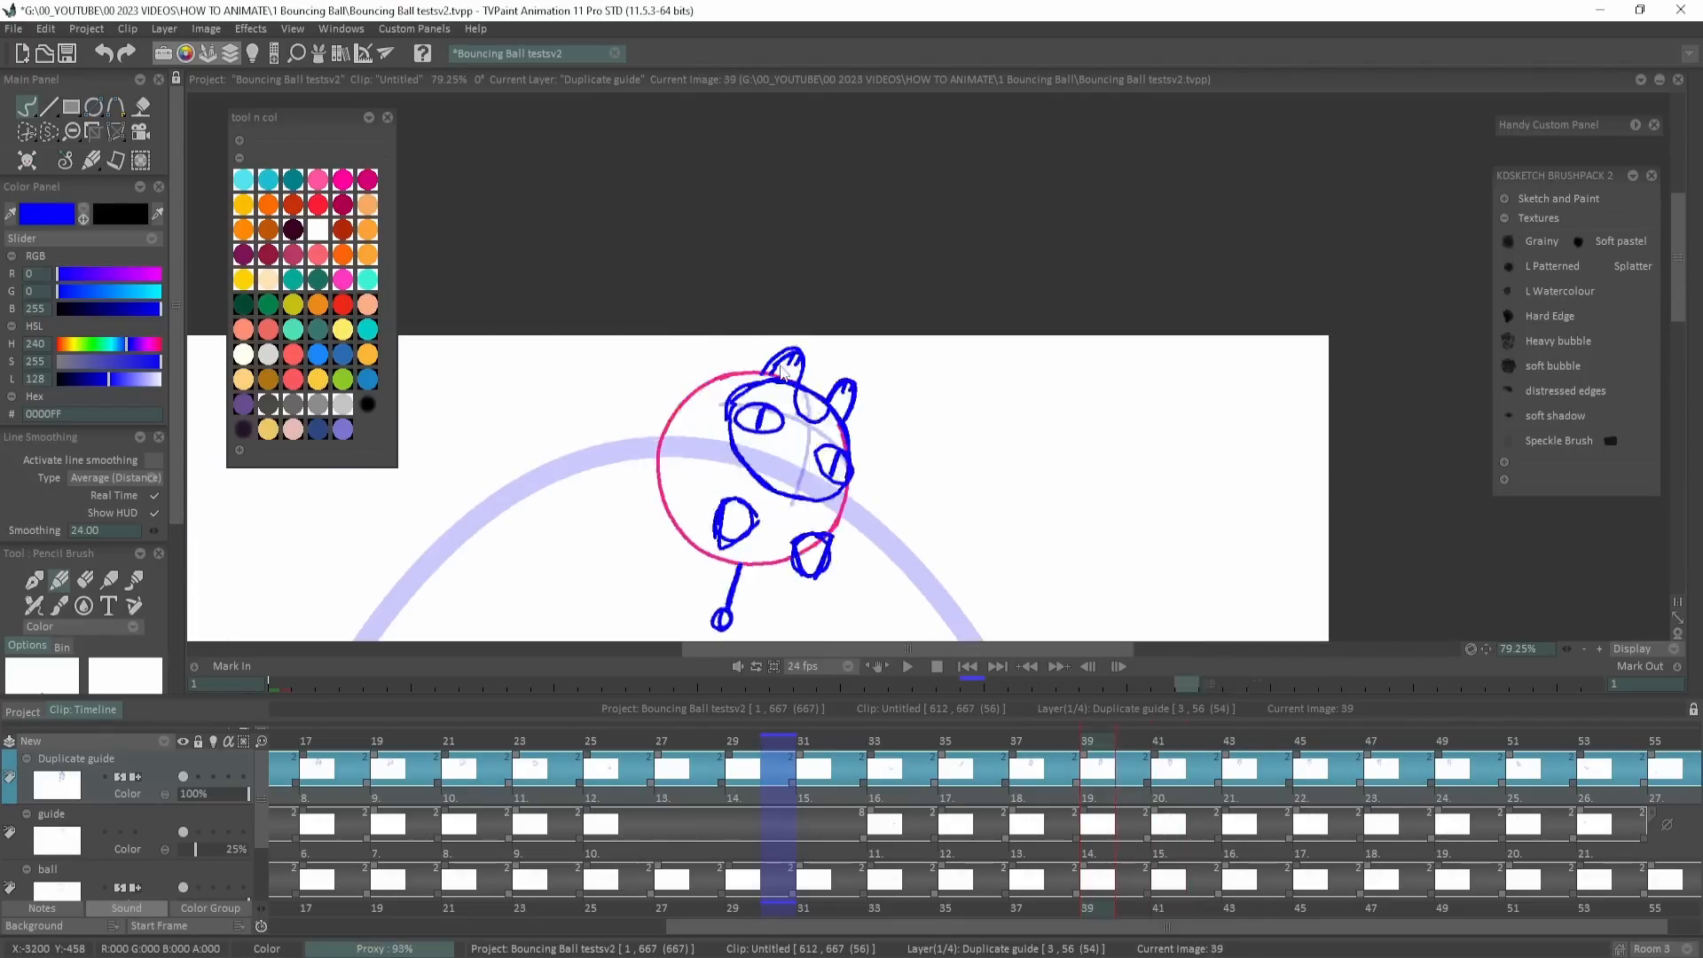
Draw the pointed ears above the face on frames 43 to 49.
key("Right")
key("Right")
mouse_move(626, 373)
left_mouse_down()
mouse_move(640, 348)
mouse_move(713, 346)
mouse_move(587, 353)
mouse_move(673, 374)
mouse_move(683, 338)
mouse_move(691, 361)
mouse_move(738, 317)
mouse_move(629, 379)
left_mouse_up()
key("Right")
key("Right")
key("Right")
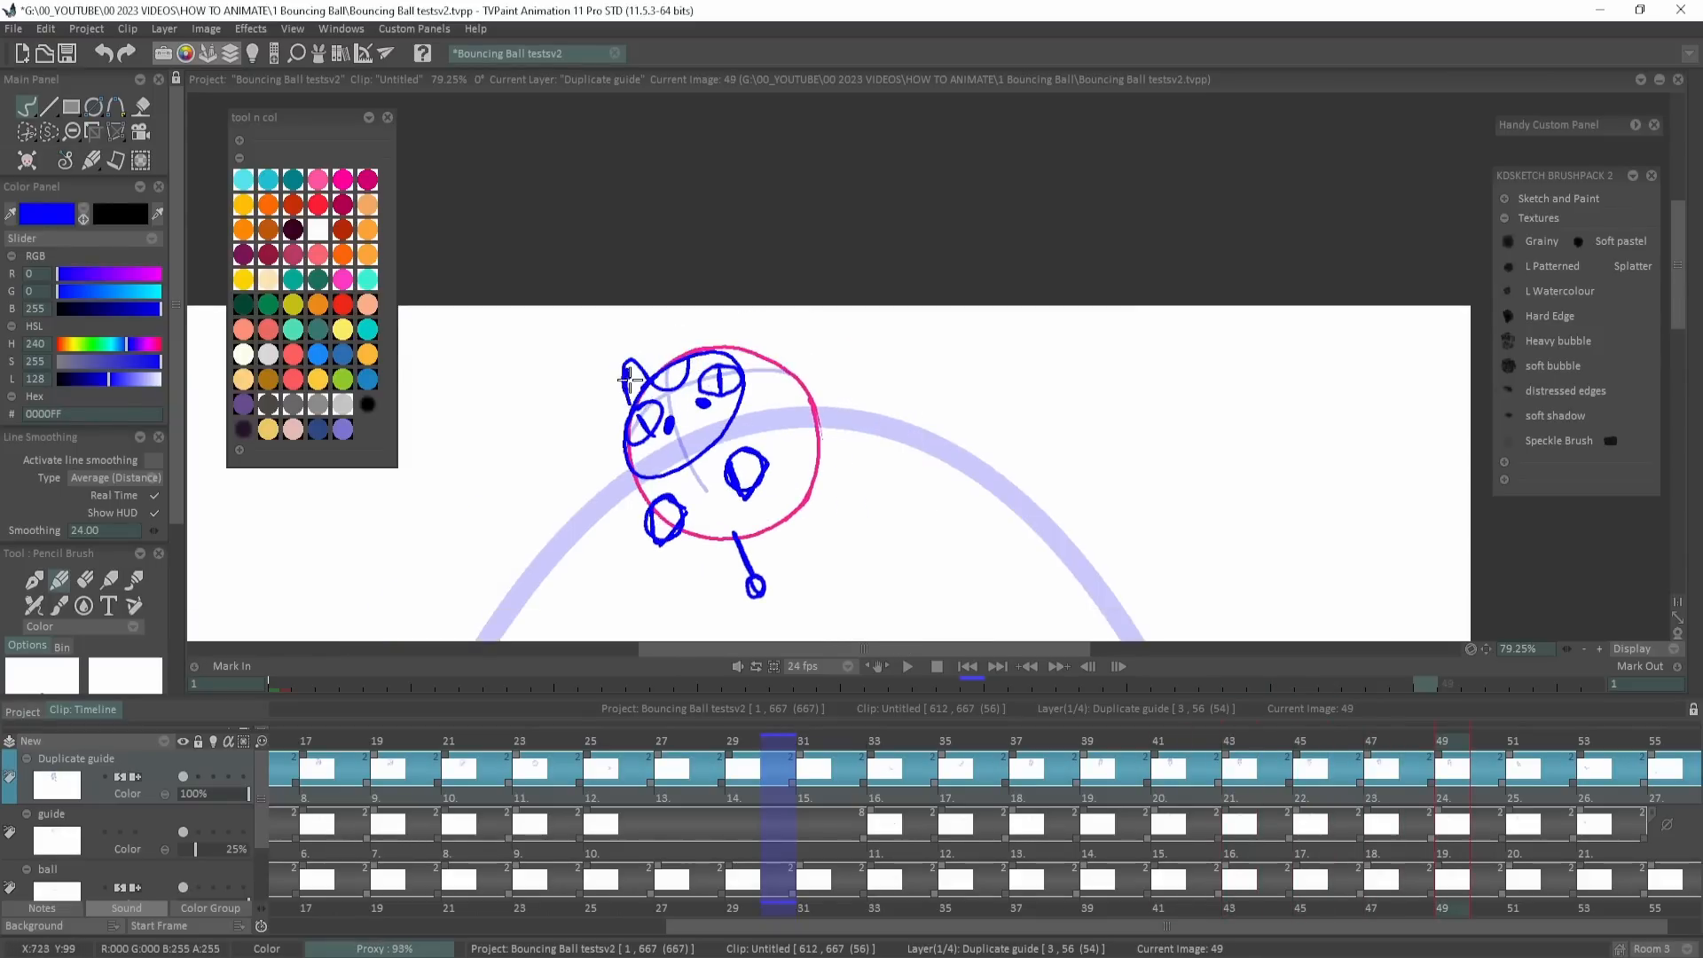
Draw the ears on frames 51 and 53, redoing the first ear stroke on frame 51.
key("Right")
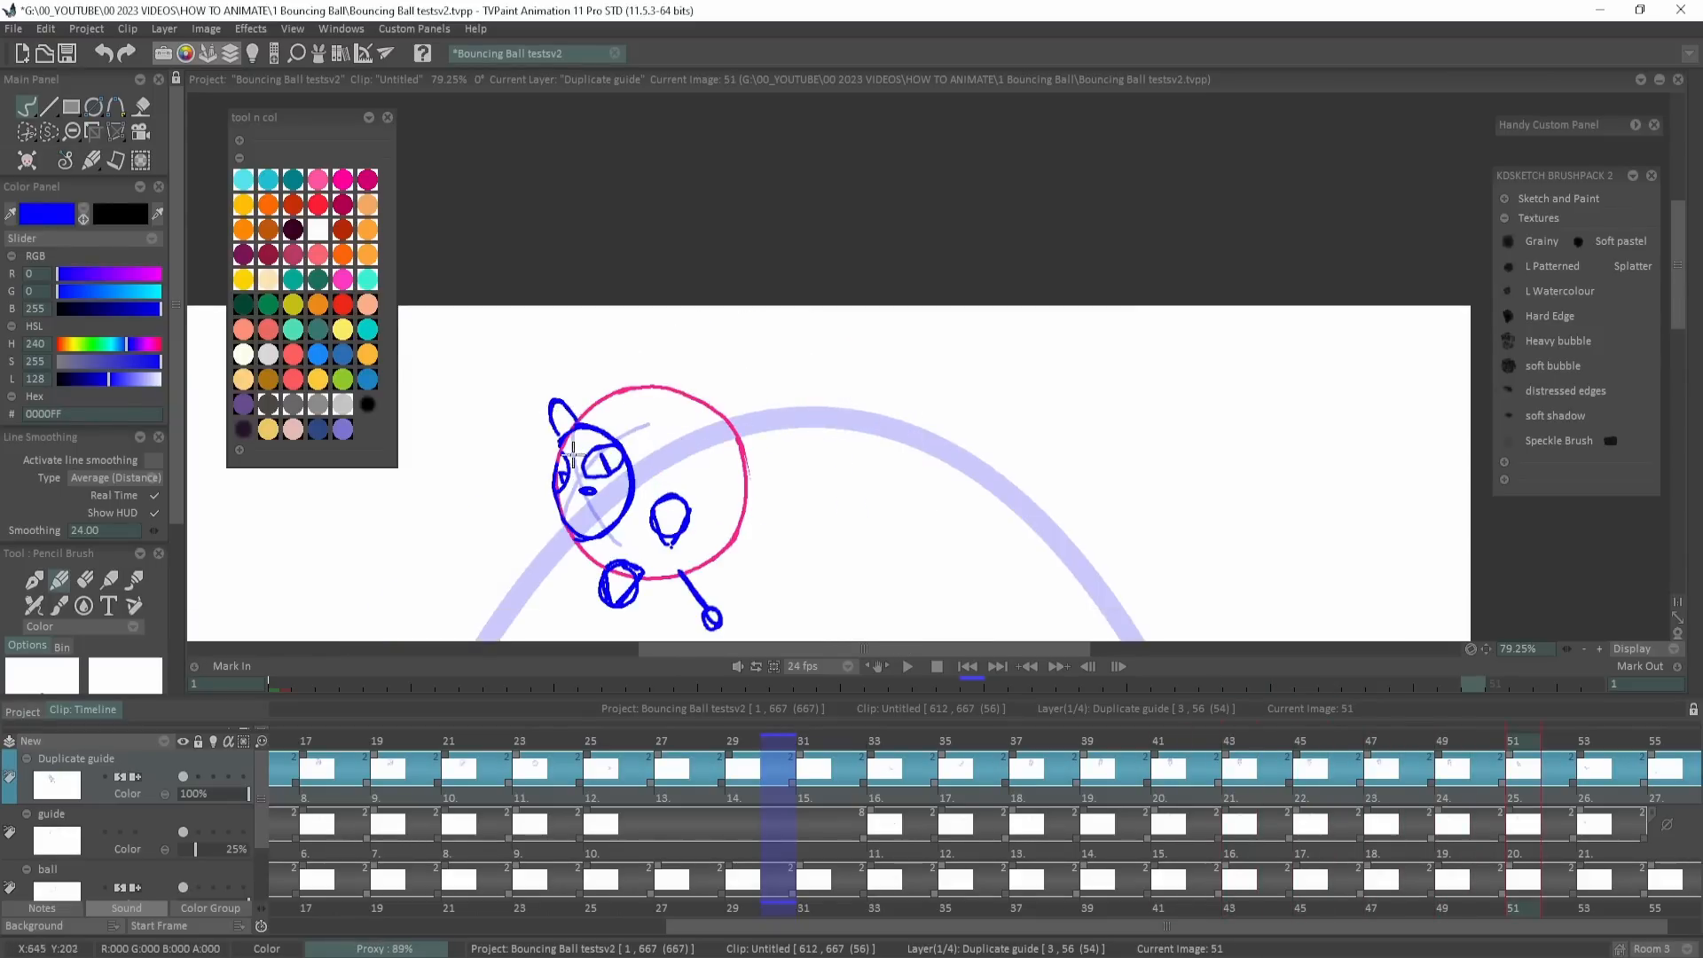
key("ctrl+z")
left_click_drag(558, 444, 581, 424)
key("Right")
left_click_drag(424, 619, 420, 584)
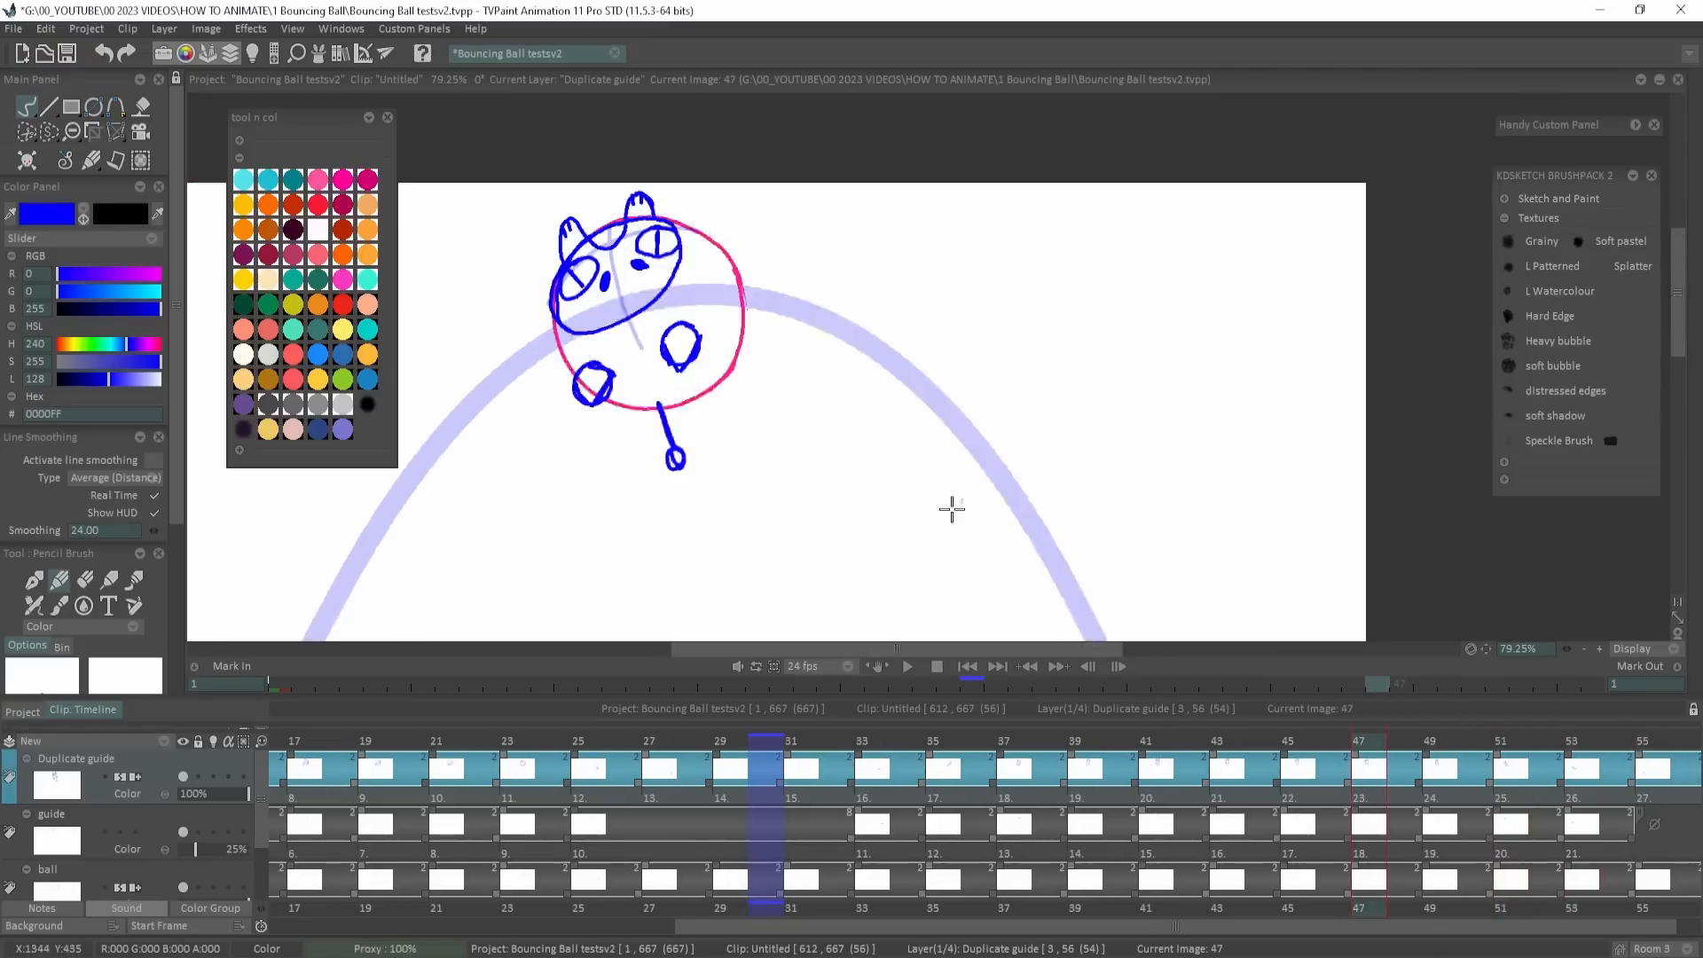
Step through frames 37 to 47 and add small curl marks inside the forehead tuft.
key("Left")
key("Left")
key("Left")
key("Left")
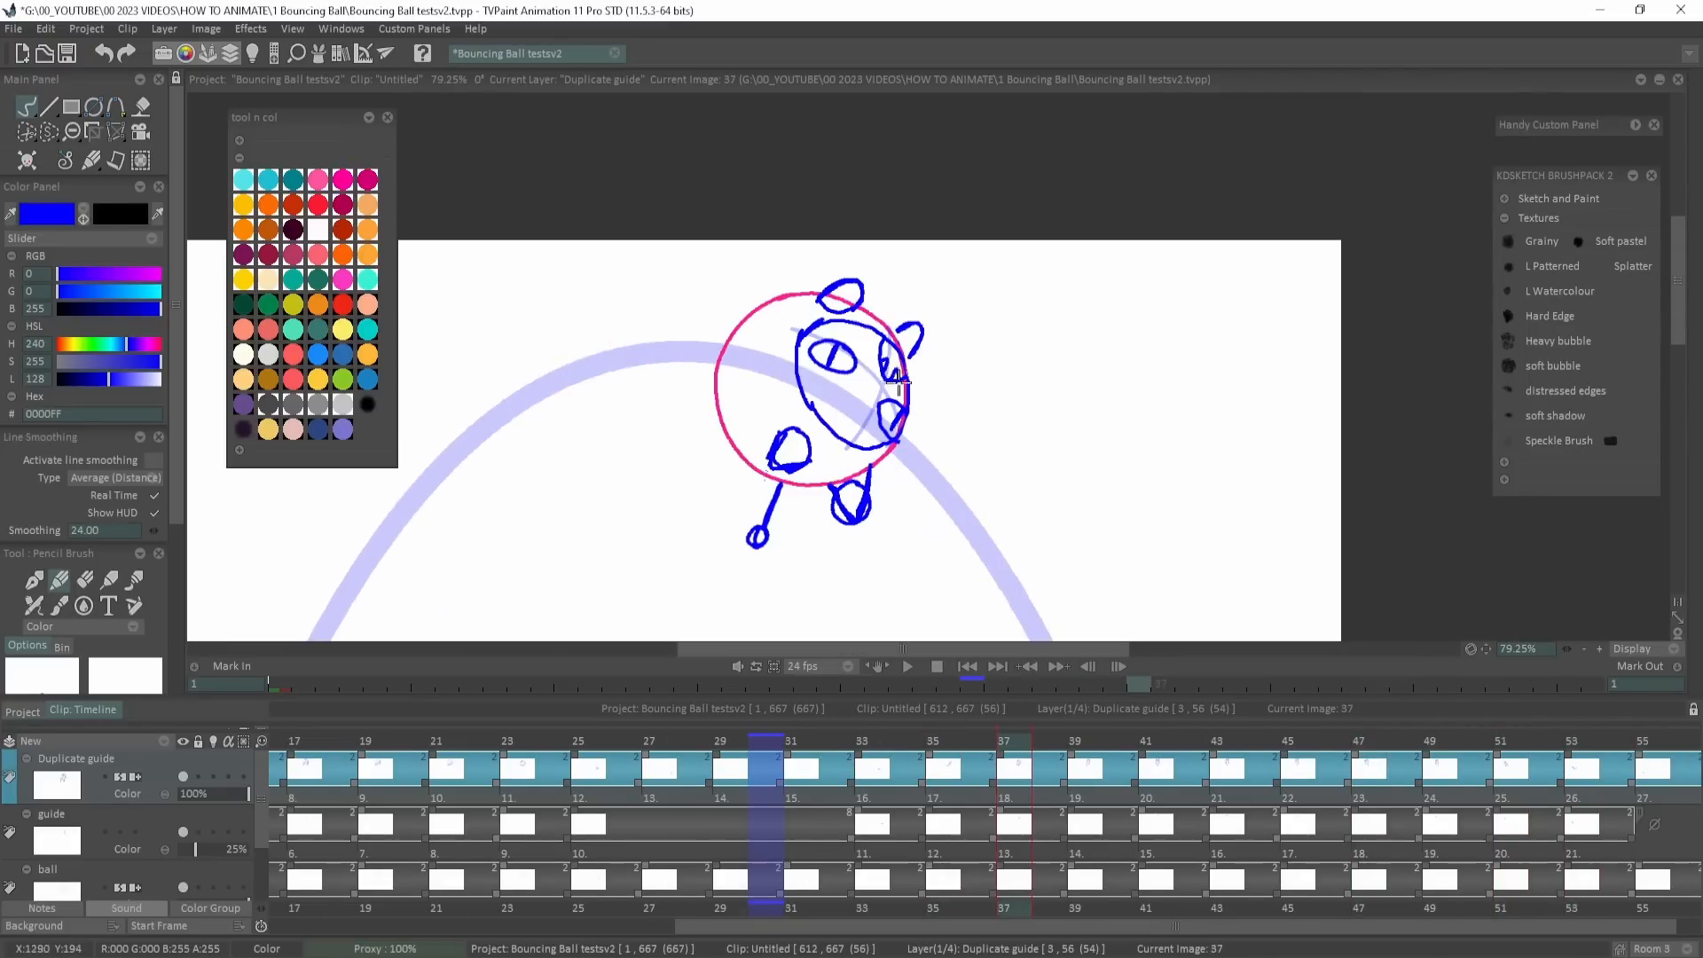
key("Right")
key("Right")
key("Right")
key("Right")
key("Right")
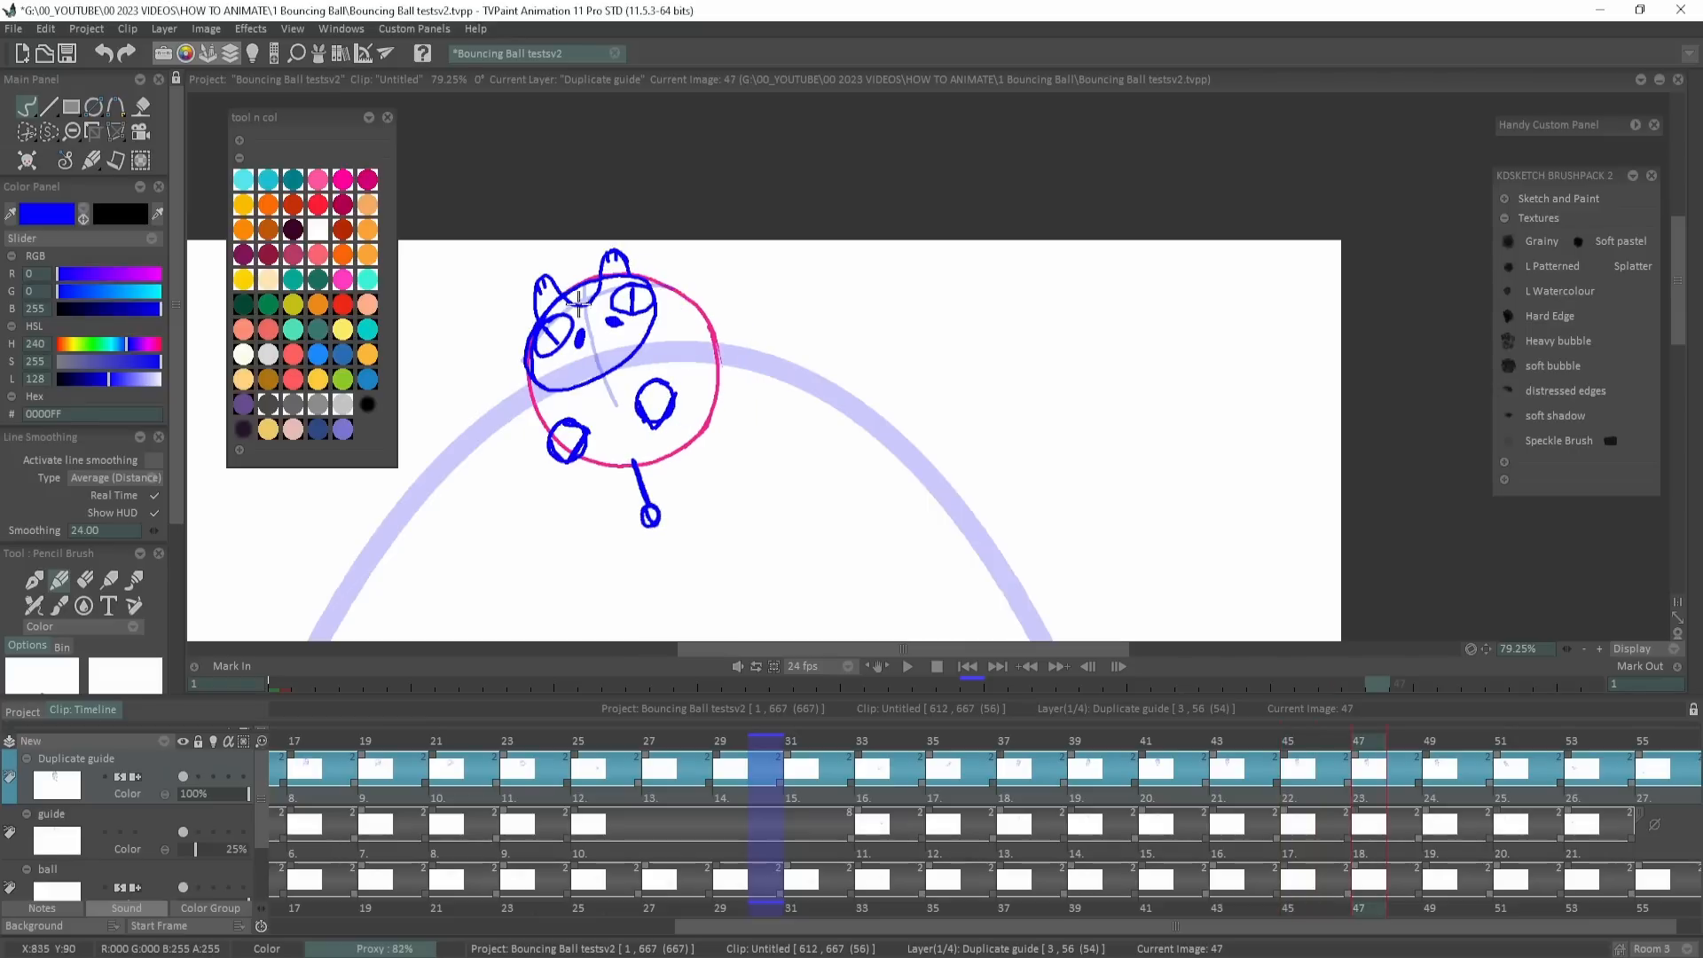
key("Right")
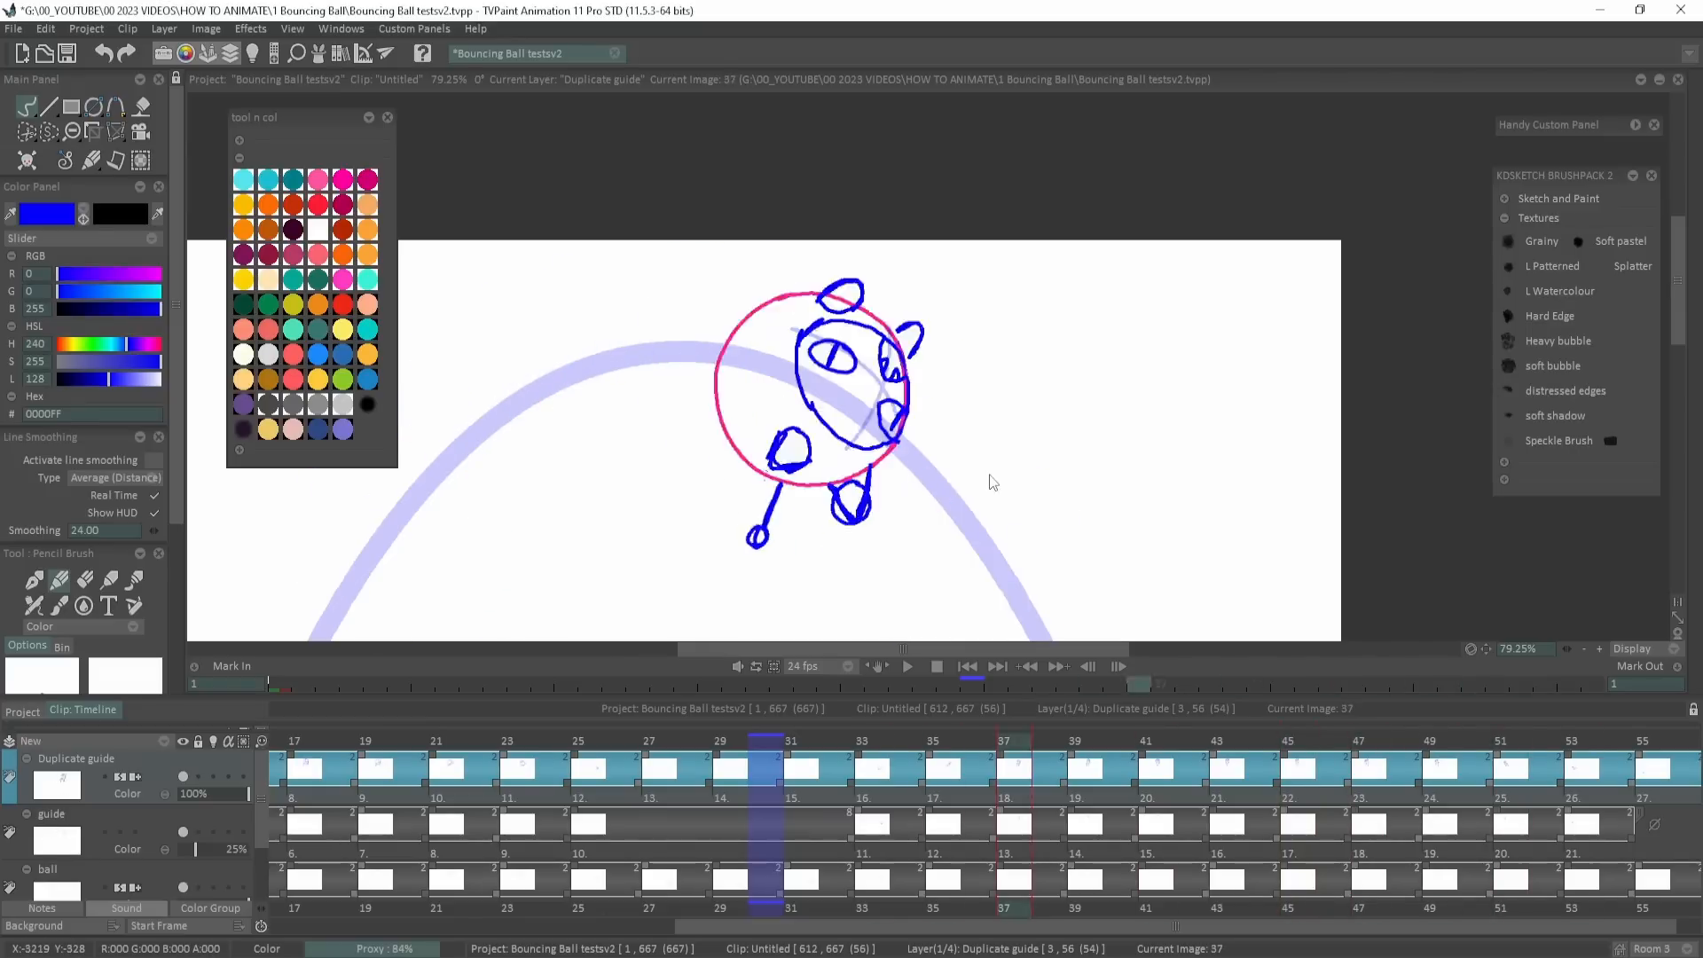
Draw a long rounded loop with a curved base on the ball's upper-left edge on frame 33.
key("Left")
key("Left")
key("Left")
key("Left")
key("Left")
key("Left")
key("Left")
key("Left")
key("Left")
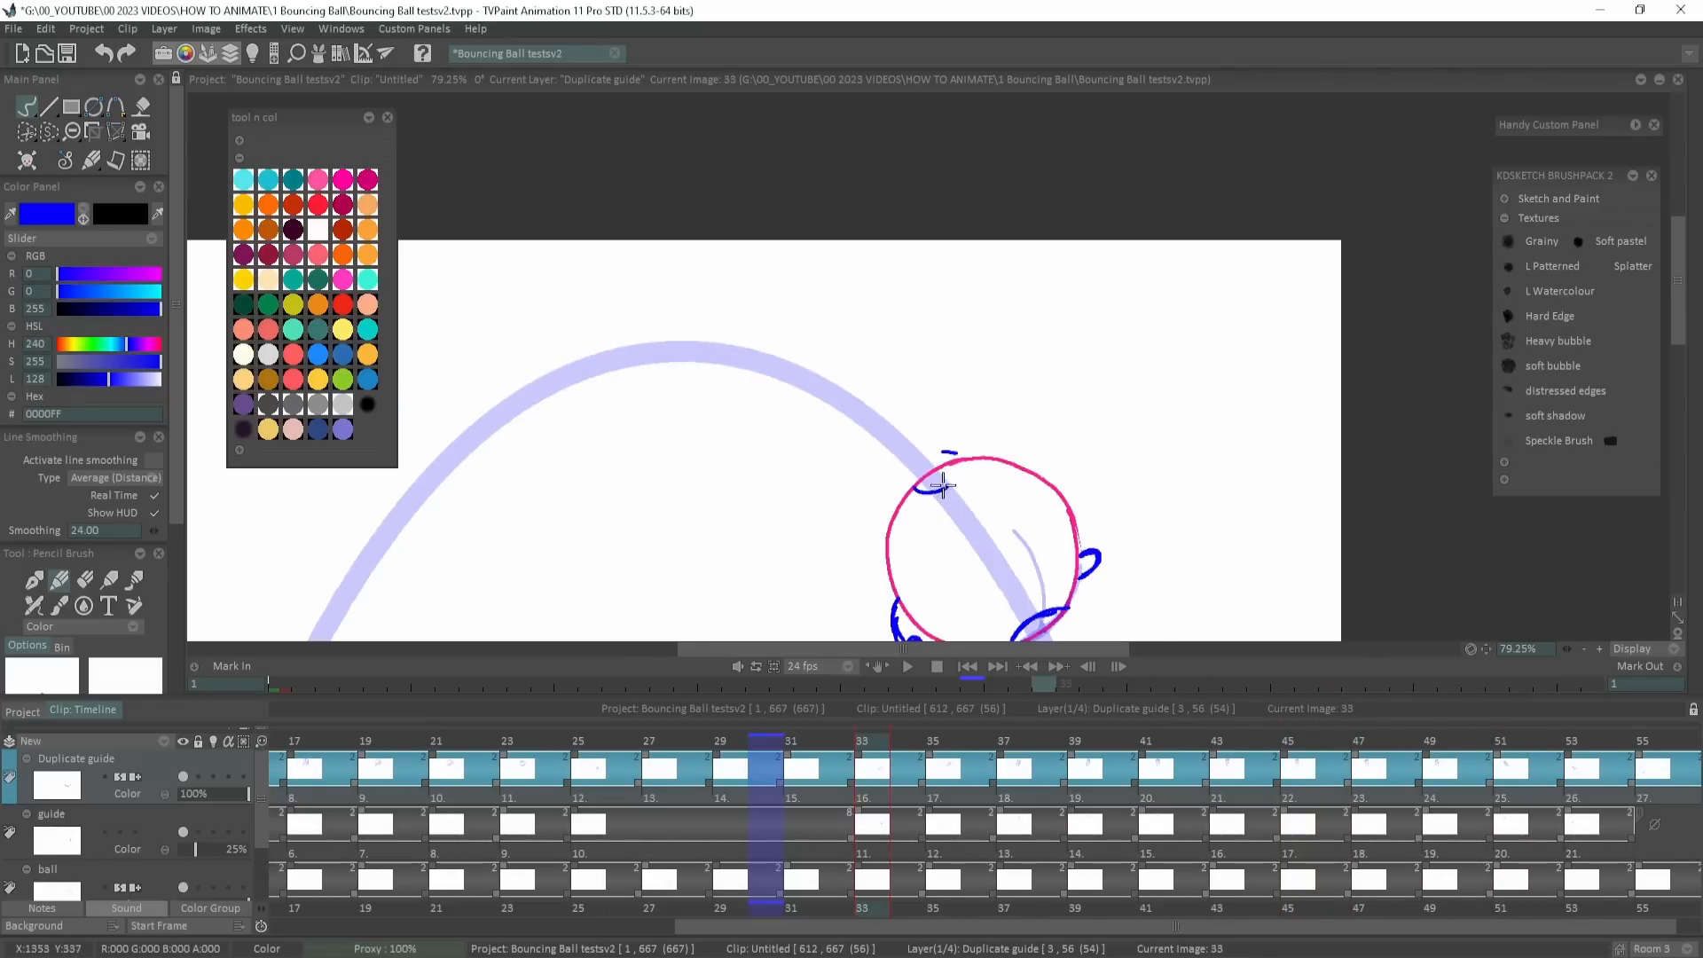
mouse_move(925, 478)
left_mouse_down()
mouse_move(909, 419)
mouse_move(956, 475)
mouse_move(915, 490)
left_mouse_up()
key("Right")
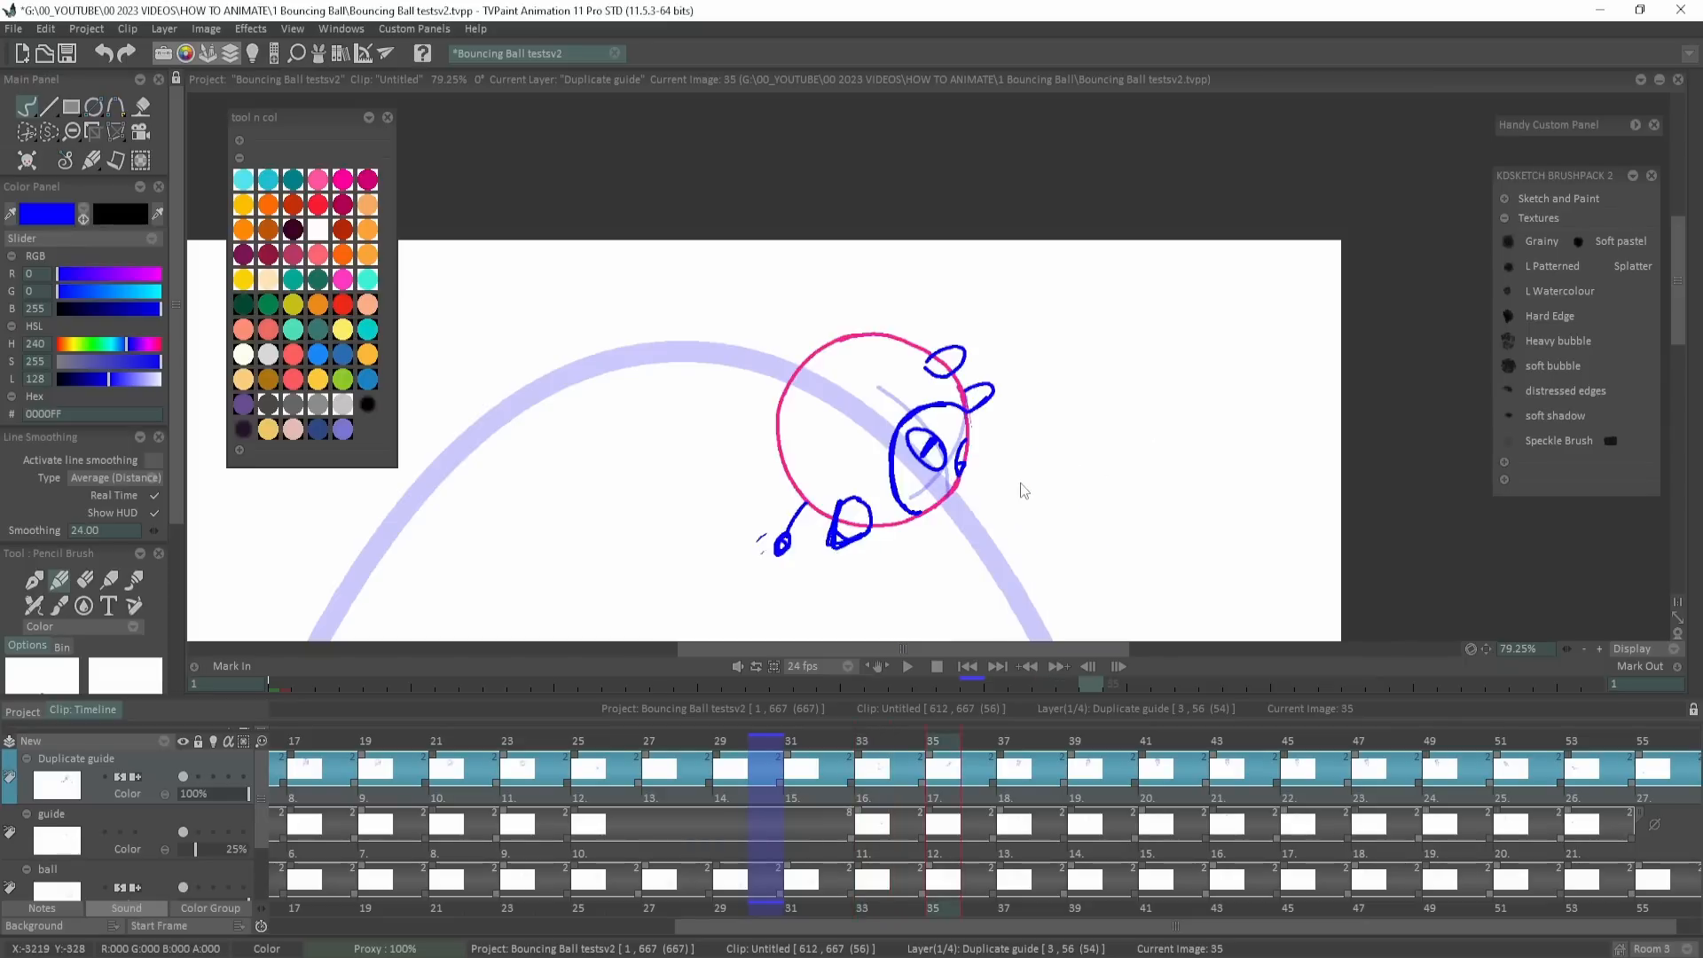
key("Left")
Draw a long rounded loop at the ball's upper-left edge and a smaller one at its top on frame 35.
key("Right")
left_click_drag(781, 341, 800, 365)
left_click_drag(791, 327, 821, 346)
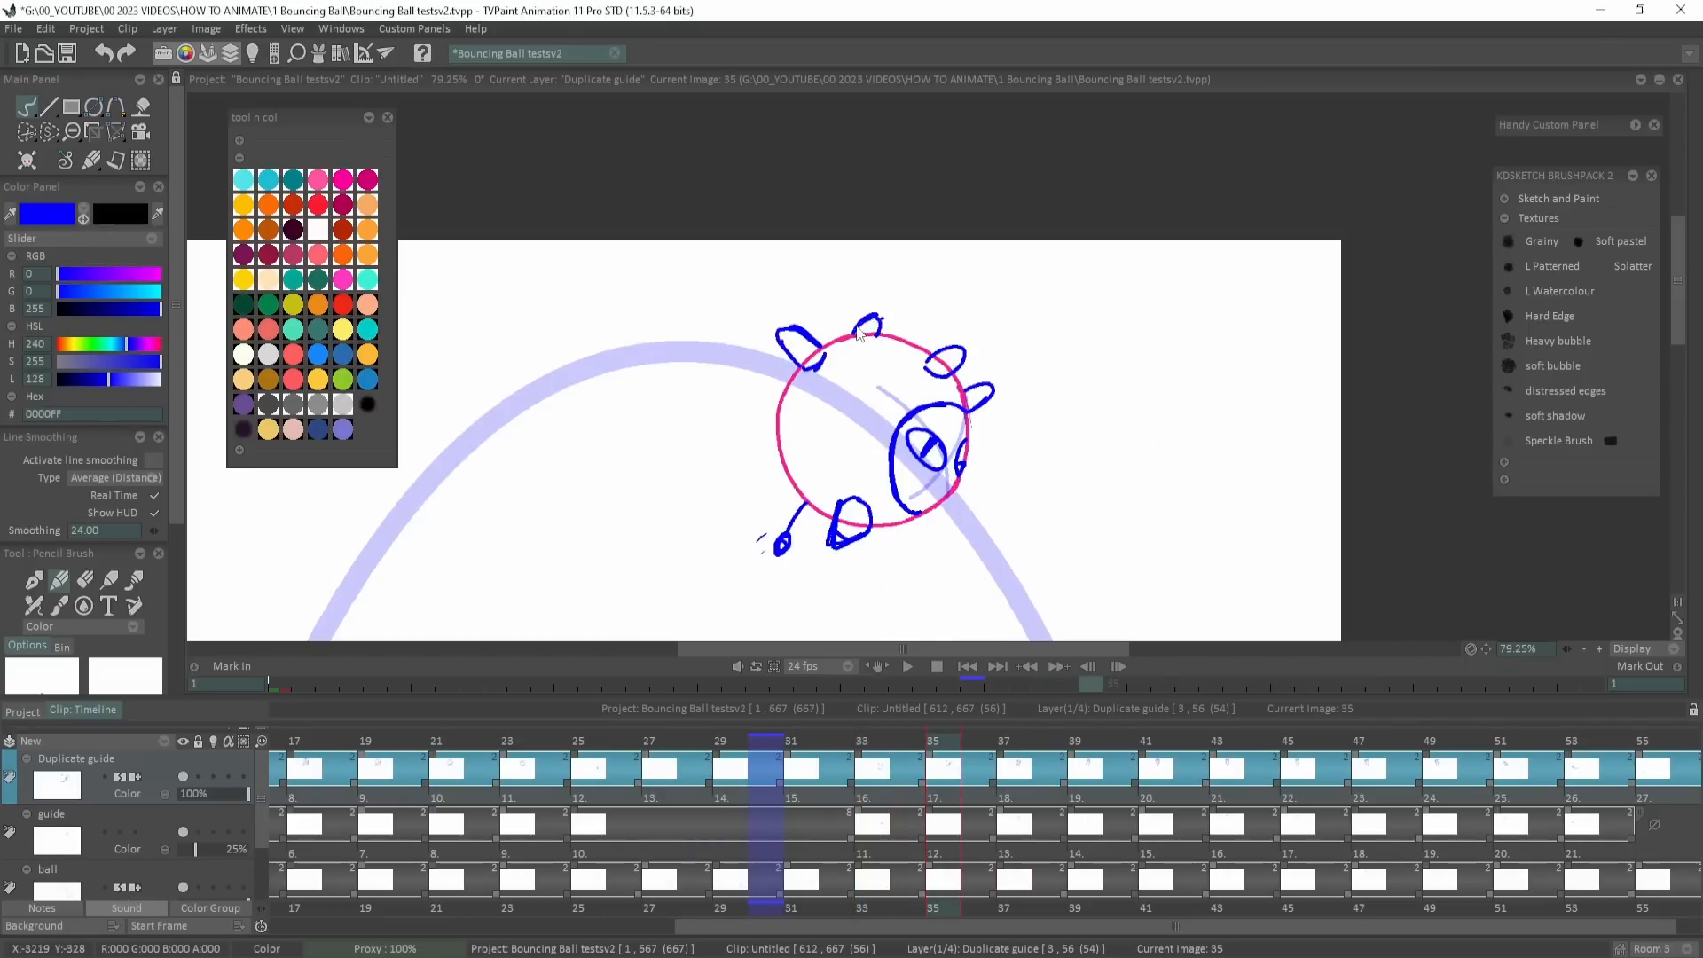
Draw two rounded loops on the ball's top and upper-right edge on frame 51.
key("Right")
key("Right")
key("Right")
key("Right")
key("Right")
key("Right")
key("Right")
key("Right")
key("Right")
key("Right")
key("Right")
key("Right")
key("Right")
key("Right")
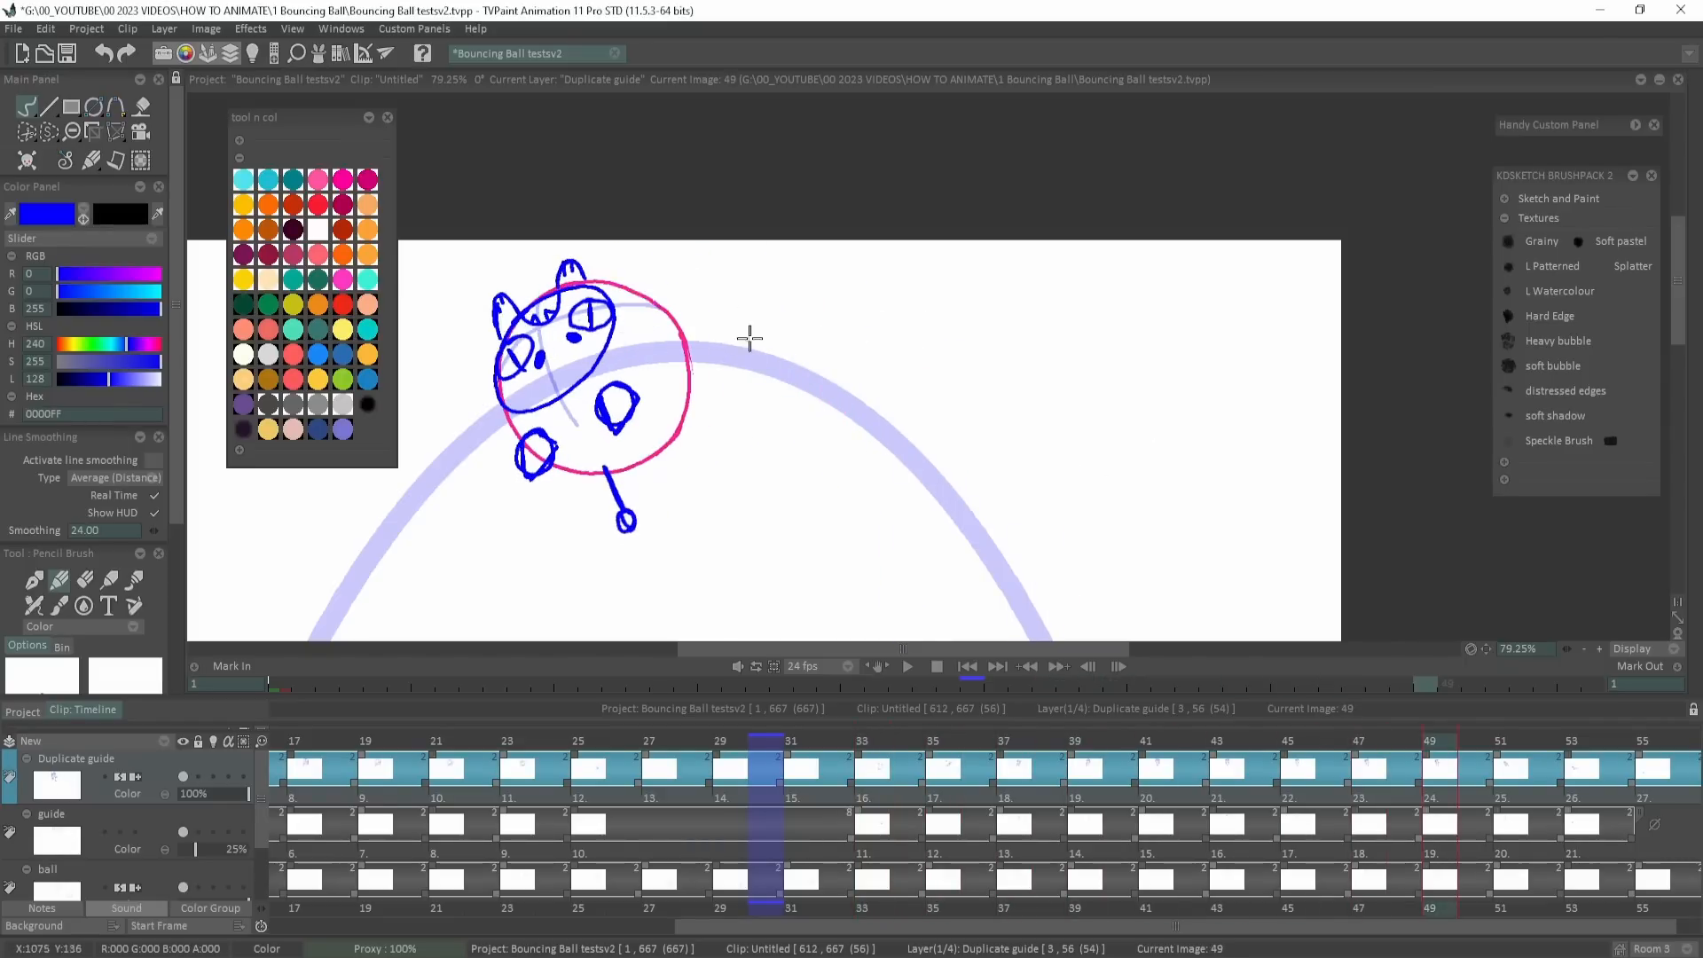
key("Right")
key("Right")
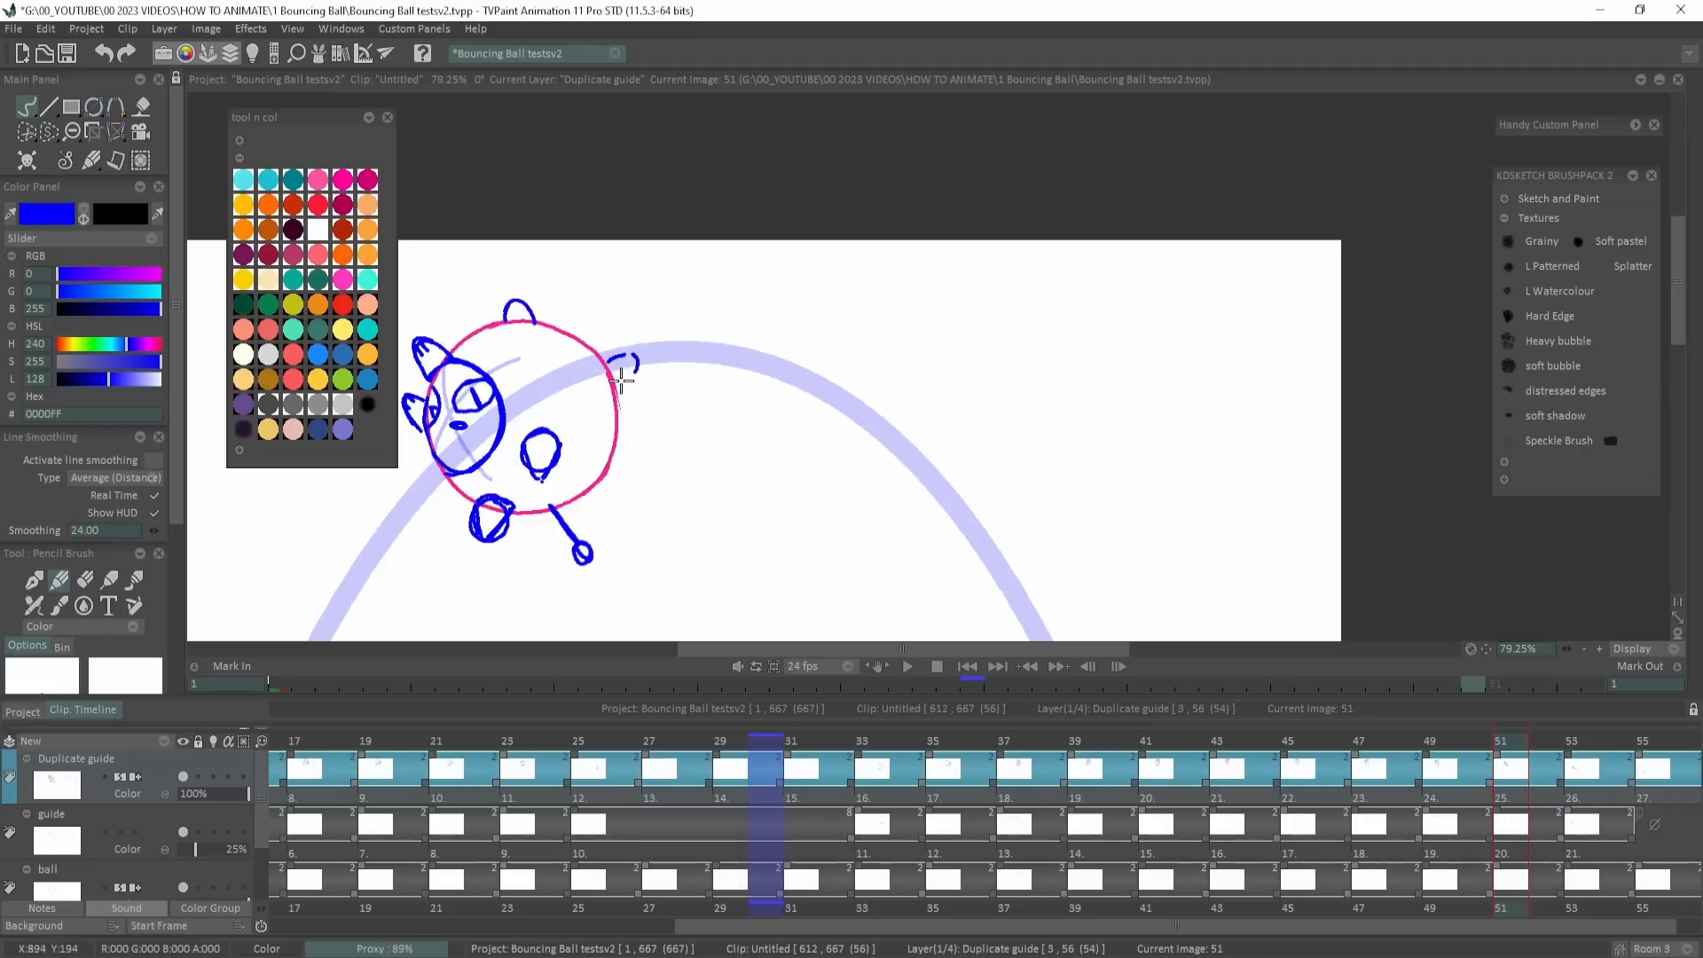
left_click_drag(636, 380, 618, 385)
Draw a long rounded loop at the ball's upper right and a shorter one at its upper left on frame 53.
key("Right")
key("Right")
left_click_drag(591, 456, 867, 394)
left_click_drag(697, 388, 742, 374)
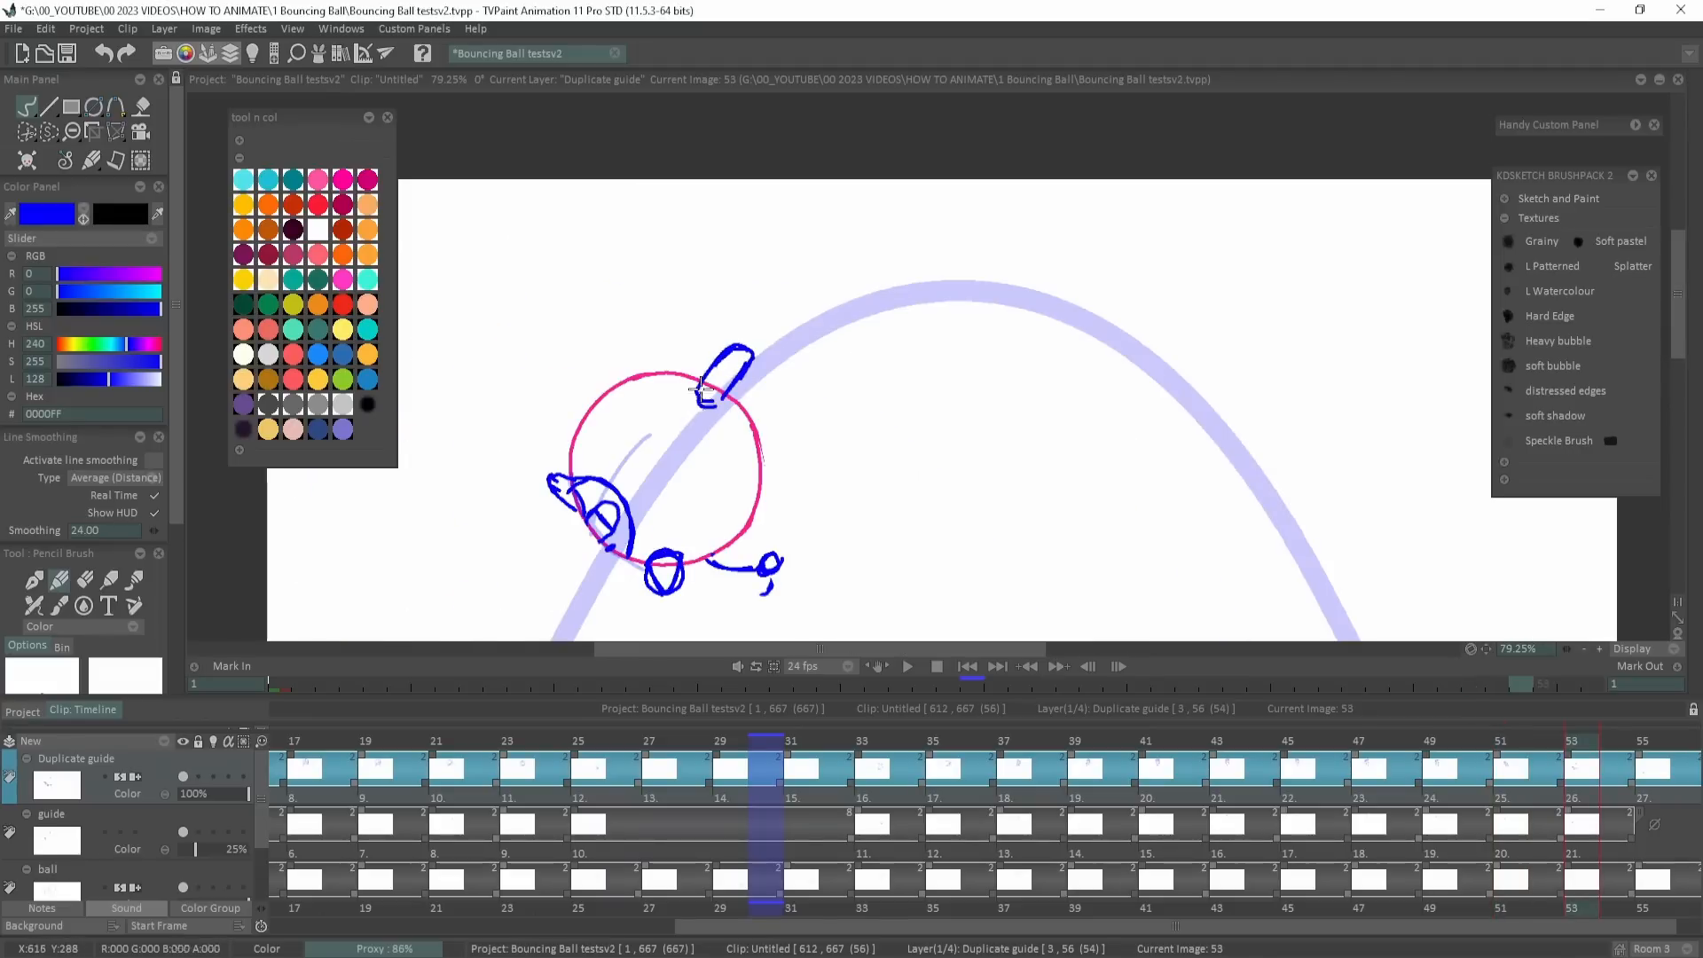
left_click_drag(630, 381, 608, 392)
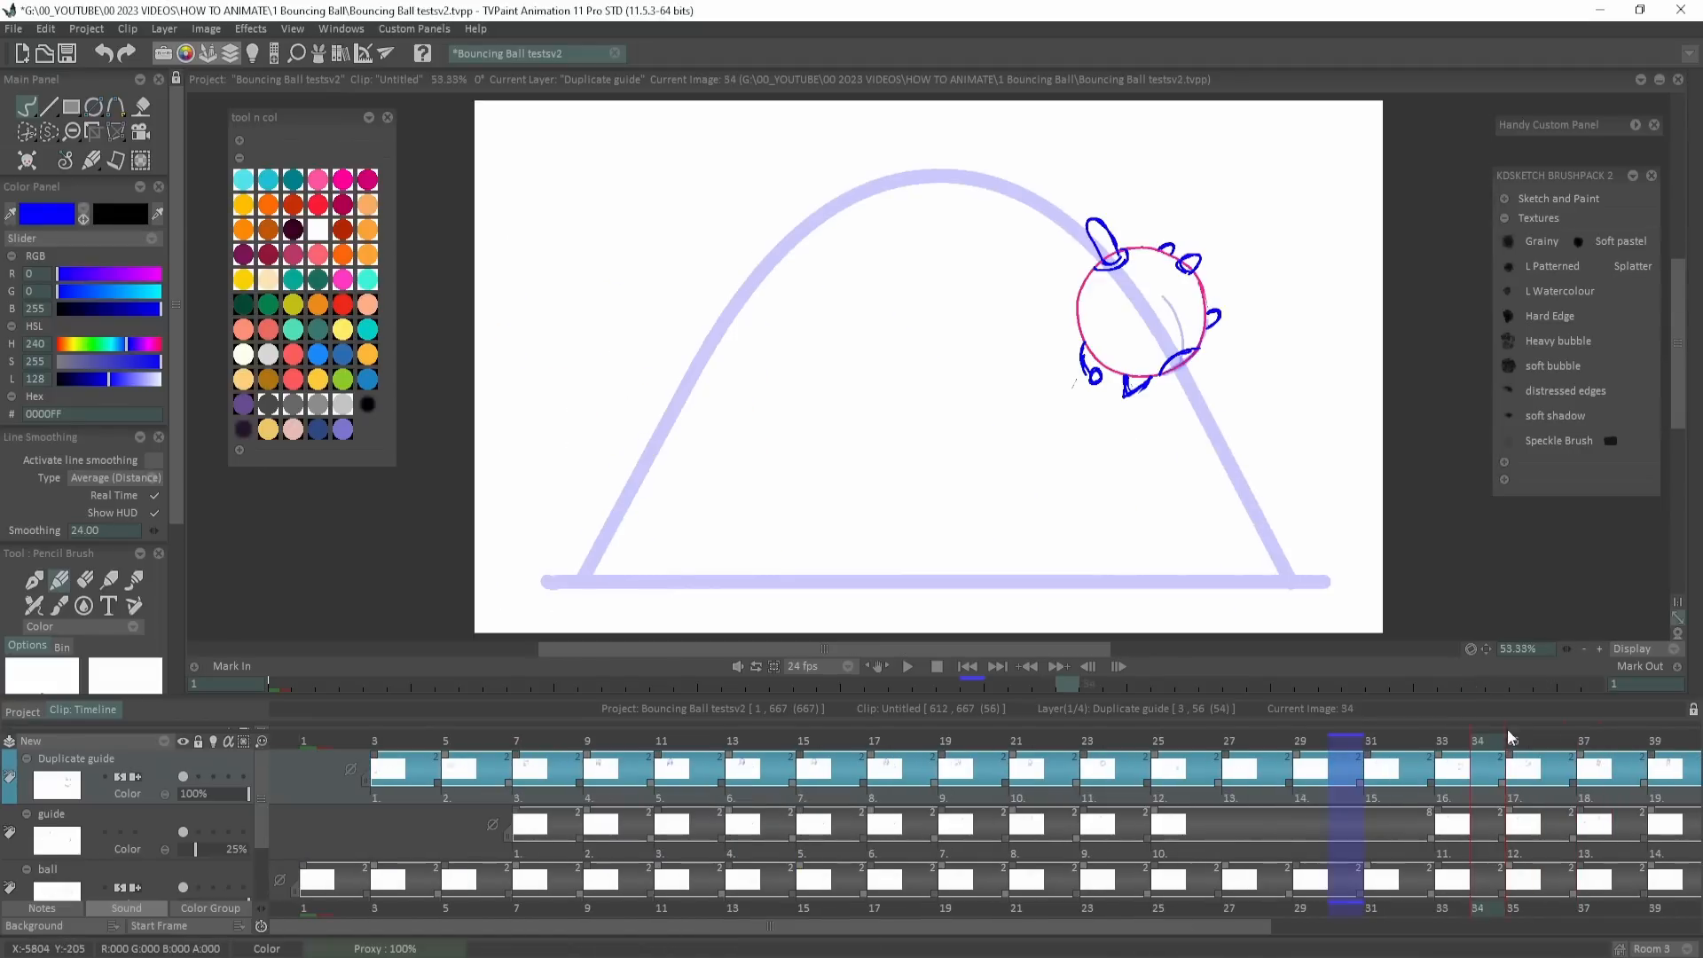
Erase the long rounded loop from the ball's upper edge on frames 33 and 53.
key("e")
left_click_drag(1119, 243, 1090, 268)
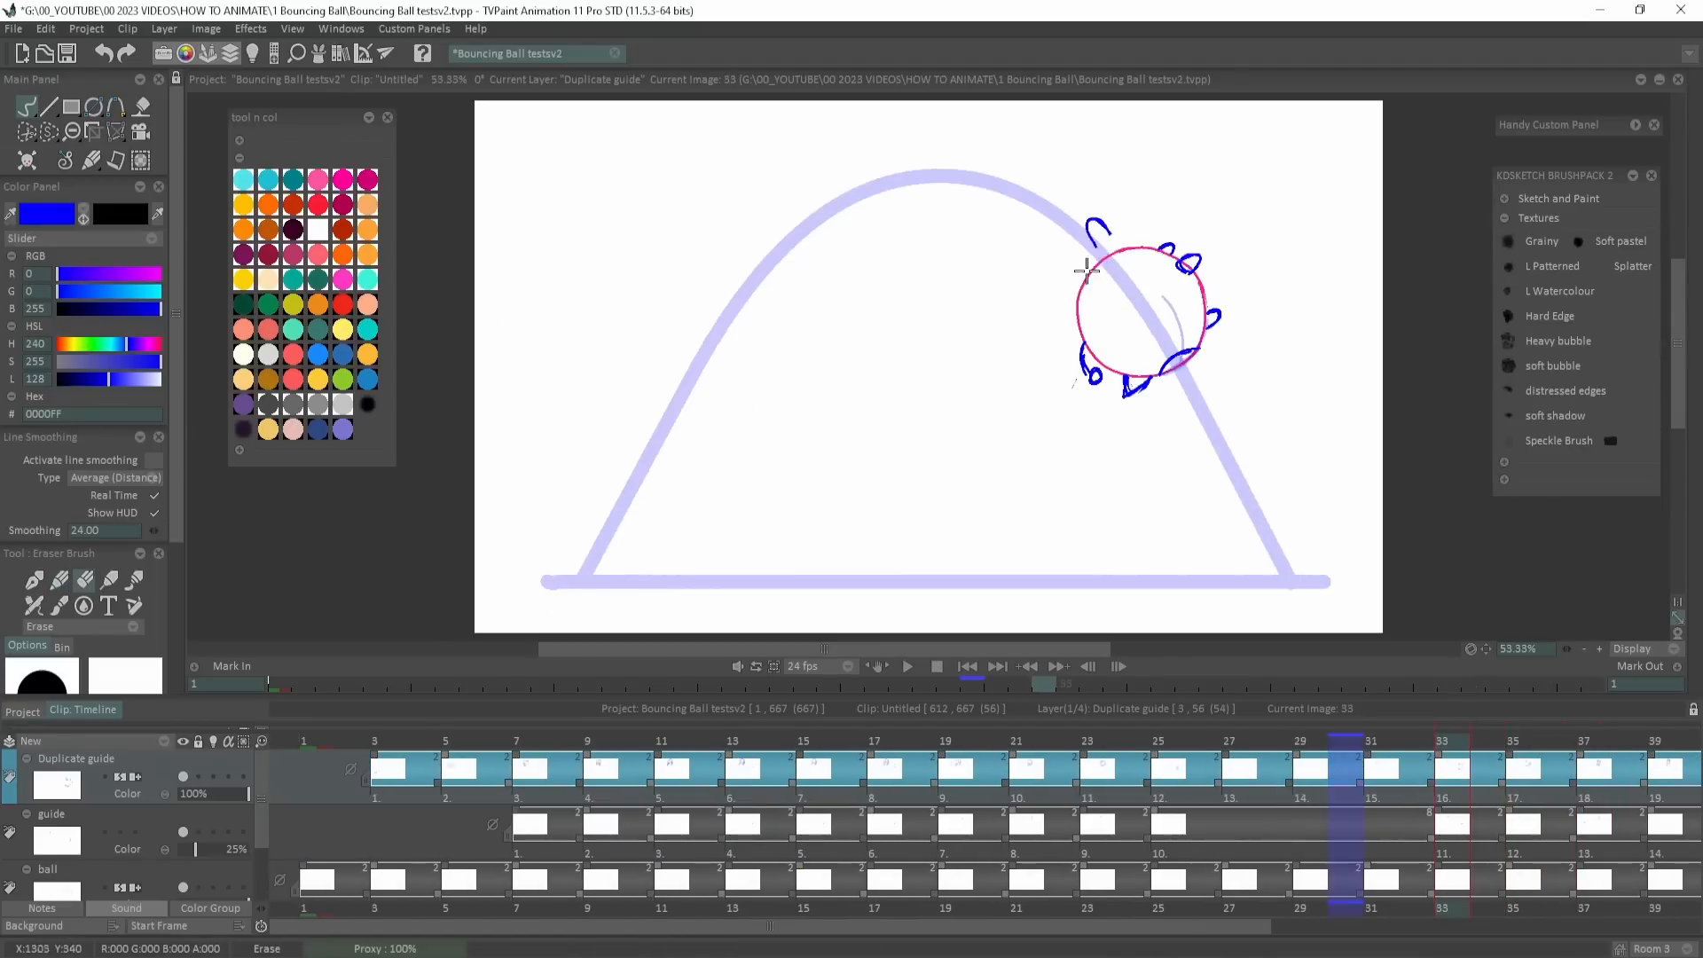
key("Right")
key("Right")
key("Right")
key("Right")
key("Right")
key("Right")
key("Right")
key("Right")
key("Right")
key("Right")
key("Right")
key("Right")
key("Right")
key("Right")
key("Right")
key("Right")
key("Right")
key("Right")
key("Right")
key("Right")
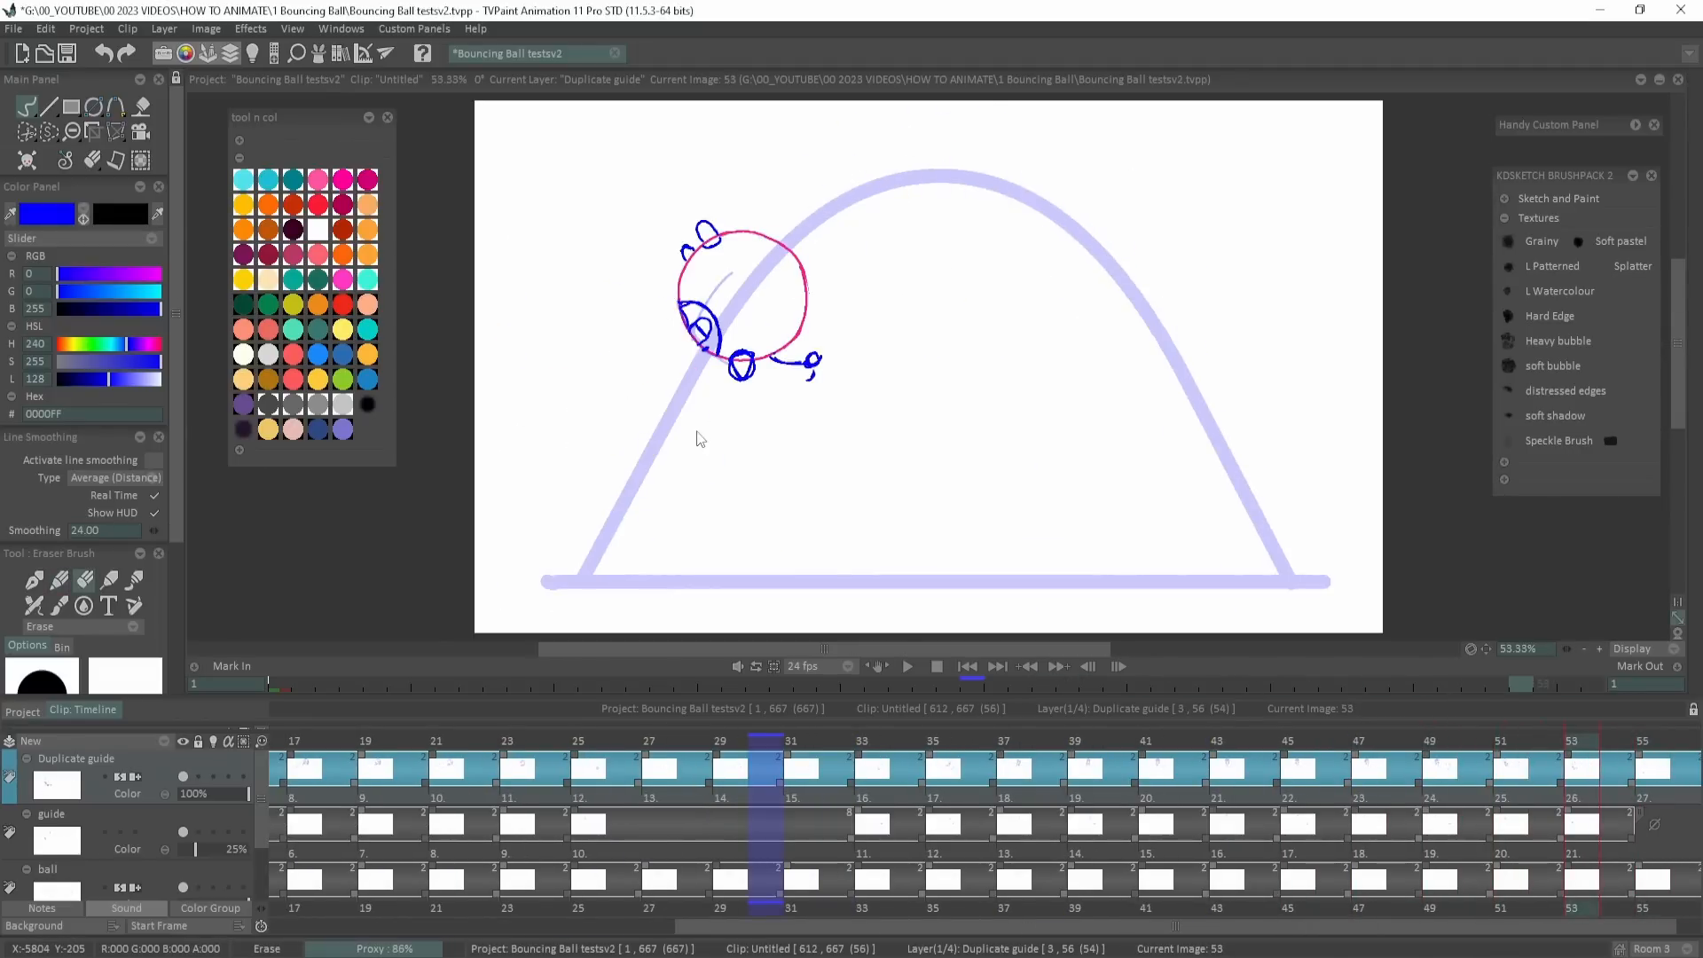
Compare frames 53 and 55, and flip back to frame 41 to check the ears and face across the bounce.
key("e")
key("Left")
key("Right")
key("Right")
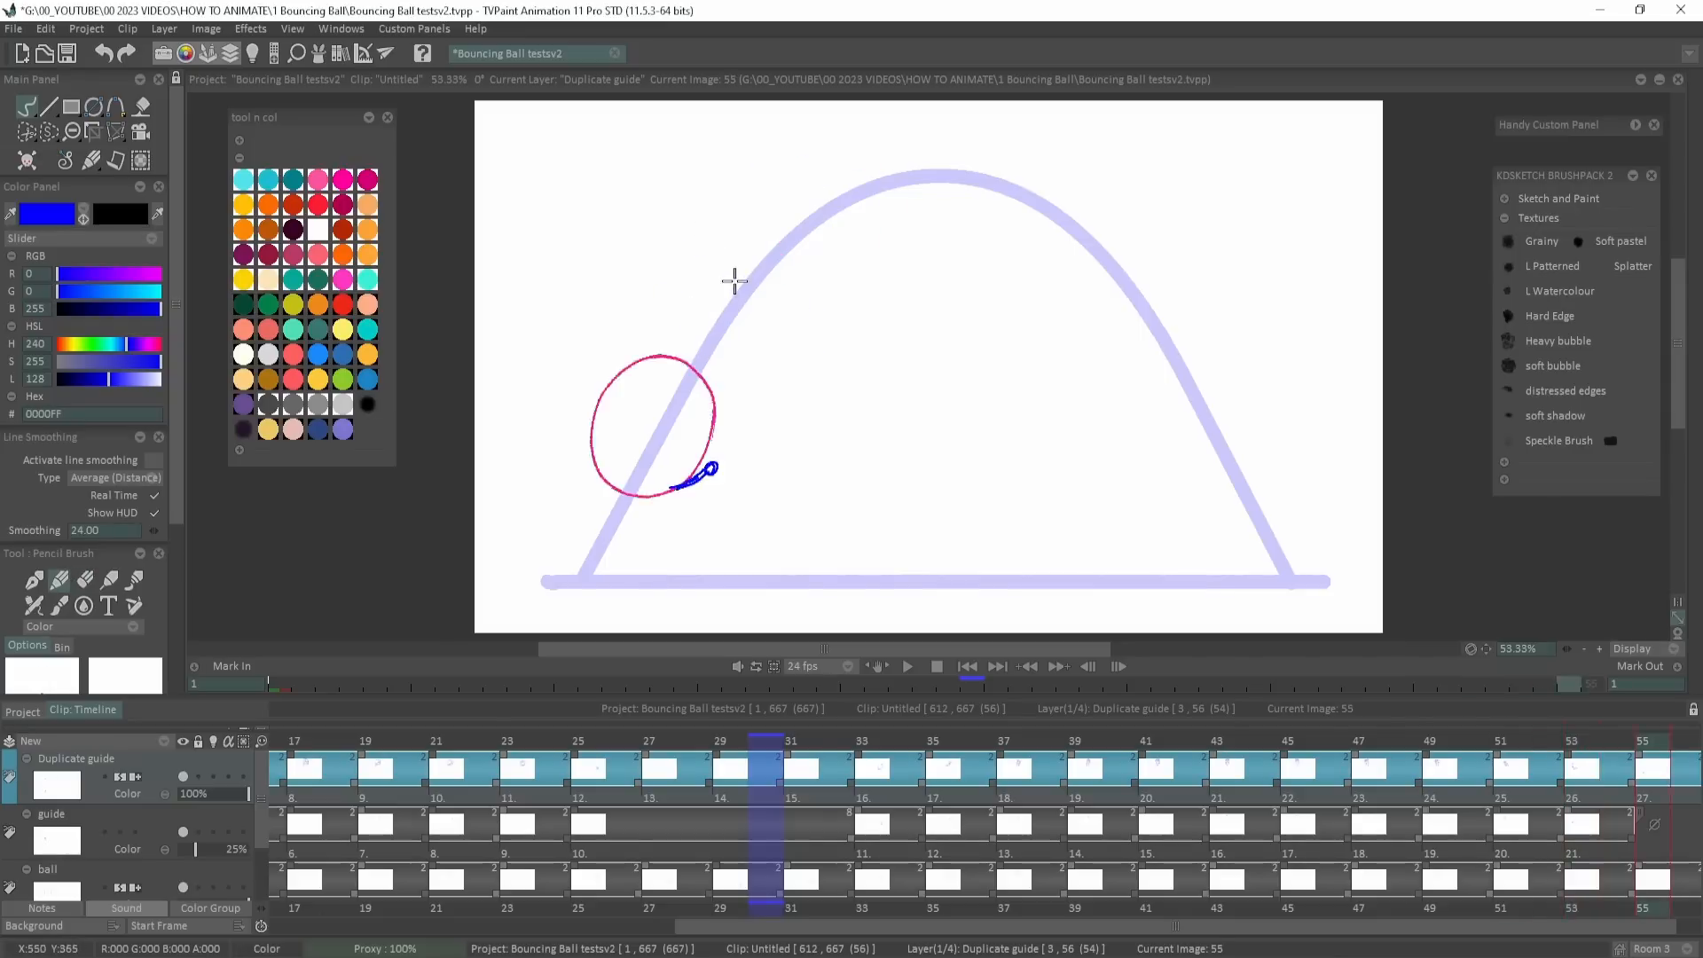
key("Left")
key("Left")
key("Right")
key("Left")
key("Left")
key("Right")
key("Left")
key("Left")
key("Left")
key("Left")
key("Left")
key("Left")
key("Left")
key("Left")
key("Left")
key("Left")
key("Left")
key("Left")
key("Left")
key("Left")
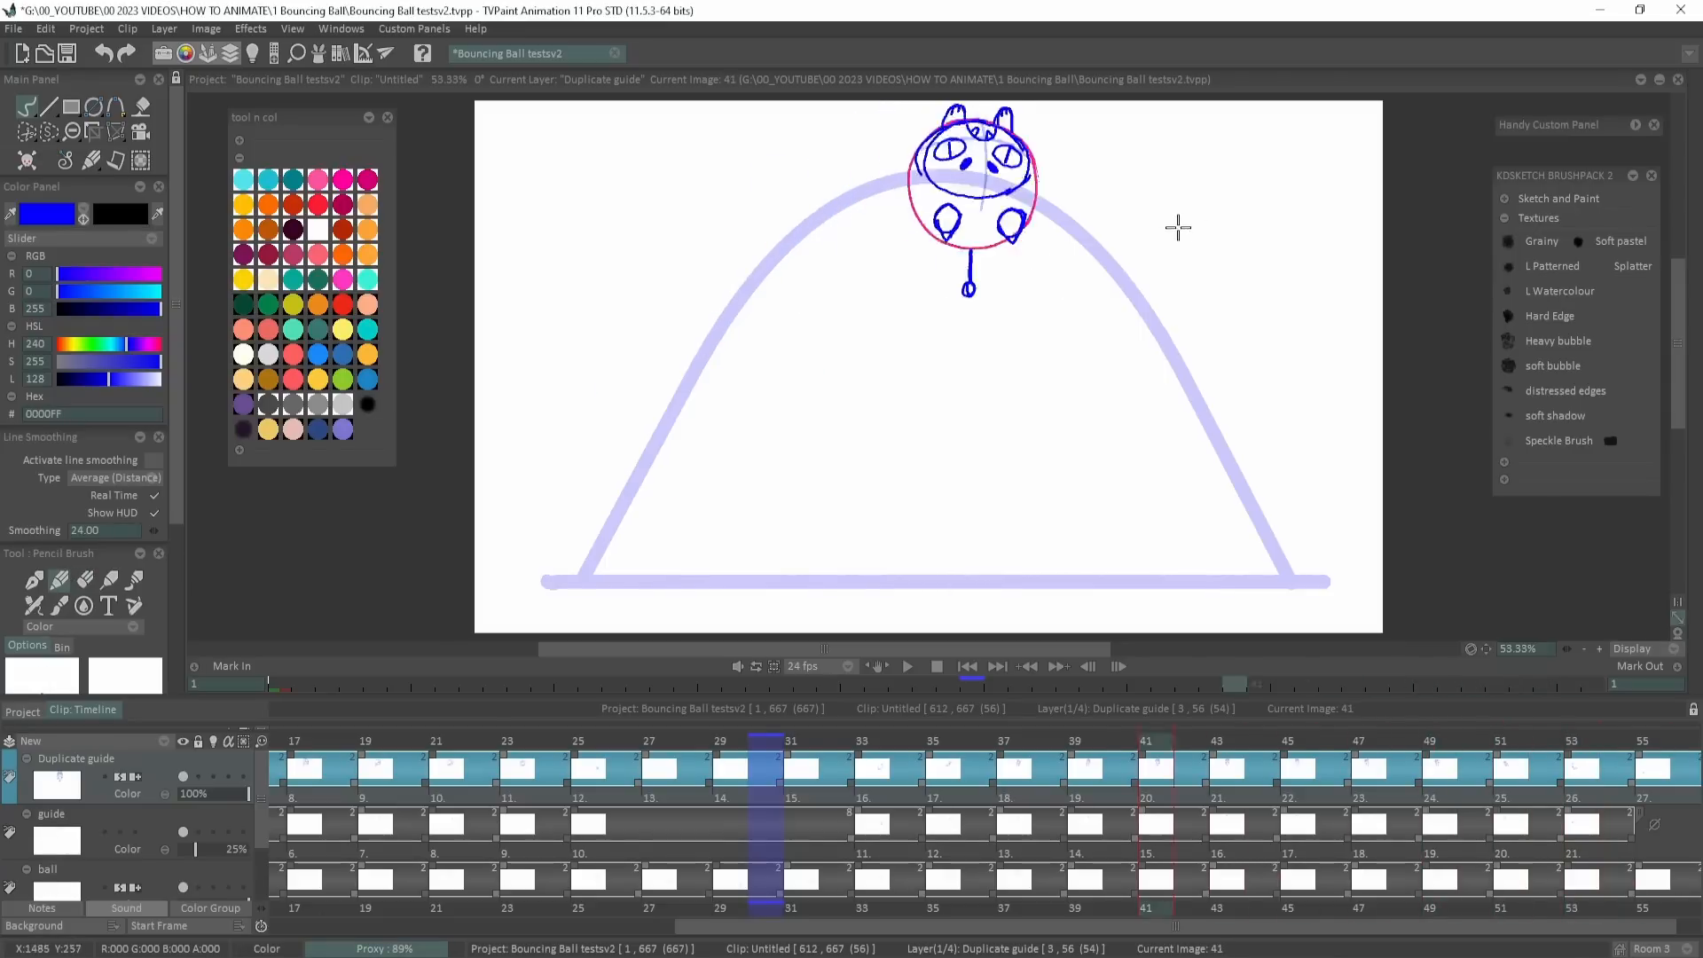
Compare the neighbouring frames, then draw a small solid mark beneath the eye on frame 35.
key("Left")
key("Left")
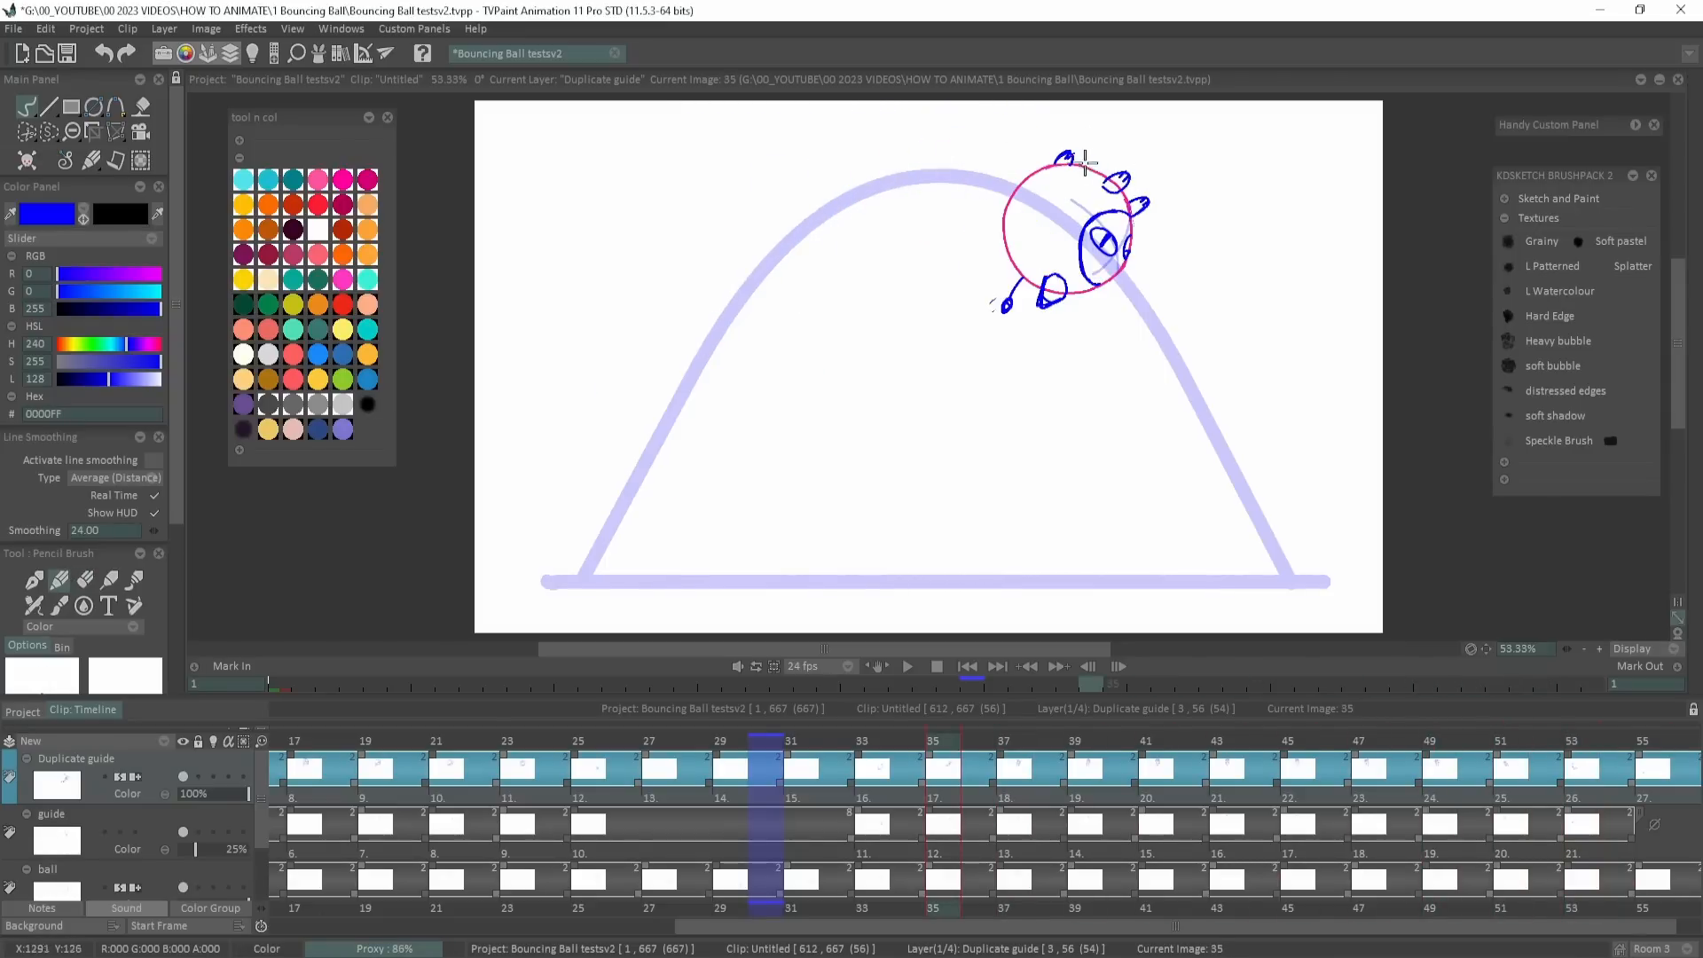
key("Right")
key("Right")
key("Left")
key("Left")
left_click_drag(1103, 255, 1116, 262)
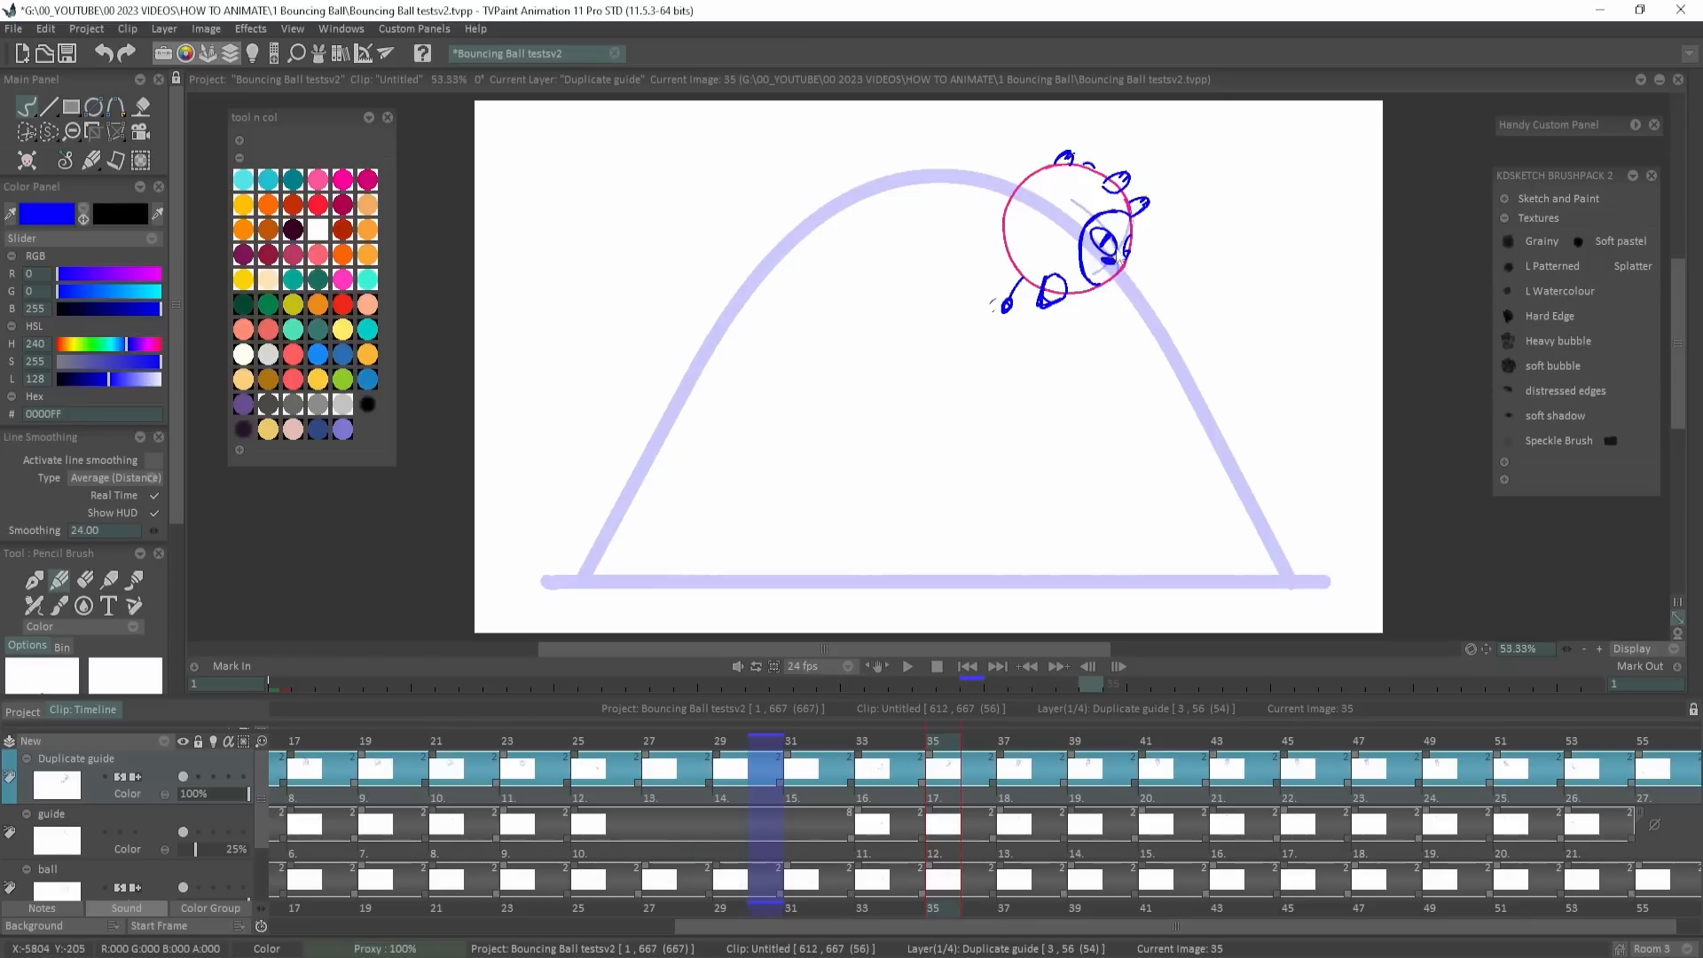
Compare the face marks on frames 35 through 41, and examine the face on frame 37 close up.
key("Right")
key("Right")
key("Right")
key("Right")
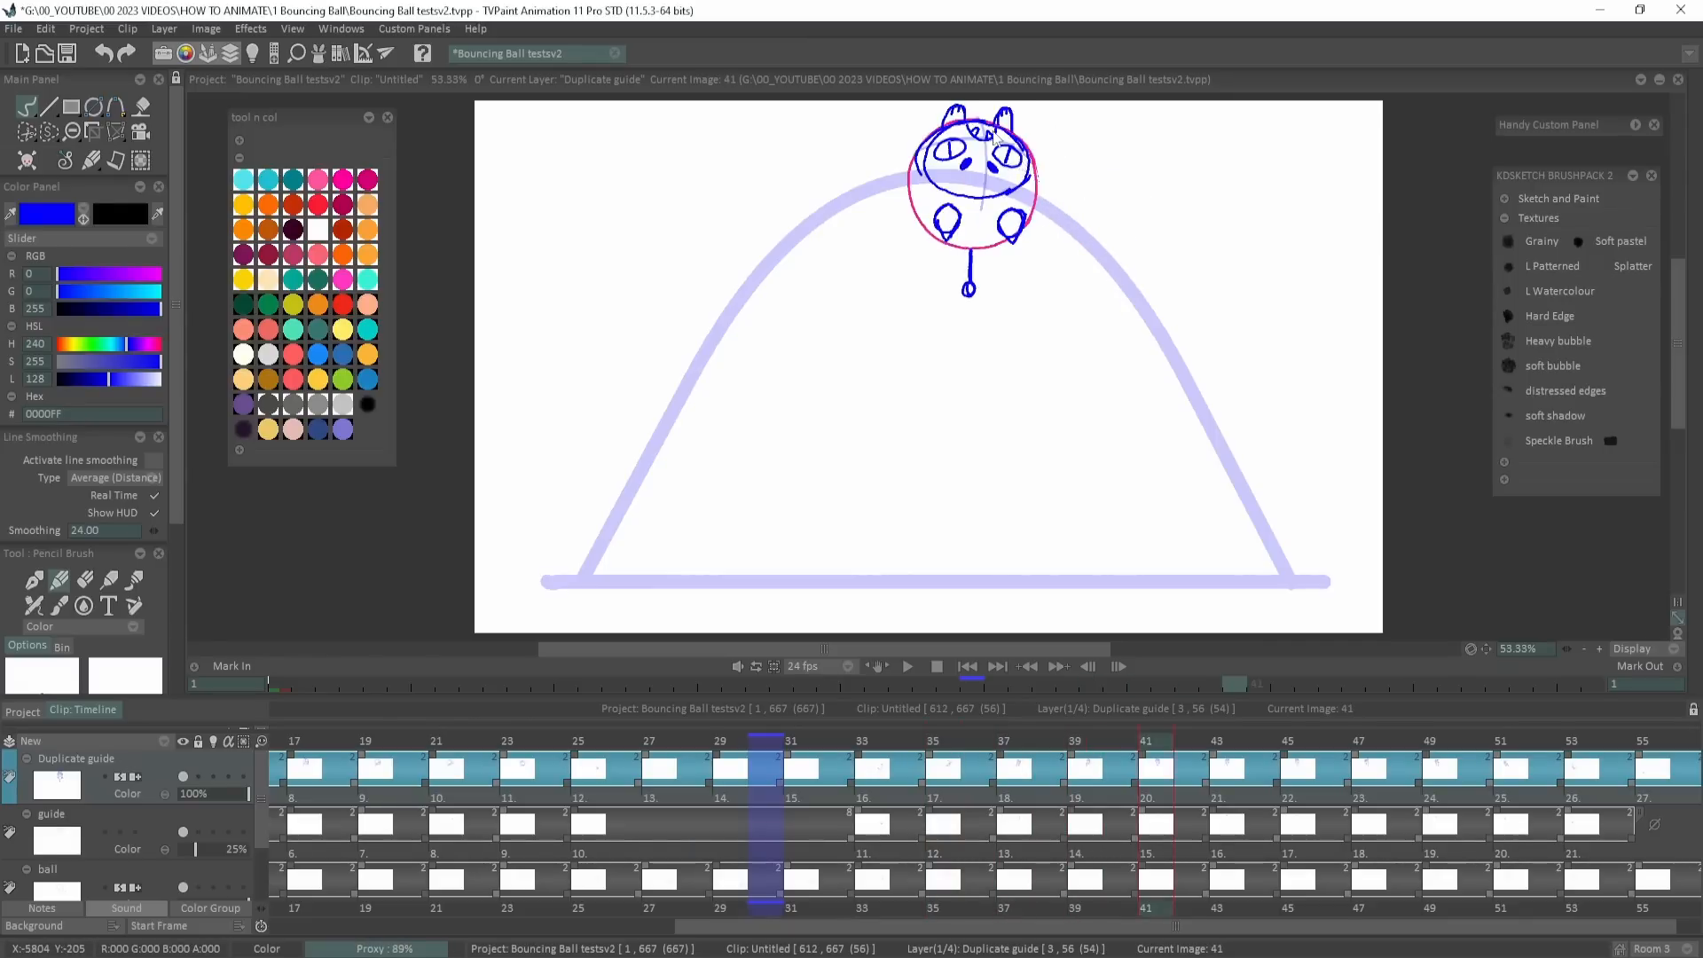
key("Left")
key("Left")
scroll(1463, 639, "up", 3)
mouse_move(1469, 648)
left_mouse_down()
mouse_move(923, 534)
mouse_move(1140, 566)
left_mouse_up()
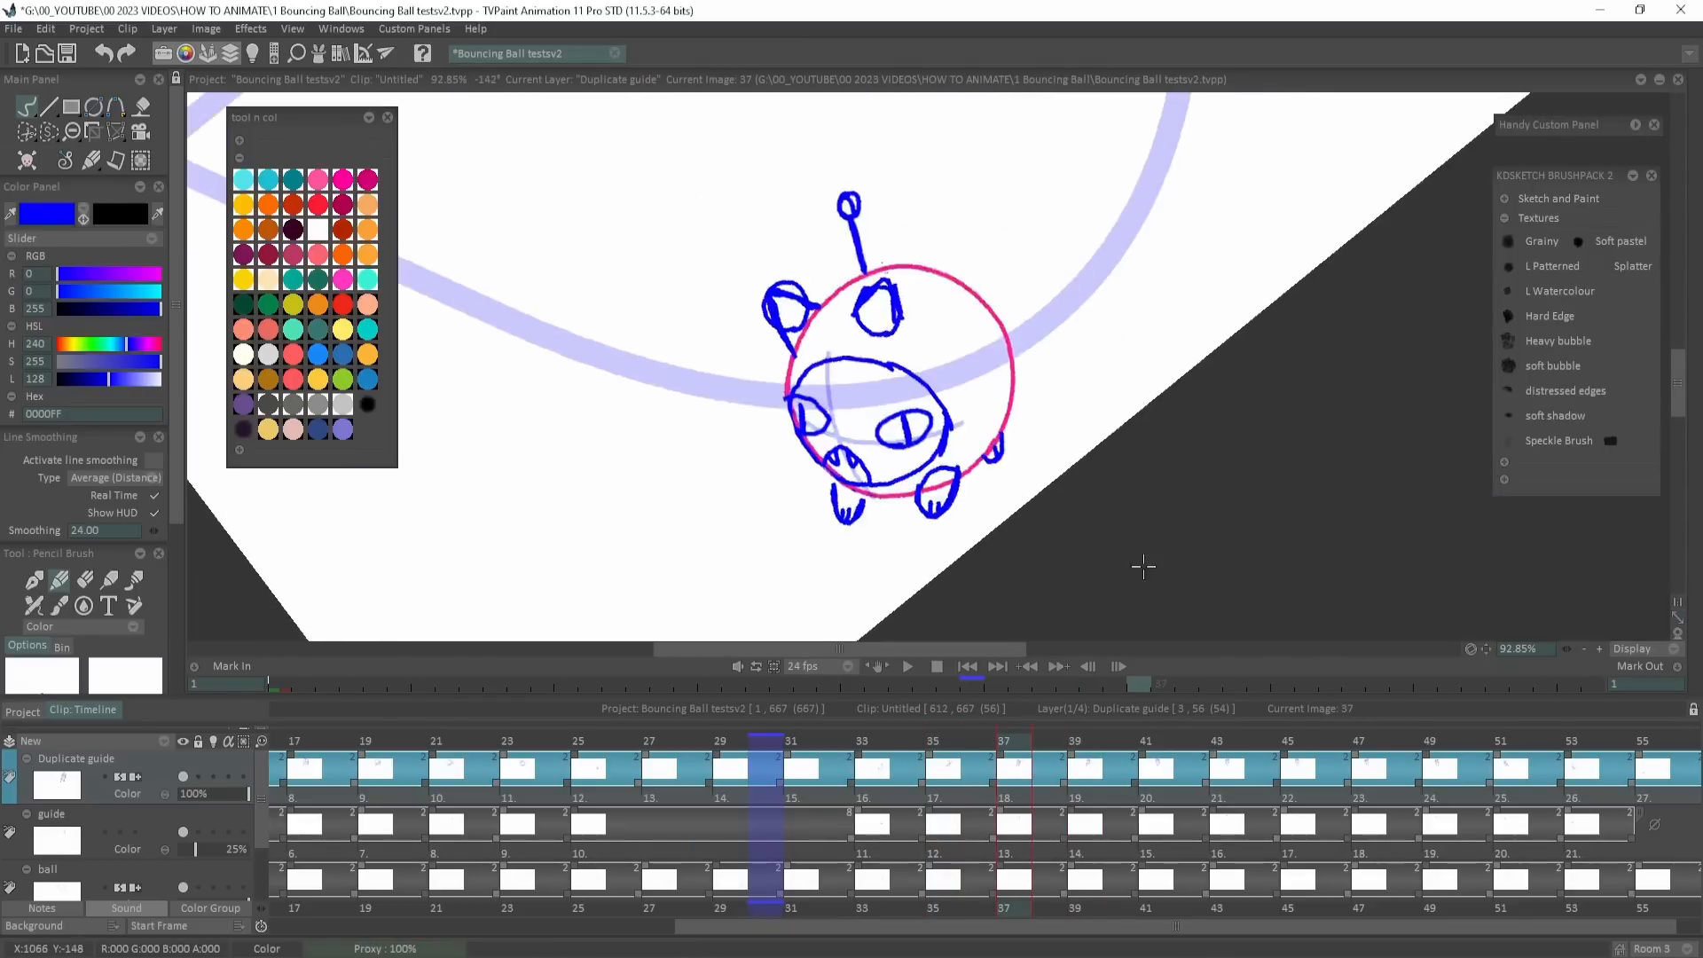
Flip through the frames from 37 to 55 to check the face marks and ears during the descent.
key("Left")
key("Right")
key("Right")
key("Right")
key("Right")
key("Right")
key("Right")
key("Right")
key("Right")
key("Right")
key("Right")
key("Right")
key("Right")
key("Right")
key("Right")
key("Right")
key("Right")
key("Right")
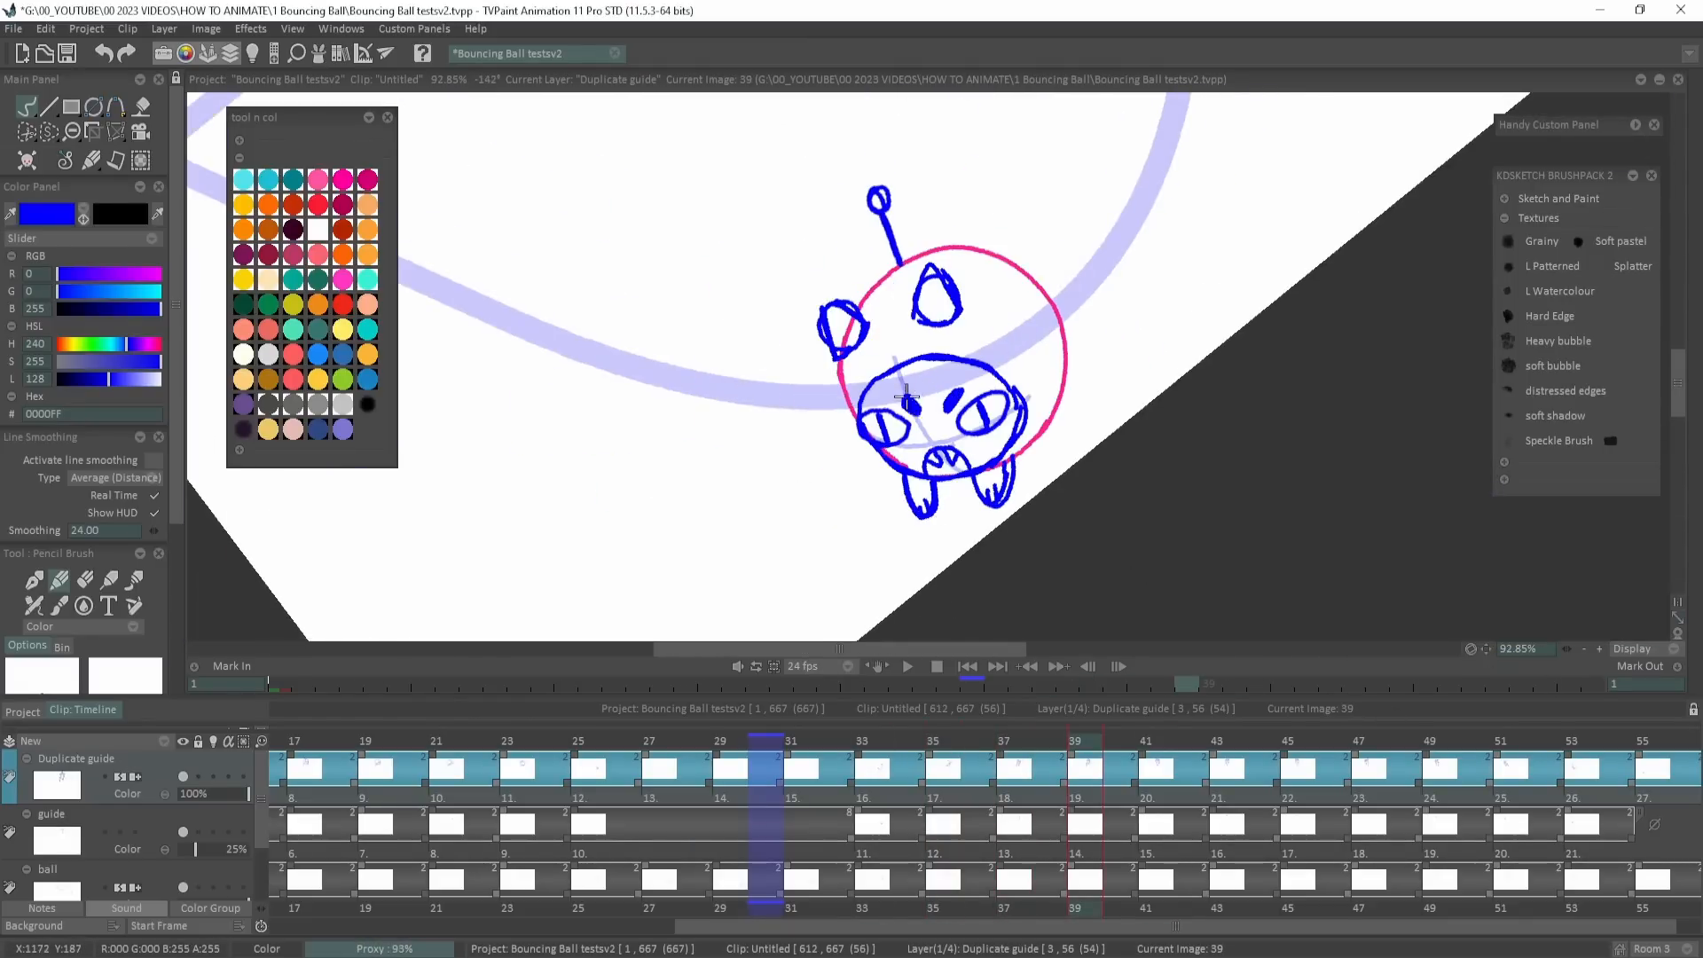
Show the whole bounce upright and play the animation from the first frame.
left_click_drag(1285, 354, 1224, 593)
key("Home")
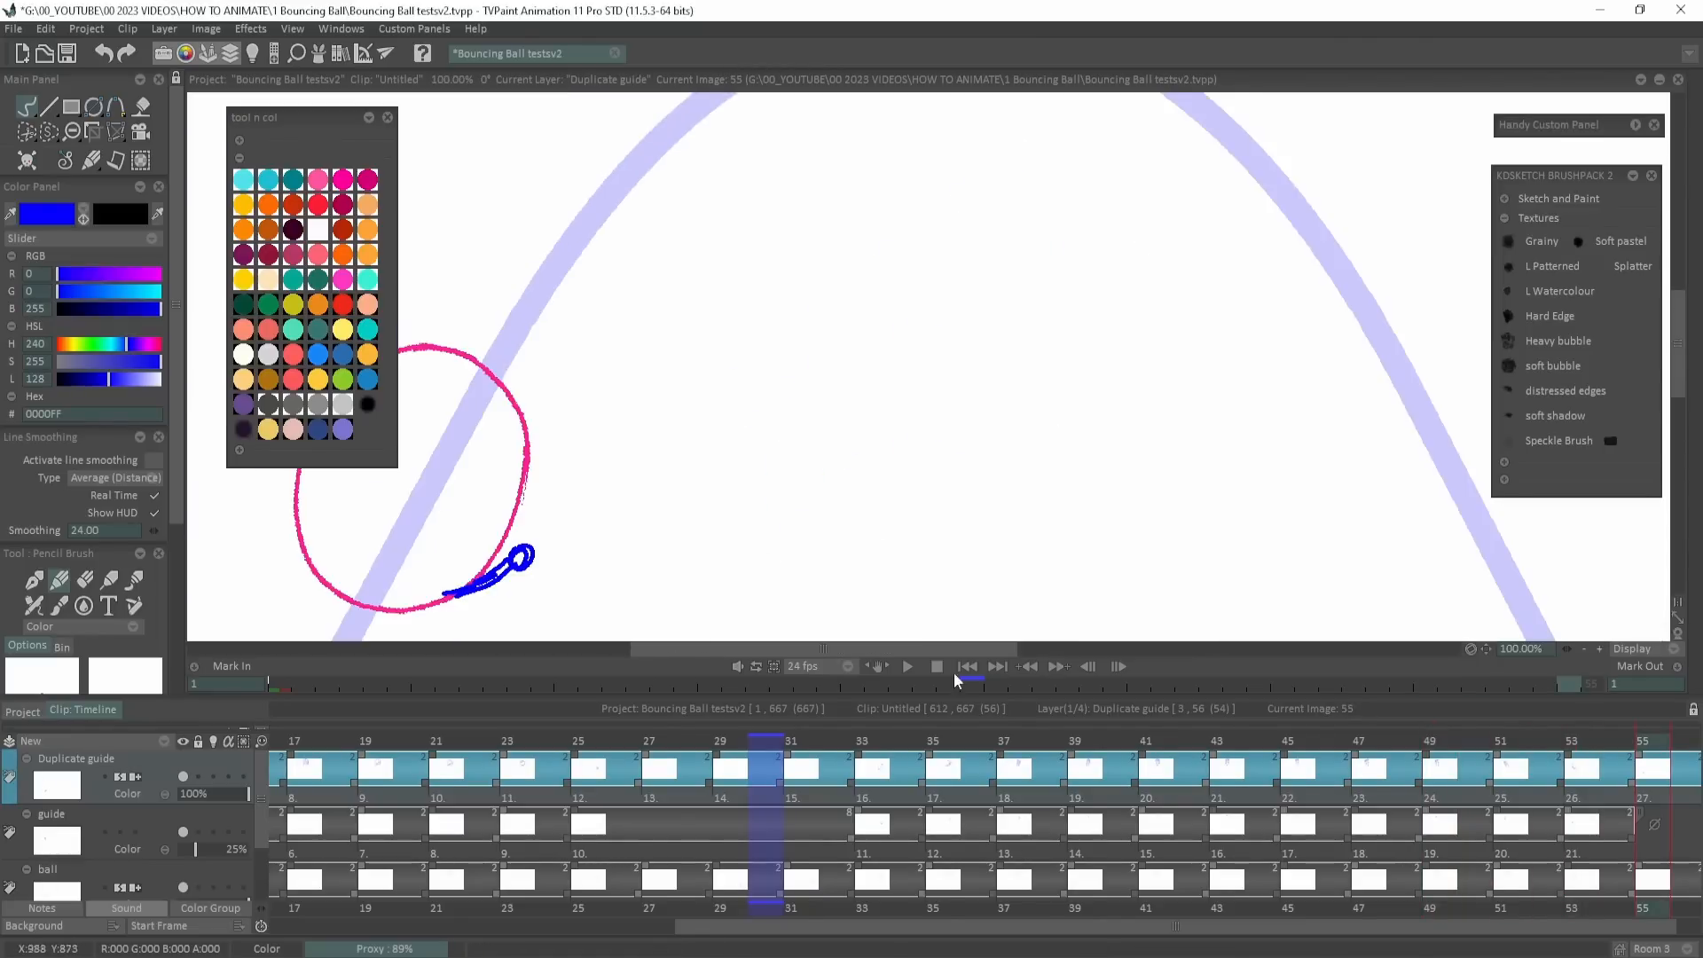
left_click(917, 663)
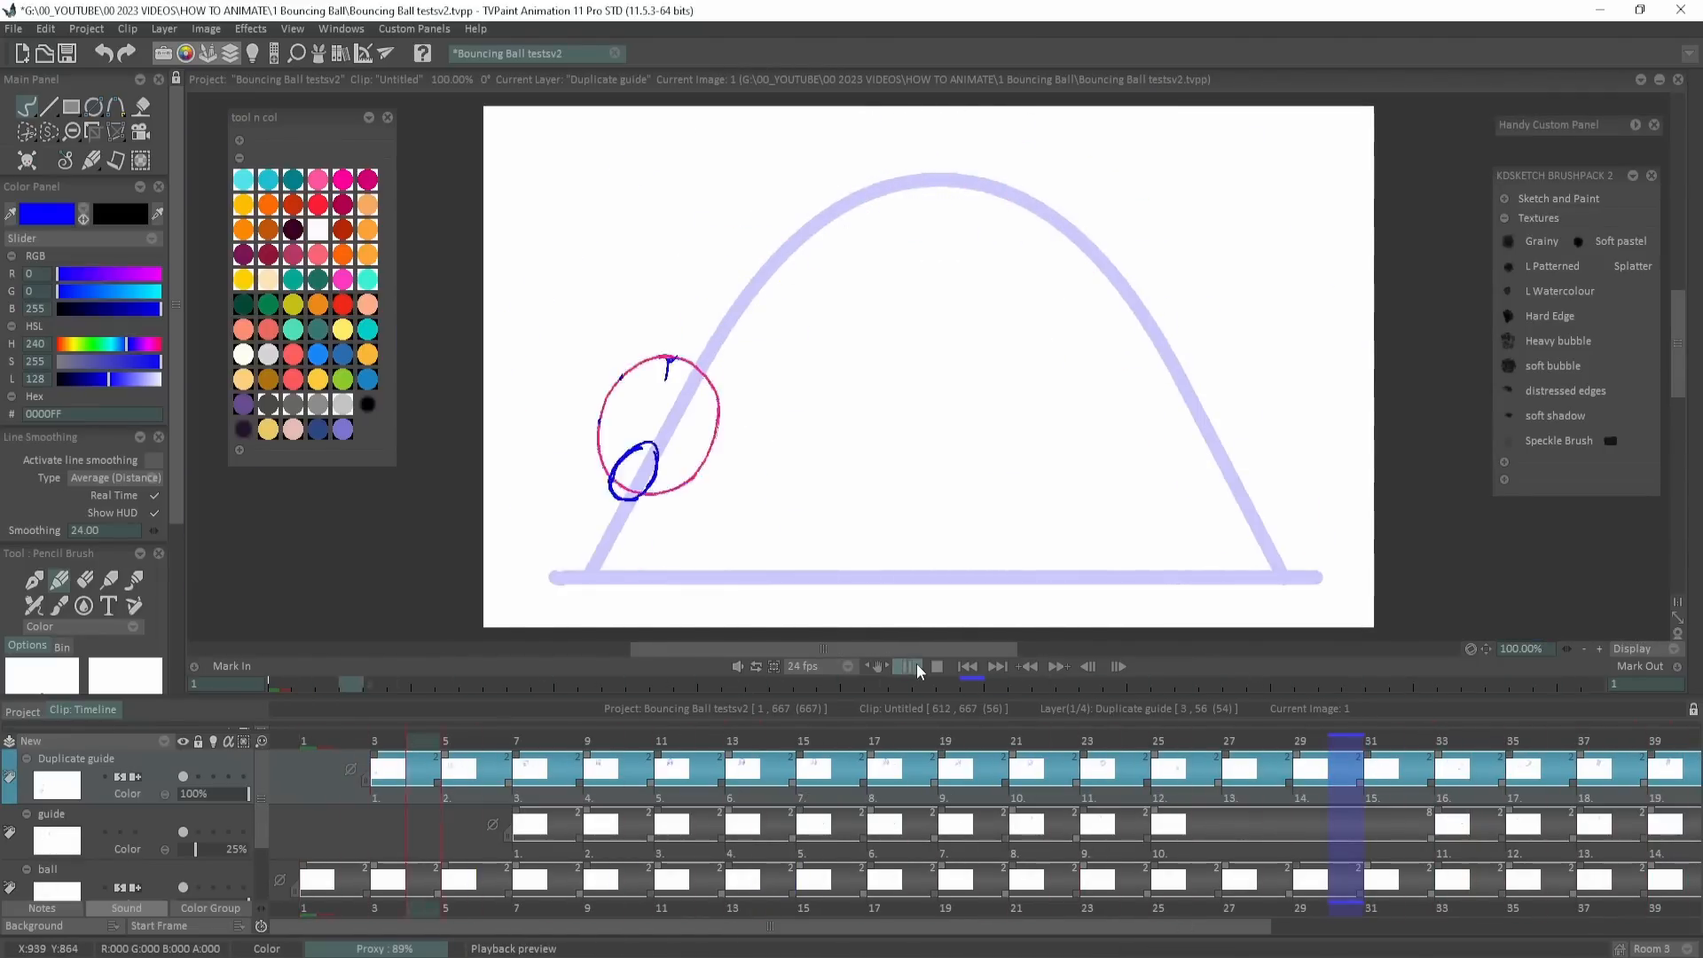
Trace and fill the head shape in skin tone #EFC8B3 on the Anim_0 layer for frames 11 to 25.
mouse_move(635, 350)
left_mouse_down()
mouse_move(679, 441)
mouse_move(801, 477)
left_mouse_up()
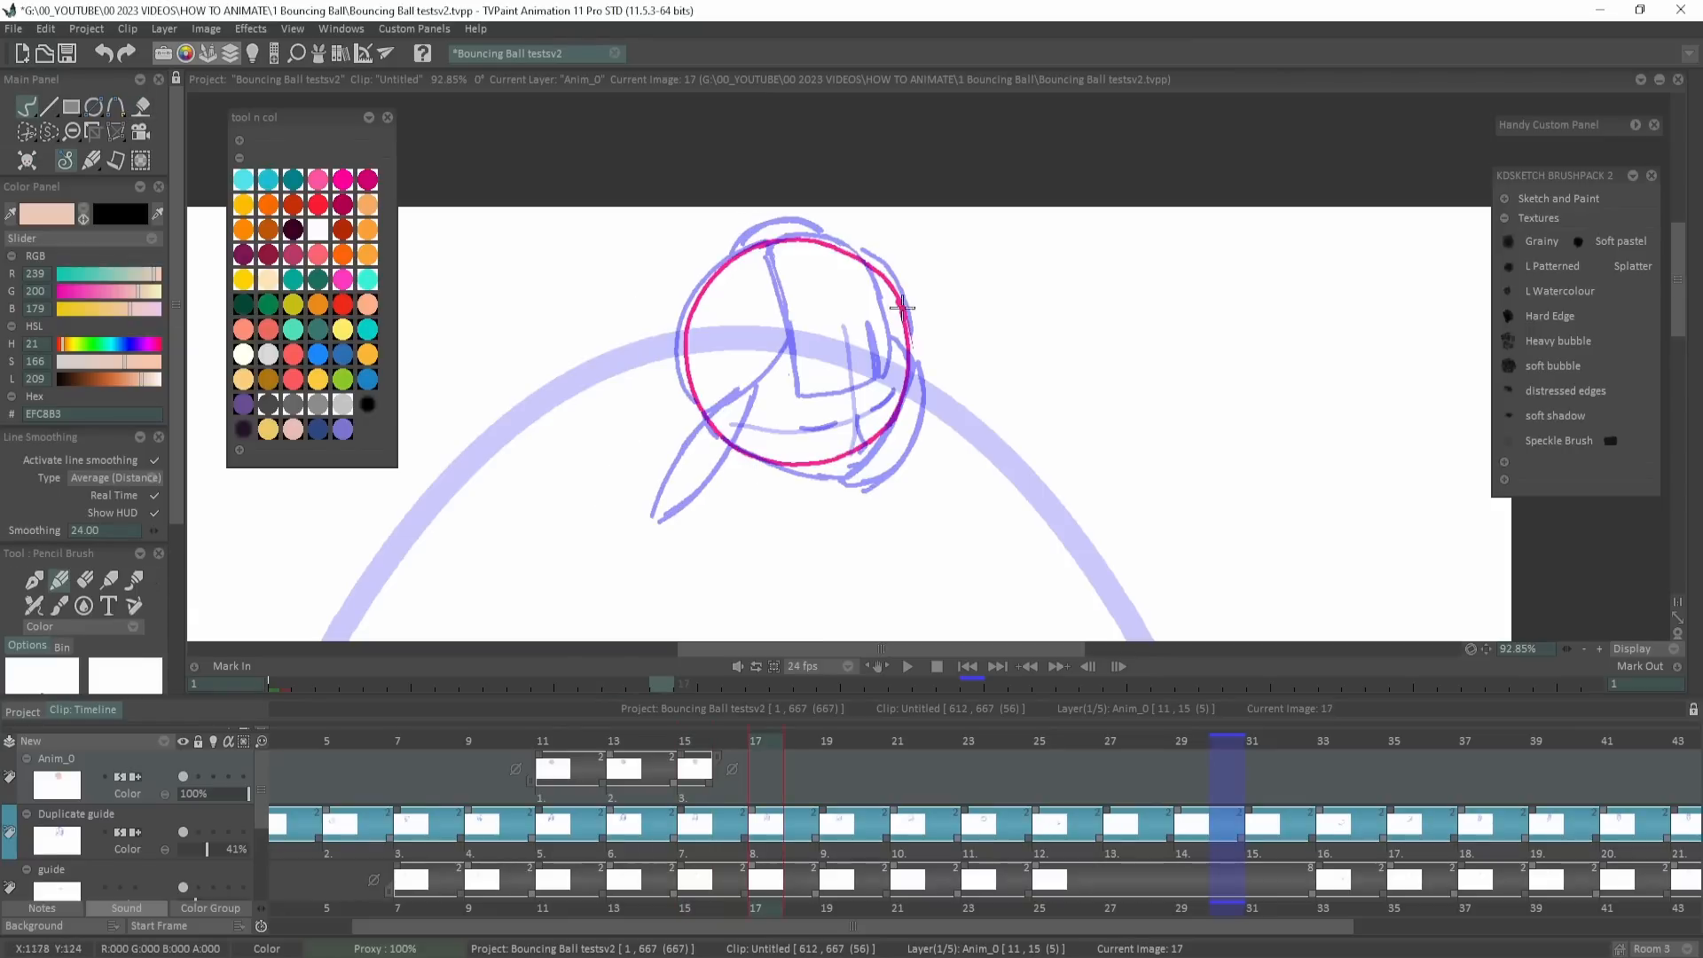
left_click_drag(891, 282, 902, 390)
mouse_move(736, 446)
left_mouse_down()
mouse_move(687, 377)
mouse_move(725, 264)
left_mouse_up()
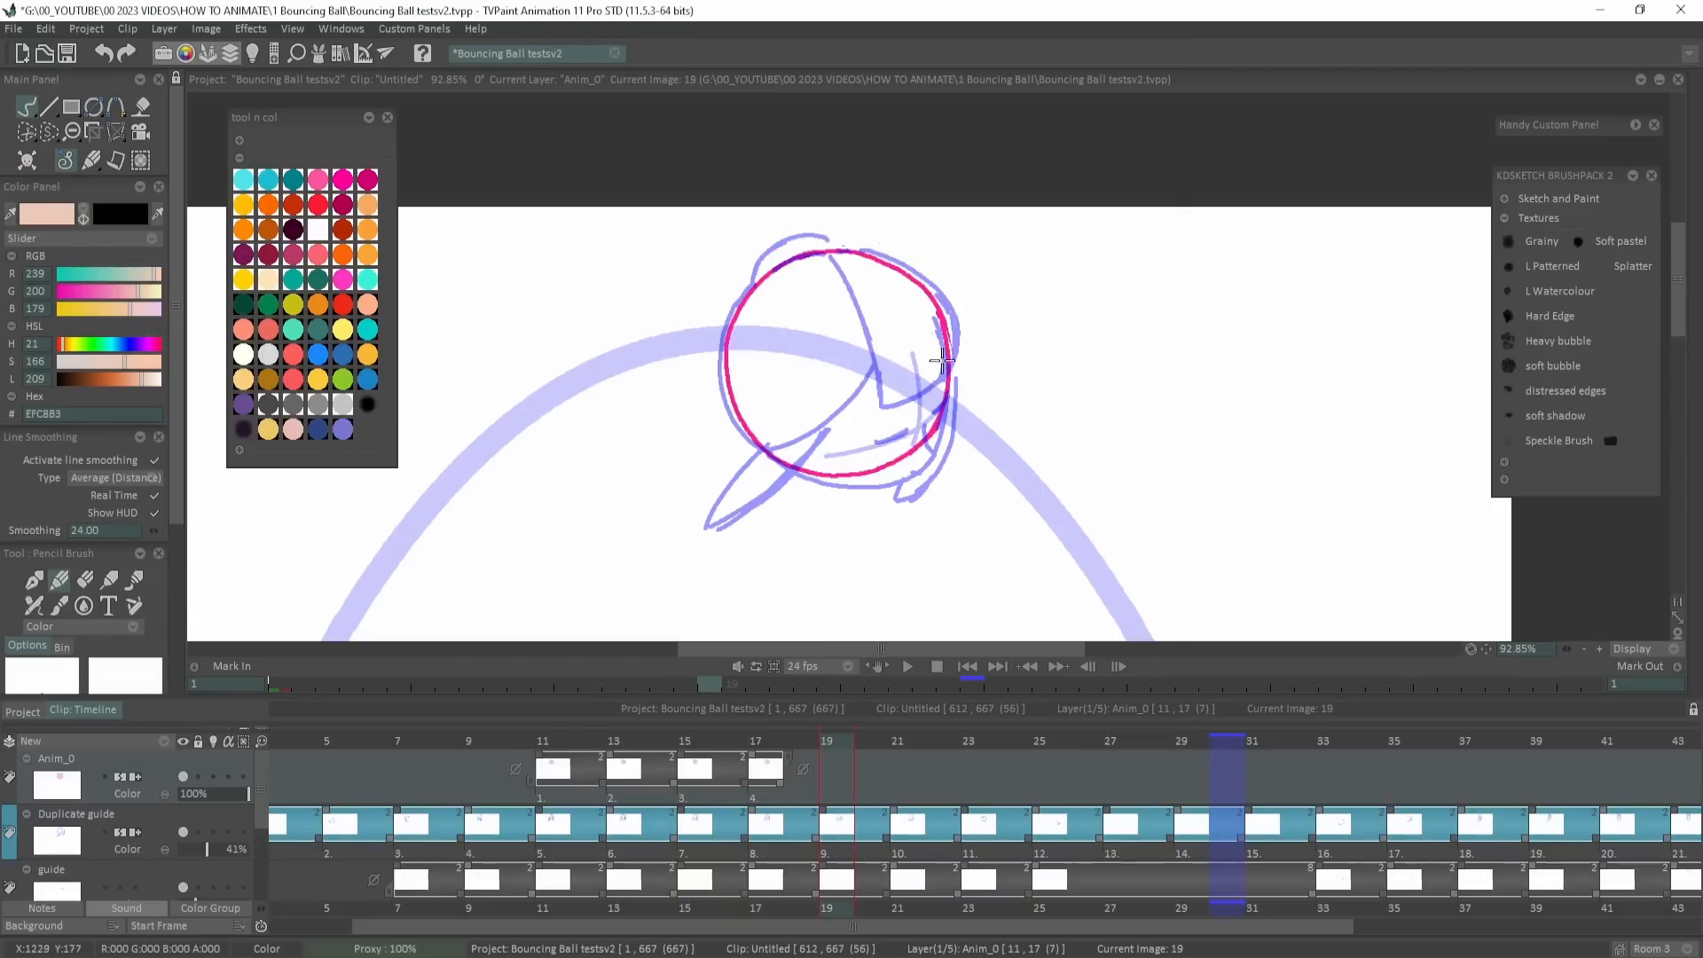
mouse_move(942, 321)
left_mouse_down()
mouse_move(914, 475)
mouse_move(737, 416)
mouse_move(773, 271)
mouse_move(855, 250)
left_mouse_up()
left_click_drag(780, 373, 868, 271)
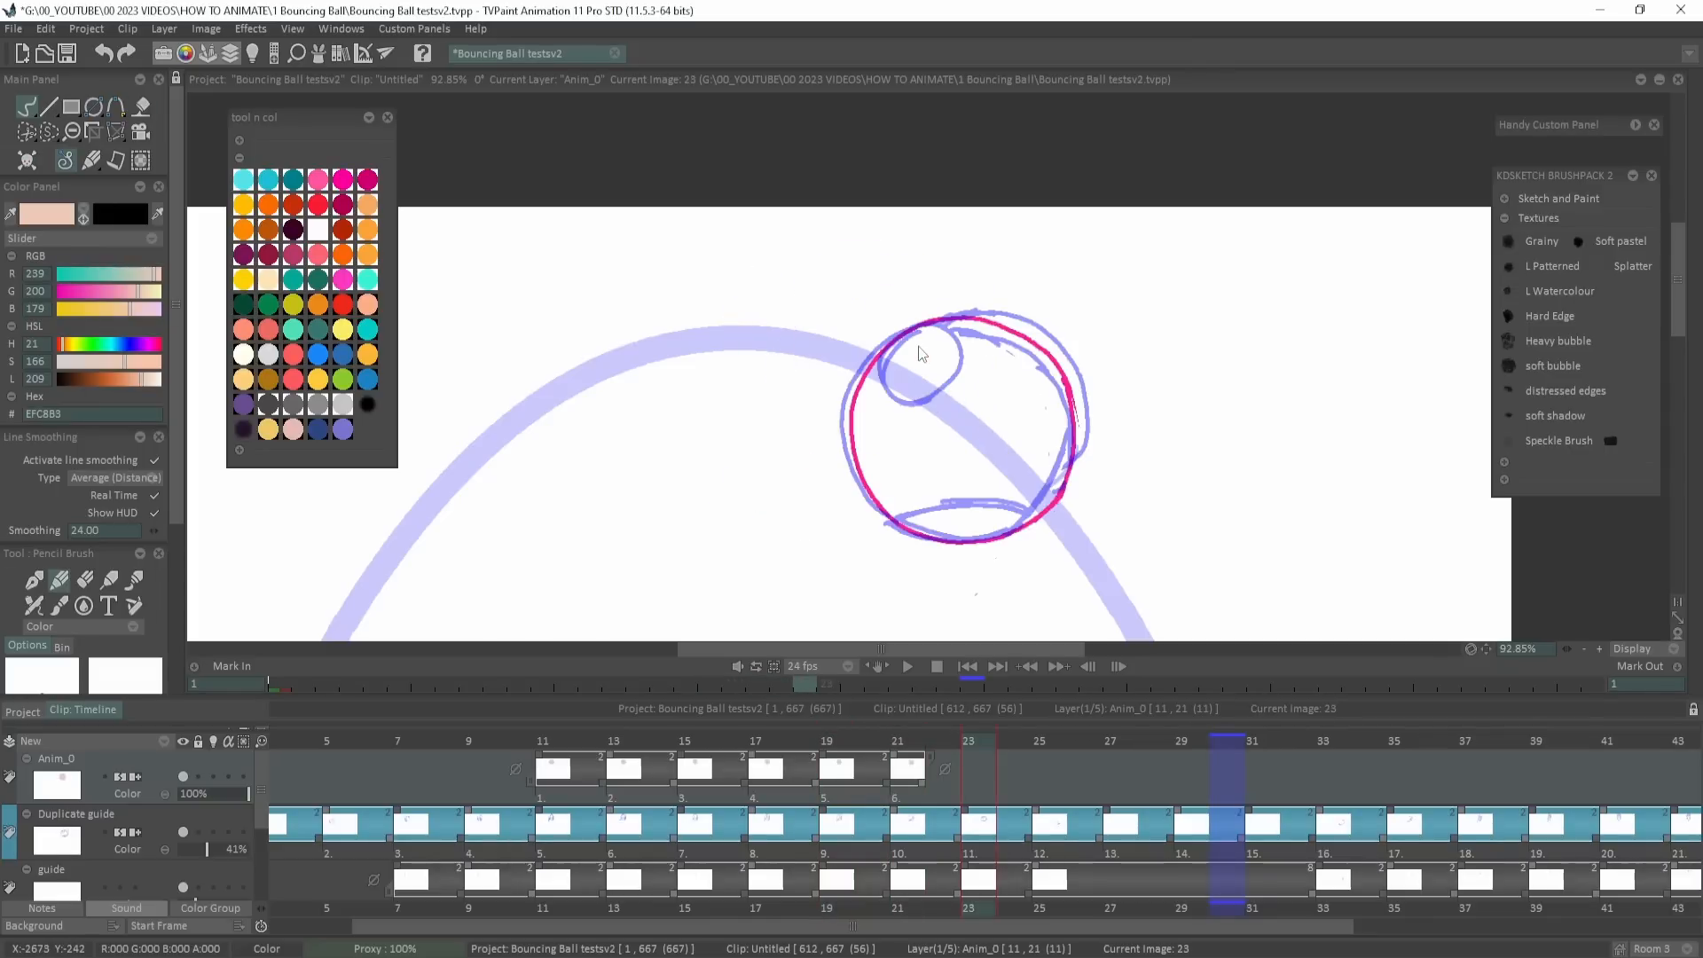
mouse_move(1068, 496)
left_mouse_down()
mouse_move(1026, 335)
mouse_move(898, 334)
mouse_move(854, 459)
left_mouse_up()
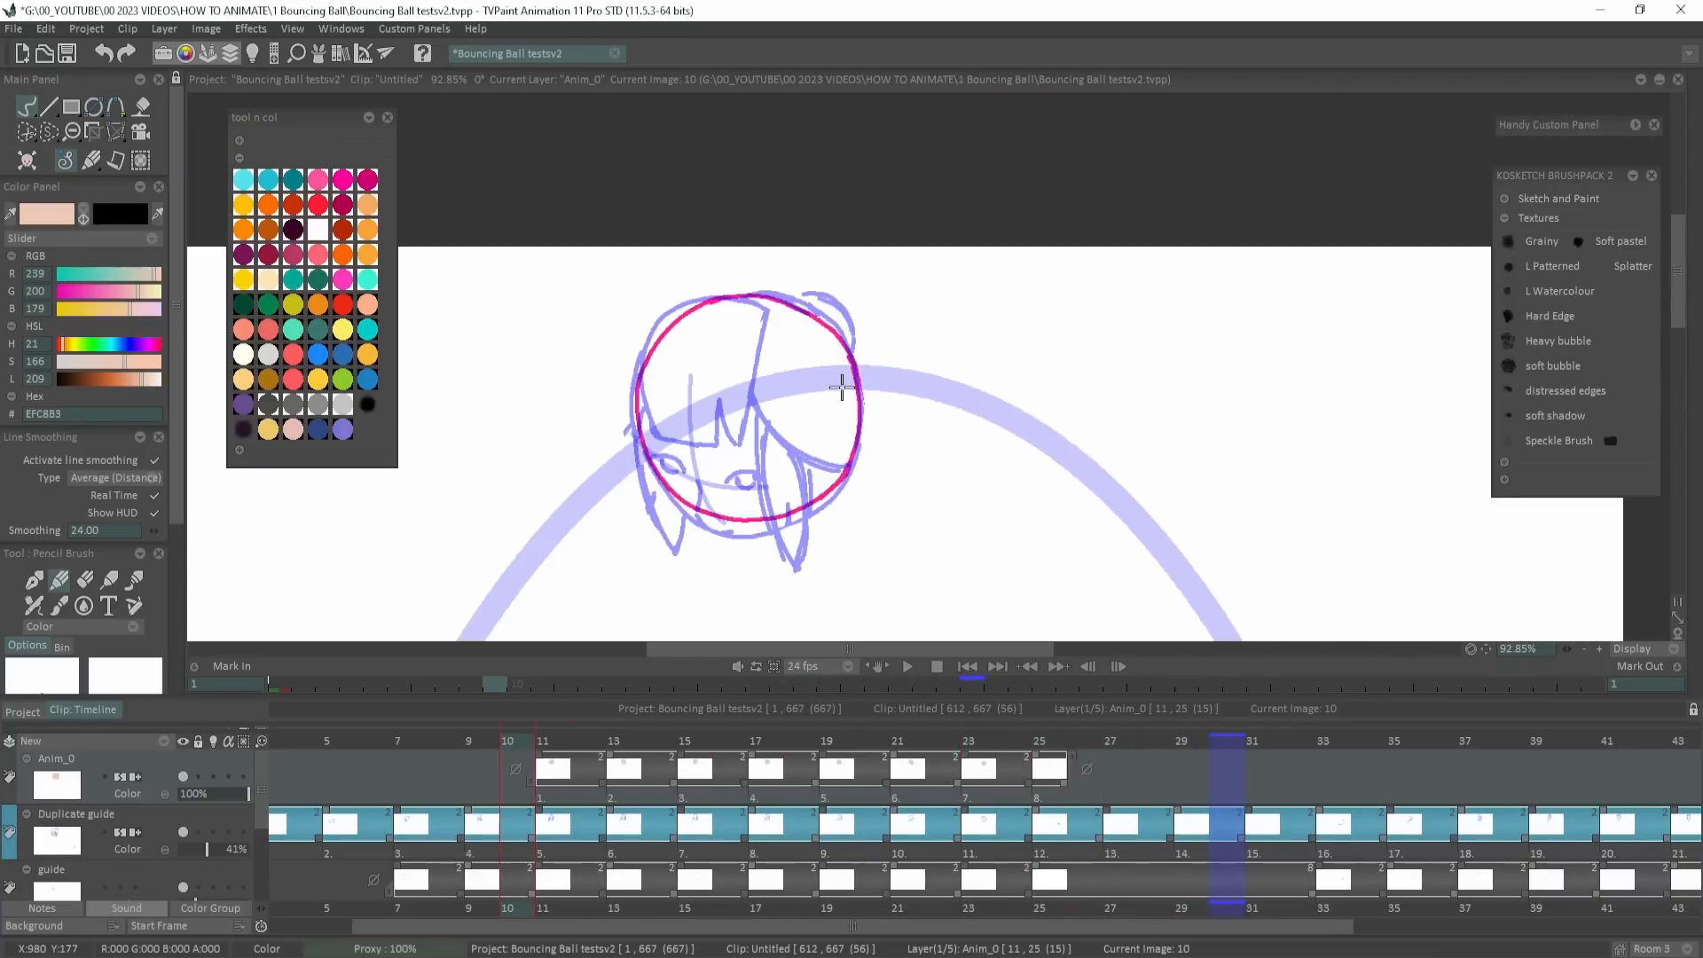
Trace and fill the head shape in skin tone on frames 9 and 7 of the Anim_0 layer.
mouse_move(854, 359)
left_mouse_down()
mouse_move(853, 447)
mouse_move(771, 533)
mouse_move(685, 510)
mouse_move(636, 382)
mouse_move(844, 340)
mouse_move(714, 296)
left_mouse_up()
key("f")
left_click(728, 372)
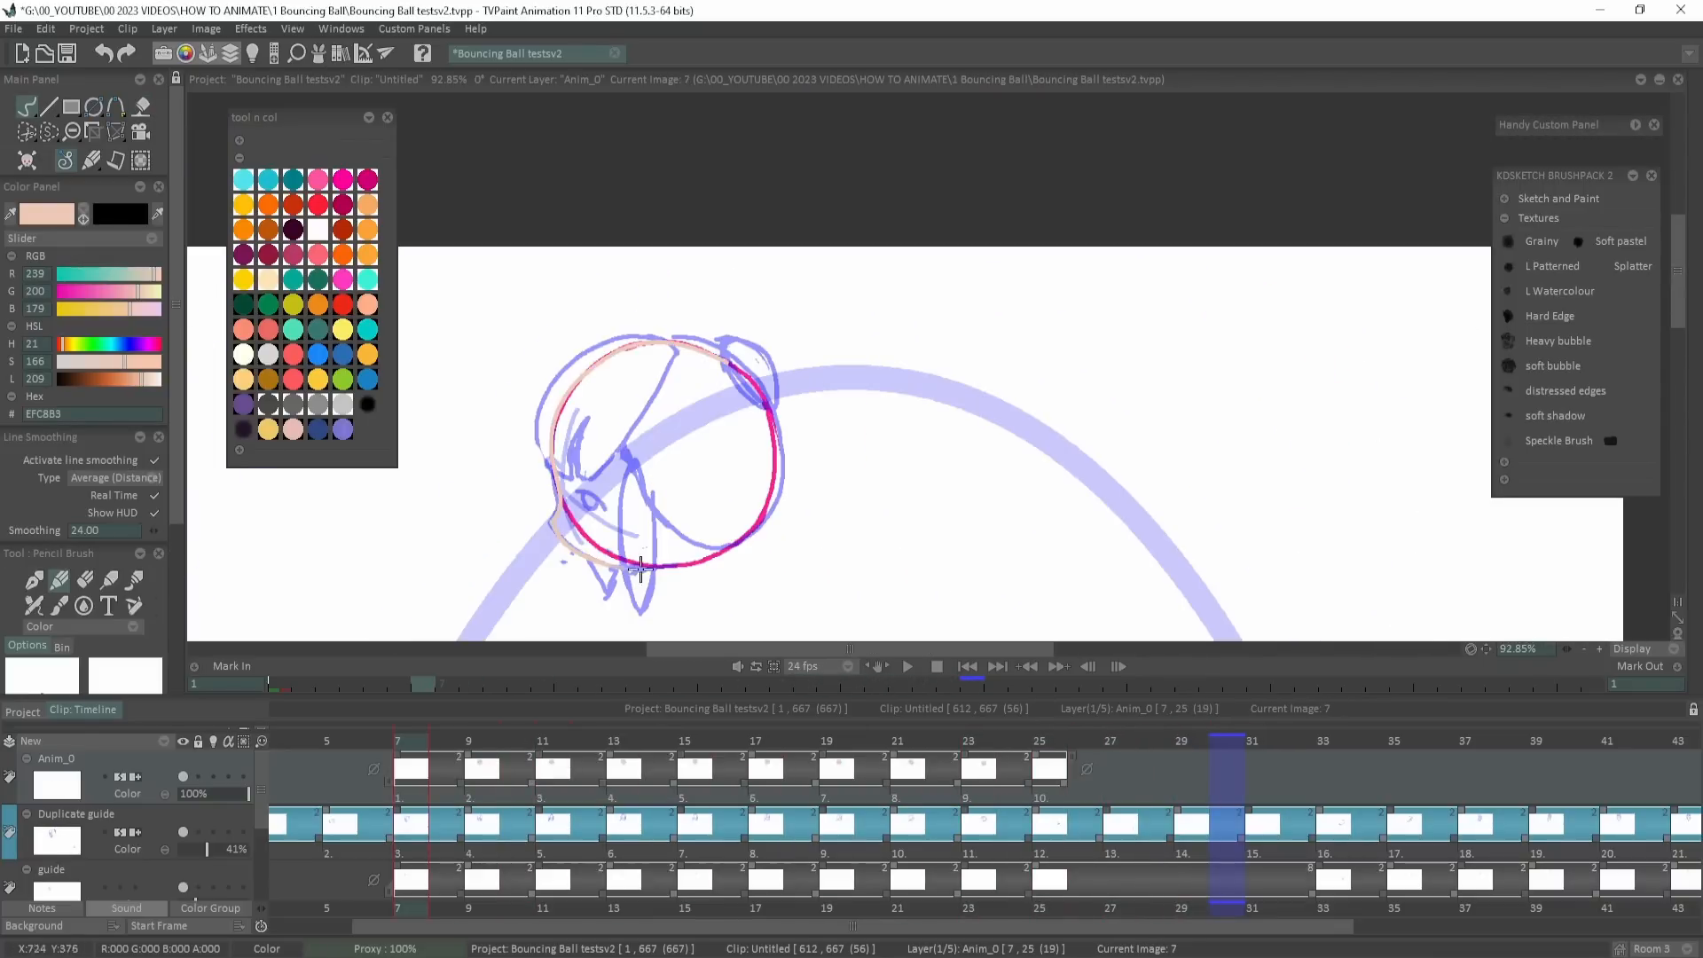
mouse_move(621, 572)
left_mouse_down()
mouse_move(703, 560)
mouse_move(773, 482)
mouse_move(727, 358)
left_mouse_up()
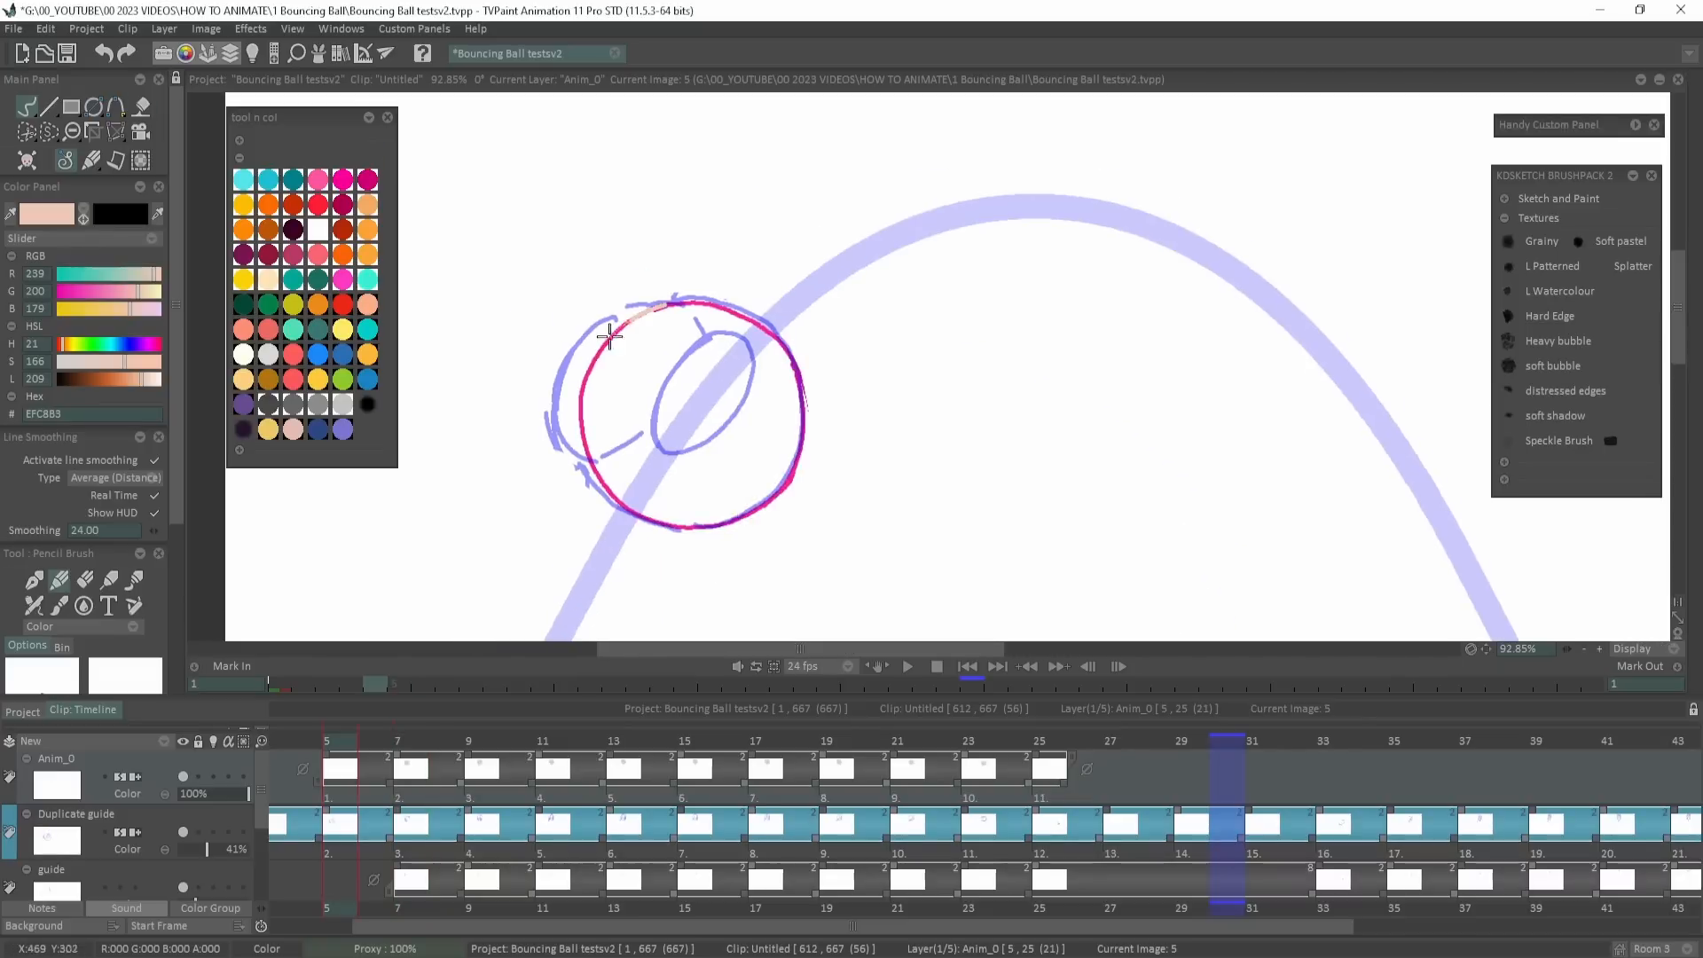
Trace the ball's outline in skin tone on frame 5 of the Anim_0 layer and fill it.
mouse_move(608, 343)
left_mouse_down()
mouse_move(683, 527)
mouse_move(780, 488)
mouse_move(787, 346)
left_mouse_up()
key("f")
left_click(726, 418)
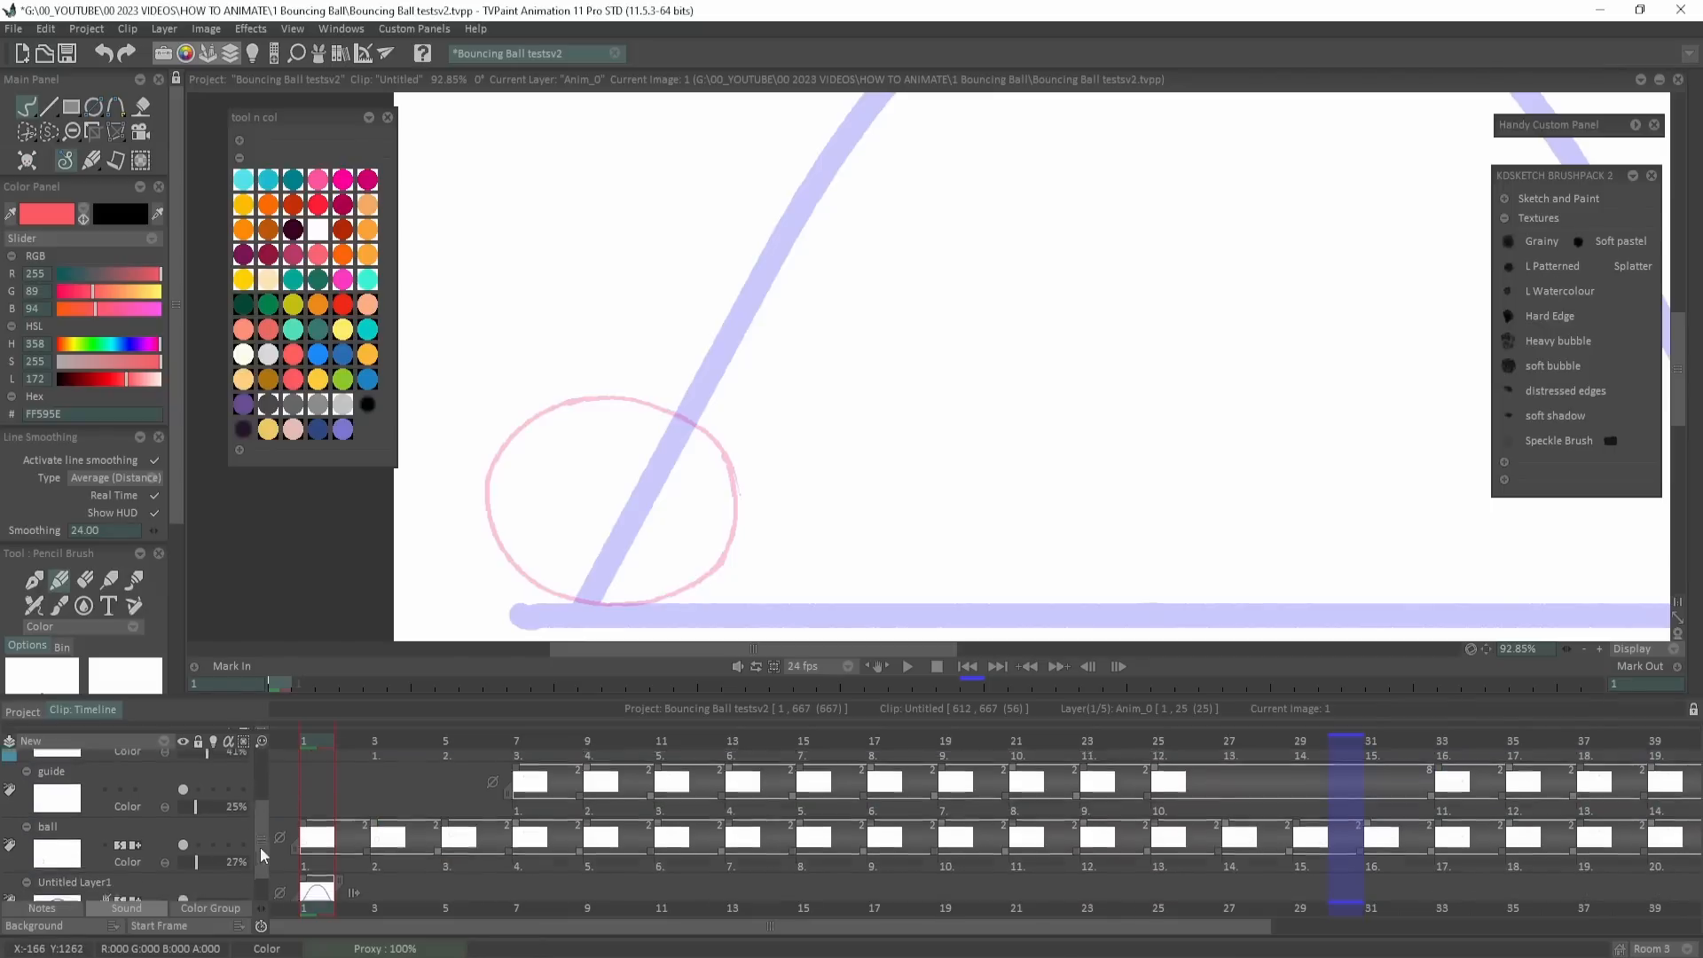
Trace and fill the back of the hair in red #FF595E on frames 1, 3 and 5 of the Anim_0 layer.
mouse_move(652, 401)
left_mouse_down()
mouse_move(518, 429)
mouse_move(487, 515)
mouse_move(555, 593)
mouse_move(667, 598)
mouse_move(736, 526)
mouse_move(656, 401)
left_mouse_up()
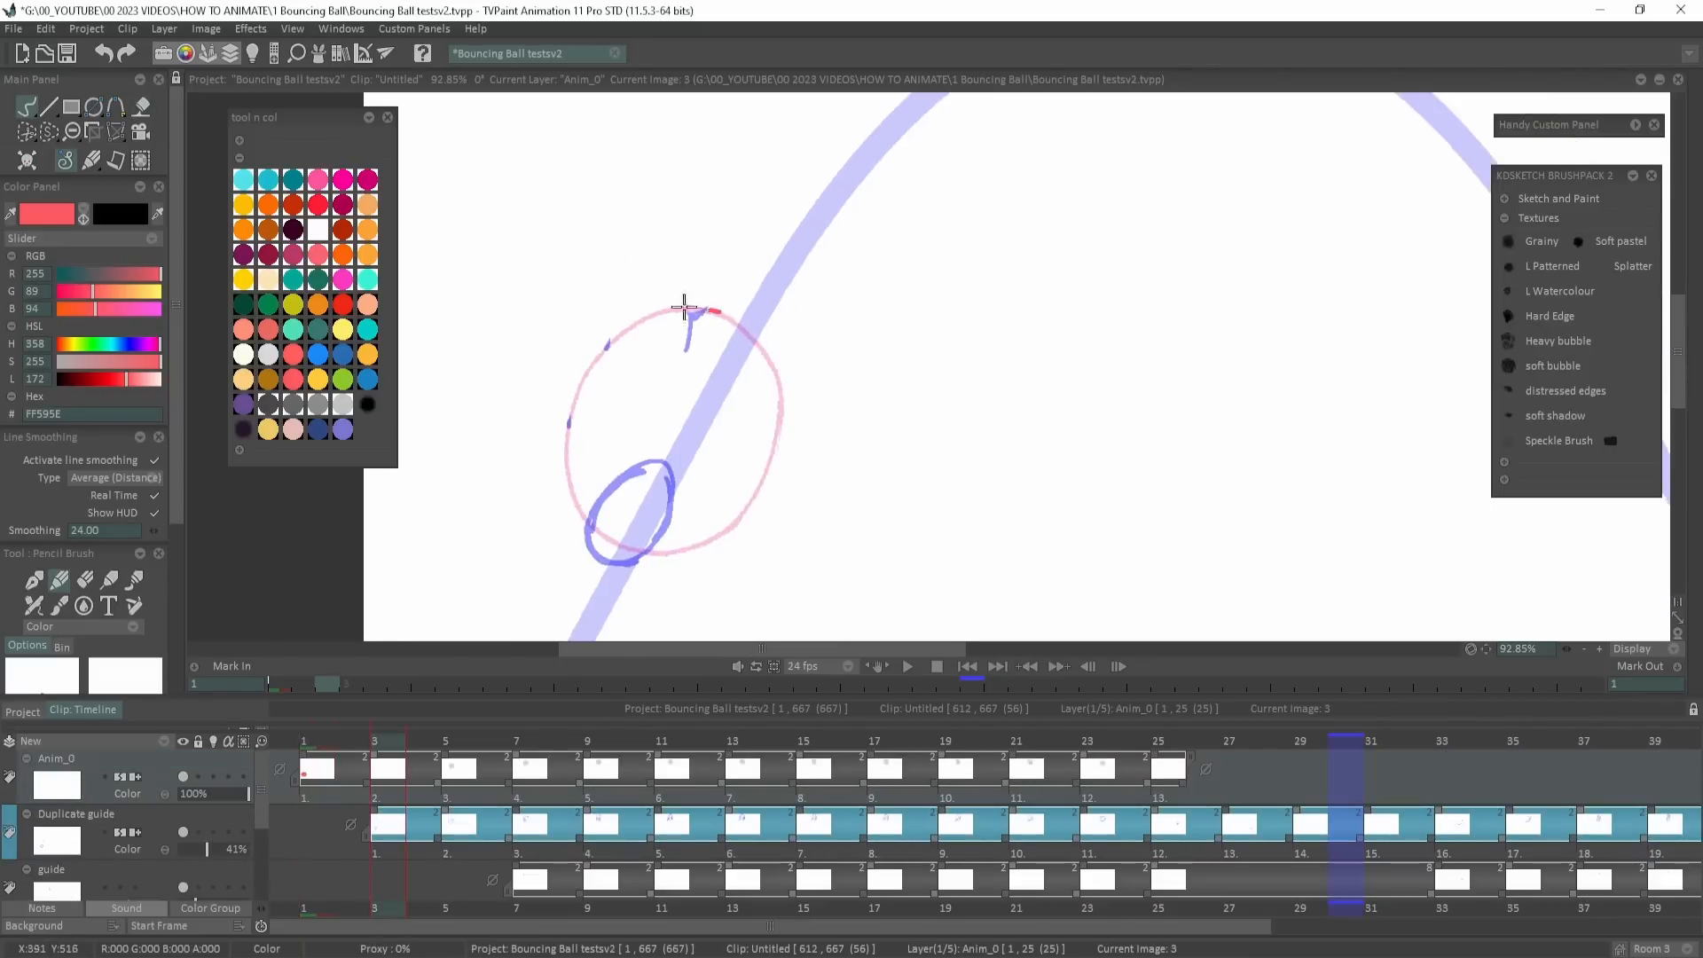
mouse_move(718, 310)
left_mouse_down()
mouse_move(580, 385)
mouse_move(593, 532)
mouse_move(695, 546)
mouse_move(781, 425)
mouse_move(713, 311)
left_mouse_up()
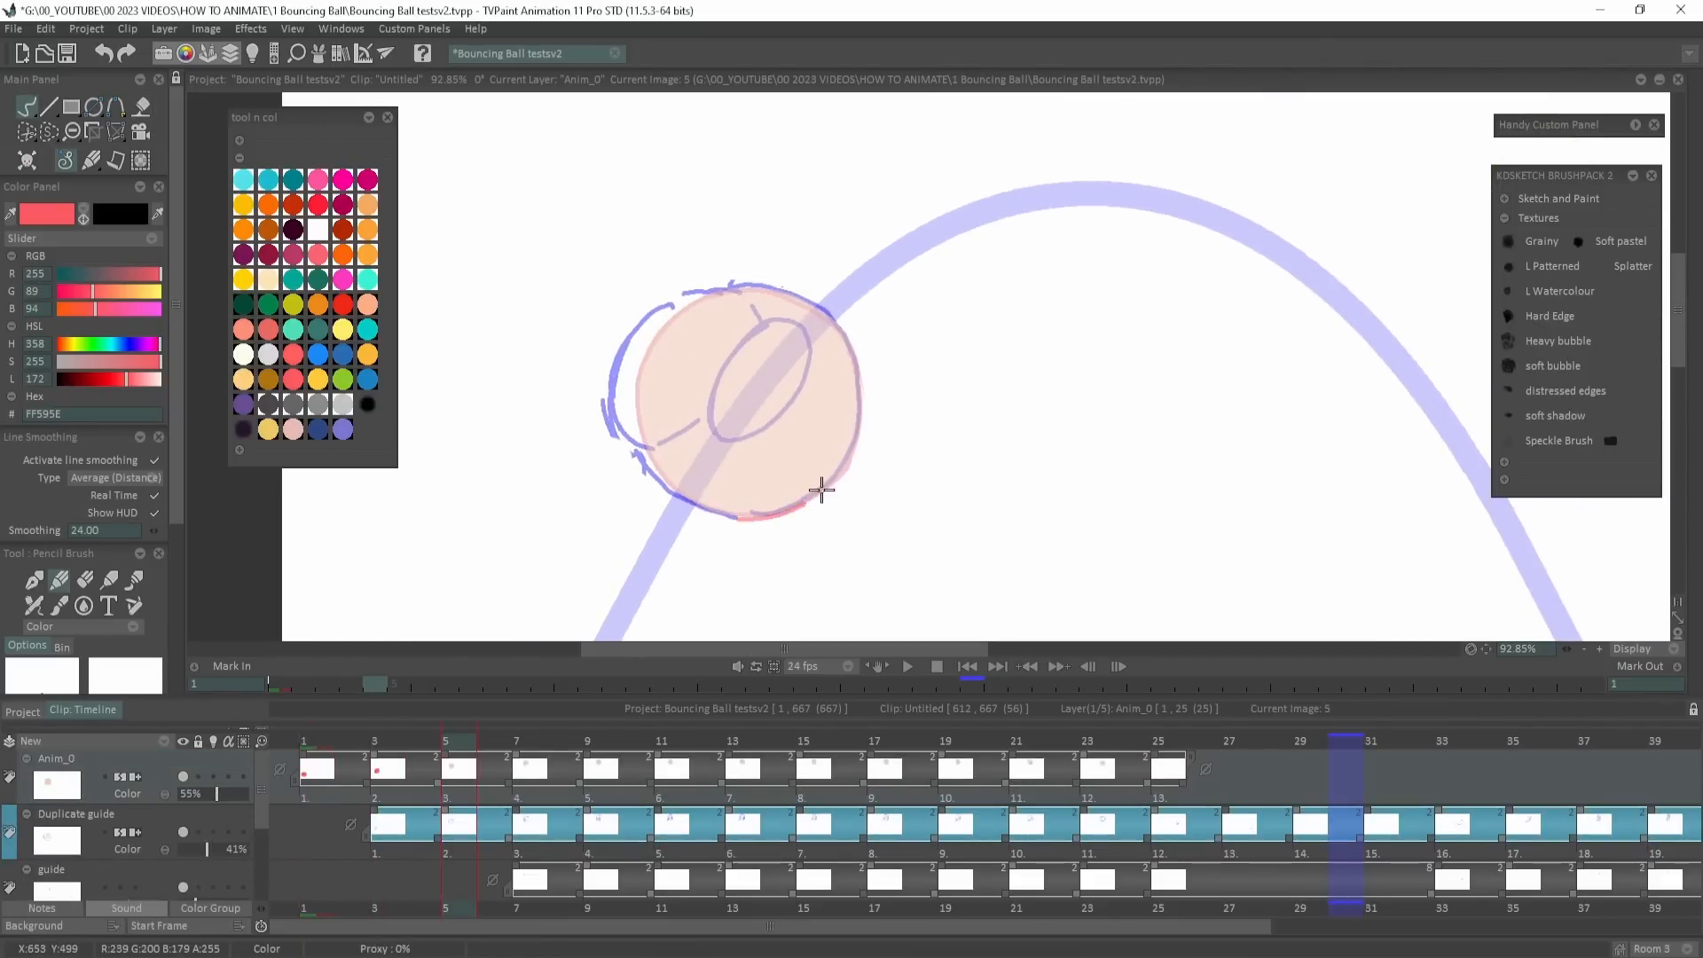
left_click_drag(821, 490, 861, 393)
left_click_drag(750, 282, 619, 427)
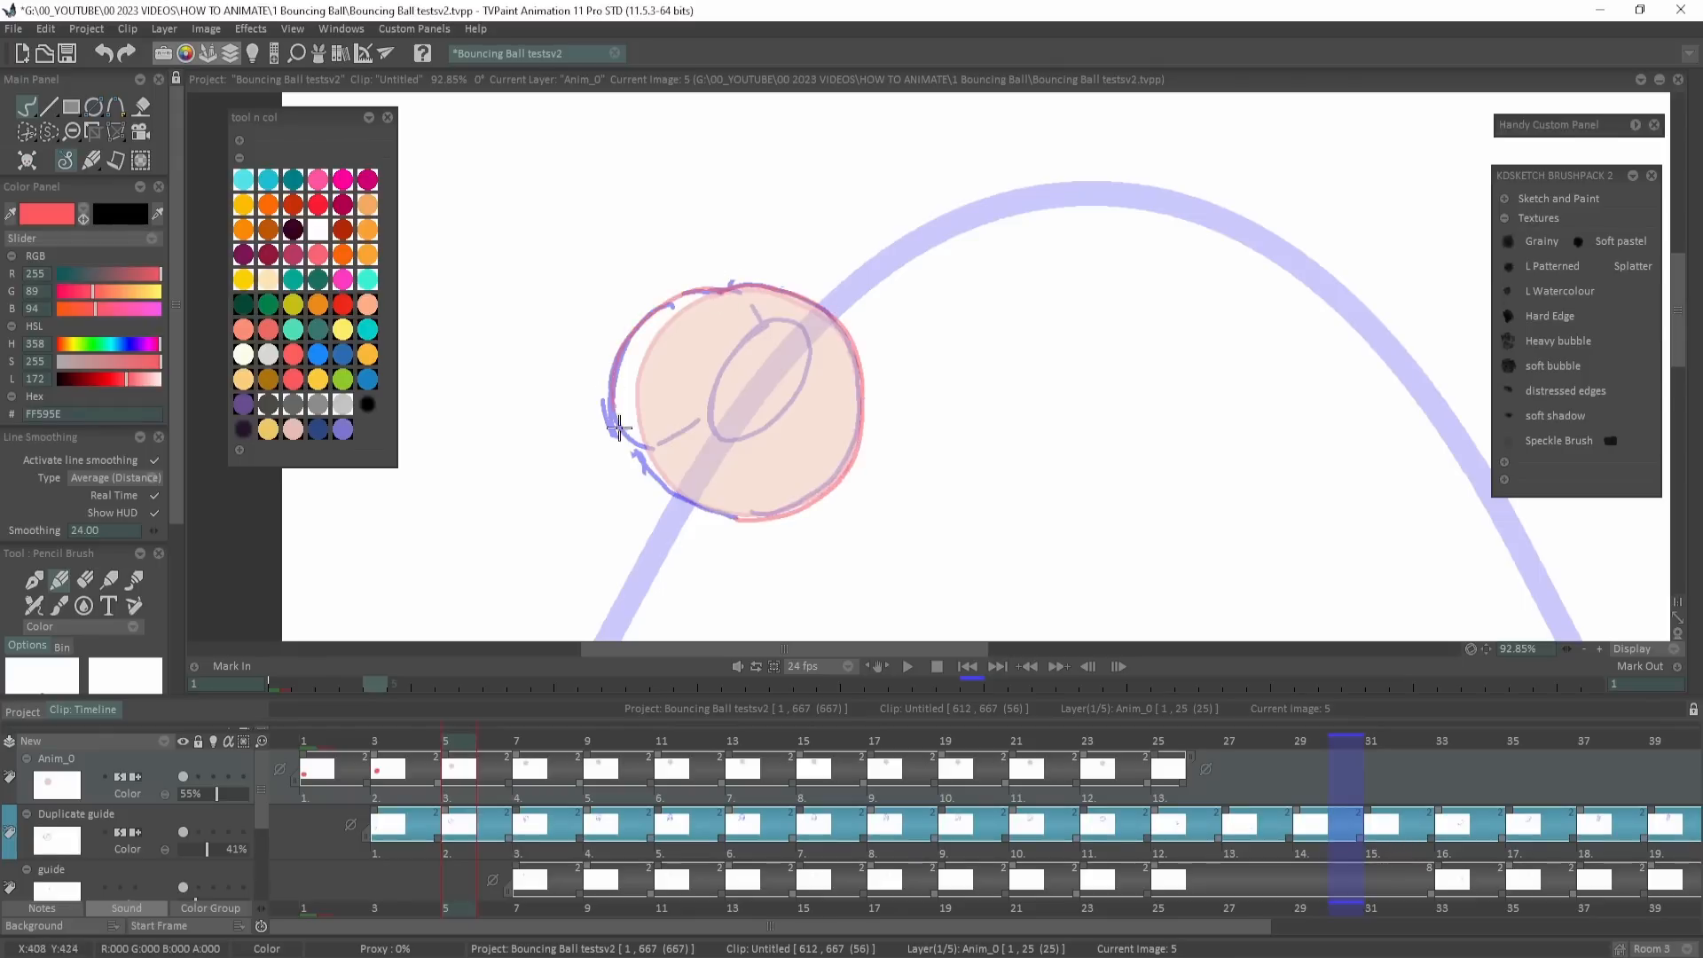
key("f")
left_click(671, 448)
left_click(627, 387)
key("b")
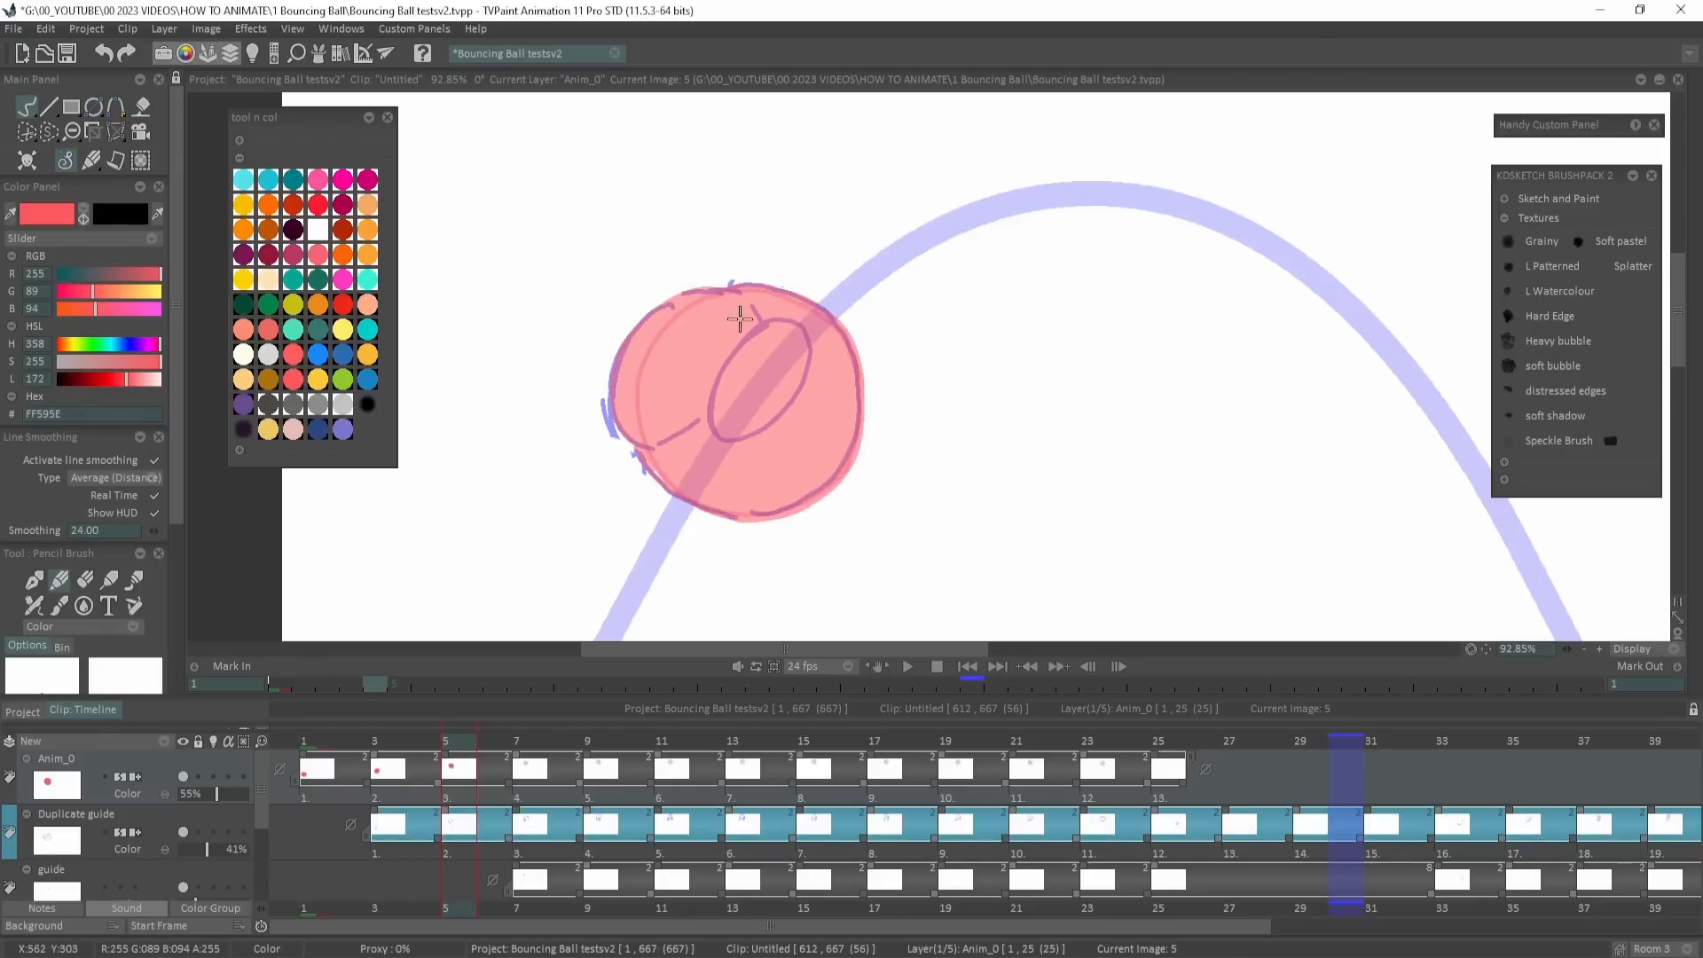
Trace the fringe, side lock, back hair and bun in red over the head on frame 7.
key("Right")
left_click_drag(1130, 365, 937, 522)
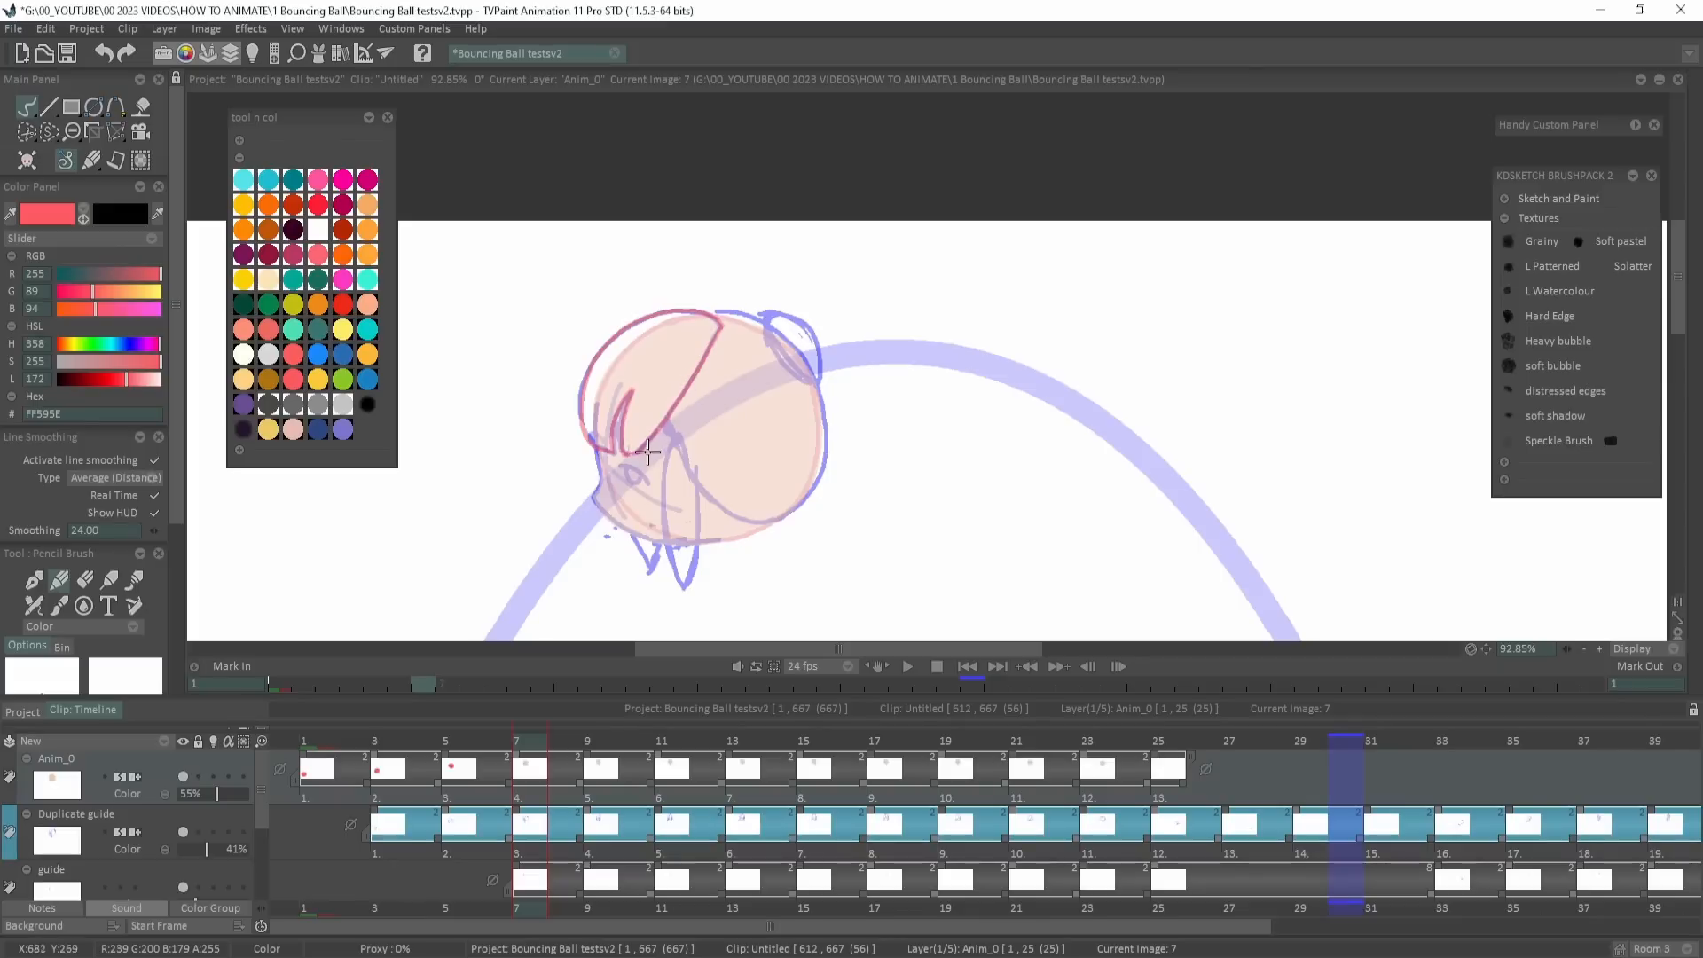
mouse_move(684, 458)
left_mouse_down()
mouse_move(676, 416)
mouse_move(664, 530)
mouse_move(684, 588)
mouse_move(695, 469)
mouse_move(721, 510)
mouse_move(785, 519)
mouse_move(824, 415)
left_mouse_up()
mouse_move(808, 327)
left_mouse_down()
mouse_move(765, 334)
mouse_move(765, 317)
left_mouse_up()
Fill the back hair, fringe, bun and side lock with red on frame 7, and add the far lock.
key("f")
left_click(754, 399)
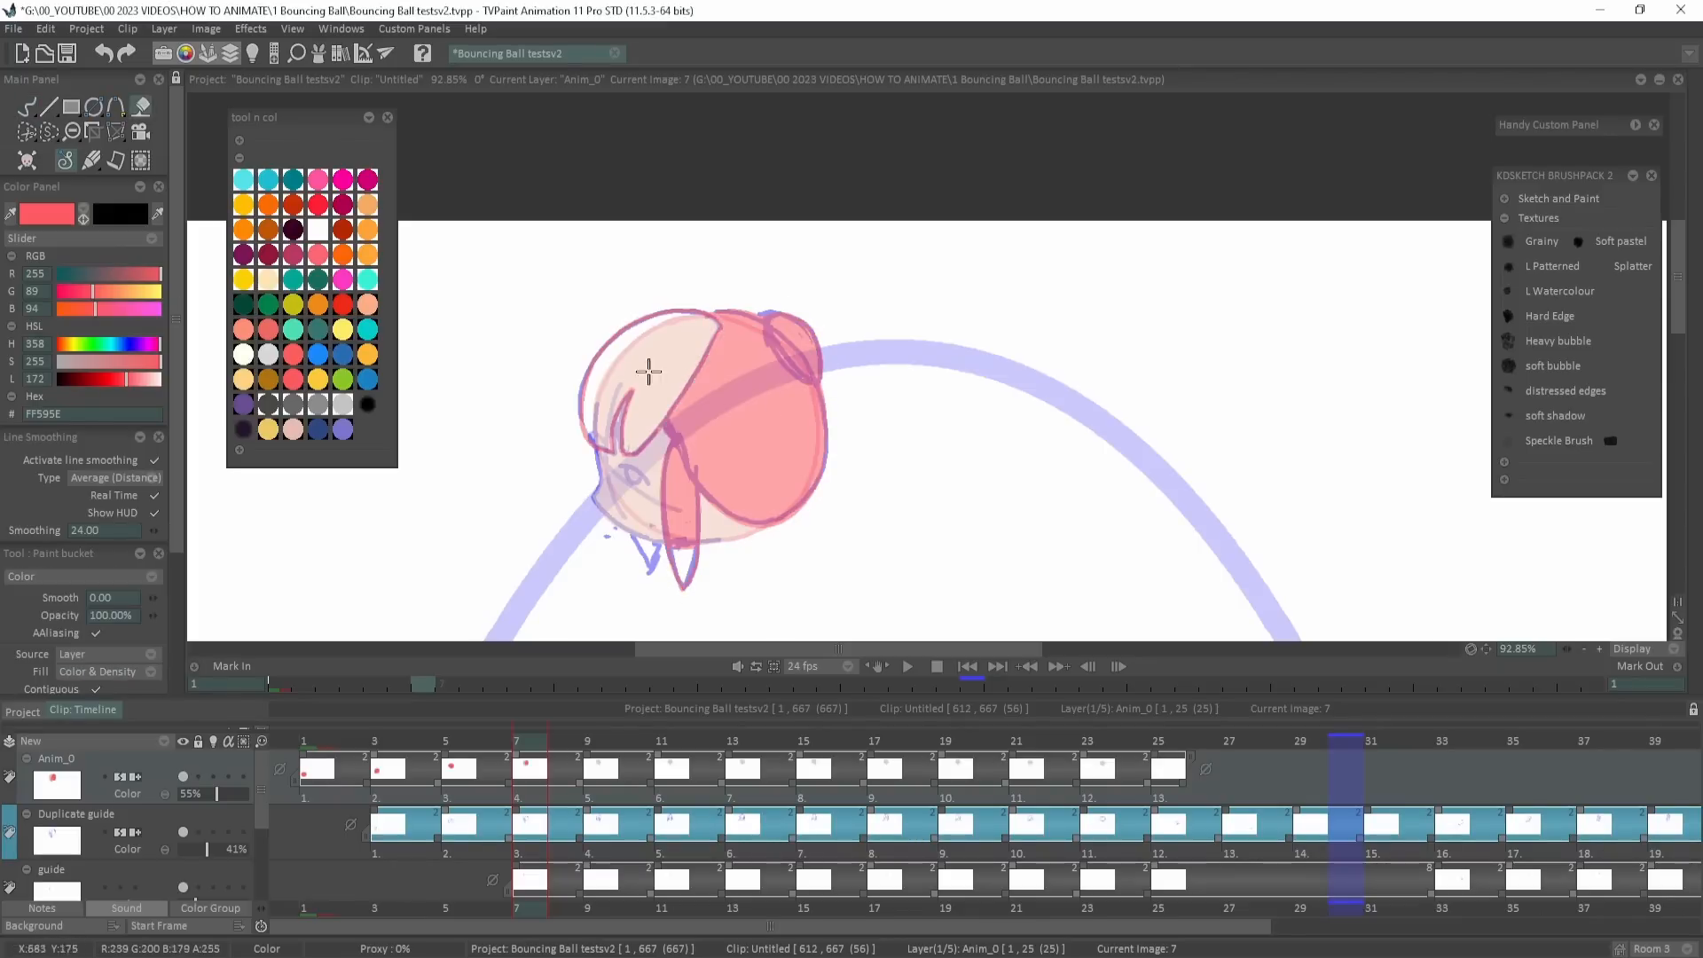
left_click(648, 370)
left_click(684, 565)
left_click(608, 373)
key("b")
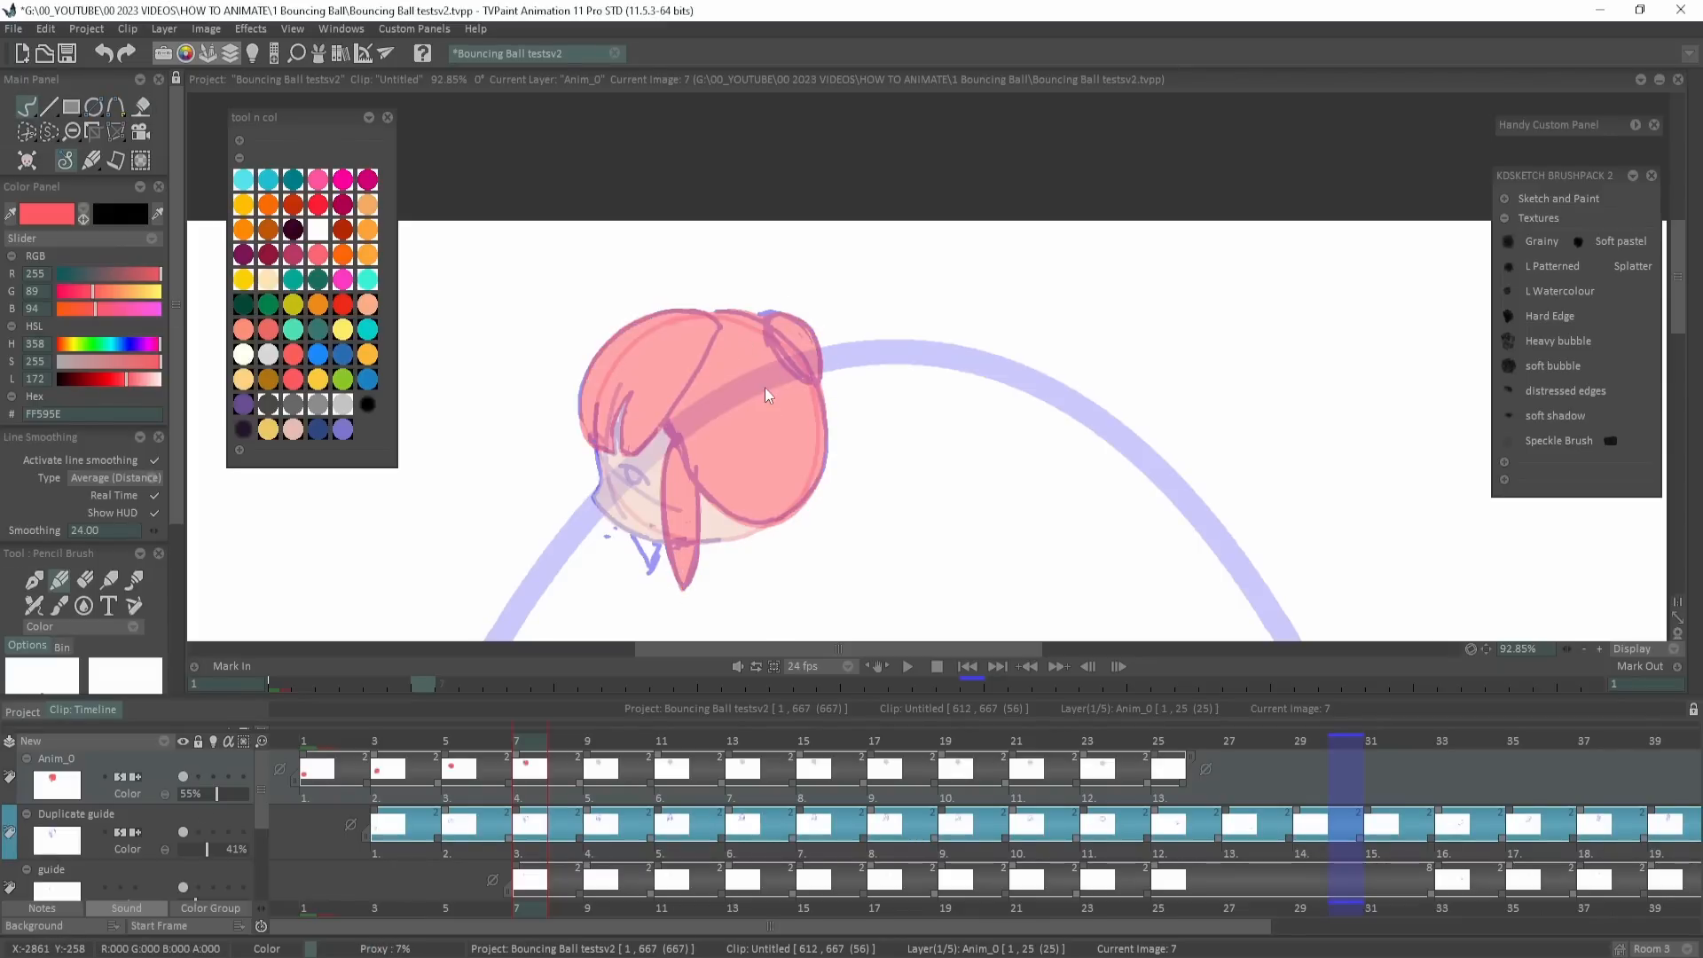
key("f")
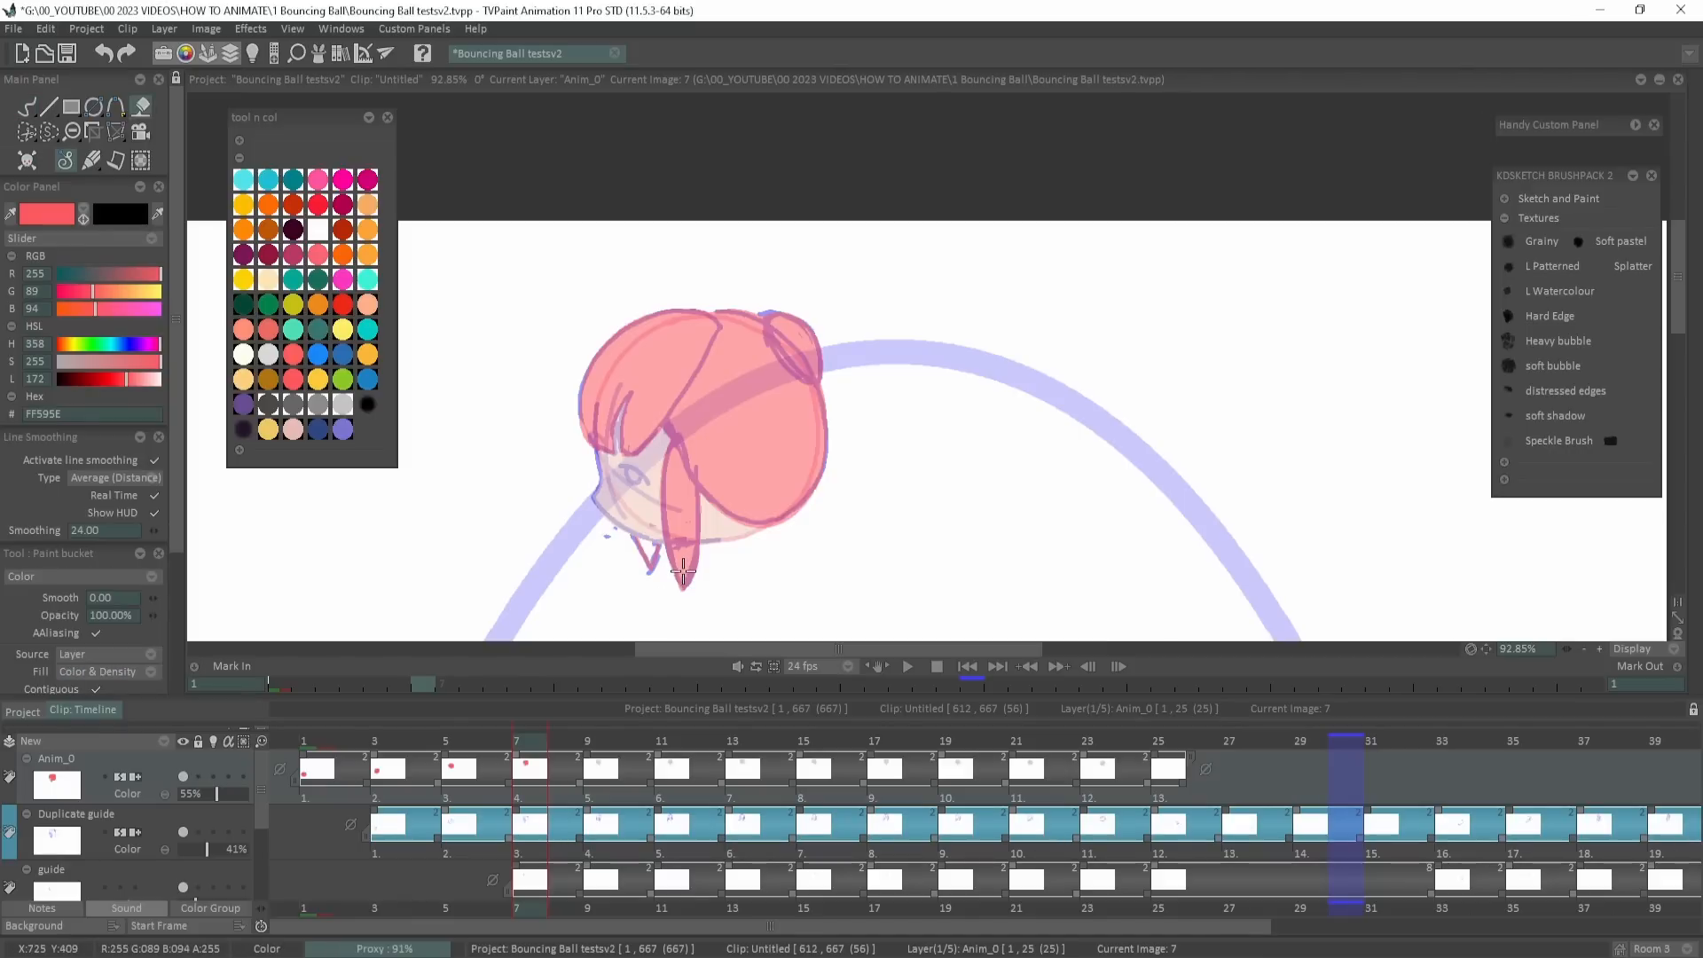
key("b")
Trace and fill the hair with its bun in red on frame 9, adding the far side lock behind the face.
key("Right")
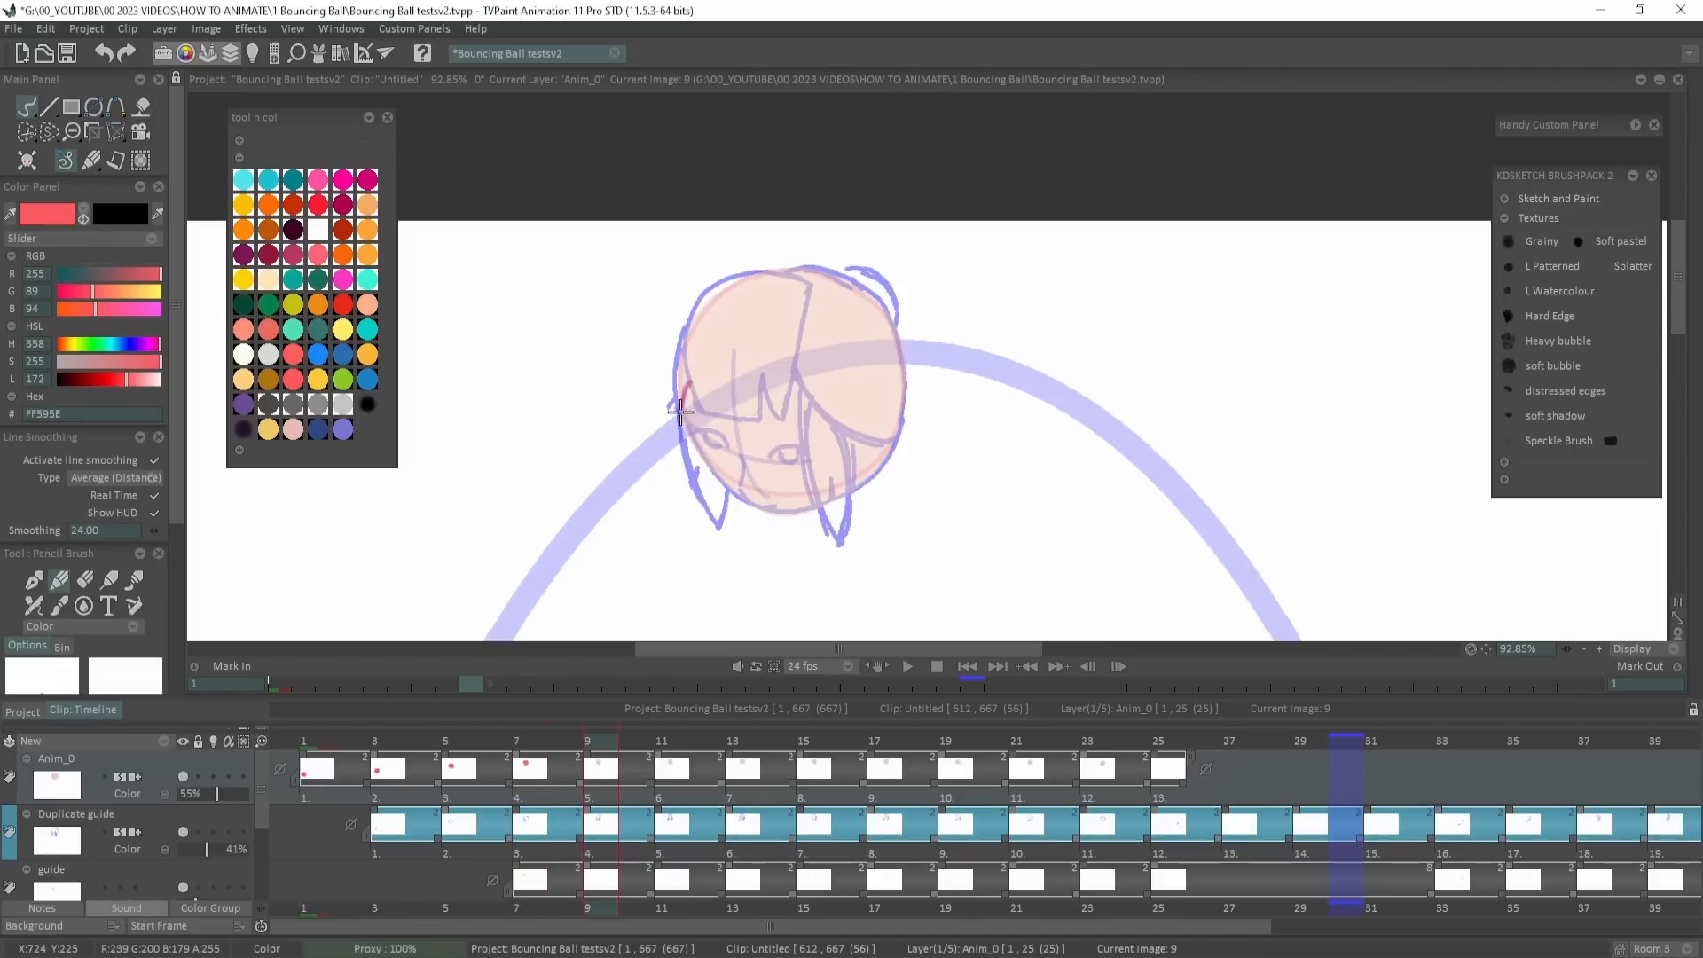
left_click_drag(688, 312, 759, 266)
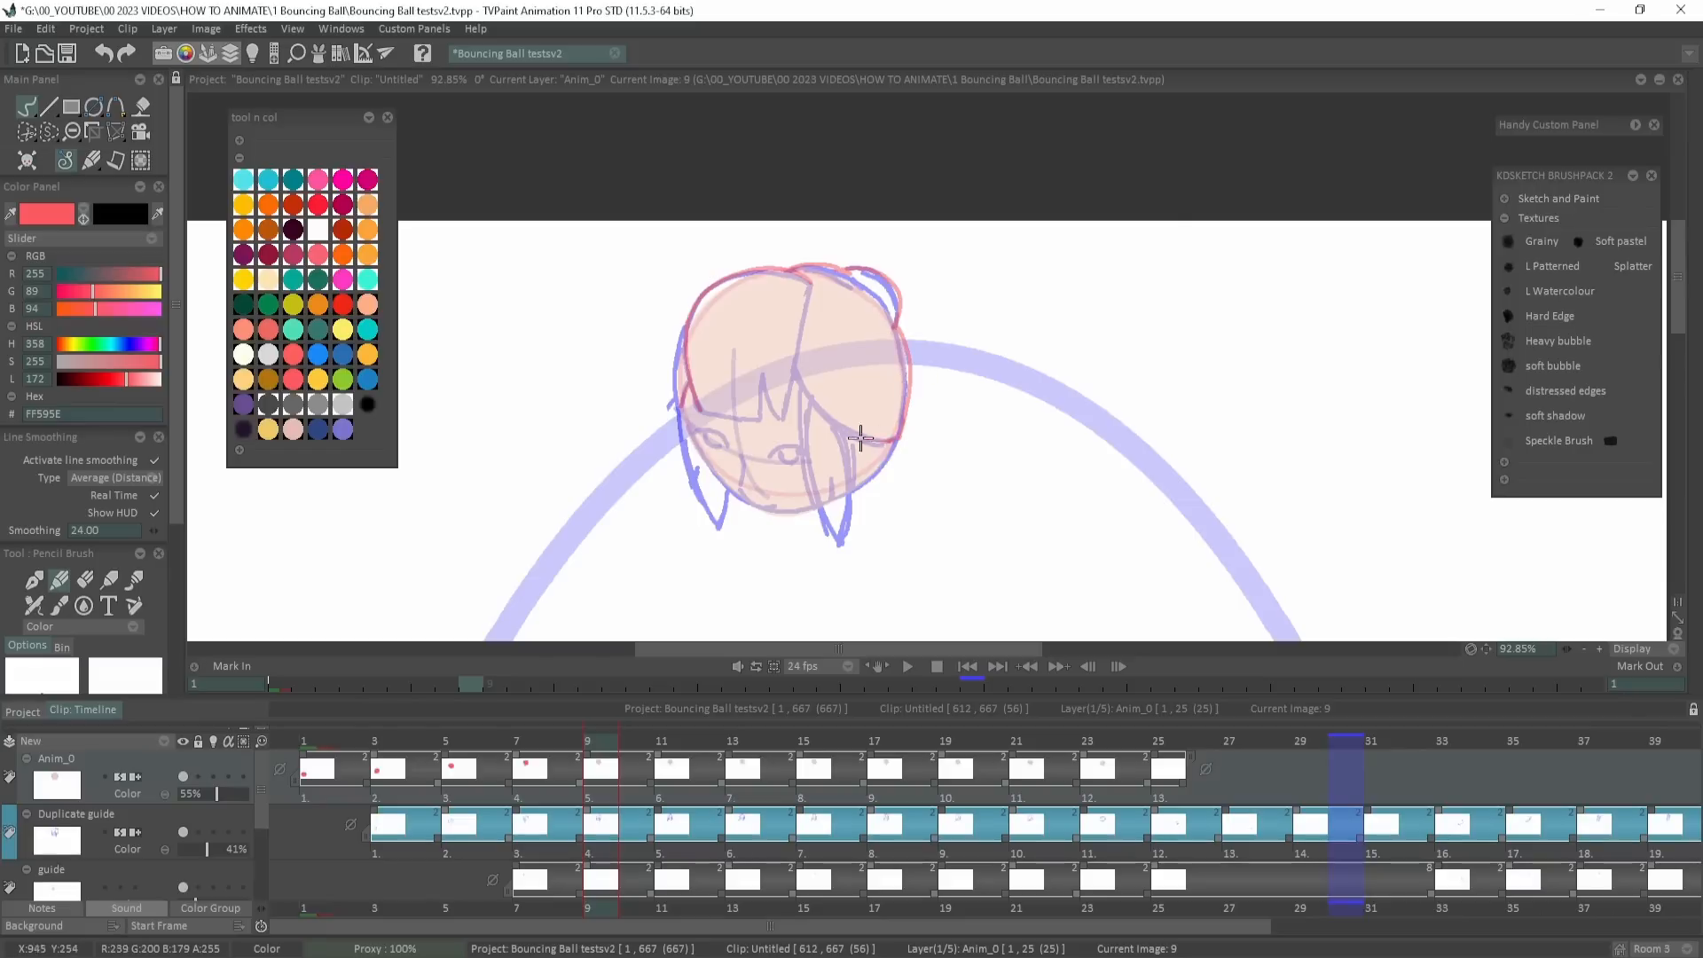
left_click_drag(805, 454, 842, 535)
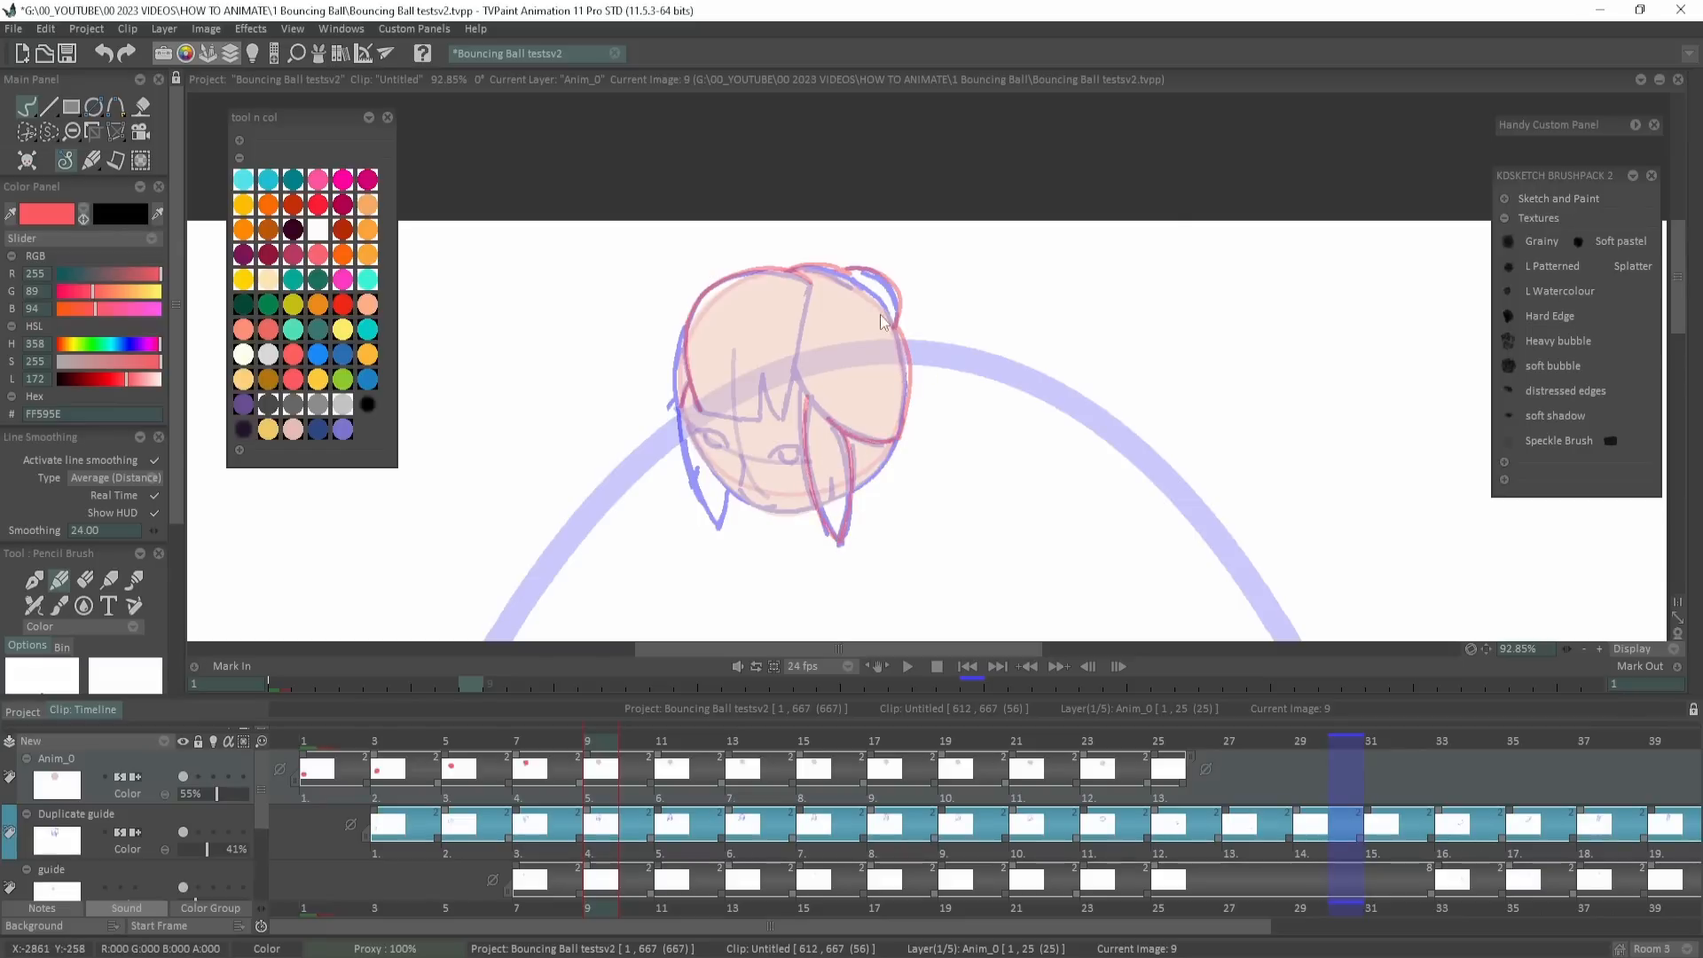
mouse_move(807, 357)
left_mouse_down()
mouse_move(783, 392)
mouse_move(767, 364)
left_mouse_up()
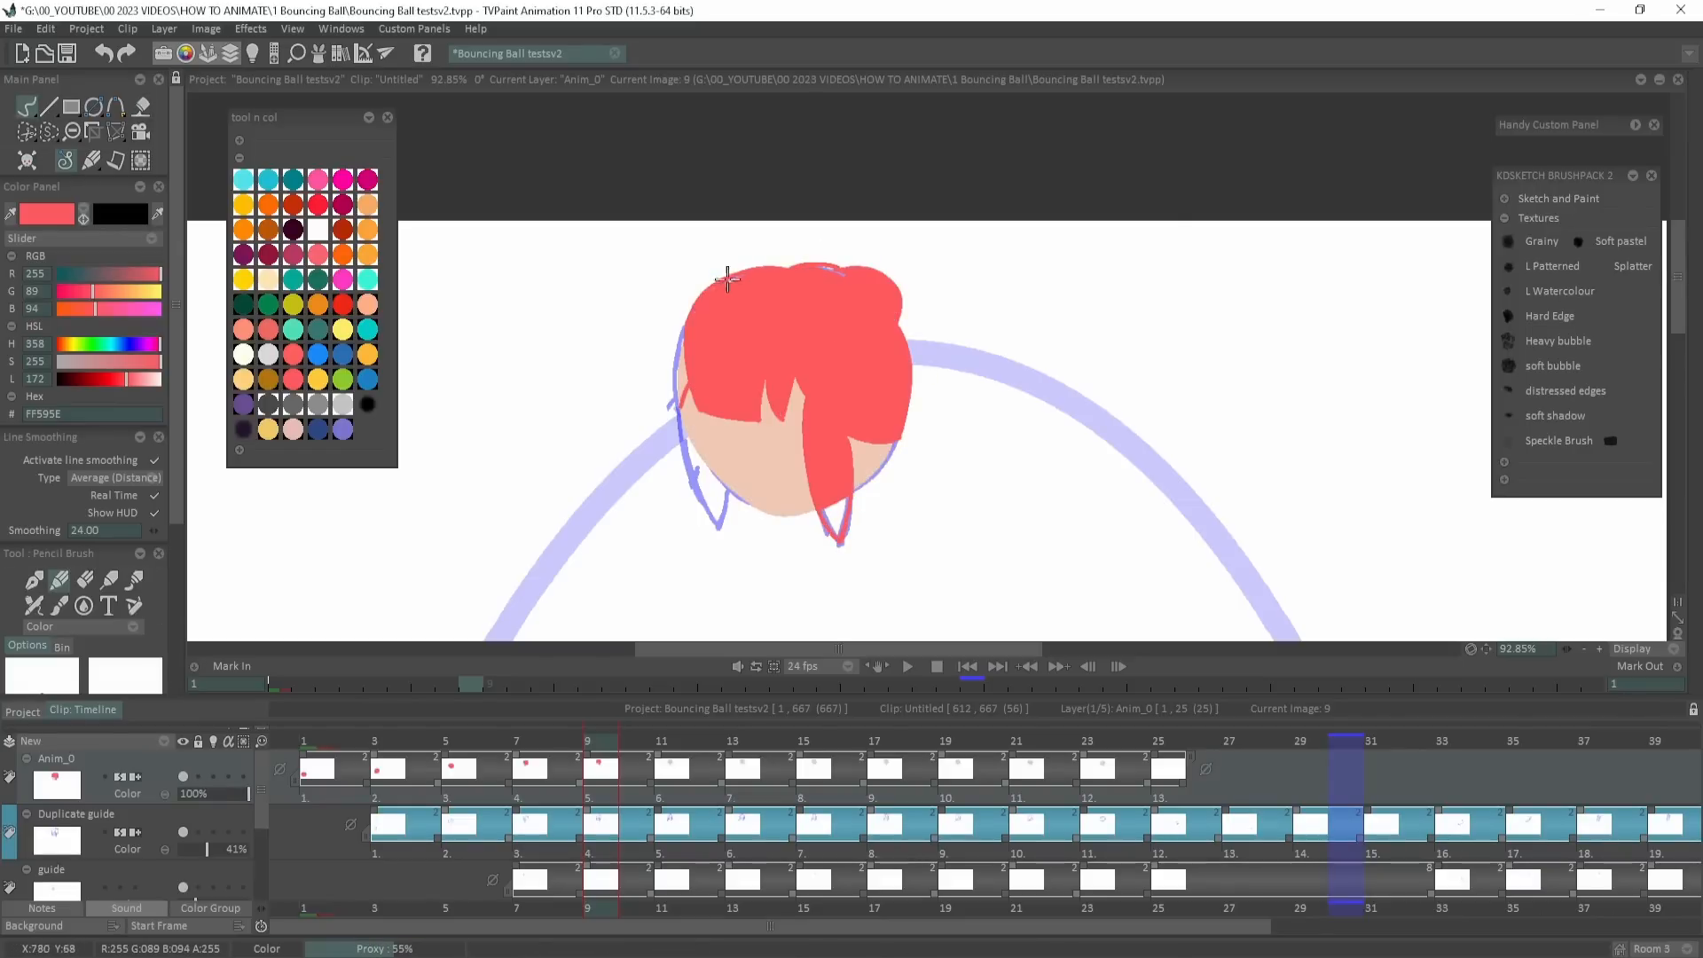
mouse_move(676, 413)
left_mouse_down()
mouse_move(682, 351)
mouse_move(672, 374)
left_mouse_up()
mouse_move(726, 527)
left_mouse_down()
mouse_move(725, 444)
mouse_move(684, 413)
left_mouse_up()
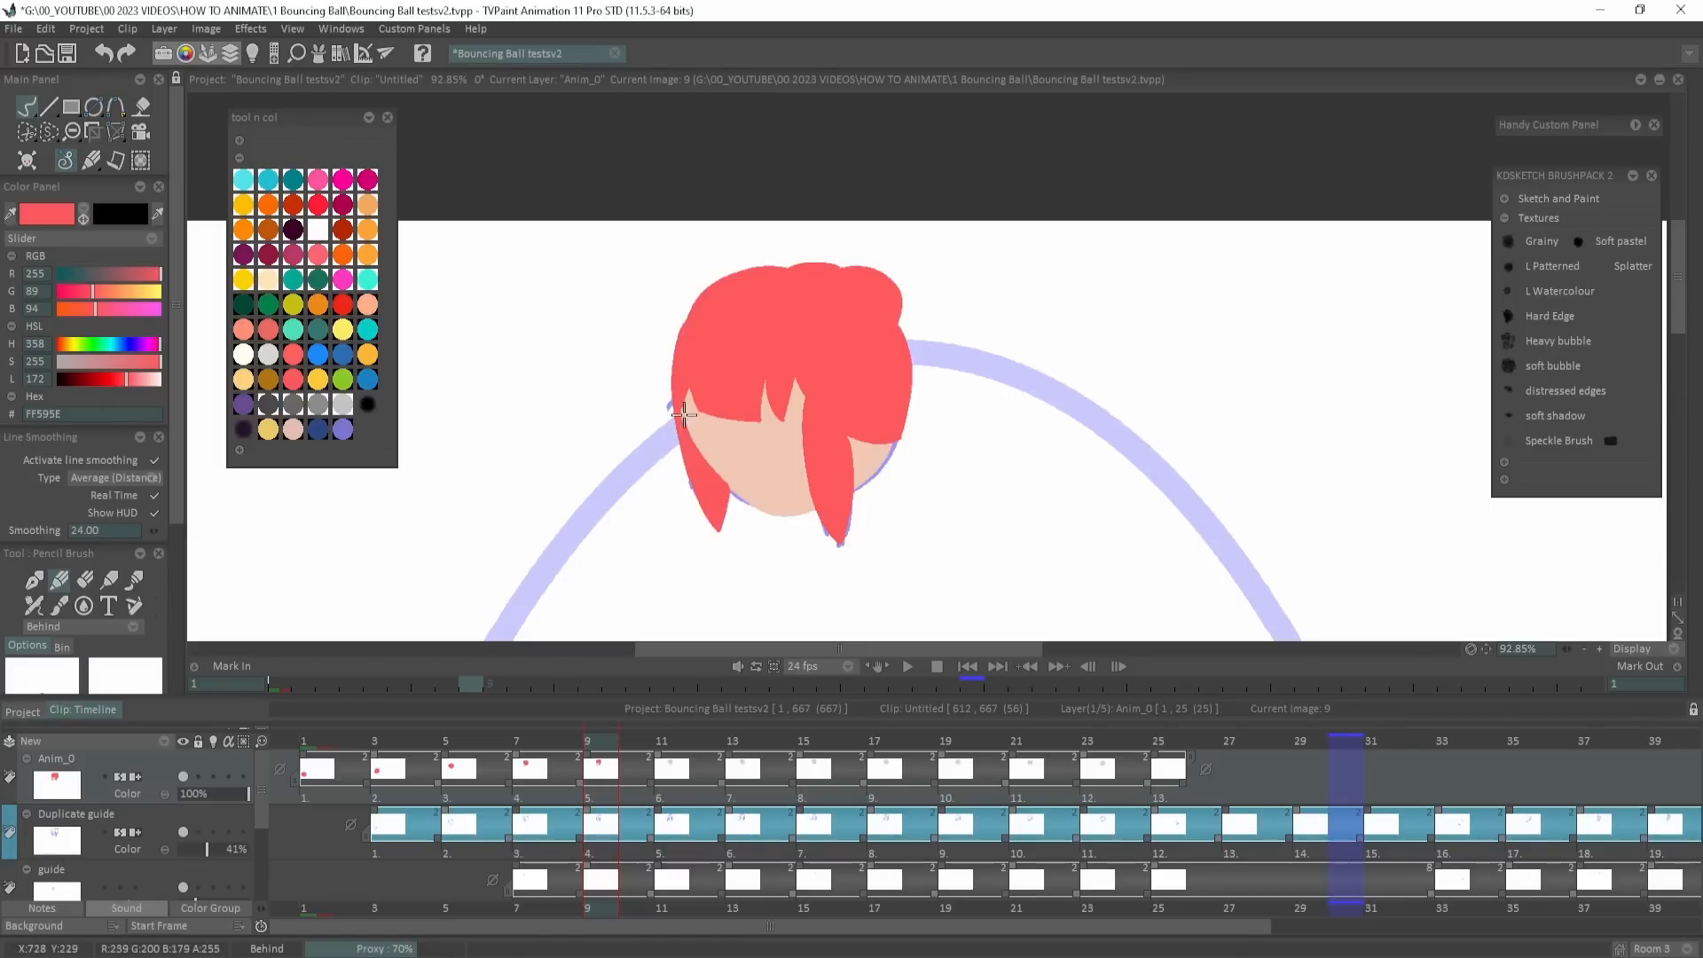
Set the Anim_0 layer's opacity to 60%, and trace and fill the red fringe, bun and side locks on frame 11.
left_click_drag(247, 793, 220, 793)
key("Right")
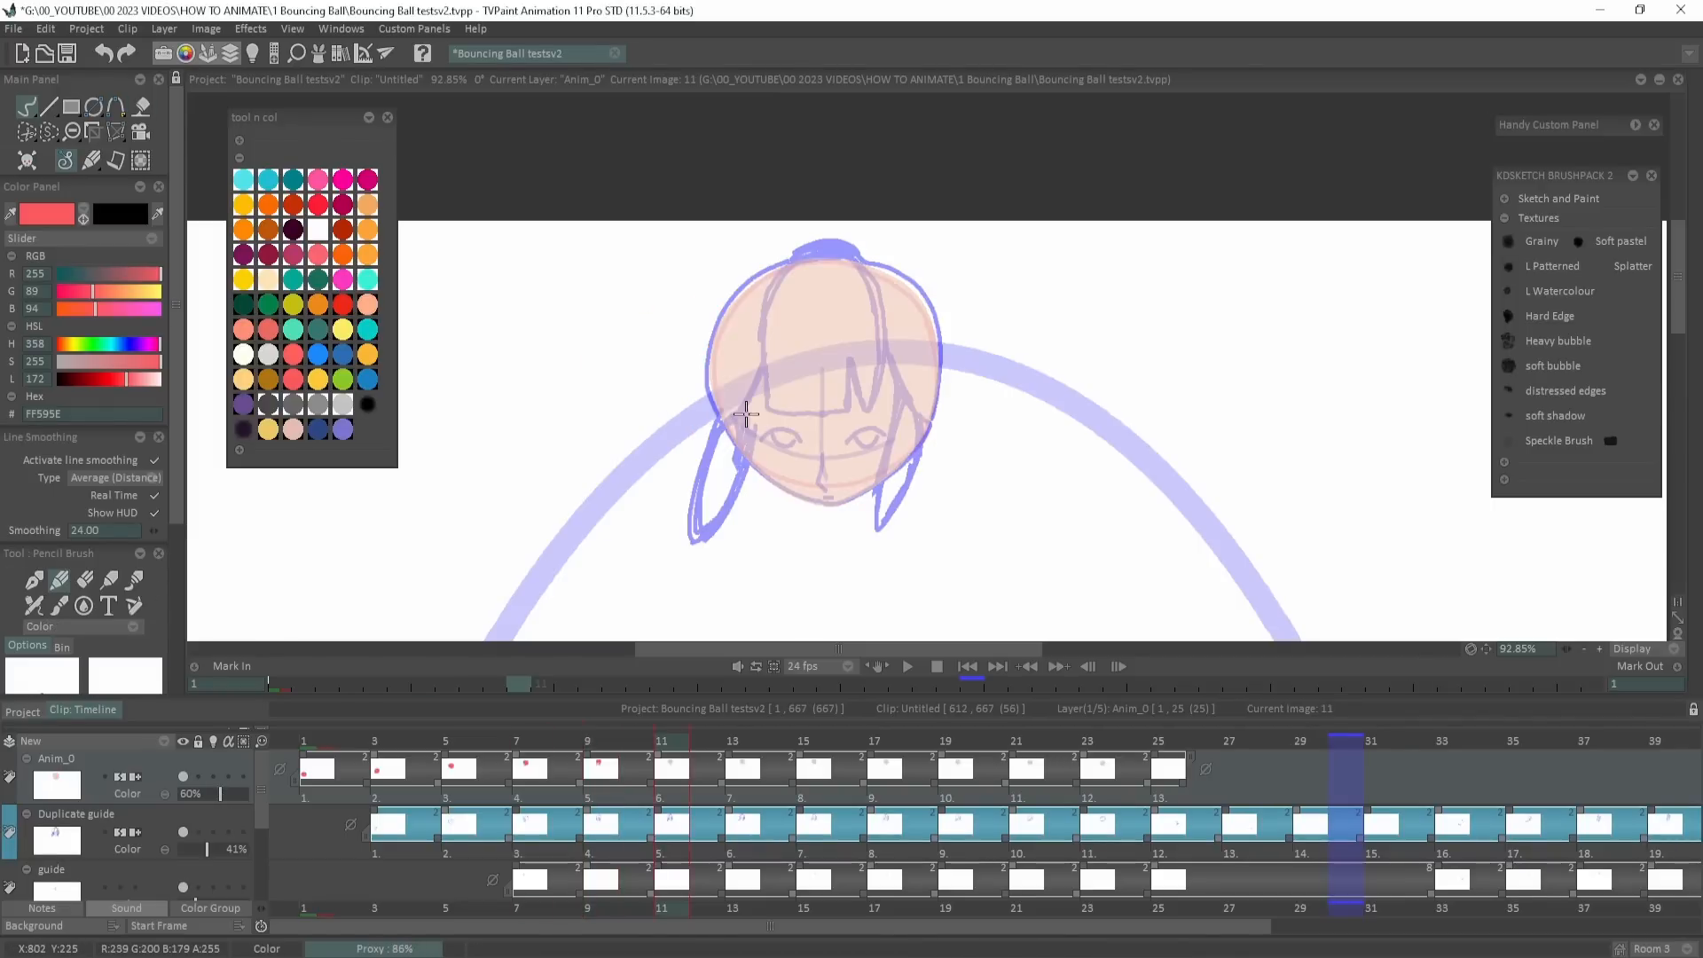
left_click_drag(683, 541, 720, 417)
left_click_drag(798, 253, 711, 346)
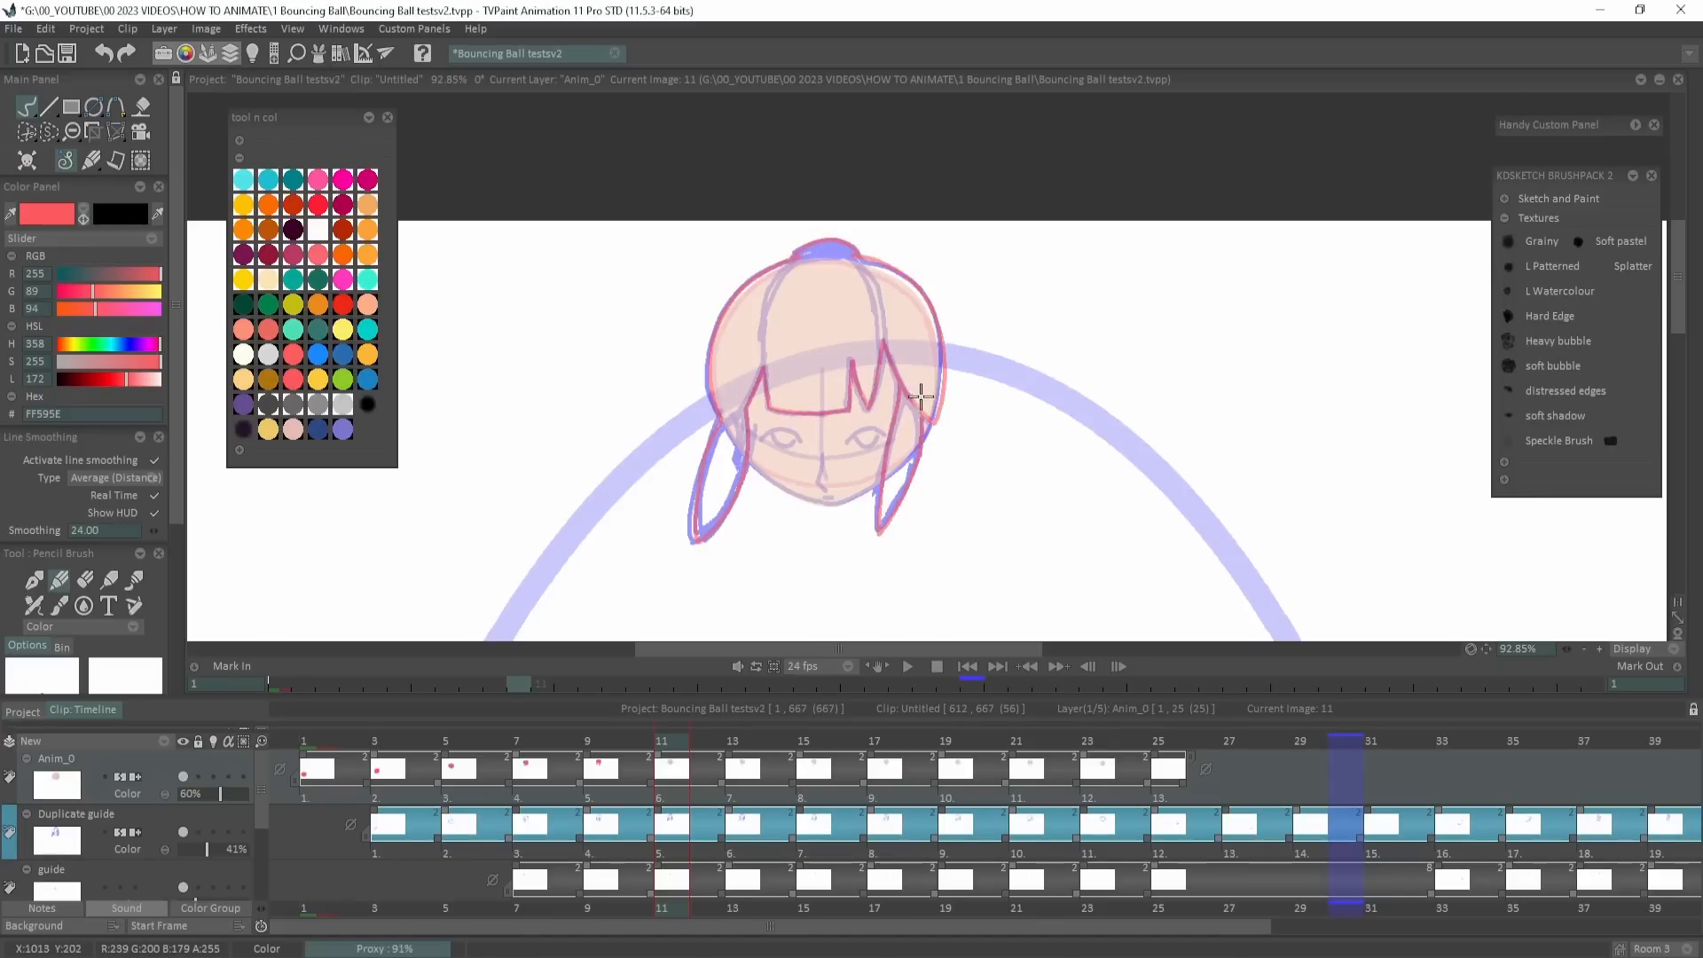
left_click_drag(926, 424, 873, 534)
key("ctrl+z")
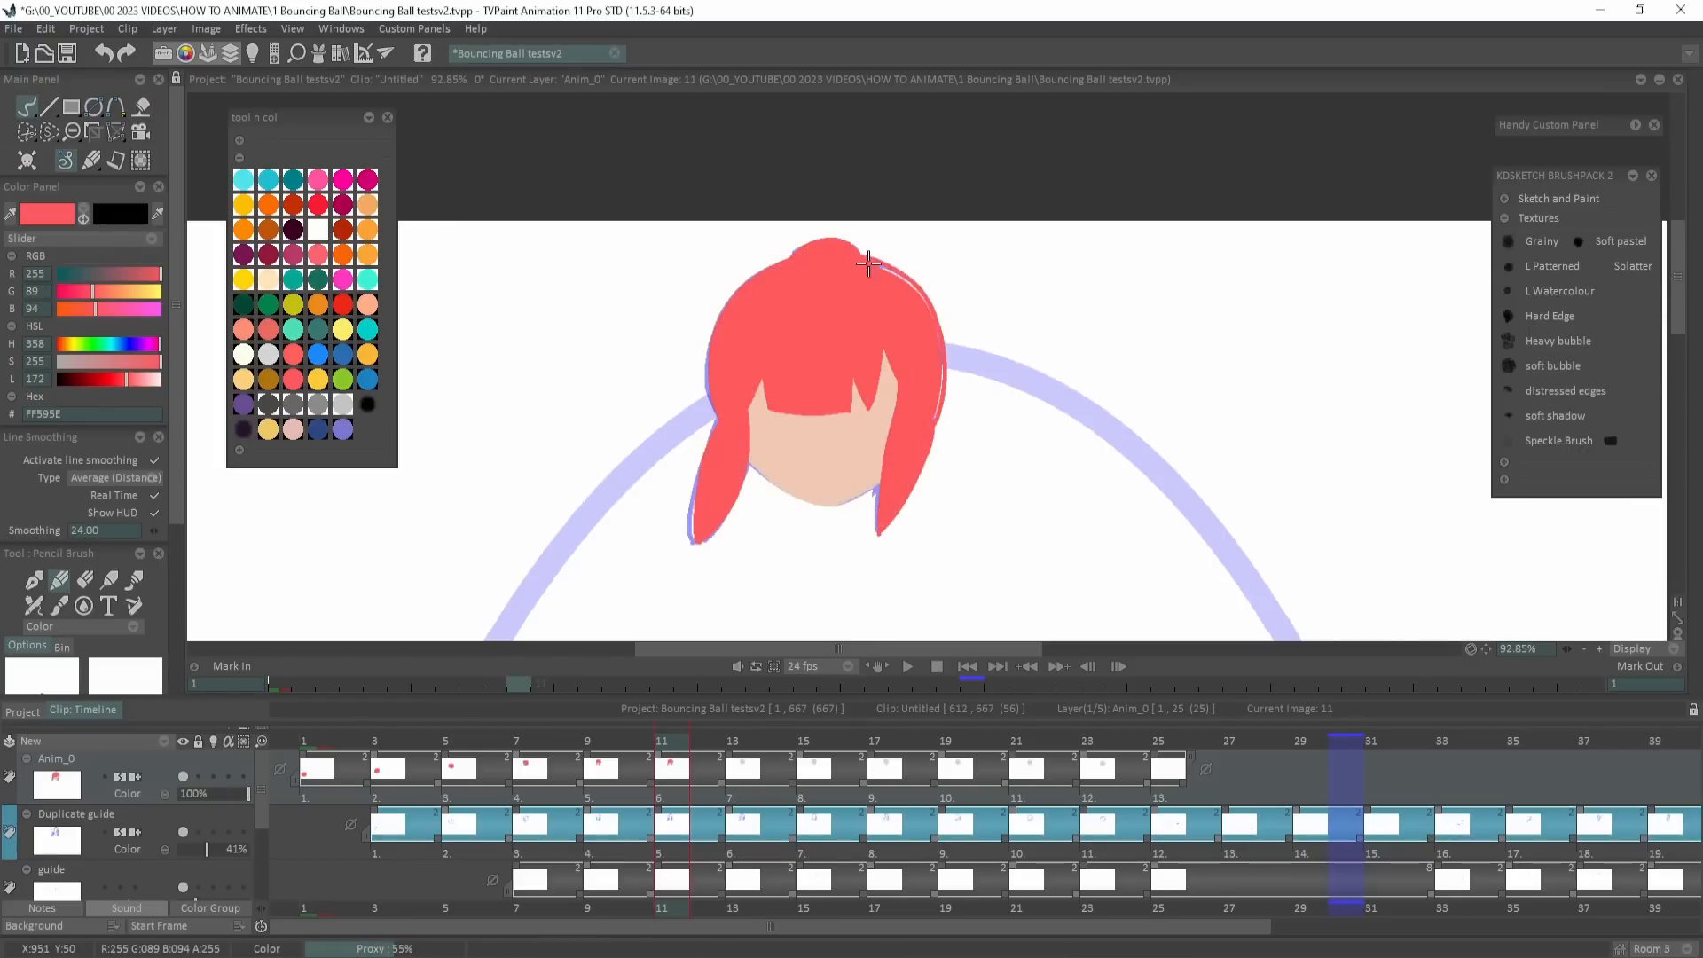
Trace the hair, bun and both side locks in red on frame 13 and fill them.
key("Right")
key("Right")
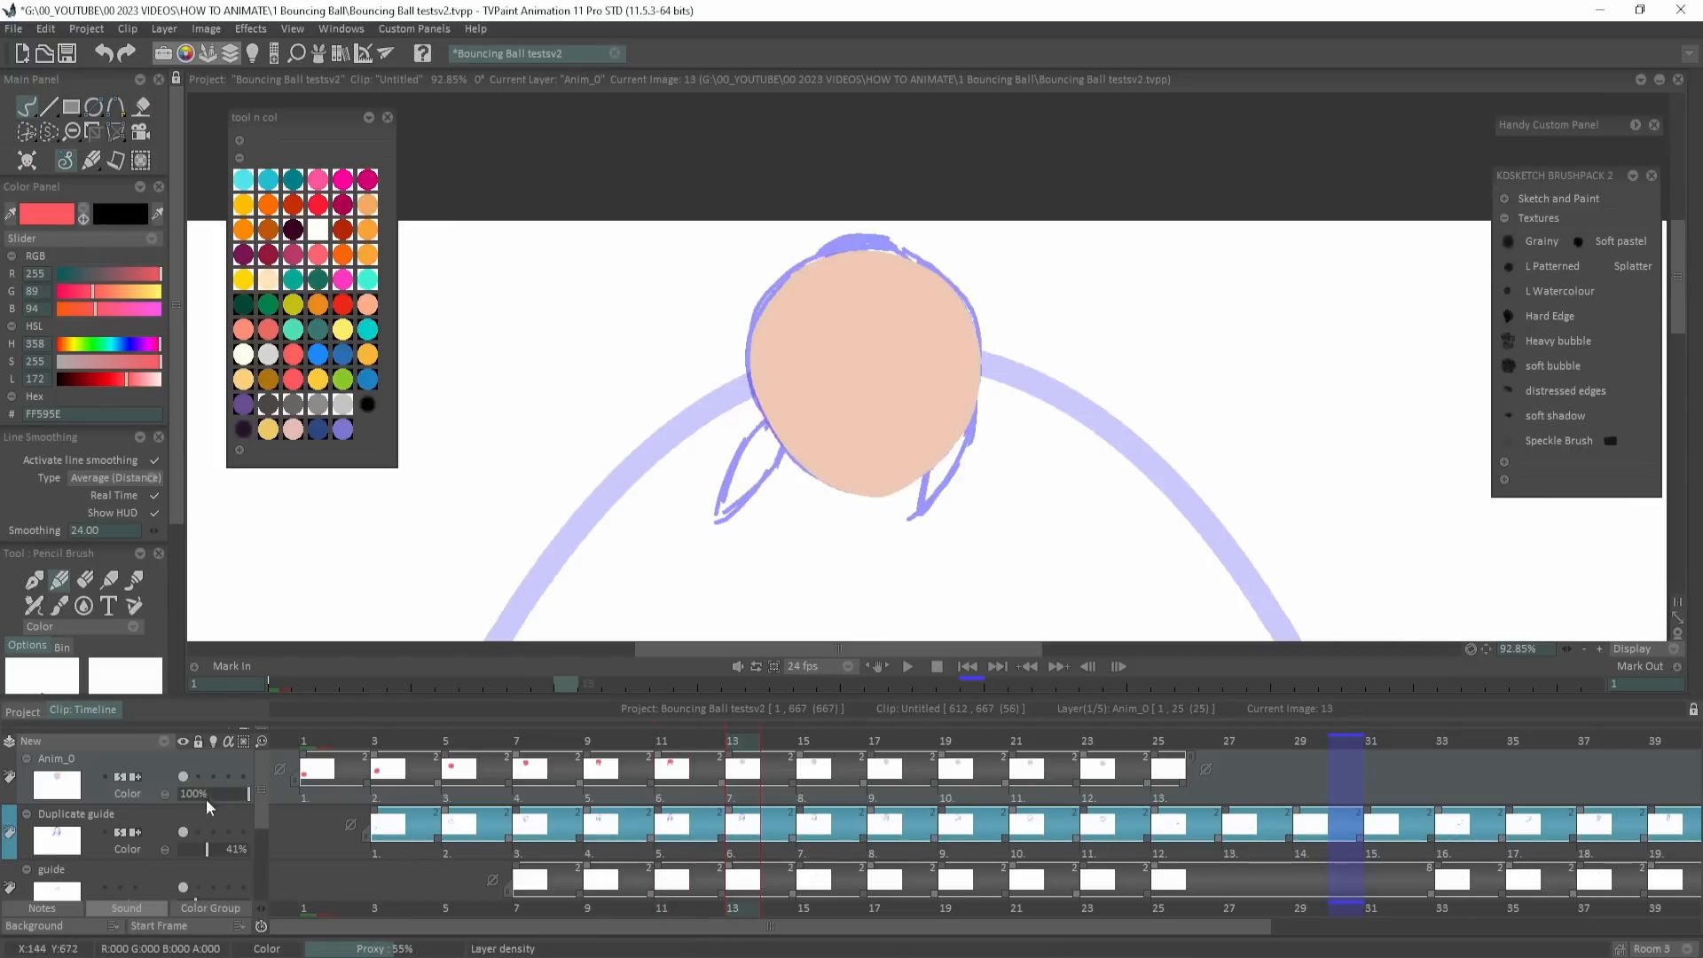
left_click(206, 795)
left_click_drag(755, 433, 718, 521)
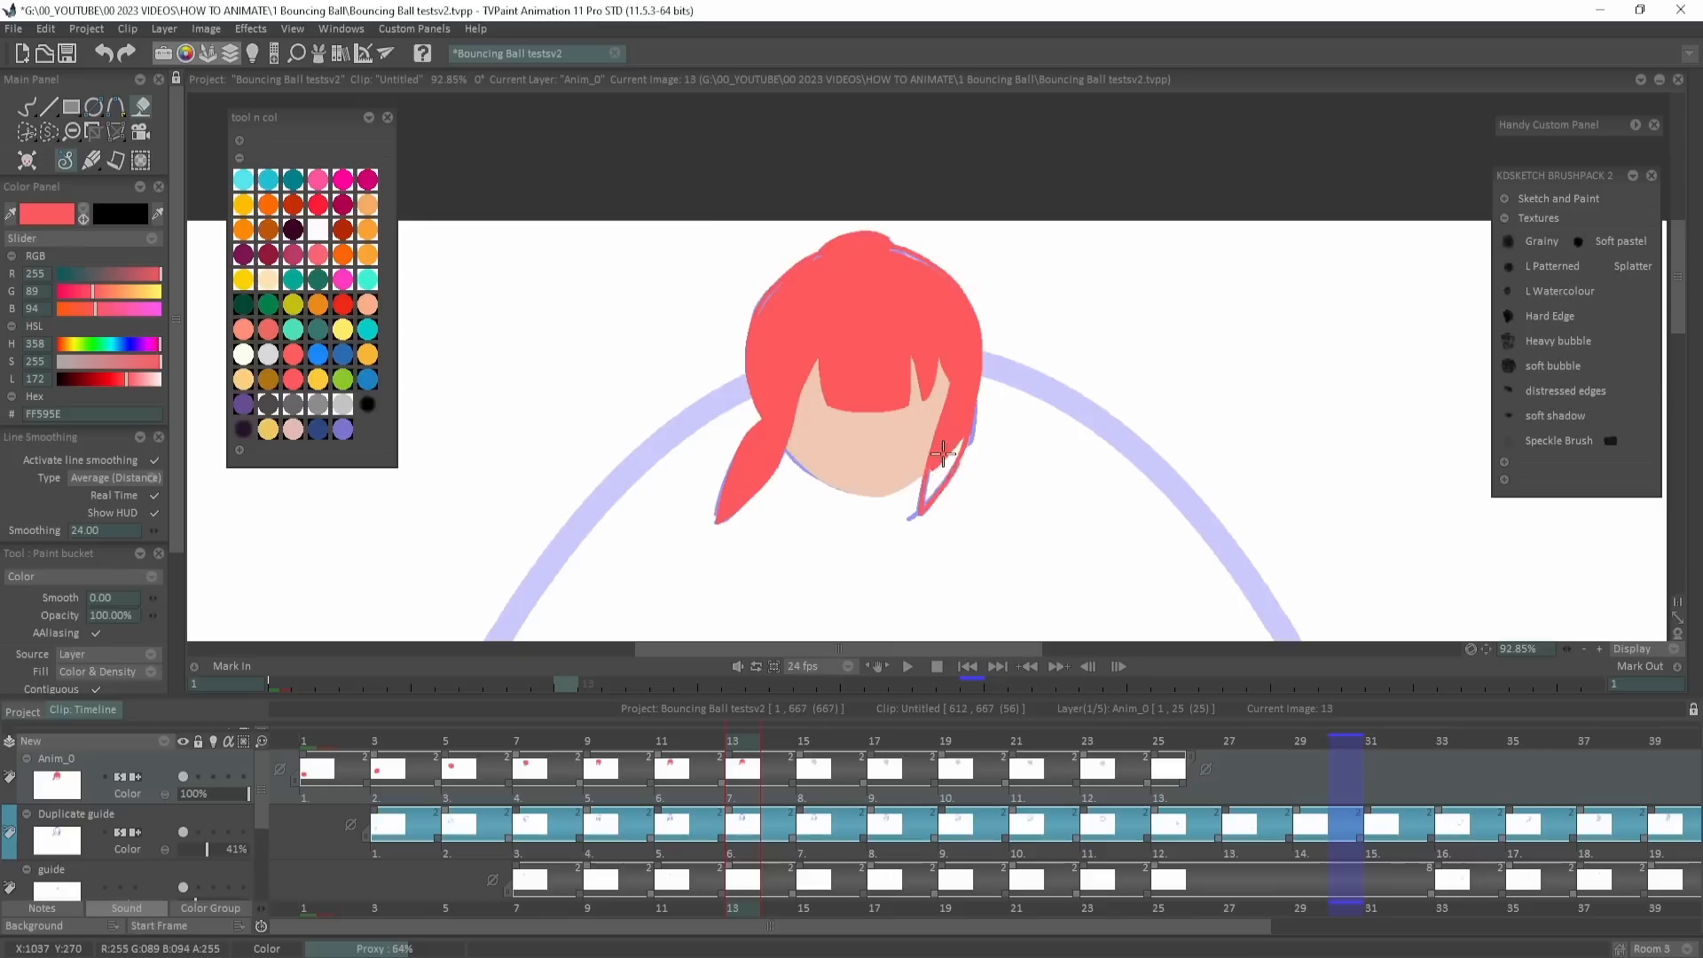
left_click(943, 454)
key("b")
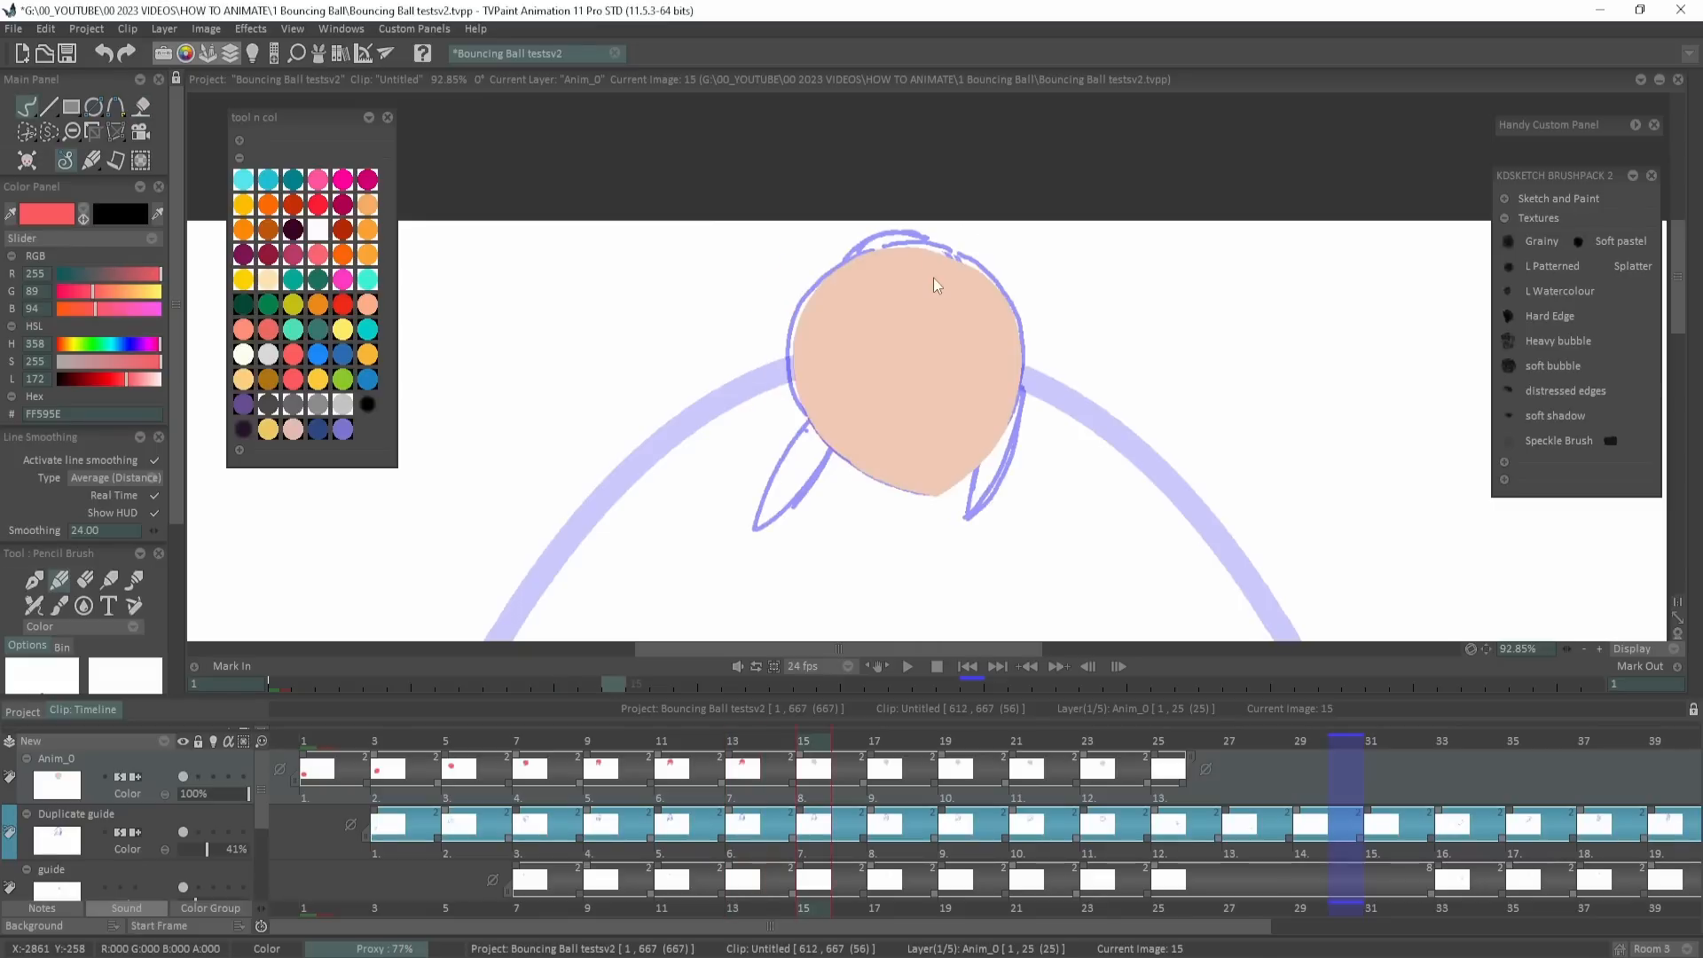
Lower the Anim_0 layer's opacity to 57% and trace the head, fringe, bun and both side locks in red on frame 15.
scroll(707, 337, "up", 5)
left_click_drag(621, 315, 562, 487)
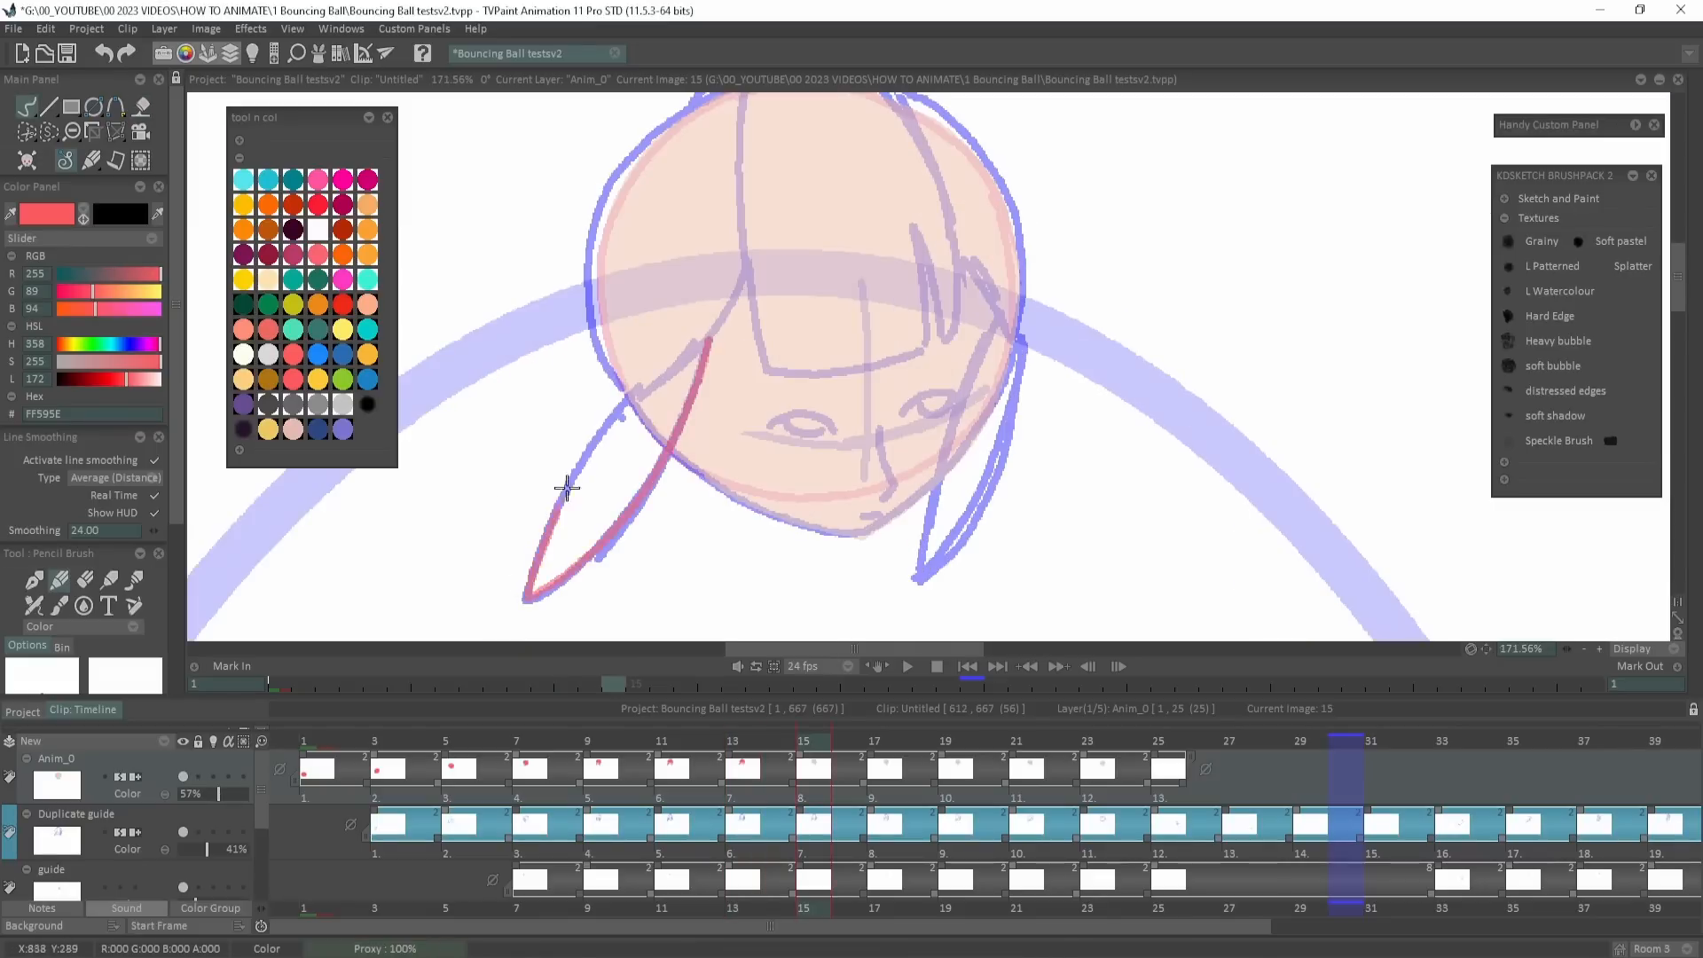
mouse_move(914, 293)
left_mouse_down()
mouse_move(828, 568)
mouse_move(934, 311)
left_mouse_up()
mouse_move(937, 303)
left_mouse_down()
mouse_move(938, 497)
mouse_move(813, 258)
mouse_move(593, 282)
mouse_move(542, 570)
left_mouse_up()
left_click_drag(544, 572, 479, 519)
left_click_drag(599, 380, 557, 459)
mouse_move(594, 384)
left_mouse_down()
mouse_move(615, 488)
mouse_move(763, 348)
mouse_move(855, 447)
left_mouse_up()
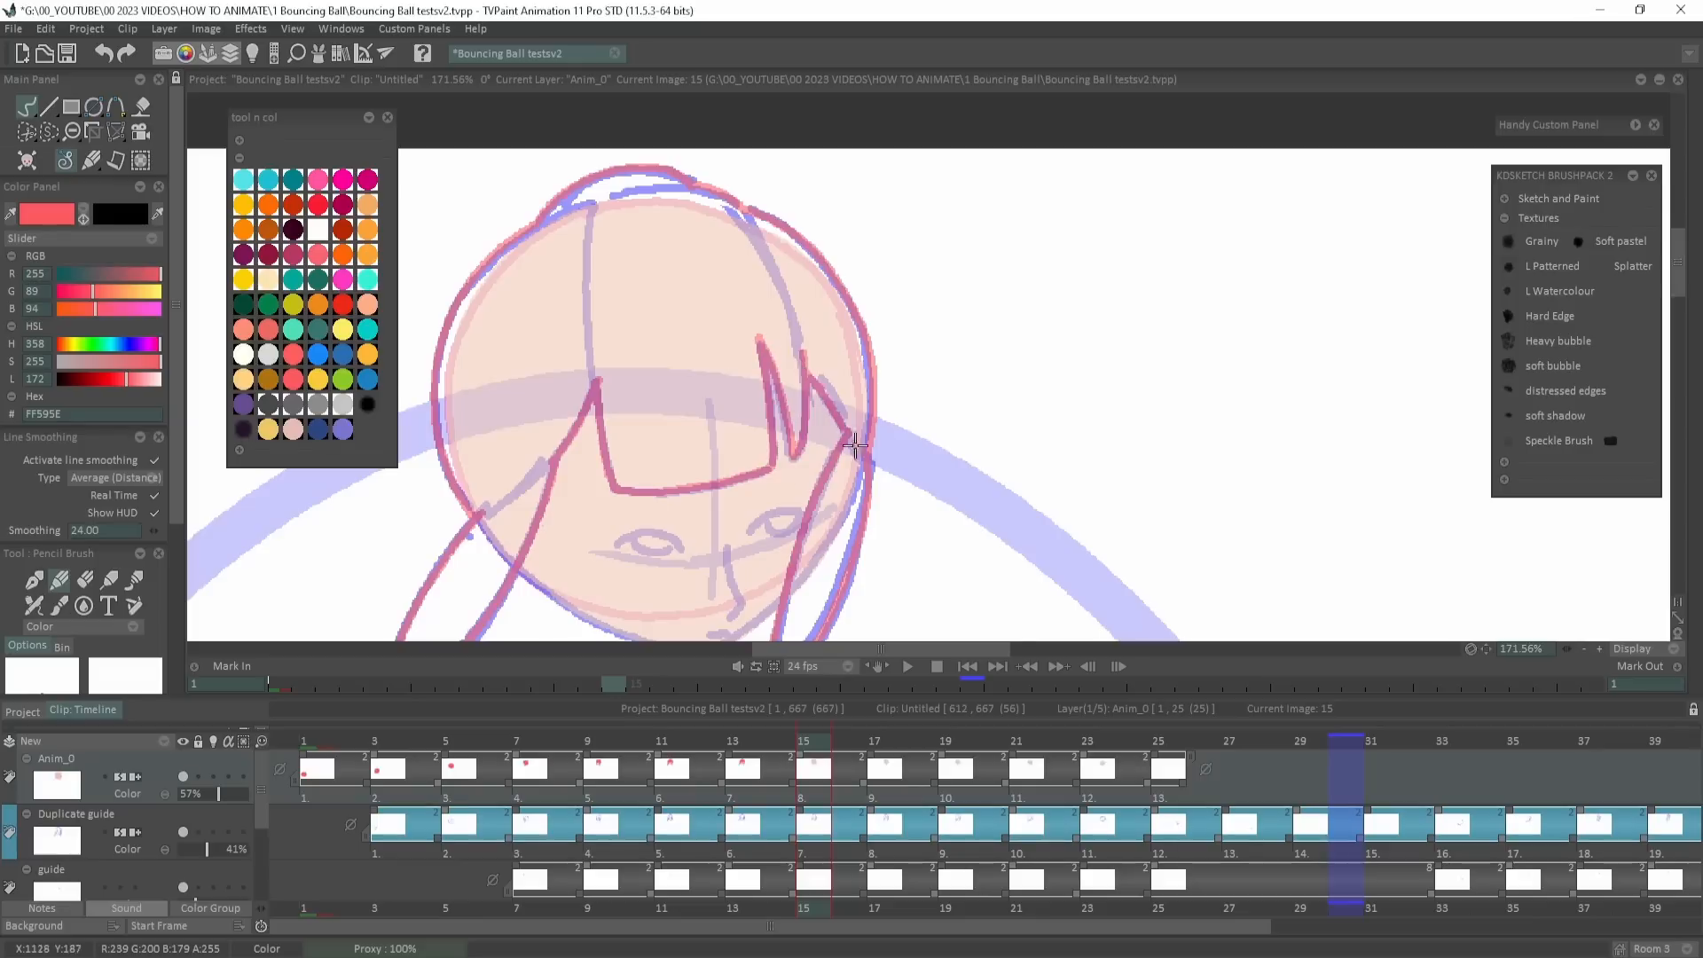
Trace the hair silhouette, fringe, bun and both side locks in red on frame 17.
key("Right")
key("Right")
left_click_drag(727, 386, 768, 298)
mouse_move(768, 298)
left_mouse_down()
mouse_move(780, 400)
mouse_move(918, 277)
mouse_move(996, 342)
mouse_move(929, 495)
mouse_move(921, 151)
mouse_move(876, 130)
left_mouse_up()
left_click_drag(768, 299, 795, 260)
mouse_move(796, 260)
left_mouse_down()
mouse_move(609, 445)
mouse_move(638, 416)
left_mouse_up()
left_click_drag(639, 416, 581, 559)
mouse_move(582, 559)
left_mouse_down()
mouse_move(549, 342)
mouse_move(635, 248)
left_mouse_up()
mouse_move(880, 240)
left_mouse_down()
mouse_move(809, 216)
mouse_move(635, 257)
left_mouse_up()
Trace the fringe, back hair, bun and side locks in red on frame 19.
key("Right")
key("Right")
mouse_move(1221, 497)
left_mouse_down()
mouse_move(1175, 346)
mouse_move(1190, 322)
left_mouse_up()
mouse_move(851, 272)
left_mouse_down()
mouse_move(608, 535)
mouse_move(635, 433)
left_mouse_up()
mouse_move(896, 493)
left_mouse_down()
mouse_move(956, 483)
mouse_move(993, 278)
mouse_move(985, 360)
left_mouse_up()
left_click_drag(974, 234, 981, 365)
mouse_move(956, 275)
left_mouse_down()
mouse_move(968, 377)
mouse_move(844, 355)
left_mouse_up()
mouse_move(988, 232)
left_mouse_down()
mouse_move(817, 142)
mouse_move(594, 225)
mouse_move(558, 493)
left_mouse_up()
Trace the fringe, near side lock and far lock tip in red on frame 21, then redo the outer hair and bun outline.
key("Right")
key("Right")
mouse_move(944, 315)
left_mouse_down()
mouse_move(889, 311)
mouse_move(808, 413)
mouse_move(547, 577)
mouse_move(687, 477)
left_mouse_up()
left_click_drag(891, 501, 839, 499)
mouse_move(776, 527)
left_mouse_down()
mouse_move(775, 552)
mouse_move(833, 517)
left_mouse_up()
left_click_drag(833, 517, 902, 584)
mouse_move(913, 318)
left_mouse_down()
mouse_move(916, 449)
mouse_move(1015, 380)
mouse_move(988, 234)
left_mouse_up()
key("ctrl+z")
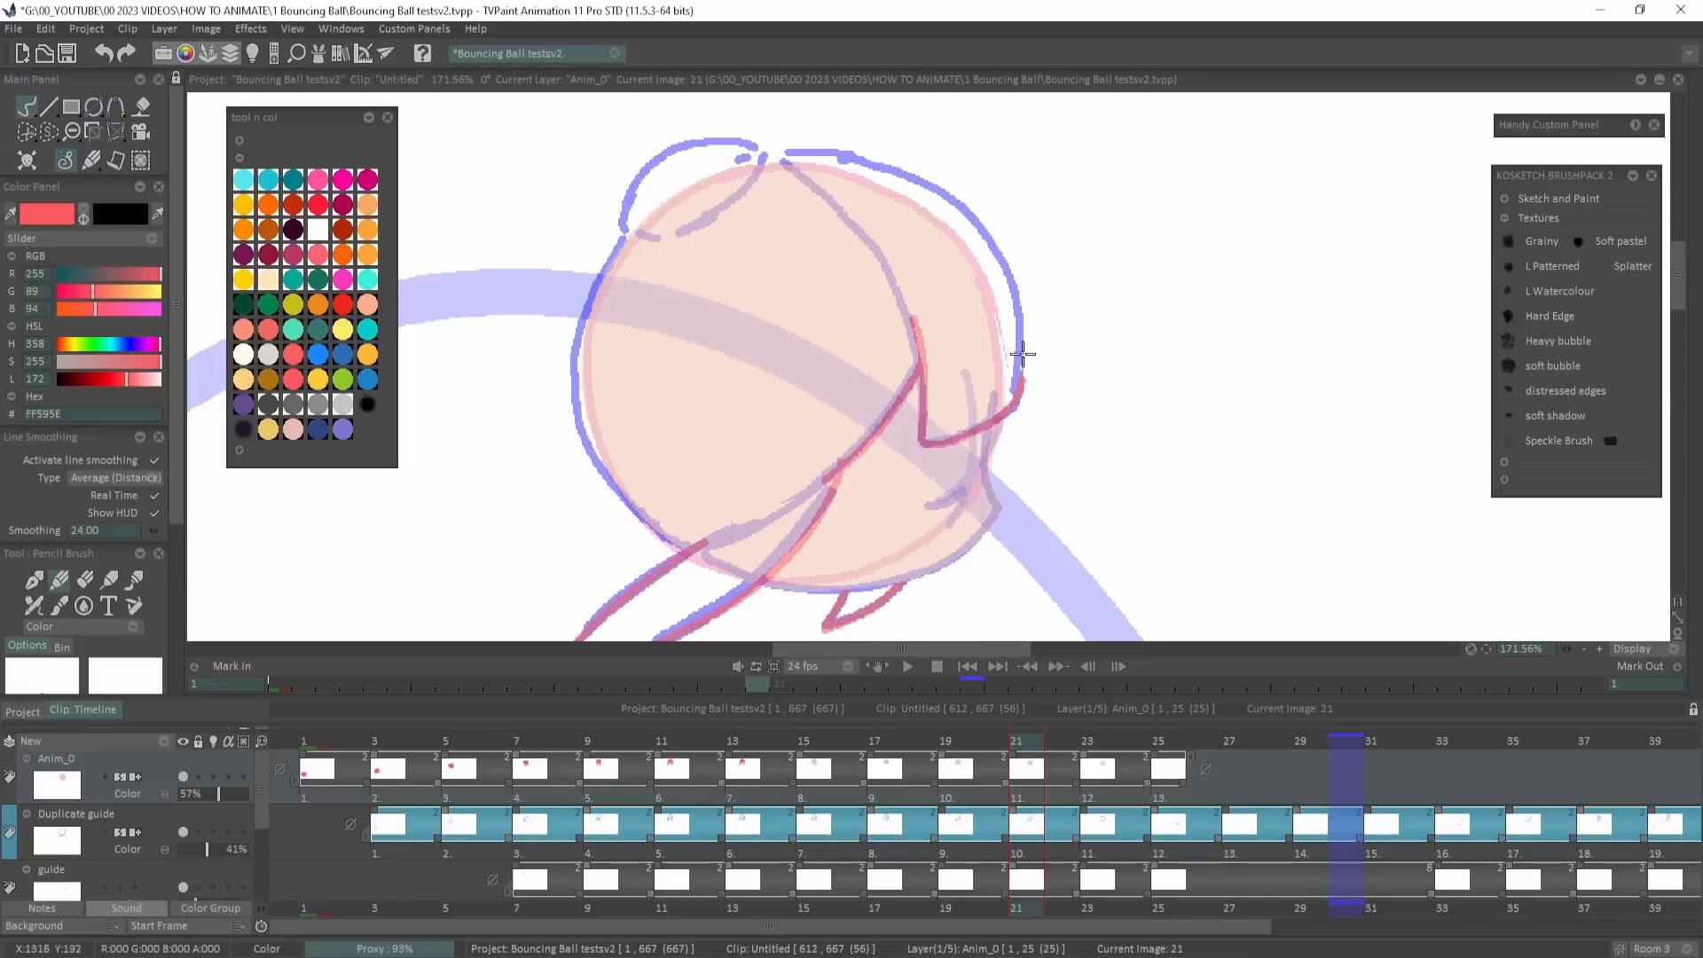
mouse_move(1022, 363)
left_mouse_down()
mouse_move(731, 140)
mouse_move(608, 487)
mouse_move(683, 550)
left_mouse_up()
Outline the hair in red on frame 23, following the face edge, the lower lock and the back of the head.
key("Right")
key("Right")
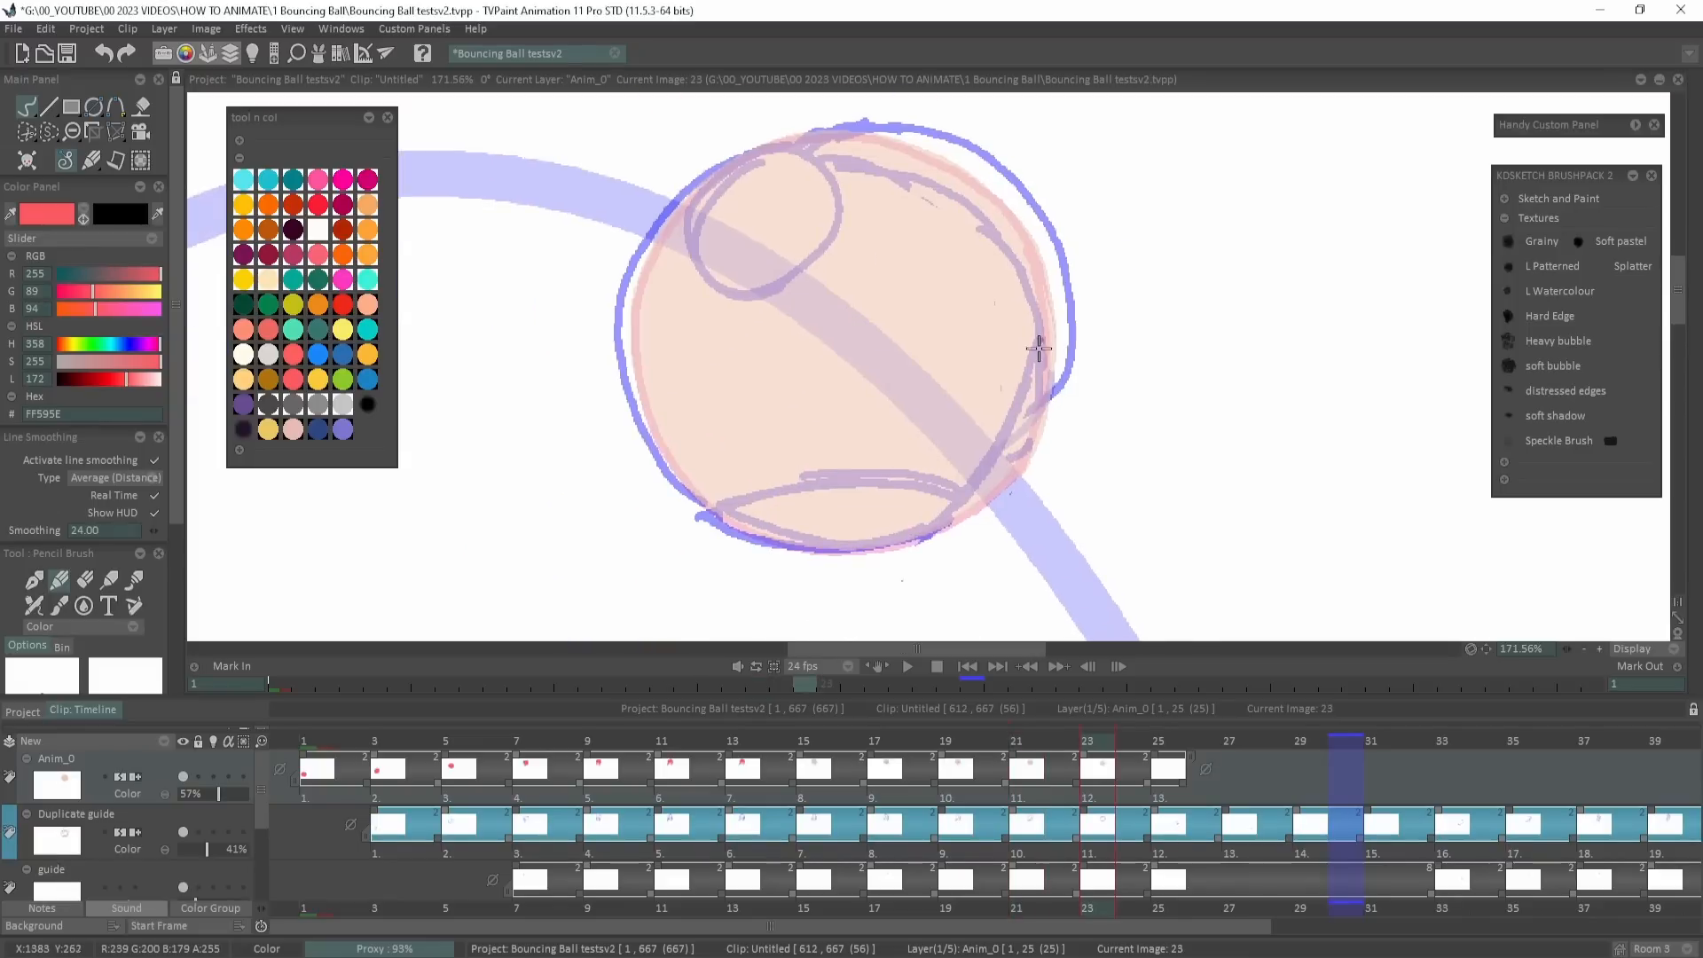
mouse_move(1034, 350)
left_mouse_down()
mouse_move(715, 530)
mouse_move(814, 488)
left_mouse_up()
mouse_move(1026, 414)
left_mouse_down()
mouse_move(1072, 300)
mouse_move(688, 182)
mouse_move(706, 507)
left_mouse_up()
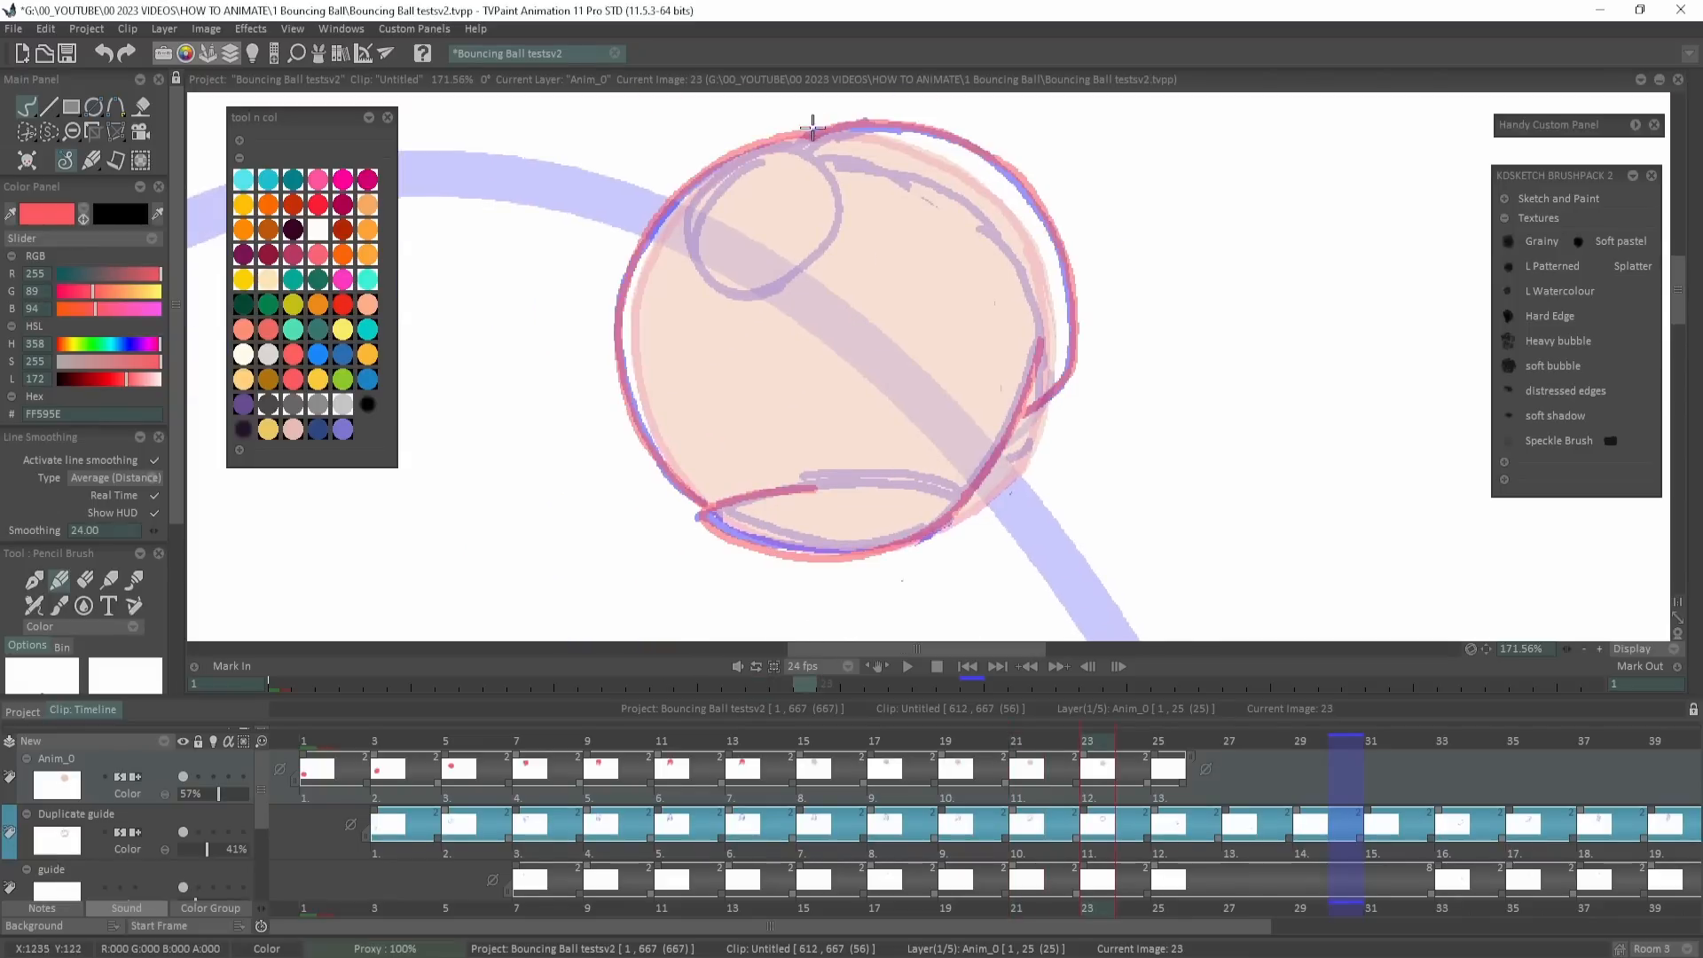
left_click_drag(813, 134, 973, 149)
Trace the outer hair shape in red around the head on frame 25.
key("Right")
key("Right")
left_click_drag(1051, 476, 790, 557)
mouse_move(821, 145)
left_mouse_down()
mouse_move(669, 418)
mouse_move(808, 553)
left_mouse_up()
mouse_move(815, 152)
left_mouse_down()
mouse_move(913, 149)
mouse_move(1052, 471)
left_mouse_up()
Trace the head outline in red on frame 27 and draw a closed ball outline on frame 29.
key("Right")
key("Right")
mouse_move(813, 129)
left_mouse_down()
mouse_move(962, 568)
mouse_move(1031, 279)
left_mouse_up()
key("Right")
key("Right")
mouse_move(880, 572)
left_mouse_down()
mouse_move(893, 186)
mouse_move(886, 570)
left_mouse_up()
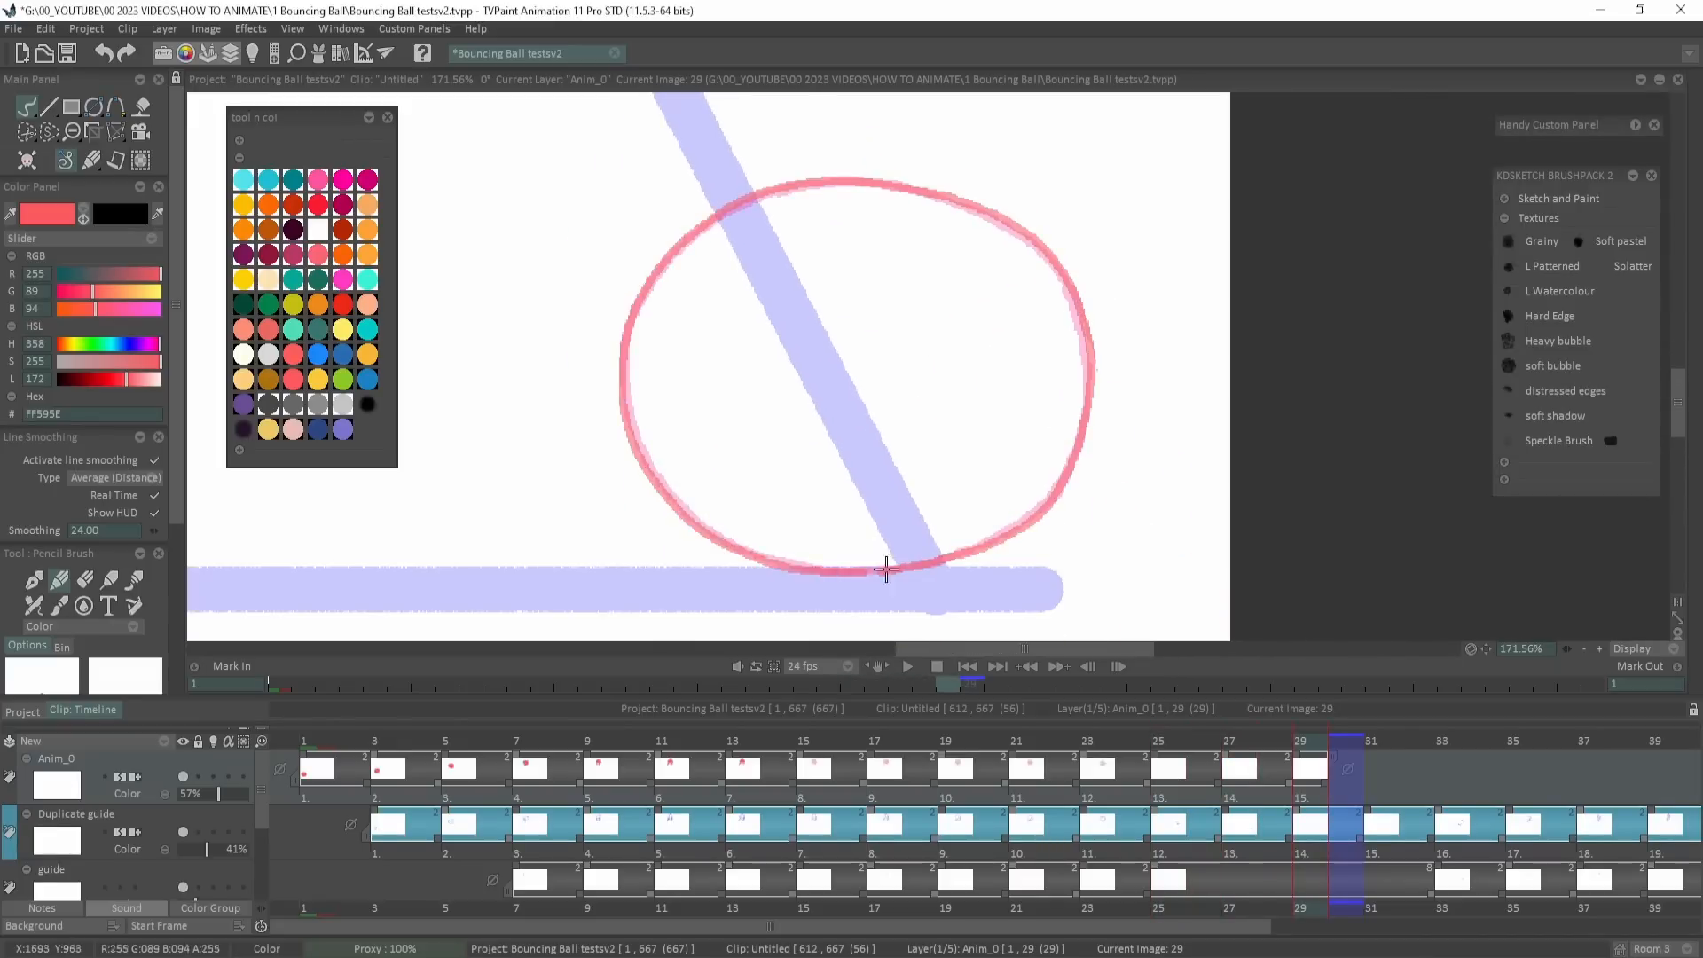
Extend the last Anim_0 drawing to frame 30 and return to frame 15.
key("Right")
key("Right")
left_click_drag(1566, 649, 1539, 662)
left_click(1325, 785)
left_click_drag(1562, 704, 1562, 623)
left_click_drag(600, 740, 813, 740)
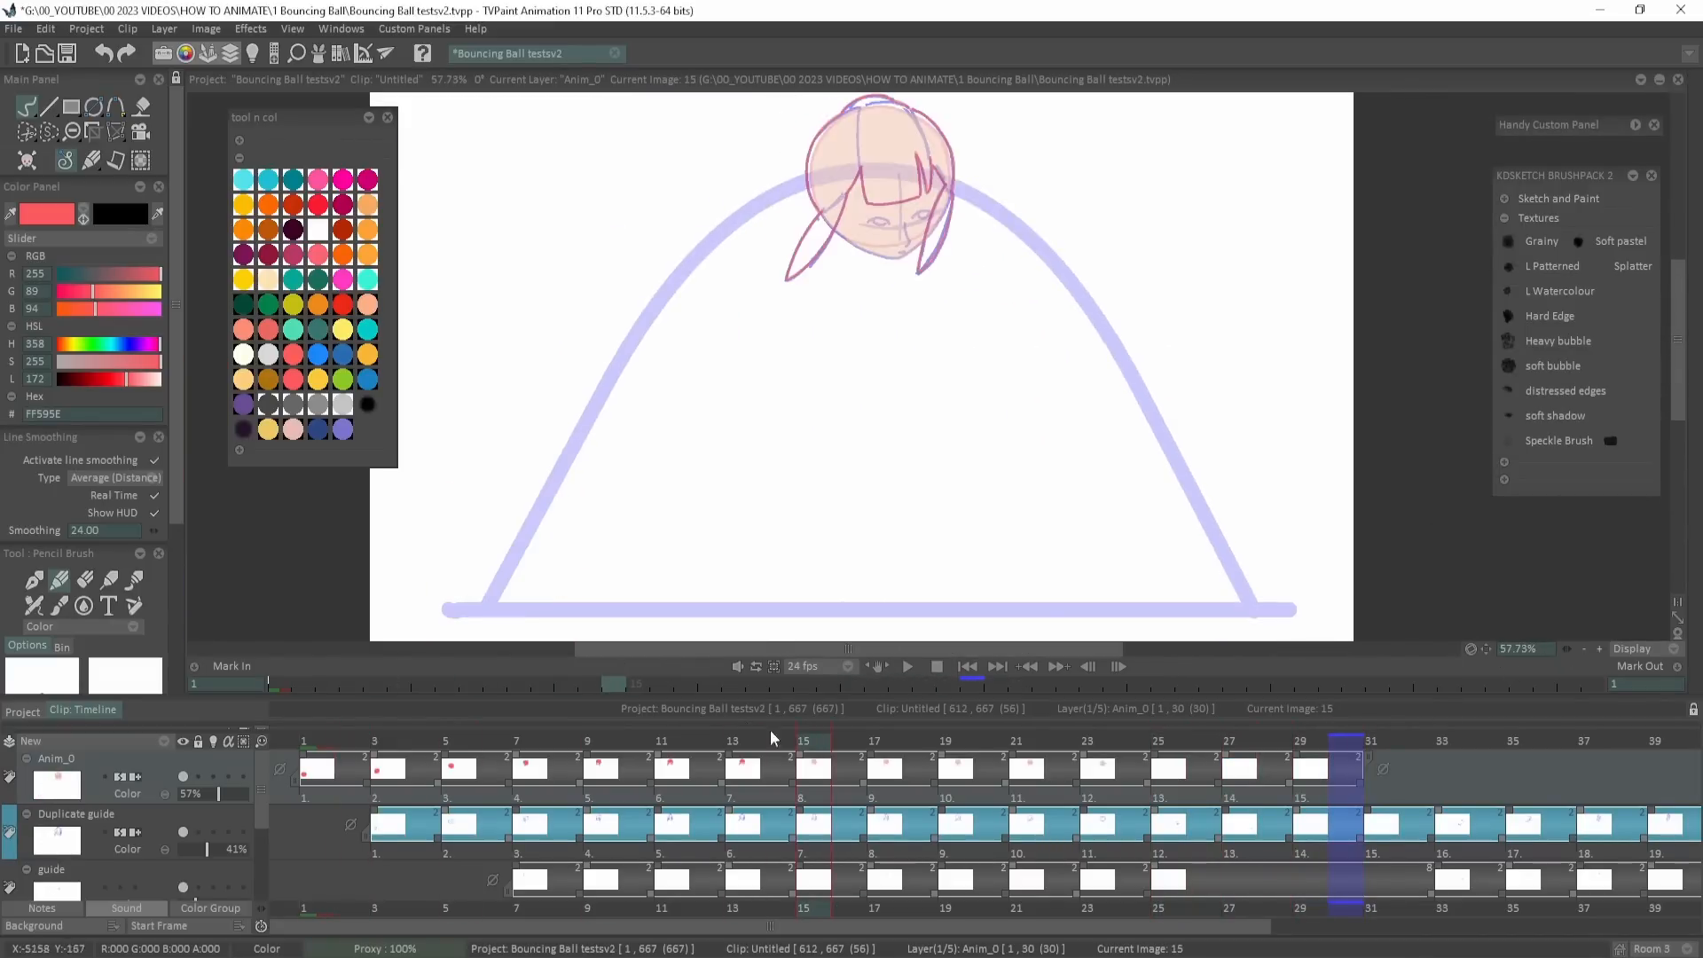
Restore the Anim_0 layer's opacity to 100% and fill the hair, bun and side locks with red on frame 15.
scroll(882, 199, "up", 4)
left_click_drag(218, 793, 249, 792)
left_click(754, 292)
left_click(543, 536)
left_click(714, 164)
key("b")
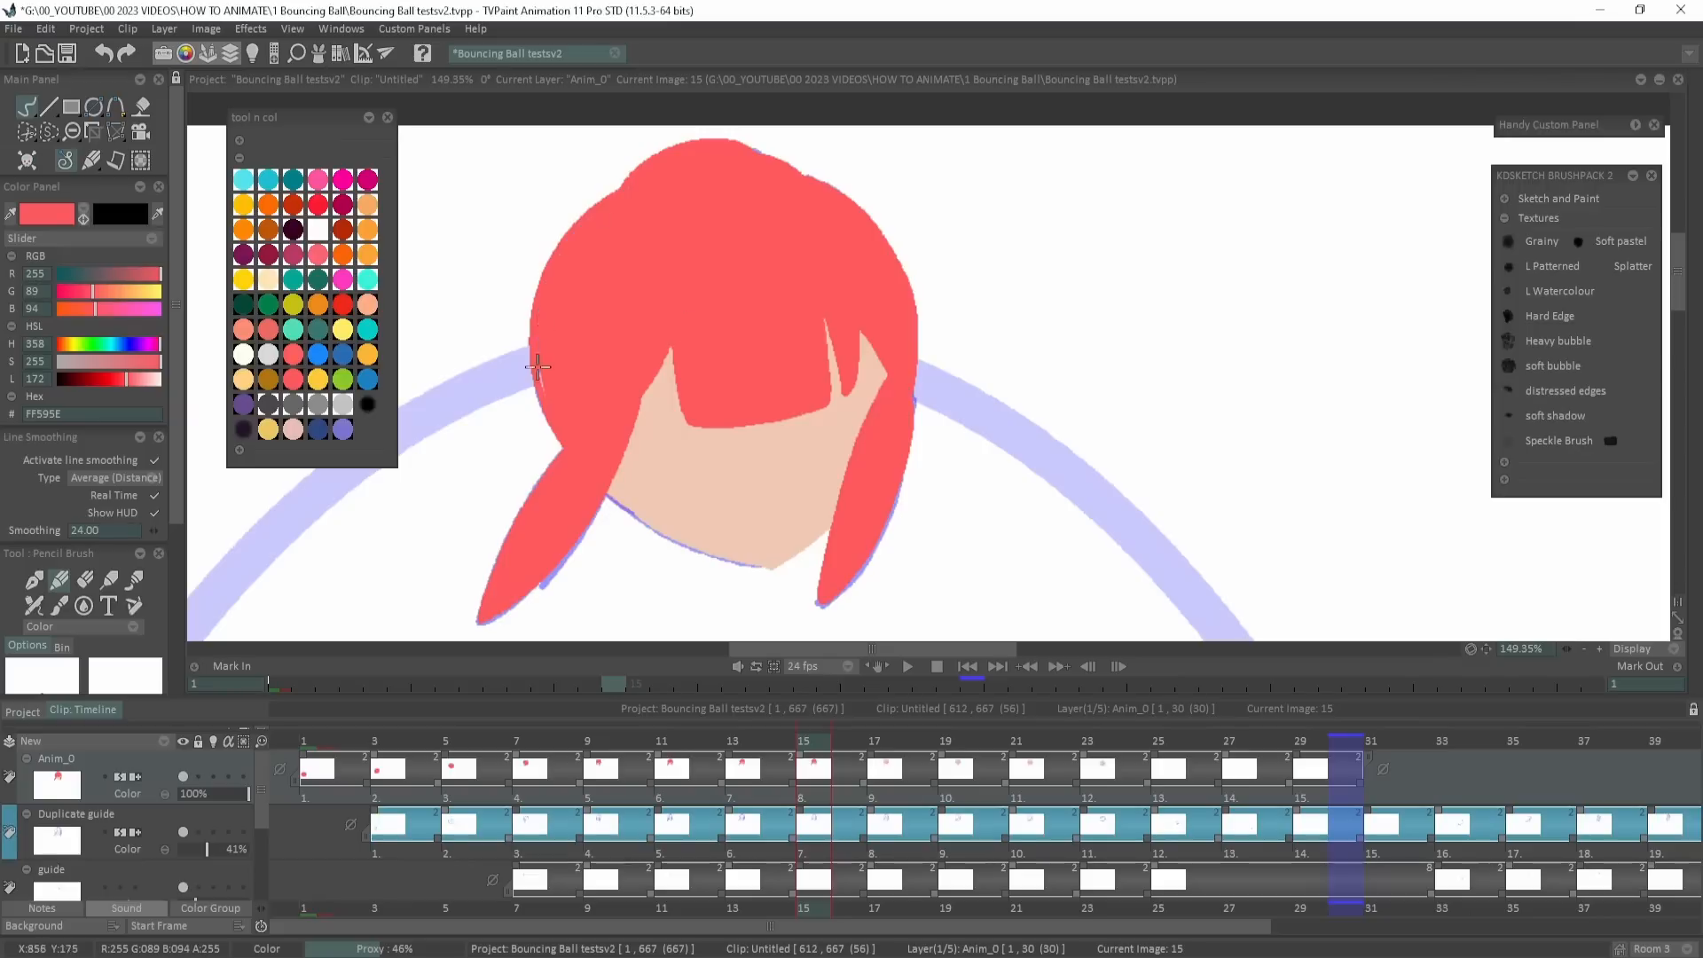
Fill the hair, bun and both side locks with red on frame 17.
key("Right")
left_click_drag(538, 367, 511, 360)
key("f")
left_click(922, 492)
left_click(870, 217)
left_click(587, 554)
key("b")
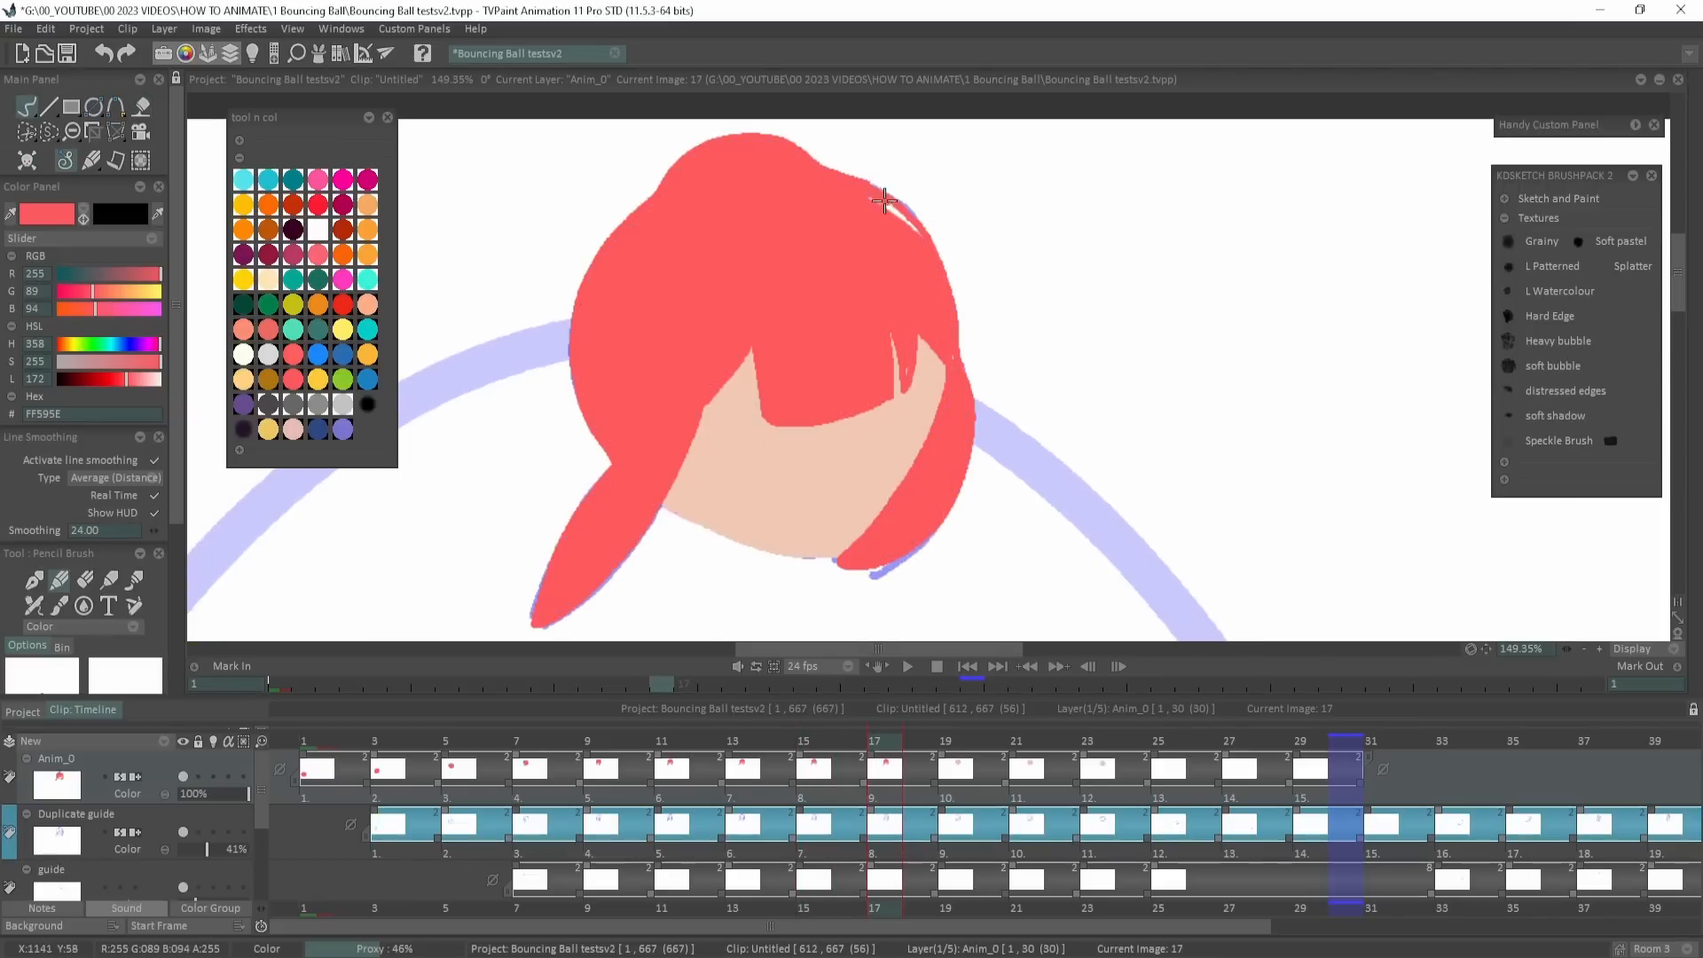
Fill the hair, bun and both side locks with red on frame 19, and paint over the leftover gaps along the edge.
key("Right")
left_click_drag(1239, 456, 1172, 437)
key("f")
left_click(923, 517)
key("b")
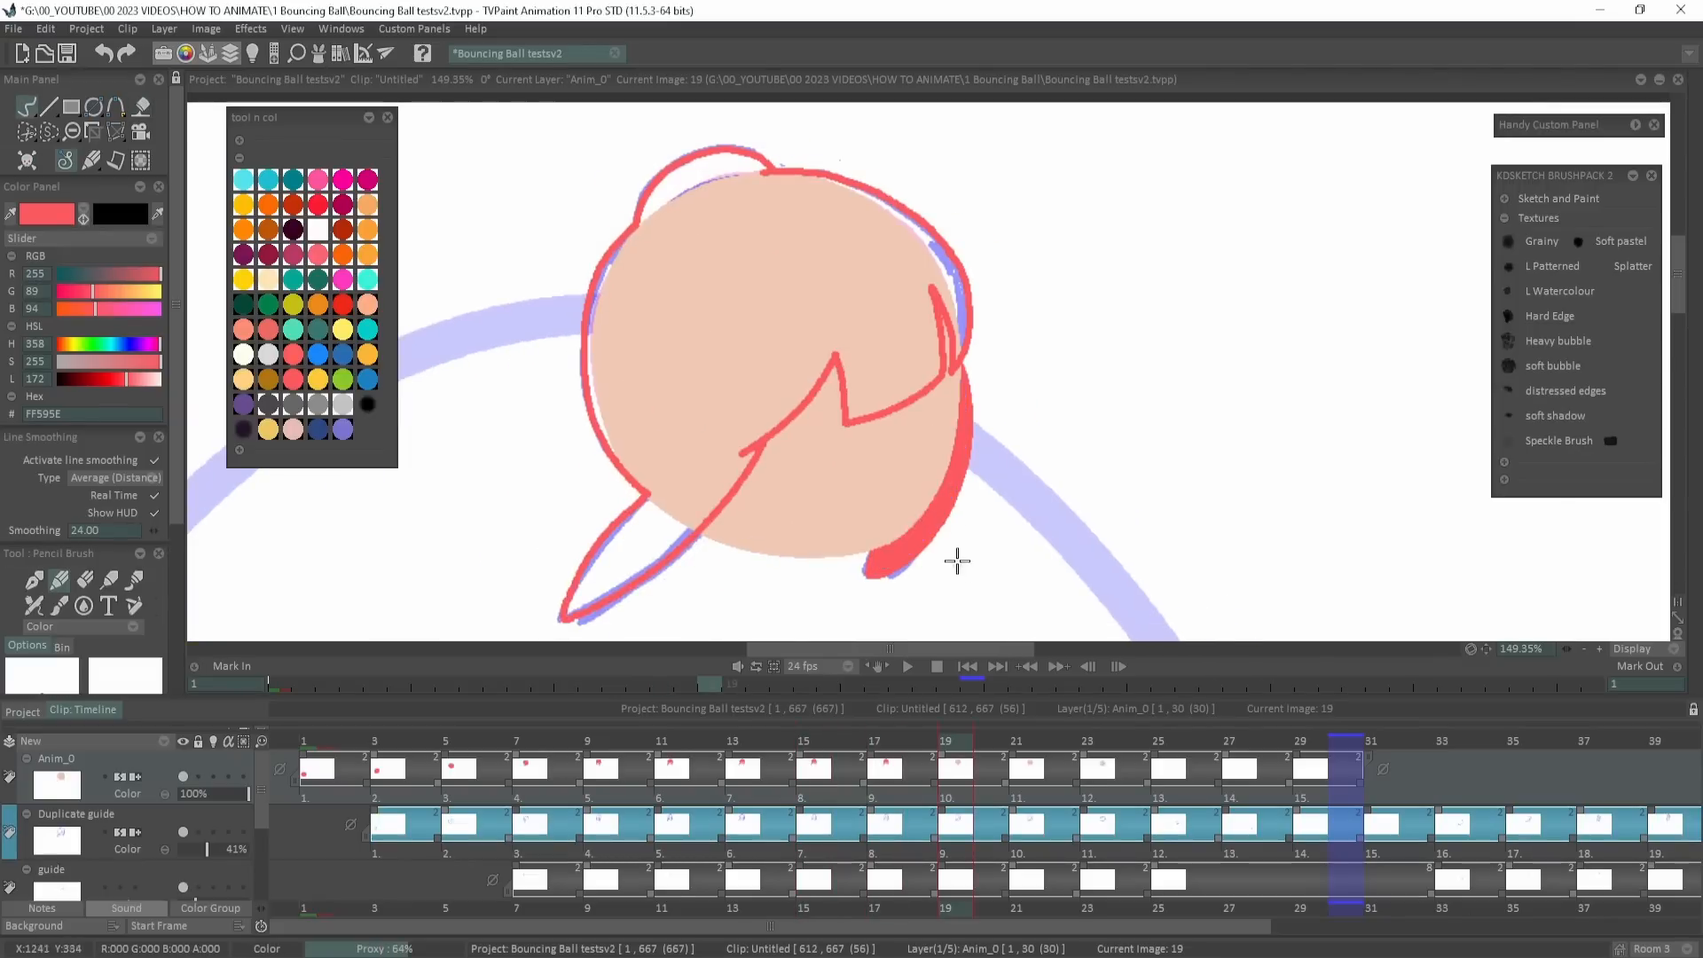
key("f")
left_click(715, 164)
left_click(756, 346)
left_click(621, 567)
left_click(958, 297)
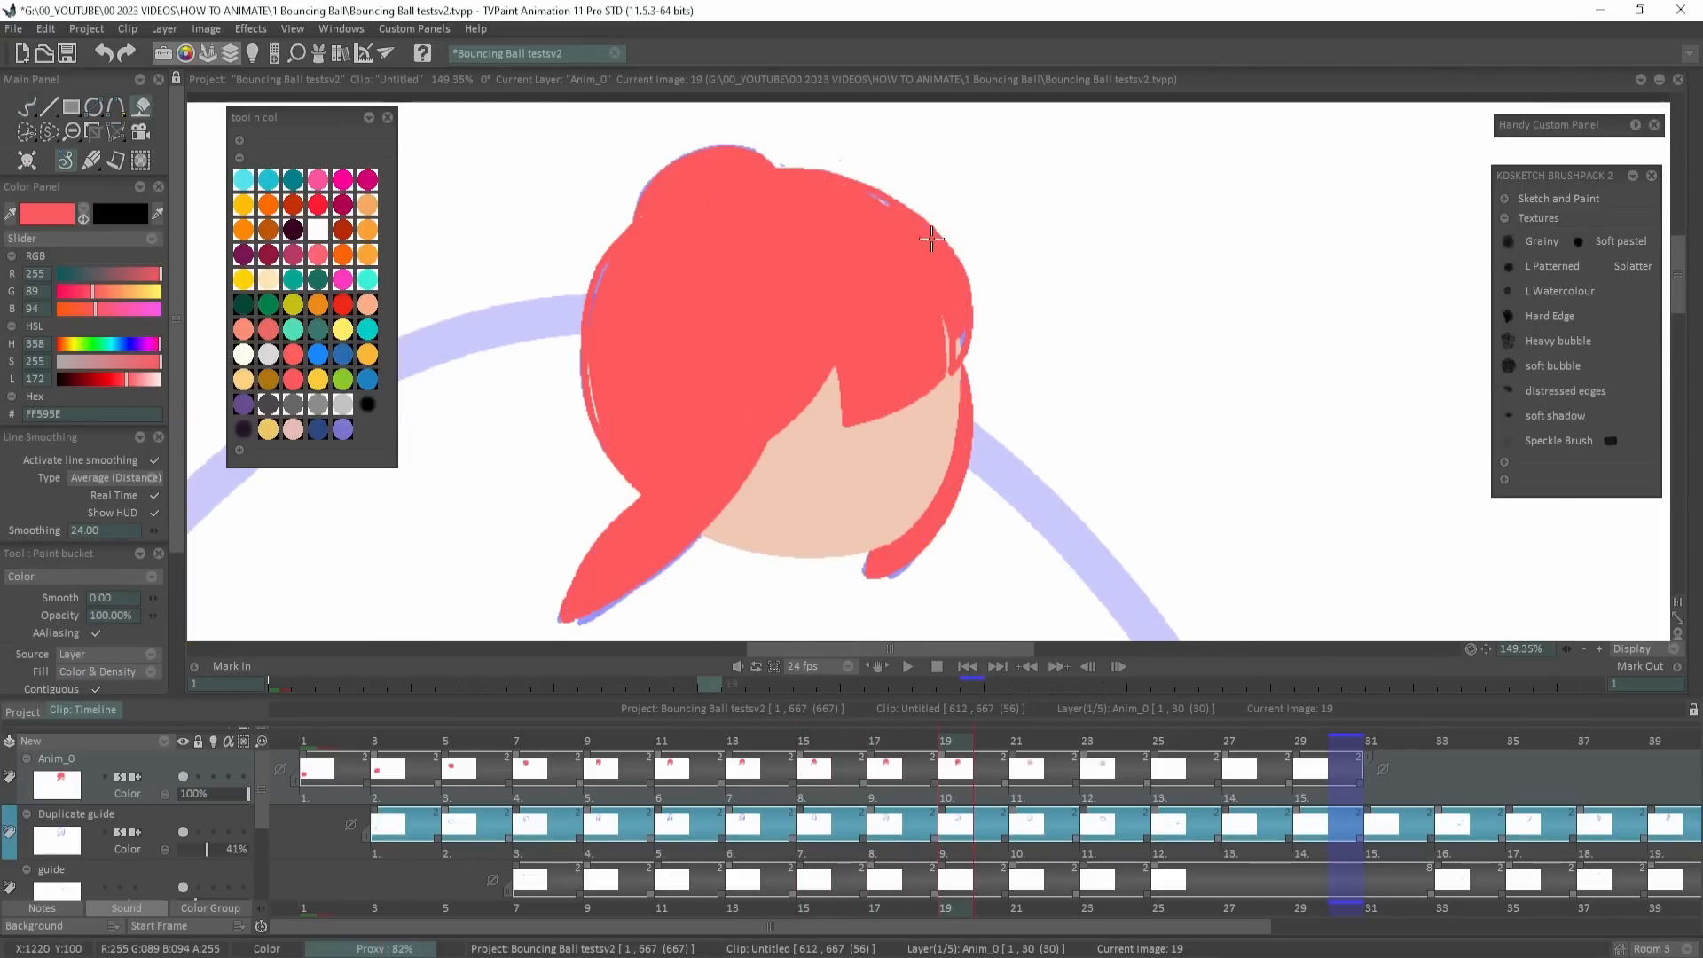
key("b")
left_click_drag(587, 359, 597, 423)
Fill the hair, bun, near side lock and far lock tip with red on frame 21.
left_click_drag(1066, 417, 1034, 395)
key("Right")
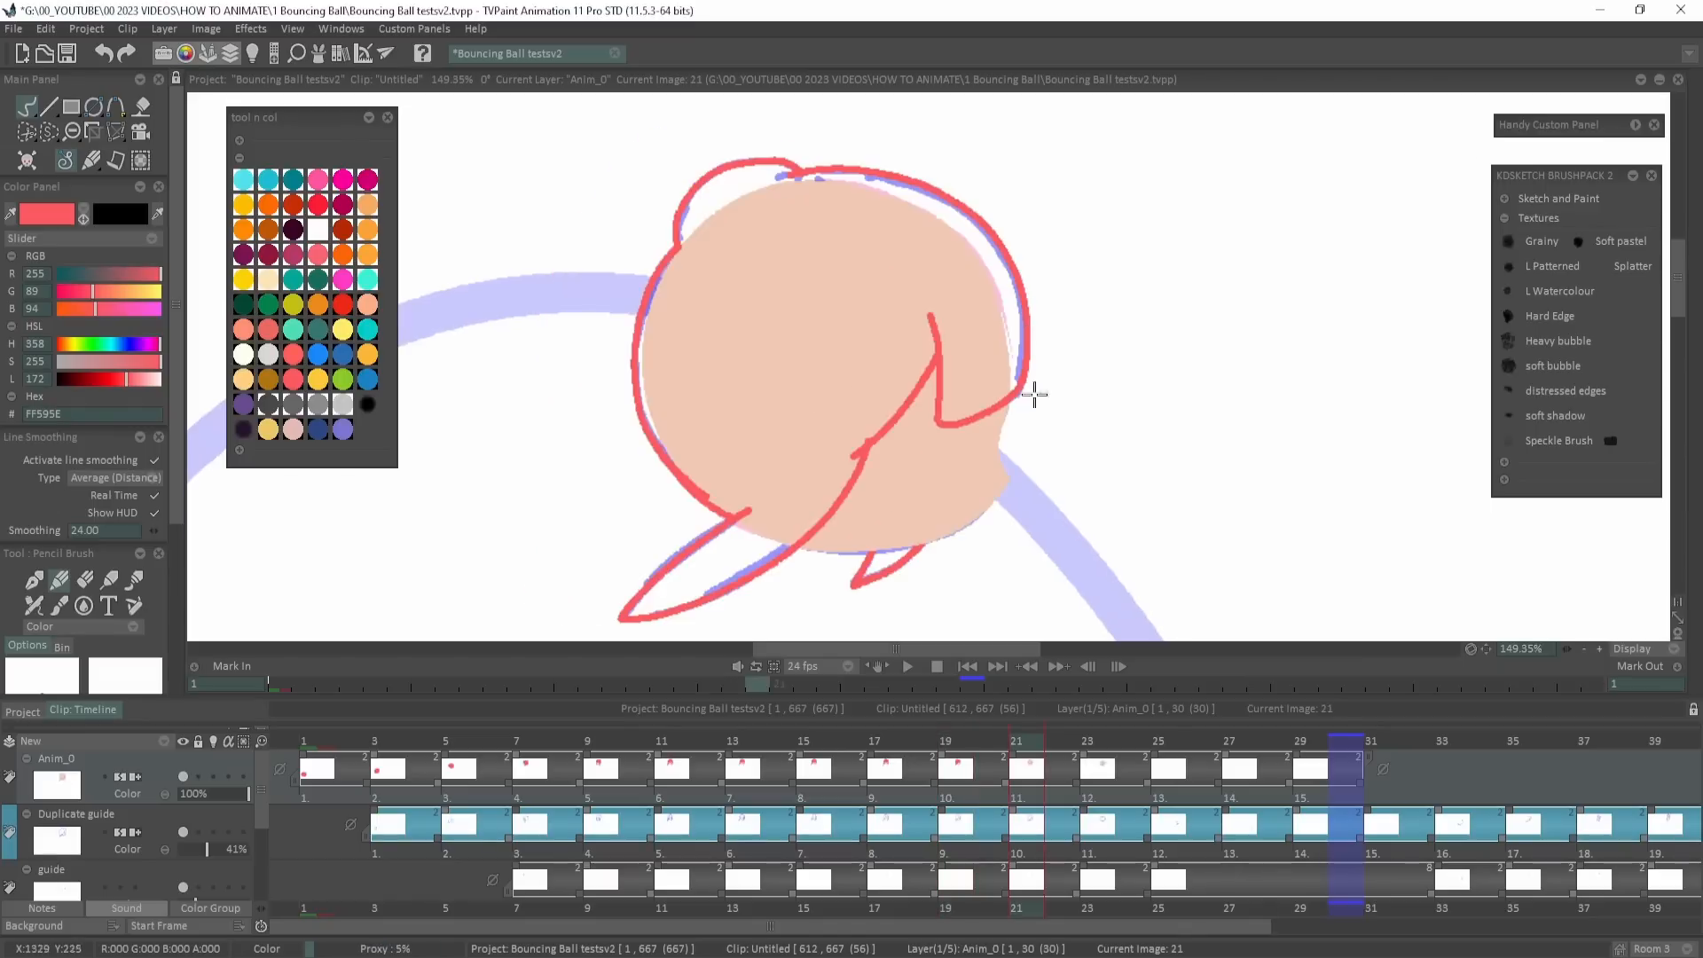
key("f")
left_click(824, 337)
left_click(700, 572)
key("b")
key("f")
left_click(885, 566)
key("b")
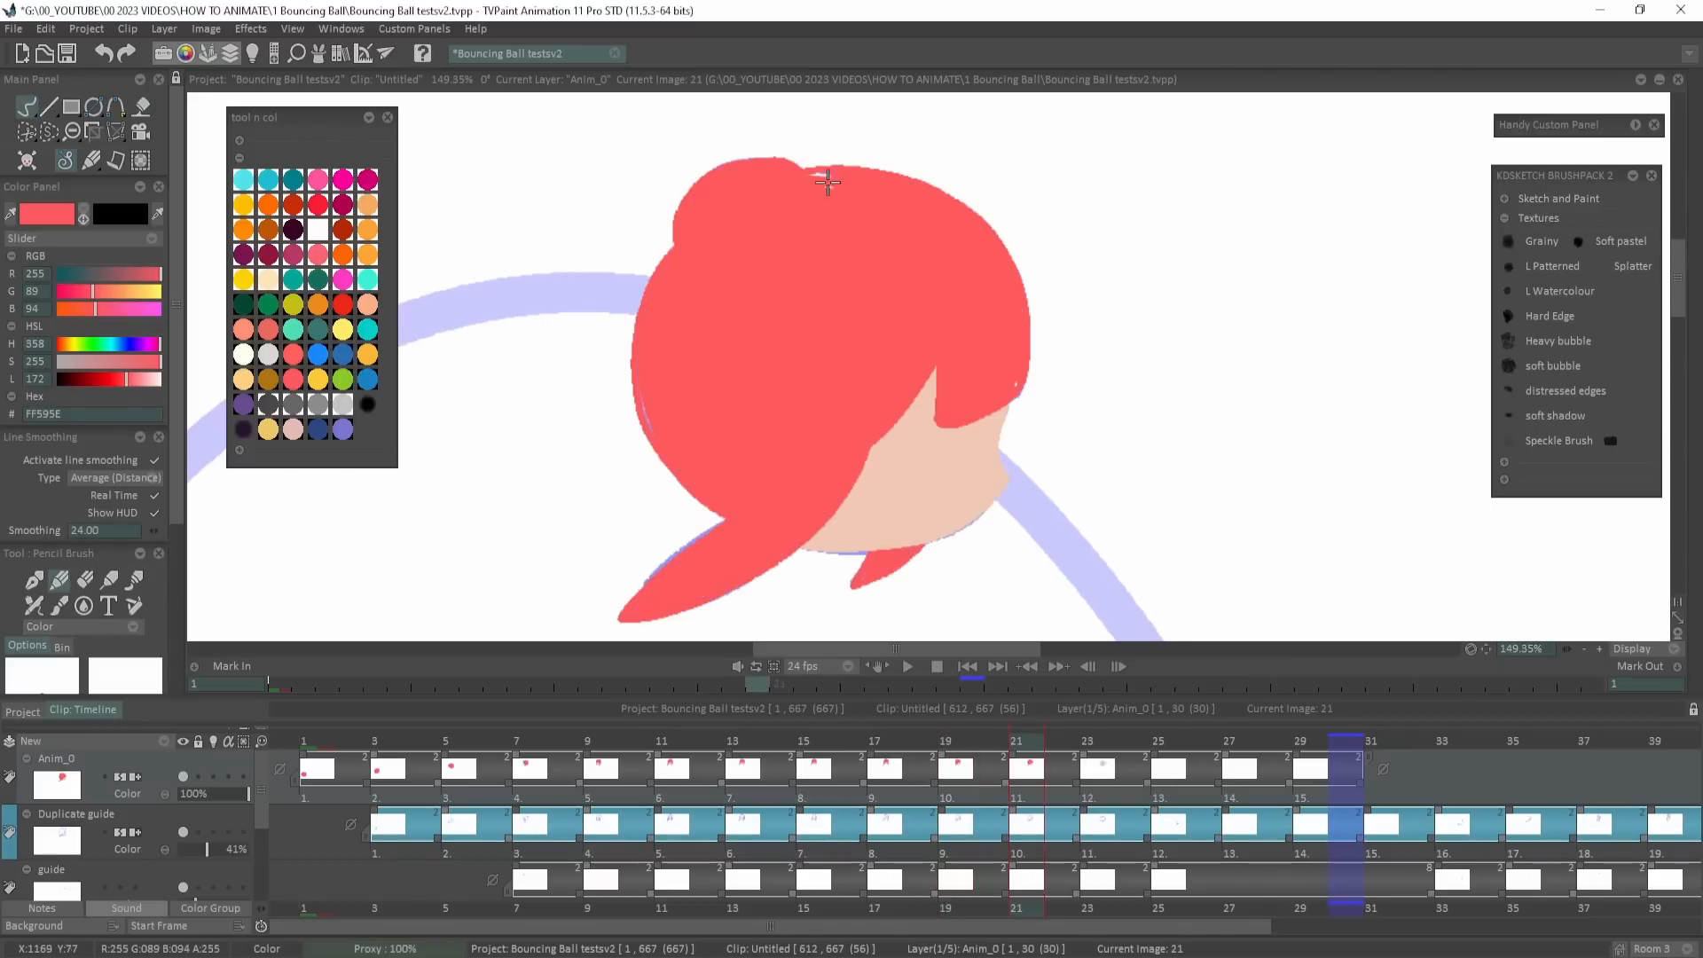
mouse_move(1266, 450)
left_mouse_down()
mouse_move(1232, 460)
mouse_move(1119, 370)
left_mouse_up()
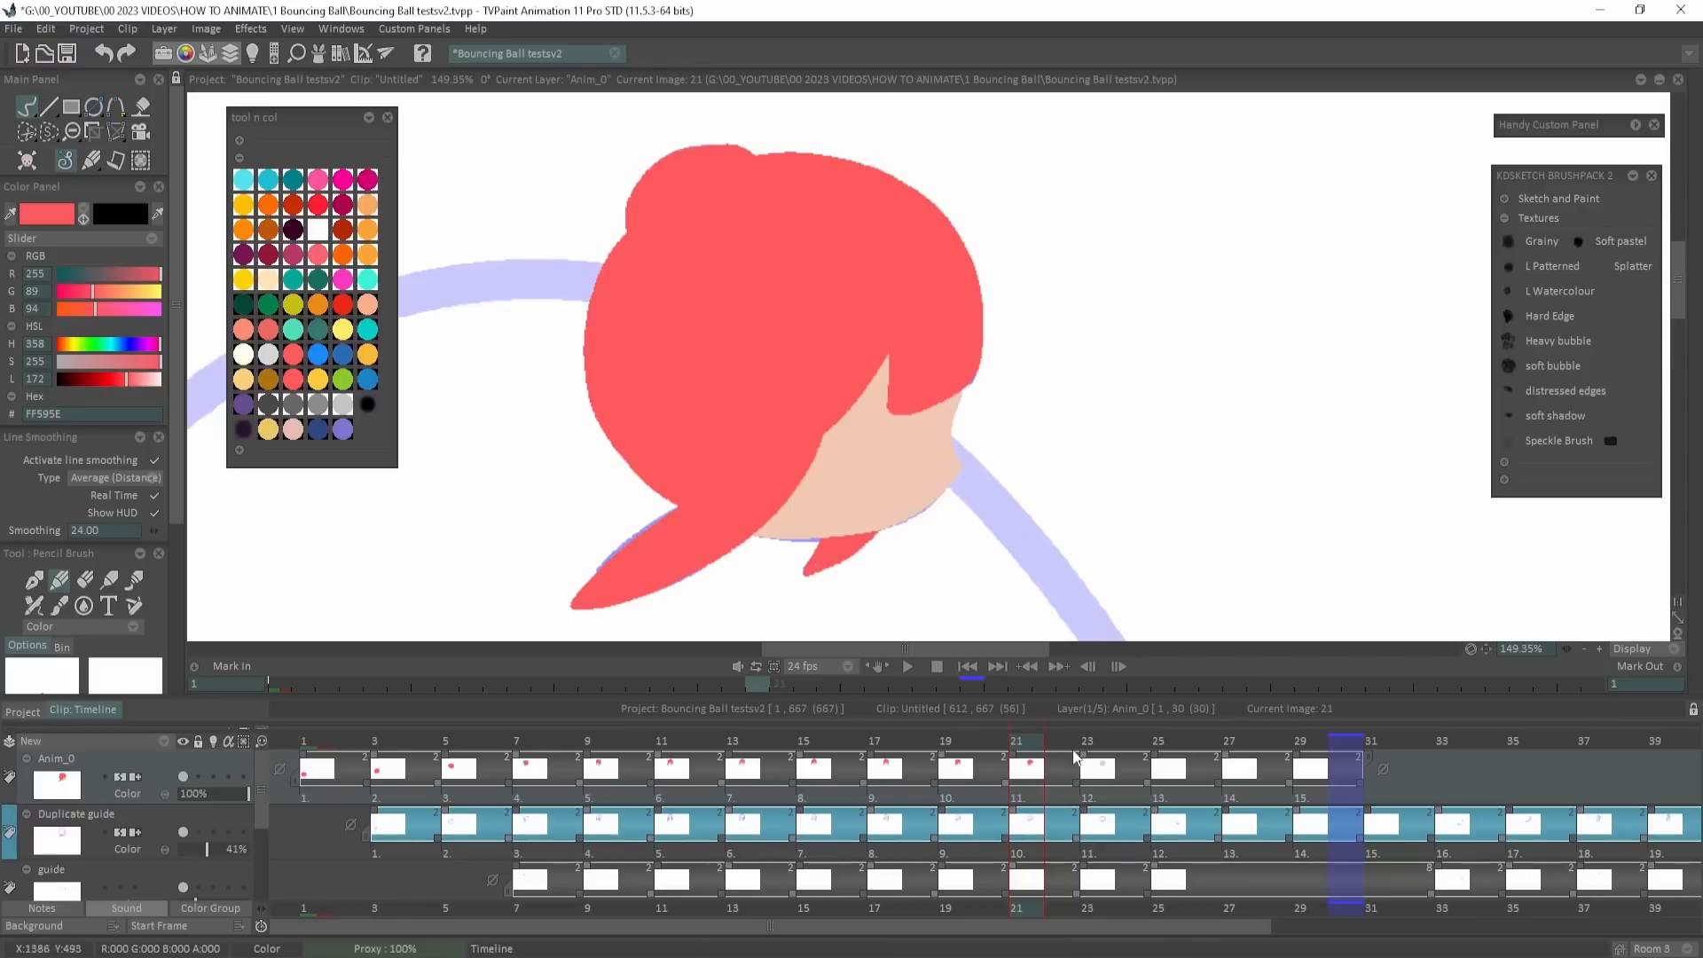
Fill the hair with red on frame 23 and cover the remaining slivers along the outline.
key("Right")
key("f")
left_click(959, 438)
left_click(142, 577)
left_click(1051, 391)
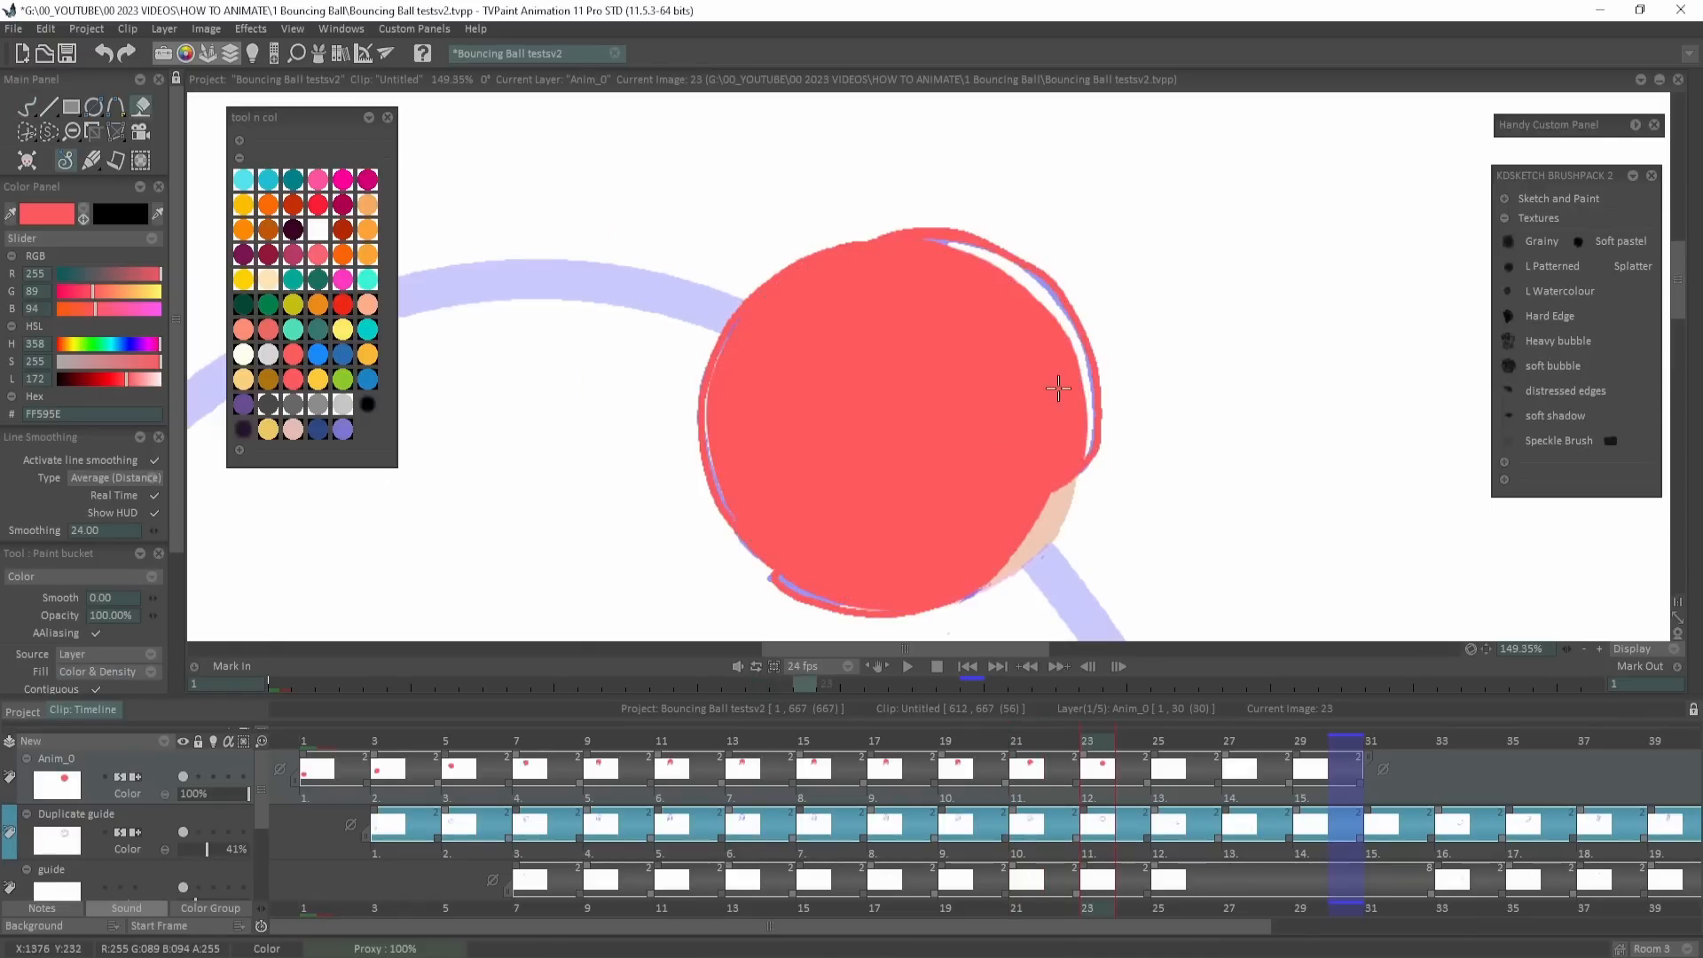
left_click(1072, 337)
key("b")
mouse_move(721, 323)
left_mouse_down()
mouse_move(718, 473)
mouse_move(789, 587)
mouse_move(775, 577)
mouse_move(814, 597)
mouse_move(931, 570)
left_mouse_up()
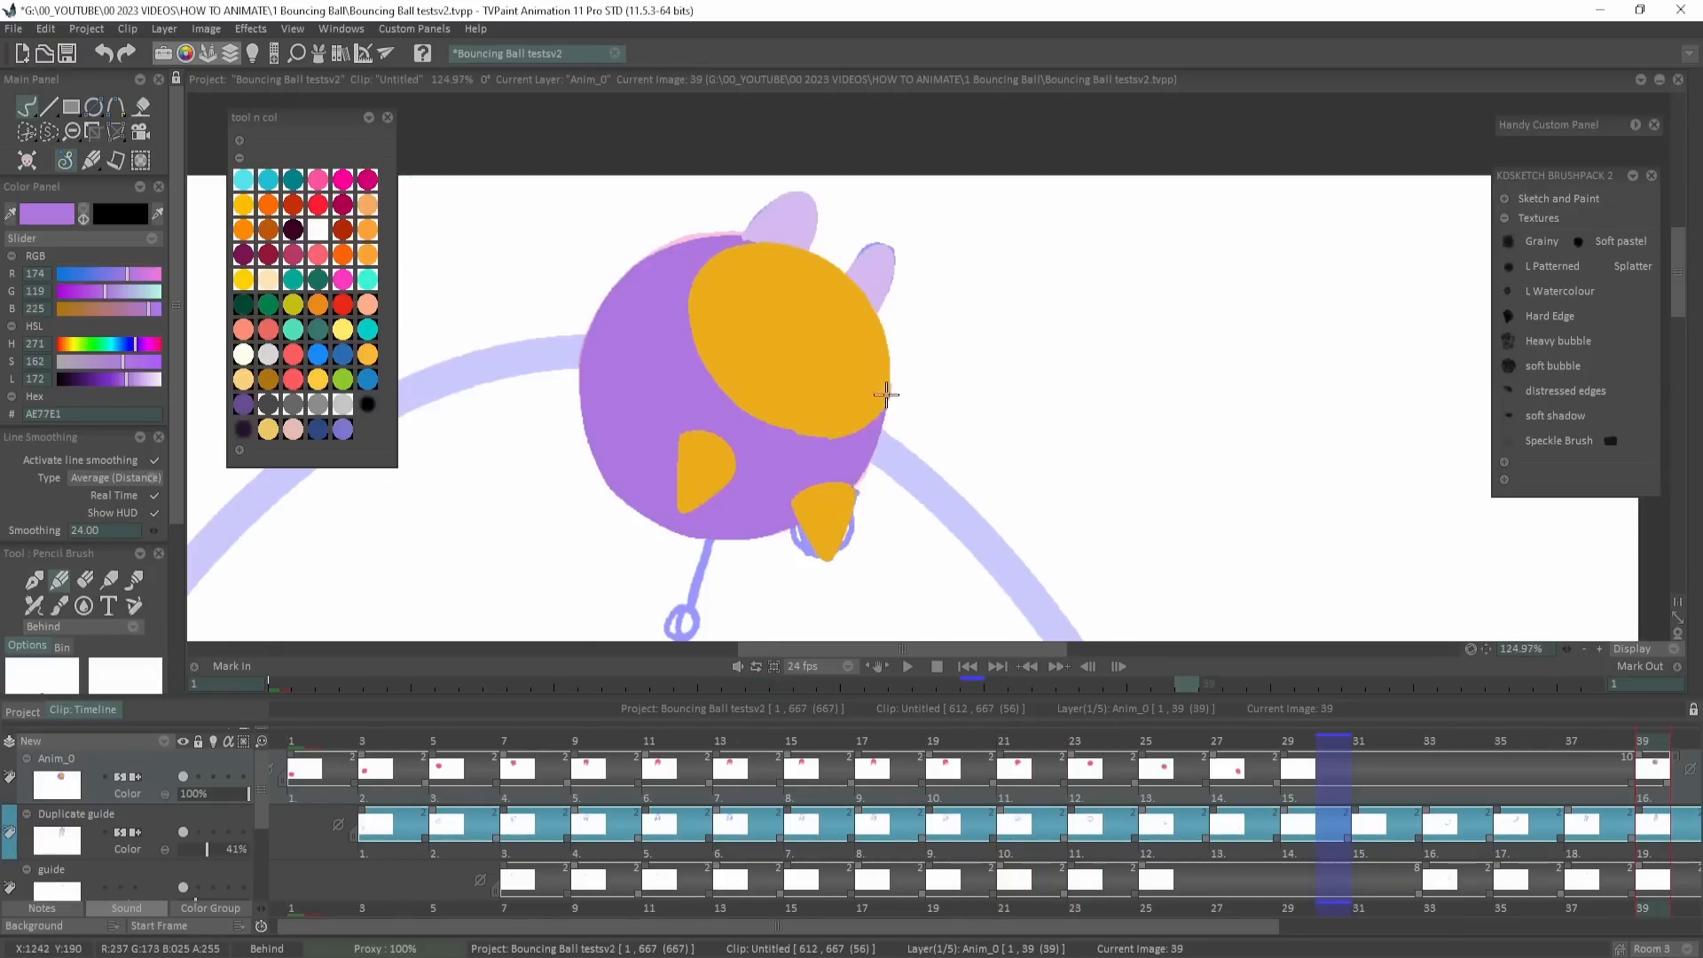
Fill the creature's two paws with purple on frame 39 and sample the orange of its face patch.
key("f")
left_click(871, 269)
left_click(798, 198)
key("b")
left_click(749, 251, "ctrl")
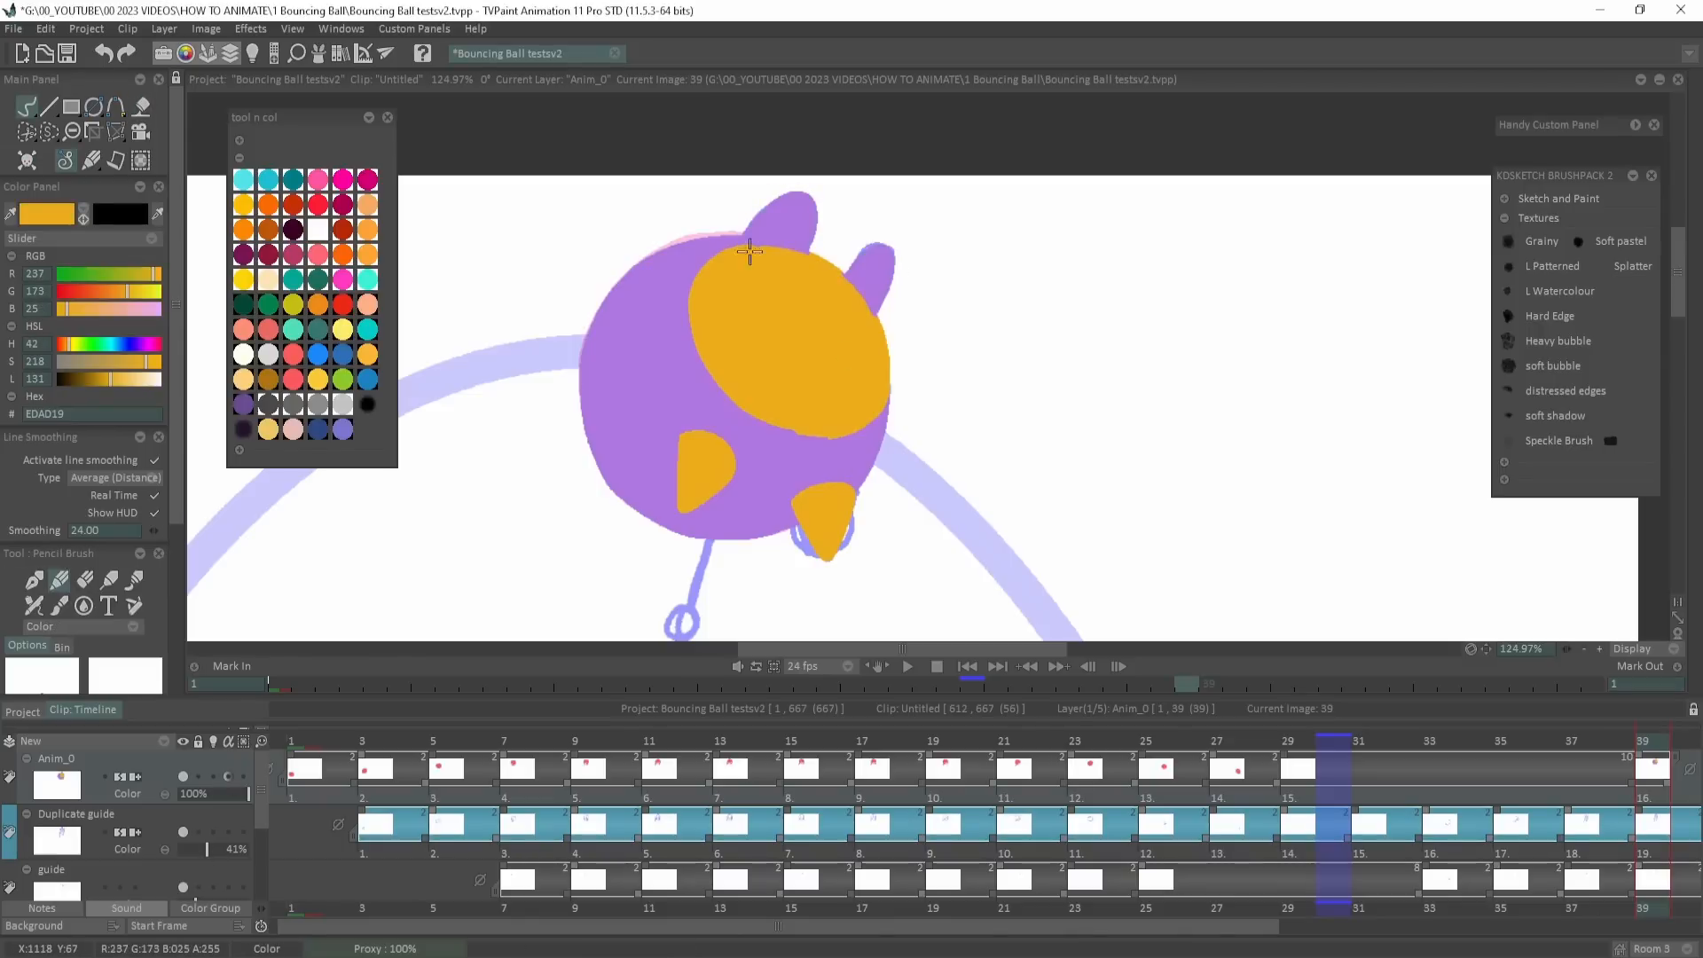
Paint the white fangs inside the dark mouth on frame 39.
left_click_drag(861, 291, 860, 304)
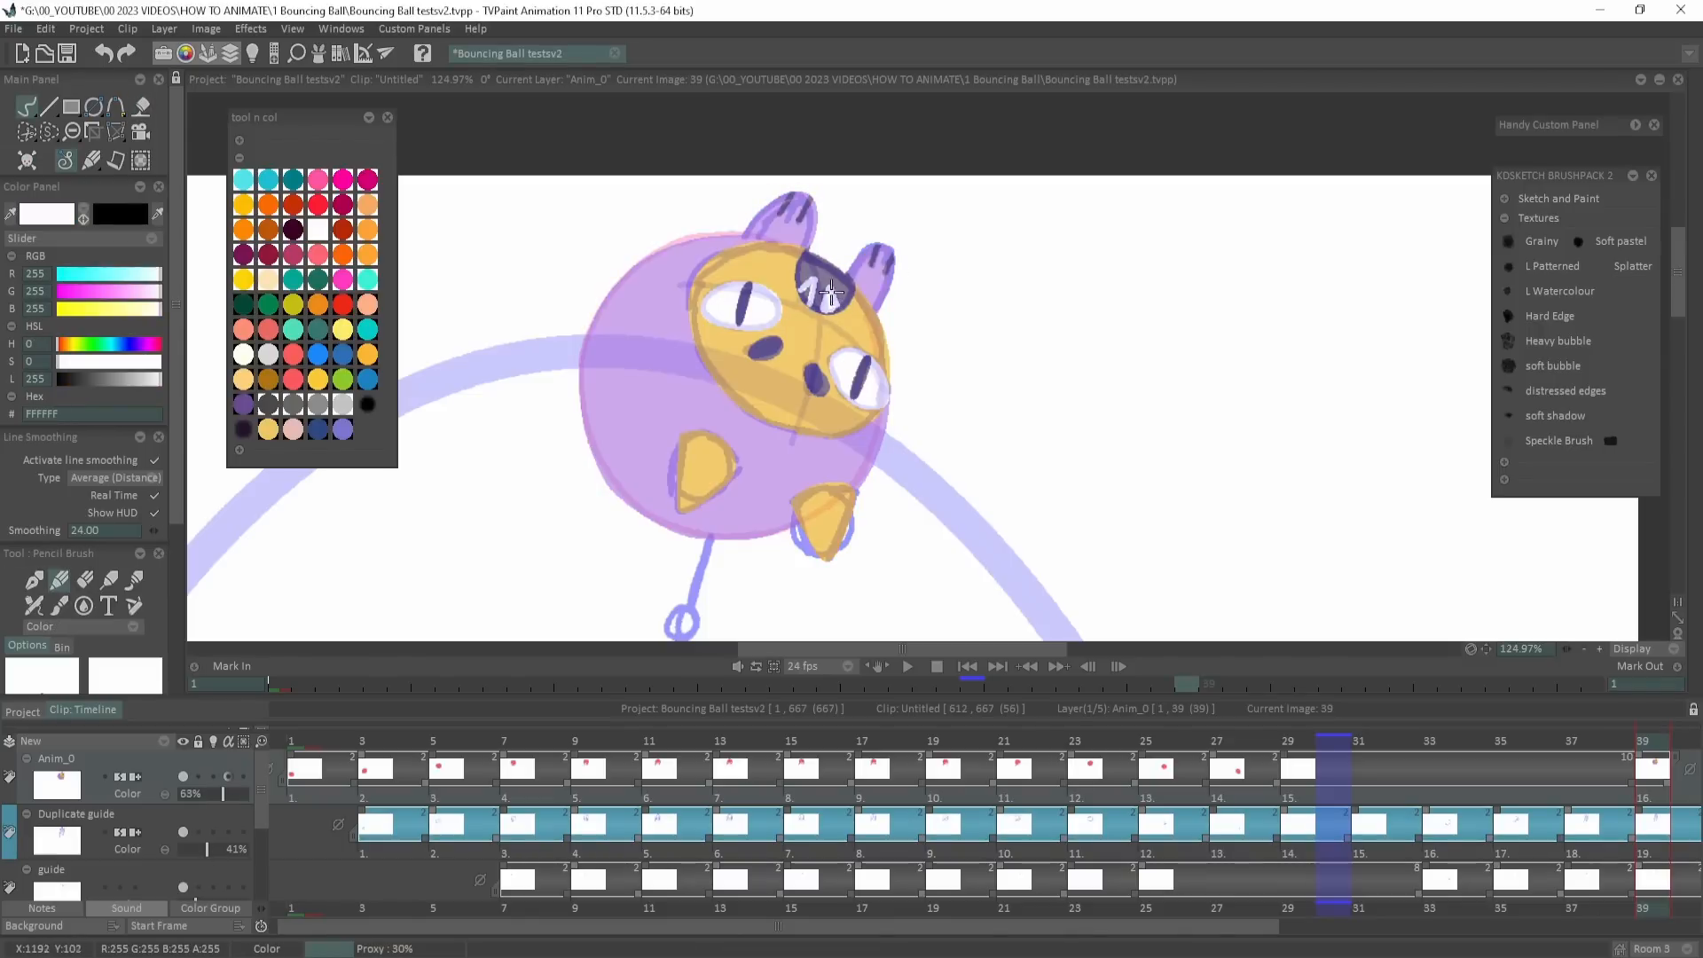
left_click_drag(831, 292, 812, 301)
scroll(1167, 453, "up", 3)
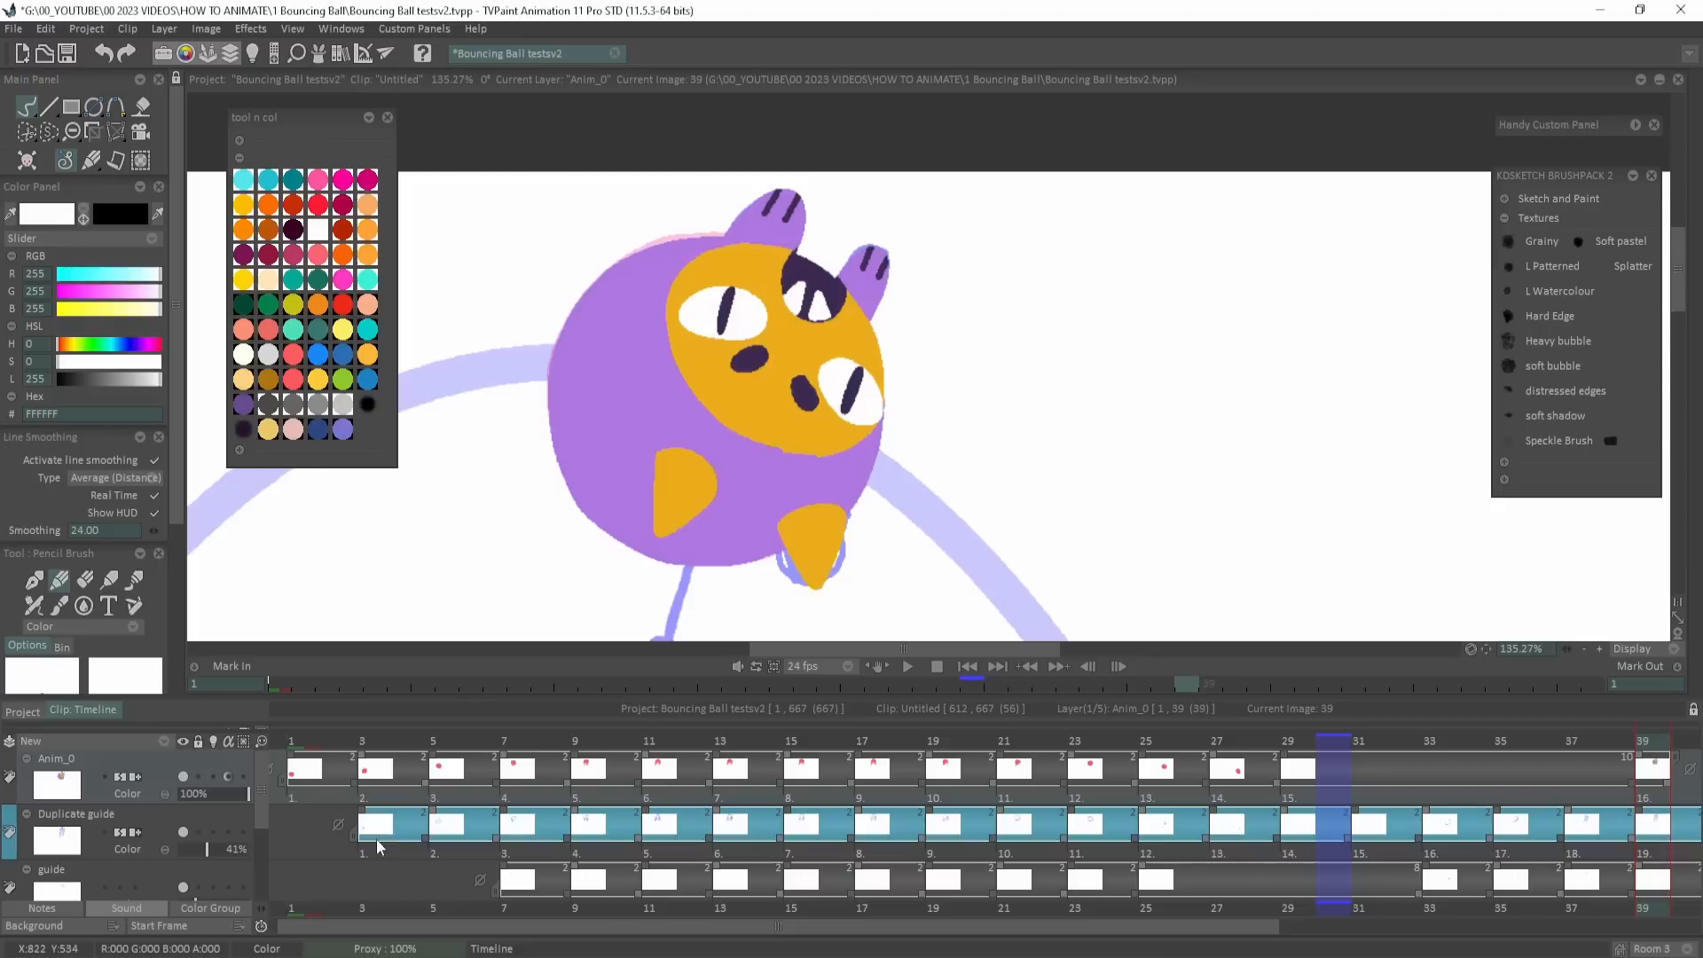
Draw dark purple outlines around the face patch and ears on frame 39, and add the body markings and tail.
left_click_drag(830, 249, 804, 279)
left_click_drag(674, 266, 878, 443)
left_click_drag(731, 468, 709, 511)
left_click_drag(673, 271, 644, 301)
left_click_drag(568, 370, 666, 275)
mouse_move(763, 434)
left_mouse_down()
mouse_move(777, 446)
mouse_move(680, 563)
left_mouse_up()
left_click_drag(1011, 422, 1071, 293)
left_click_drag(752, 435, 730, 516)
Pick the orange colour and outline the creature's face patch on frames 45 and 47.
left_click(367, 354)
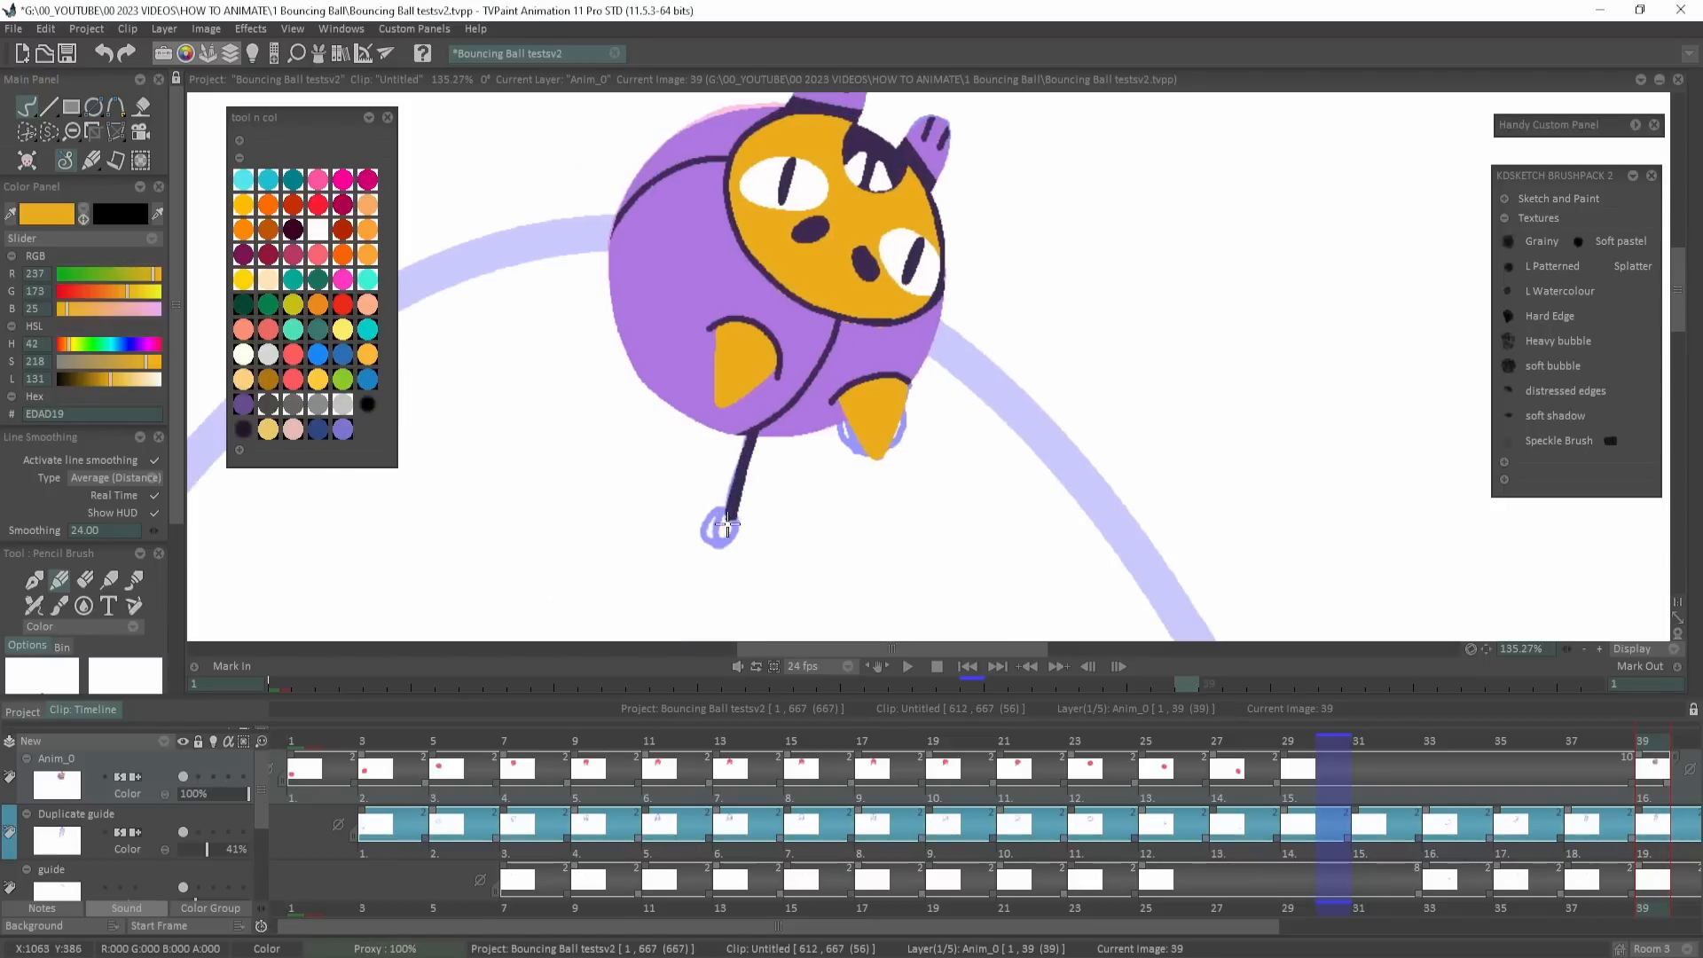
mouse_move(979, 253)
left_mouse_down()
mouse_move(940, 461)
mouse_move(676, 471)
mouse_move(787, 263)
left_mouse_up()
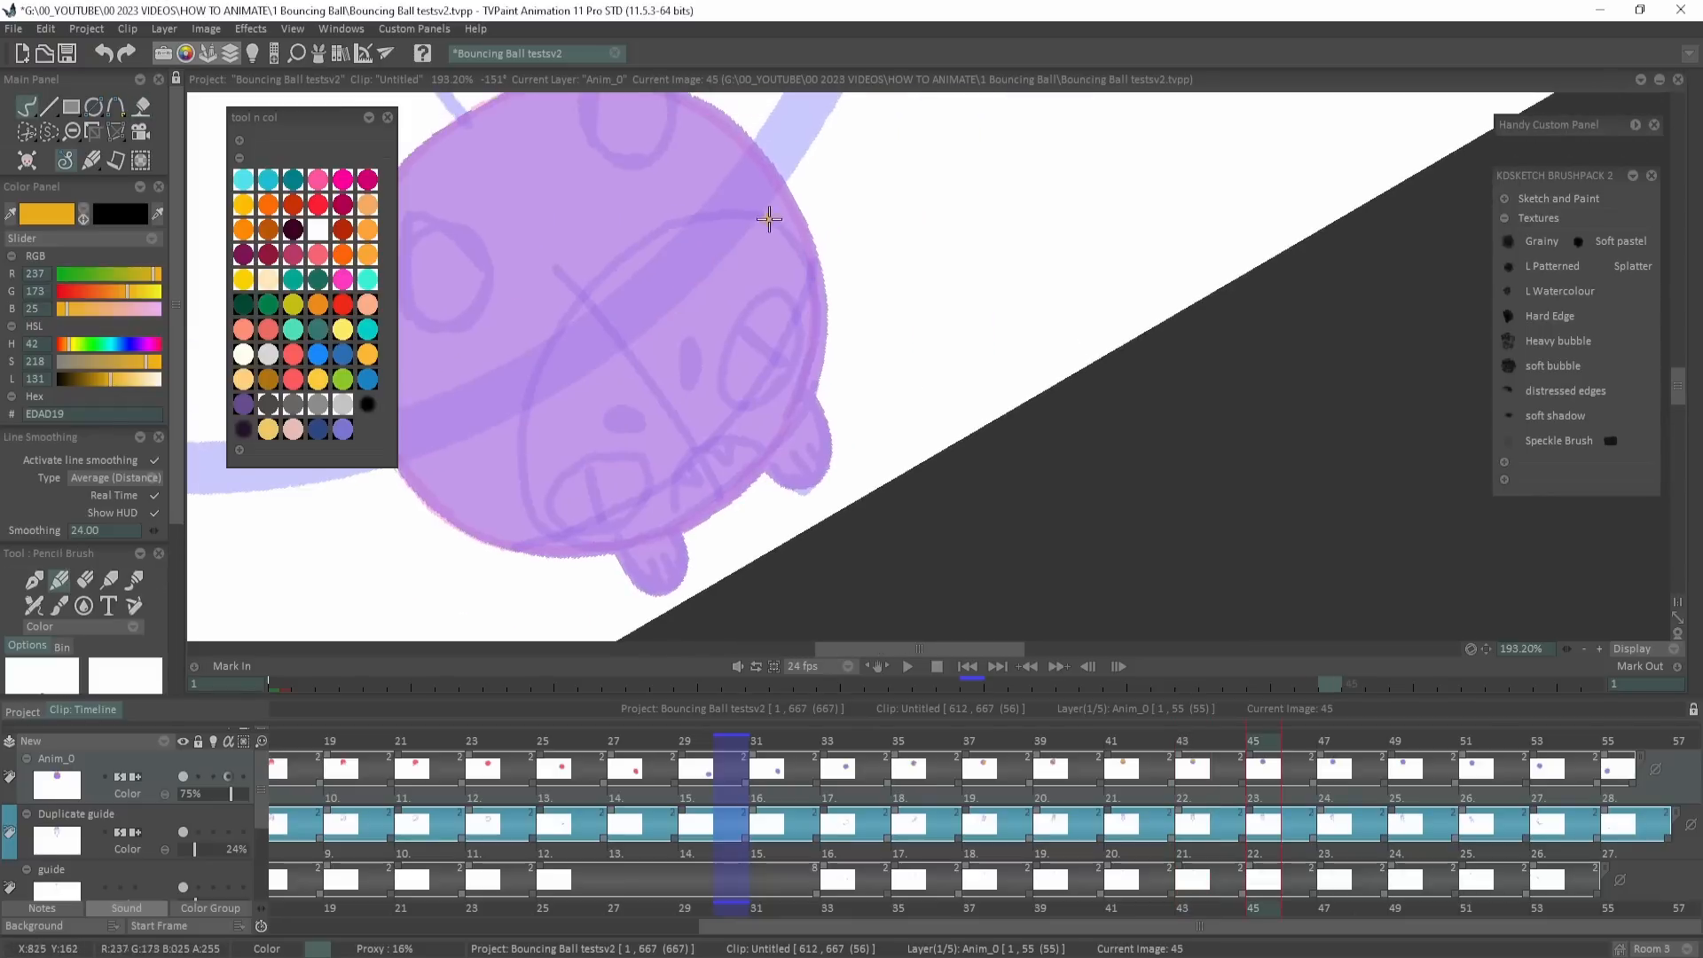
mouse_move(768, 216)
left_mouse_down()
mouse_move(810, 287)
mouse_move(786, 418)
mouse_move(675, 518)
mouse_move(557, 533)
mouse_move(525, 401)
mouse_move(801, 236)
mouse_move(771, 218)
left_mouse_up()
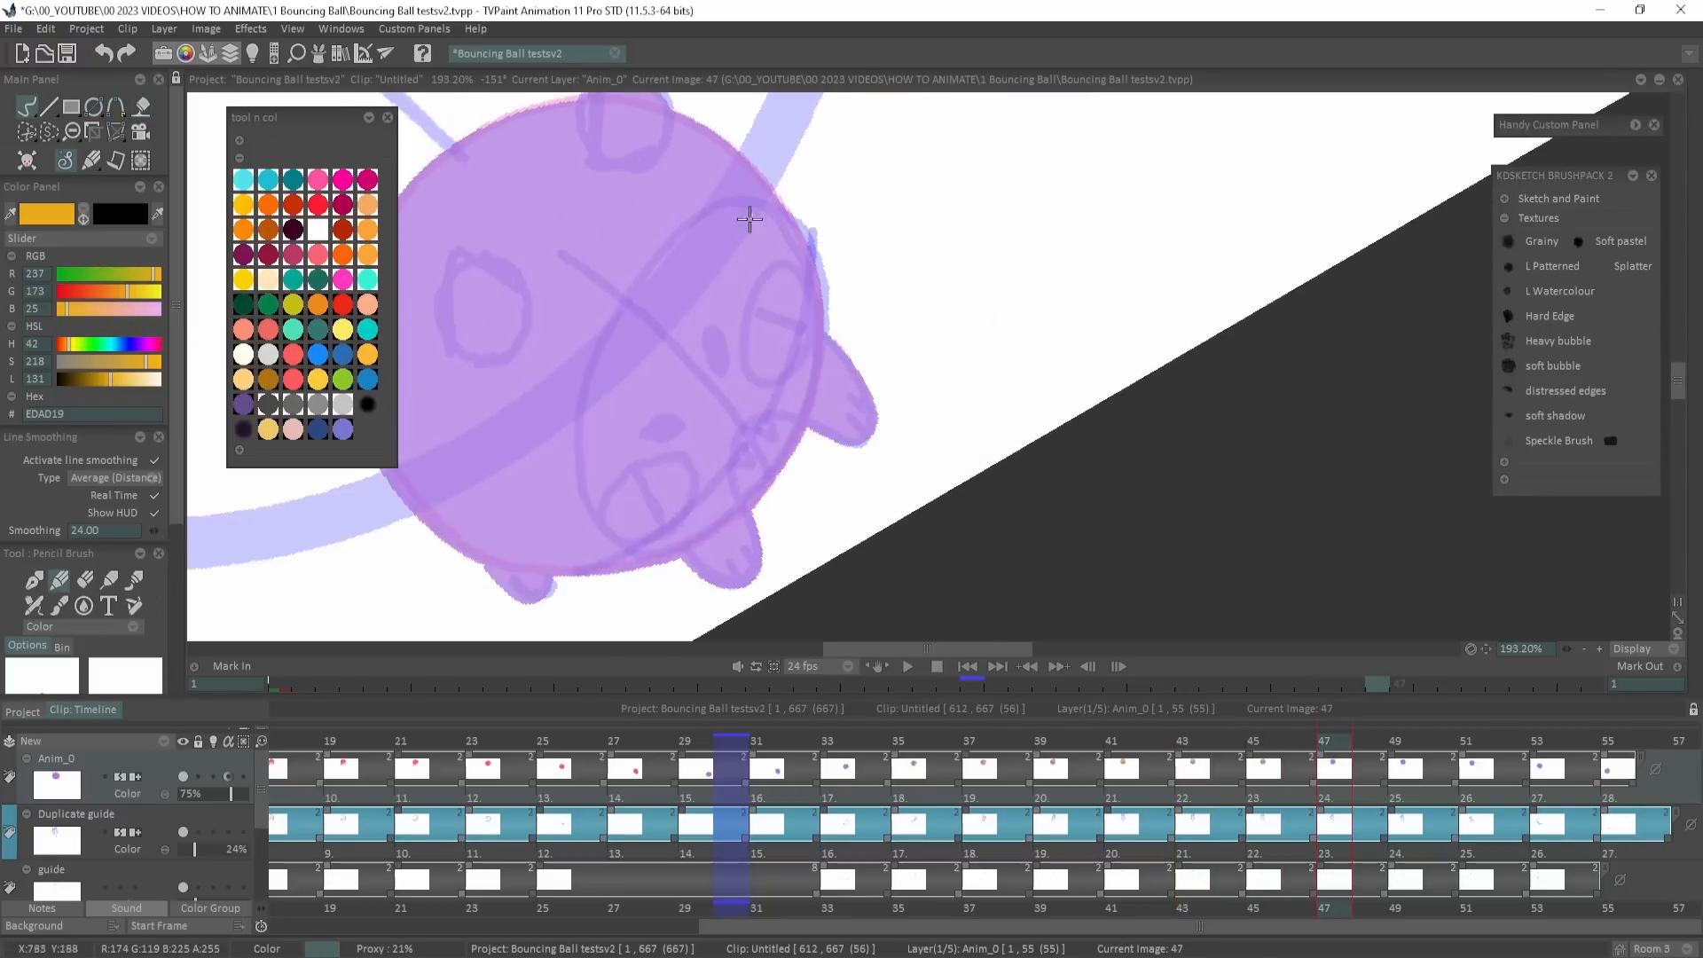
mouse_move(675, 232)
left_mouse_down()
mouse_move(812, 300)
mouse_move(646, 543)
mouse_move(665, 239)
mouse_move(681, 229)
left_mouse_up()
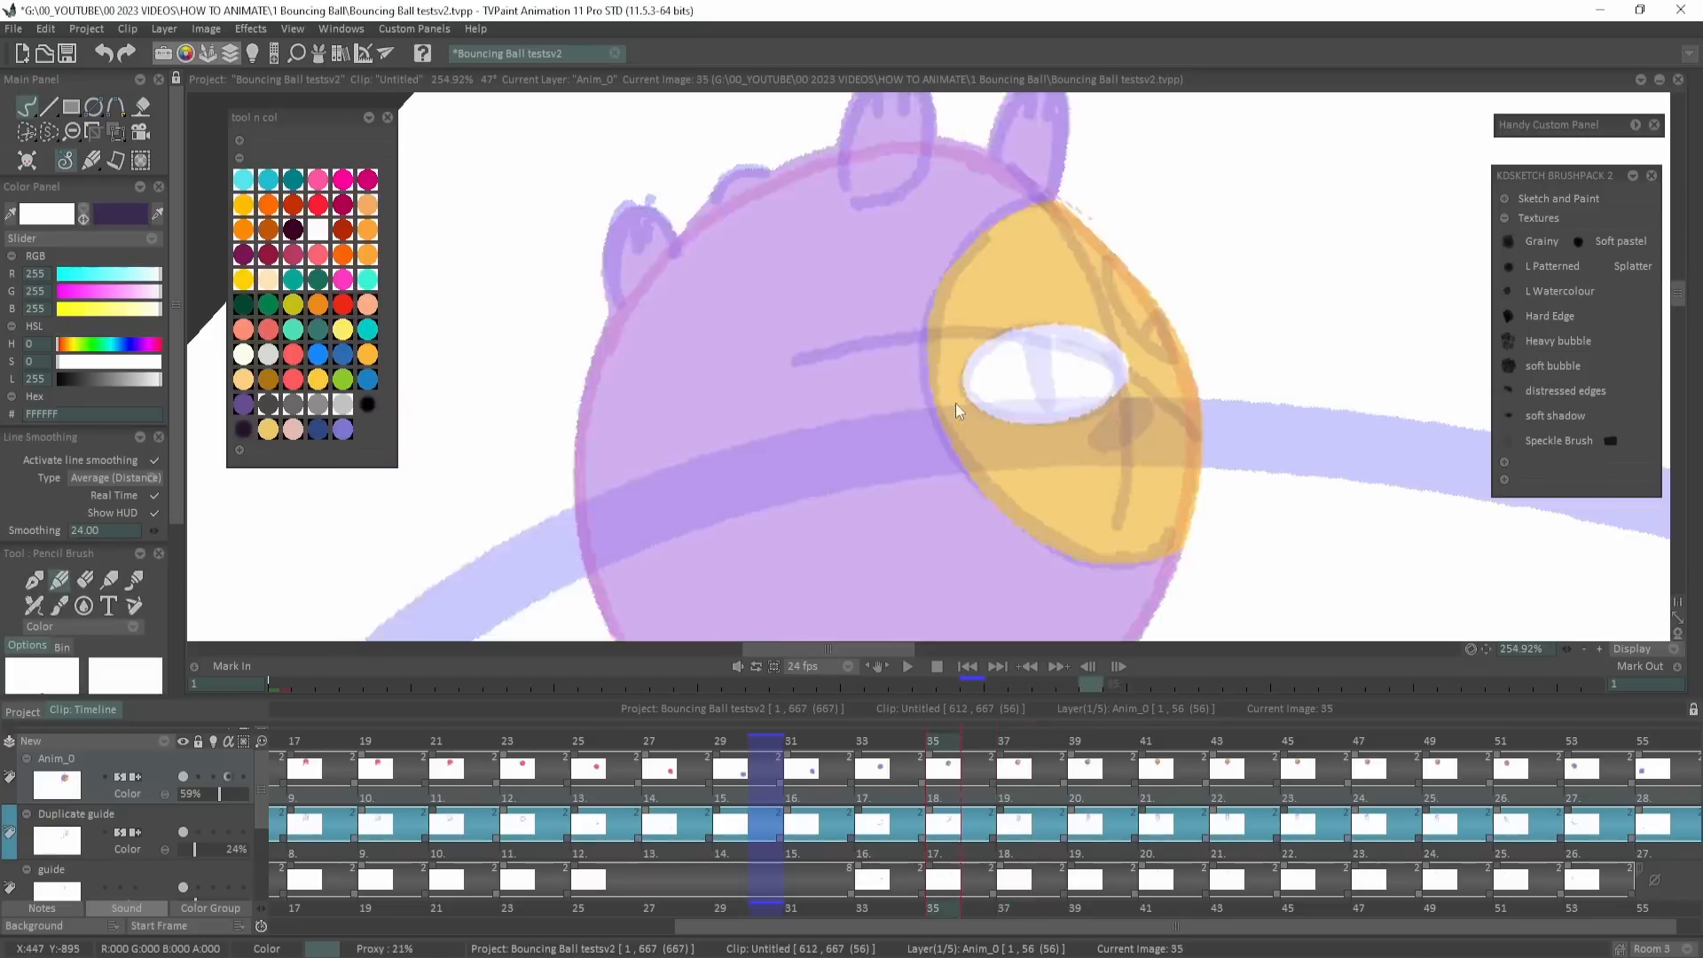
Paint the creature's eyes white on frame 35 and the drawings that follow.
left_click(674, 364)
left_click_drag(674, 314, 825, 376)
key("Right")
key("Right")
mouse_move(869, 266)
left_mouse_down()
mouse_move(829, 255)
mouse_move(865, 267)
left_mouse_up()
left_click_drag(834, 372, 940, 243)
left_click_drag(749, 334, 776, 327)
left_click(754, 399)
key("Right")
key("Right")
mouse_move(679, 442)
left_mouse_down()
mouse_move(748, 372)
mouse_move(783, 442)
mouse_move(753, 373)
left_mouse_up()
mouse_move(937, 152)
left_mouse_down()
mouse_move(916, 236)
mouse_move(900, 147)
left_mouse_up()
Check the neighbouring drawings and continue painting white eyes over the orange face patch.
key("Left")
key("Left")
key("Right")
key("Right")
key("Right")
key("Right")
left_click_drag(865, 202, 893, 251)
left_click(847, 266)
left_click_drag(847, 425, 893, 243)
mouse_move(811, 275)
left_mouse_down()
mouse_move(806, 429)
mouse_move(807, 275)
left_mouse_up()
Draw the dark purple paw band, ear outlines and a slit pupil on frame 41.
key("Right")
key("Right")
left_click_drag(754, 185, 762, 191)
left_click_drag(592, 257, 530, 383)
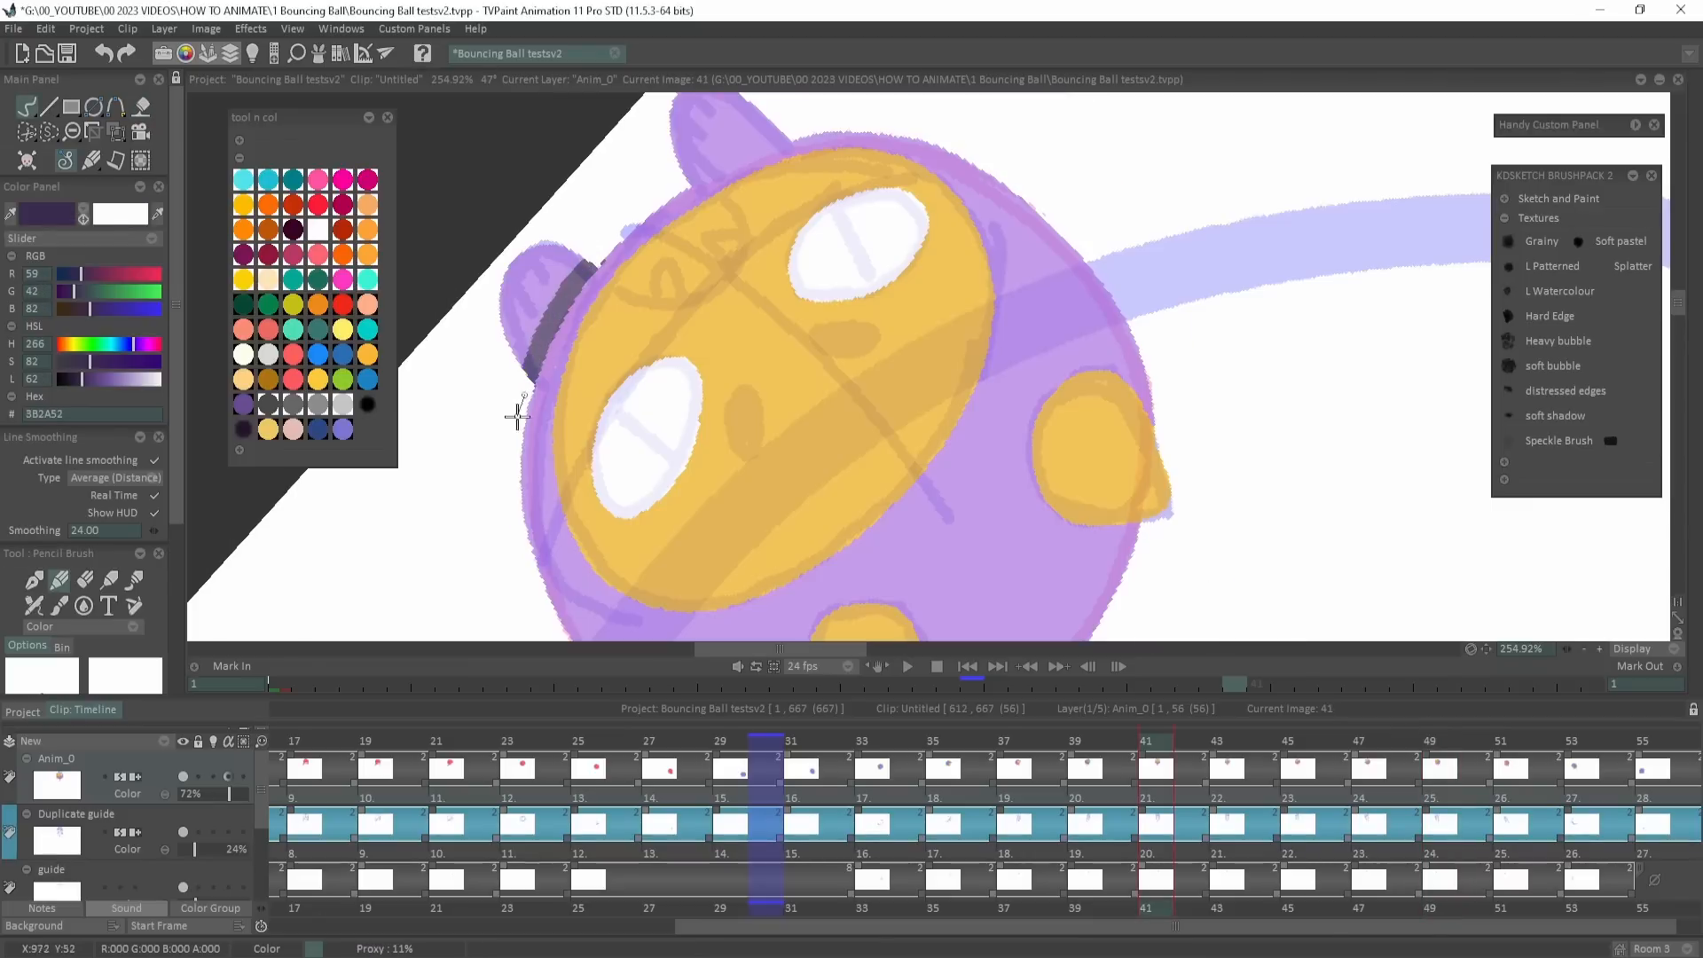
mouse_move(1125, 363)
left_mouse_down()
mouse_move(1034, 490)
mouse_move(1056, 522)
left_mouse_up()
left_click_drag(1056, 521, 1051, 282)
left_click_drag(954, 365, 844, 467)
left_click_drag(731, 164, 749, 438)
left_click_drag(631, 451, 684, 497)
Draw the second slit pupil, the dark face outline and the dark brow spots on frame 41.
left_click_drag(1090, 447, 828, 213)
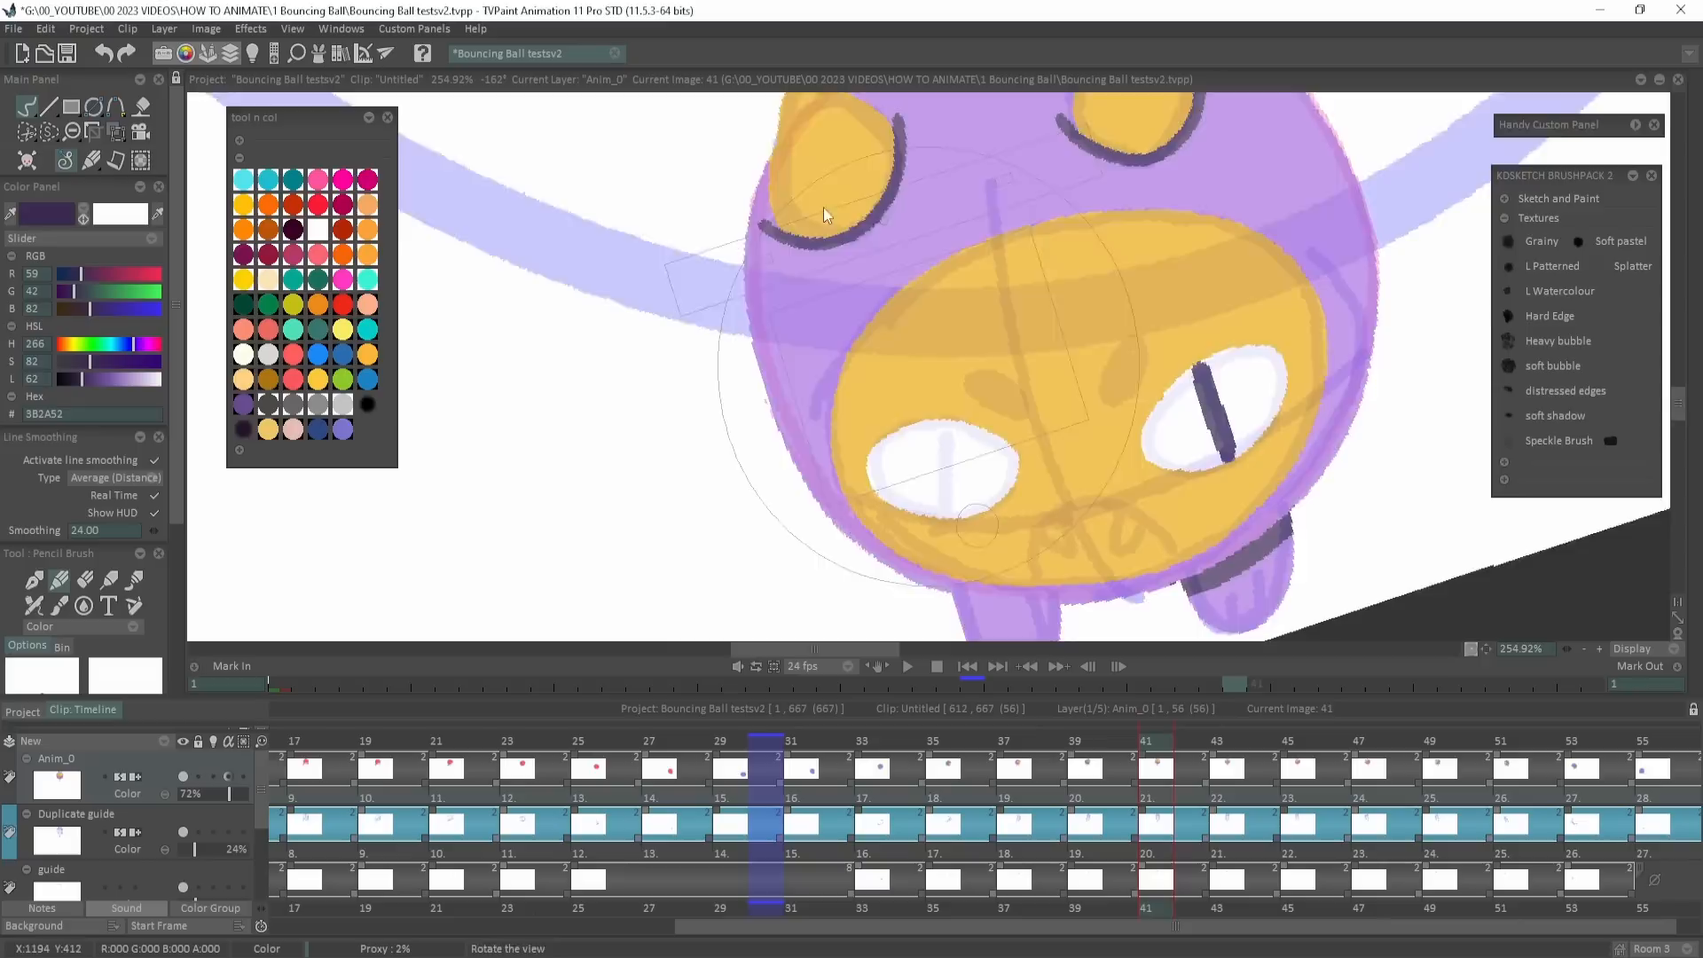
mouse_move(934, 440)
left_mouse_down()
mouse_move(692, 395)
mouse_move(694, 472)
left_mouse_up()
key("ctrl+z")
key("ctrl+z")
left_click_drag(691, 388, 692, 474)
mouse_move(974, 405)
left_mouse_down()
mouse_move(946, 328)
mouse_move(867, 357)
left_mouse_up()
left_click_drag(723, 342, 764, 360)
left_click_drag(874, 319, 861, 345)
left_click_drag(788, 545, 922, 518)
Outline the creature's mouth on frame 41 with frame 39 as reference and fill it dark purple.
key("Left")
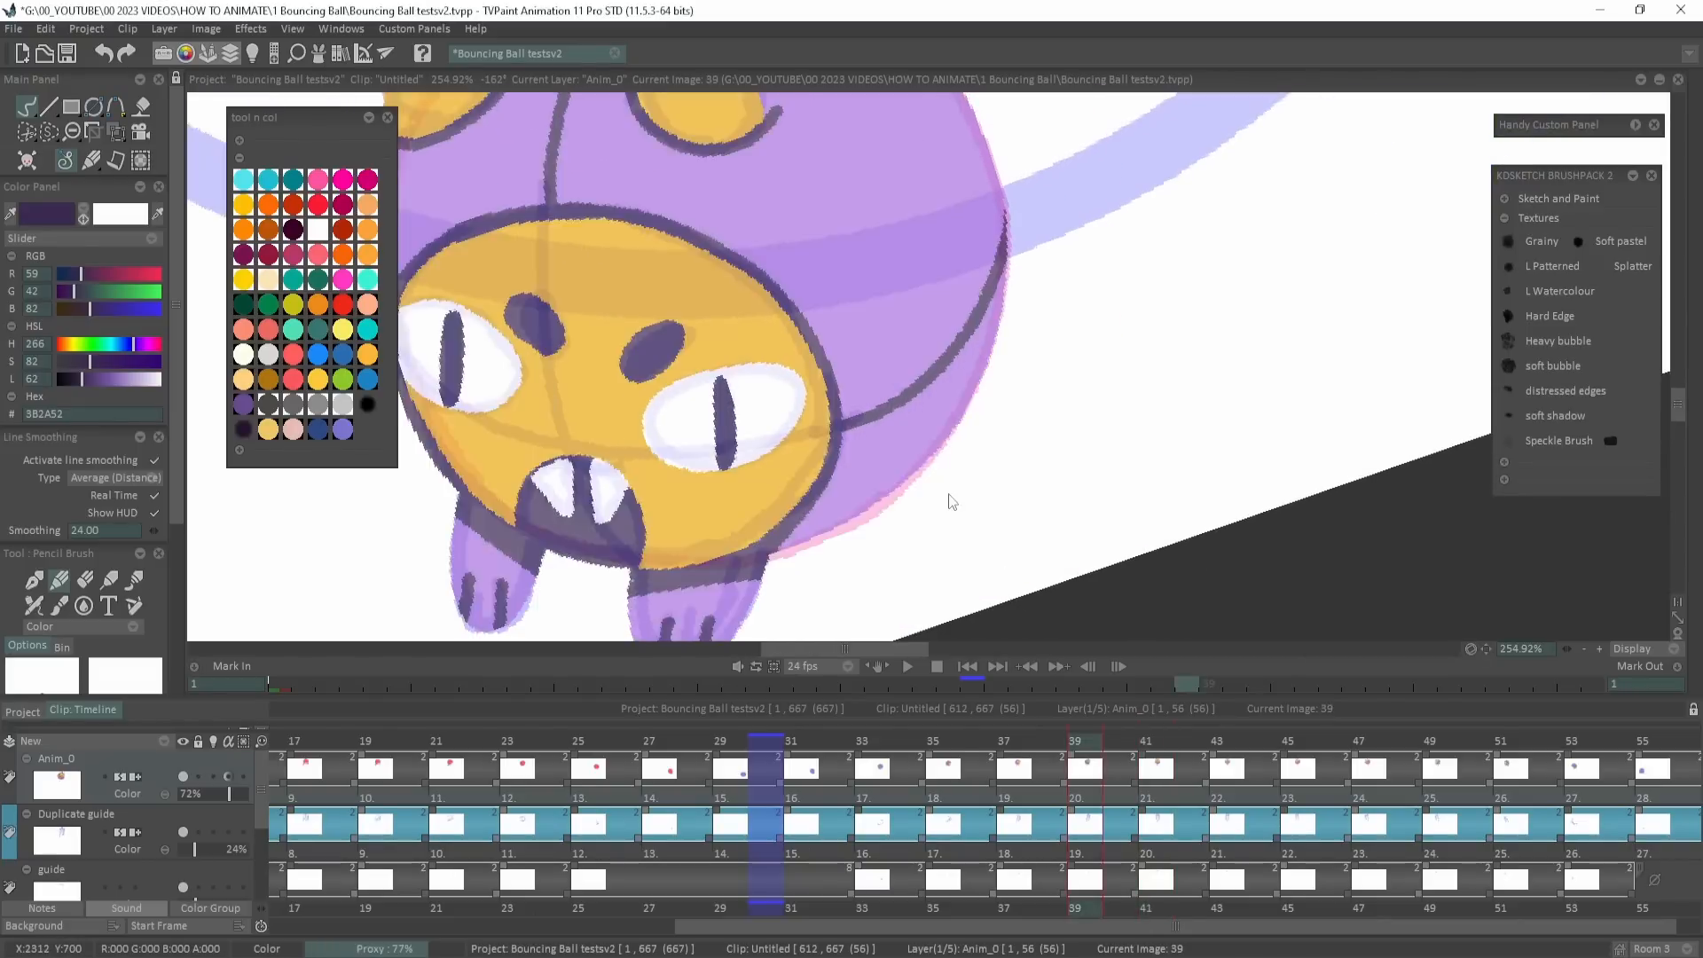
key("Right")
left_click_drag(710, 561, 807, 578)
left_click_drag(807, 579, 713, 558)
key("f")
left_click(852, 504)
Draw the remaining paw bands, claws and head stalk in dark purple on and around frame 41.
key("b")
mouse_move(911, 544)
left_mouse_down()
mouse_move(1002, 476)
mouse_move(821, 171)
mouse_move(648, 514)
mouse_move(1006, 505)
mouse_move(998, 443)
left_mouse_up()
left_click_drag(750, 525, 751, 567)
left_click_drag(947, 471, 958, 504)
key("Right")
mouse_move(1153, 384)
left_mouse_down()
mouse_move(1199, 407)
mouse_move(951, 473)
left_mouse_up()
left_click_drag(880, 516, 971, 453)
mouse_move(647, 562)
left_mouse_down()
mouse_move(745, 569)
mouse_move(701, 615)
left_mouse_up()
left_click_drag(718, 585, 723, 615)
left_click_drag(920, 509, 928, 538)
left_click_drag(940, 504, 947, 534)
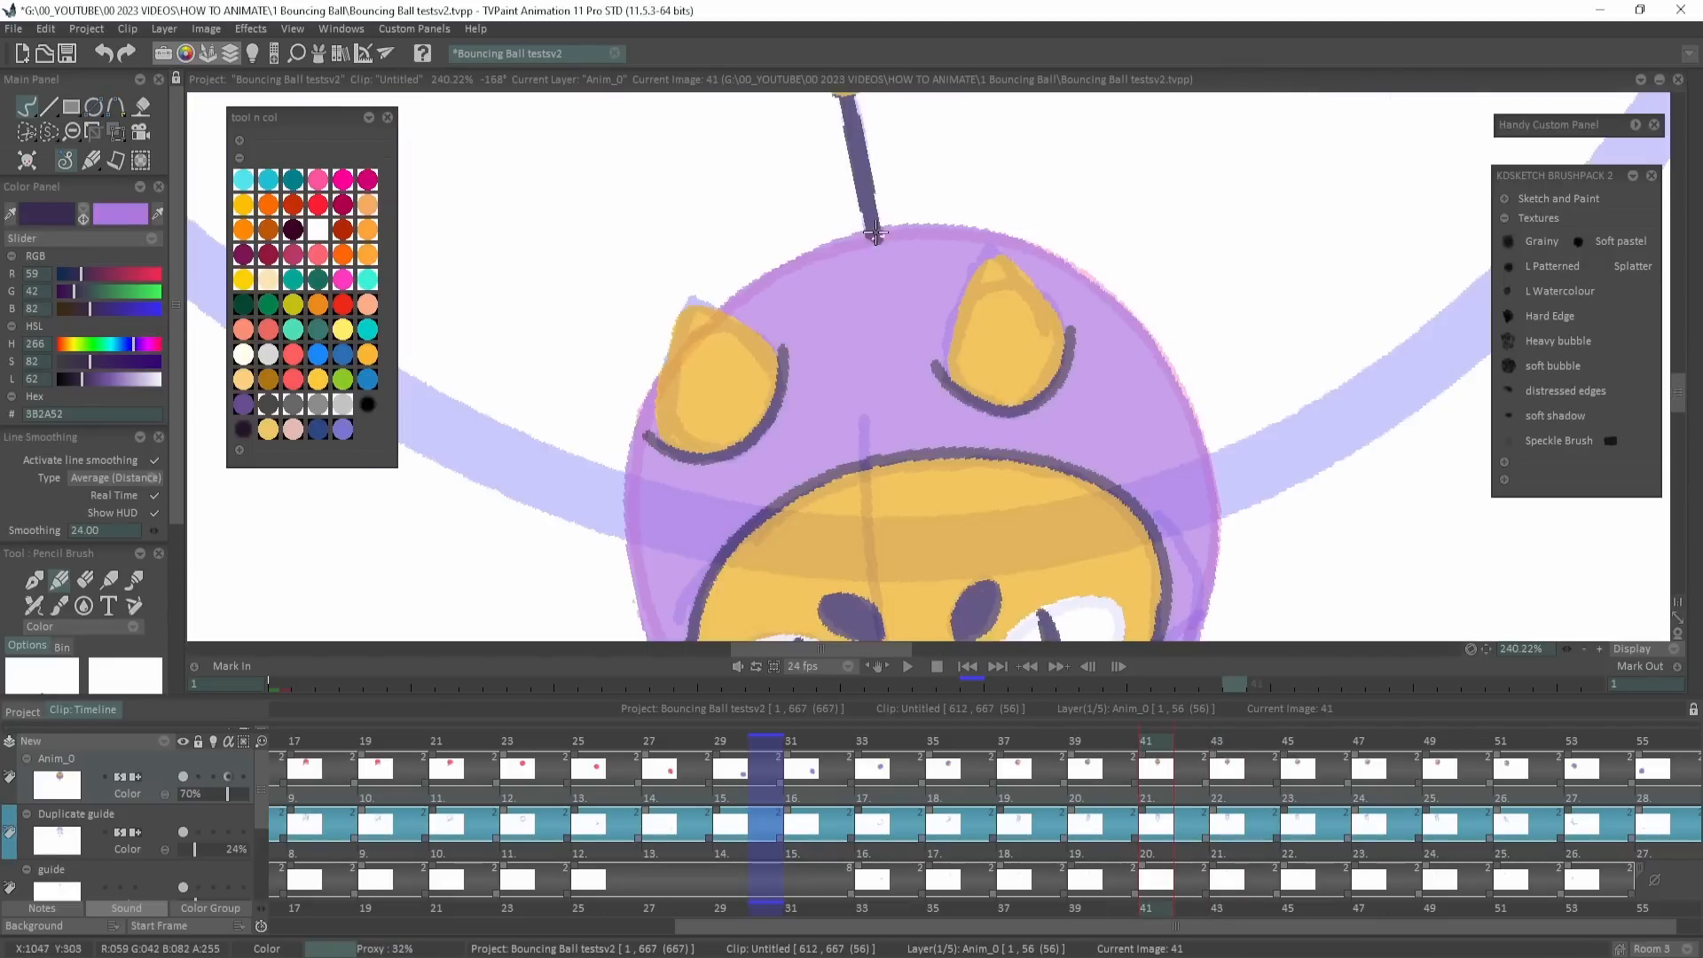
Draw the dark face outline, slit pupils, side seam and paw edges on frame 37.
key("Left")
key("Left")
key("Left")
key("Left")
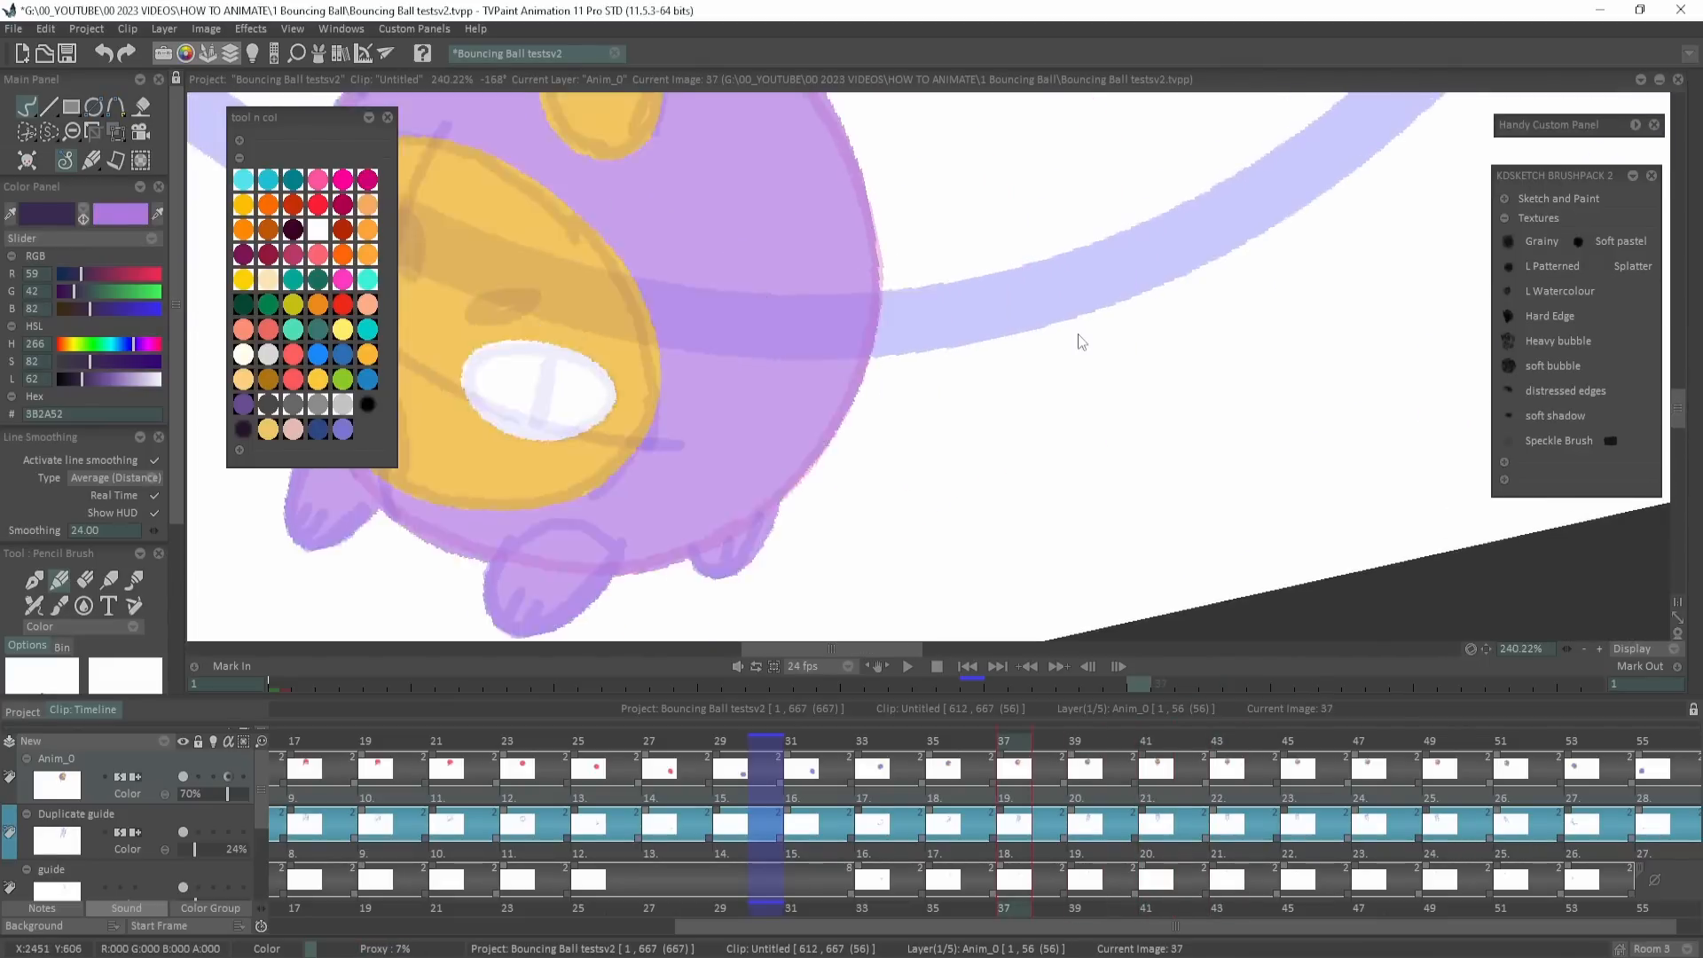
mouse_move(652, 448)
left_mouse_down()
mouse_move(828, 532)
mouse_move(874, 220)
mouse_move(665, 239)
left_mouse_up()
left_click_drag(880, 440, 876, 472)
left_click_drag(878, 470, 897, 446)
mouse_move(765, 503)
left_mouse_down()
mouse_move(775, 444)
mouse_move(670, 392)
left_mouse_up()
left_click_drag(1103, 490, 1005, 406)
left_click_drag(750, 490, 889, 502)
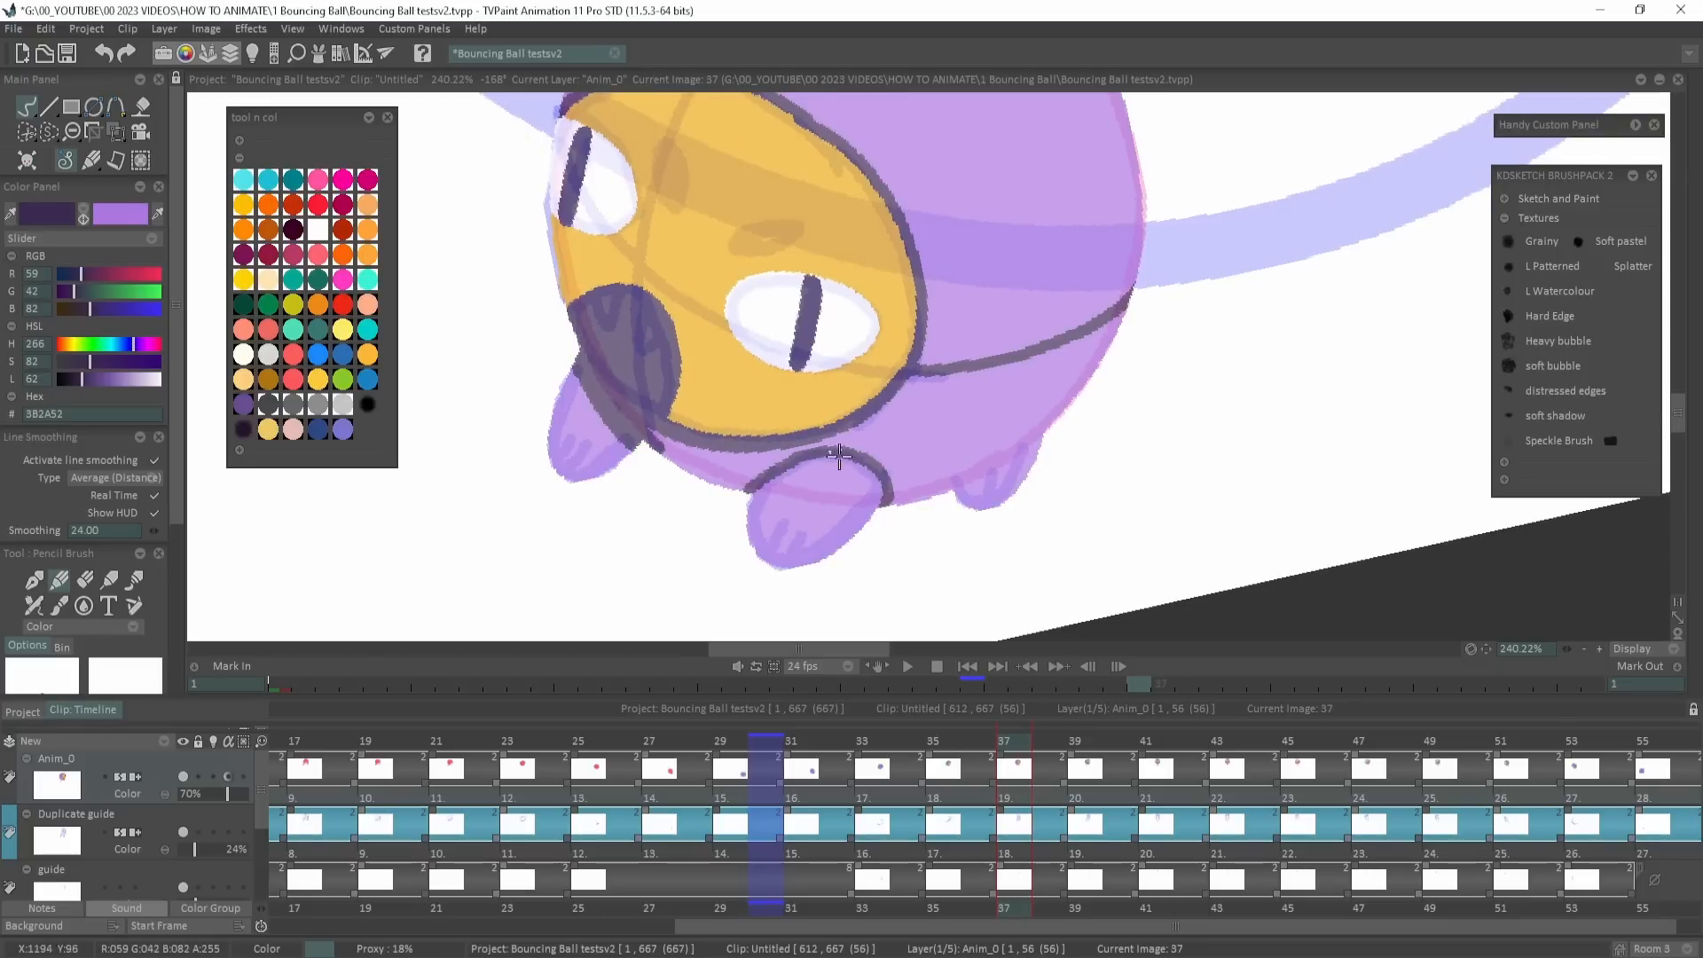
Undo the last strokes on frame 37 and add dark claw lines to the two front paws.
key("ctrl+z")
key("ctrl+z")
key("ctrl+z")
mouse_move(658, 440)
left_mouse_down()
mouse_move(753, 495)
mouse_move(763, 558)
left_mouse_up()
left_click_drag(802, 533, 786, 563)
left_click_drag(570, 433, 554, 458)
left_click_drag(584, 445, 564, 473)
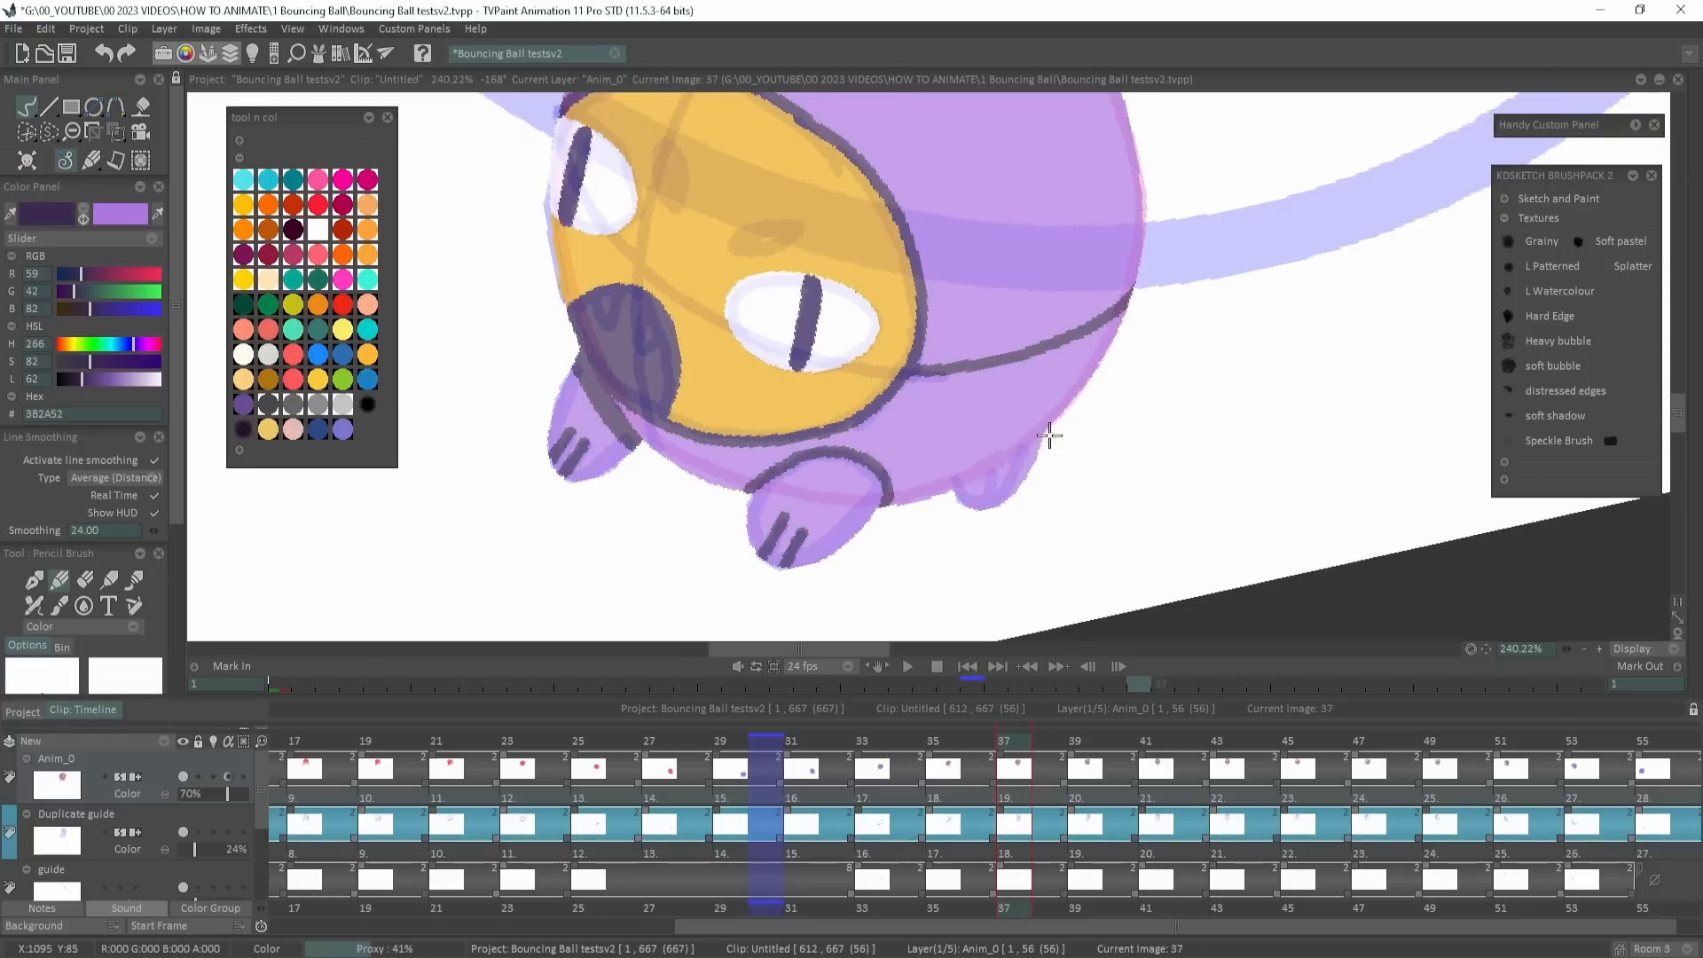
Add the back paw's claw line, the remaining outlines and the brow spots on frame 37.
left_click_drag(1000, 500, 991, 511)
left_click_drag(1232, 292, 1182, 662)
mouse_move(760, 359)
left_mouse_down()
mouse_move(771, 434)
mouse_move(877, 434)
left_mouse_up()
mouse_move(688, 300)
left_mouse_down()
mouse_move(696, 333)
mouse_move(559, 388)
left_mouse_up()
left_click_drag(1164, 621, 1283, 436)
mouse_move(806, 344)
left_mouse_down()
mouse_move(836, 349)
mouse_move(829, 335)
left_mouse_up()
left_click_drag(714, 235, 736, 284)
Draw the dark paw bands and claws on frame 47.
key("Right")
key("Right")
key("Right")
key("Right")
key("Right")
scroll(722, 262, "up", 1)
mouse_move(777, 120)
left_mouse_down()
mouse_move(690, 189)
mouse_move(576, 520)
mouse_move(844, 488)
mouse_move(780, 118)
left_mouse_up()
left_click_drag(798, 337, 732, 241)
mouse_move(733, 466)
left_mouse_down()
mouse_move(614, 503)
mouse_move(679, 560)
left_mouse_up()
left_click_drag(705, 524, 705, 557)
left_click_drag(896, 372, 800, 467)
mouse_move(816, 456)
left_mouse_down()
mouse_move(843, 487)
mouse_move(852, 469)
left_mouse_up()
mouse_move(817, 339)
left_mouse_down()
mouse_move(756, 454)
mouse_move(815, 385)
left_mouse_up()
Draw the dark ear outlines, face outline and body seams on frame 47, undoing the last stray stroke.
left_click_drag(809, 410, 844, 204)
left_click_drag(910, 355, 1024, 238)
mouse_move(922, 302)
left_mouse_down()
mouse_move(826, 416)
mouse_move(578, 486)
left_mouse_up()
left_click_drag(757, 479, 922, 532)
left_click_drag(842, 248, 826, 559)
left_click_drag(638, 213, 833, 434)
mouse_move(1157, 515)
left_mouse_down()
mouse_move(1083, 414)
mouse_move(1038, 452)
left_mouse_up()
left_click_drag(519, 151, 715, 396)
left_click_drag(621, 252, 449, 125)
left_click_drag(559, 337, 694, 355)
mouse_move(693, 355)
left_mouse_down()
mouse_move(695, 369)
mouse_move(531, 410)
left_mouse_up()
mouse_move(971, 219)
left_mouse_down()
mouse_move(791, 373)
mouse_move(803, 347)
mouse_move(710, 413)
left_mouse_up()
key("ctrl+z")
Paint the two brow spots and outline the mouth in dark purple on frame 47.
mouse_move(1021, 634)
left_mouse_down()
mouse_move(1125, 322)
mouse_move(1117, 253)
left_mouse_up()
left_click_drag(869, 286, 858, 338)
left_click_drag(770, 399, 735, 400)
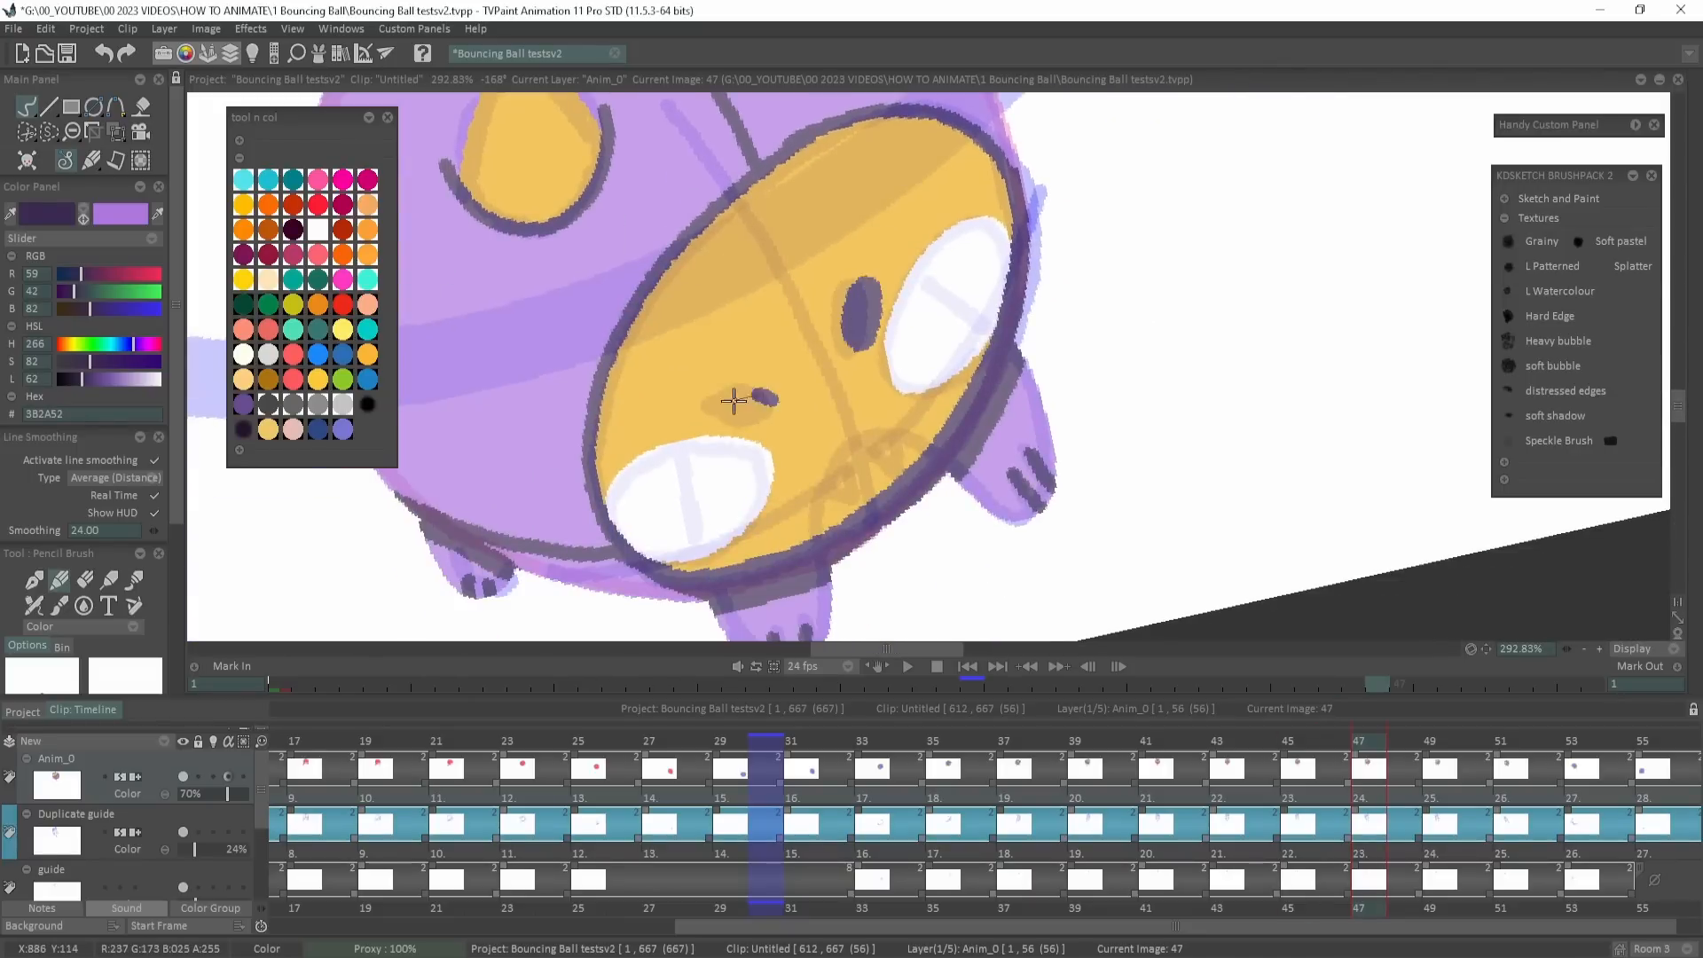
mouse_move(929, 442)
left_mouse_down()
mouse_move(819, 489)
mouse_move(814, 537)
left_mouse_up()
left_click(878, 474)
left_click_drag(700, 384, 722, 467)
left_click_drag(933, 142, 670, 295)
left_click_drag(681, 362, 741, 426)
Fill the mouth dark purple and paint the two brow spots on frame 49.
key("Right")
key("f")
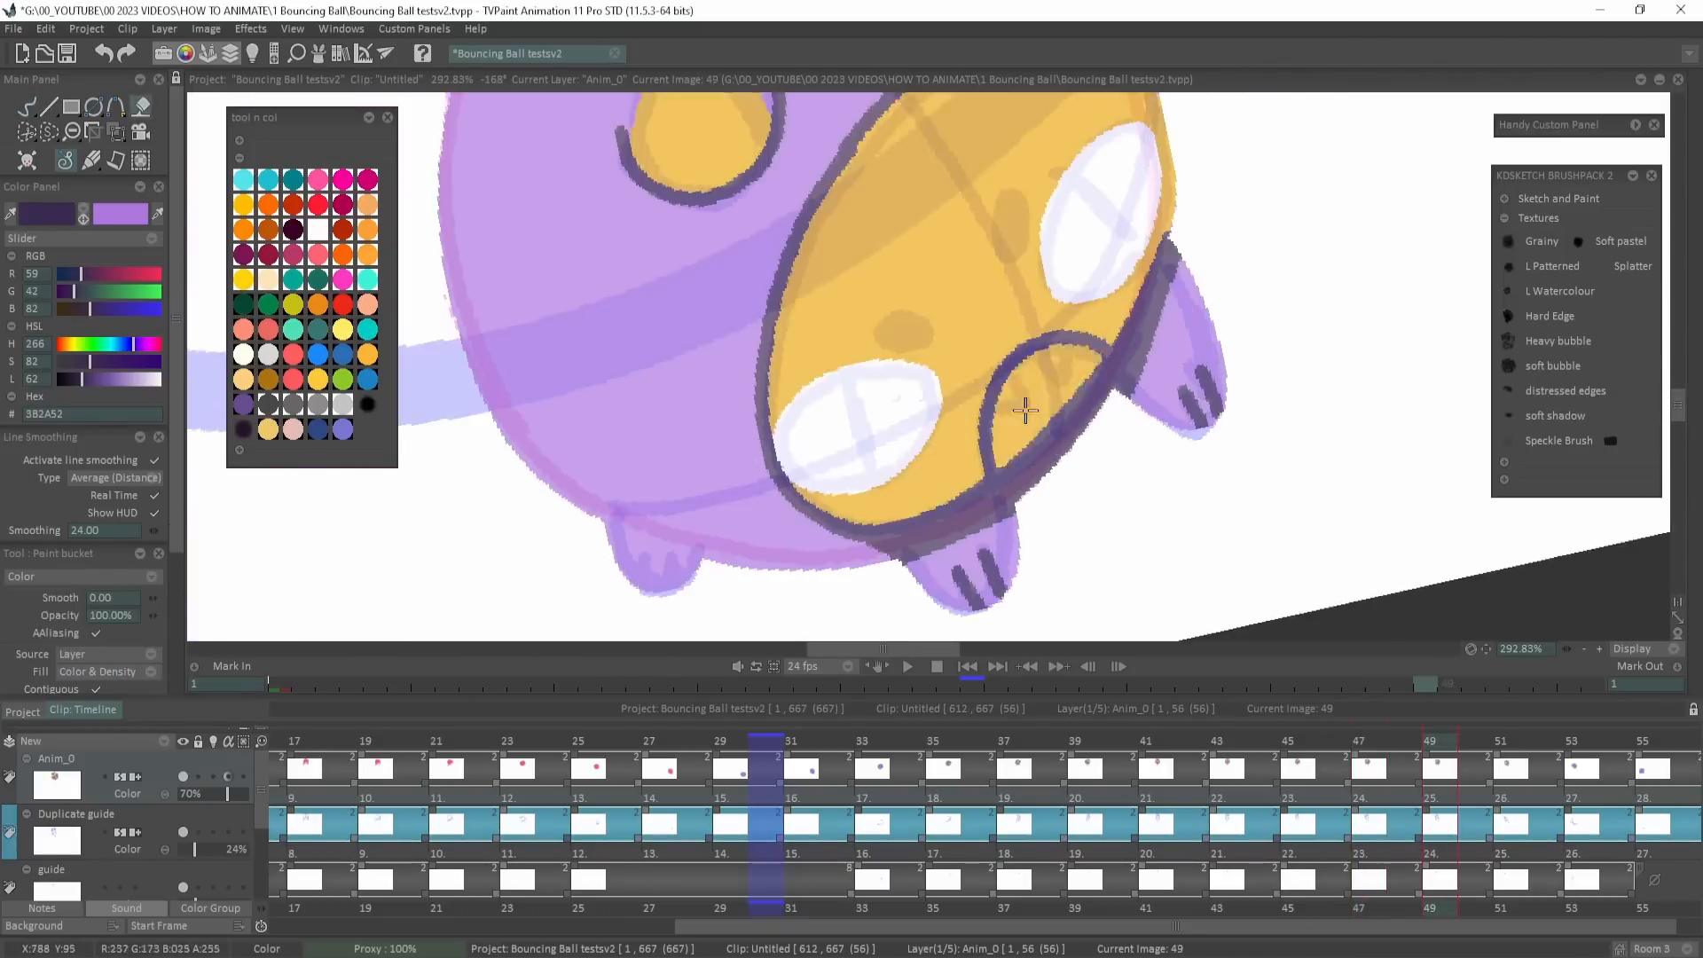
mouse_move(1026, 399)
left_mouse_down()
mouse_move(980, 543)
mouse_move(698, 445)
left_mouse_up()
key("b")
left_click(905, 479)
left_click_drag(843, 386, 891, 366)
left_click_drag(741, 280, 761, 328)
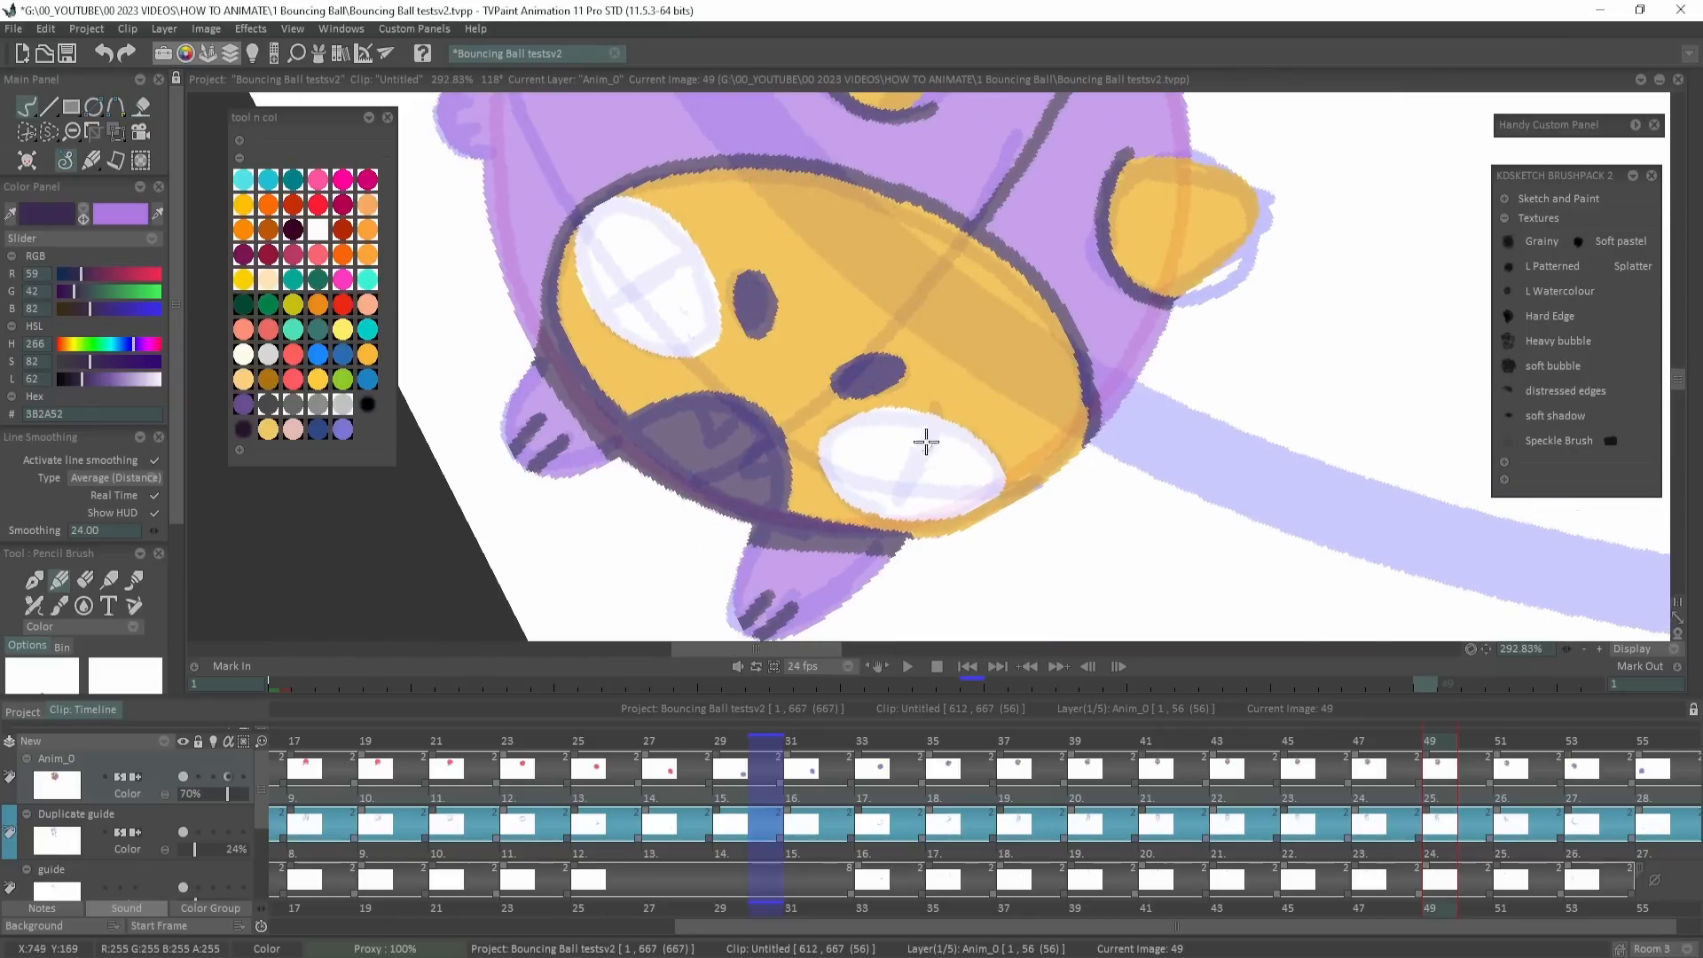
Draw the slit pupils, side seam and remaining back paw details on frame 49.
left_click_drag(929, 434, 902, 504)
mouse_move(682, 253)
left_mouse_down()
mouse_move(614, 297)
mouse_move(709, 559)
left_mouse_up()
left_click_drag(572, 178, 626, 461)
left_click_drag(538, 309, 534, 416)
left_click_drag(517, 348, 494, 372)
mouse_move(1383, 369)
left_mouse_down()
mouse_move(1220, 555)
mouse_move(878, 195)
left_mouse_up()
Draw the dark face outline, front paw bands and claws on frame 51.
key("Right")
mouse_move(938, 319)
left_mouse_down()
mouse_move(902, 365)
mouse_move(968, 459)
left_mouse_up()
left_click_drag(726, 393, 608, 310)
left_click_drag(1049, 530, 1033, 554)
mouse_move(832, 541)
left_mouse_down()
mouse_move(817, 237)
mouse_move(789, 164)
left_mouse_up()
mouse_move(1079, 539)
left_mouse_down()
mouse_move(1110, 365)
mouse_move(1176, 239)
left_mouse_up()
mouse_move(1005, 365)
left_mouse_down()
mouse_move(752, 218)
mouse_move(663, 530)
left_mouse_up()
mouse_move(626, 534)
left_mouse_down()
mouse_move(741, 557)
mouse_move(911, 488)
left_mouse_up()
left_click_drag(832, 575, 826, 608)
left_click_drag(855, 573, 849, 596)
left_click_drag(966, 577, 1137, 524)
left_click_drag(810, 562, 796, 603)
left_click_drag(838, 575, 826, 605)
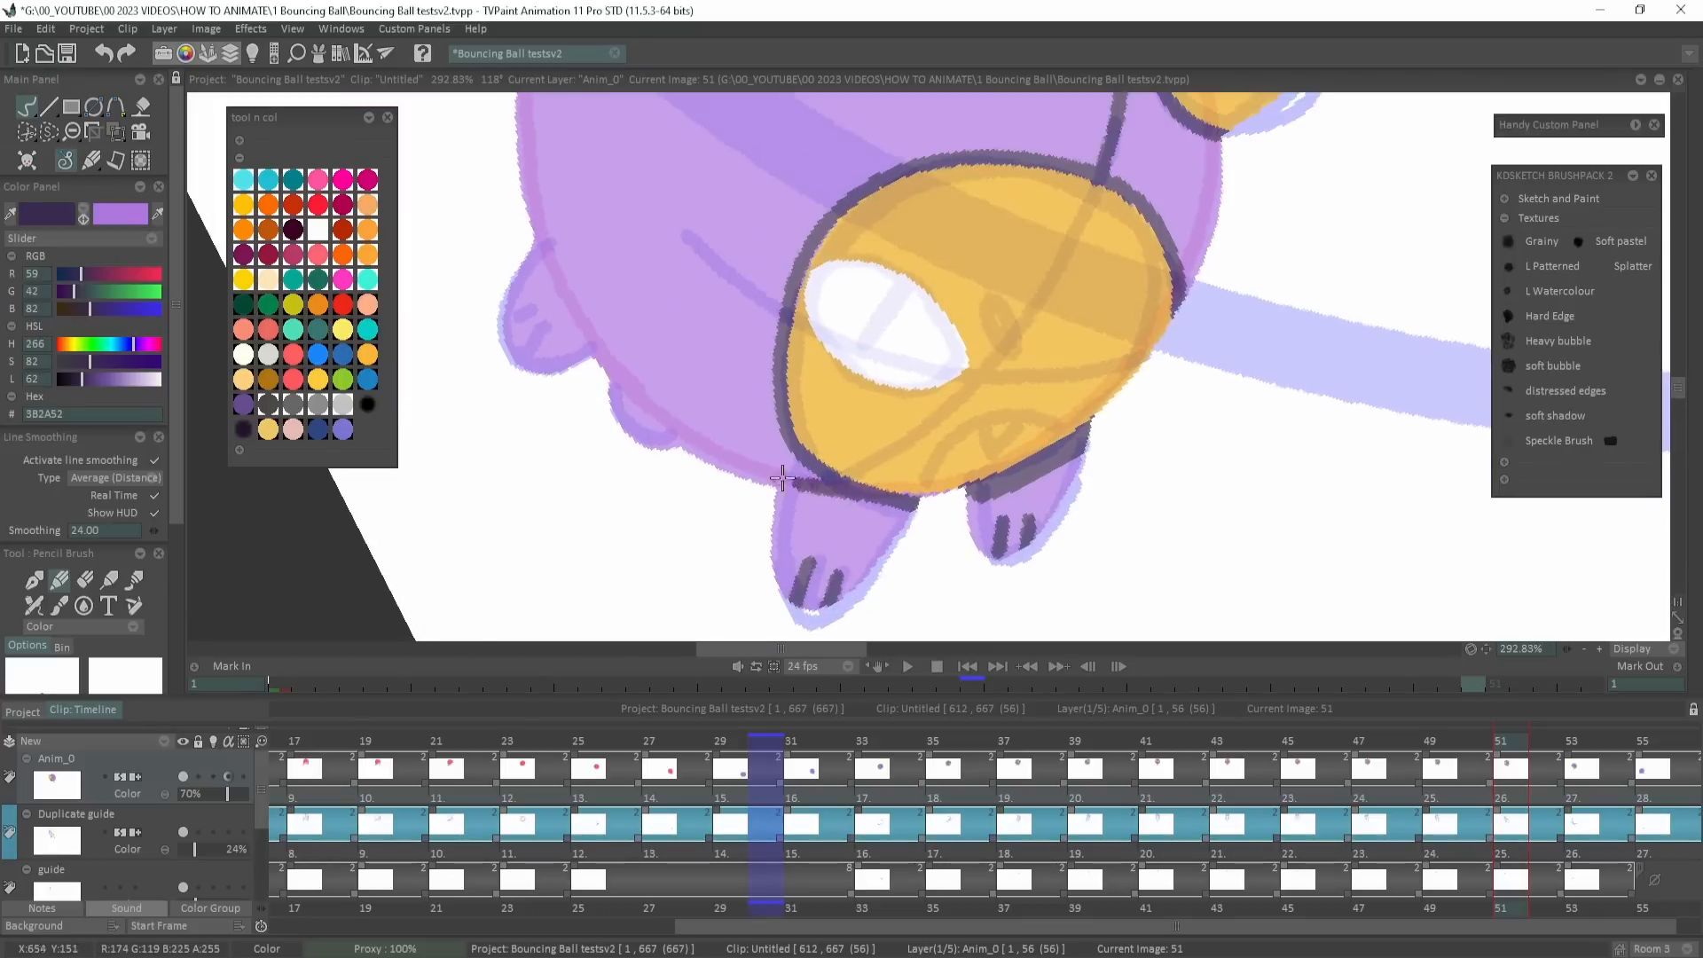
Add the back paw details, slit pupil, brow spot and mouth outline on frame 51.
mouse_move(784, 391)
left_mouse_down()
mouse_move(777, 481)
mouse_move(817, 498)
left_mouse_up()
left_click_drag(665, 411, 709, 463)
mouse_move(585, 264)
left_mouse_down()
mouse_move(631, 376)
mouse_move(556, 345)
left_mouse_up()
left_click_drag(1273, 480, 1186, 580)
left_click_drag(869, 401, 821, 492)
left_click_drag(951, 417, 973, 472)
left_click_drag(892, 599, 1036, 543)
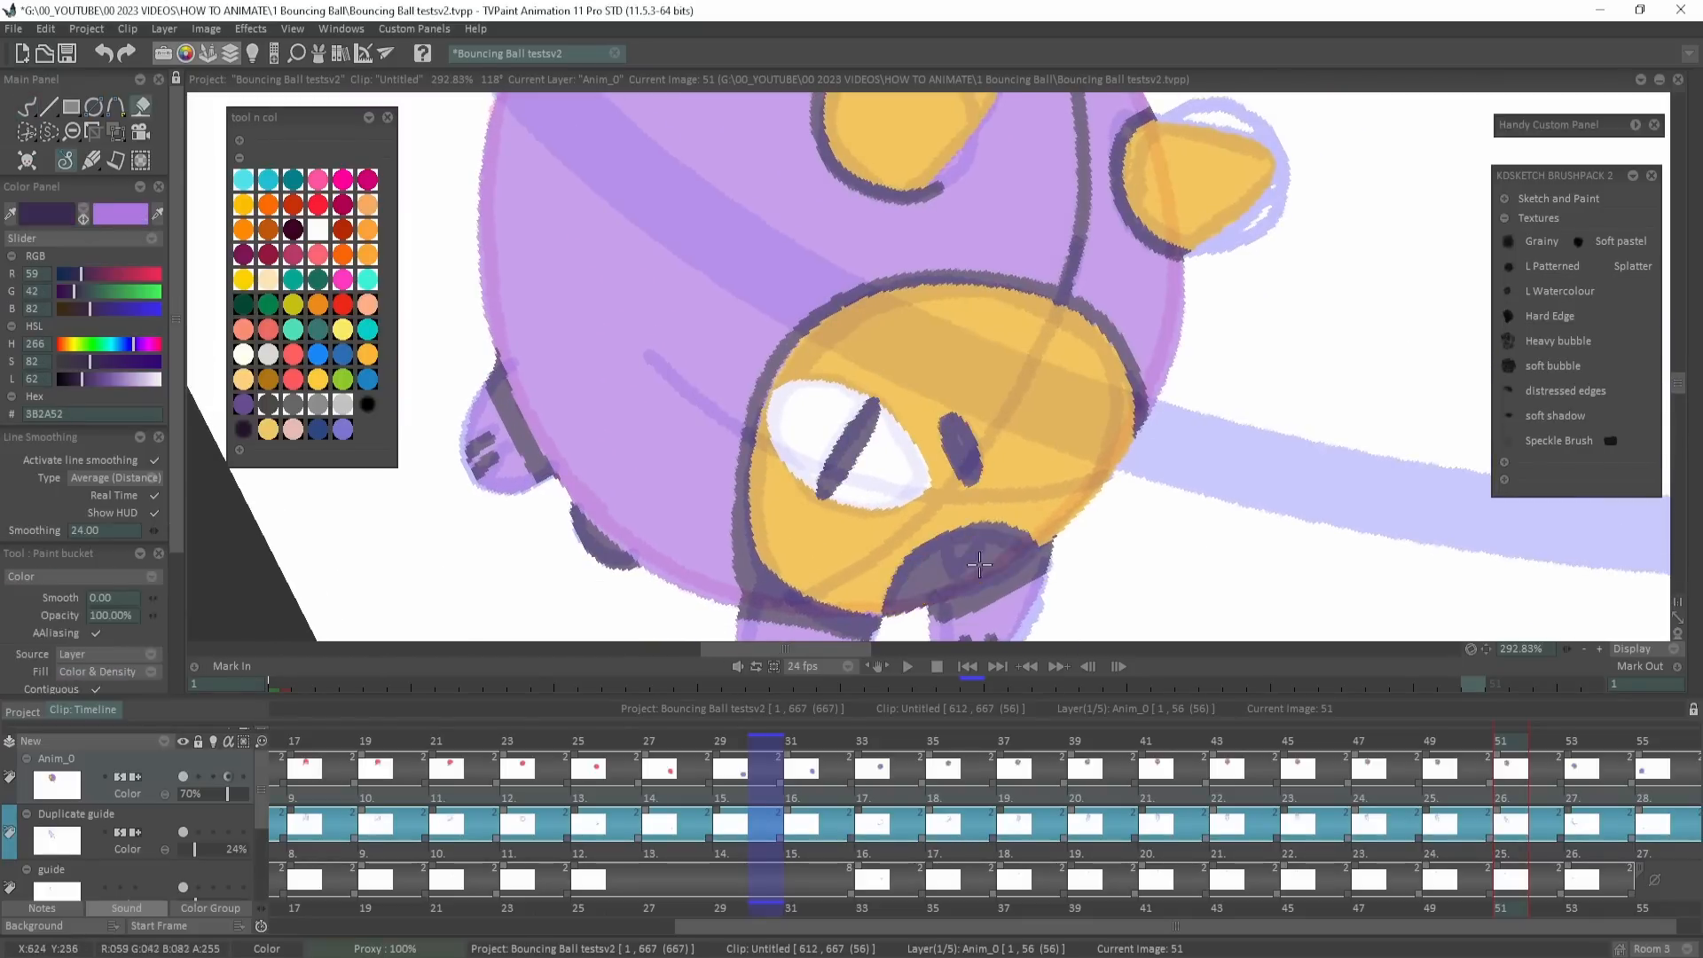
Draw the side seam and paint the second brow spot on frame 51, undoing the last stroke.
left_click_drag(975, 426, 998, 559)
left_click_drag(516, 245, 755, 547)
mouse_move(1354, 344)
left_mouse_down()
mouse_move(1270, 171)
mouse_move(1312, 130)
left_mouse_up()
left_click_drag(1037, 349, 1065, 372)
key("ctrl+z")
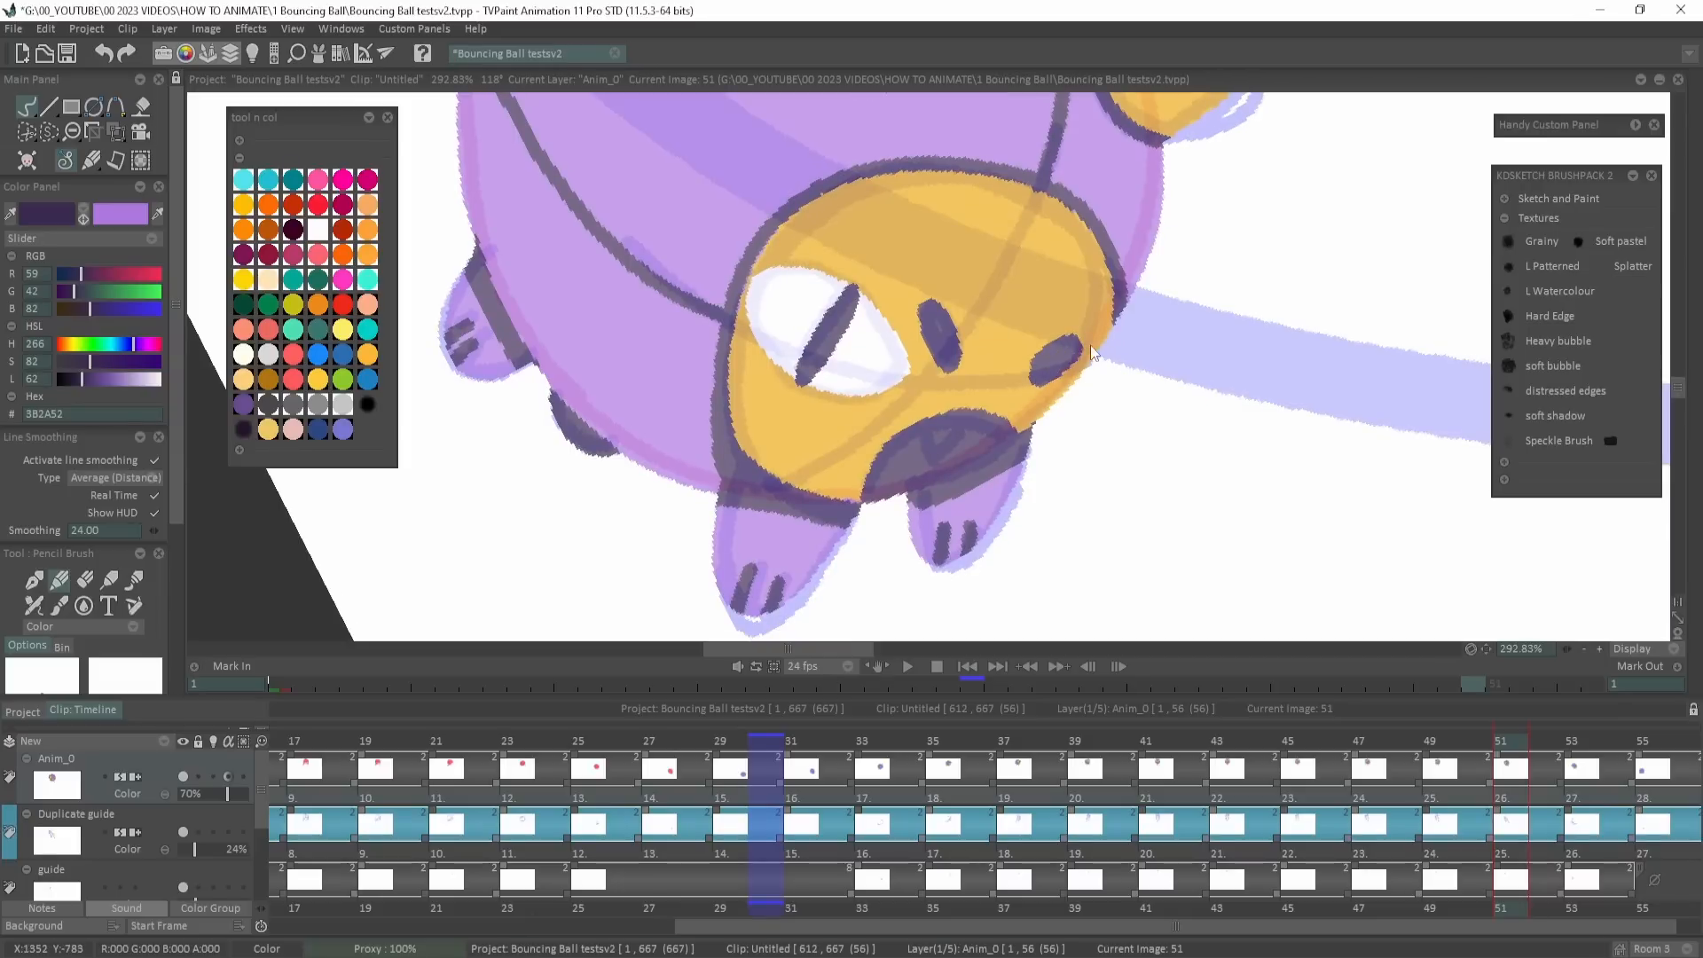
Draw the dark face outline, slit pupil and brow spot on frame 53.
key("Right")
left_click_drag(949, 360, 219, 204)
left_click_drag(964, 315, 938, 408)
left_click_drag(976, 263, 1004, 296)
Draw the dark bands and claw lines on the creature's paws on frame 53.
left_click_drag(987, 193, 910, 499)
mouse_move(910, 500)
left_mouse_down()
mouse_move(971, 406)
mouse_move(884, 469)
left_mouse_up()
left_click_drag(930, 490, 944, 524)
left_click_drag(959, 479, 979, 513)
left_click_drag(654, 481, 736, 497)
left_click_drag(676, 513, 681, 541)
left_click_drag(702, 512, 695, 539)
left_click_drag(529, 477, 517, 514)
left_click_drag(548, 492, 538, 521)
Close the back paw's band and add the side seam and remaining dark lines on the creature's body.
left_click_drag(519, 394, 612, 459)
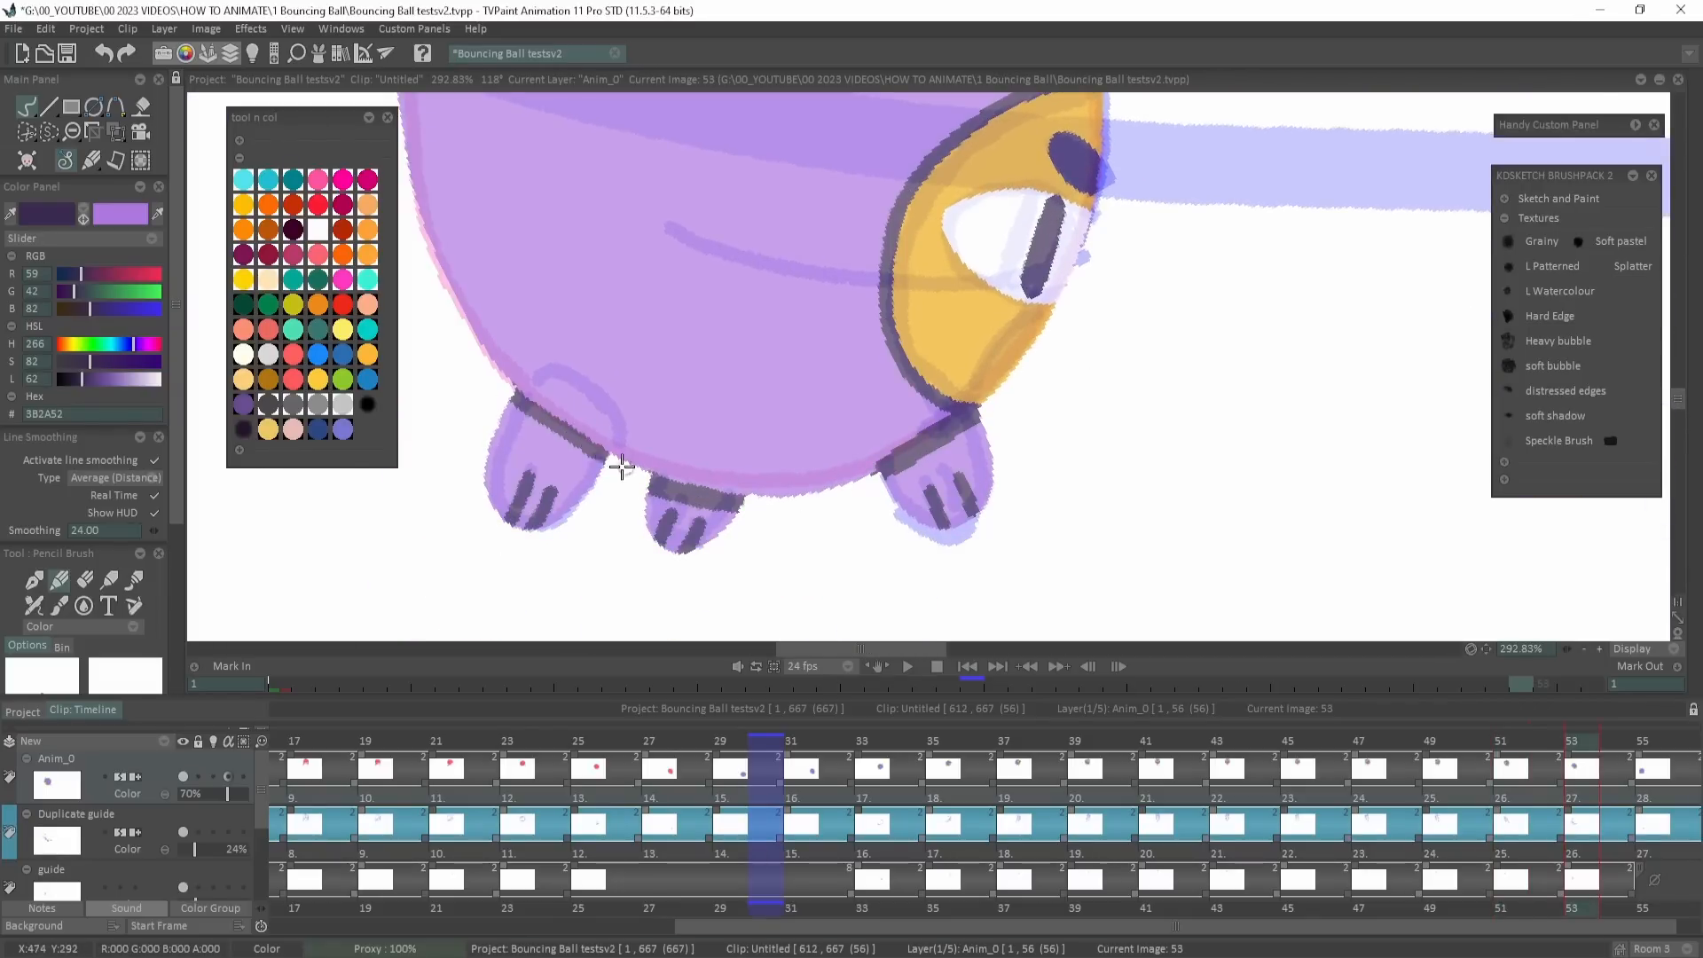
mouse_move(882, 274)
left_mouse_down()
mouse_move(1002, 514)
mouse_move(667, 390)
left_mouse_up()
left_click_drag(941, 325, 849, 380)
key("ctrl+z")
left_click_drag(668, 349, 896, 449)
left_click_drag(1183, 396, 896, 576)
mouse_move(821, 221)
left_mouse_down()
mouse_move(737, 346)
mouse_move(710, 464)
left_mouse_up()
mouse_move(860, 468)
left_mouse_down()
mouse_move(827, 465)
mouse_move(803, 507)
left_mouse_up()
mouse_move(942, 437)
left_mouse_down()
mouse_move(1138, 412)
mouse_move(1218, 327)
left_mouse_up()
left_click_drag(792, 407, 714, 505)
mouse_move(714, 373)
left_mouse_down()
mouse_move(912, 453)
mouse_move(876, 444)
mouse_move(885, 521)
mouse_move(983, 478)
left_mouse_up()
Paint the white fangs on the creature's dark mouth on frame 41.
key("f")
key("Right")
key("Right")
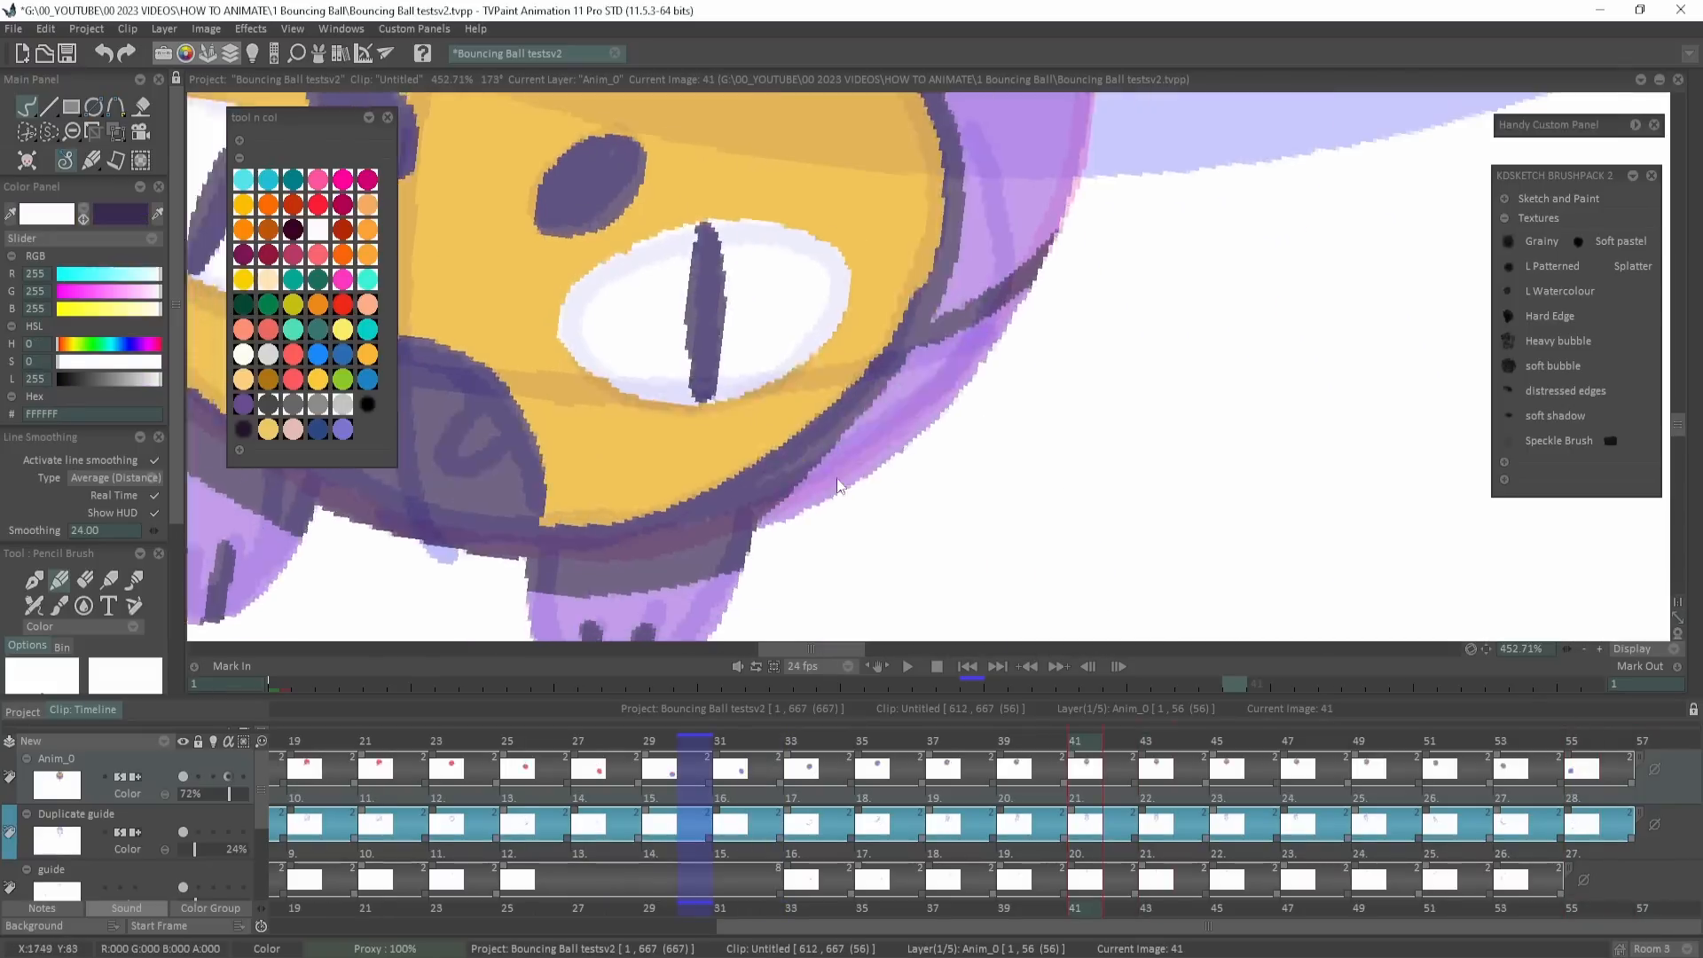
left_click_drag(807, 412, 762, 465)
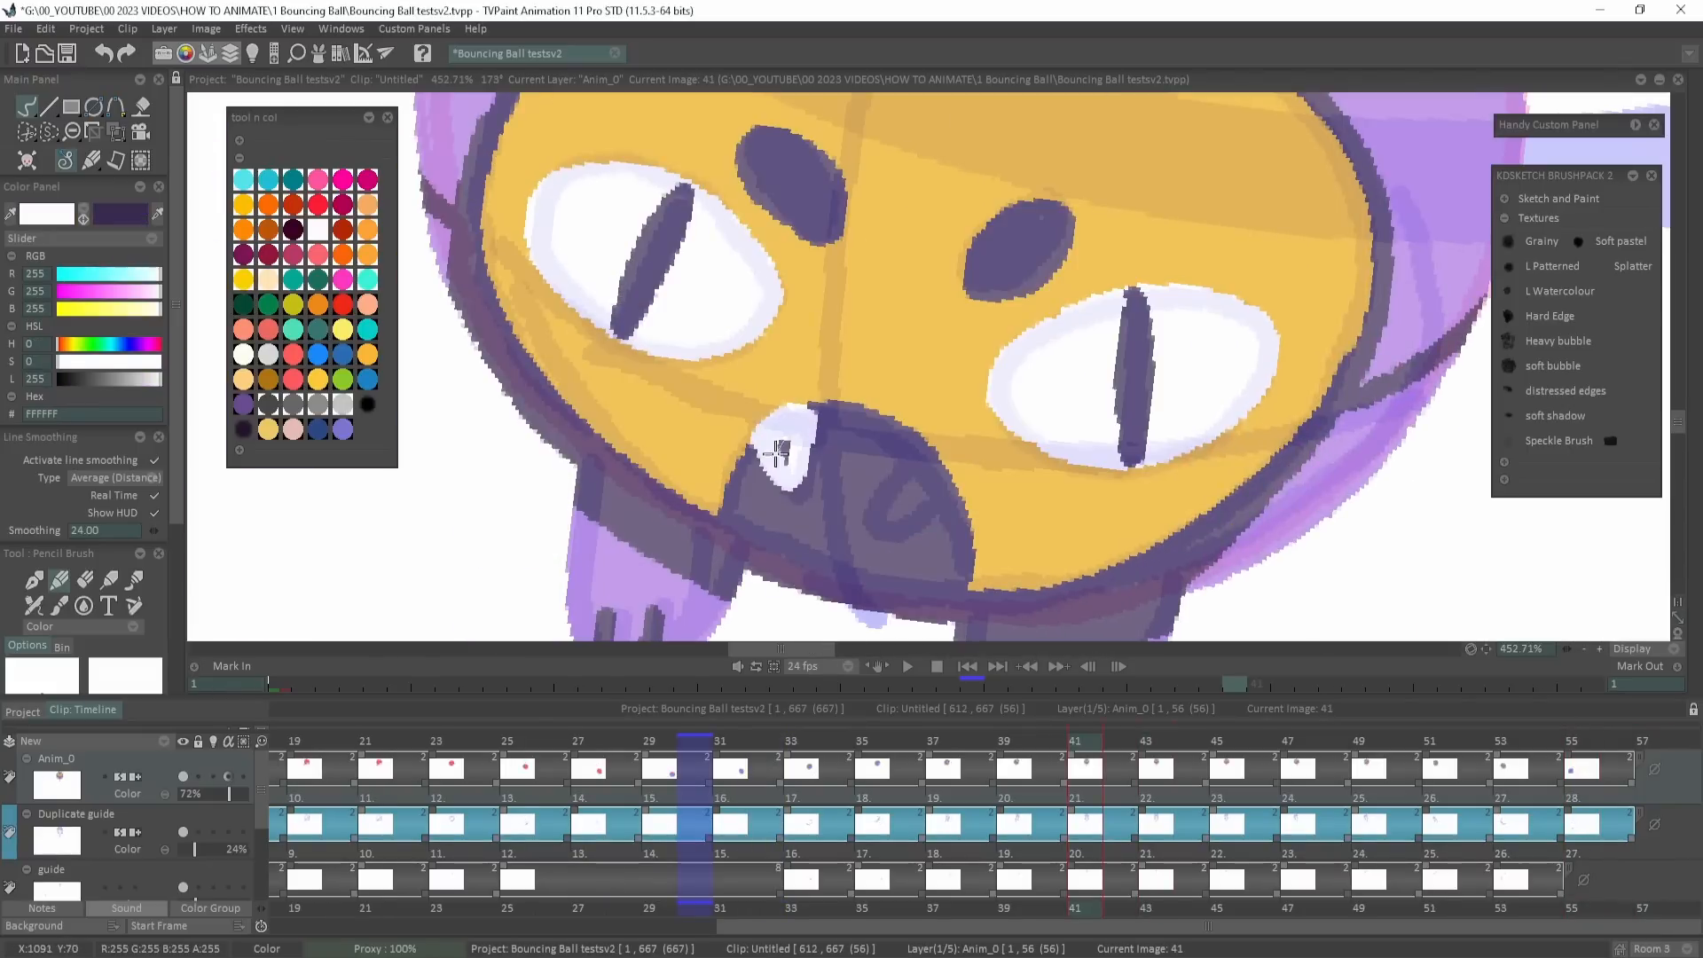
left_click_drag(940, 448, 909, 510)
Paint the white fangs on the creature's dark mouth on frame 37.
key("Left")
key("Left")
key("Left")
key("Left")
left_click_drag(802, 433, 790, 464)
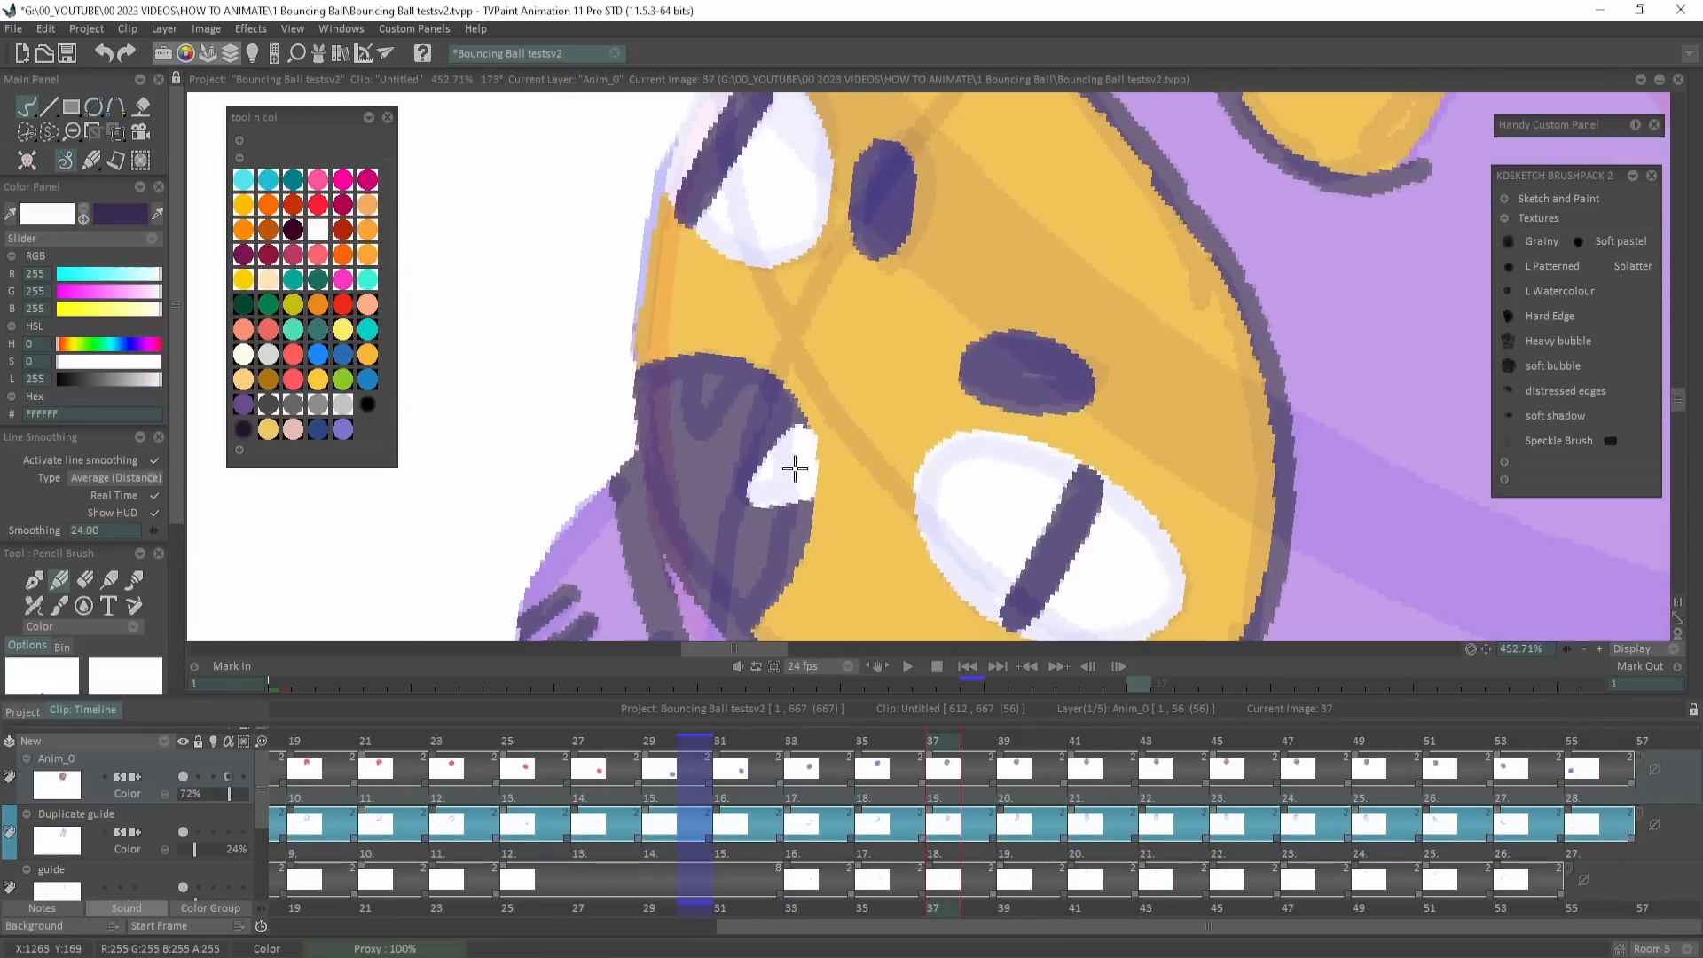
left_click_drag(705, 430, 728, 371)
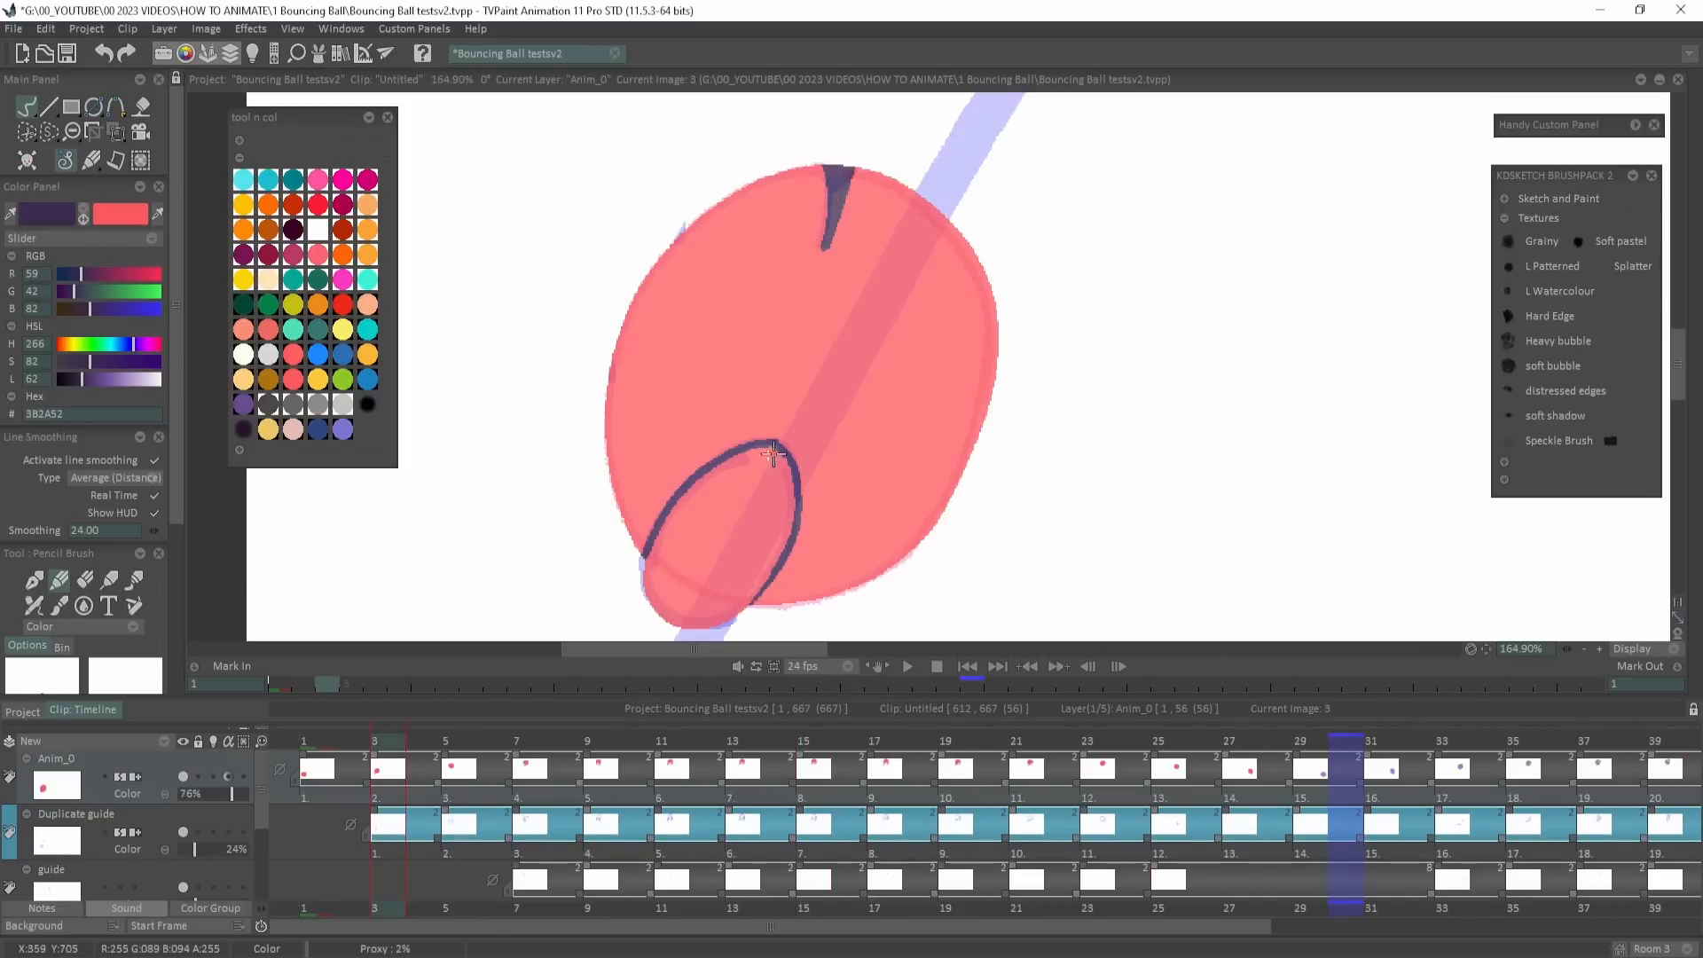
Draw the dark loop on the red ball on frame 3 and the dark oval with its hair lines on frame 5.
left_click_drag(750, 603, 780, 443)
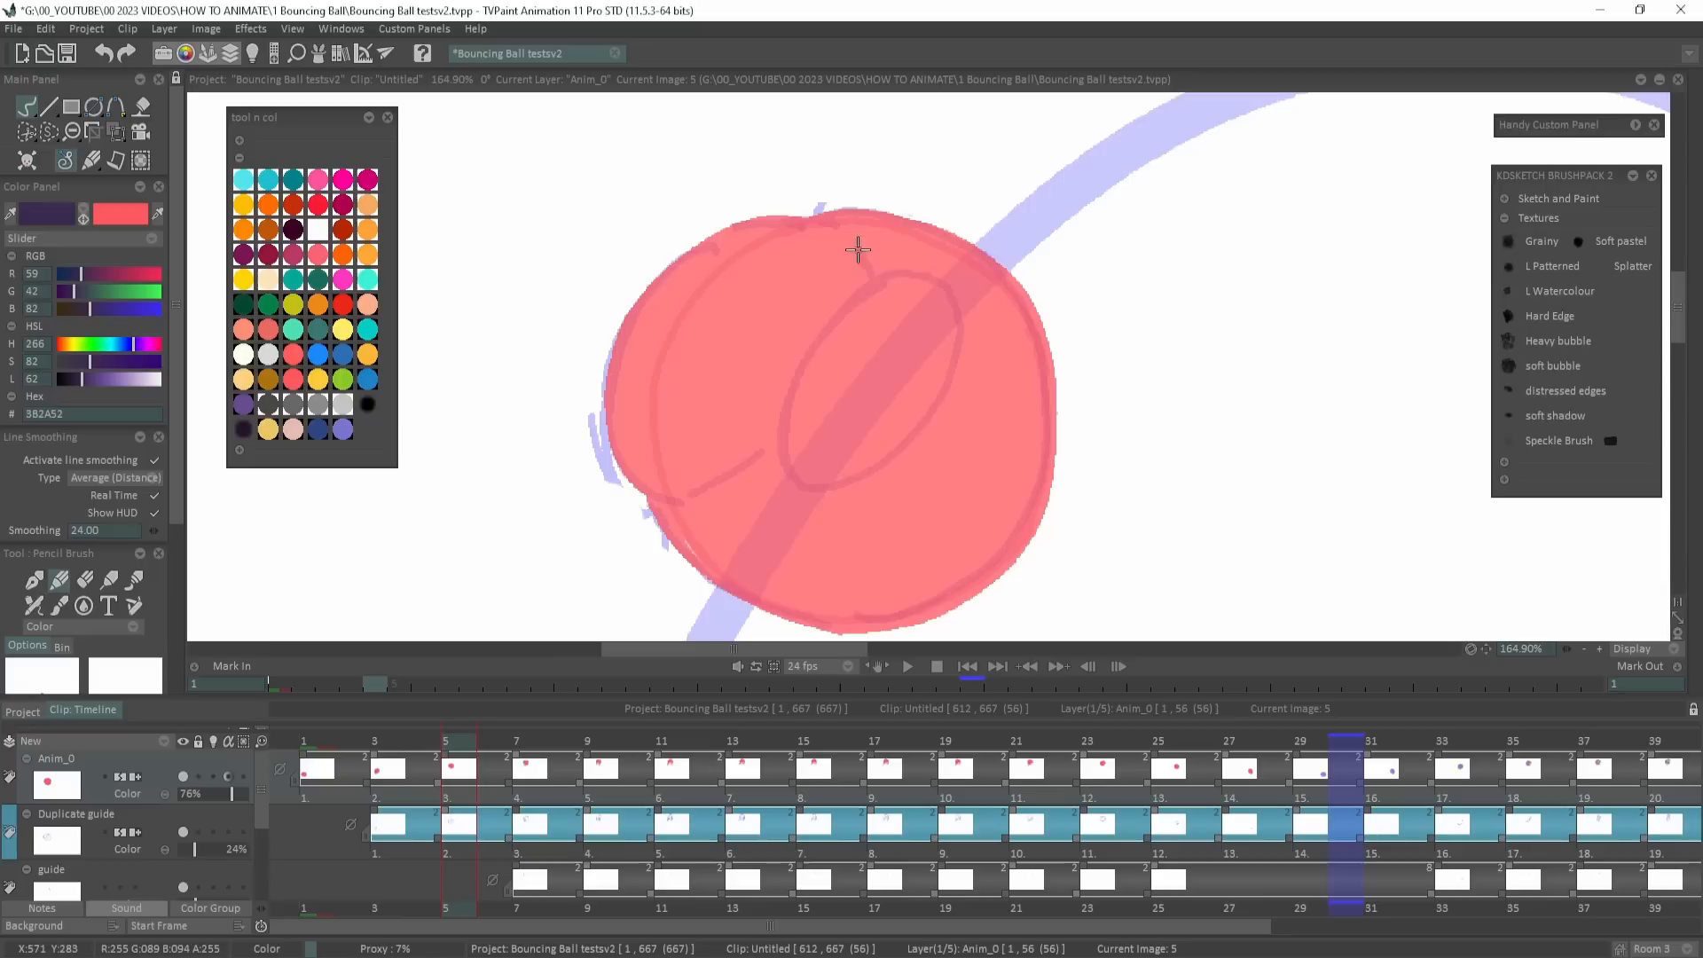
mouse_move(865, 253)
left_mouse_down()
mouse_move(802, 353)
mouse_move(791, 423)
left_mouse_up()
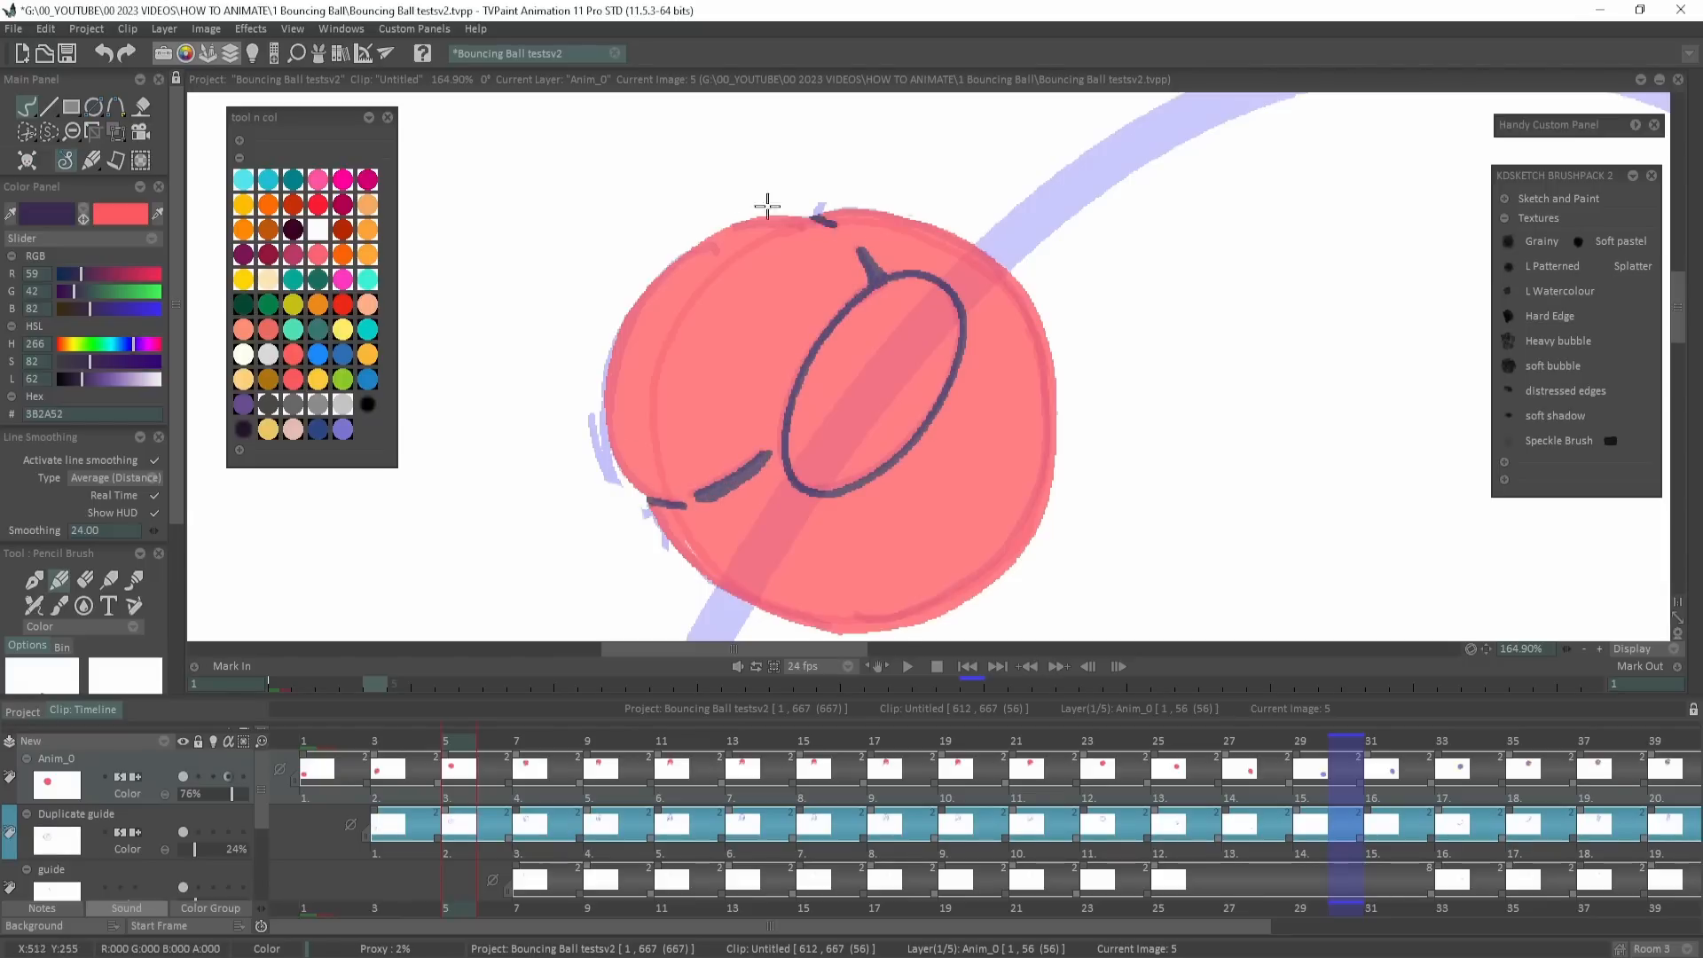
Draw the dark hair parting, the shadow under the fringe and the eye on the red-haired character on frame 7.
left_click_drag(923, 239, 820, 413)
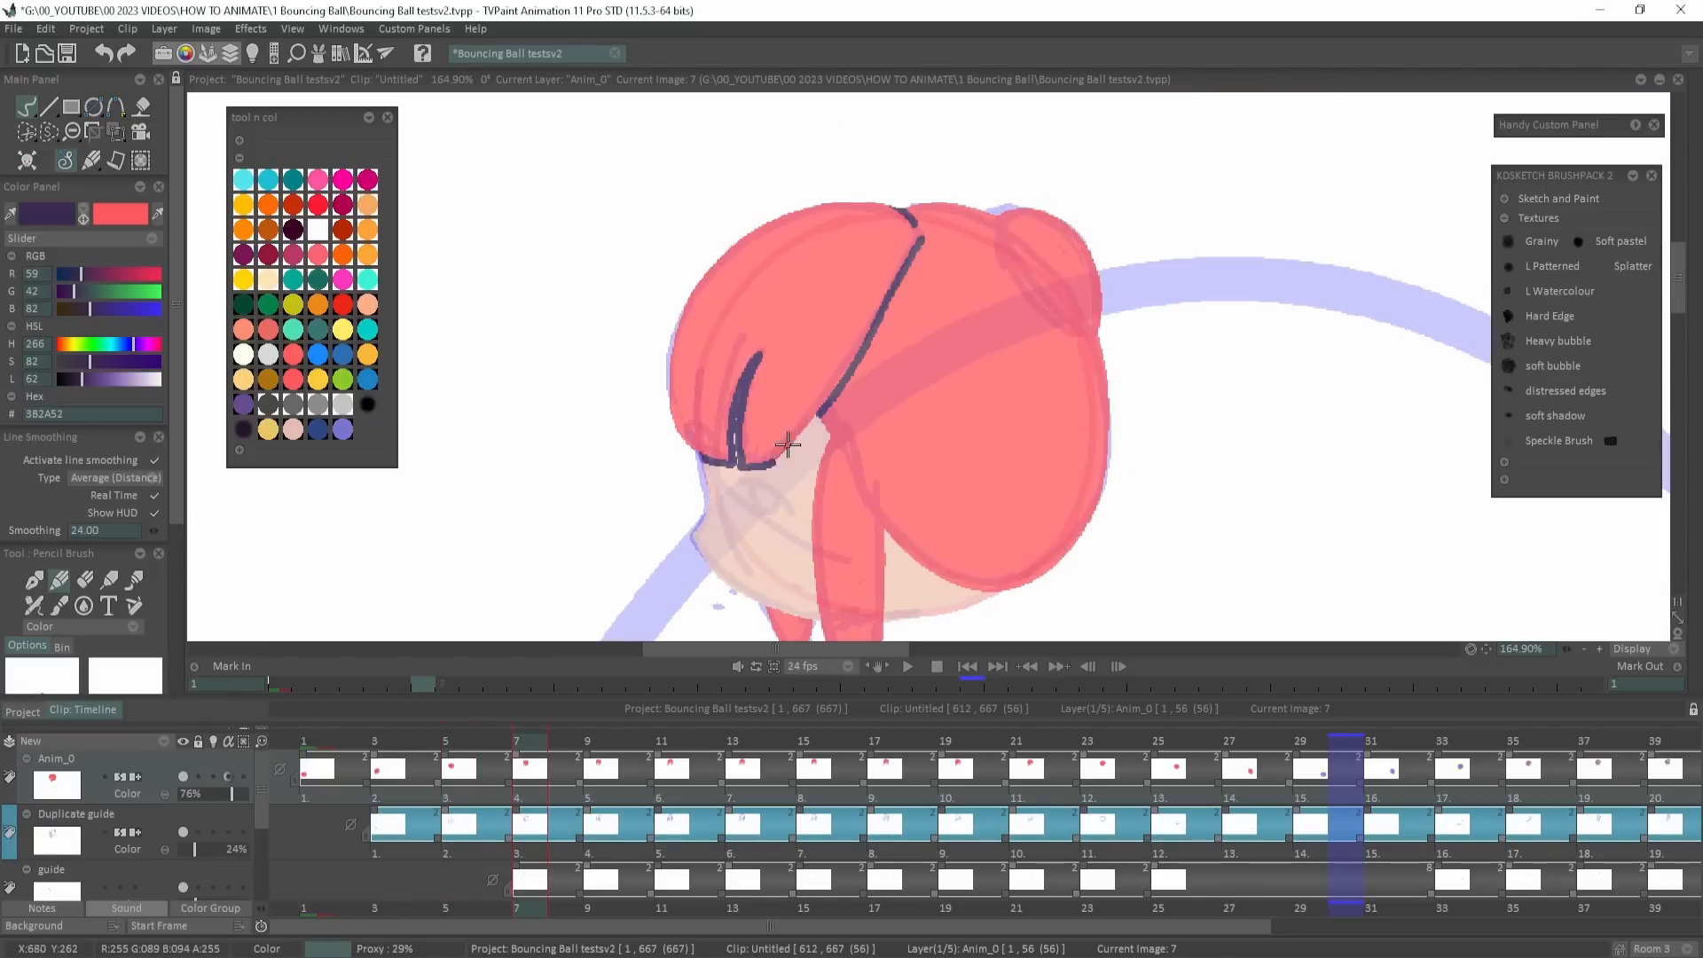
left_click_drag(743, 473, 825, 439)
left_click_drag(700, 377, 755, 419)
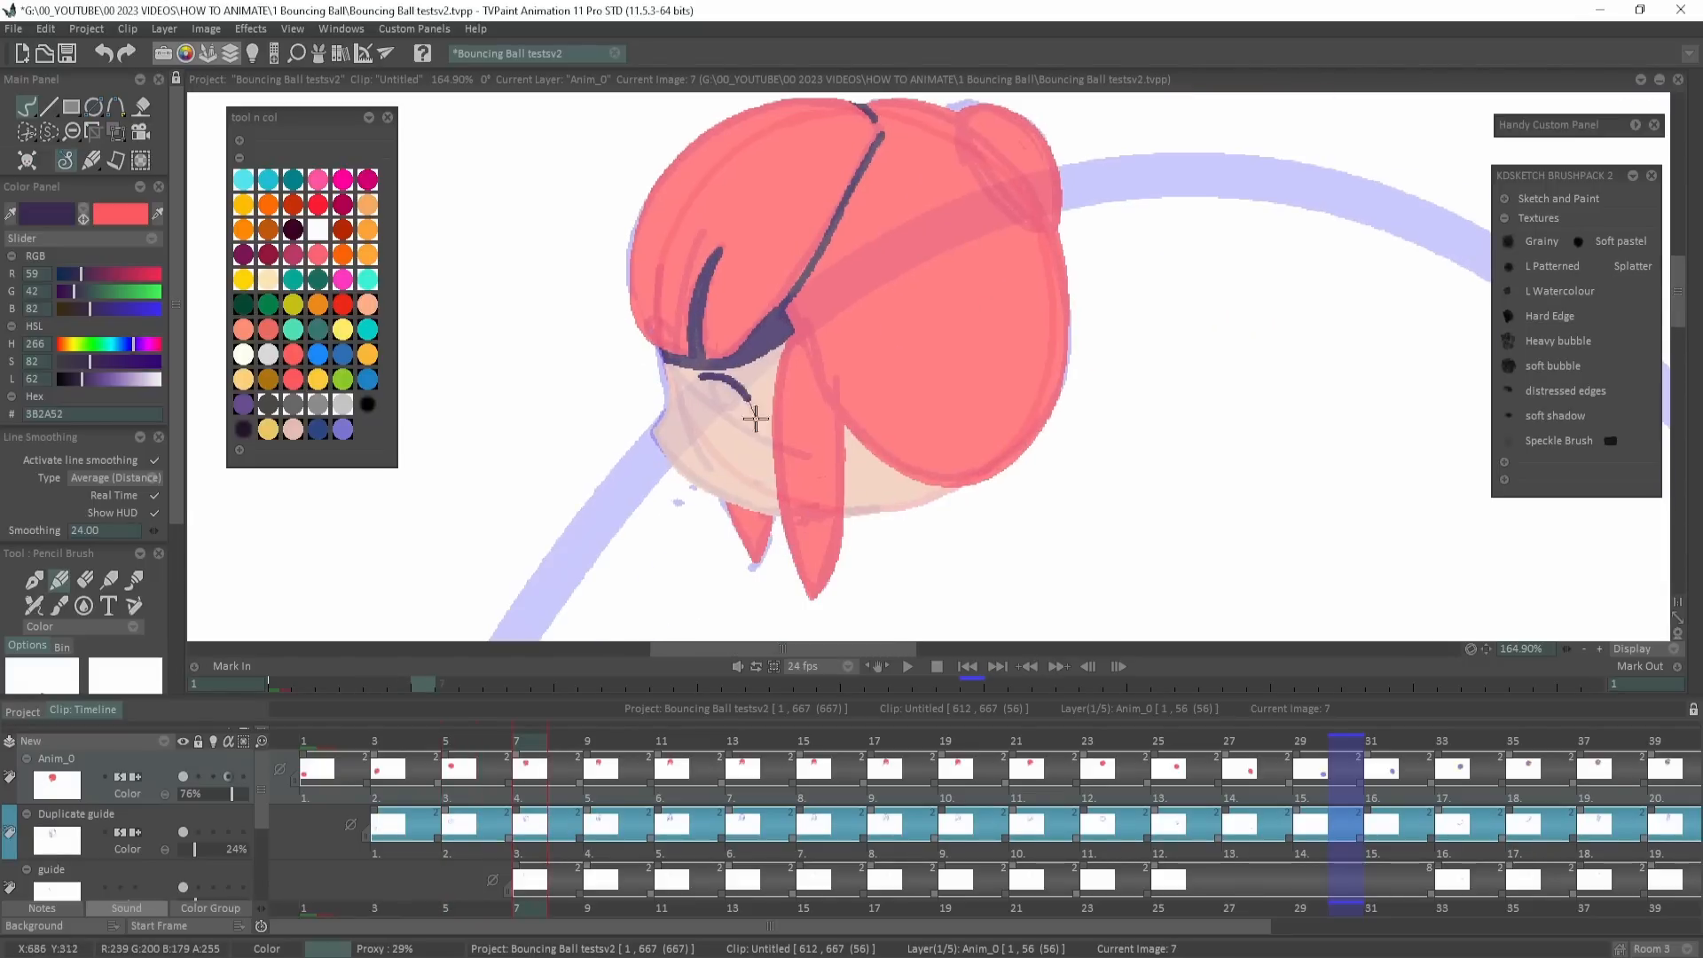
left_click_drag(807, 315, 847, 430)
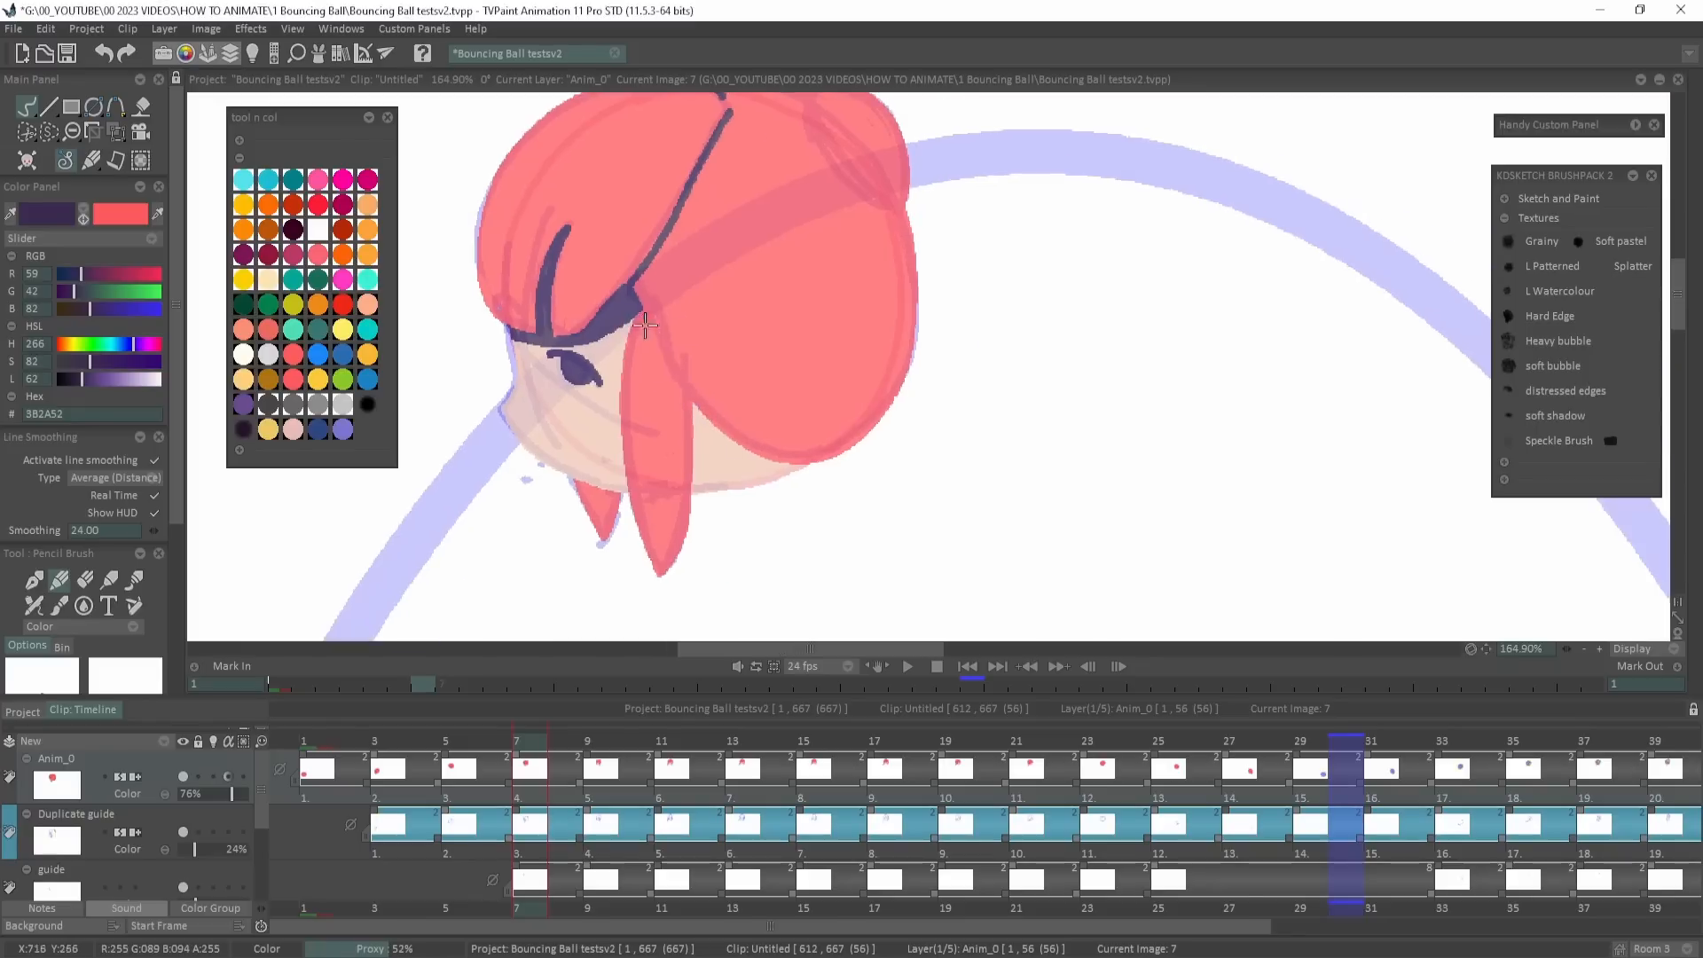
left_click_drag(761, 450, 798, 463)
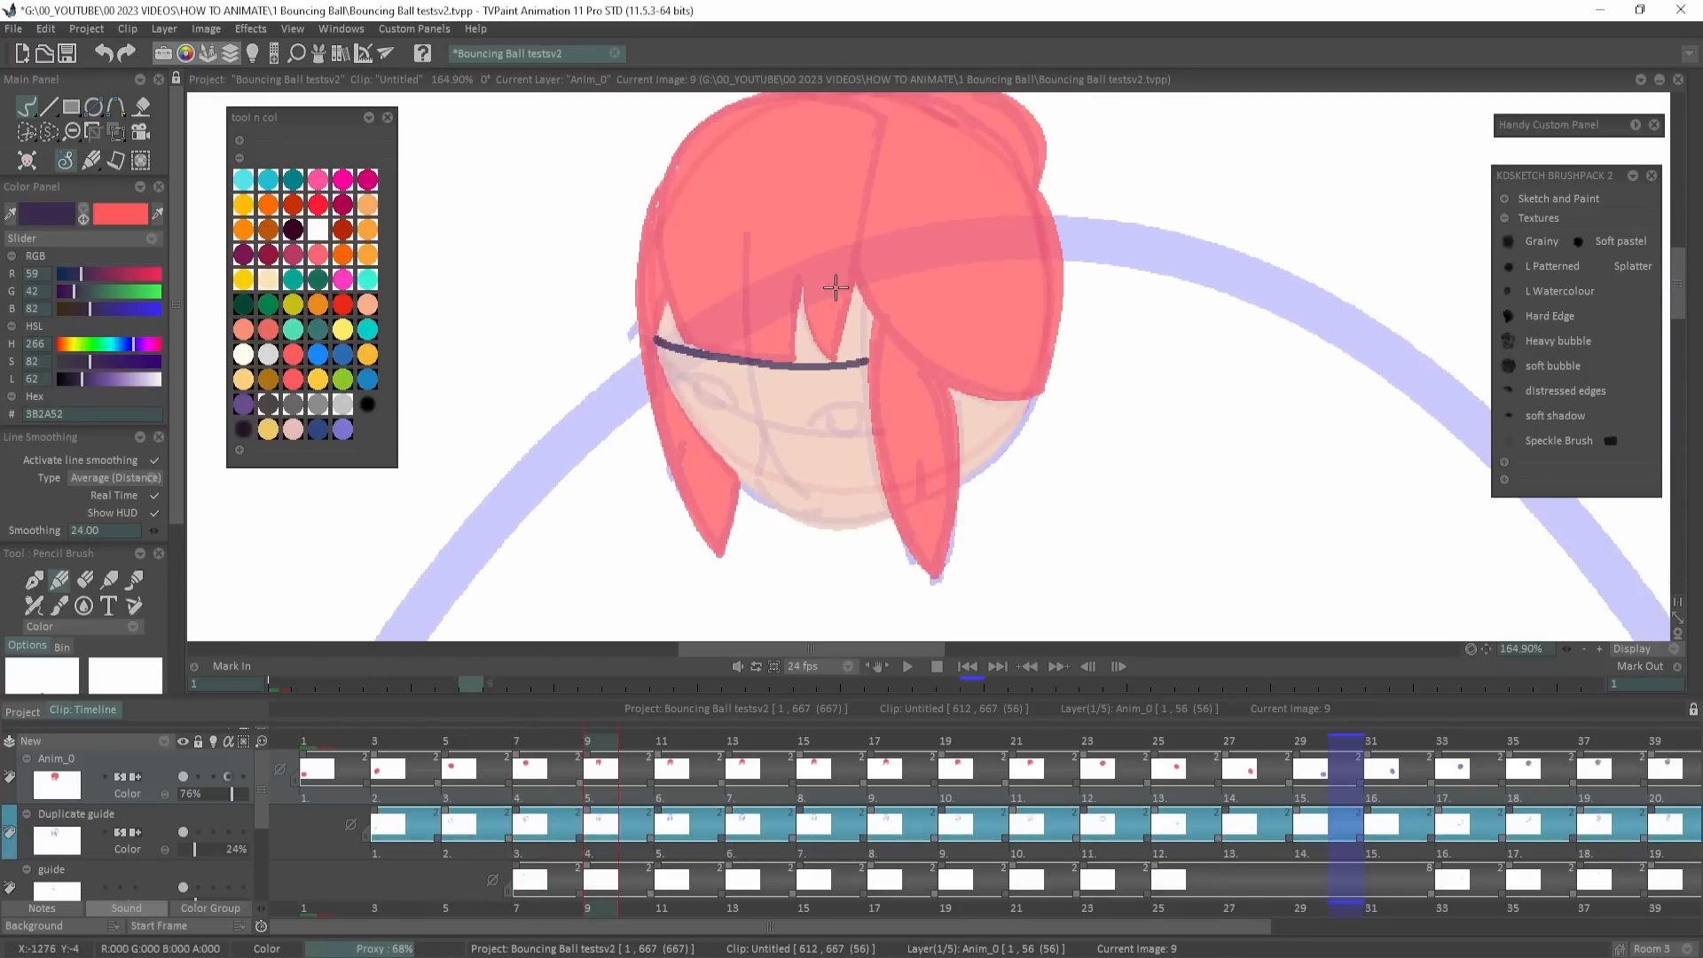
Draw the dark hair parting, fringe edge and side strand lines on the red-haired character on frame 9.
left_click_drag(896, 334, 852, 262)
left_click_drag(914, 182, 859, 429)
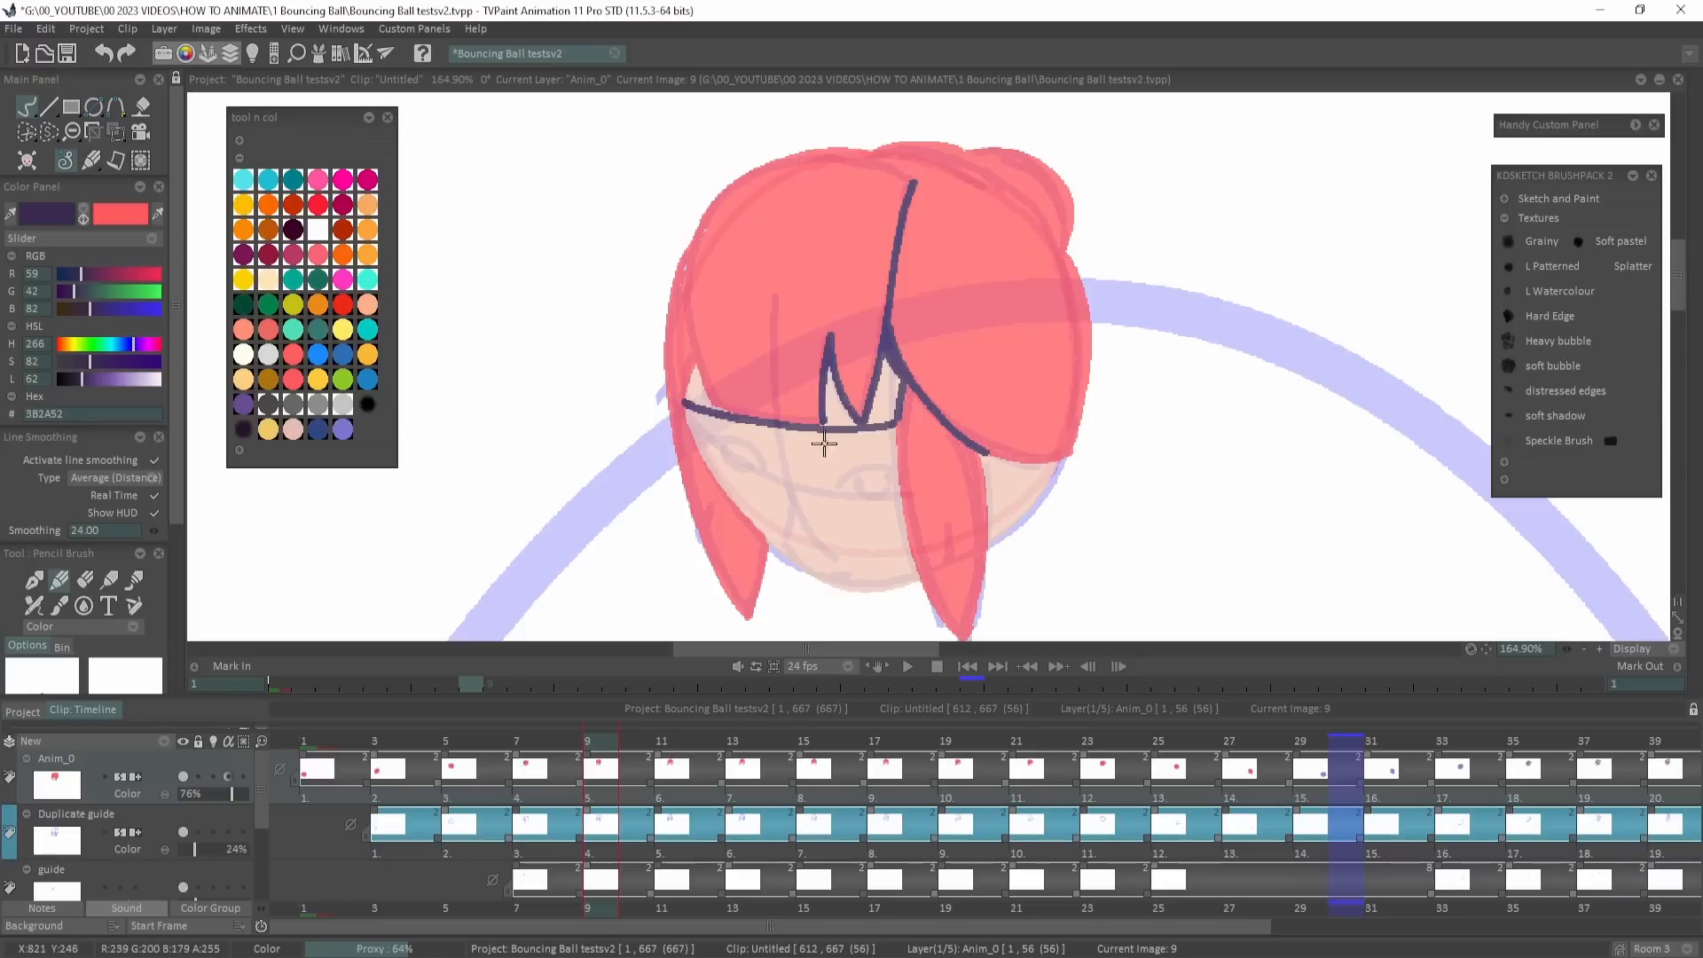
mouse_move(696, 360)
left_mouse_down()
mouse_move(723, 412)
mouse_move(690, 249)
mouse_move(685, 293)
left_mouse_up()
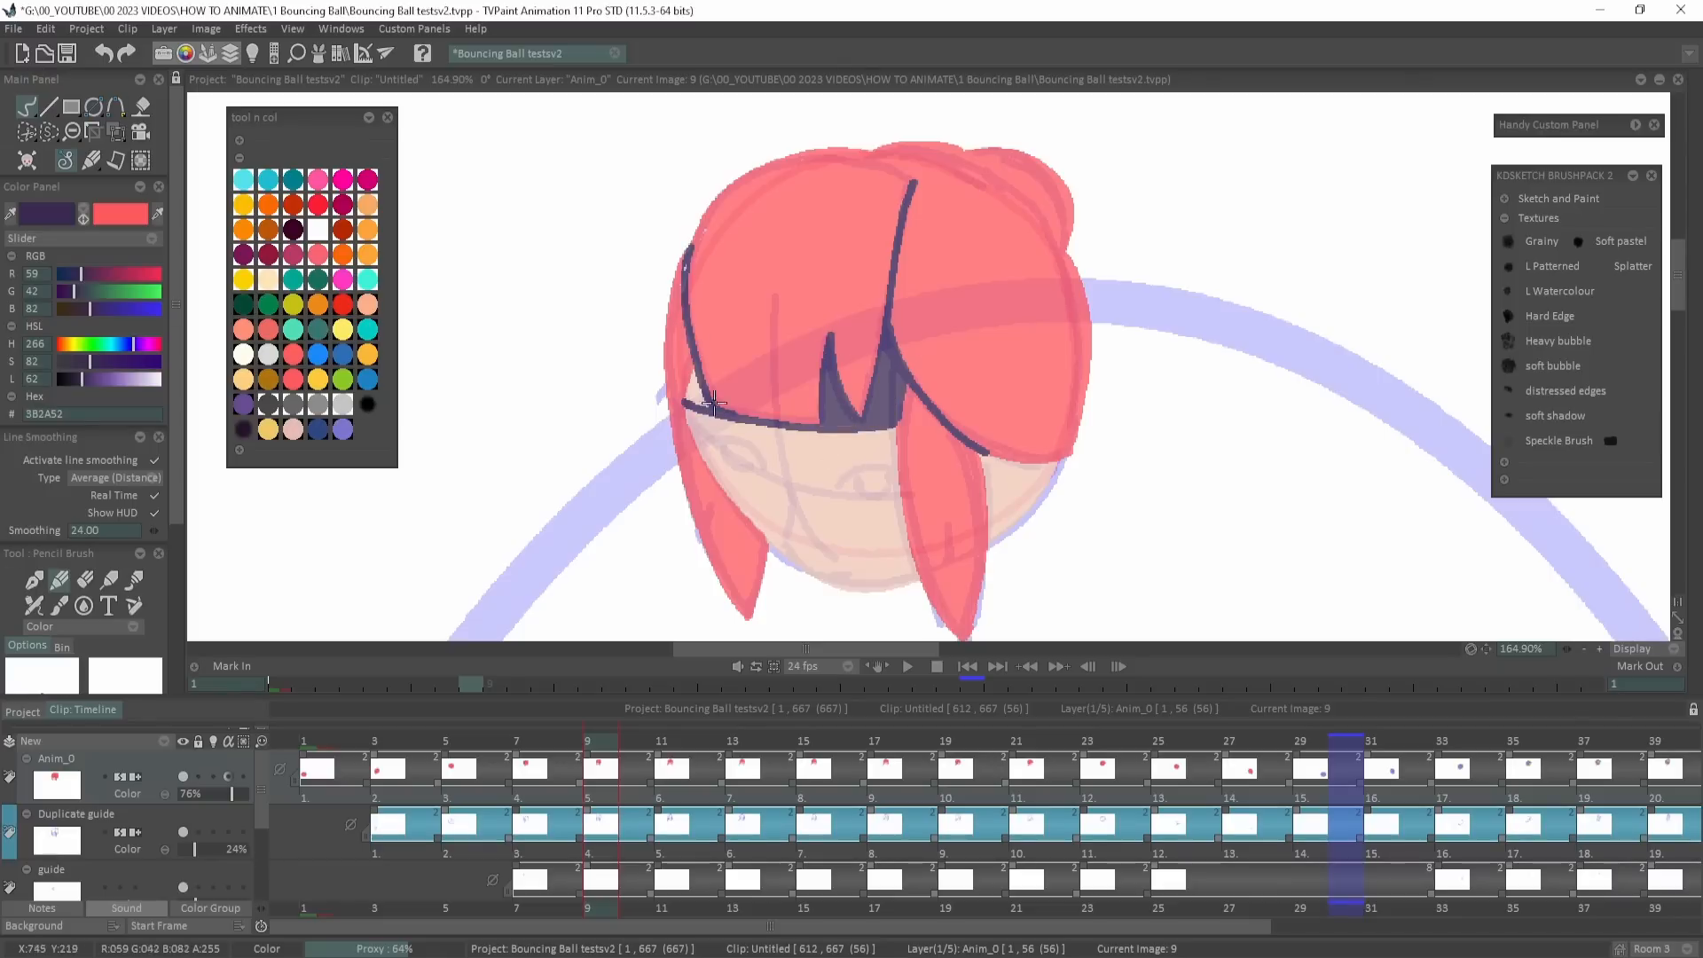
key("x")
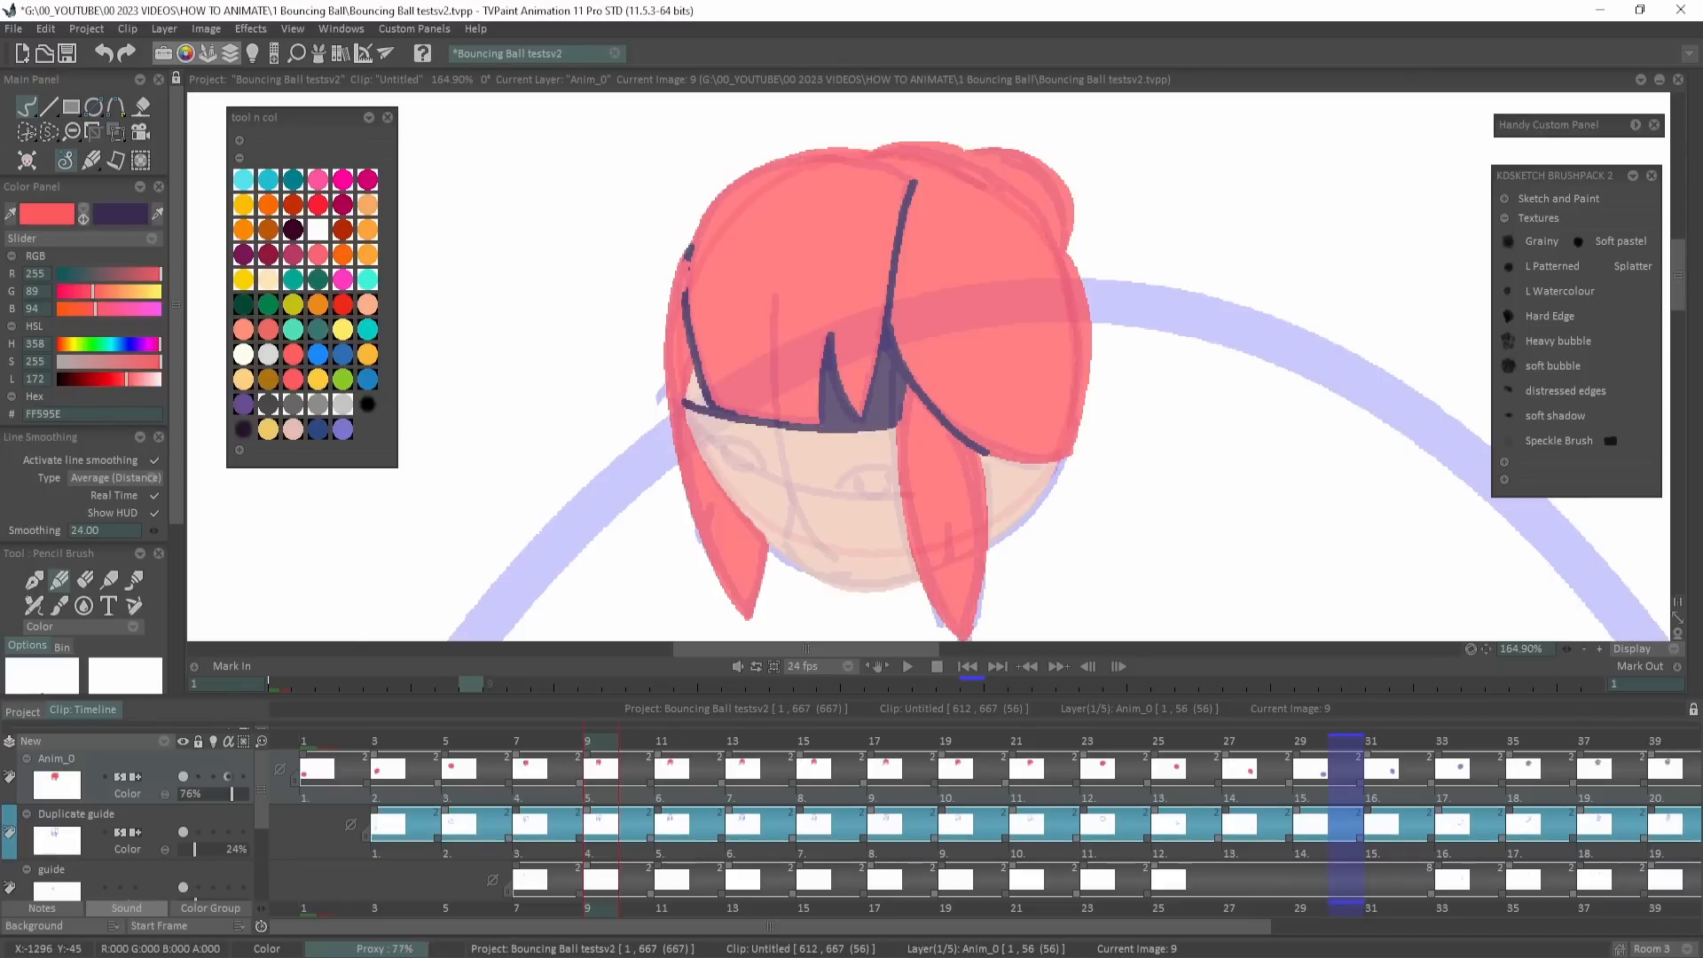
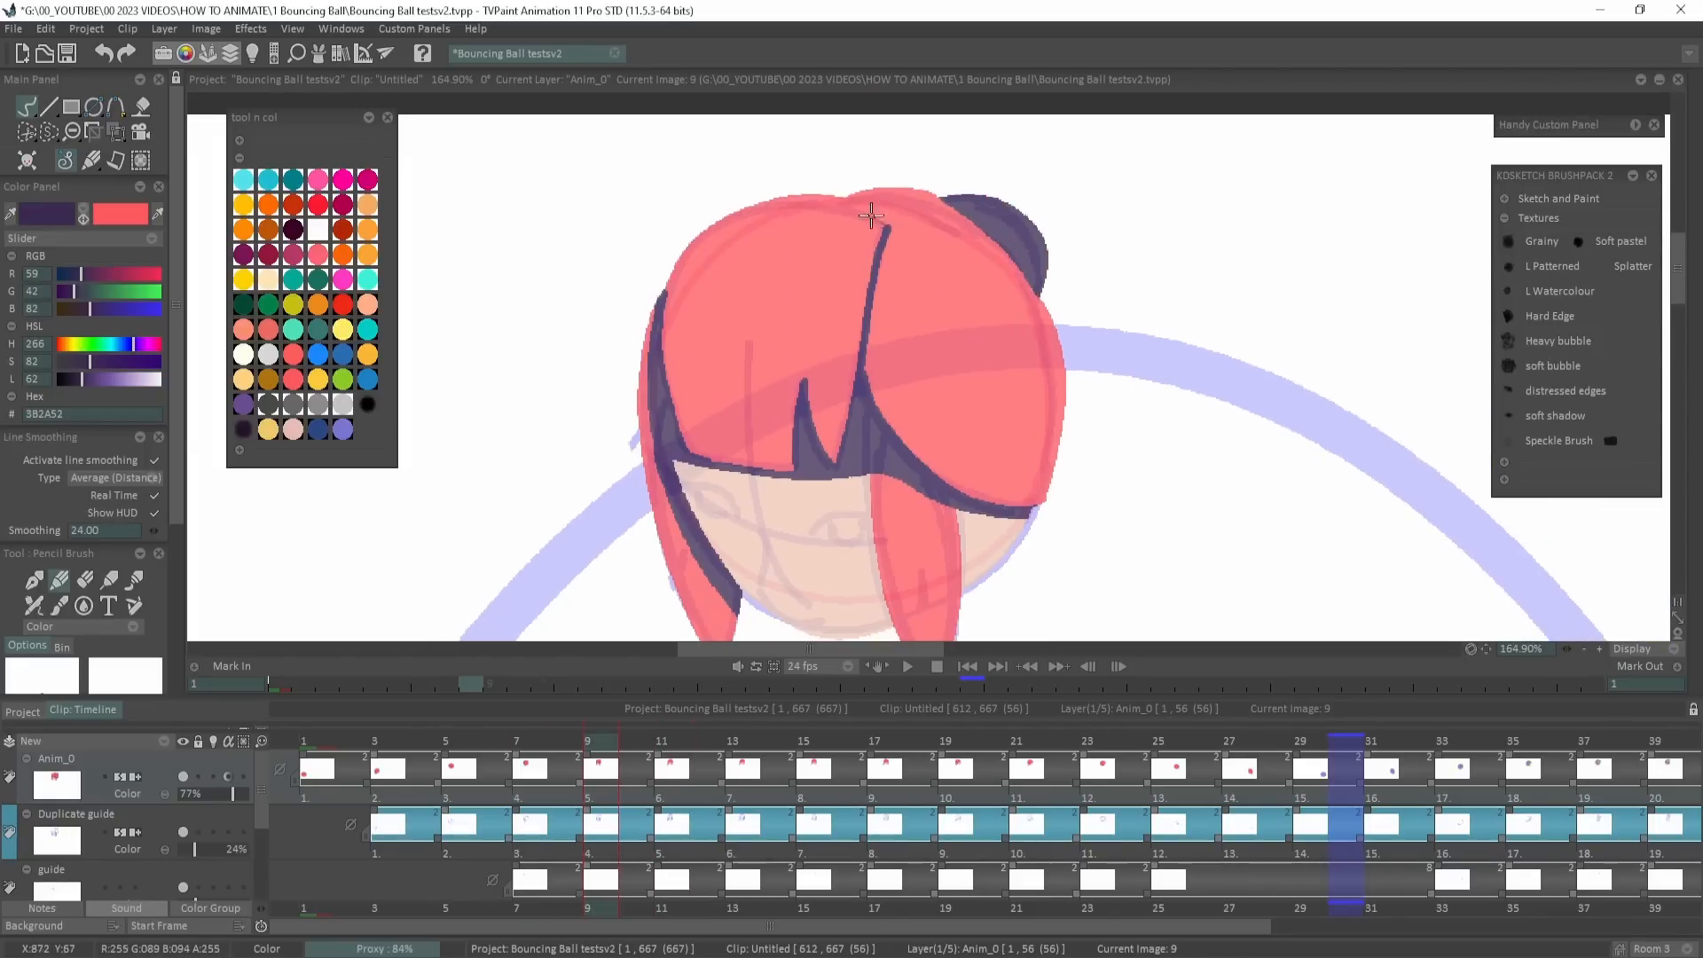
left_click_drag(852, 197, 889, 230)
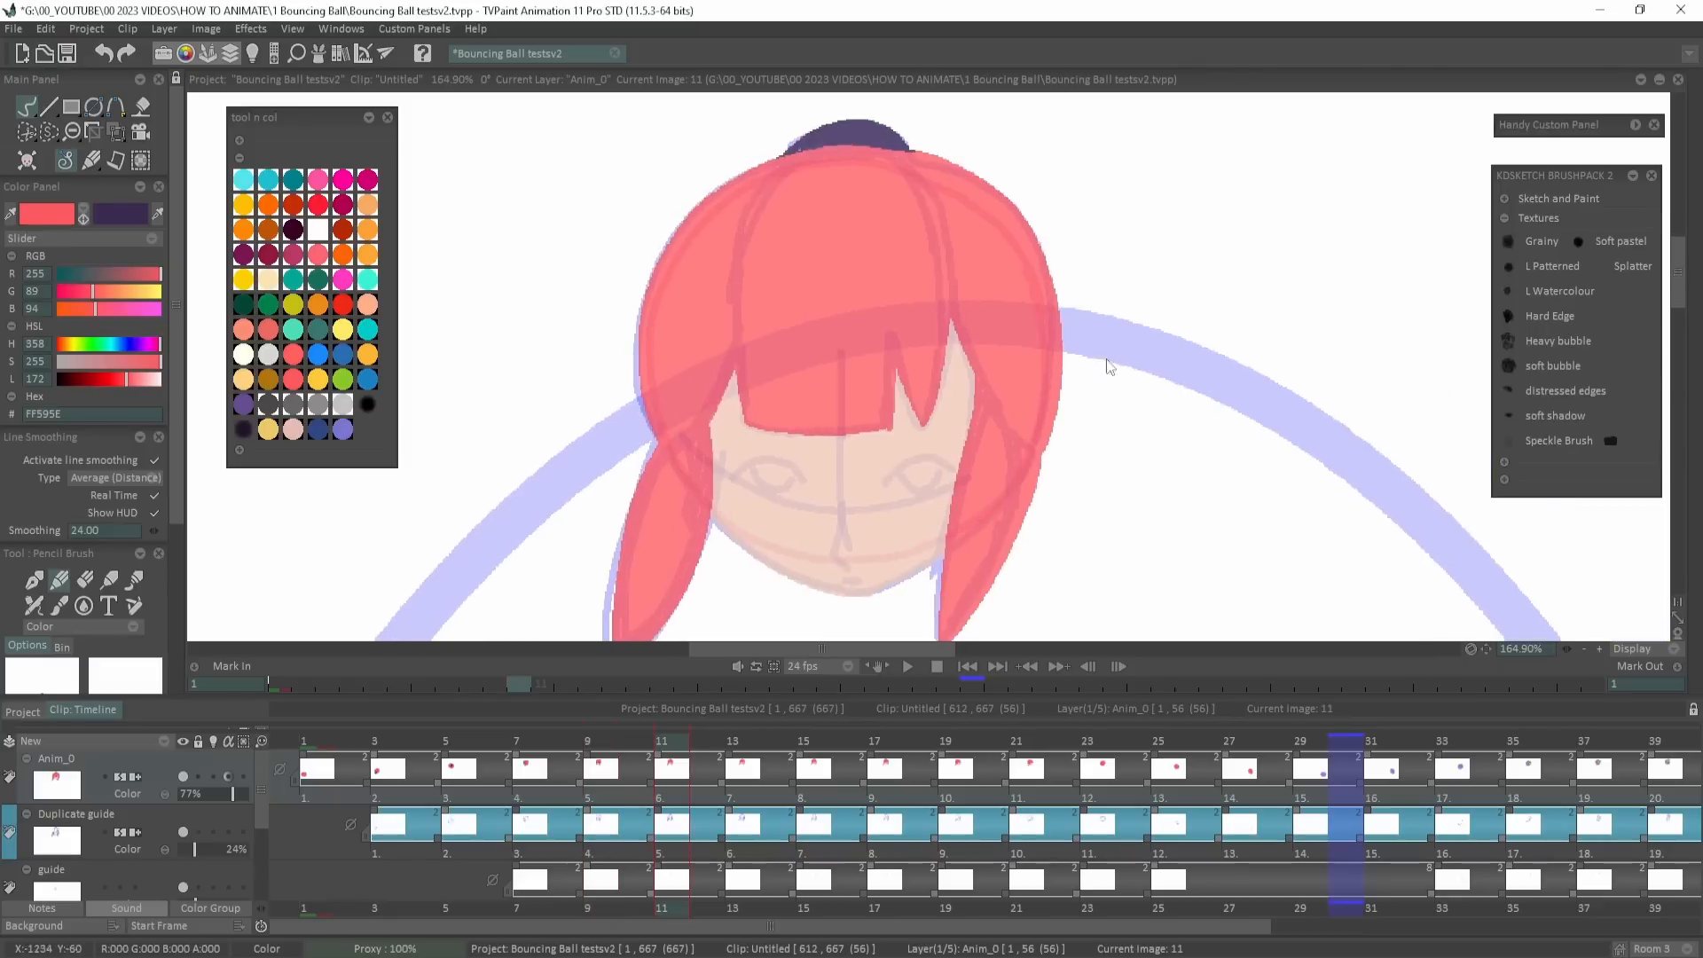
Draw the dark parting lines down from the bun and the fringe edge on frame 11.
key("x")
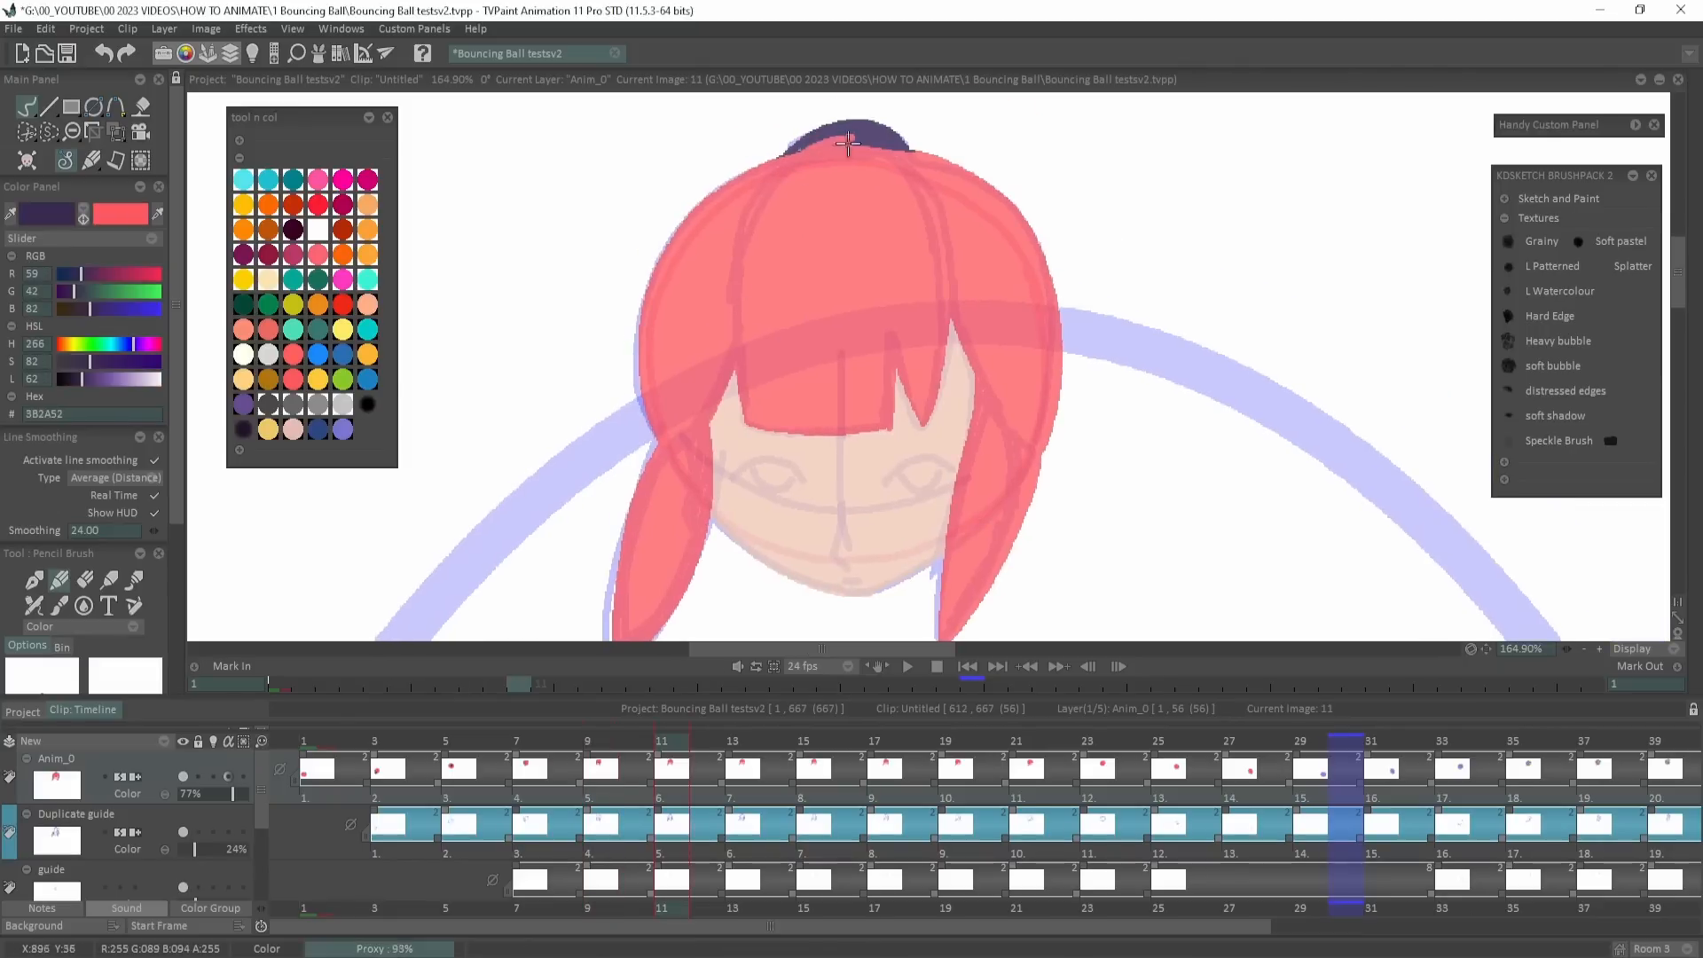
mouse_move(851, 135)
left_mouse_down()
mouse_move(750, 424)
mouse_move(919, 435)
left_mouse_up()
left_click_drag(712, 441, 913, 441)
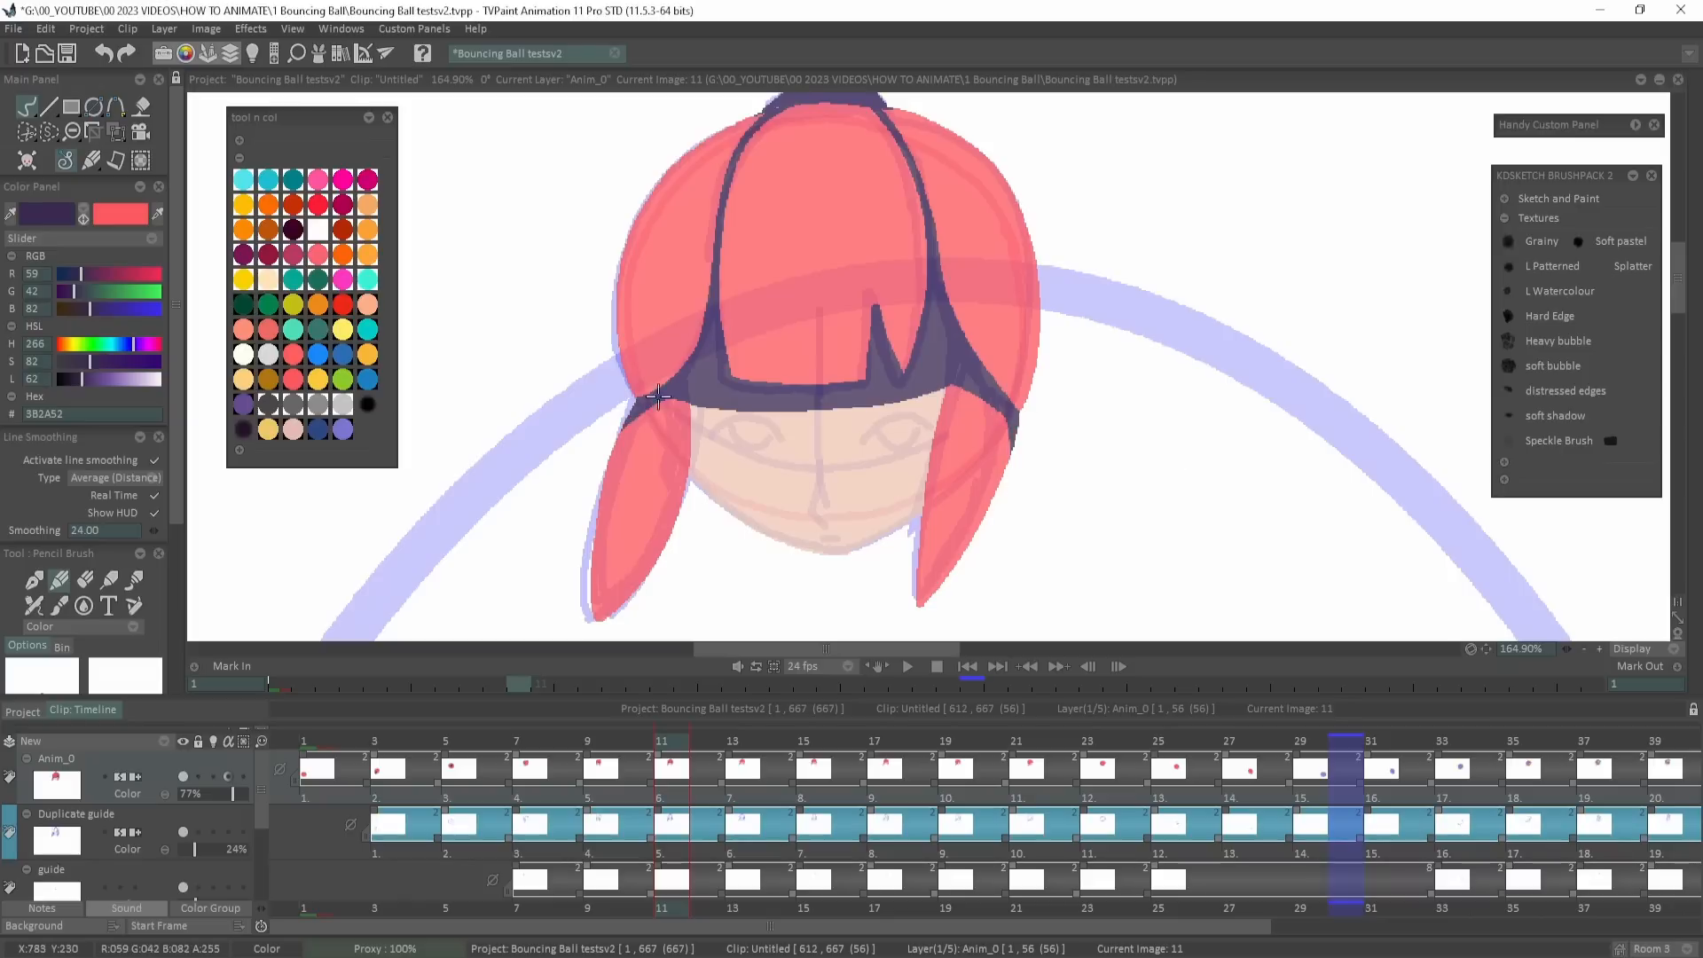
Undo the last shadow strokes along the fringe and side strands on frame 11.
left_click_drag(943, 387, 911, 518)
key("ctrl+z")
key("ctrl+z")
mouse_move(1566, 648)
left_mouse_down()
mouse_move(1525, 649)
mouse_move(1606, 648)
left_mouse_up()
key("ctrl+z")
key("ctrl+z")
key("ctrl+z")
key("ctrl+y")
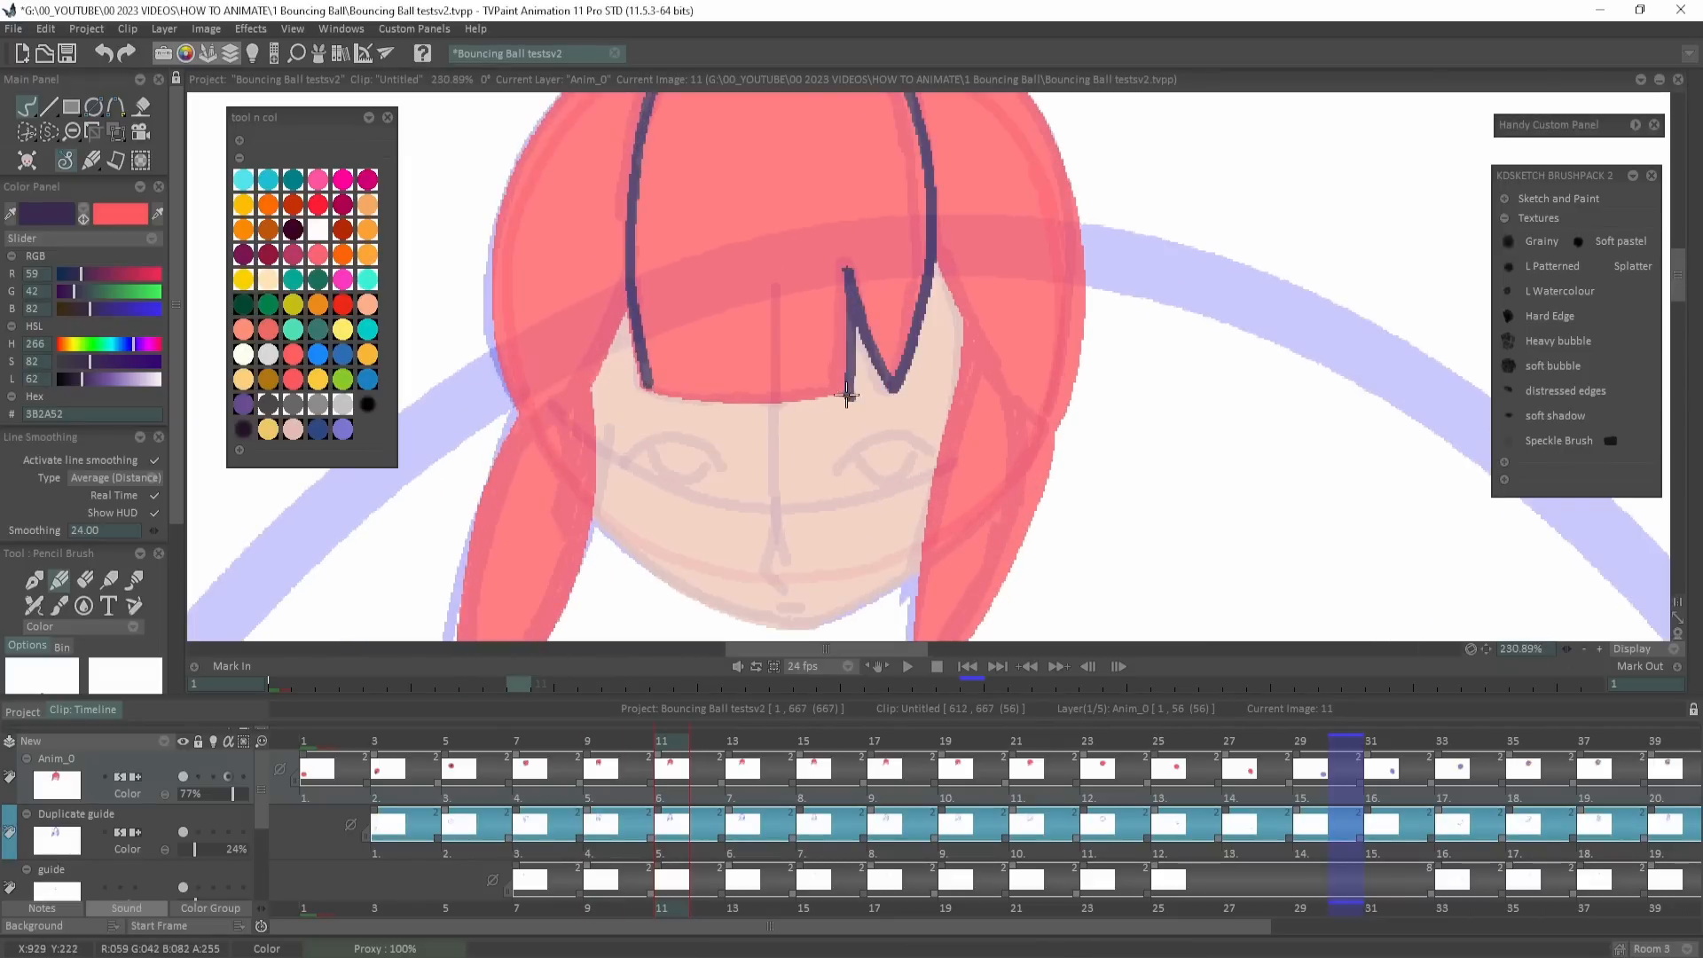
Redraw the dark shadow band under the fringe and along both side strands on frame 11.
left_click_drag(847, 395, 595, 392)
mouse_move(632, 348)
left_mouse_down()
mouse_move(662, 411)
mouse_move(895, 408)
left_mouse_up()
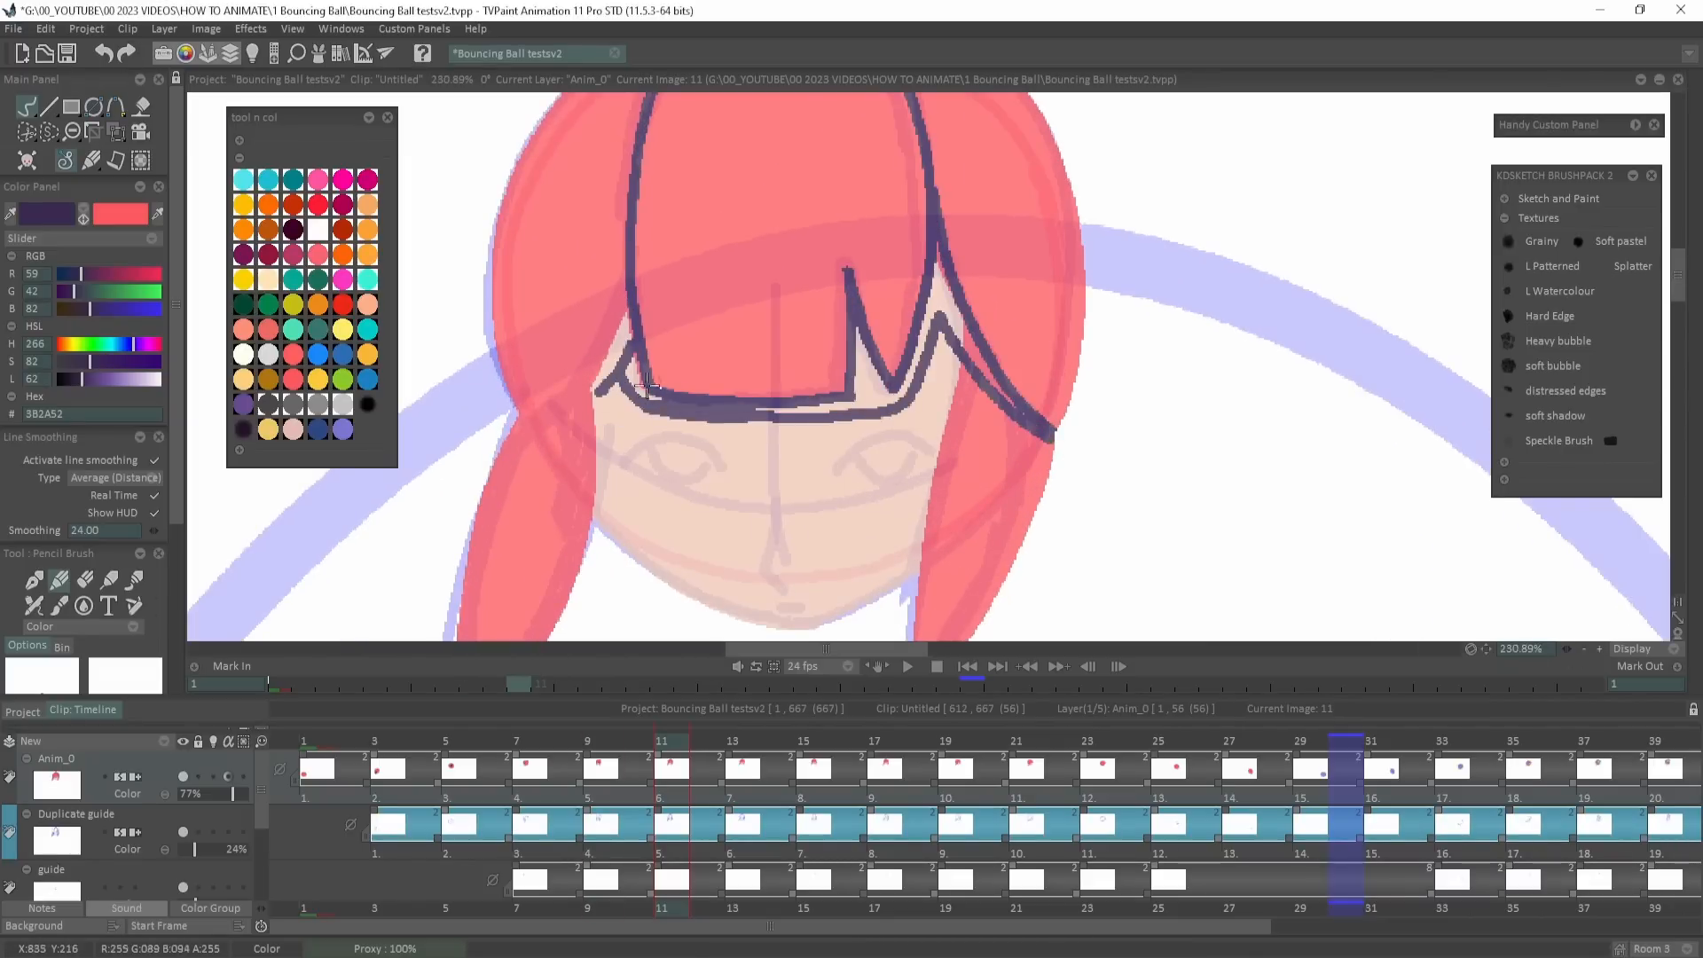
left_click_drag(646, 385, 1019, 415)
left_click_drag(804, 411, 643, 395)
mouse_move(637, 273)
left_mouse_down()
mouse_move(577, 392)
mouse_move(519, 417)
left_mouse_up()
left_click_drag(625, 311, 601, 390)
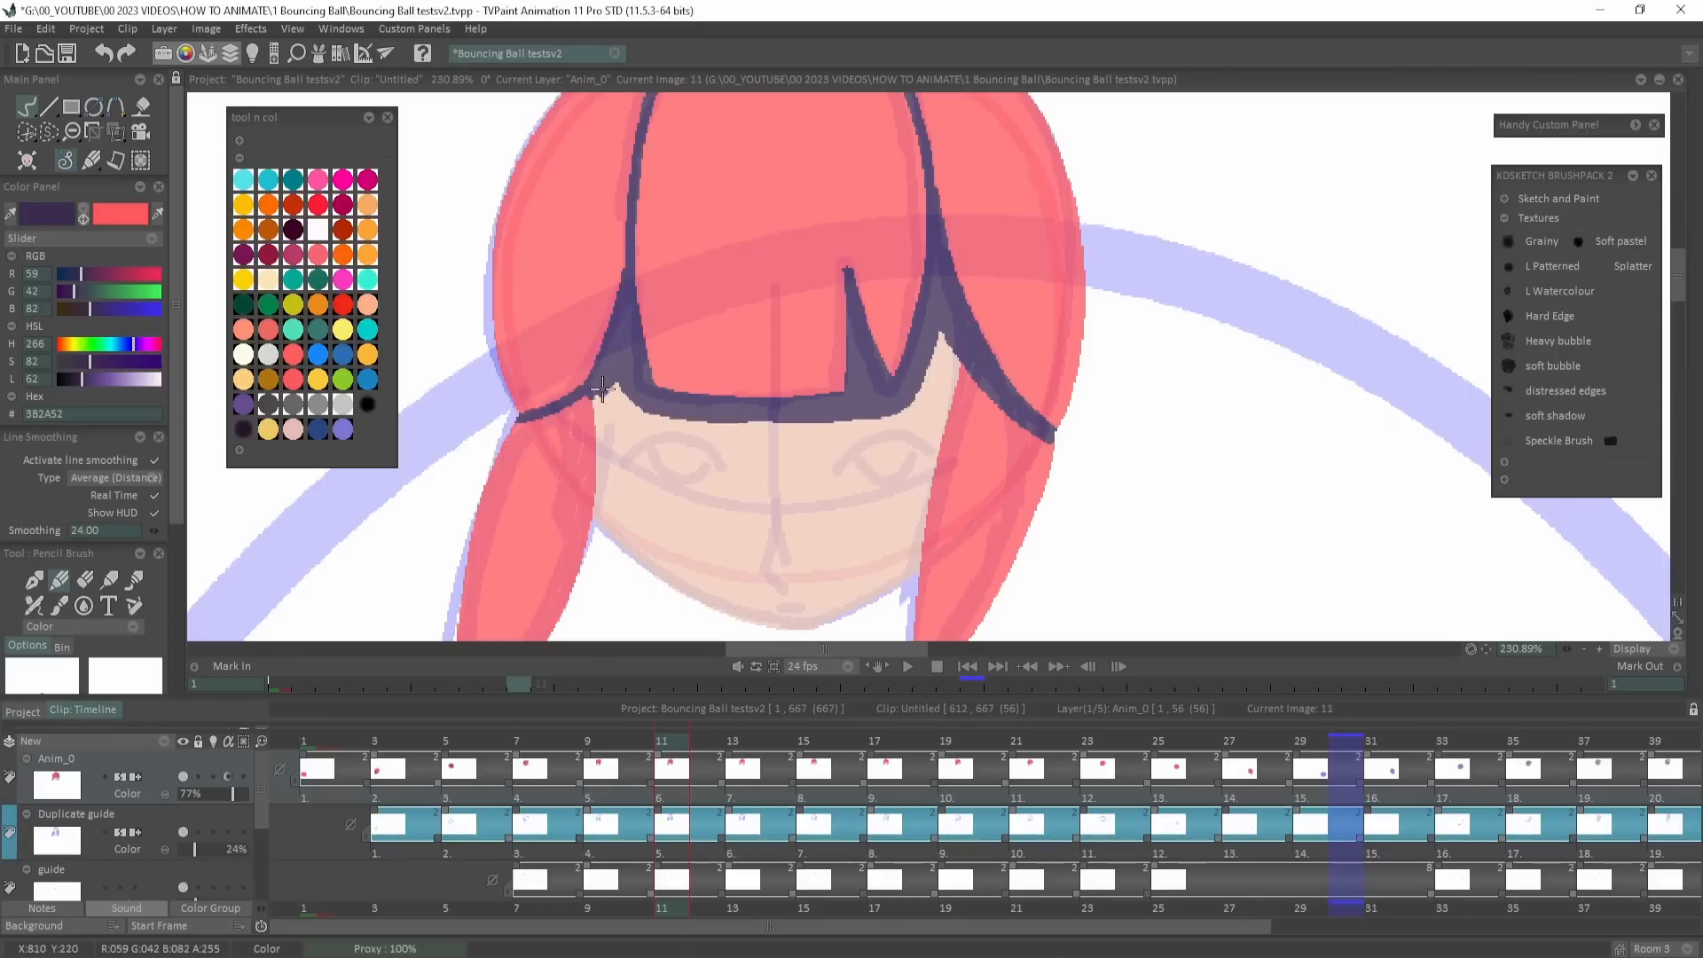
left_click_drag(1100, 502, 1201, 426)
key("Left")
key("Right")
left_click_drag(710, 315, 756, 333)
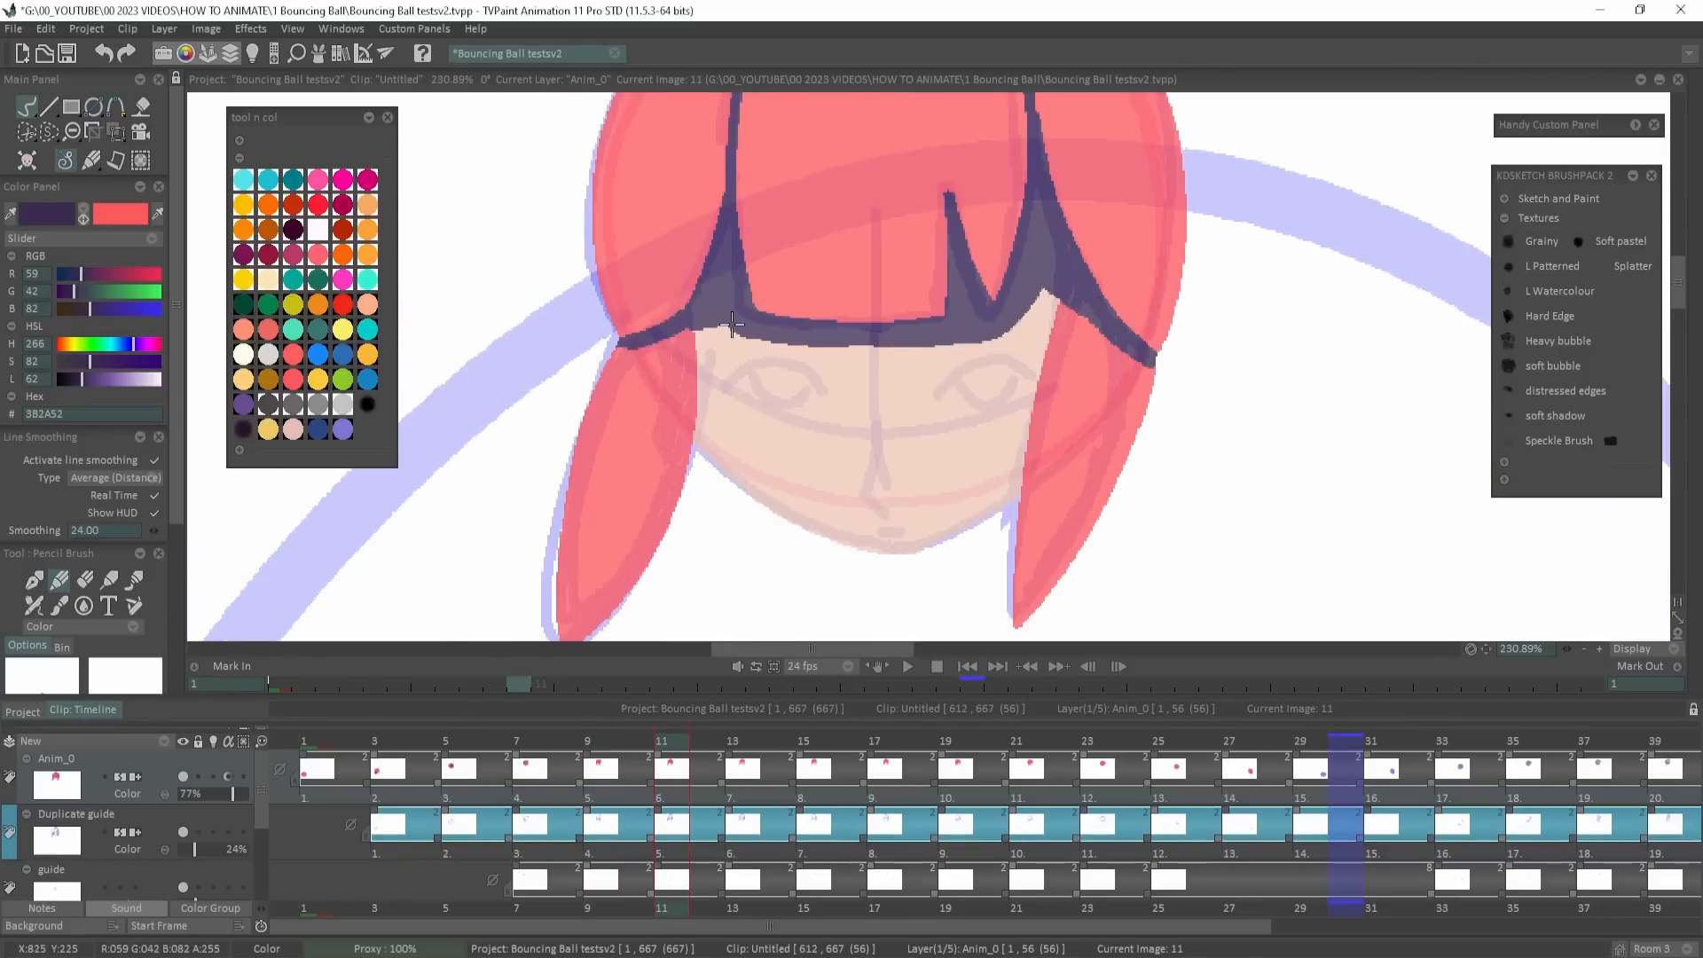
Outline the eye below the notched side of the fringe on frame 11.
left_click_drag(1031, 374, 941, 397)
left_click_drag(964, 377, 1011, 372)
Draw the character's eyes on frame 9 and fill them with the dark purple.
key("Left")
key("Left")
key("Right")
left_click_drag(746, 425, 980, 417)
left_click_drag(750, 383, 823, 412)
left_click_drag(770, 382, 809, 397)
key("ctrl+z")
key("ctrl+z")
key("Right")
key("Left")
key("f")
left_click(792, 389)
left_click_drag(1335, 507, 1204, 486)
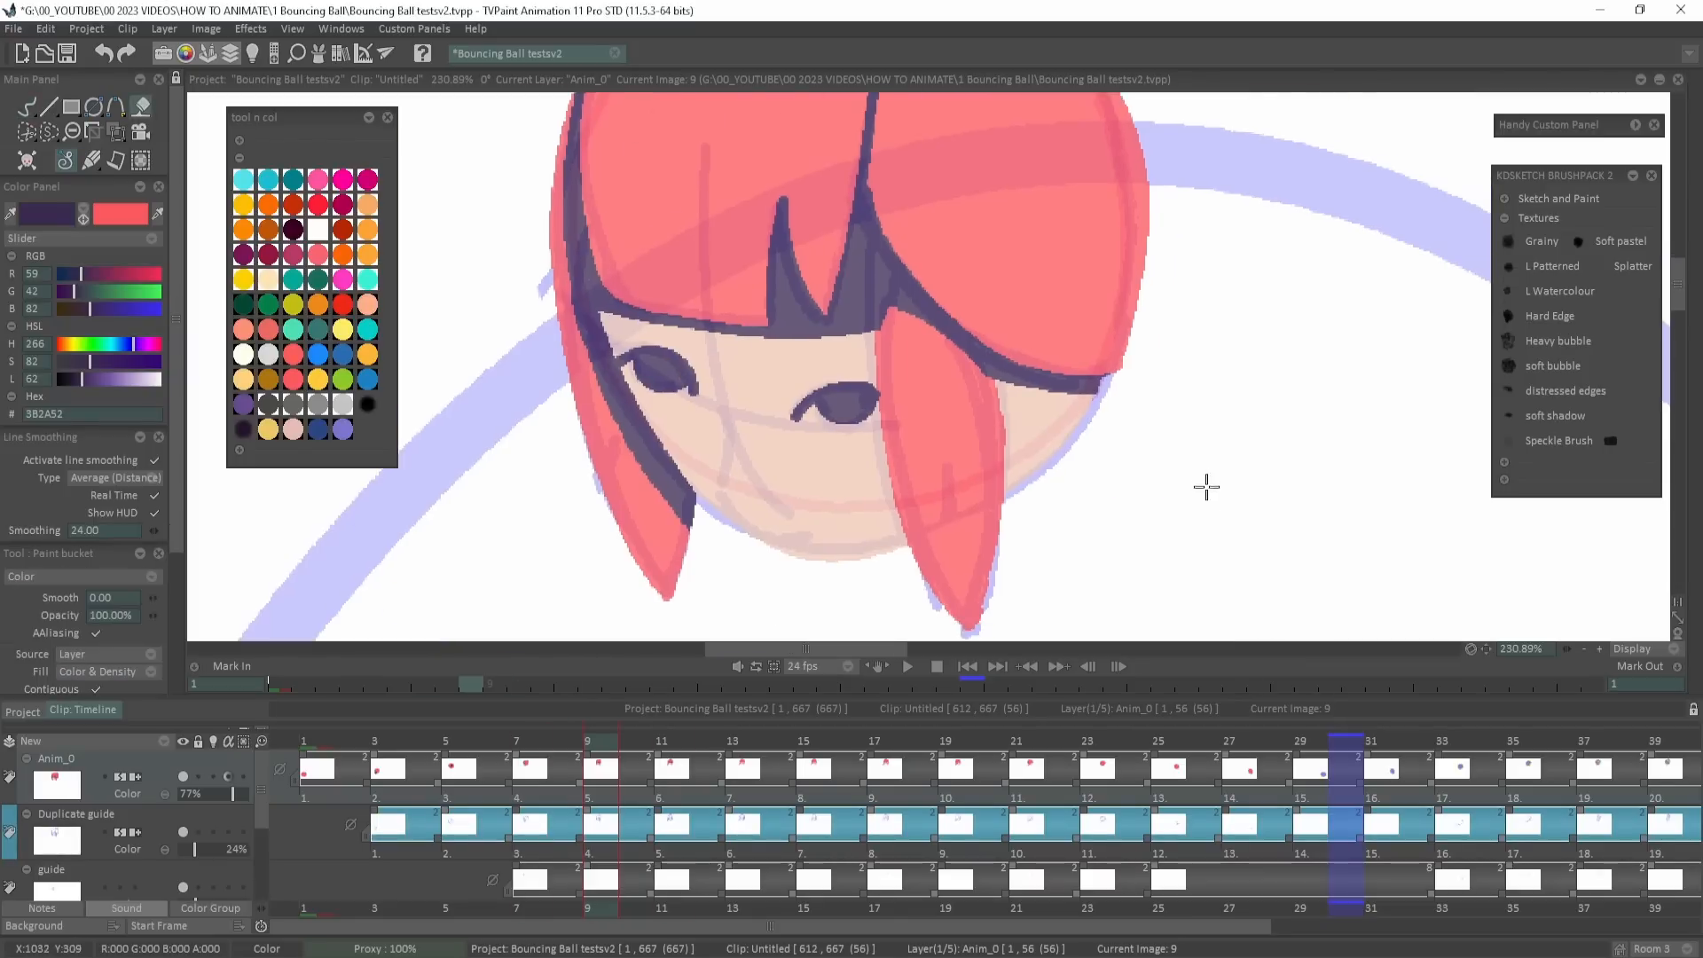
Undo the latest eye strokes on frame 9 and redraw the eye beside the dark side strand.
key("ctrl+z")
key("ctrl+z")
key("ctrl+z")
key("b")
left_click_drag(633, 351, 697, 392)
mouse_move(650, 359)
left_mouse_down()
mouse_move(719, 409)
mouse_move(729, 517)
left_mouse_up()
left_click_drag(1224, 536, 1180, 554)
Draw the second eye on frame 11 and fill both eyes with the dark purple.
key("Right")
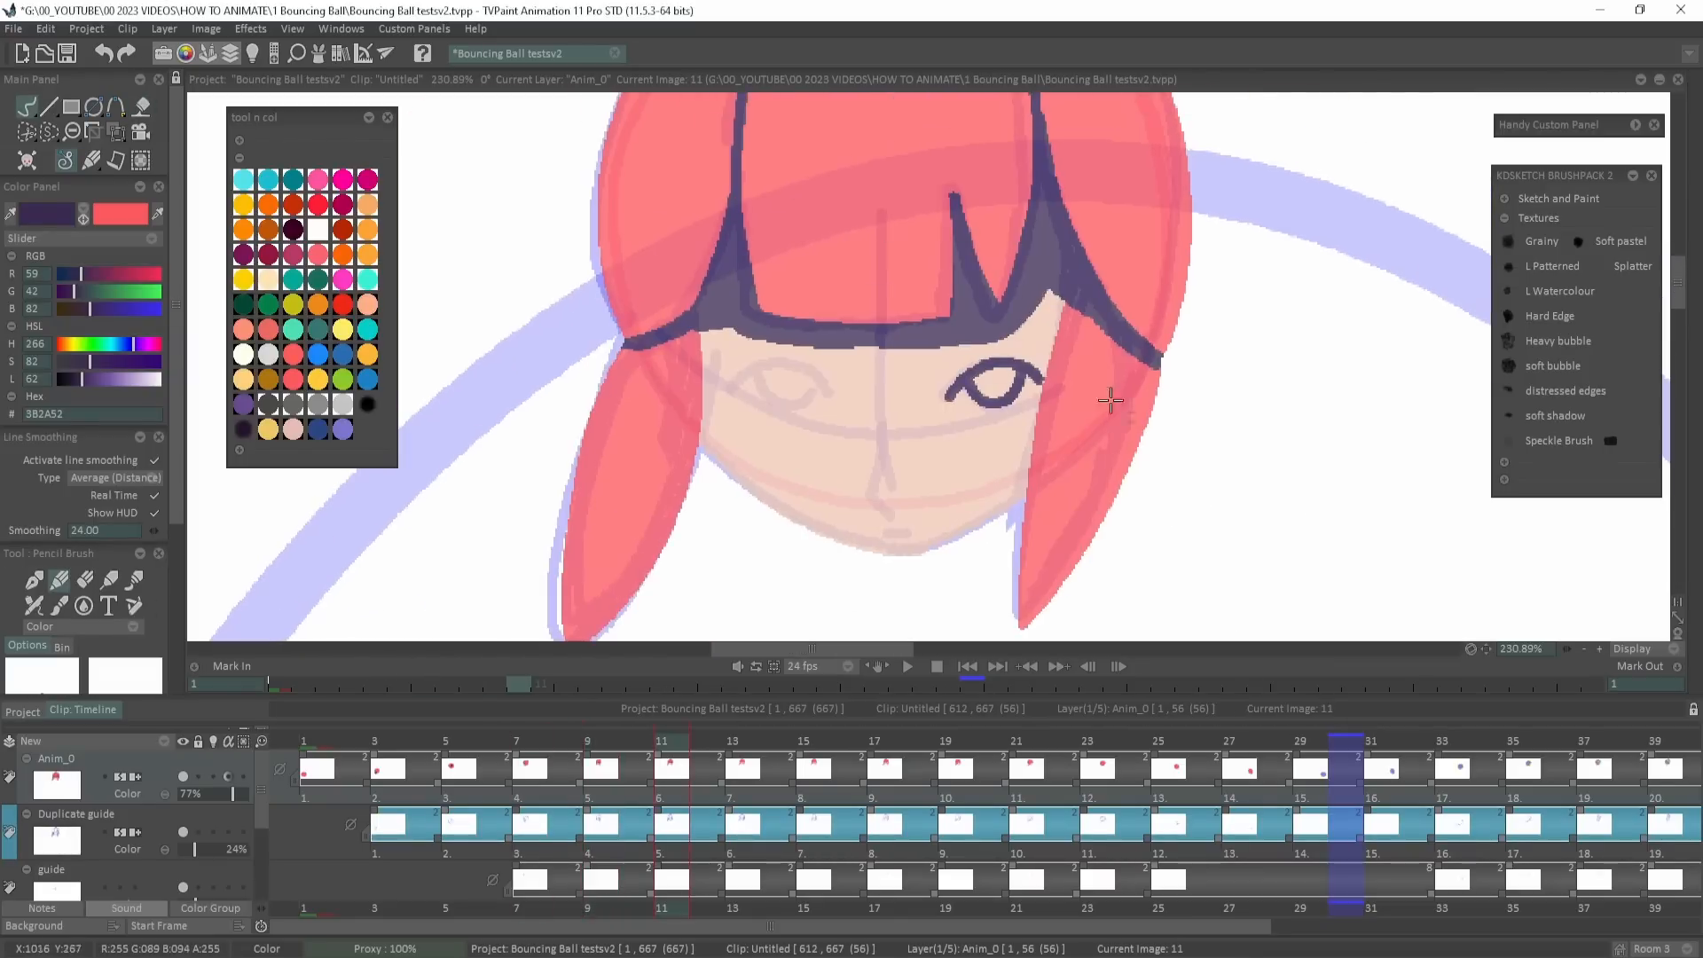
left_click_drag(832, 390, 732, 388)
left_click_drag(759, 373, 810, 374)
key("f")
left_click(785, 389)
left_click(993, 389)
Add the dark nose line and the small mouth to the face on frame 11.
left_click_drag(877, 455, 887, 513)
left_click_drag(884, 532, 909, 532)
left_click_drag(1086, 177, 1067, 472)
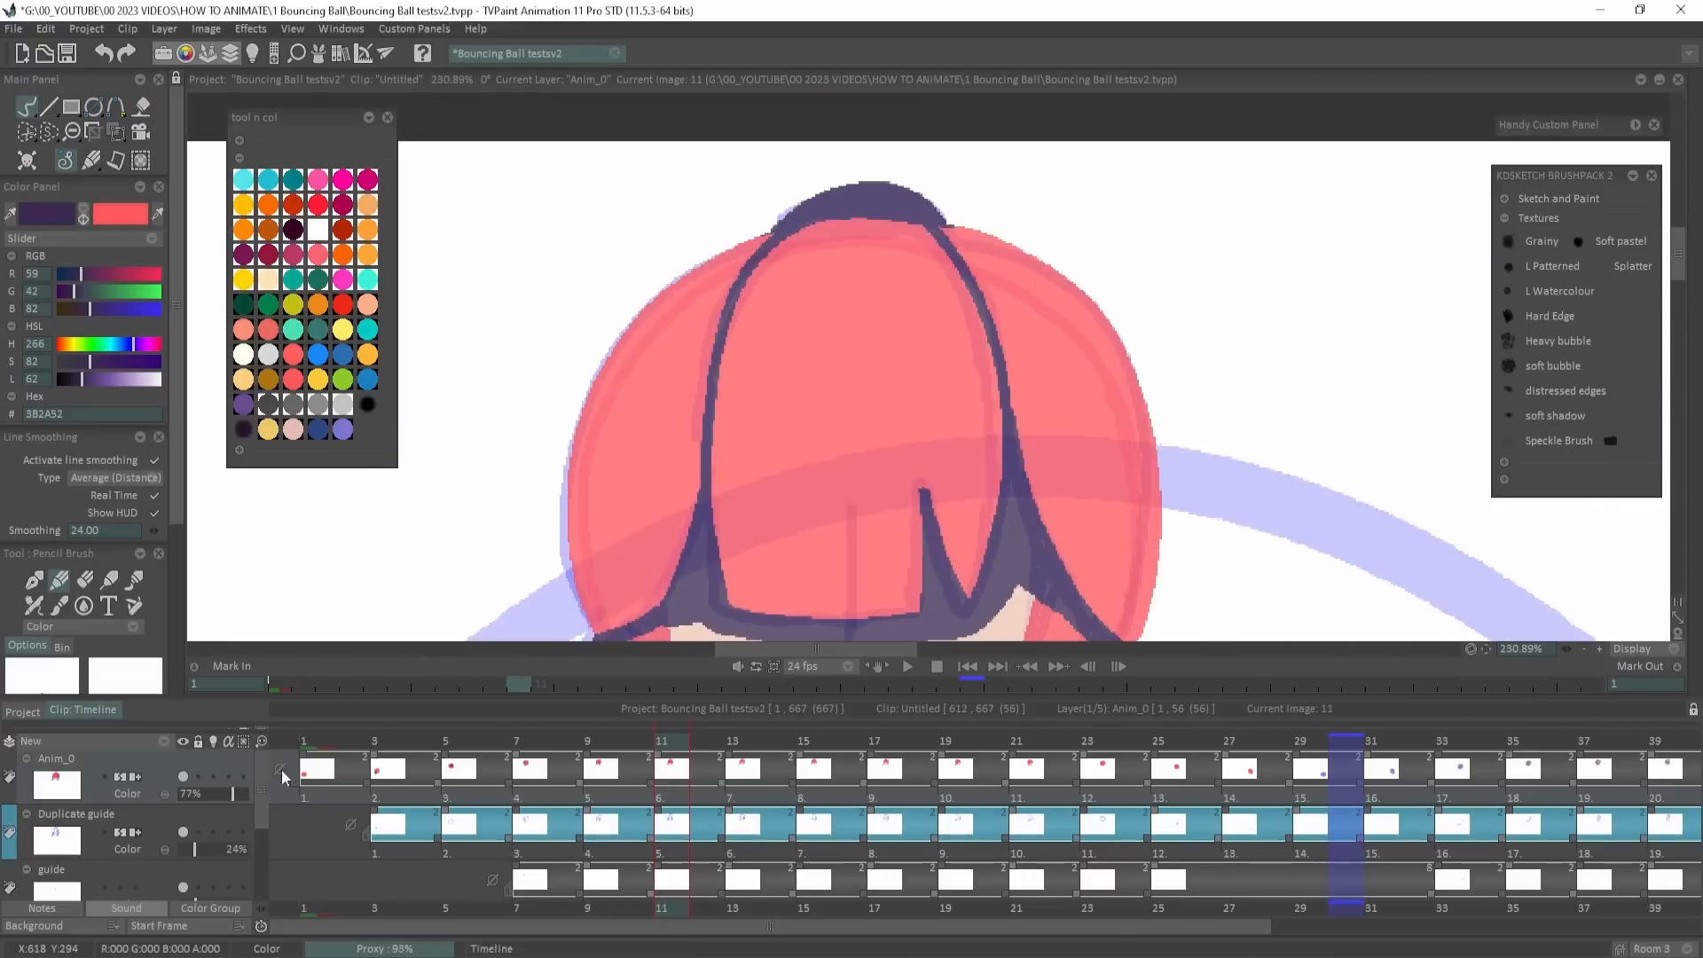
Draw the dark parting lines and the notched fringe outline on the character's hair on frame 13.
key("Right")
mouse_move(1374, 621)
left_mouse_down()
mouse_move(1250, 509)
mouse_move(1251, 623)
left_mouse_up()
mouse_move(915, 203)
left_mouse_down()
mouse_move(741, 211)
mouse_move(901, 190)
left_mouse_up()
left_click_drag(1174, 456, 1184, 412)
mouse_move(805, 163)
left_mouse_down()
mouse_move(760, 559)
mouse_move(855, 570)
mouse_move(994, 548)
mouse_move(1034, 426)
left_mouse_up()
left_click_drag(915, 163, 1108, 541)
left_click_drag(1108, 541, 937, 359)
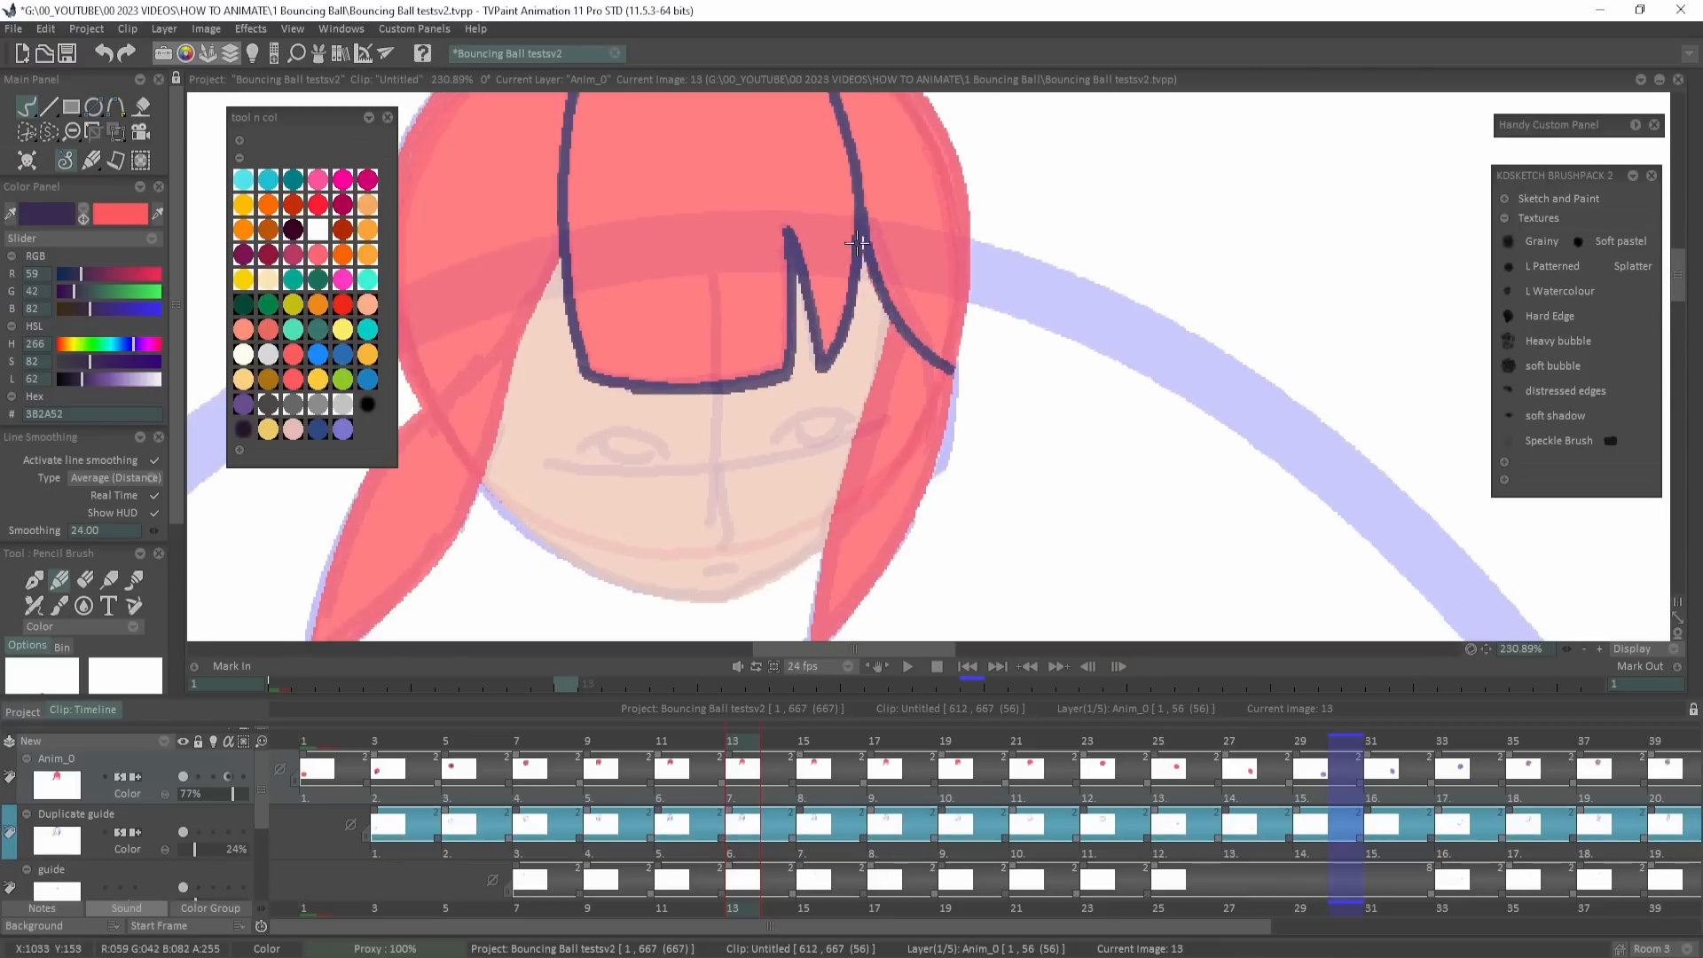
Outline the shadow under the fringe and side hair on frame 13 and fill it with dark purple.
left_click_drag(854, 245, 949, 386)
mouse_move(869, 291)
left_mouse_down()
mouse_move(1042, 348)
mouse_move(729, 347)
mouse_move(577, 476)
left_mouse_up()
left_click_drag(577, 476, 740, 290)
key("f")
left_click(698, 439)
left_click(985, 408)
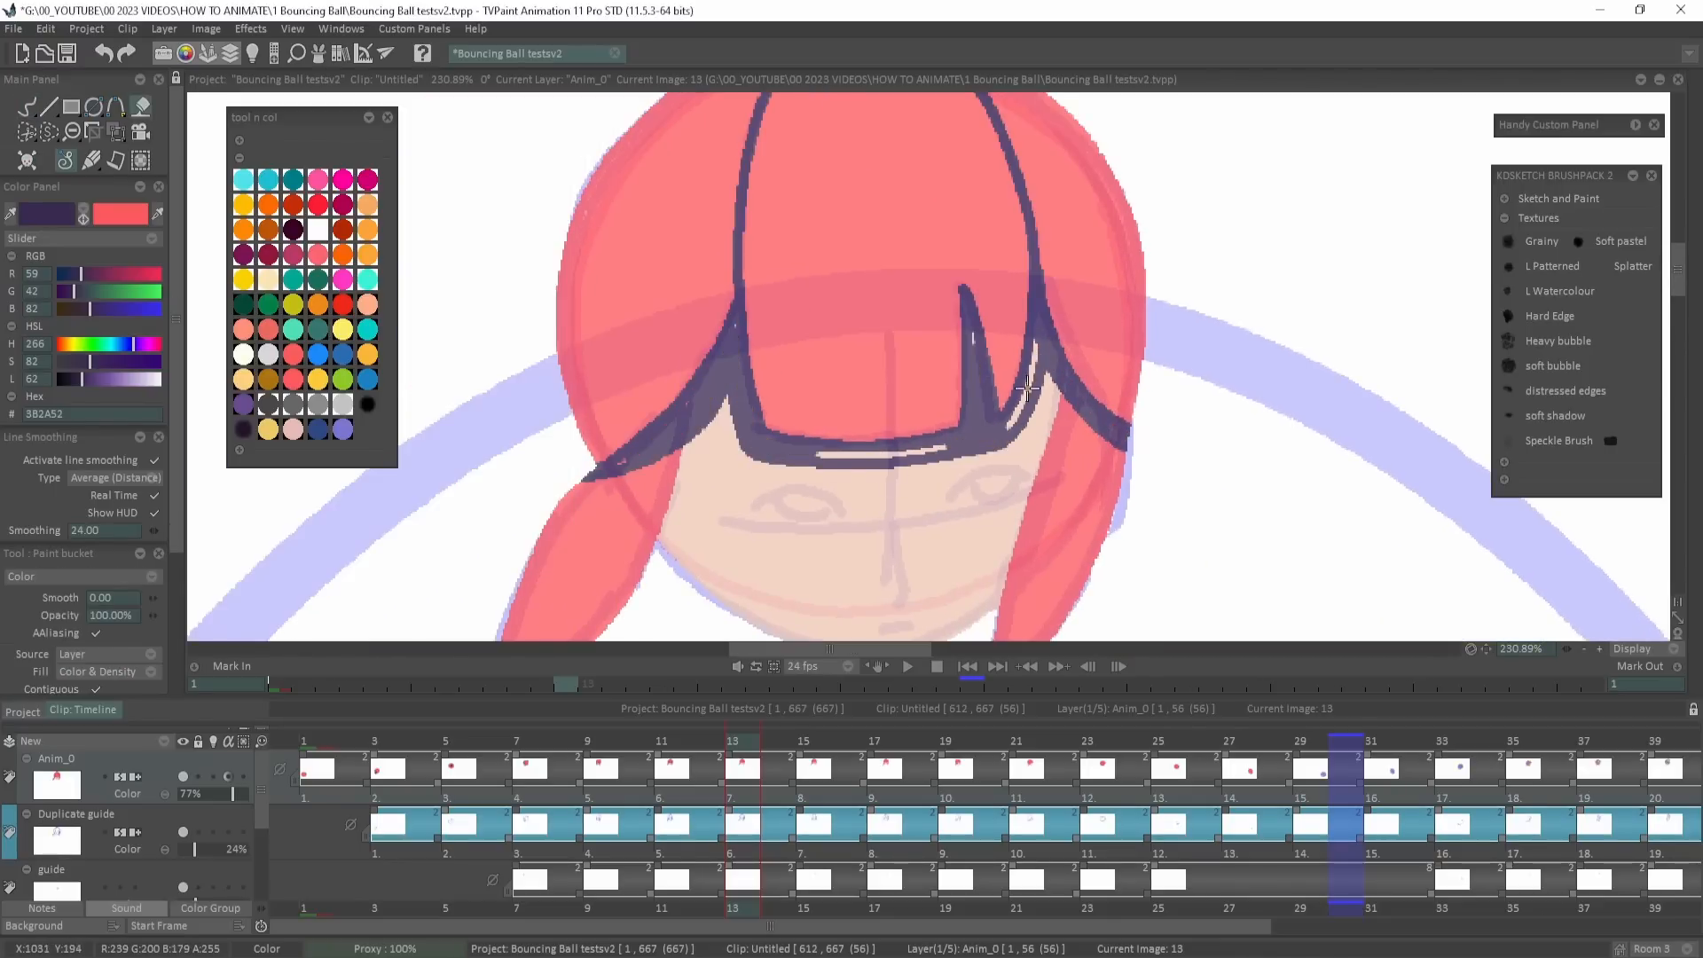
left_click(1011, 422)
left_click_drag(947, 456, 813, 461)
Draw the dark filled eyes on the character's face on frame 13.
left_click_drag(949, 499, 811, 389)
left_click_drag(658, 380, 714, 409)
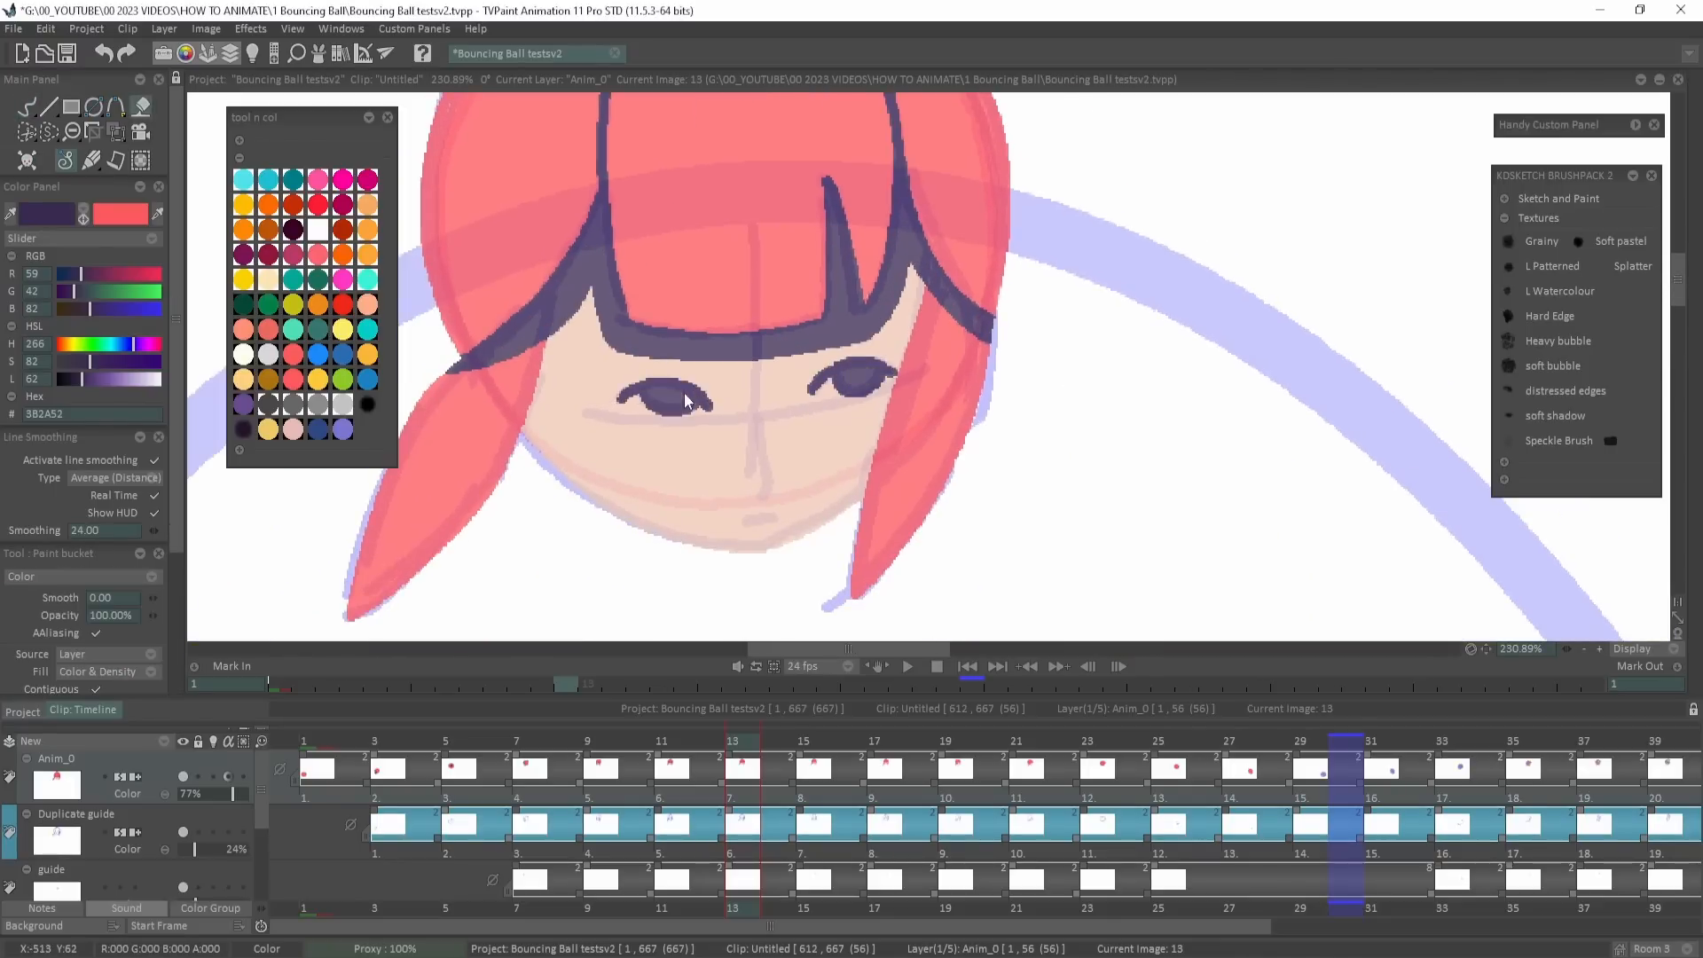
Draw the dark eyes and the nose line on the character's face on frame 15.
key("Right")
key("Right")
left_click_drag(1220, 406, 1103, 454)
left_click_drag(832, 431, 911, 404)
left_click_drag(855, 417, 894, 424)
mouse_move(681, 443)
left_mouse_down()
mouse_move(763, 458)
mouse_move(816, 525)
left_mouse_up()
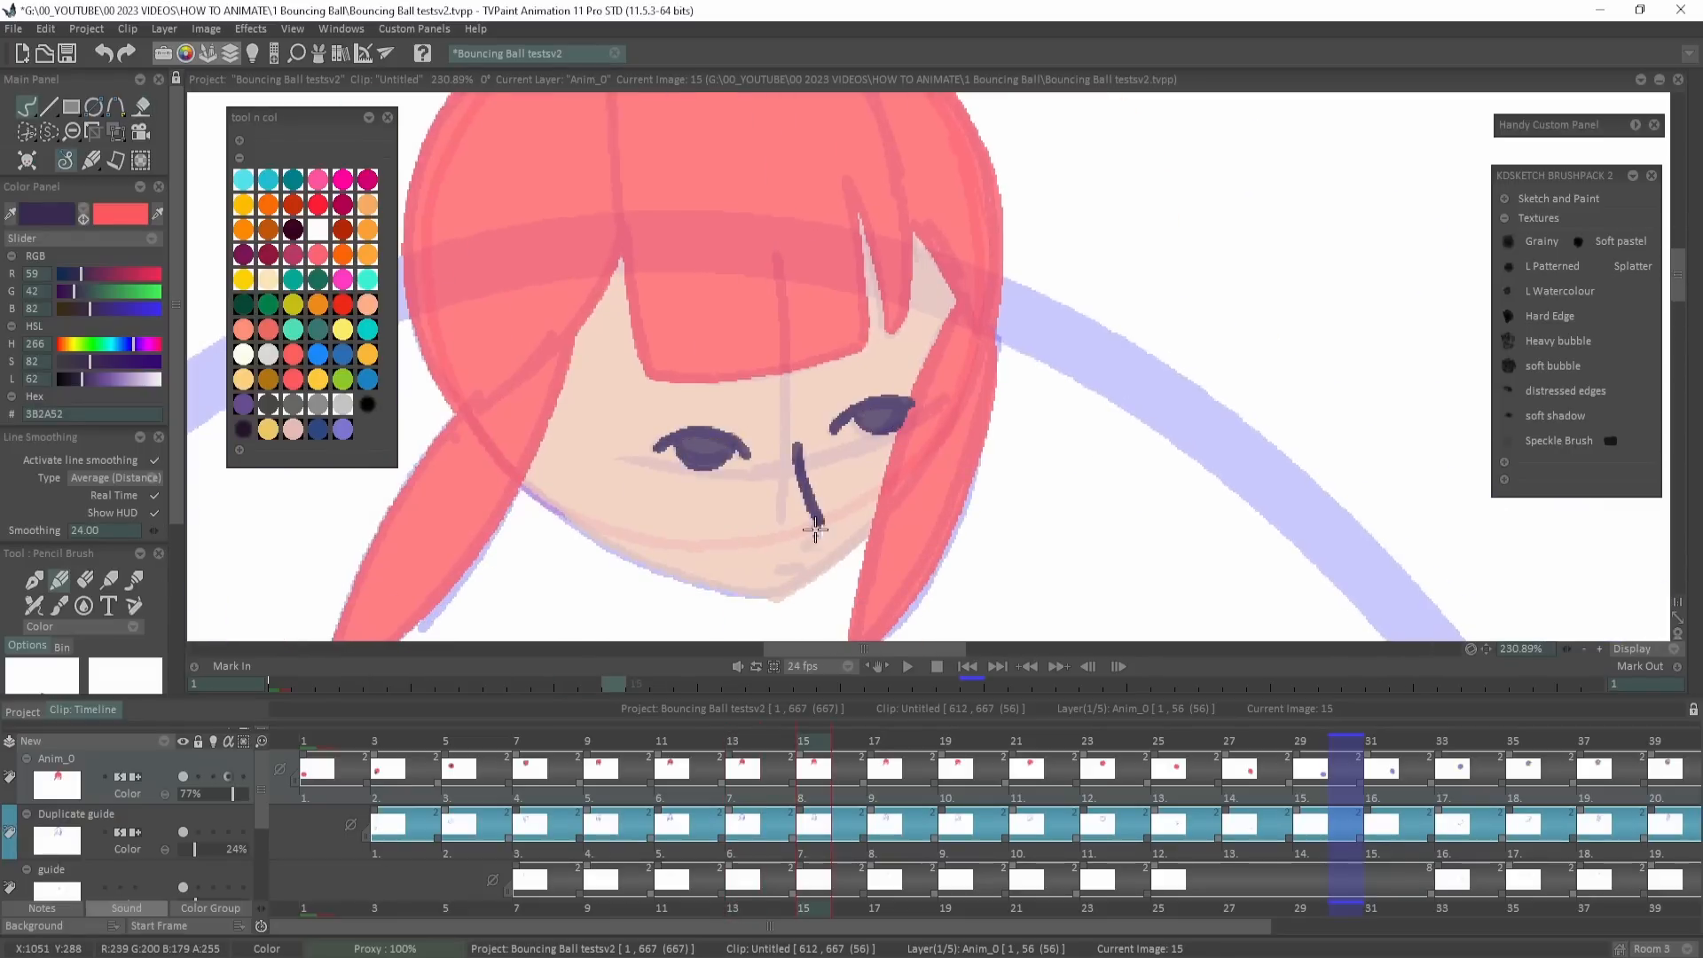
Draw the shadow under the fringe and side hair on frame 15 and fill its gaps with dark purple.
left_click_drag(949, 367, 1027, 468)
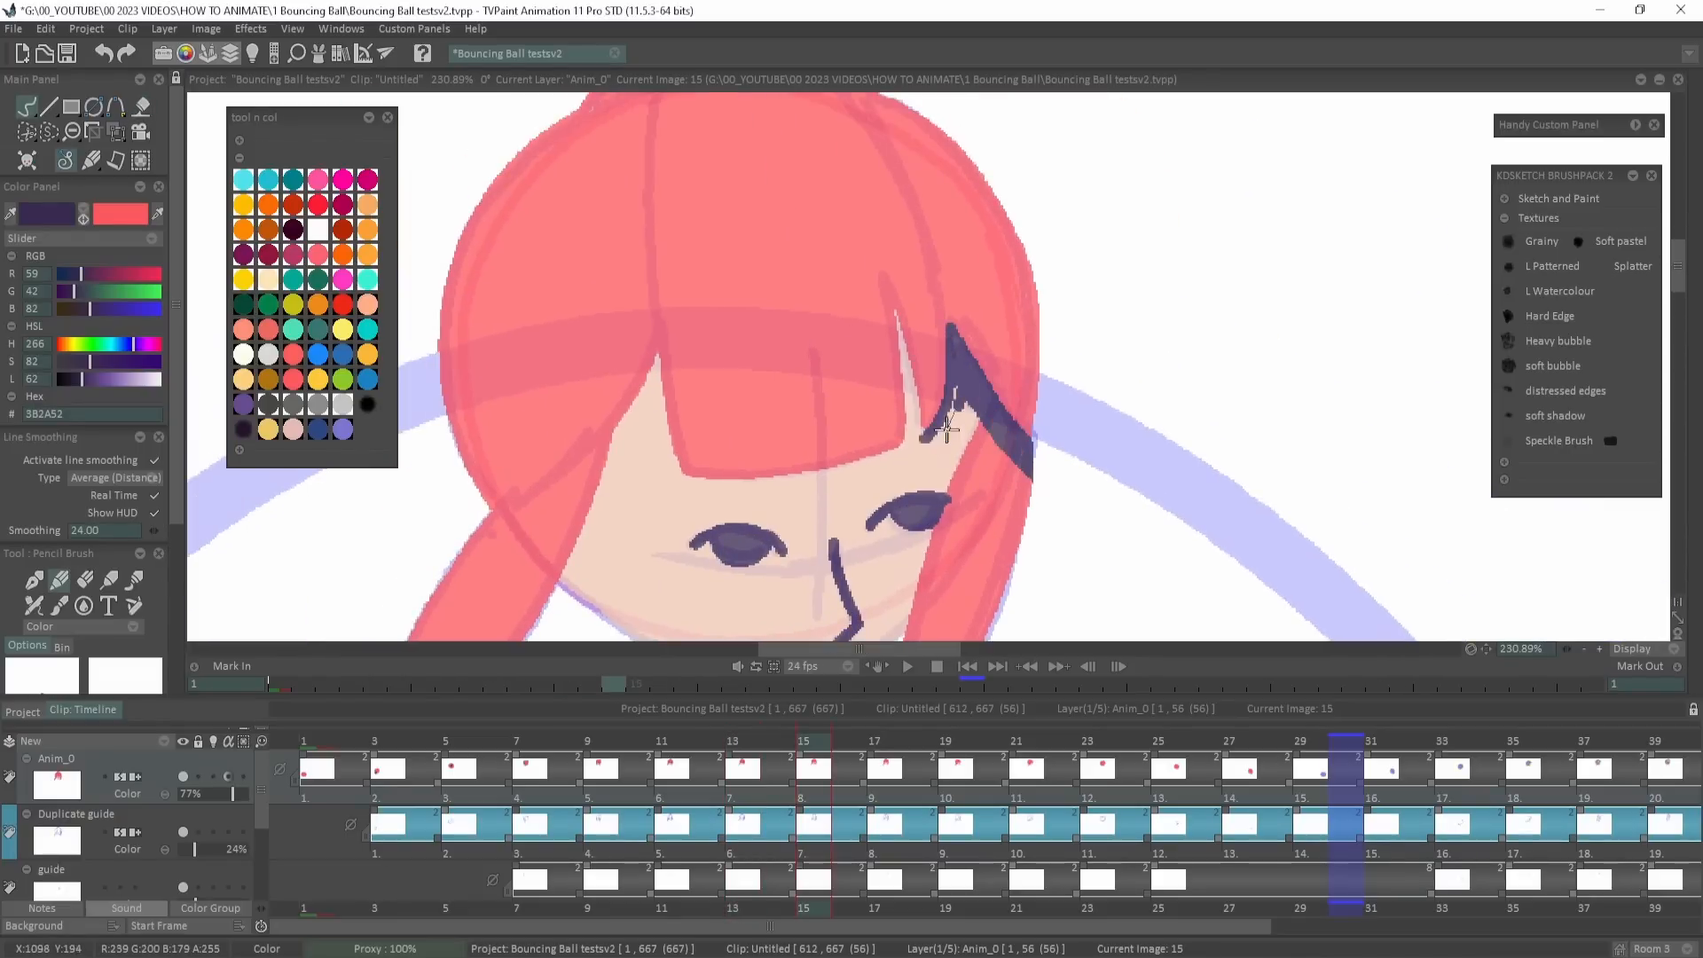
left_click_drag(902, 438, 885, 273)
left_click(911, 429)
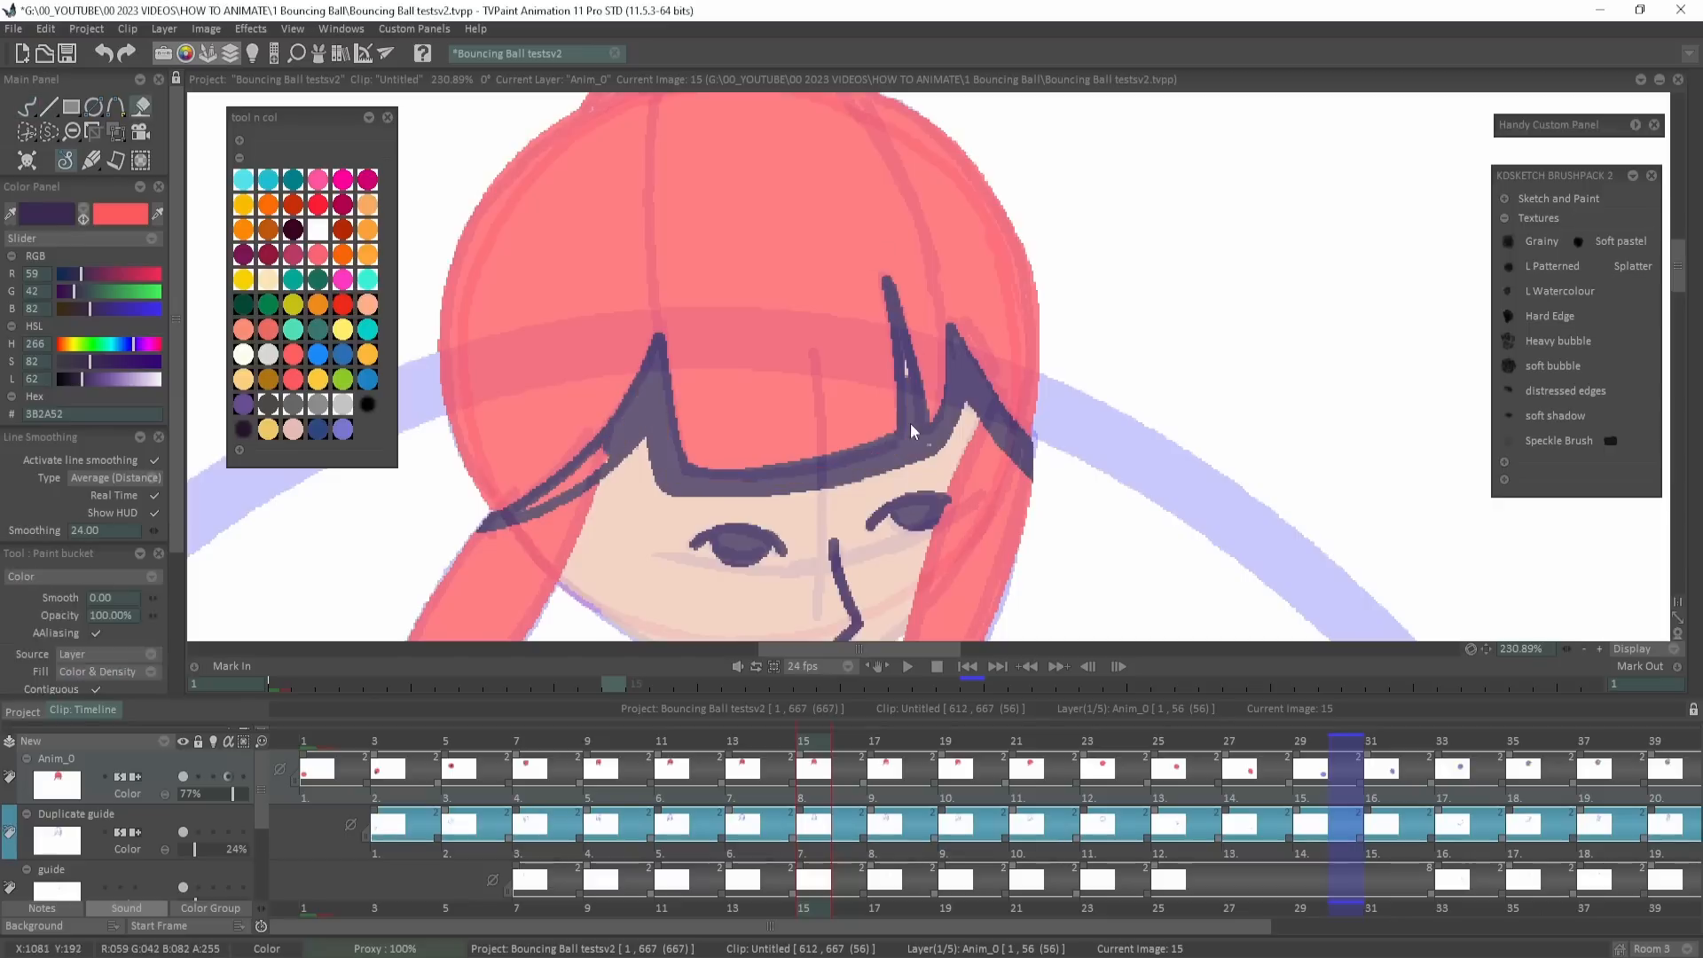
left_click(553, 493)
Draw the dark parting lines up through the crown of the character's hair on frame 15.
left_click_drag(940, 435, 1062, 520)
left_click_drag(782, 420, 780, 172)
left_click_drag(1064, 390, 980, 173)
mouse_move(920, 135)
left_mouse_down()
mouse_move(969, 330)
mouse_move(754, 383)
left_mouse_up()
left_click_drag(1083, 384, 1034, 243)
mouse_move(1249, 551)
left_mouse_down()
mouse_move(1247, 319)
mouse_move(1180, 382)
left_mouse_up()
Start the dark facial linework on the drawing following frame 15.
key("Right")
key("Right")
left_click_drag(669, 511, 712, 489)
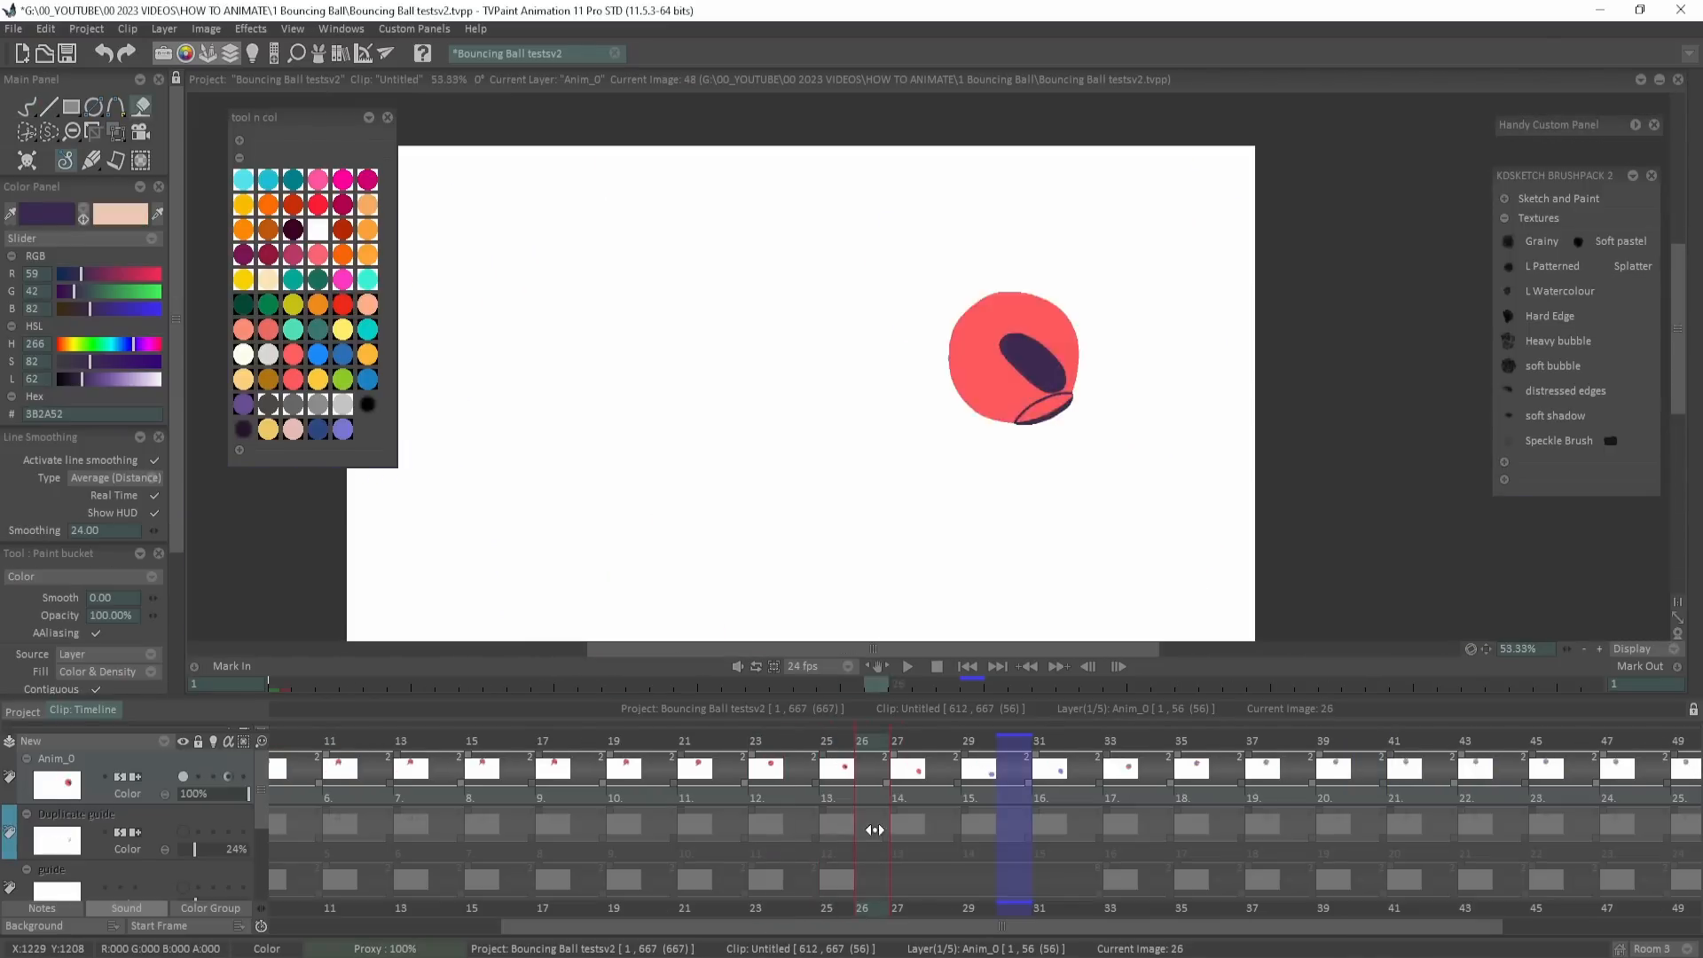
Paint over the dark curved line above the ball's lower crescent with red FF595E on frame 25, undoing the trial fill.
mouse_move(870, 828)
left_mouse_down()
mouse_move(780, 836)
mouse_move(878, 843)
mouse_move(838, 838)
left_mouse_up()
left_click(30, 106)
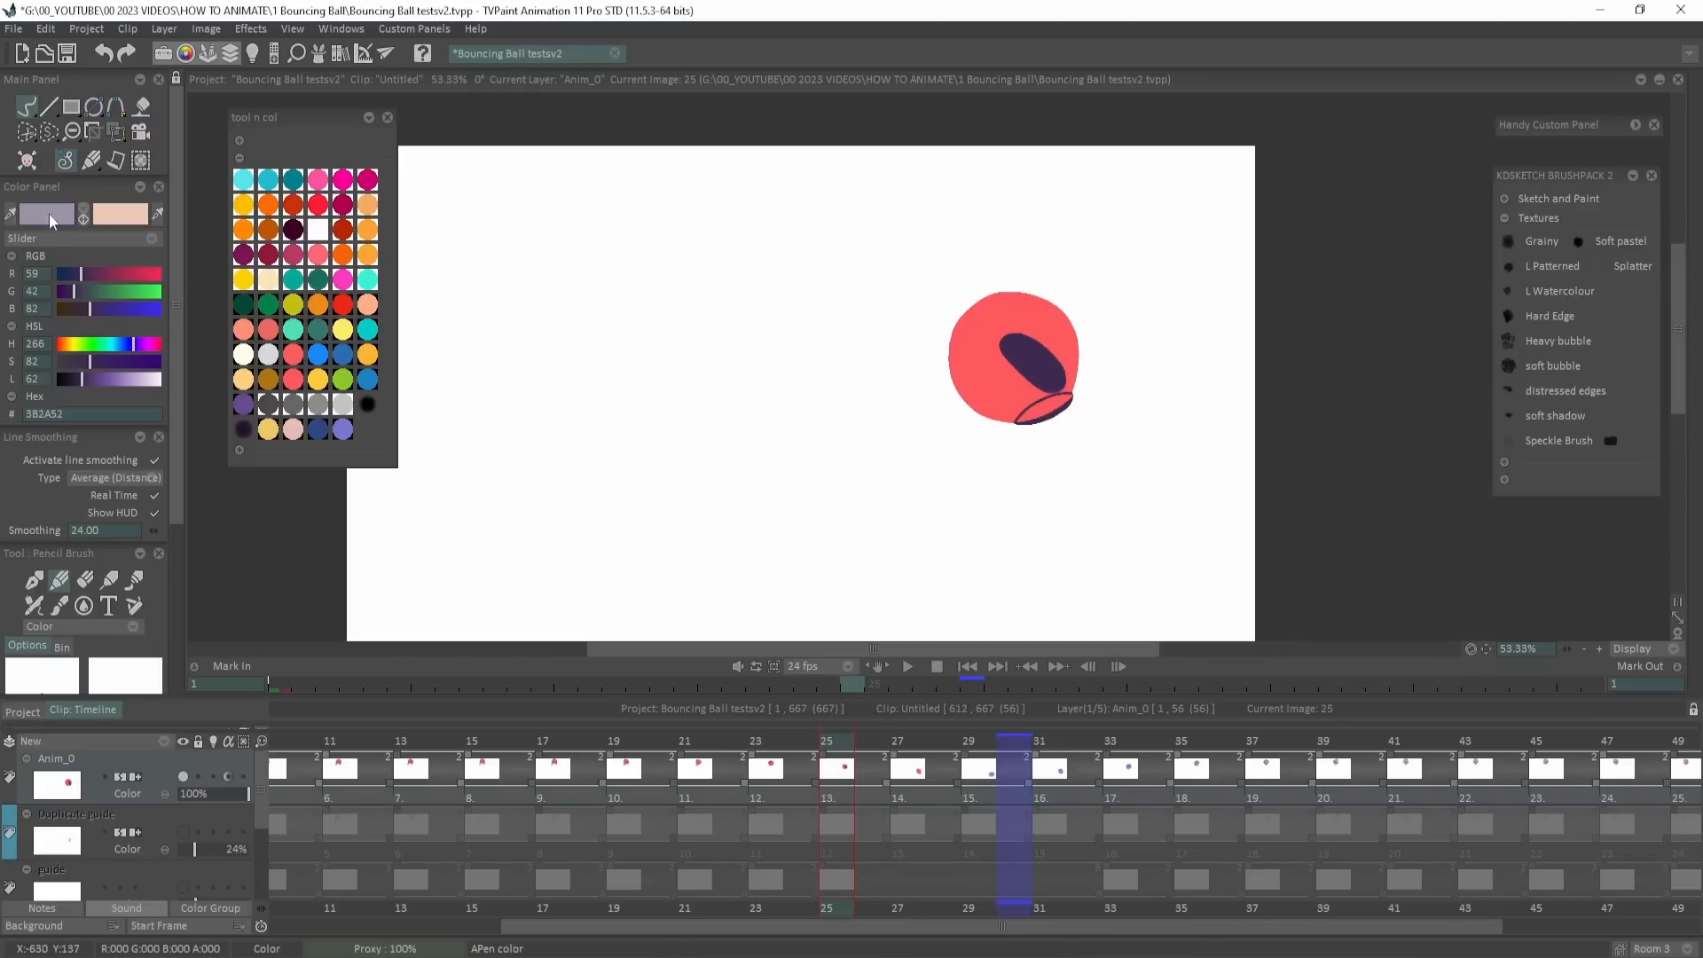
mouse_move(968, 374)
left_mouse_down()
mouse_move(1334, 524)
mouse_move(1081, 511)
left_mouse_up()
key("f")
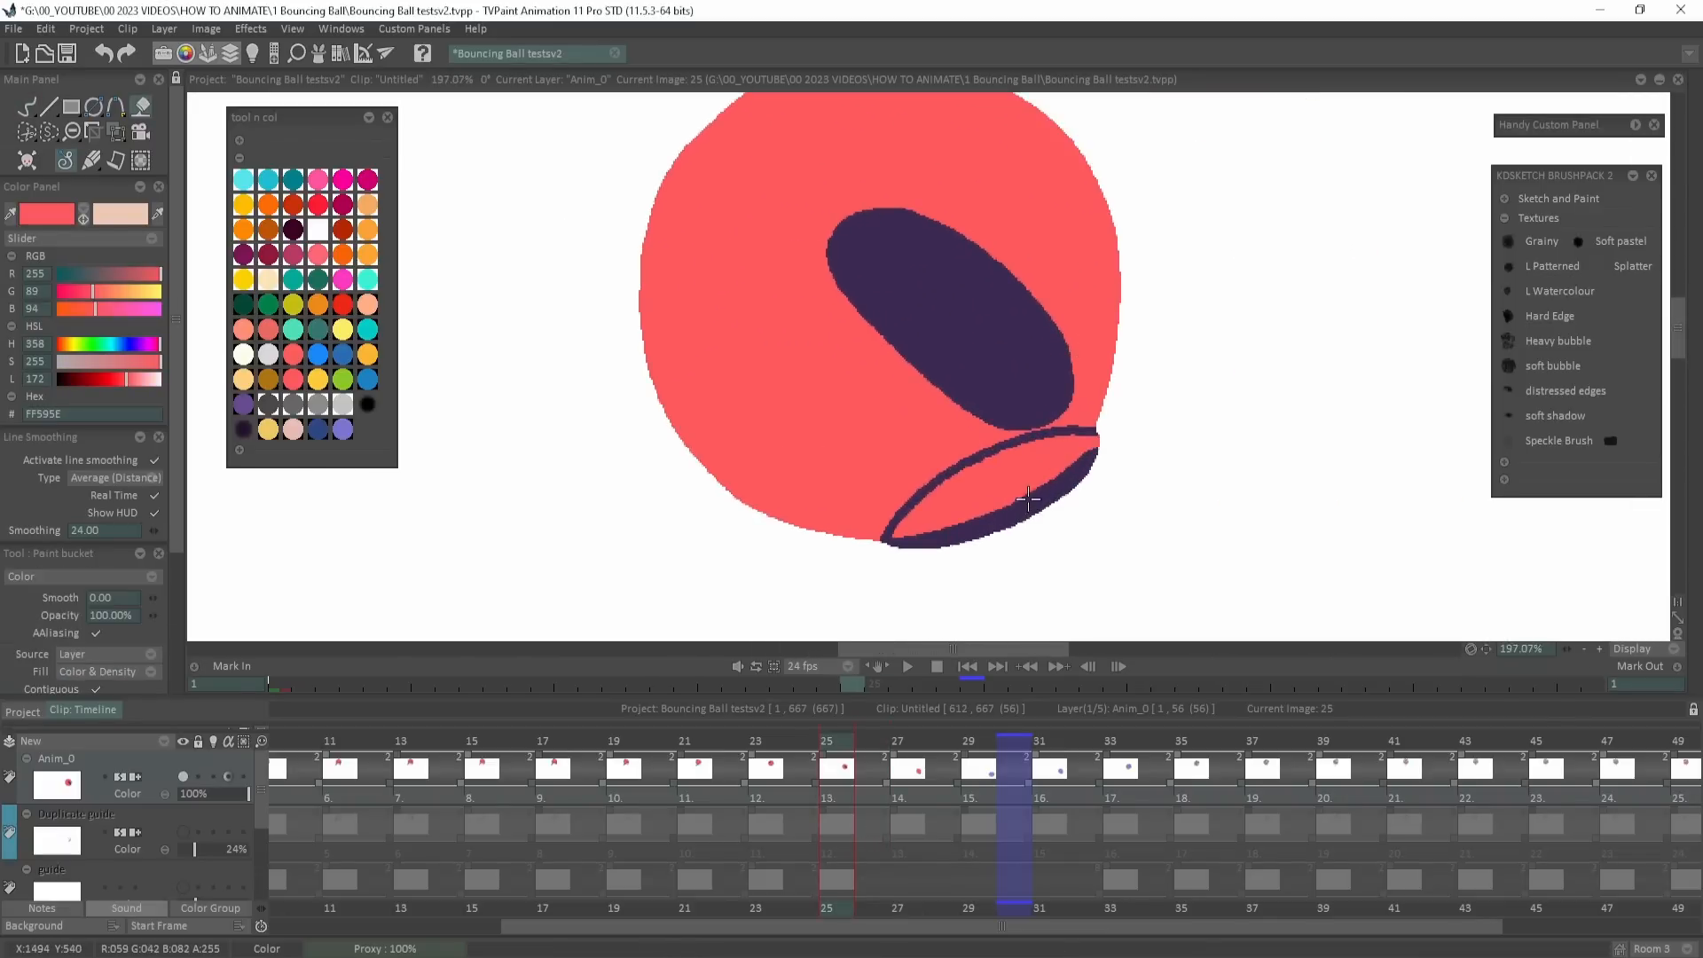
left_click(1026, 498)
key("b")
key("ctrl+z")
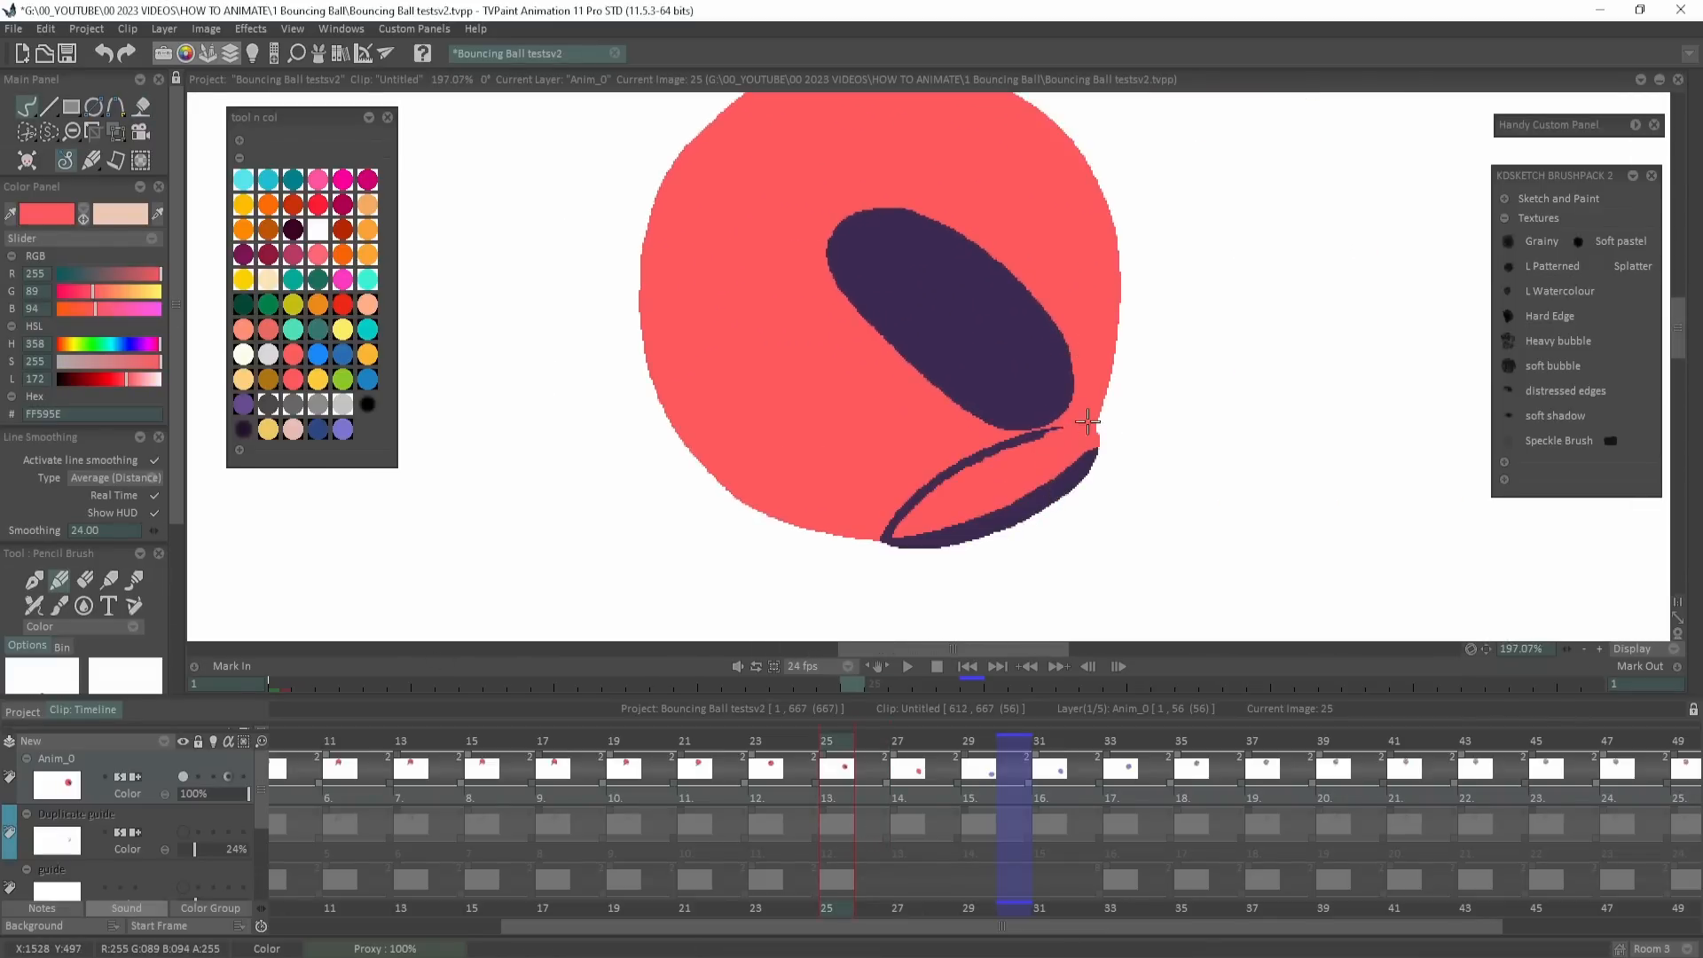
left_click_drag(1062, 428, 887, 534)
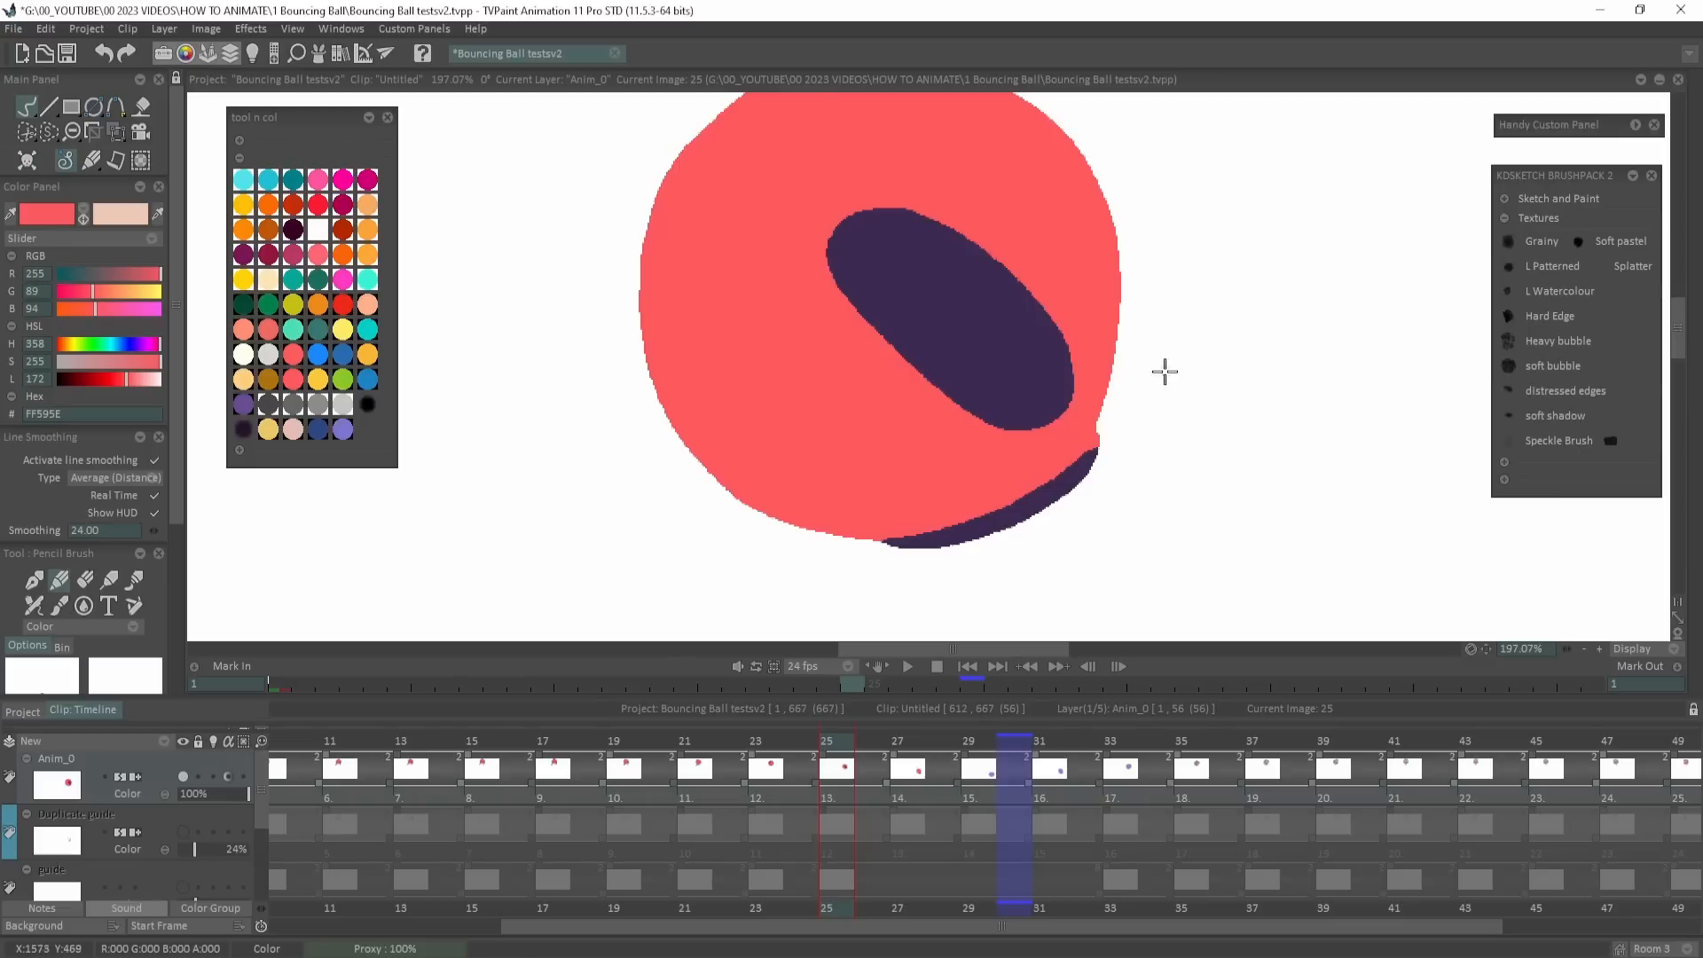
Erase the dark crescent beneath the ball on frame 25 with the layer temporarily dimmed, restore 100% opacity and play the animation.
left_click_drag(249, 793, 231, 792)
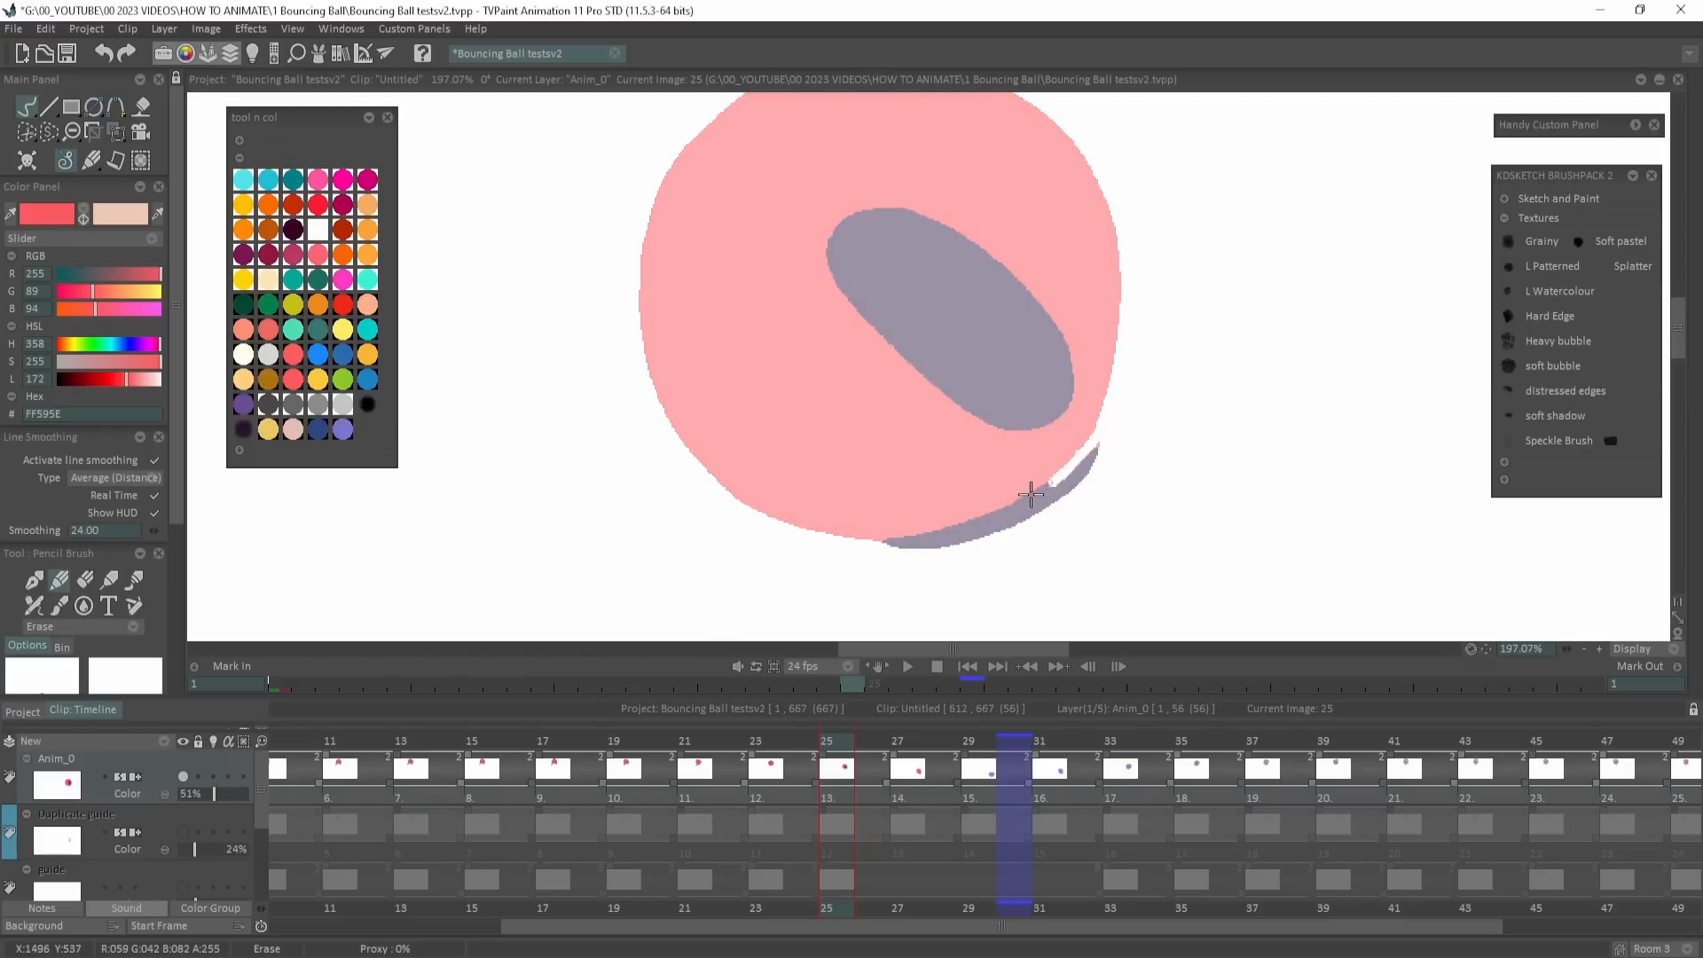
mouse_move(1031, 494)
left_mouse_down()
mouse_move(905, 536)
mouse_move(999, 516)
mouse_move(983, 533)
left_mouse_up()
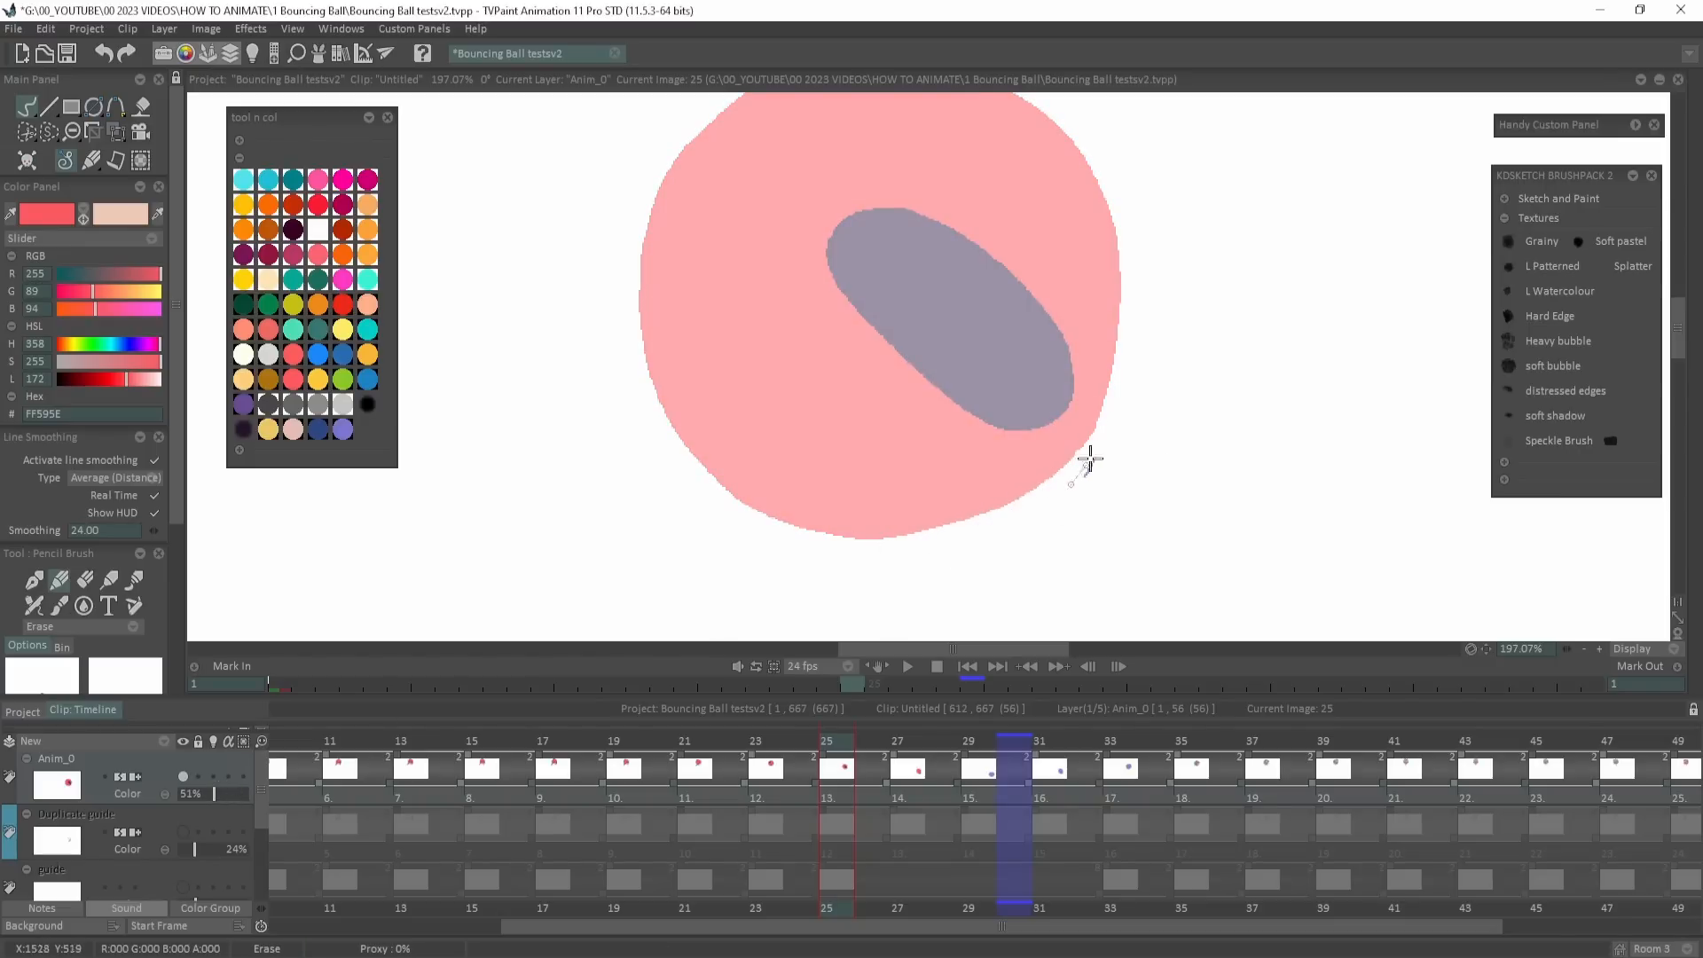
left_click_drag(214, 794, 250, 794)
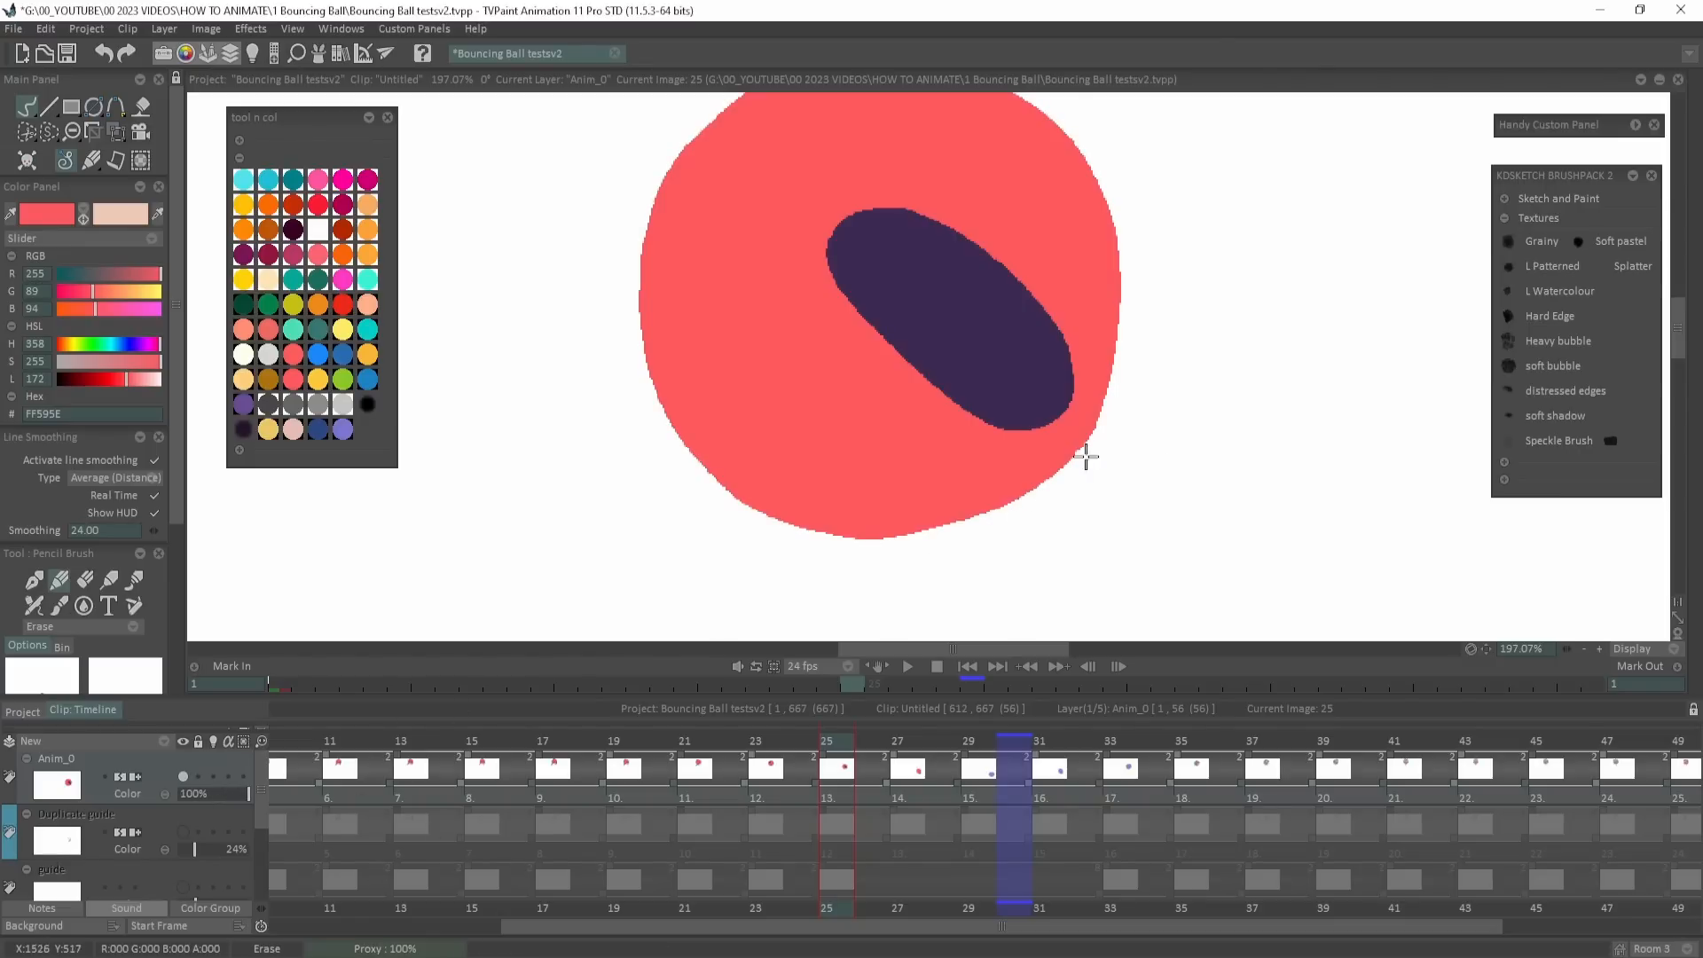
left_click(913, 671)
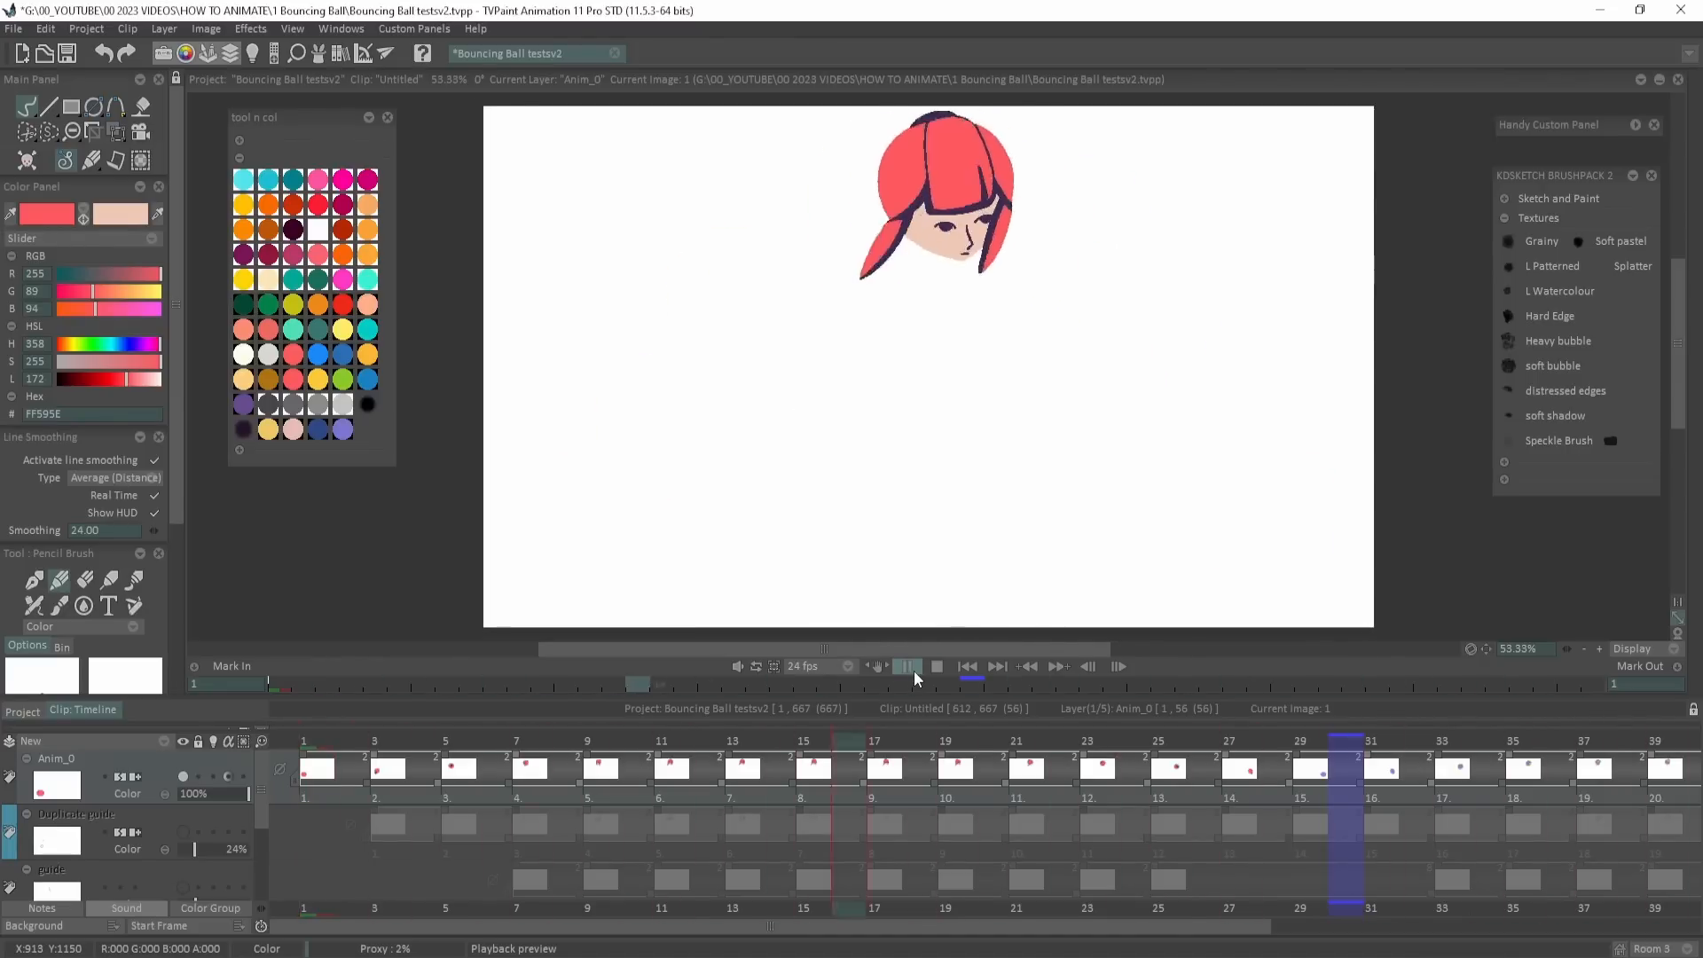
Create a duplicate-structure layer above Anim_0 and shade the ball's underside on frames 1 and 3 with dark purple 302343 grainy texture.
left_click(164, 741)
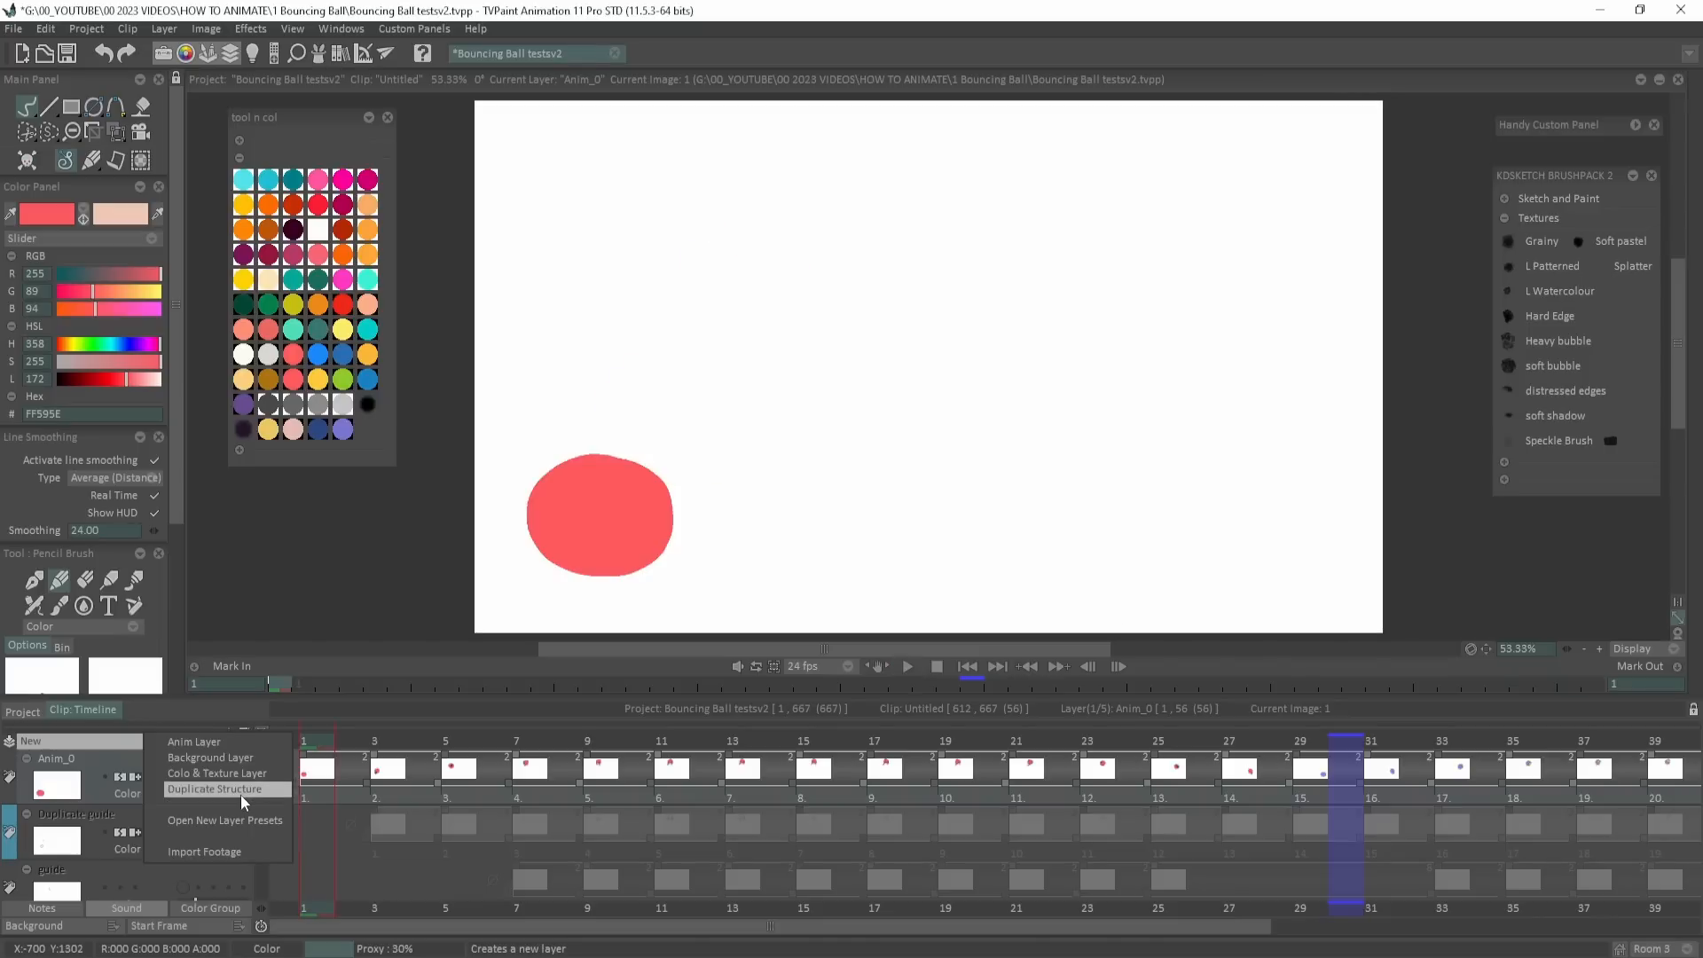
left_click(228, 789)
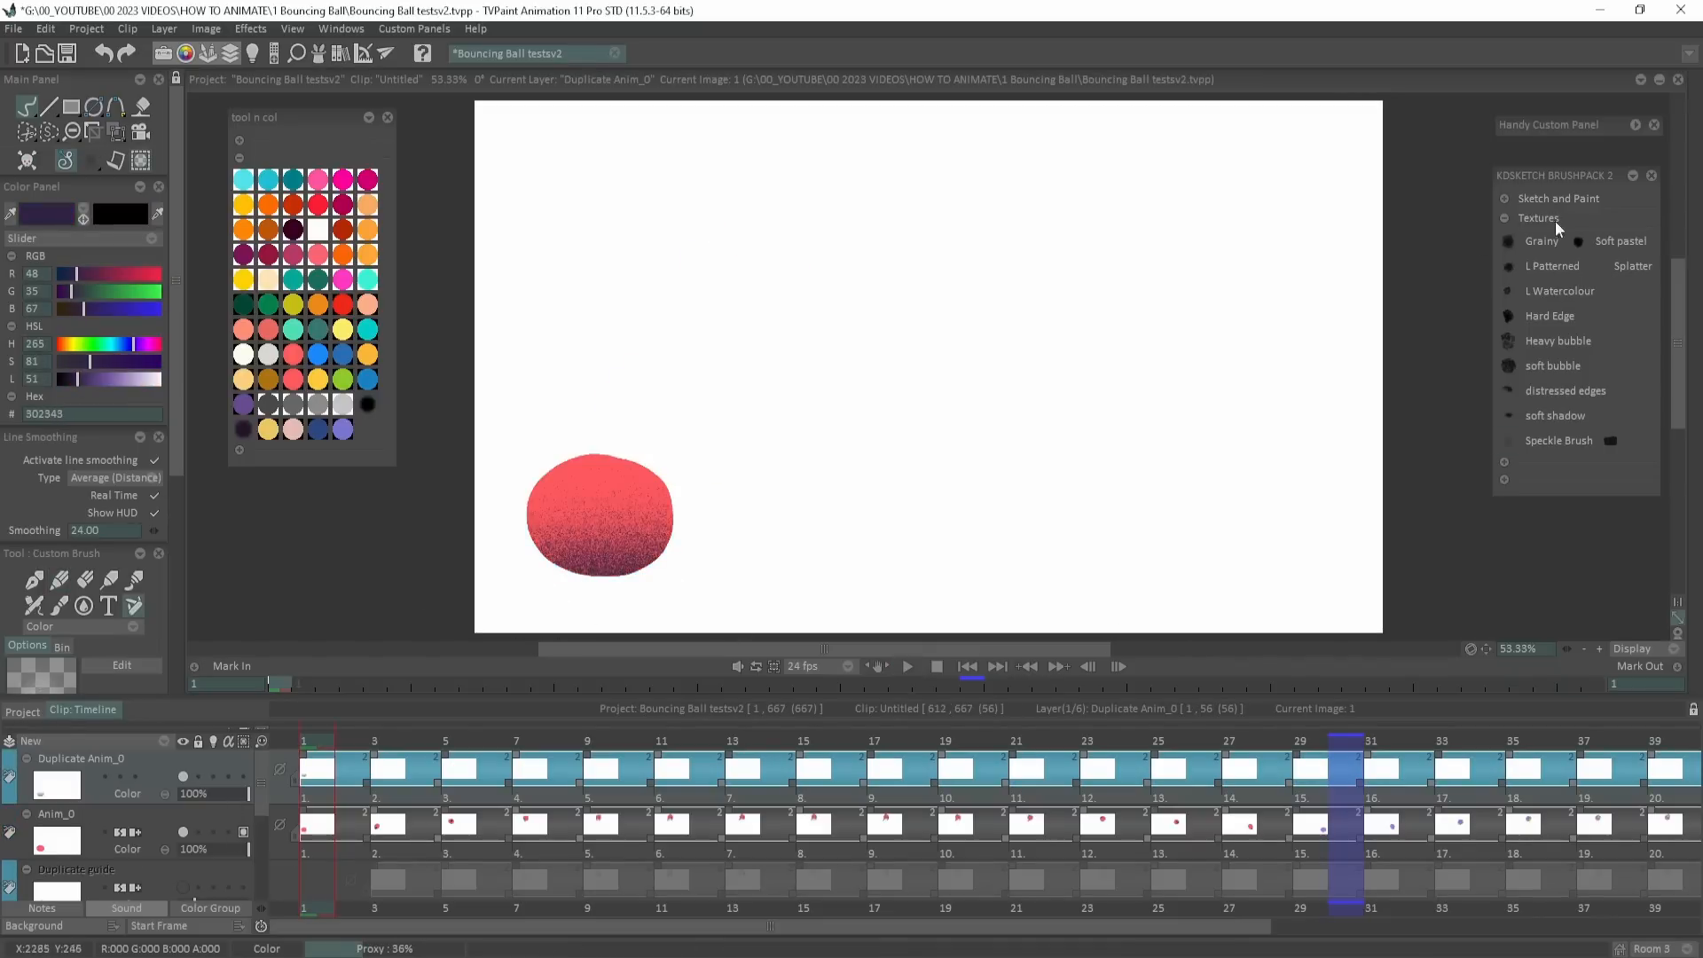
left_click_drag(490, 564, 633, 551)
key("Right")
key("Right")
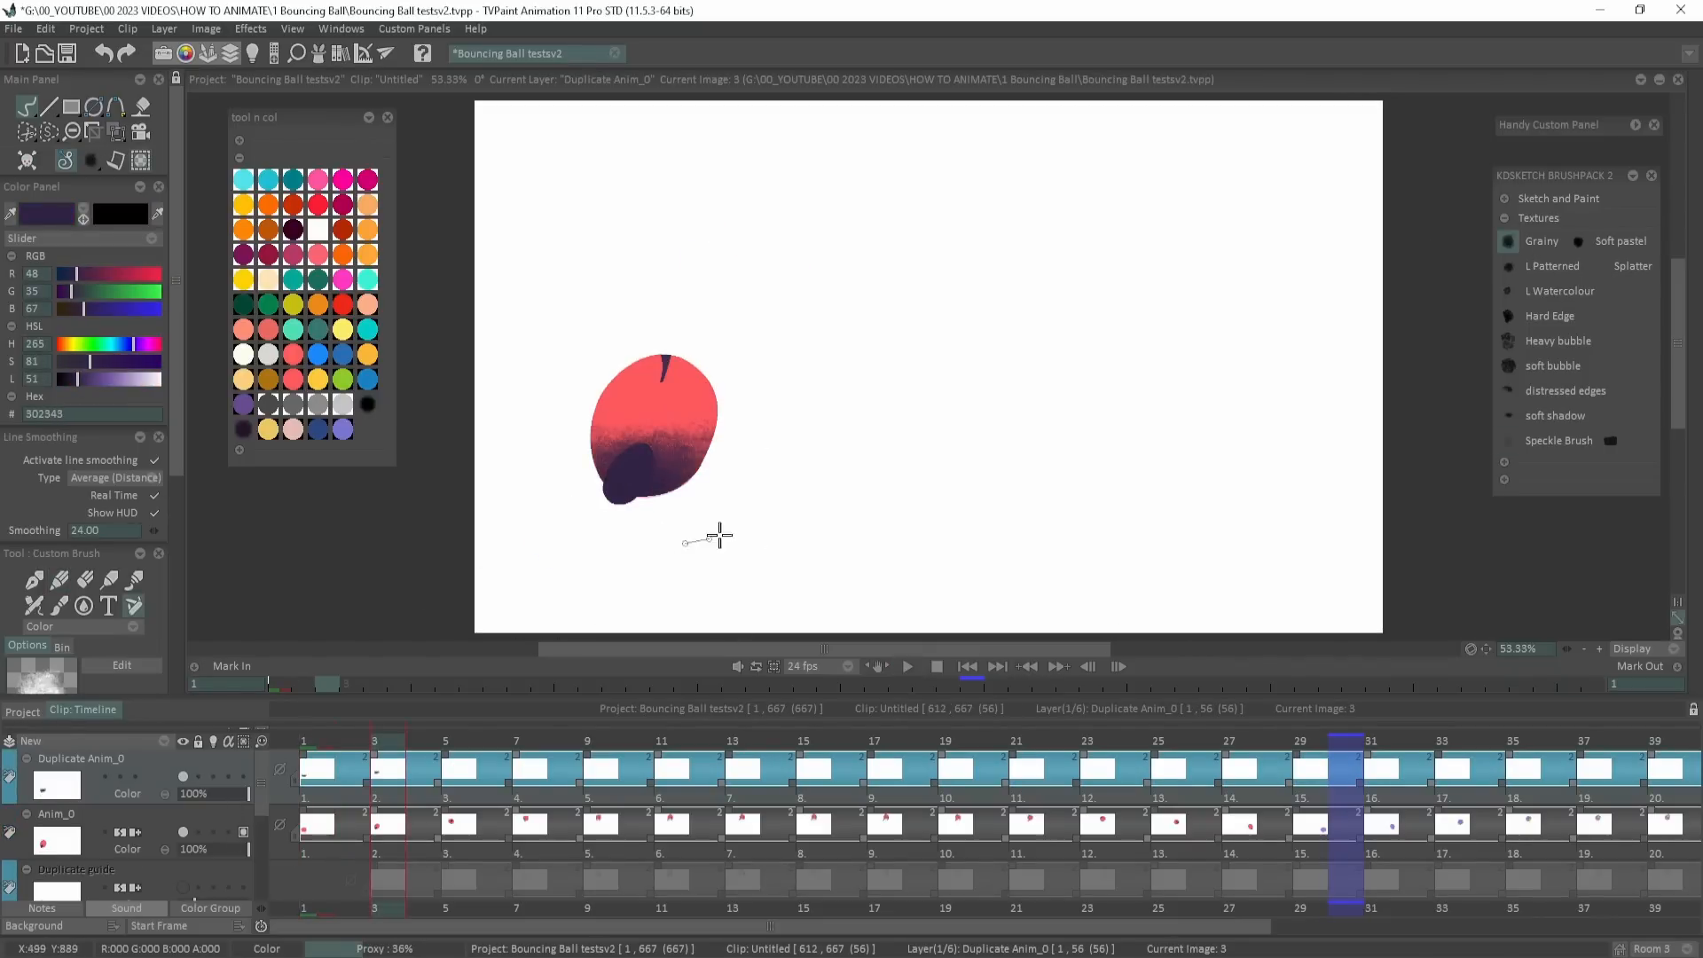
Continue the dark purple grainy shading across the lower part of the ball and the red-haired character's head, drawing by drawing from frame 5.
key("Right")
key("Right")
mouse_move(674, 350)
left_mouse_down()
mouse_move(825, 357)
mouse_move(679, 310)
mouse_move(895, 213)
left_mouse_up()
key("Right")
key("Right")
key("Right")
key("Right")
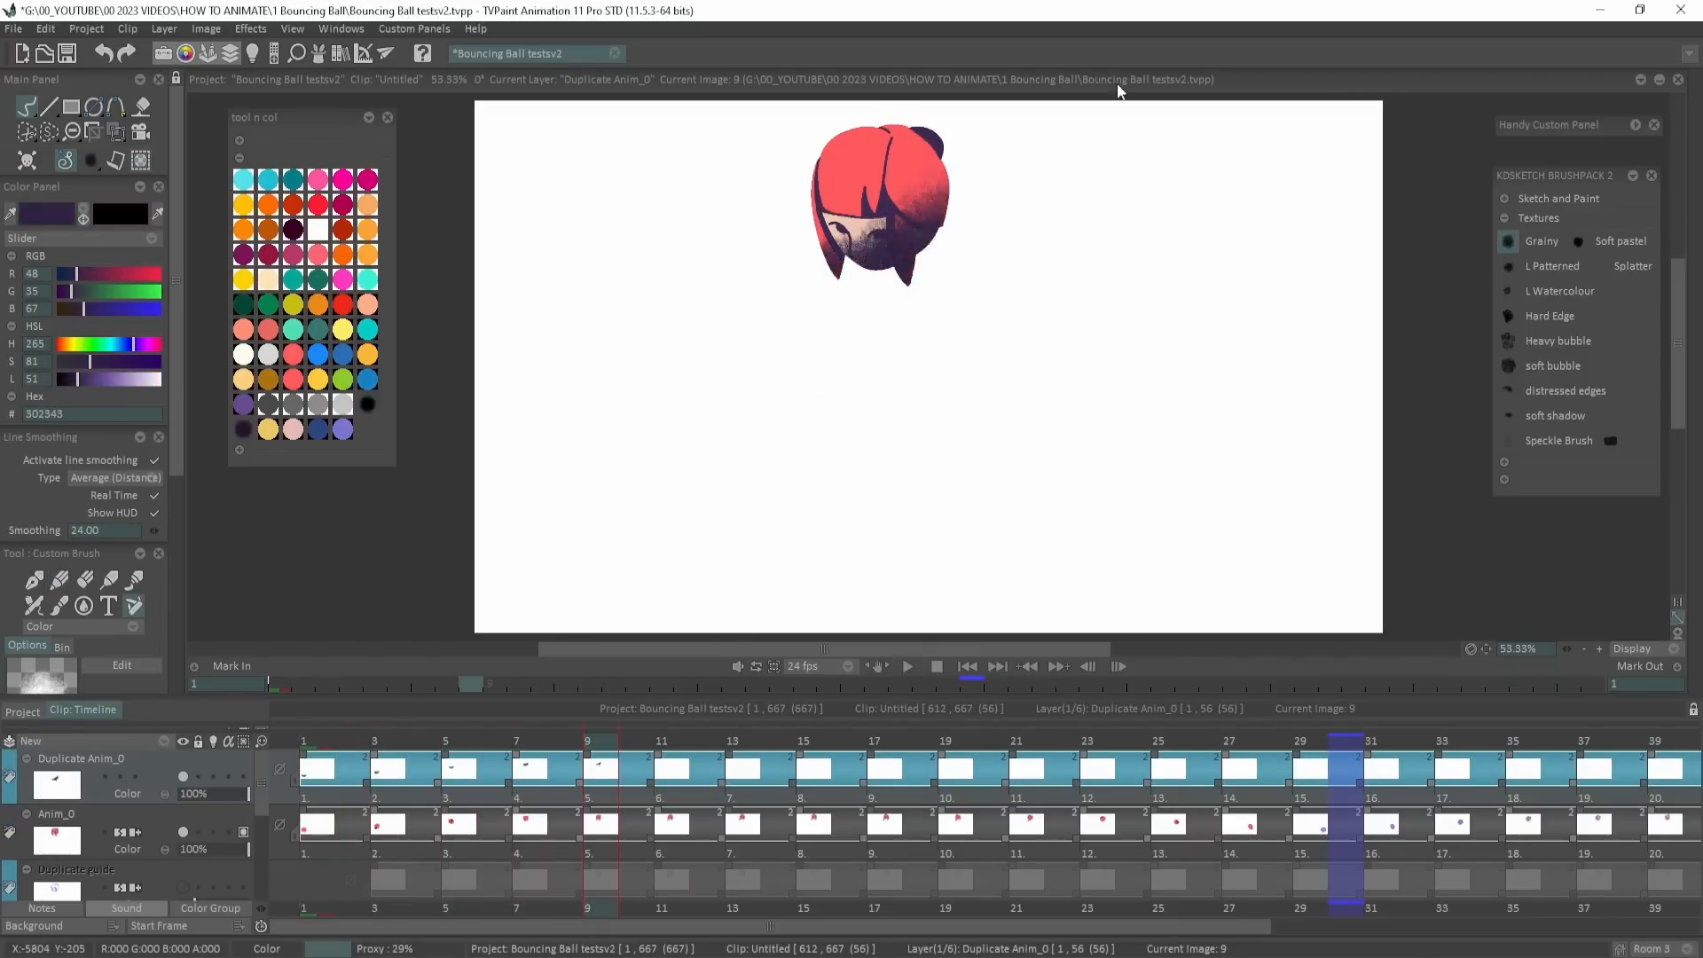
key("Right")
key("Right")
left_click_drag(829, 266, 967, 213)
key("Right")
key("Right")
key("Right")
key("Right")
left_click_drag(864, 266, 1006, 213)
Try blending modes such as Overlay2, Multiply and Grain Merge on the dark purple shading layer.
left_click(133, 793)
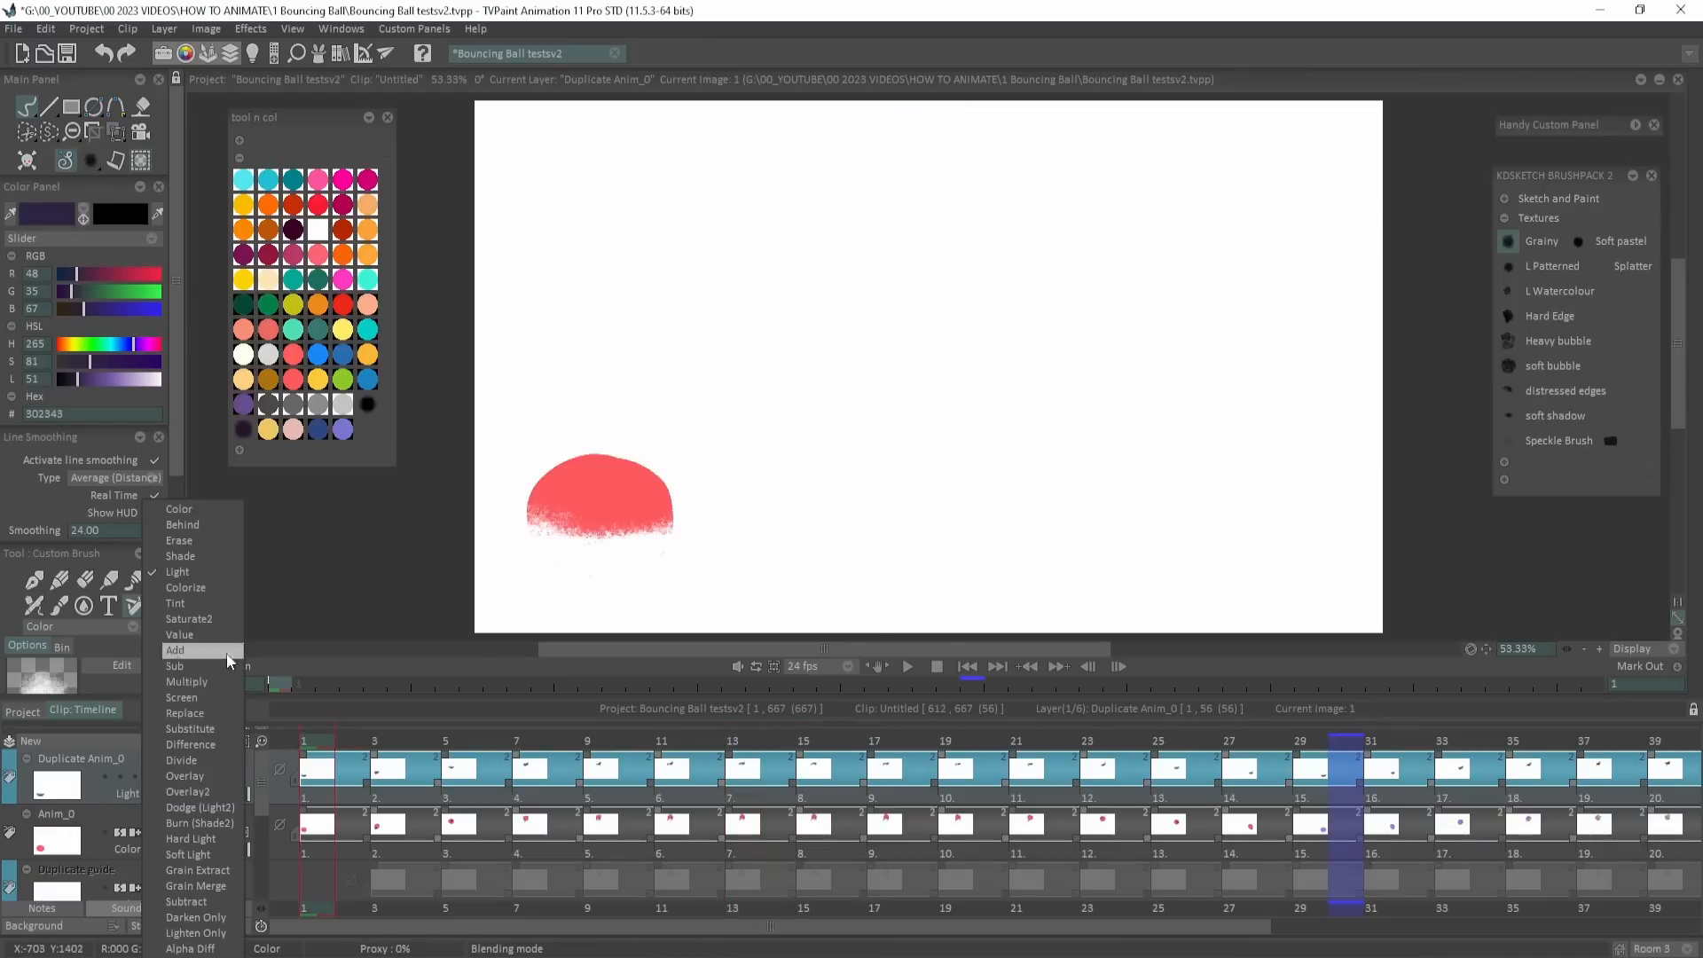
left_click(156, 796)
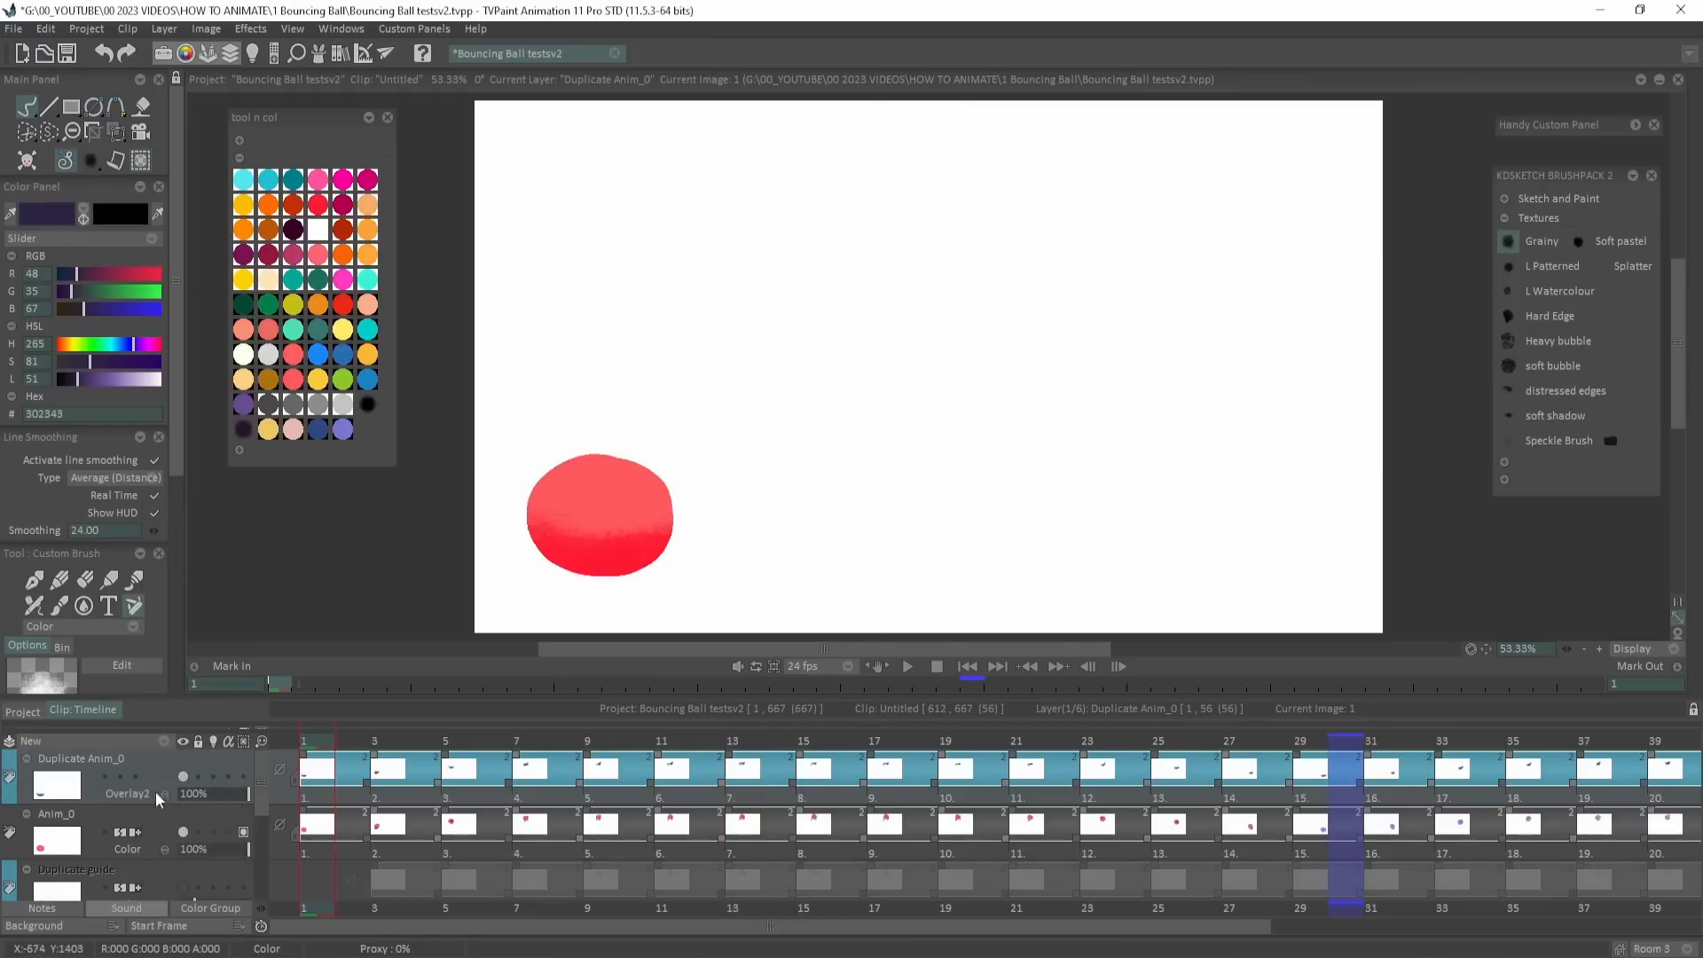
left_click(156, 793)
left_click(195, 596)
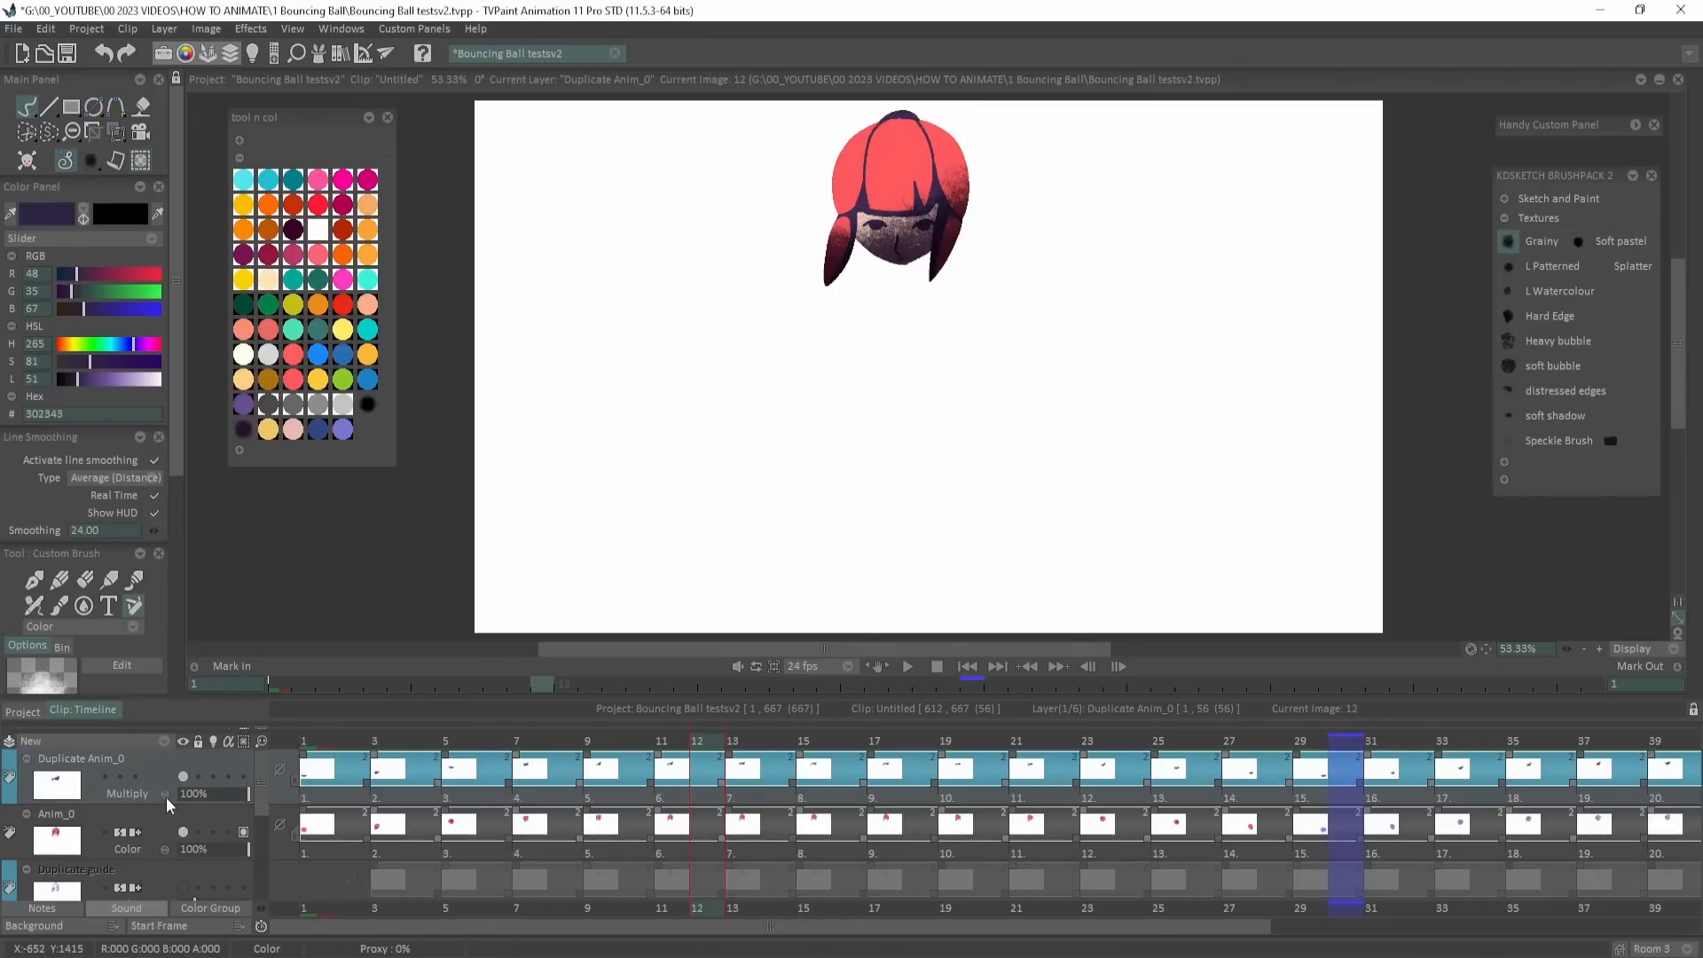
scroll(163, 800, "down", 5)
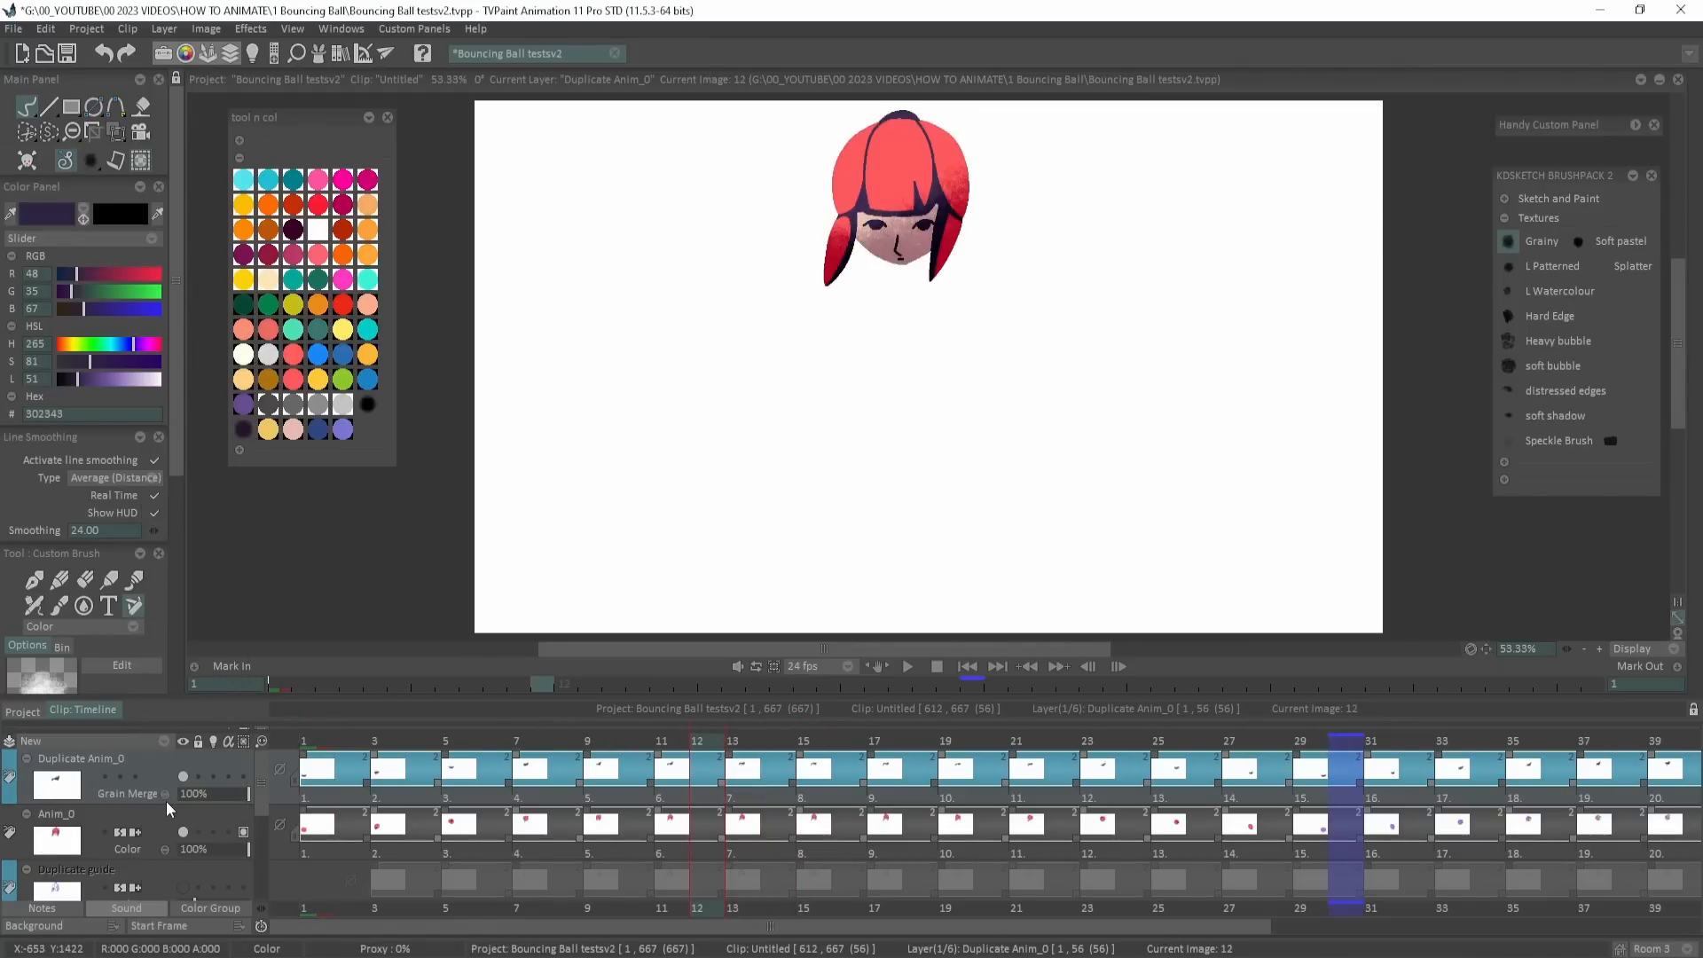
scroll(165, 801, "down", 6)
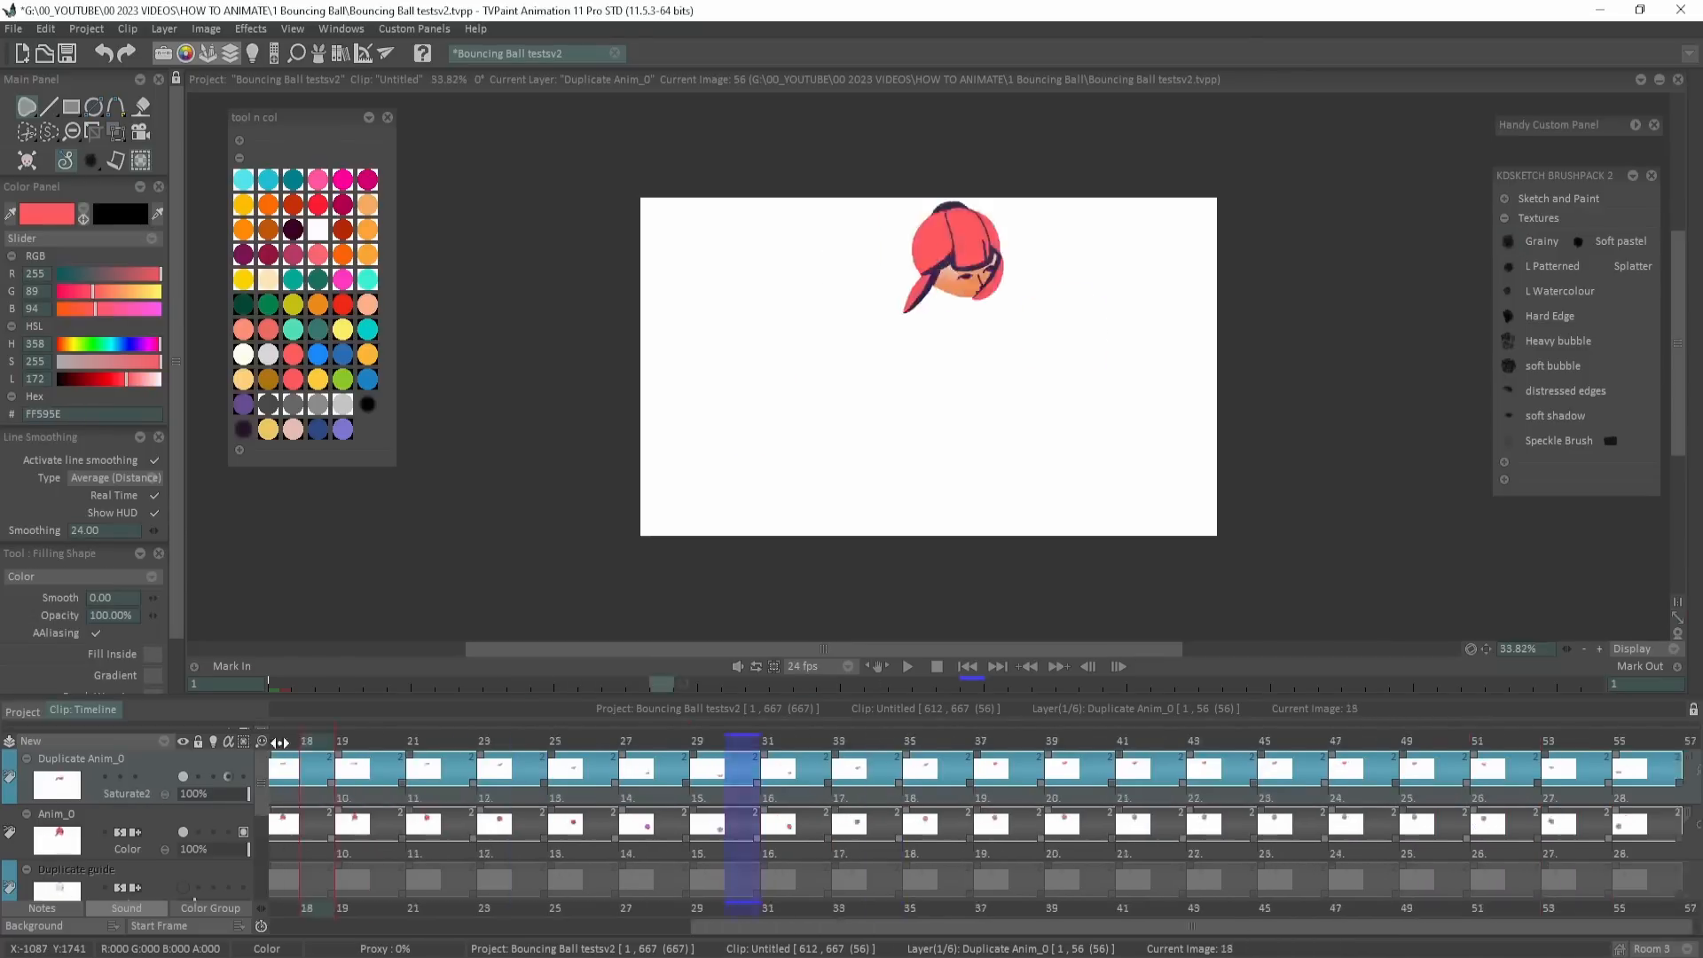
Zoom in on the character at frame 12 and try Colorize, Screen, Multiply and other blending modes on the red texture layer.
scroll(164, 800, "down", 2)
scroll(929, 366, "up", 5)
left_click_drag(1230, 367, 1162, 591)
left_click(163, 800)
left_click(195, 513)
scroll(163, 800, "down", 3)
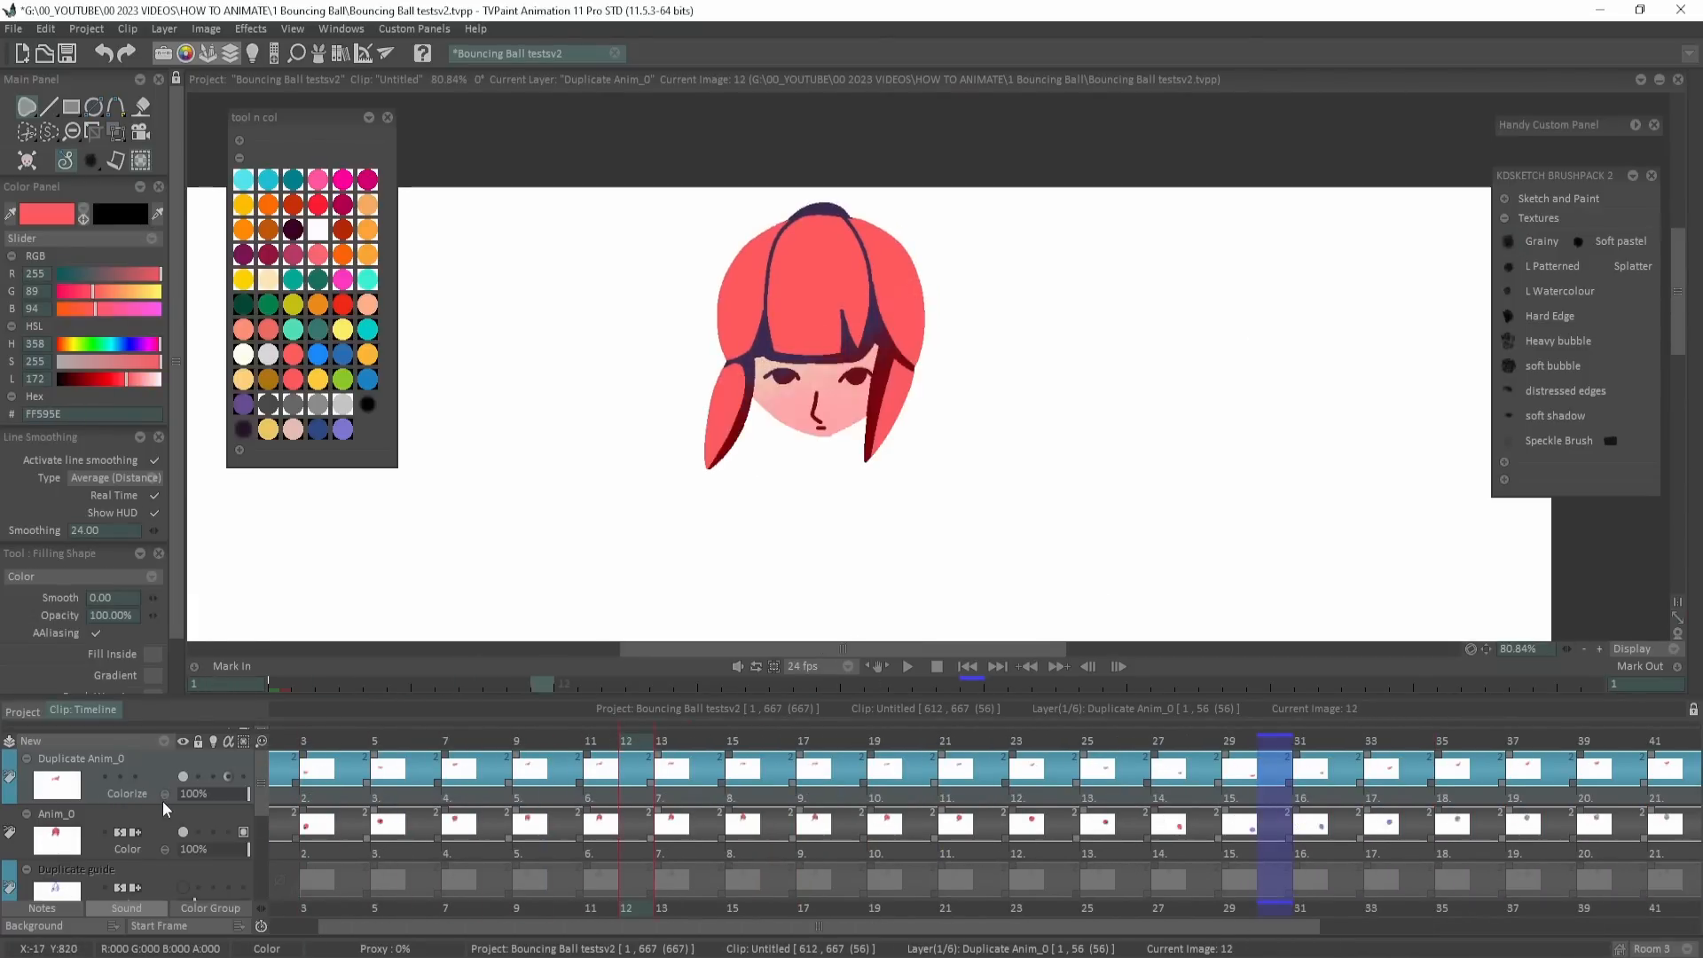
scroll(163, 800, "down", 3)
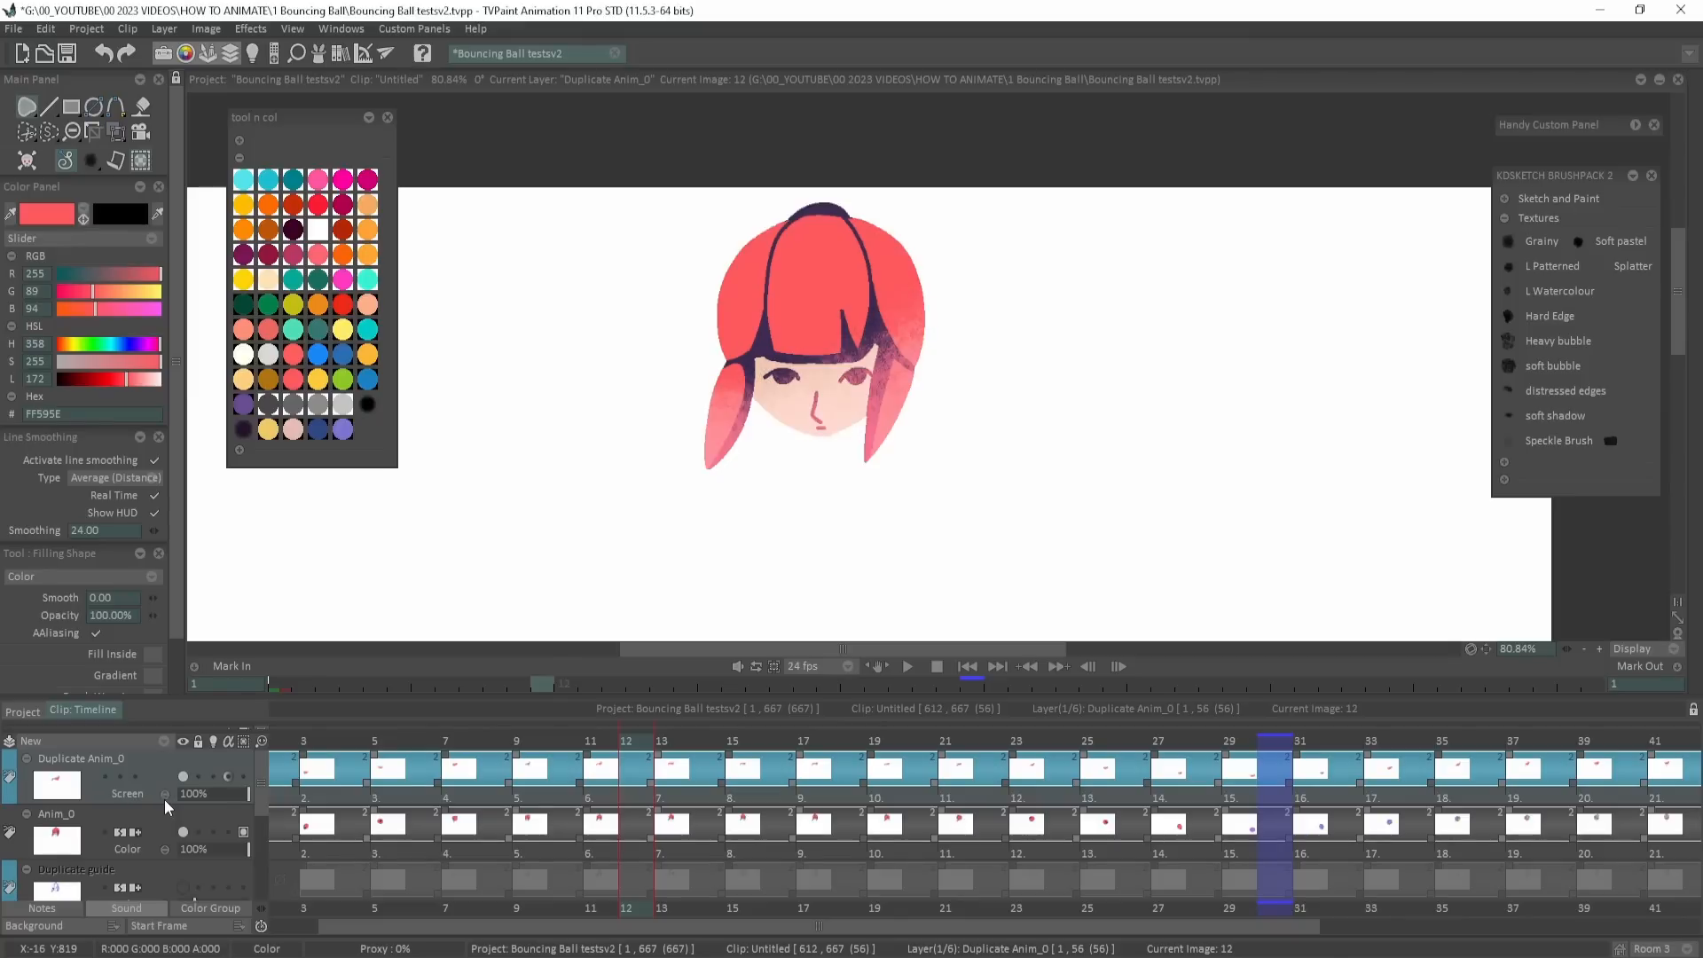
left_click(164, 794)
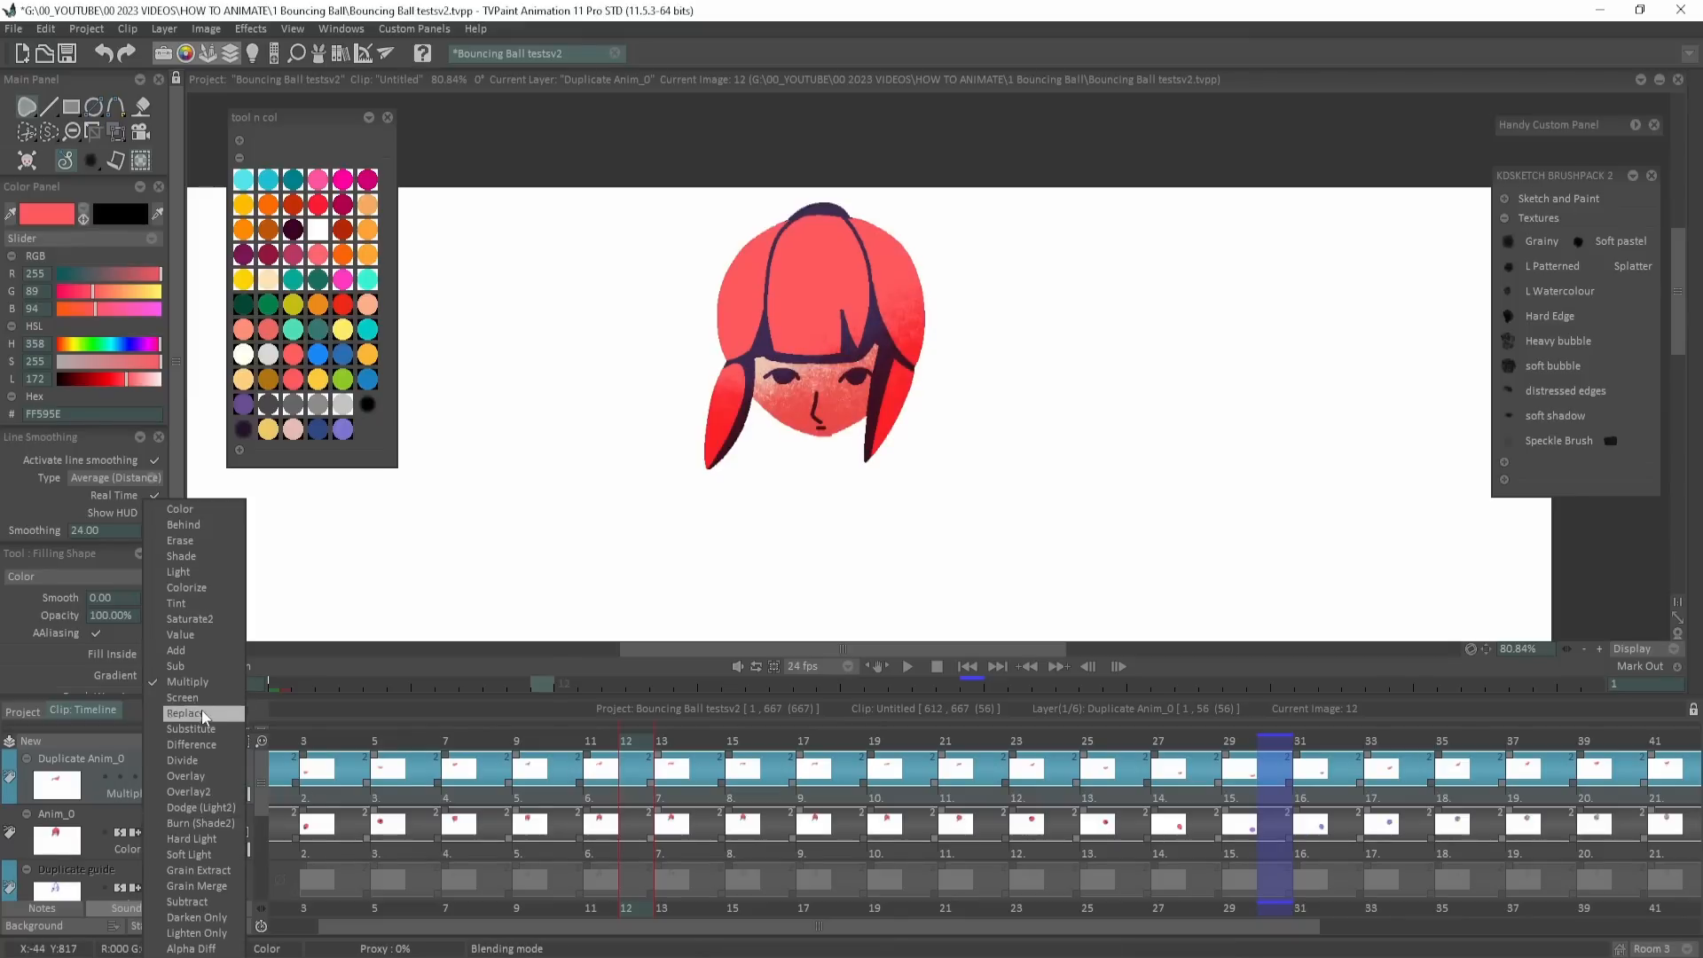
left_click(201, 709)
scroll(163, 798, "down", 4)
scroll(162, 798, "down", 3)
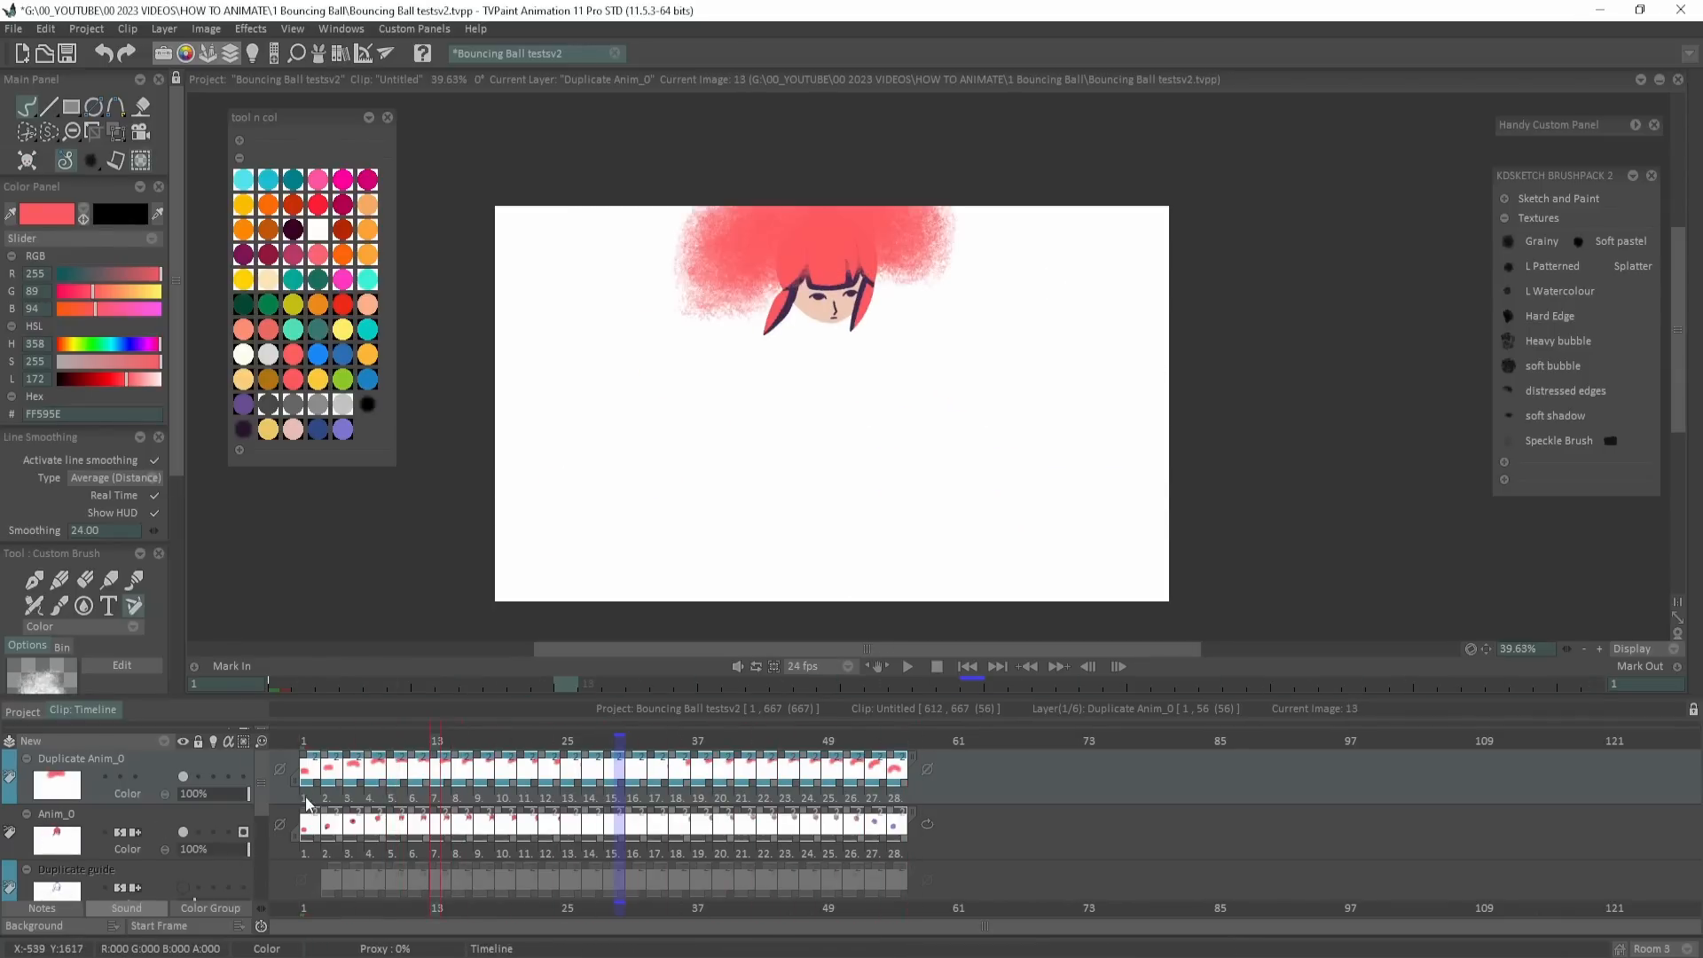
Set the red texture layer's blending mode to Add after comparing it with Overlay, and scrub through the frames.
left_click(300, 749)
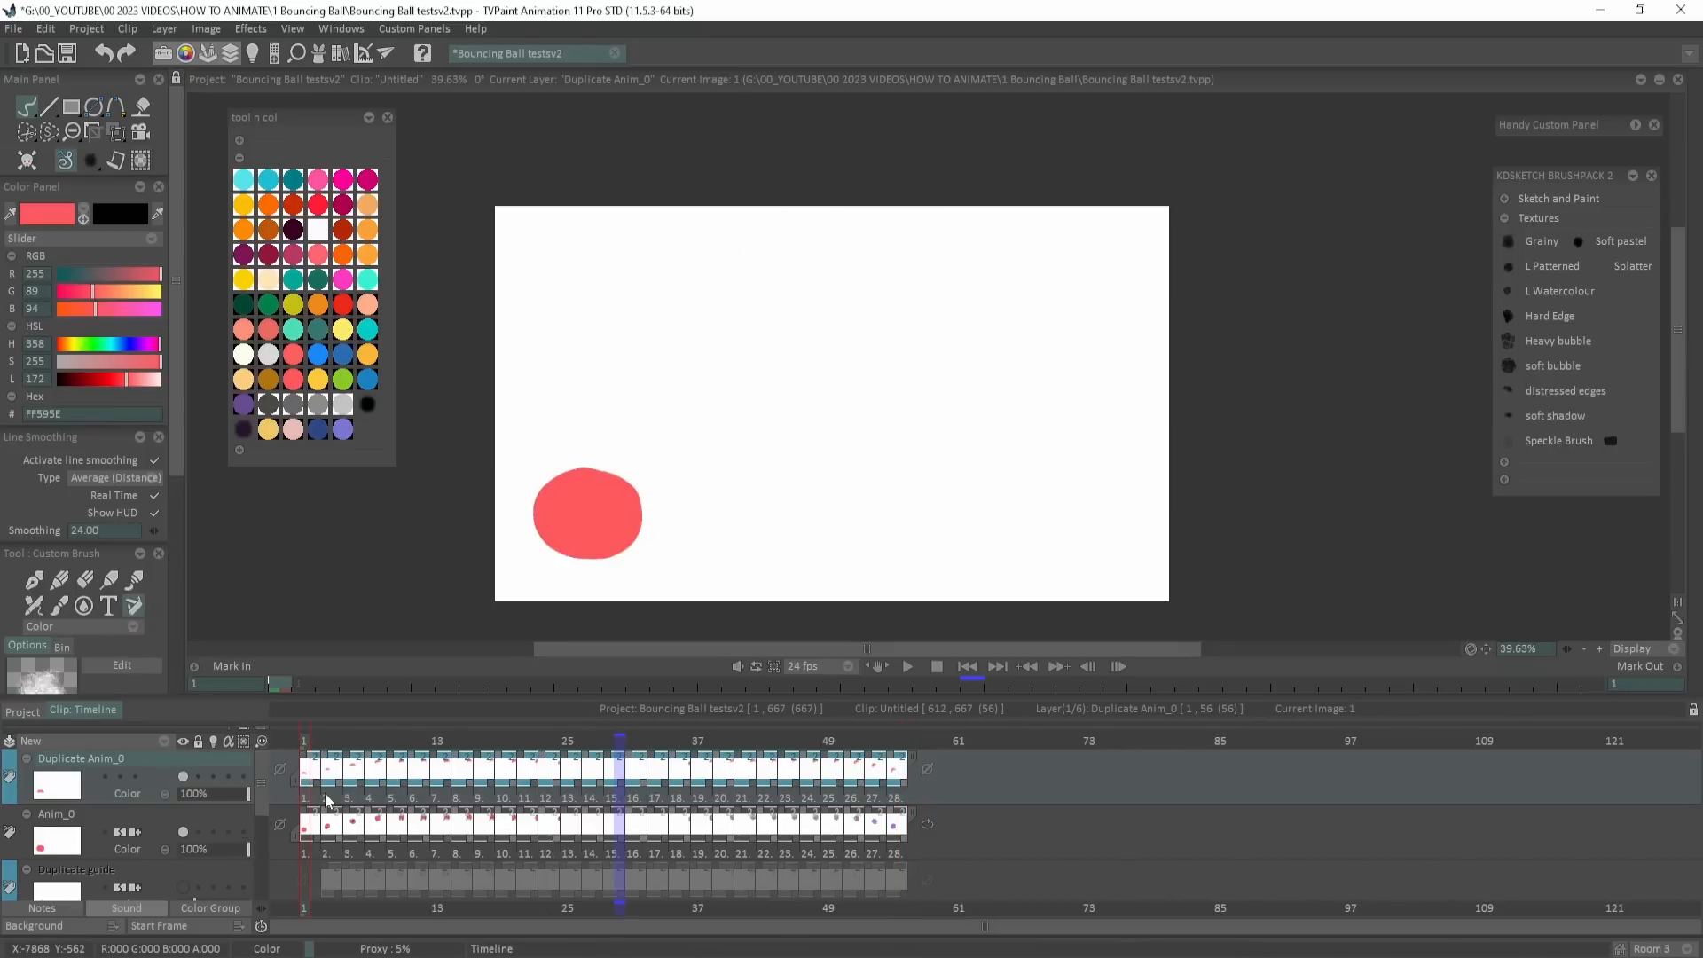
scroll(166, 800, "down", 5)
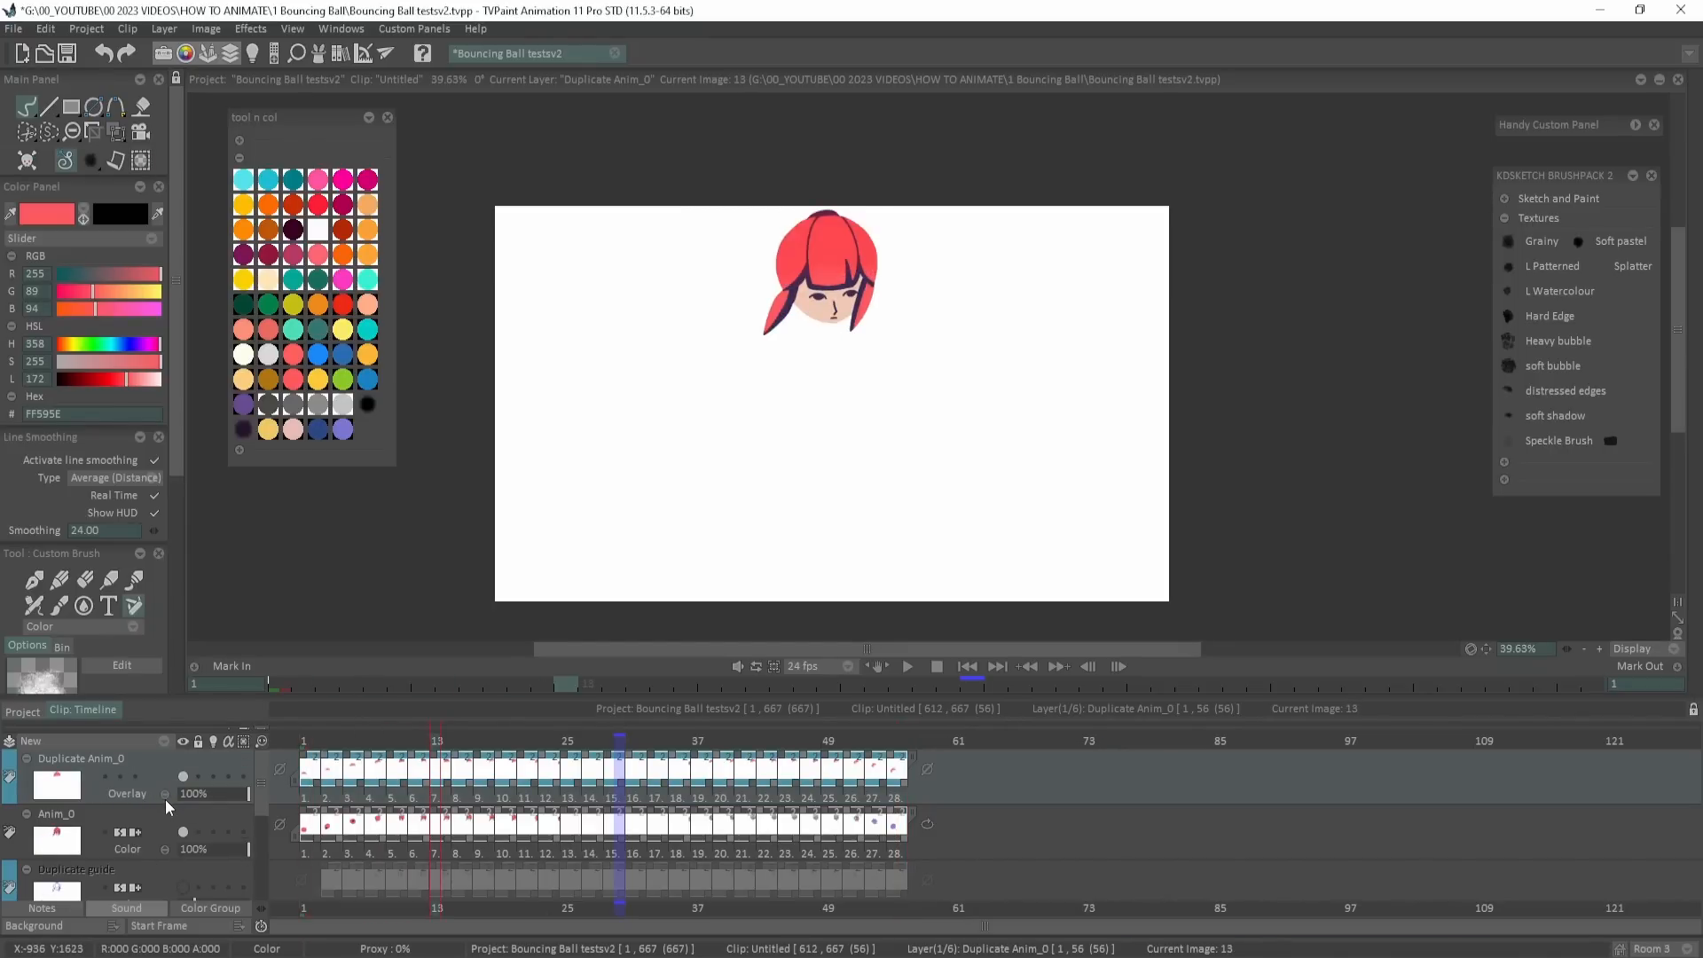
scroll(165, 798, "down", 2)
scroll(165, 795, "up", 1)
left_click_drag(372, 748, 556, 749)
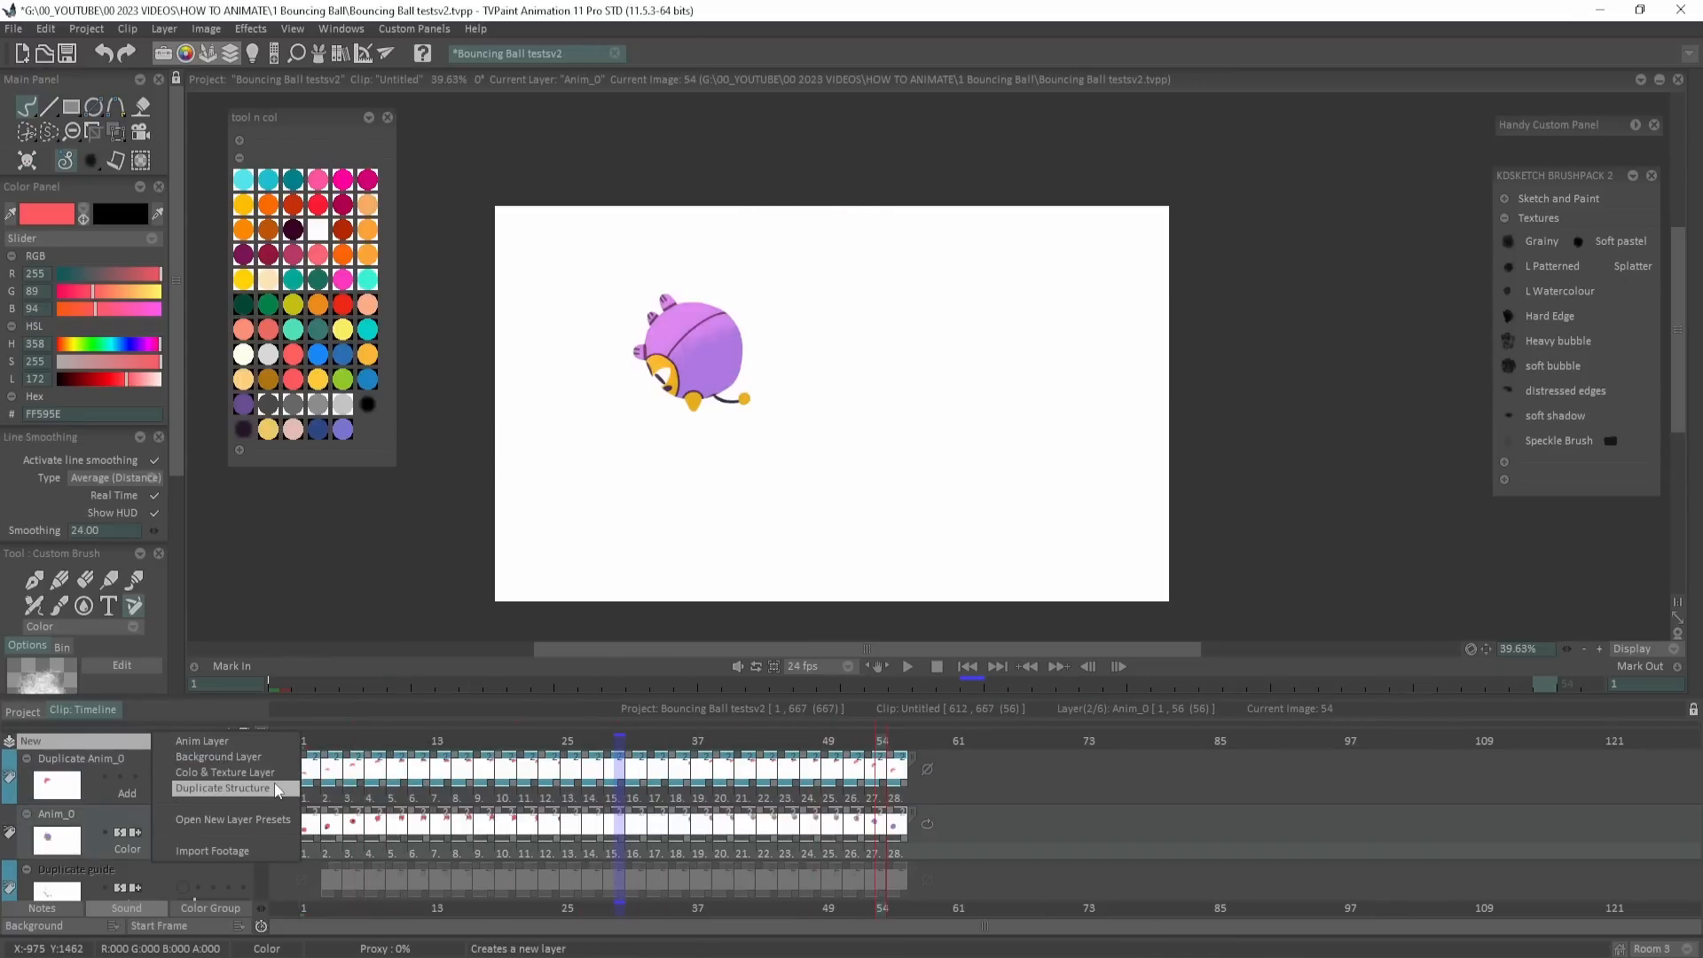
Create another duplicate-structure layer directly above Anim_0 and set its blending mode to Subtract.
left_click(274, 785)
left_click(141, 819)
left_click(205, 901)
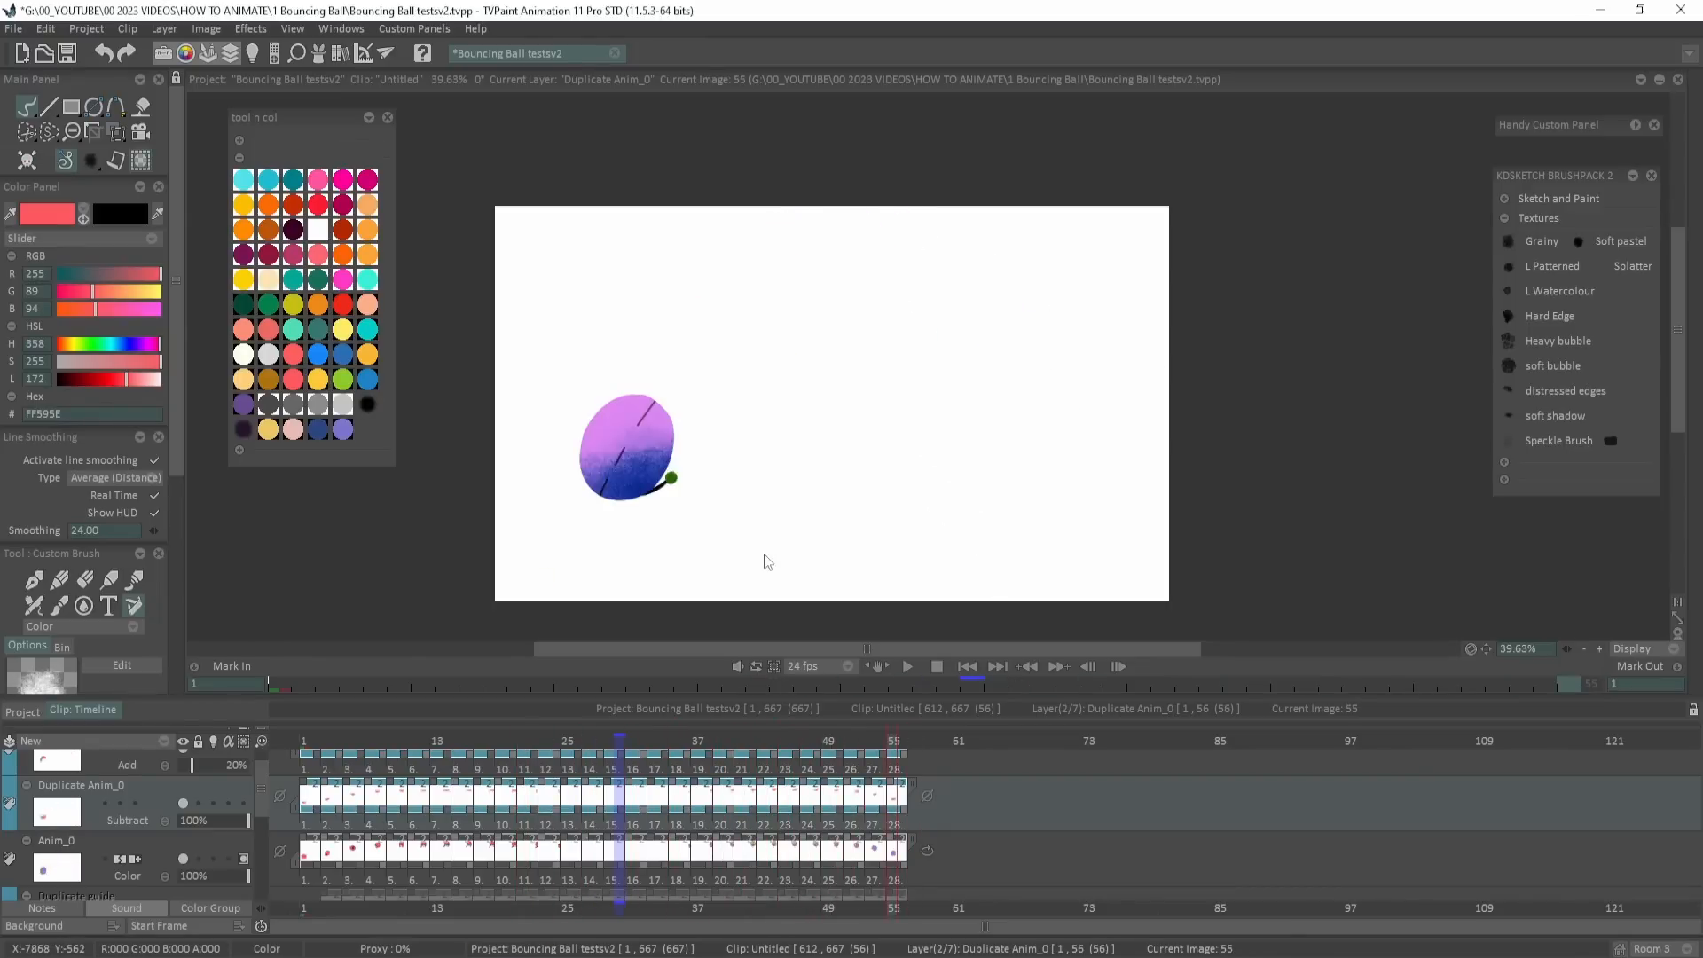
Lower the Subtract layer's opacity to 20% and play back the animation.
left_click(196, 823)
left_click_drag(195, 828, 193, 831)
left_click(902, 668)
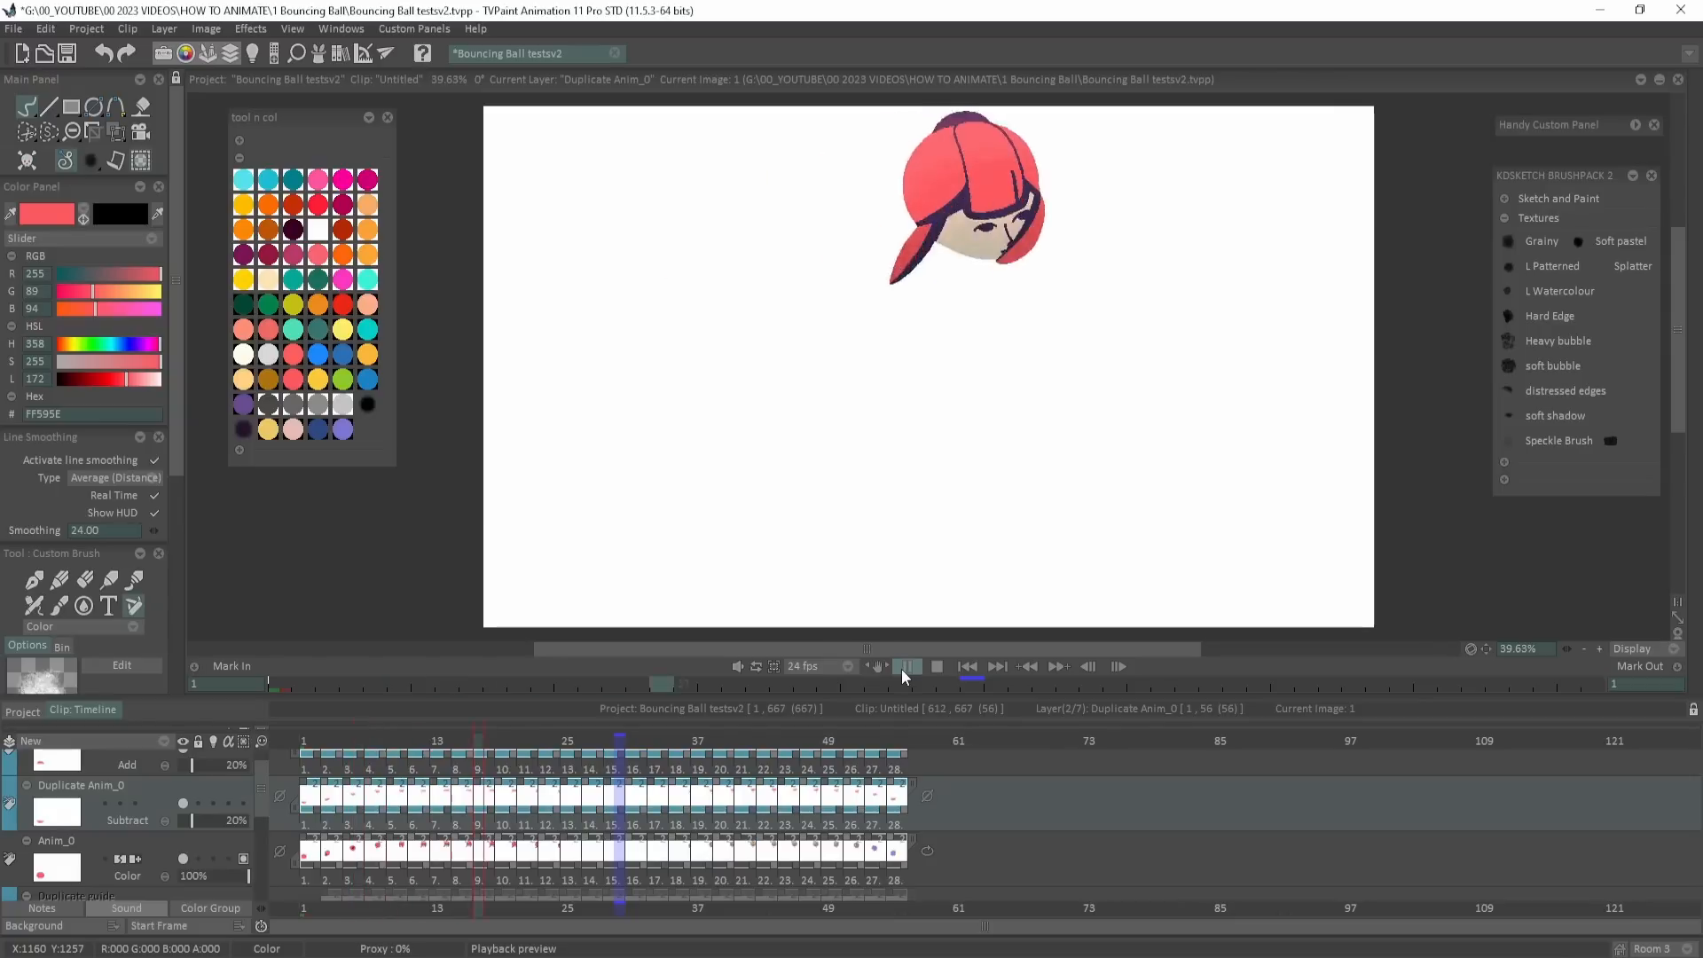